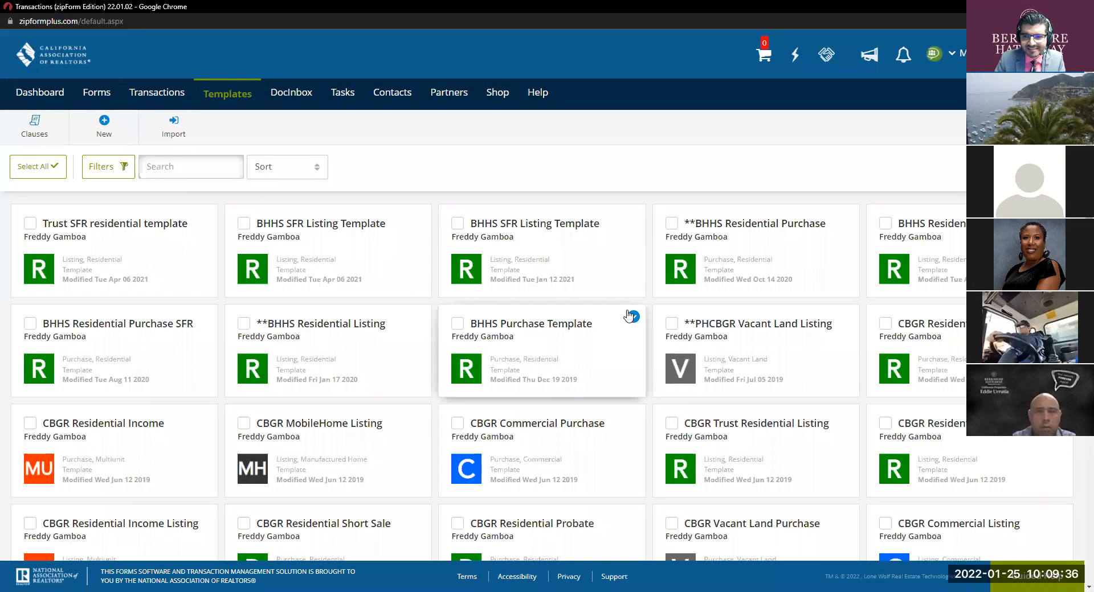
Step: Show the dashboard with this week's tasks, sales volume charts and recent transaction activity
{"action": "left_click", "coordinate": [46, 95]}
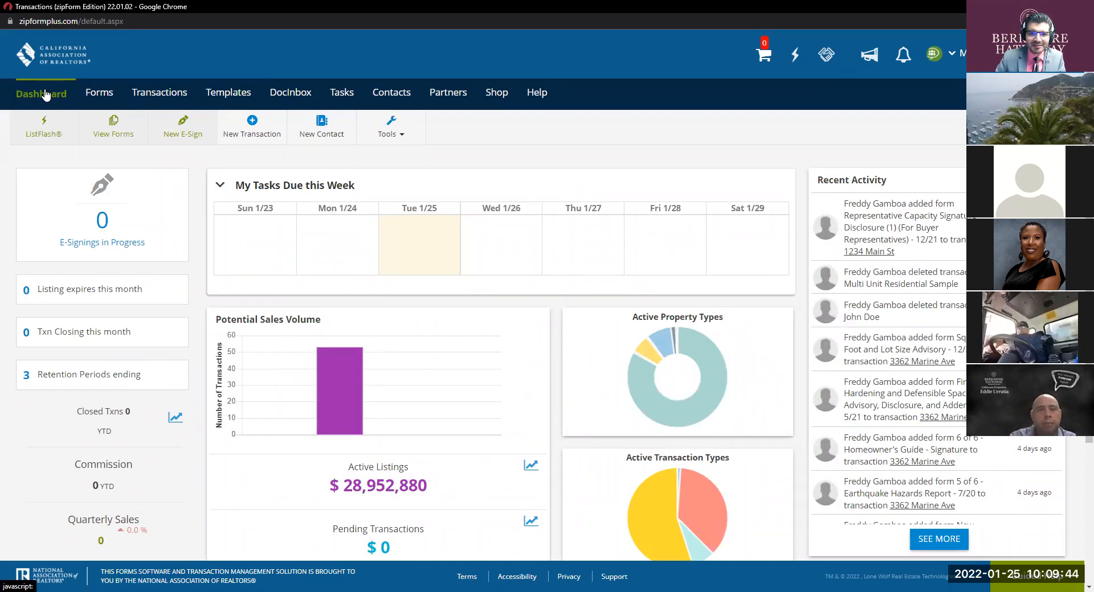
{"action": "left_click", "coordinate": [573, 118]}
{"action": "left_click", "coordinate": [573, 121]}
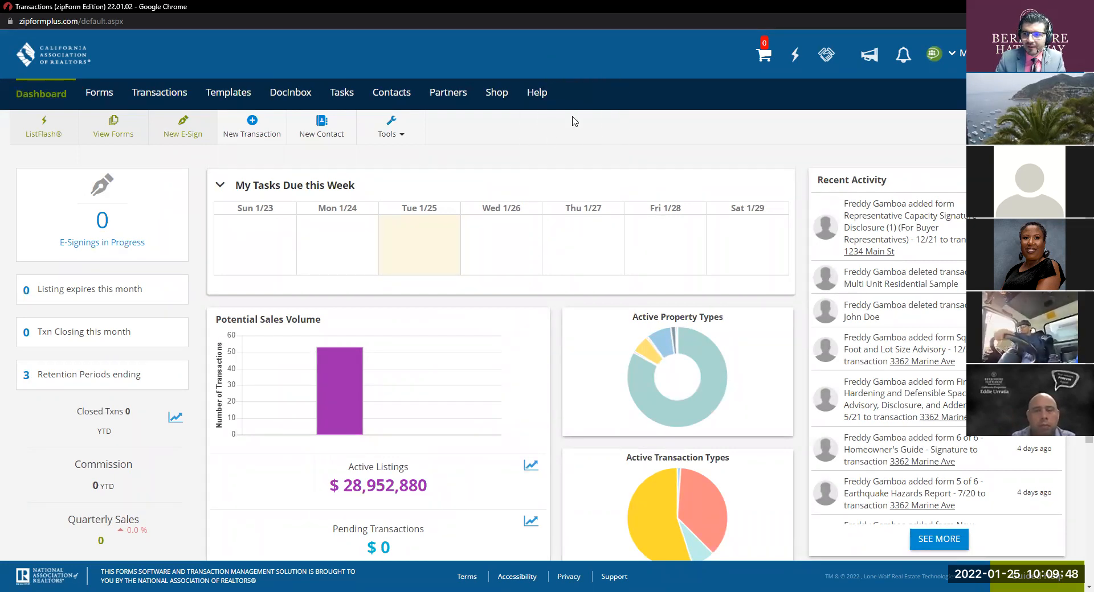
{"action": "key", "text": "ctrl"}
{"action": "key", "text": "ctrl"}
{"action": "key", "text": "ctrl"}
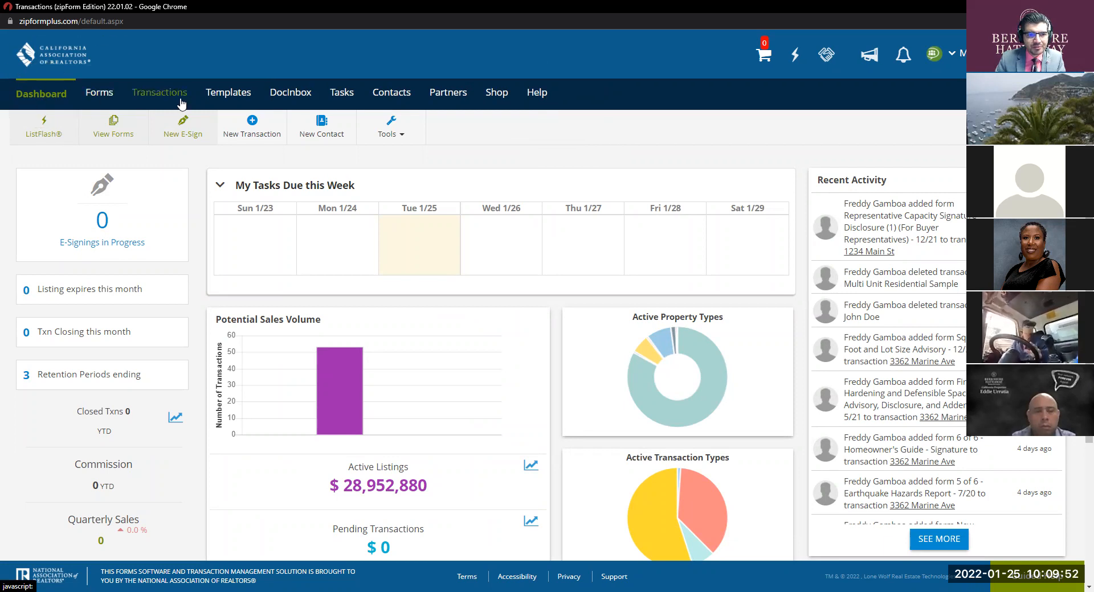
{"action": "key", "text": "ctrl"}
{"action": "key", "text": "ctrl"}
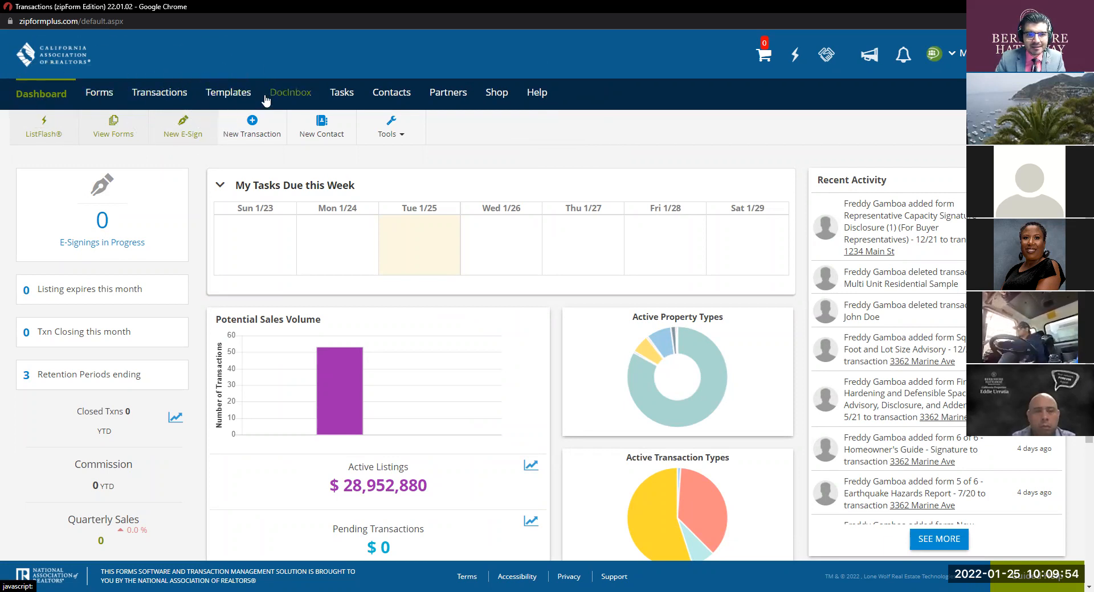
{"action": "key", "text": "ctrl"}
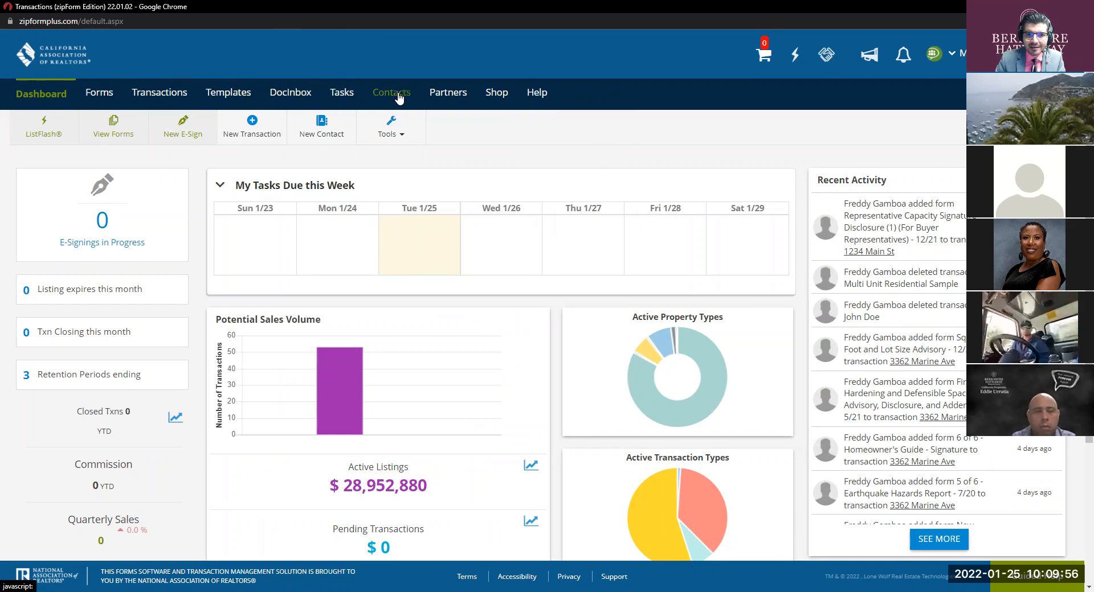
{"action": "key", "text": "ctrl"}
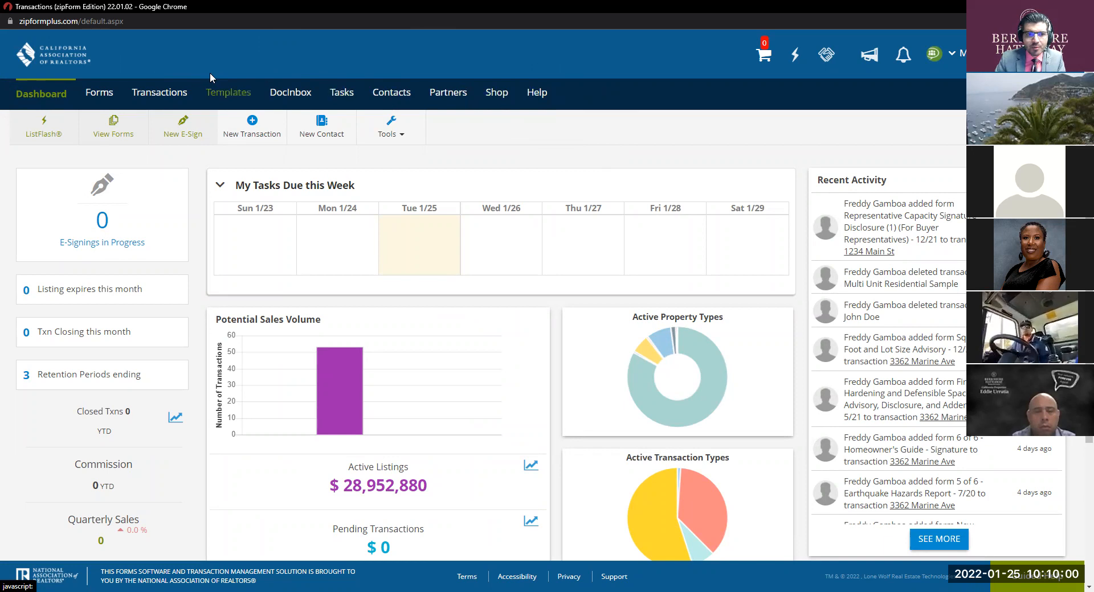
{"action": "key", "text": "ctrl"}
{"action": "key", "text": "ctrl"}
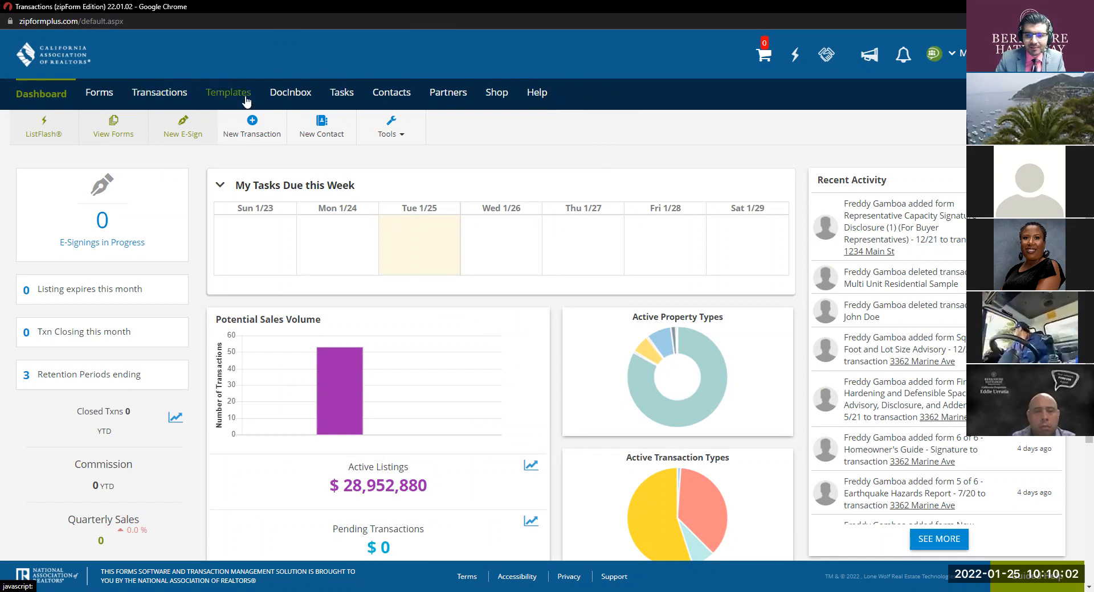
Step: From the Templates page, begin a new template of the Purchase or Offer type
{"action": "left_click", "coordinate": [247, 101]}
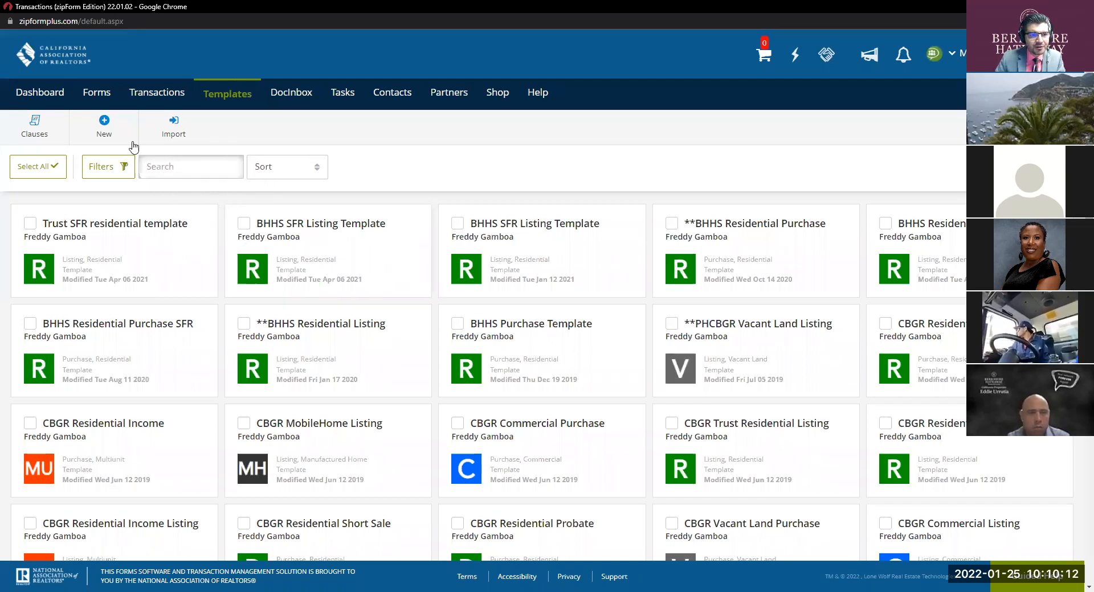
{"action": "left_click", "coordinate": [111, 129]}
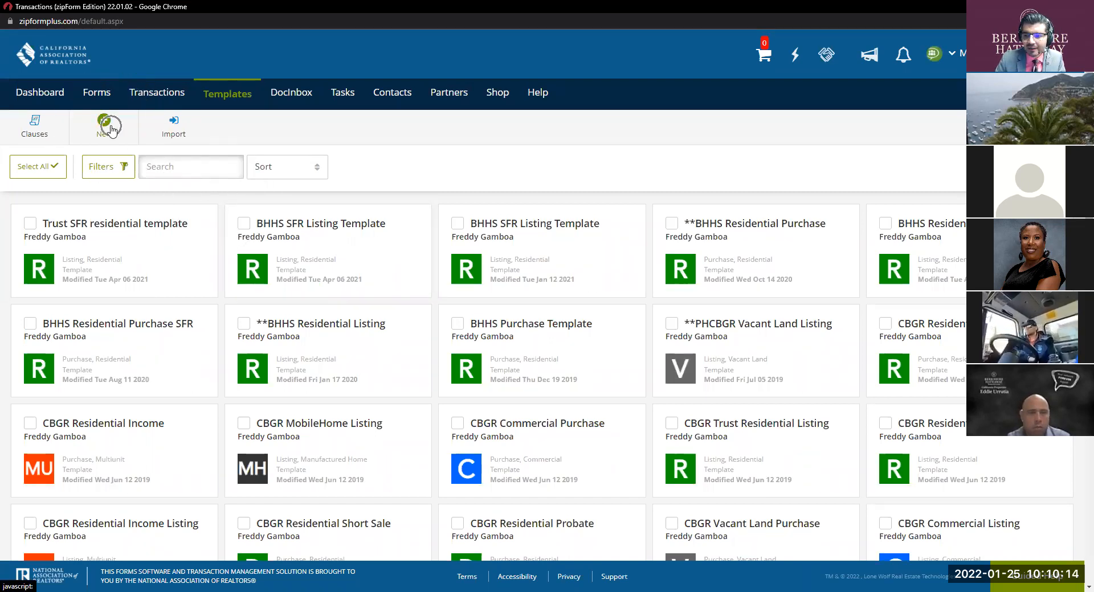
{"action": "left_click", "coordinate": [111, 130]}
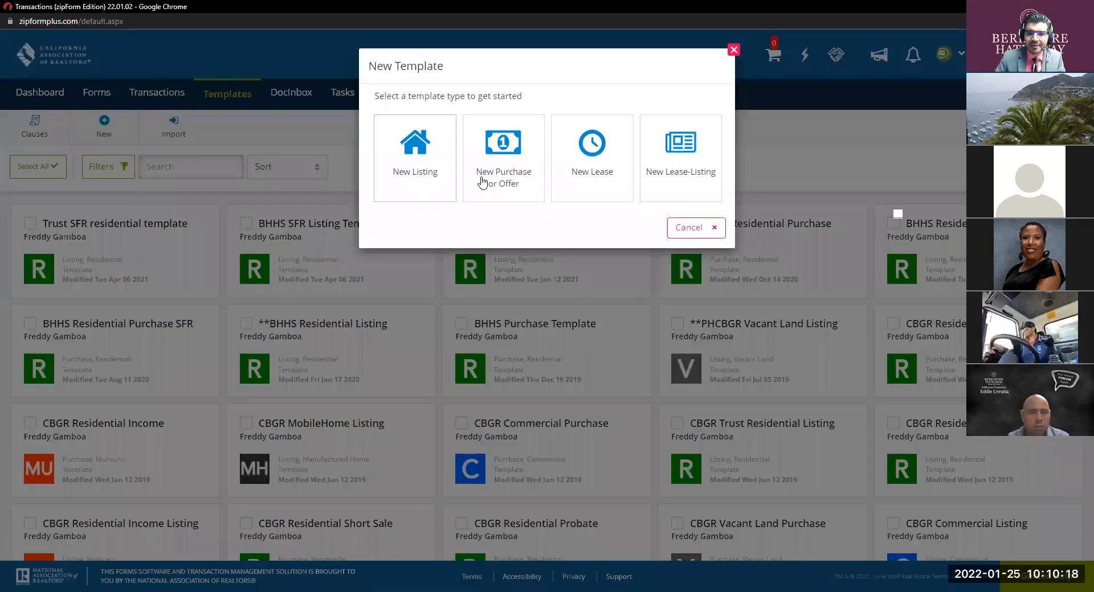
{"action": "left_click", "coordinate": [518, 164]}
{"action": "left_click", "coordinate": [518, 164]}
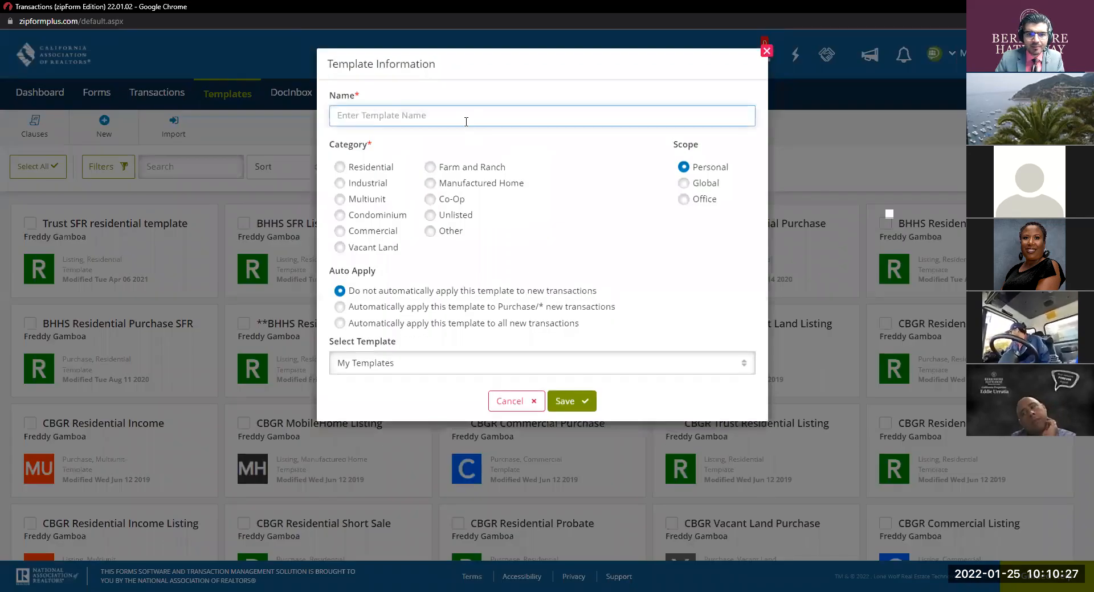
Step: Name the template 'BHHS SFR RPA Template', choose the Residential category, and save it
{"action": "left_click", "coordinate": [466, 122]}
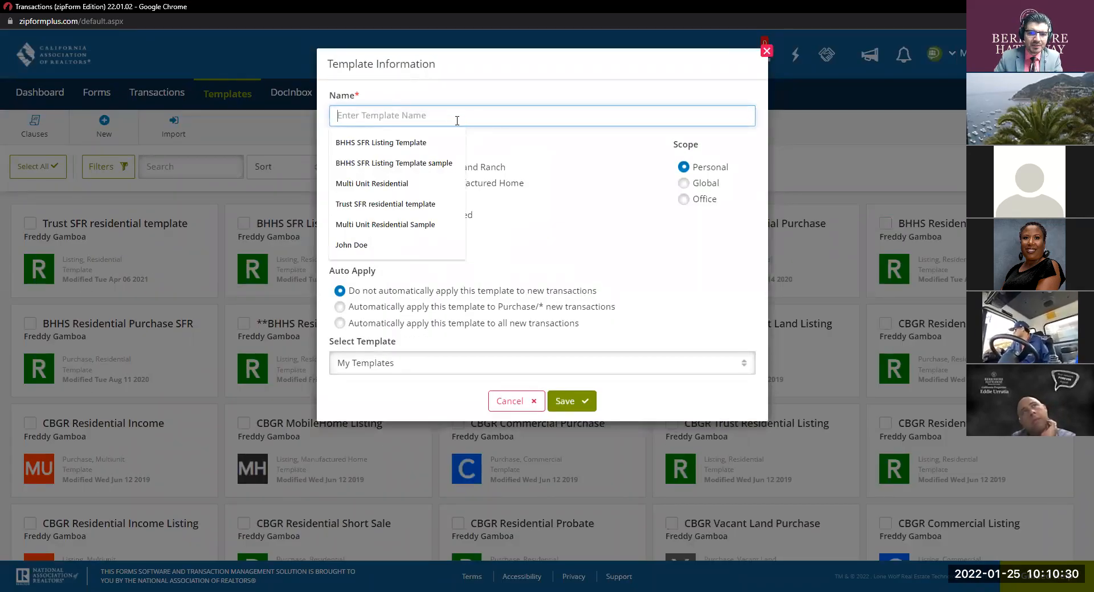
{"action": "type", "text": "BHHS "}
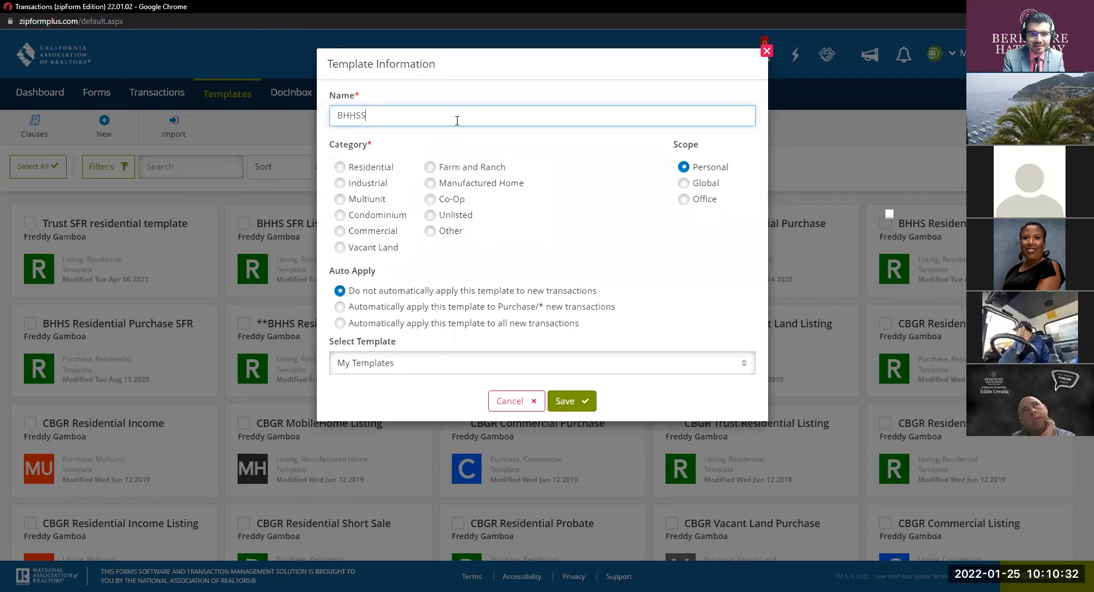
{"action": "type", "text": "SFR"}
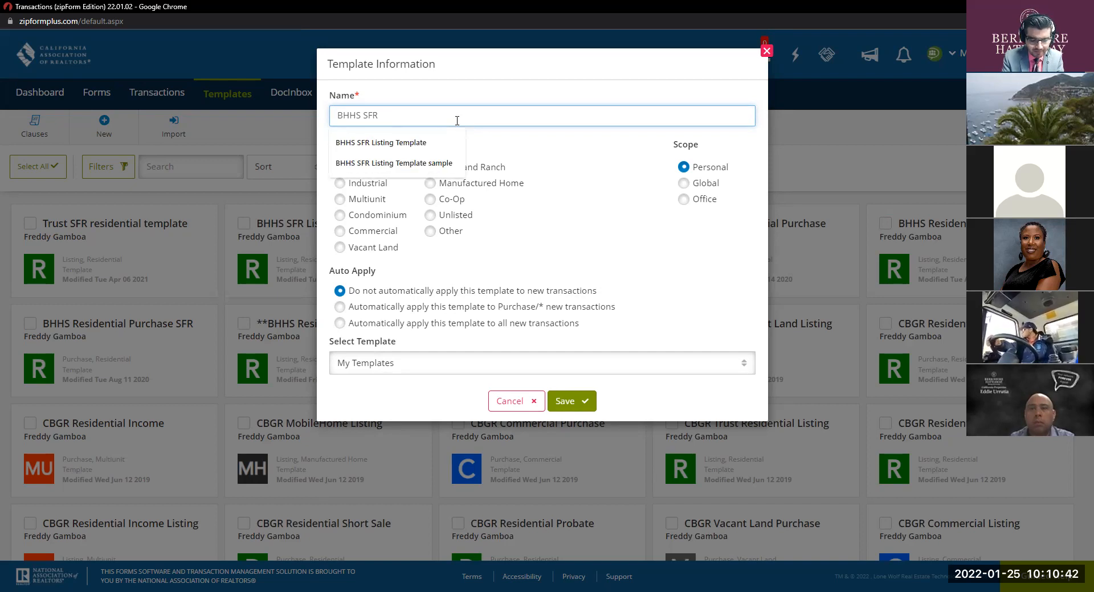
{"action": "type", "text": "RPA TEm"}
{"action": "key", "text": "BackSpace"}
{"action": "key", "text": "BackSpace"}
{"action": "type", "text": "emplate"}
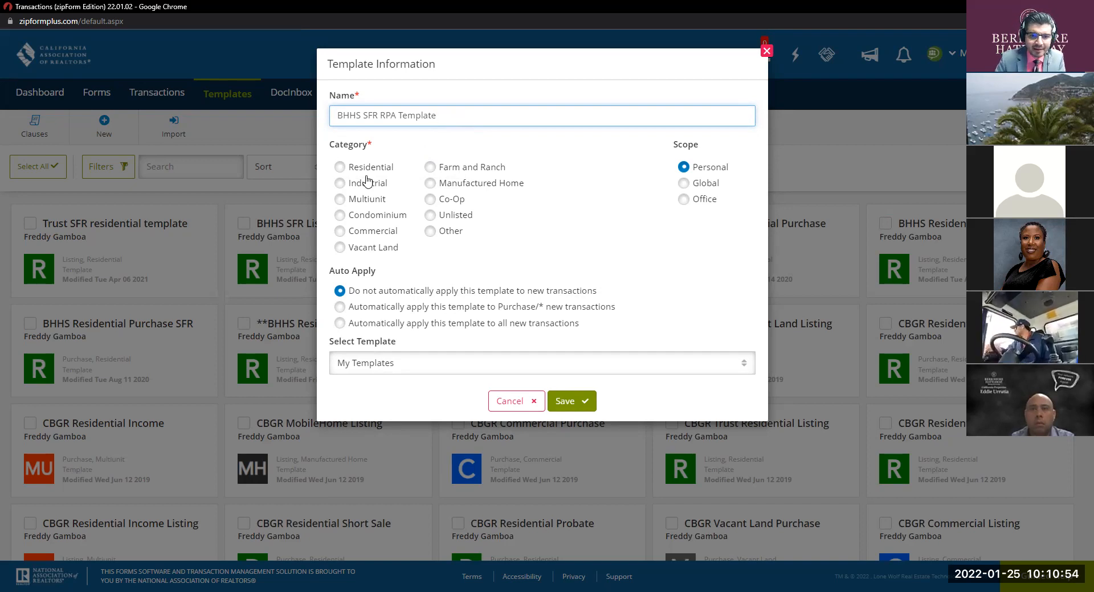
{"action": "left_click", "coordinate": [340, 167]}
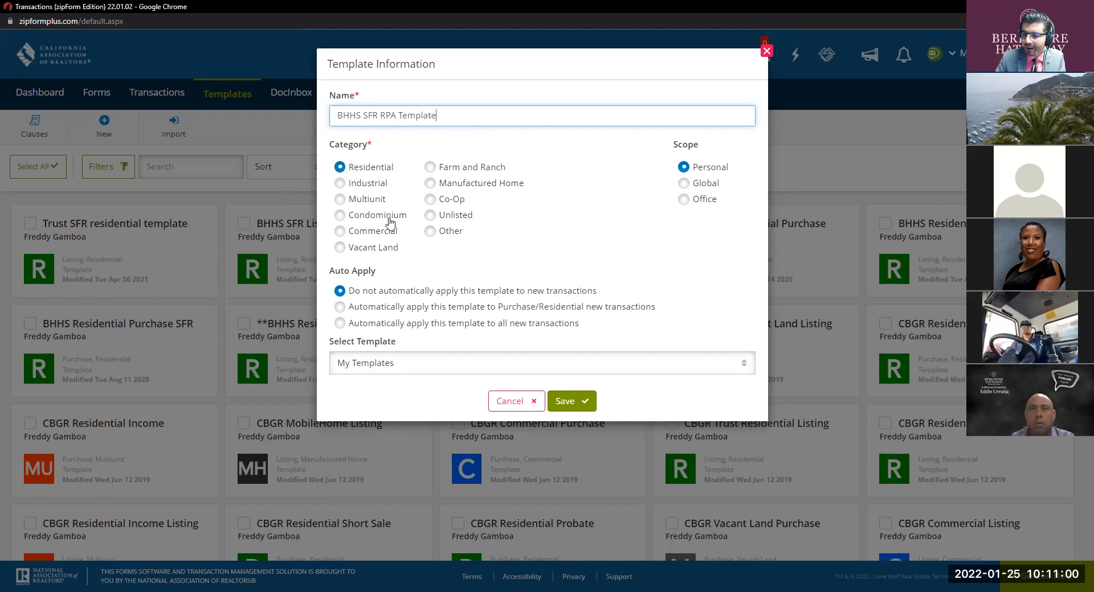
{"action": "key", "text": "ctrl"}
{"action": "key", "text": "ctrl"}
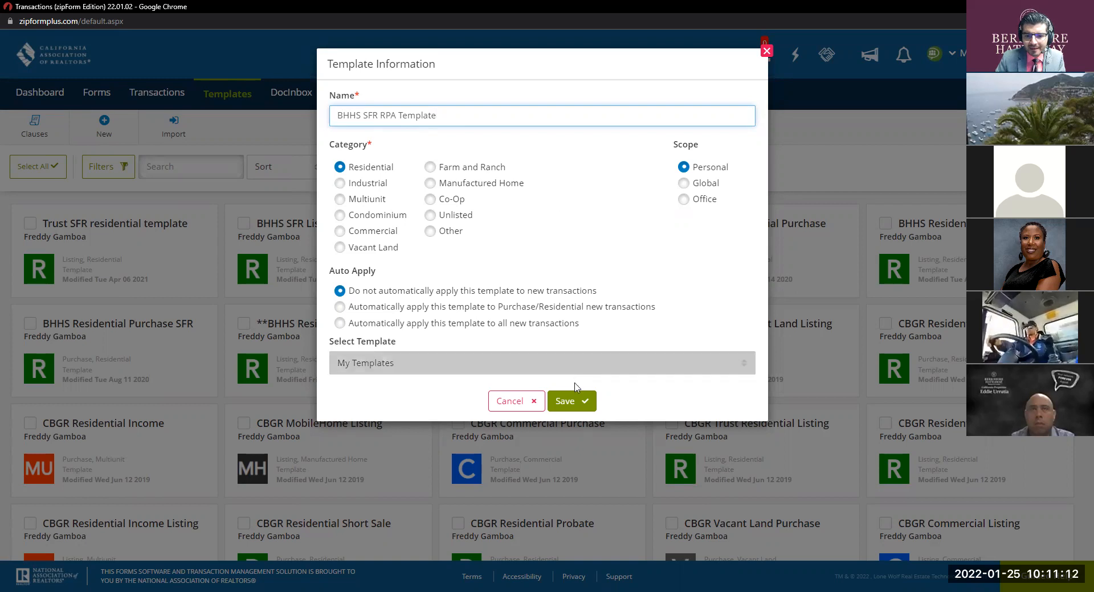
{"action": "left_click", "coordinate": [576, 403]}
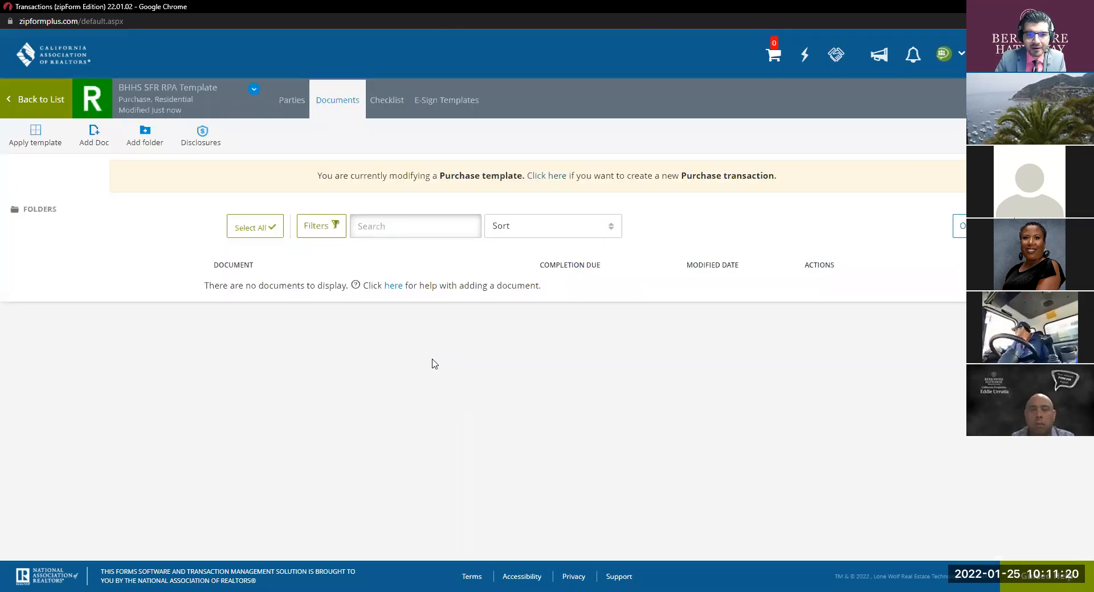
Step: Search 'rpa' in the Form Library and add California Residential Purchase Agreement (RPA-CA)
{"action": "key", "text": "ctrl"}
{"action": "key", "text": "ctrl"}
{"action": "key", "text": "ctrl"}
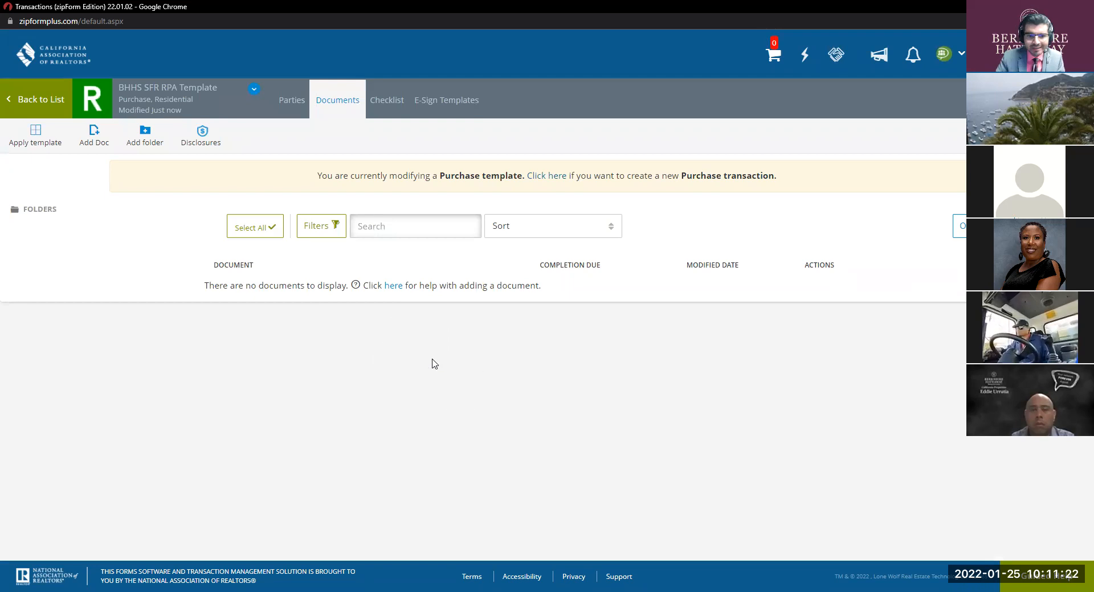
{"action": "key", "text": "ctrl"}
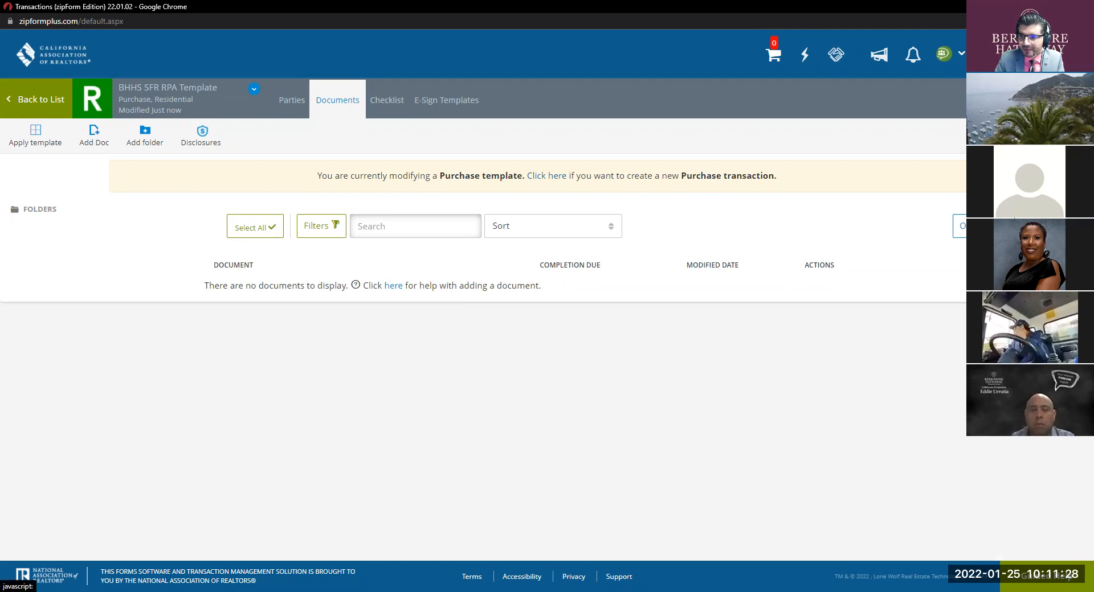
{"action": "left_click", "coordinate": [1003, 226]}
{"action": "left_click", "coordinate": [991, 131]}
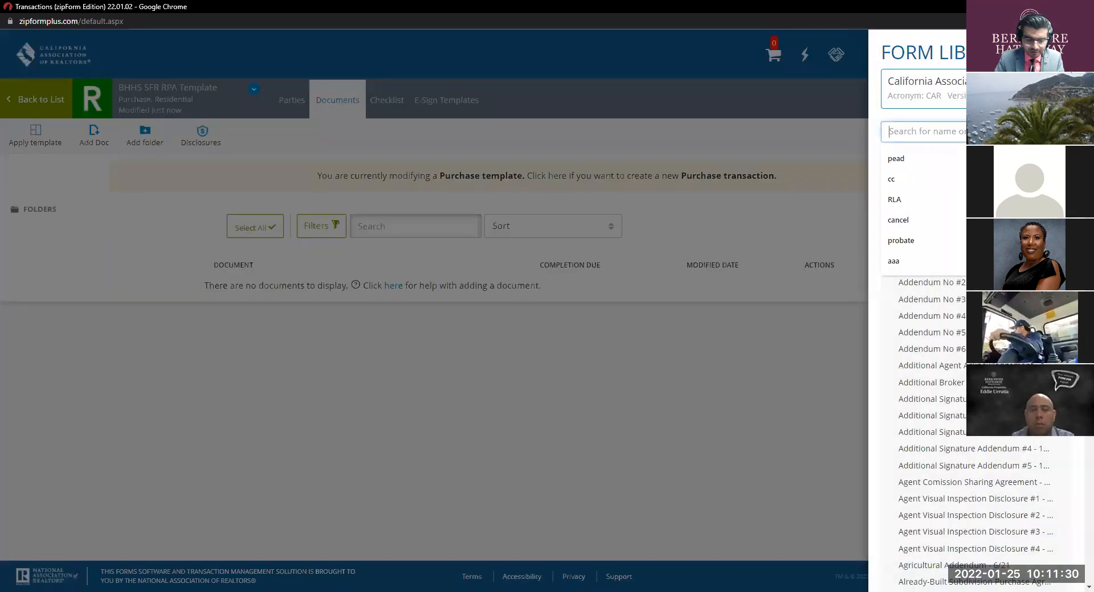
{"action": "type", "text": "rpa"}
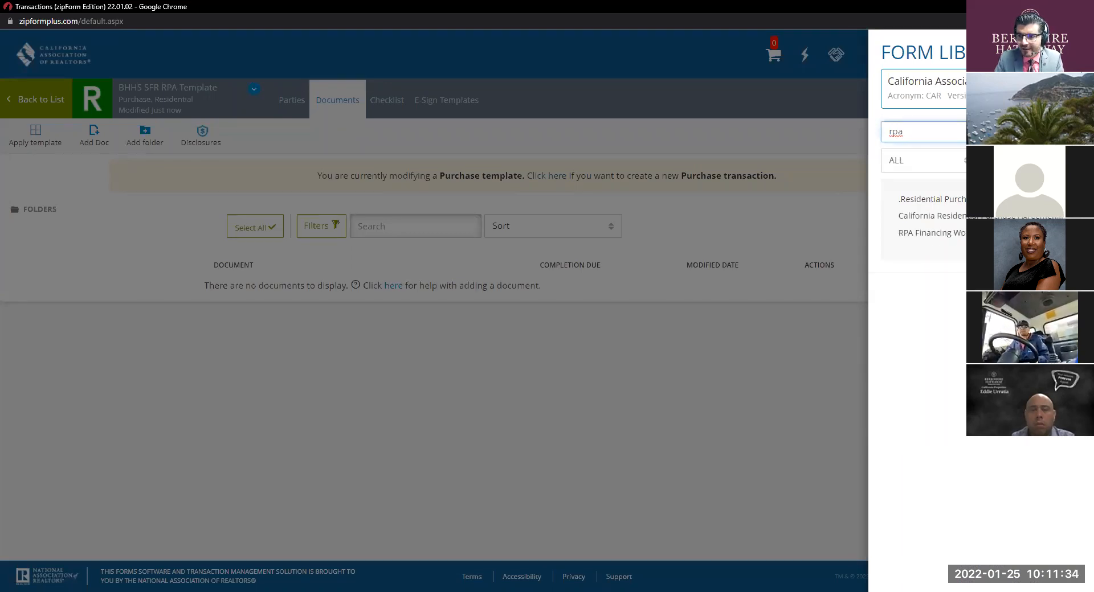
{"action": "left_click", "coordinate": [963, 218]}
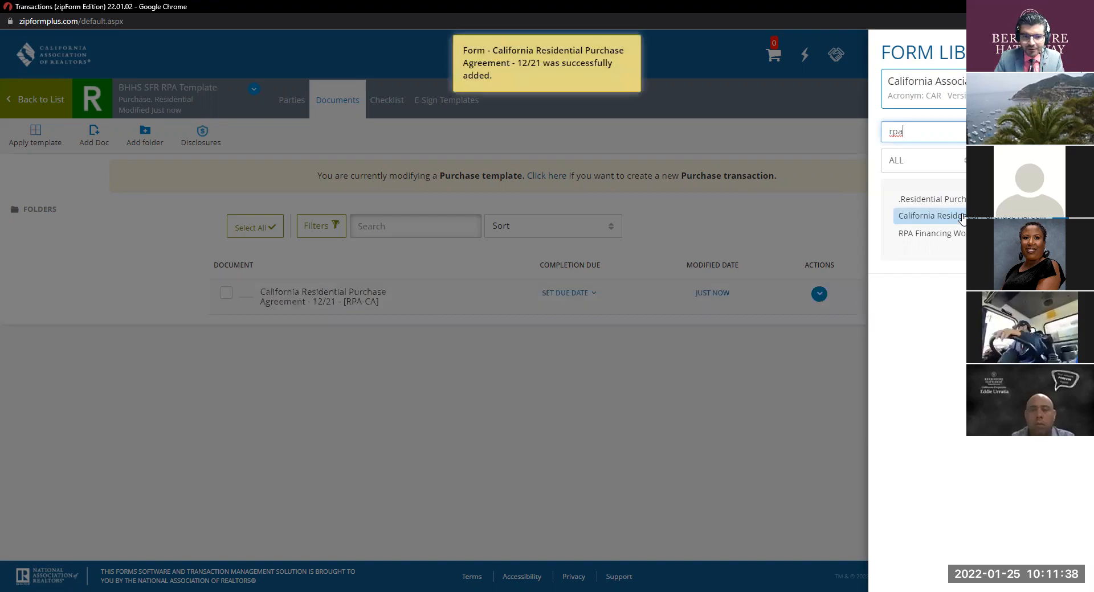
{"action": "left_click", "coordinate": [586, 366]}
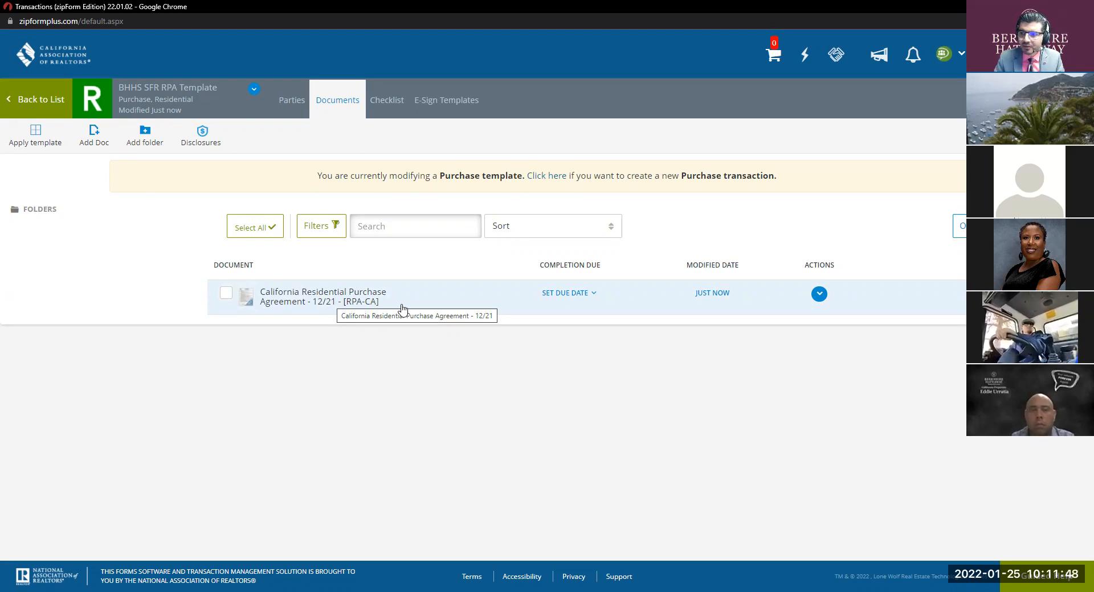
{"action": "left_click", "coordinate": [1041, 99]}
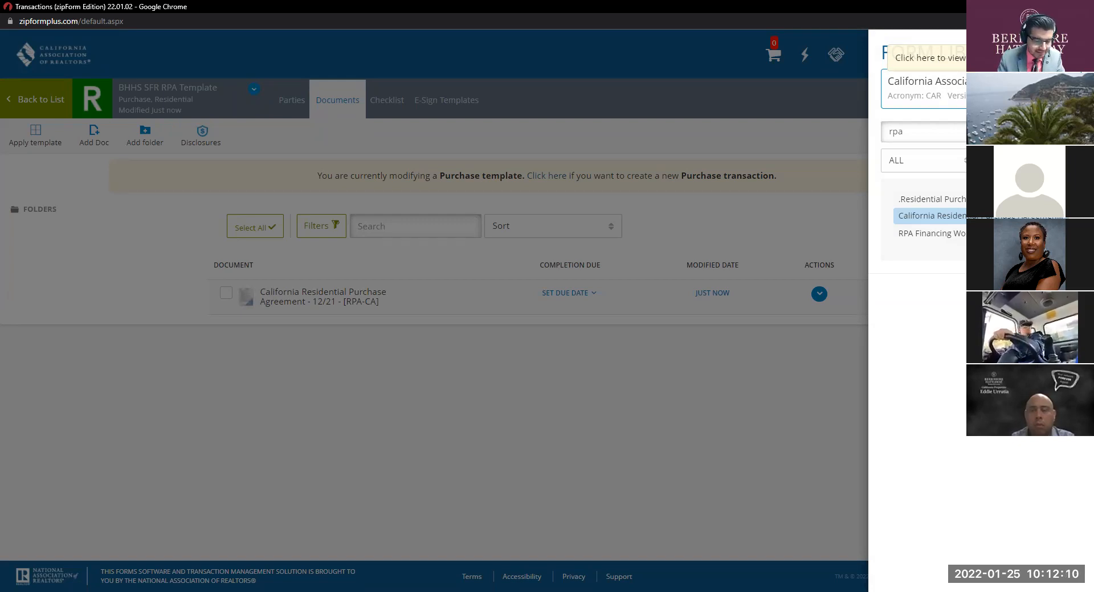
Step: Search 'BCO' and add Buyer Counter Offer #1 to the template
{"action": "double_click", "coordinate": [958, 134]}
{"action": "type", "text": "BCO"}
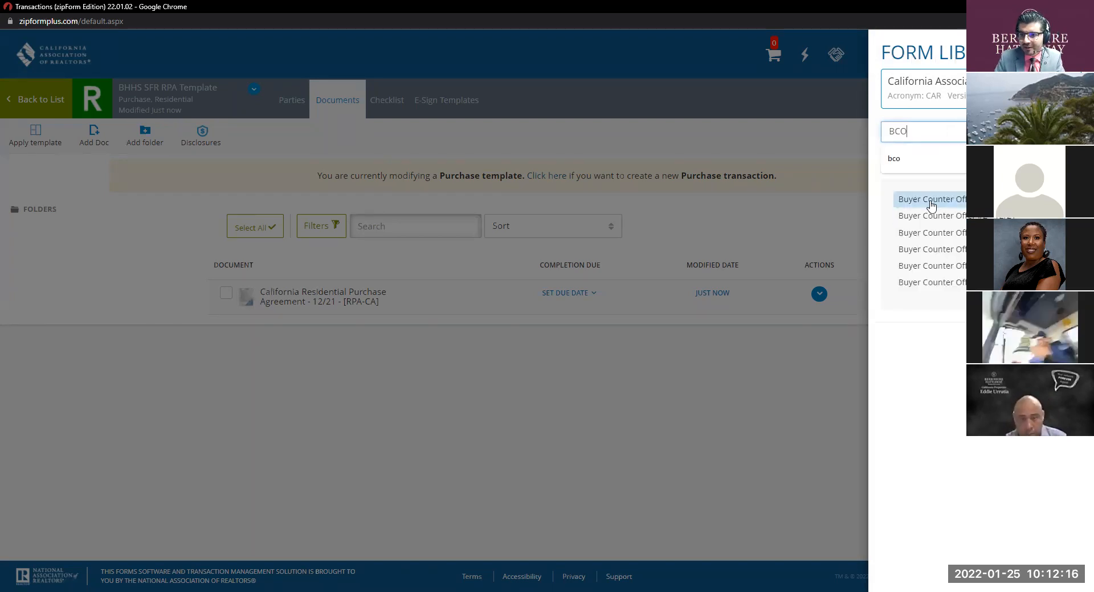
{"action": "left_click", "coordinate": [931, 203]}
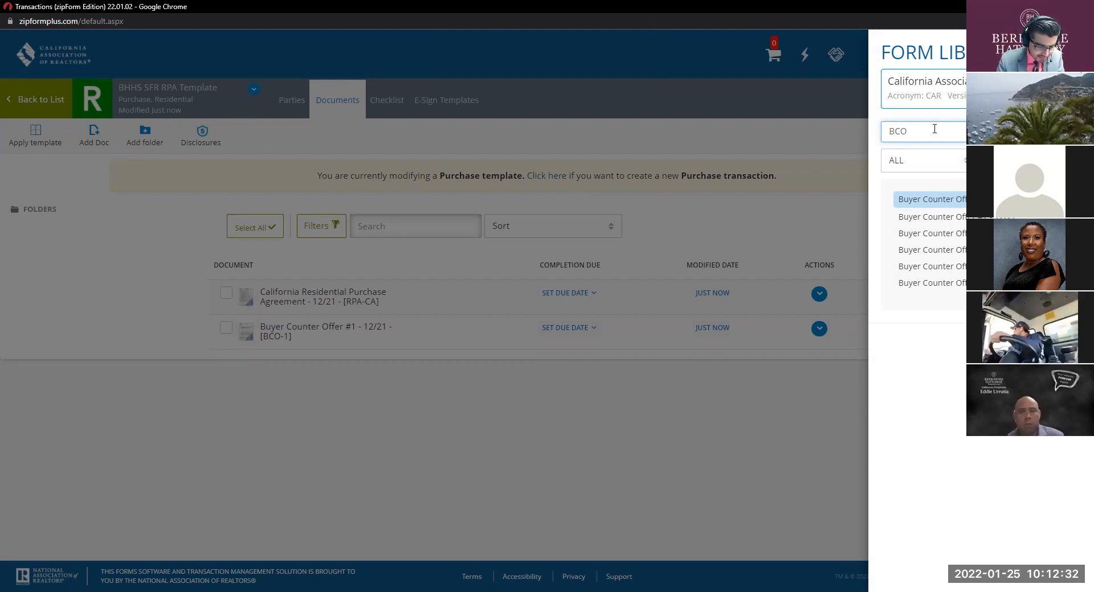
Step: Search 'bre' and add Buyer Rep. Agreement - Exclusive (BRE) to the template
{"action": "double_click", "coordinate": [936, 126]}
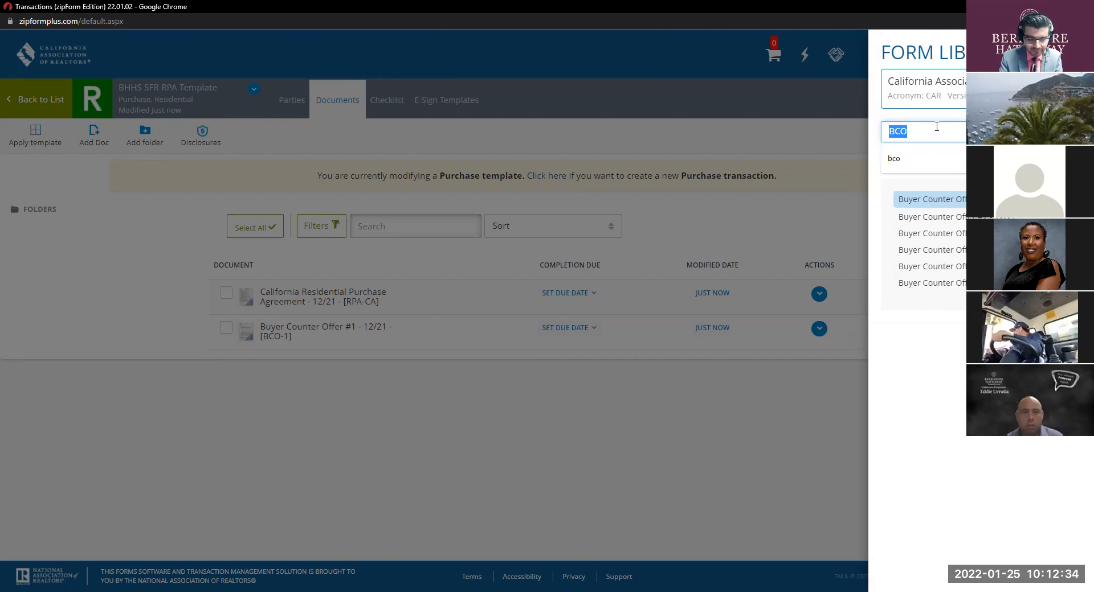
{"action": "type", "text": "bre"}
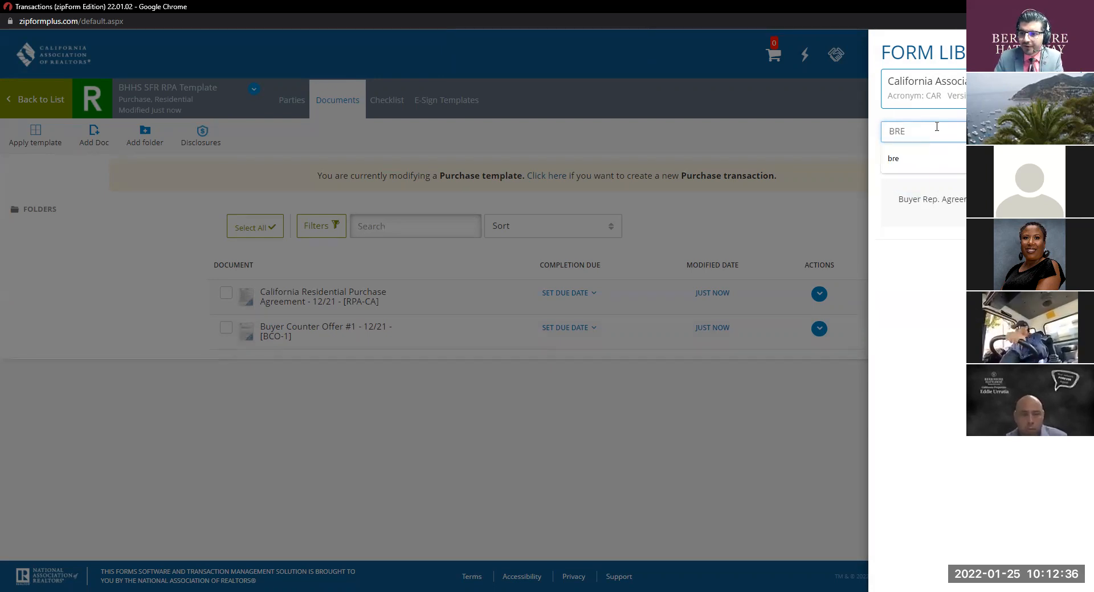
{"action": "left_click", "coordinate": [935, 199]}
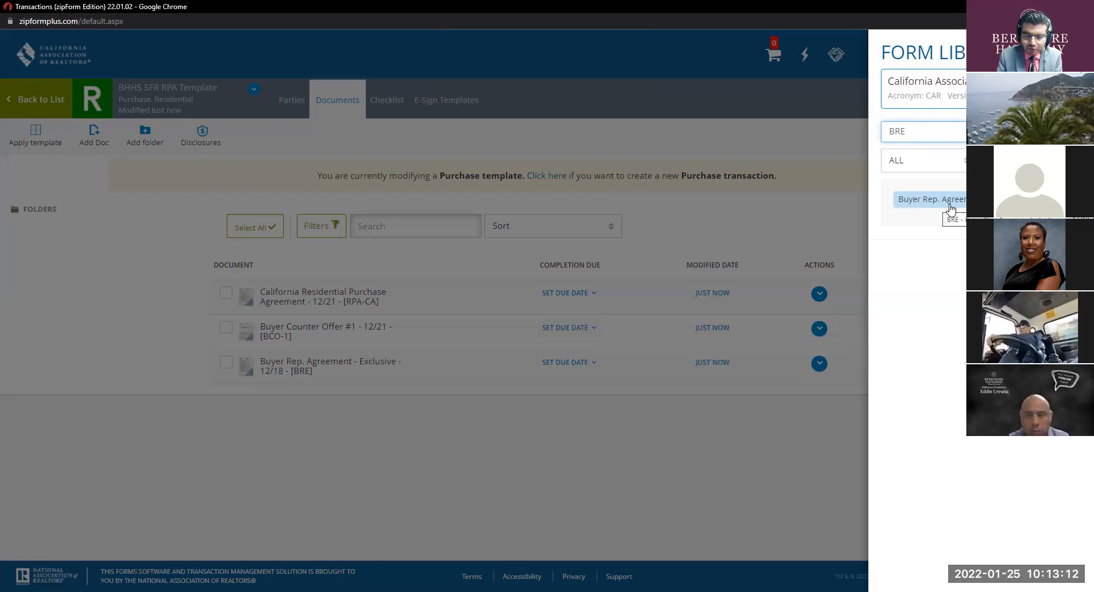
{"action": "left_click", "coordinate": [950, 208]}
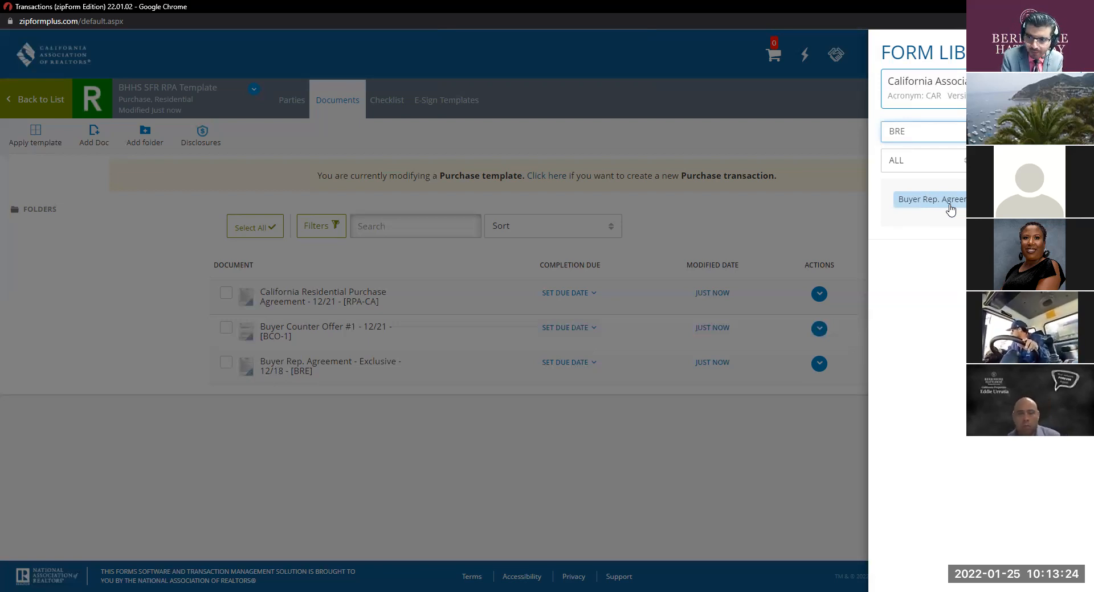
{"action": "key", "text": "ctrl"}
{"action": "key", "text": "ctrl"}
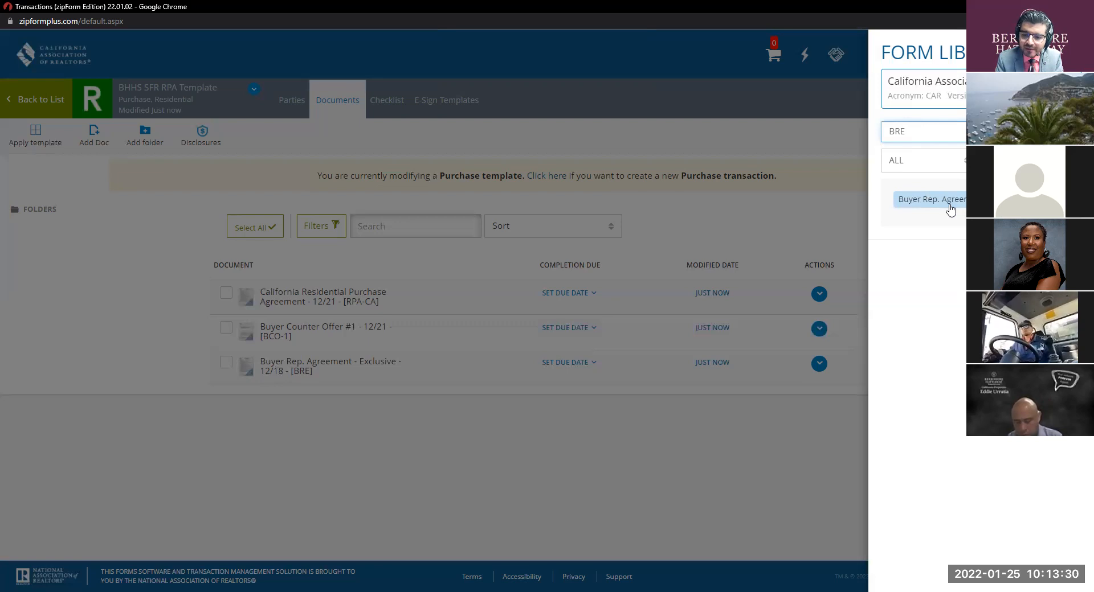
{"action": "key", "text": "ctrl"}
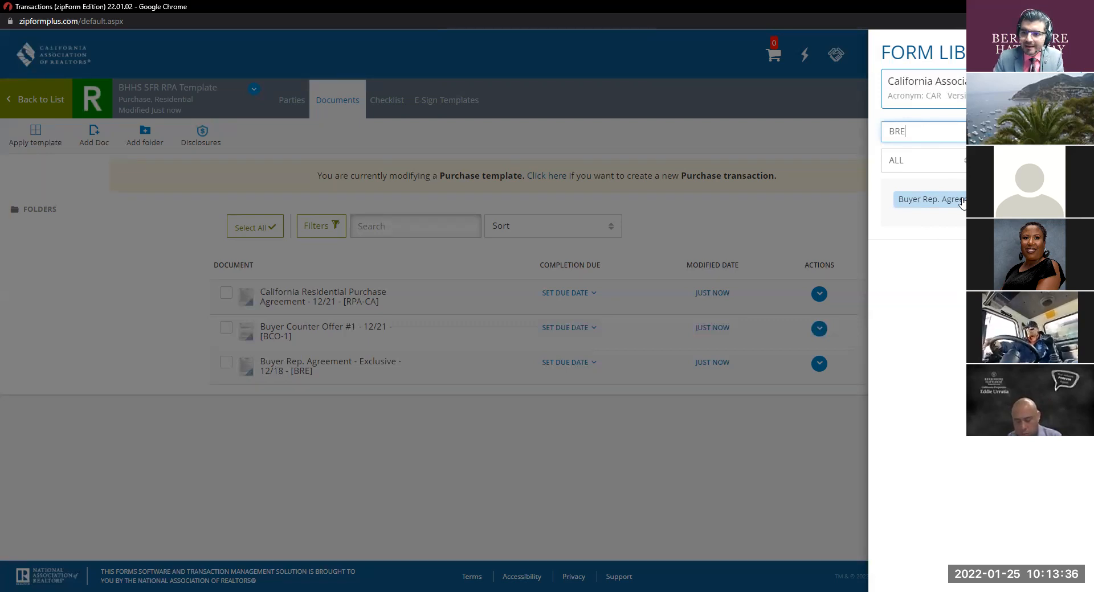
{"action": "key", "text": "ctrl"}
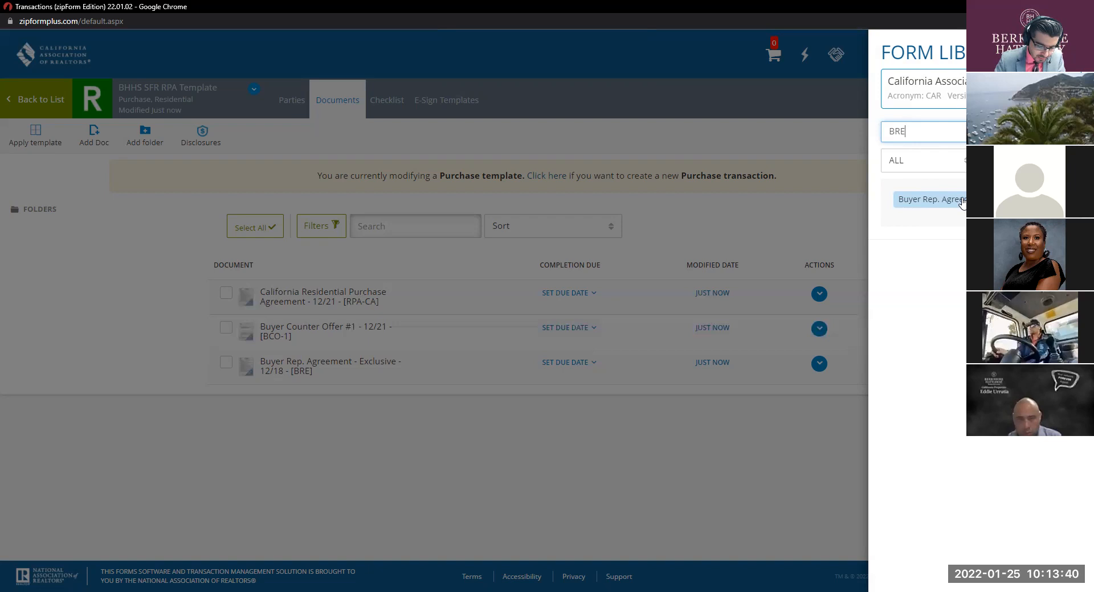
Step: Search 'CBC' and add the Cooperating Broker Compensation Agreement to the template
{"action": "double_click", "coordinate": [935, 137]}
{"action": "key", "text": "BackSpace"}
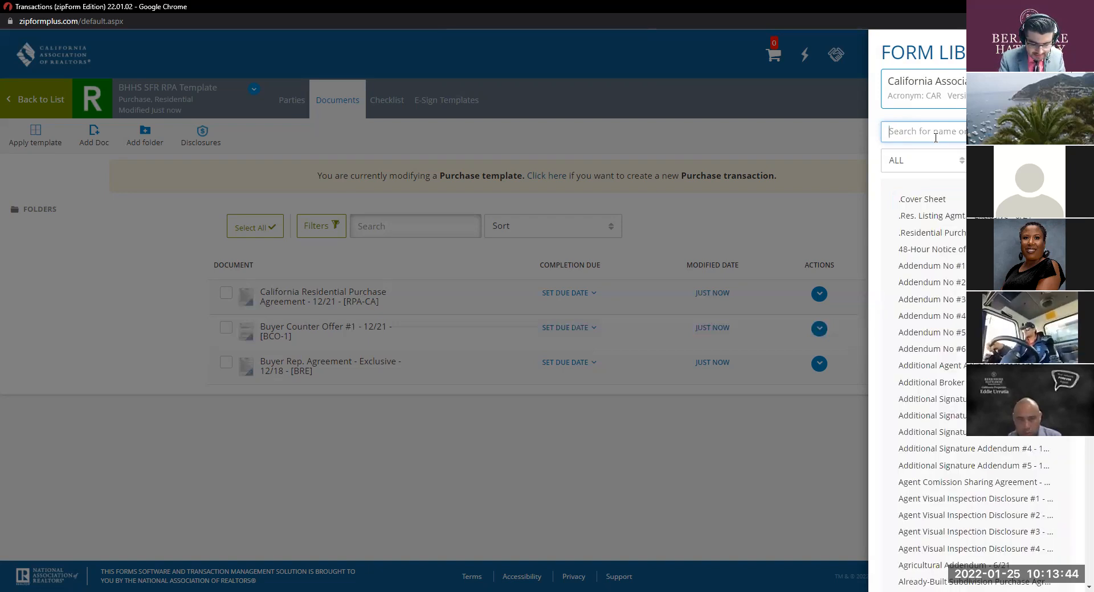
{"action": "type", "text": "CBC"}
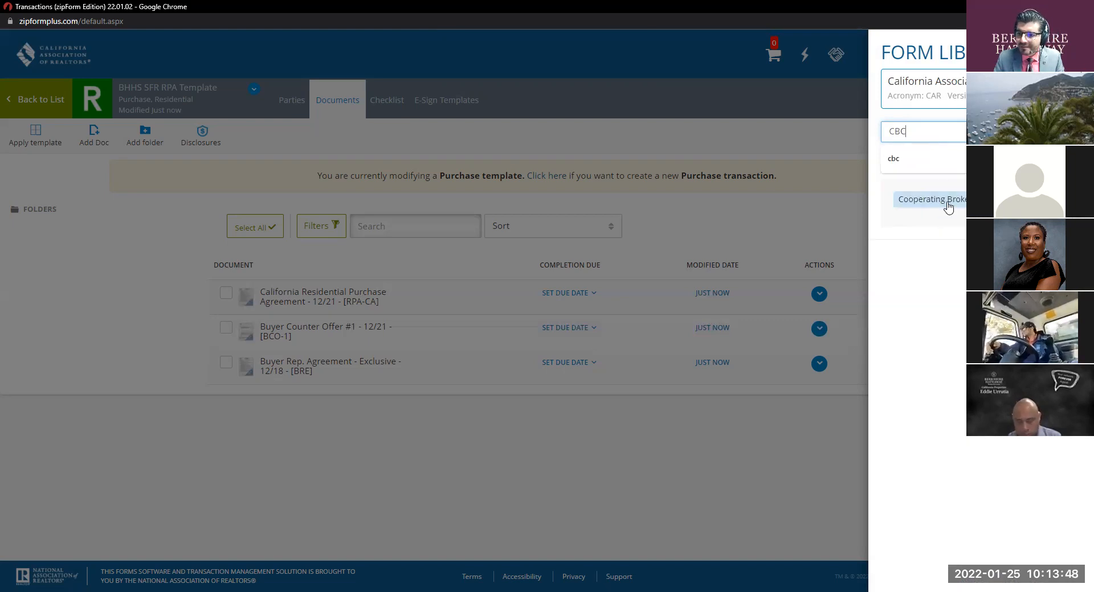
{"action": "left_click", "coordinate": [948, 205]}
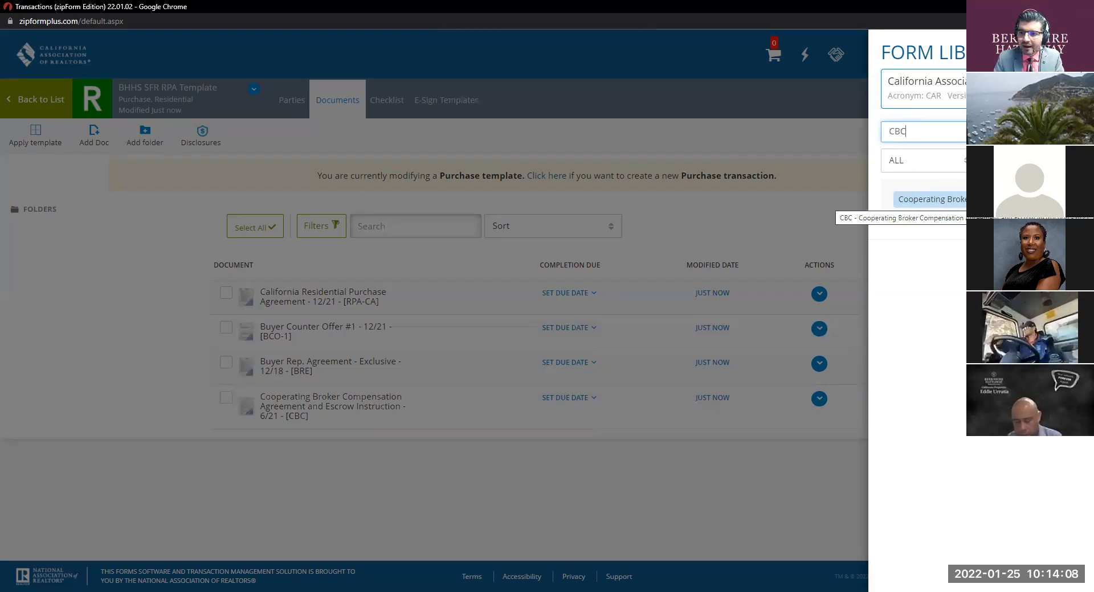
Step: Search 'cop' and add Contingency For Sale of Buyers Property (COP)
{"action": "double_click", "coordinate": [939, 130]}
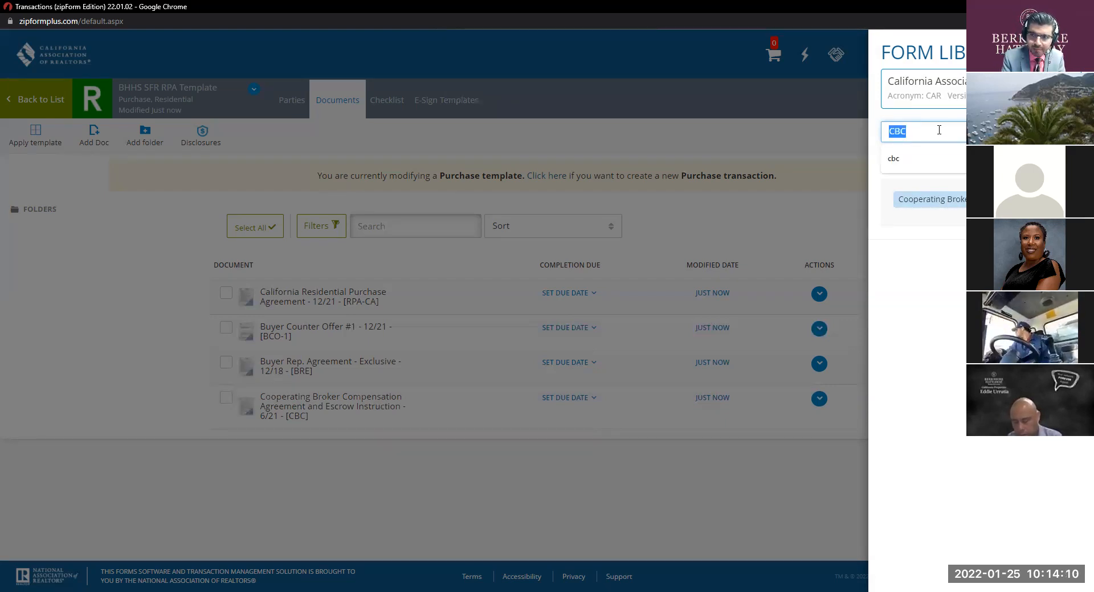
{"action": "type", "text": "cop"}
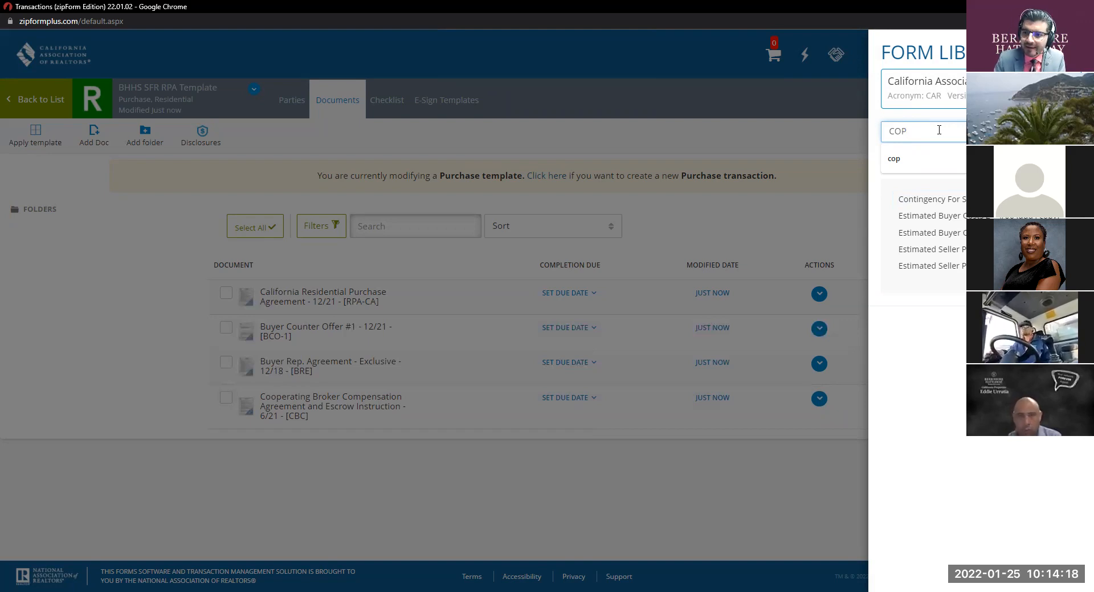
{"action": "left_click", "coordinate": [923, 199]}
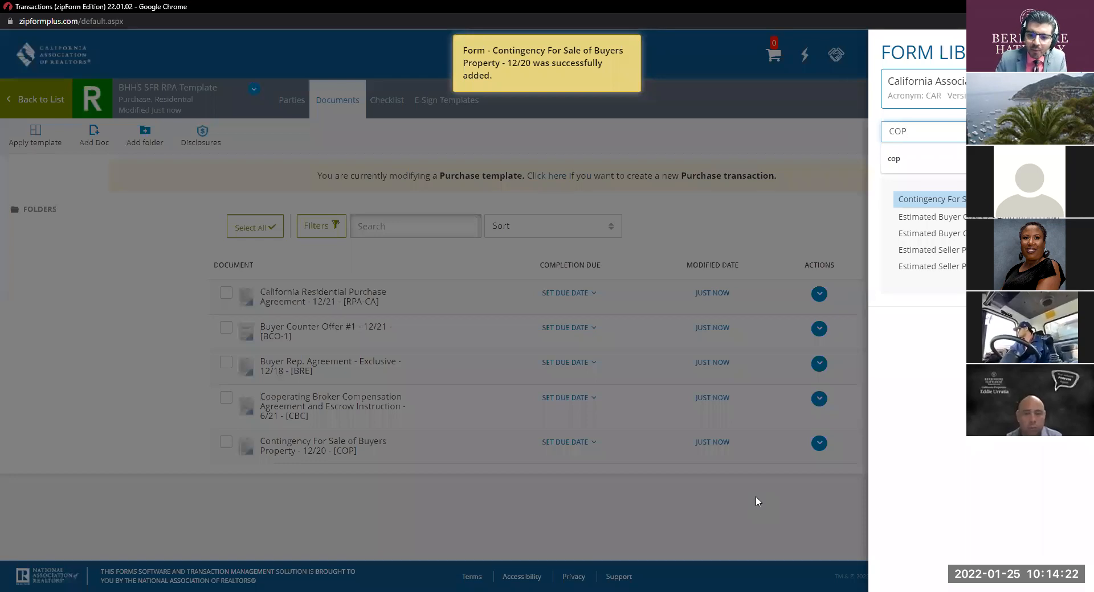
{"action": "left_click", "coordinate": [756, 498]}
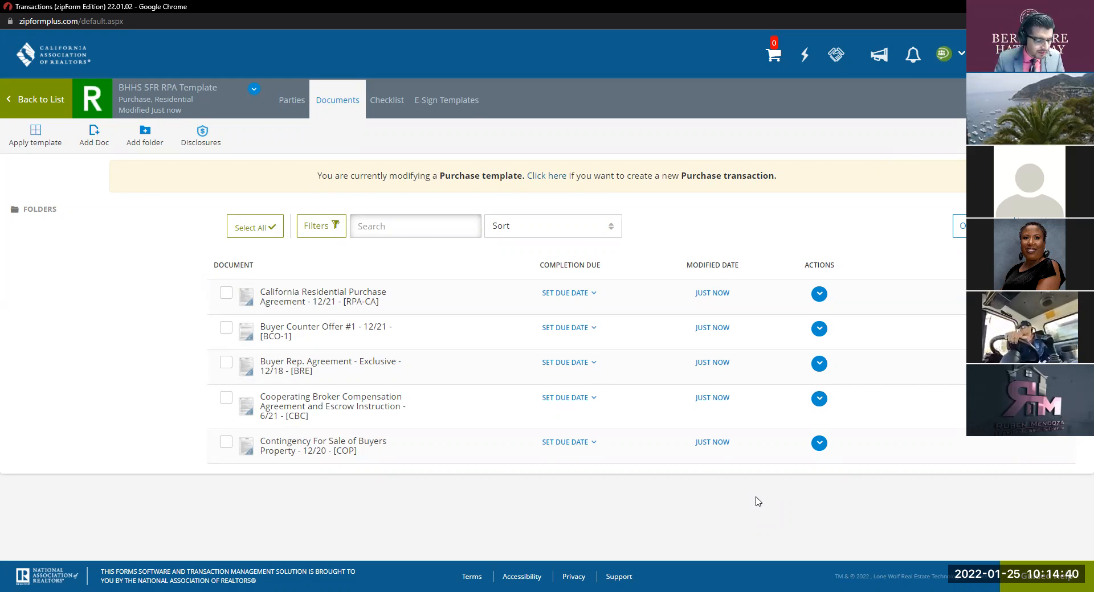
Step: Search 'FHA/v' and add the FHA/VA Amendatory Clause (FVAC) to the template
{"action": "left_click", "coordinate": [1014, 226]}
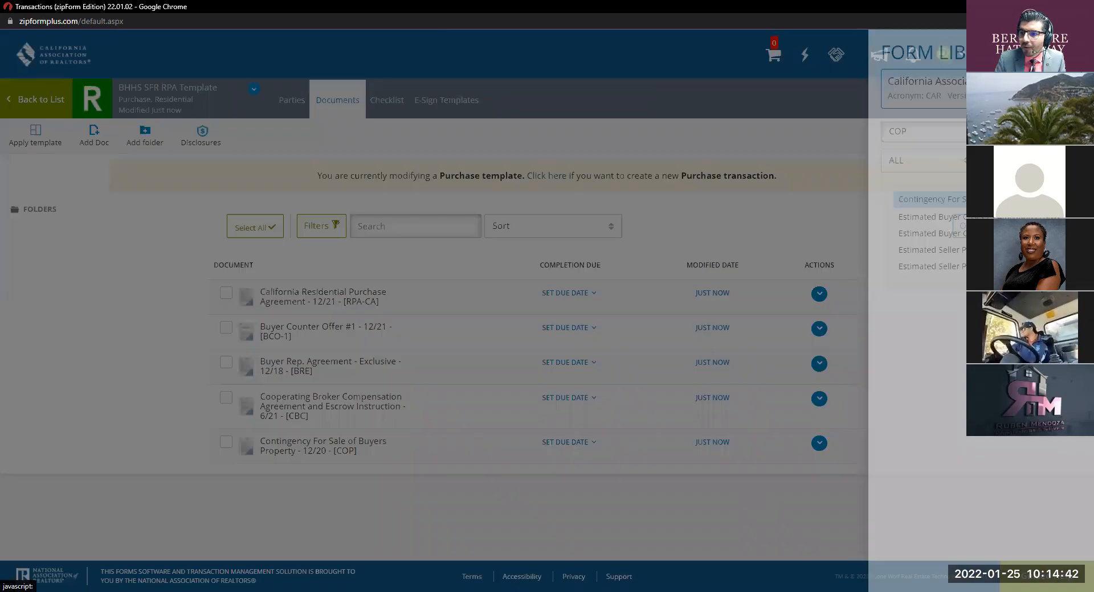
{"action": "double_click", "coordinate": [967, 131]}
{"action": "key", "text": "BackSpace"}
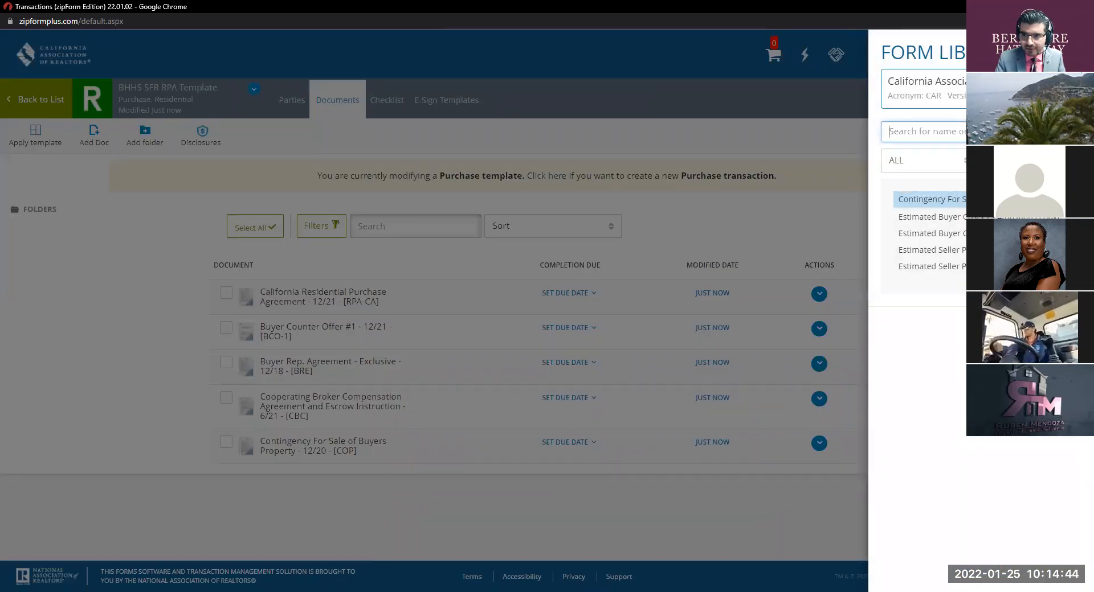
{"action": "type", "text": "FH"}
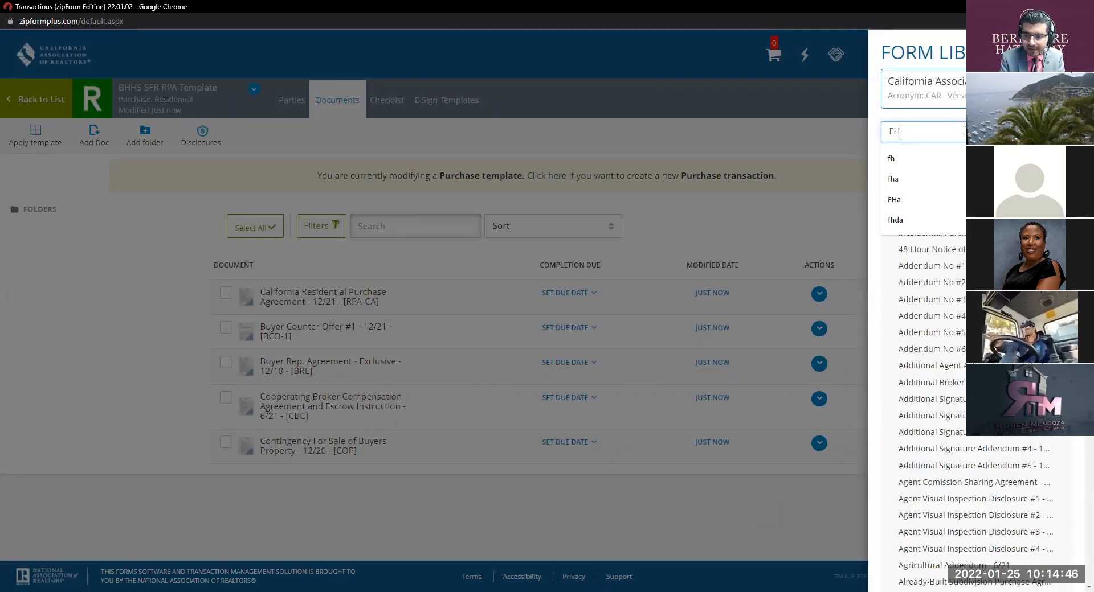
{"action": "type", "text": "A/v"}
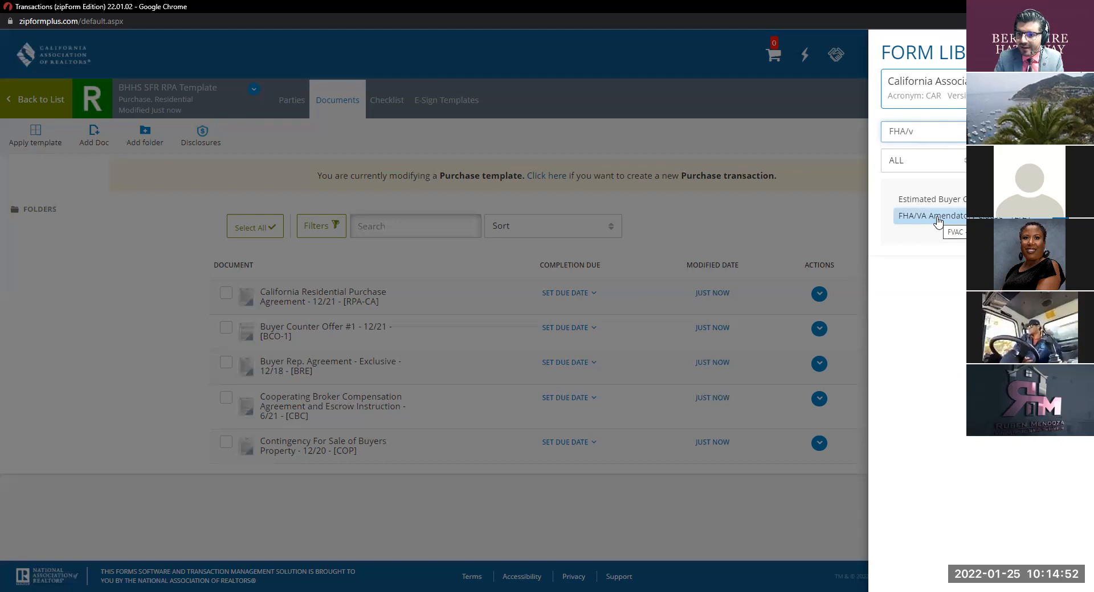
{"action": "left_click", "coordinate": [938, 222]}
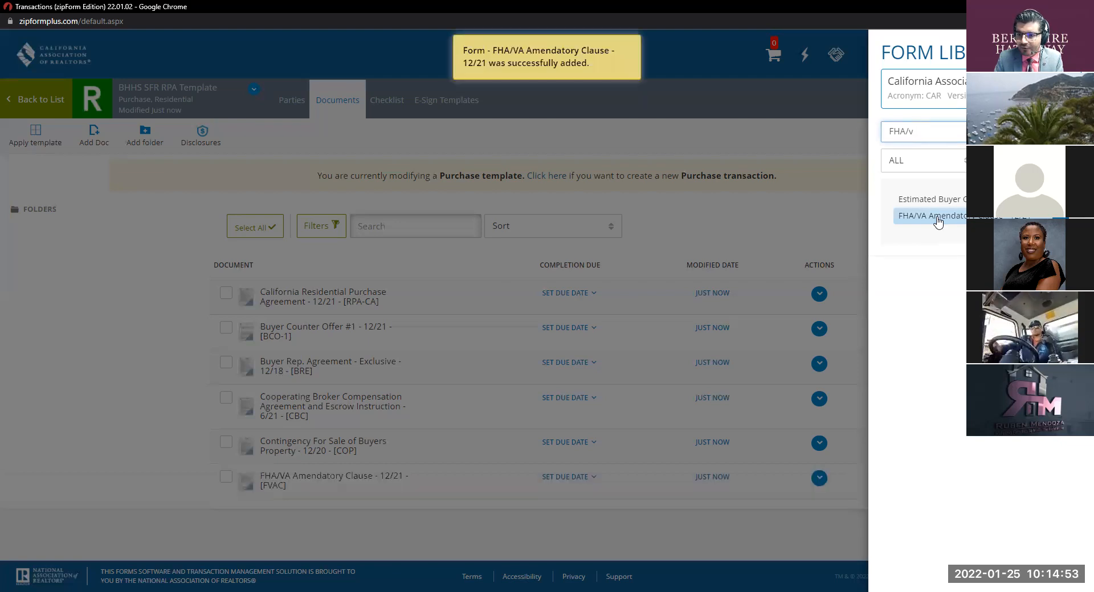
{"action": "left_click", "coordinate": [696, 249]}
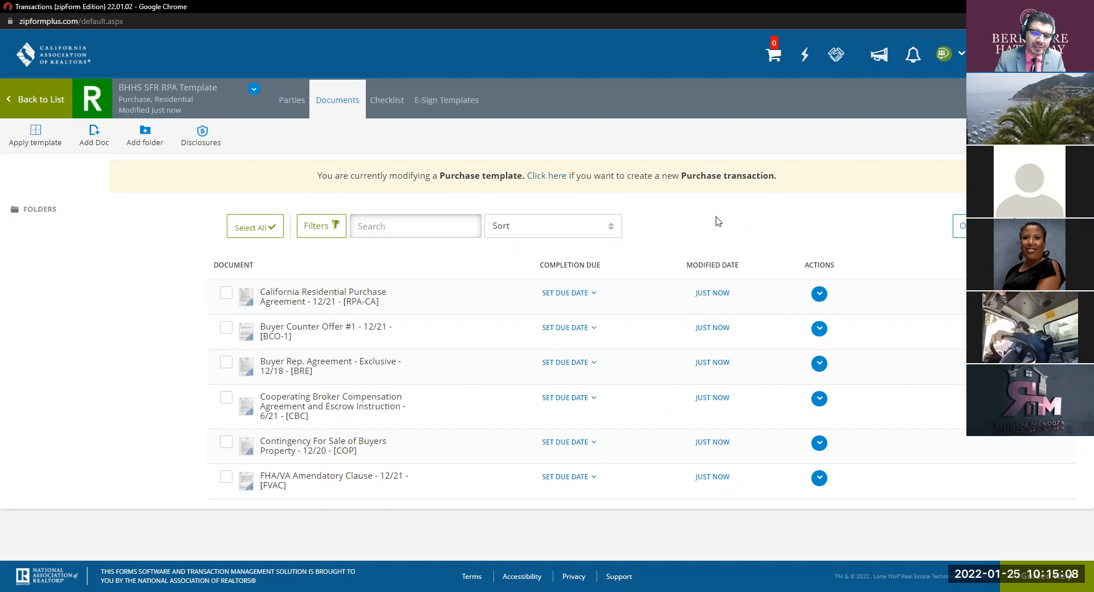
Step: Search 'ADM' and add Addendum No #1 (ADM-1) to the template
{"action": "left_click", "coordinate": [1045, 136]}
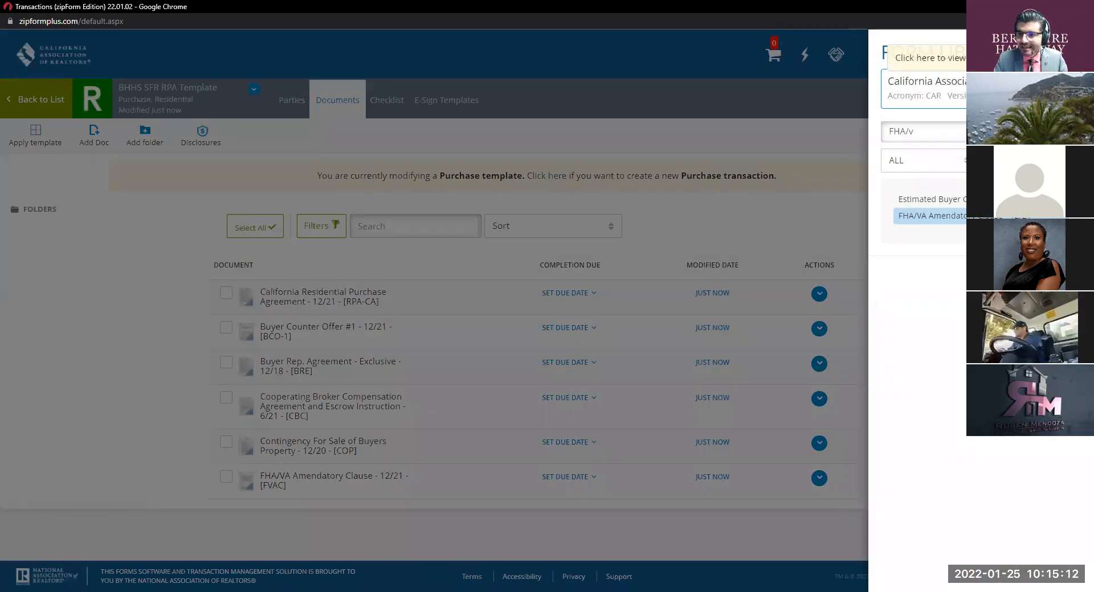
{"action": "triple_click", "coordinate": [916, 129]}
{"action": "type", "text": "A"}
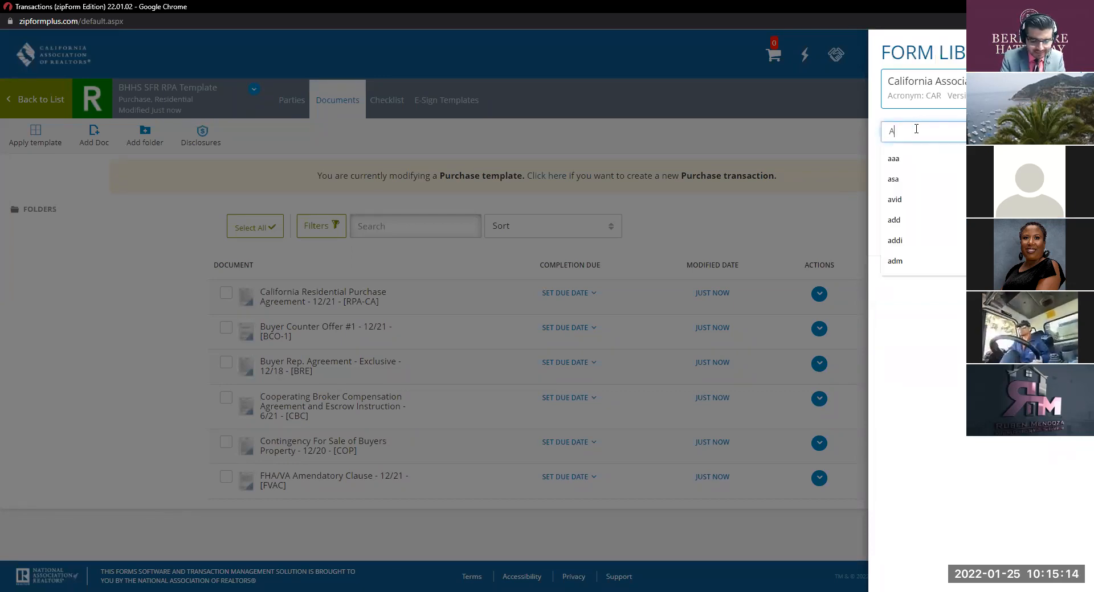
{"action": "type", "text": "DM"}
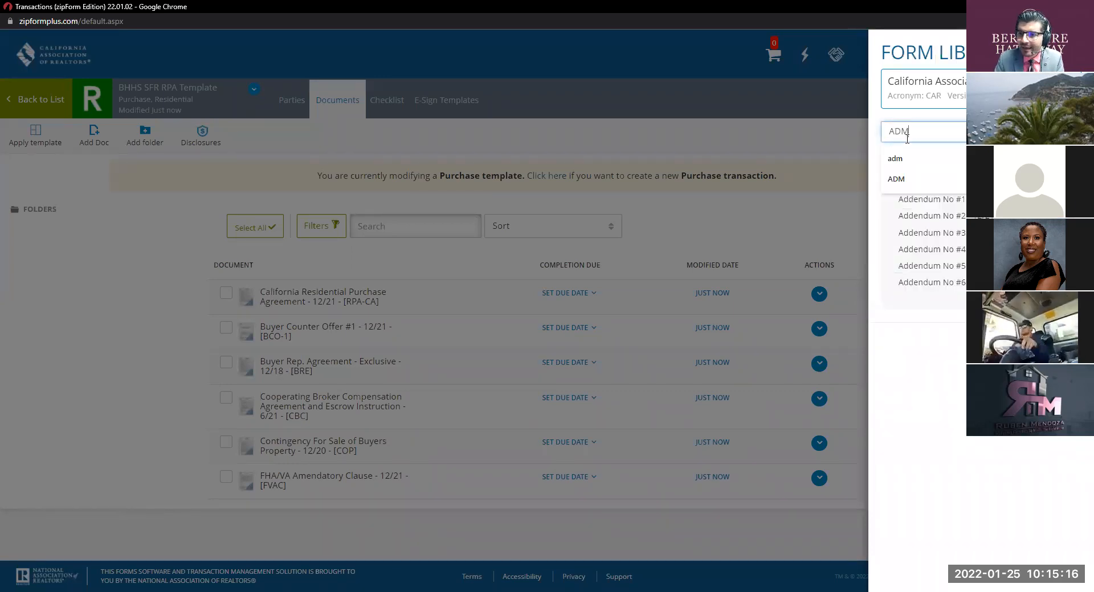
{"action": "left_click", "coordinate": [906, 200]}
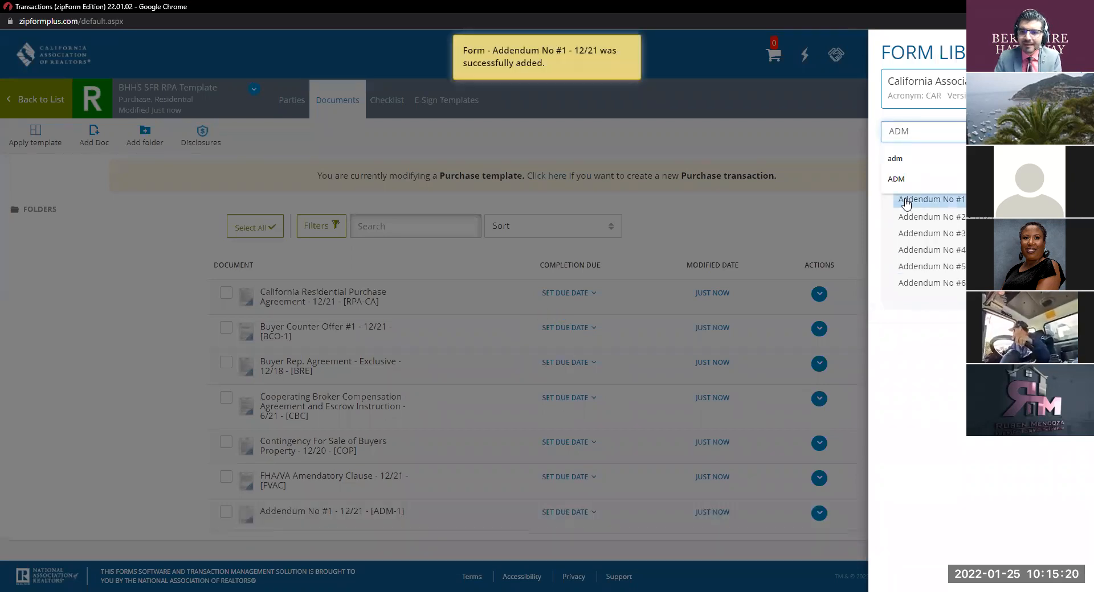
{"action": "left_click", "coordinate": [721, 194]}
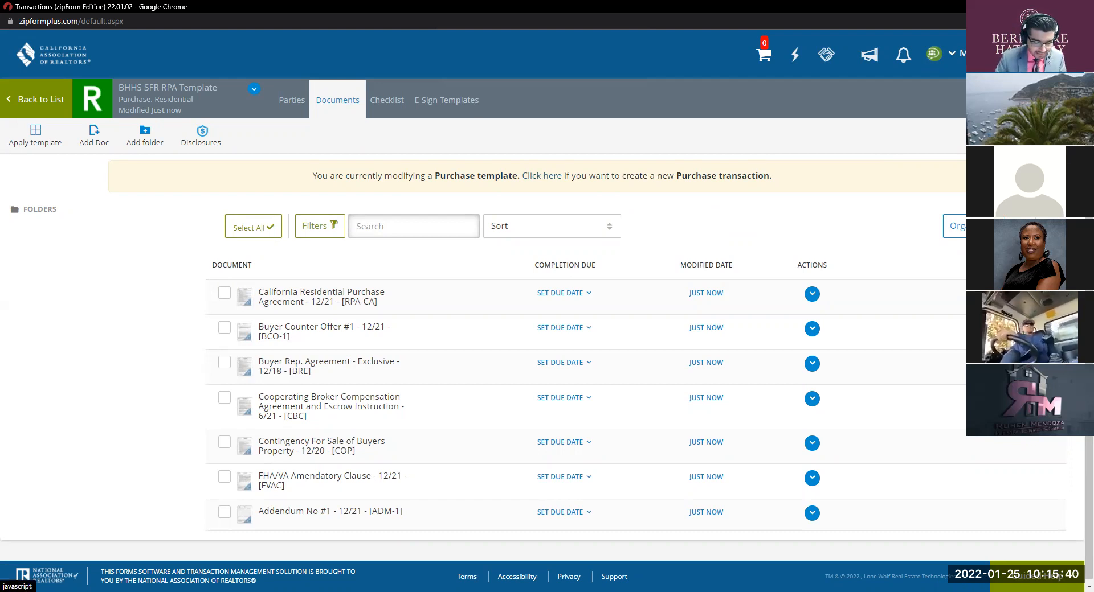
Step: Search 'AOAA' and add the Assignment of Agreement Addendum to the template
{"action": "left_click", "coordinate": [1049, 135]}
{"action": "double_click", "coordinate": [1003, 132]}
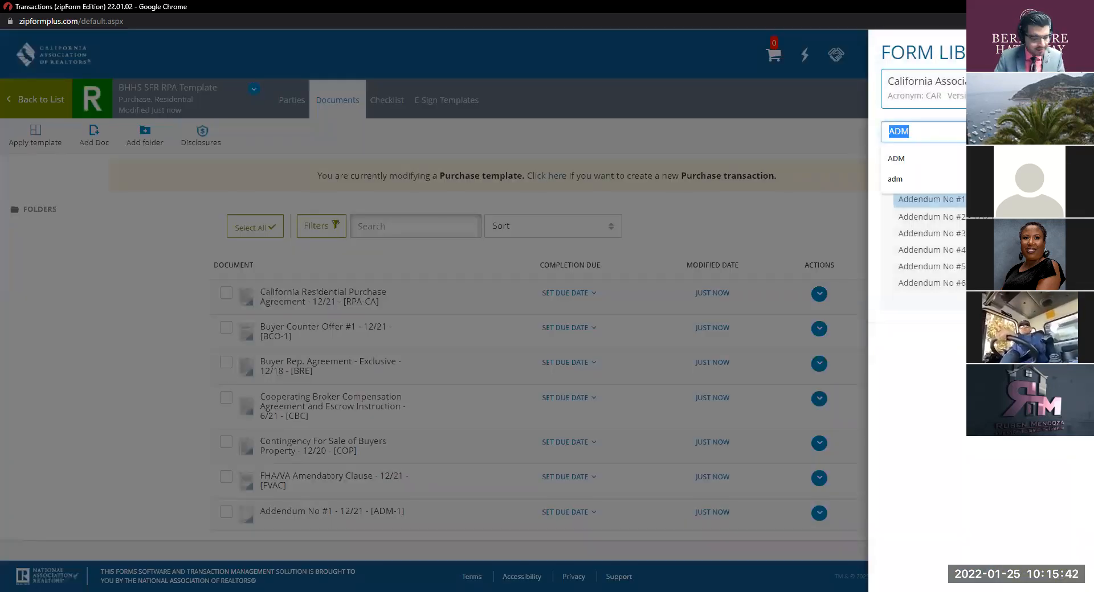
{"action": "type", "text": "AOAA"}
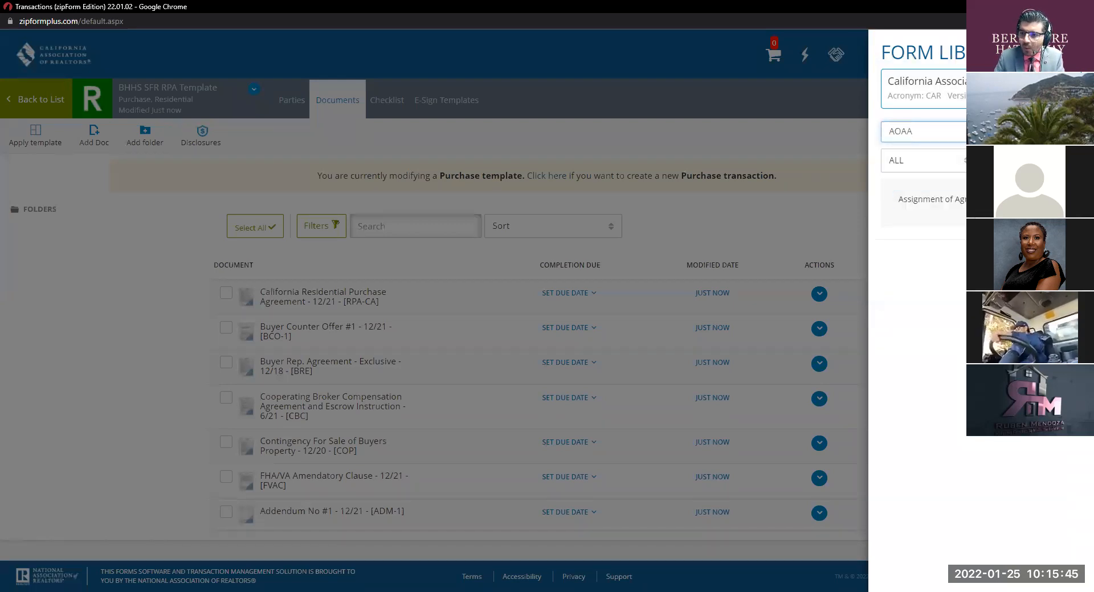
{"action": "left_click", "coordinate": [940, 199]}
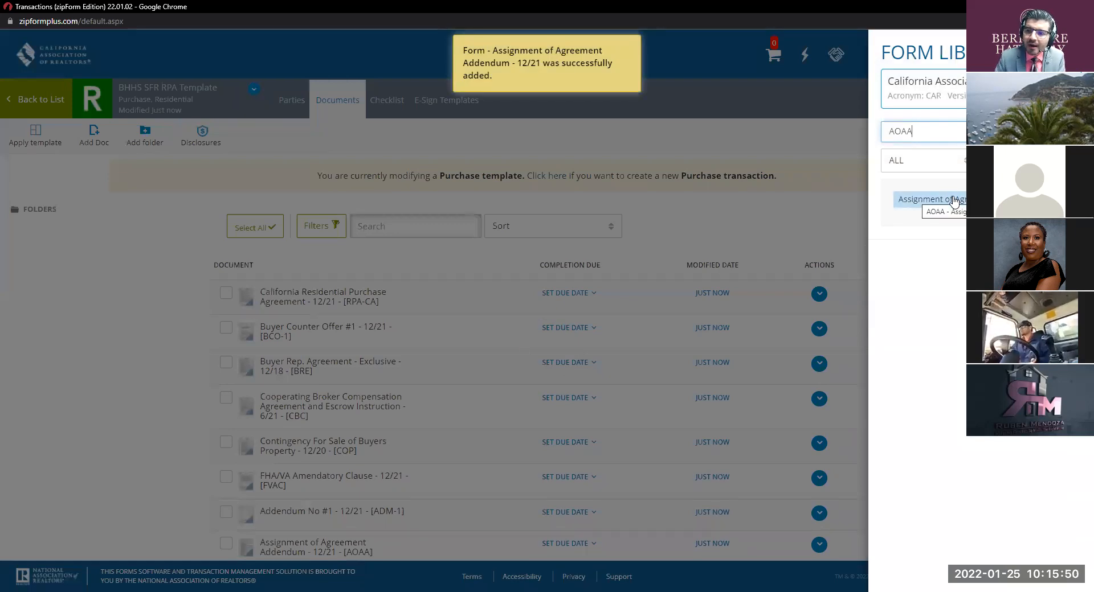
{"action": "left_click", "coordinate": [836, 207]}
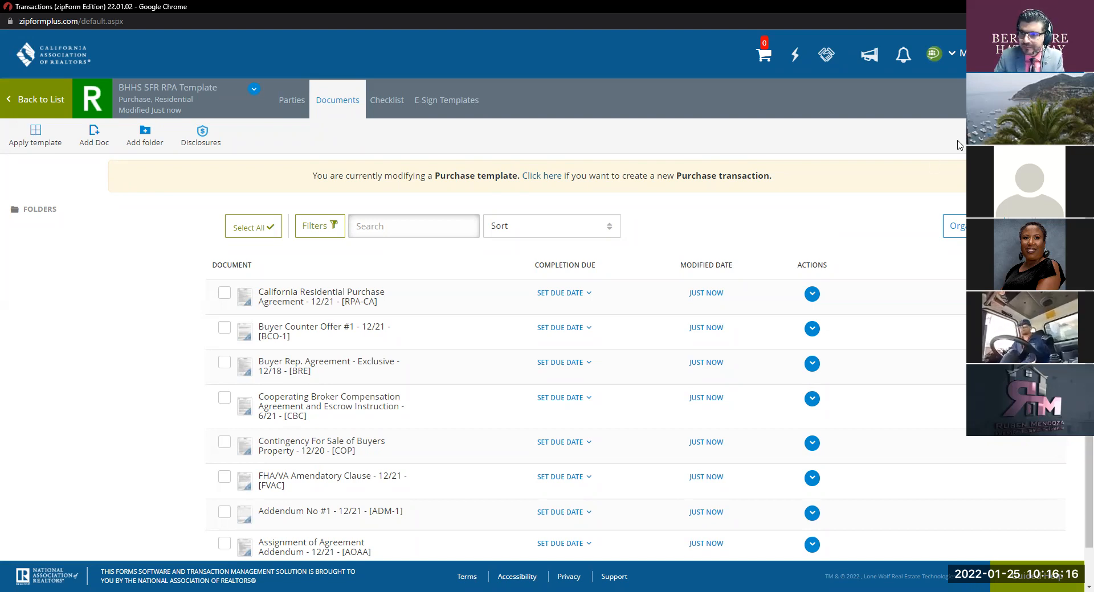
Step: Search 'ASA' and add Additional Signature Addendum #1 to the template
{"action": "left_click", "coordinate": [1028, 101]}
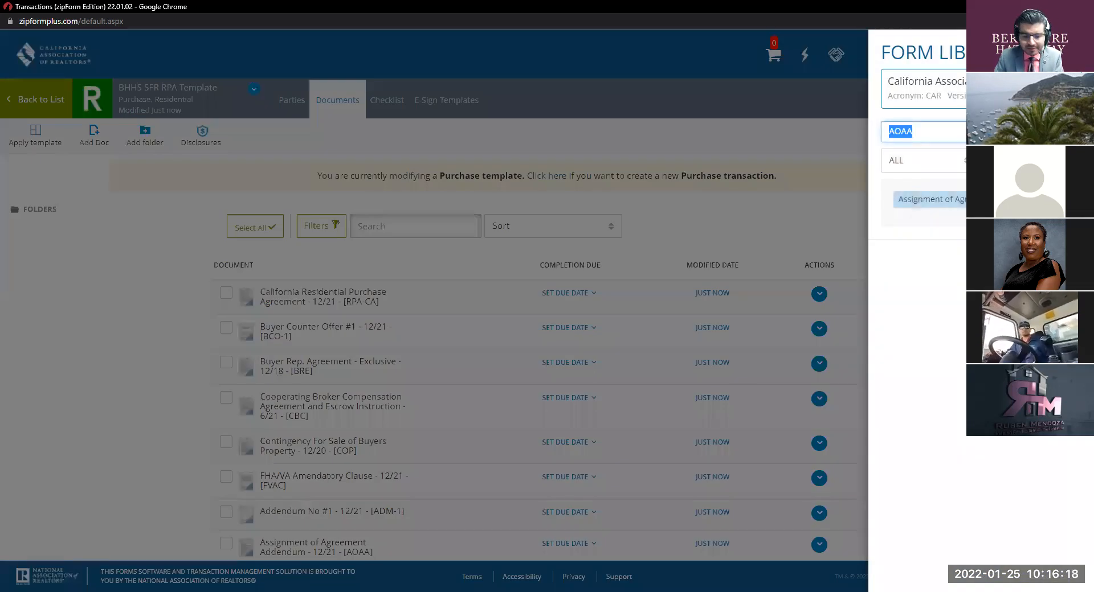
{"action": "type", "text": "ASA"}
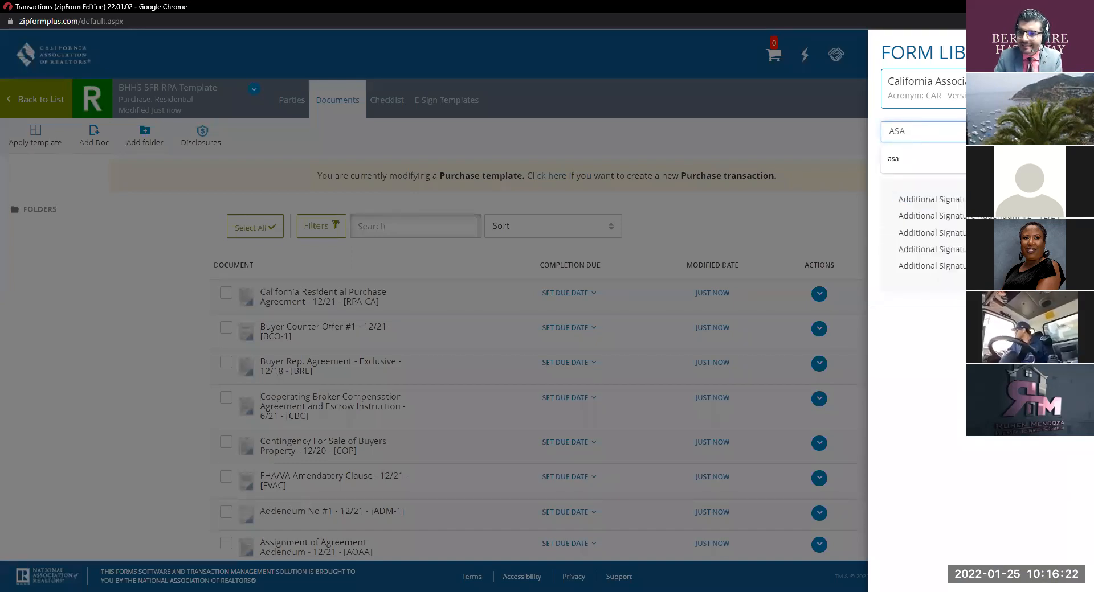
{"action": "left_click", "coordinate": [983, 199]}
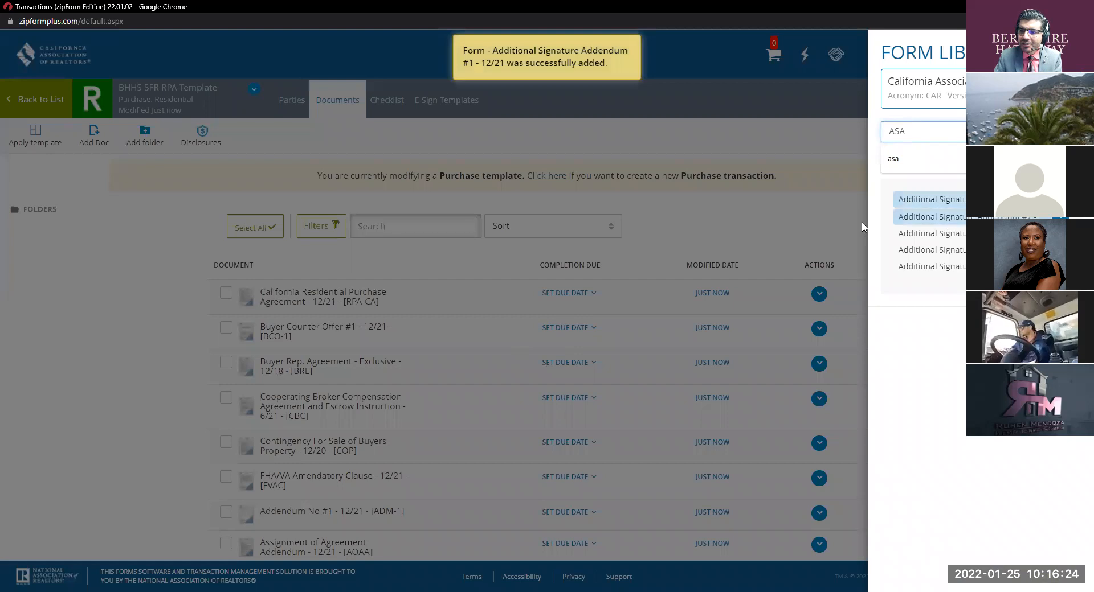
{"action": "left_click", "coordinate": [777, 221]}
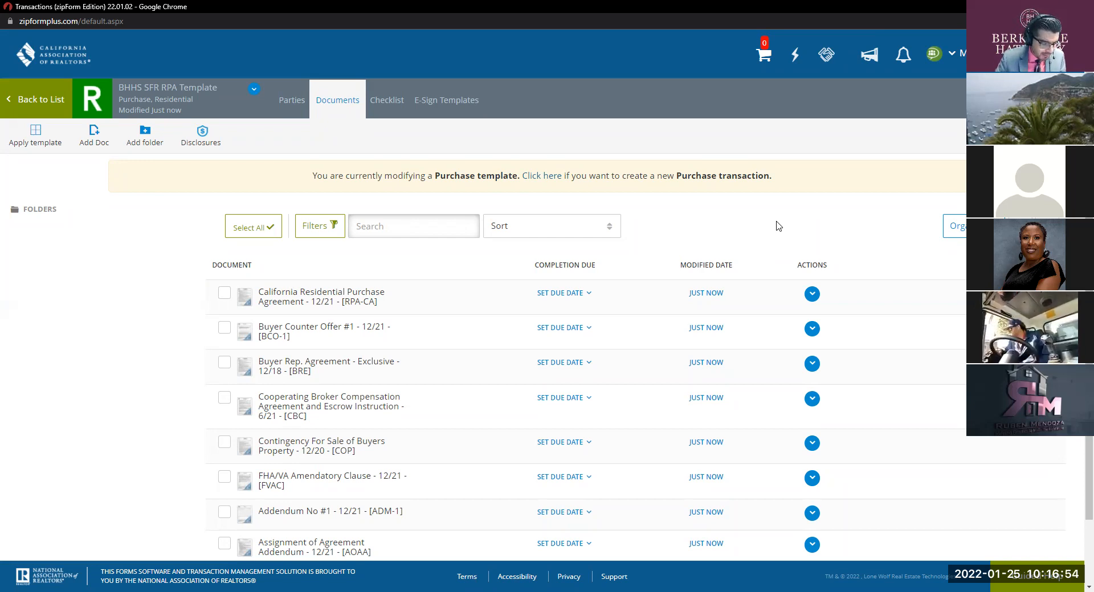
Step: Search 'AVID' and add Agent Visual Inspection Disclosure #1 (AVID-1) to the template
{"action": "left_click", "coordinate": [1034, 227]}
{"action": "double_click", "coordinate": [916, 131]}
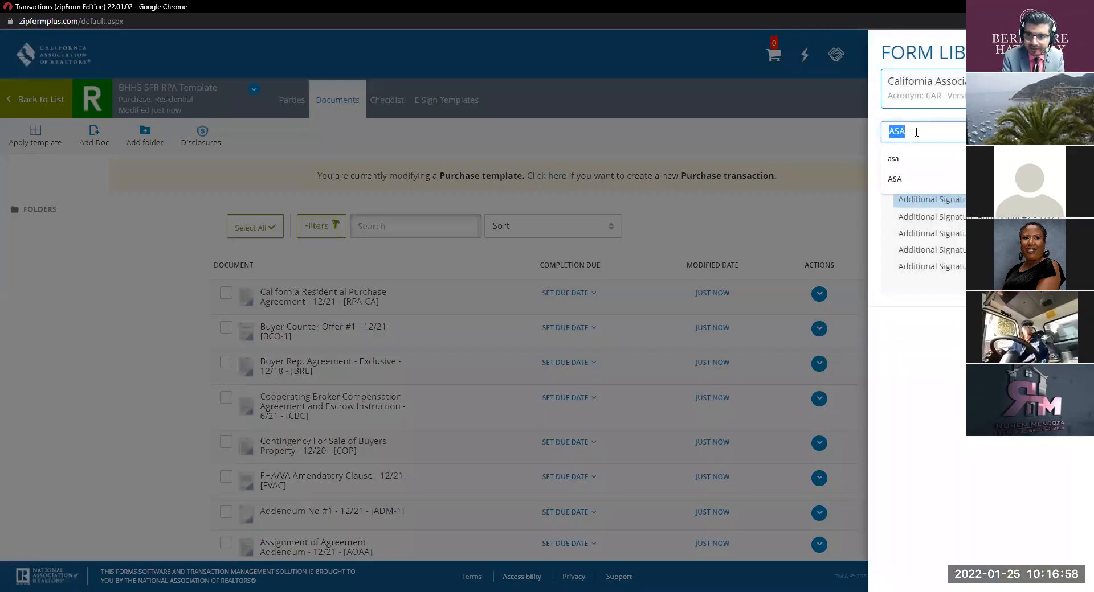
{"action": "type", "text": "AVID"}
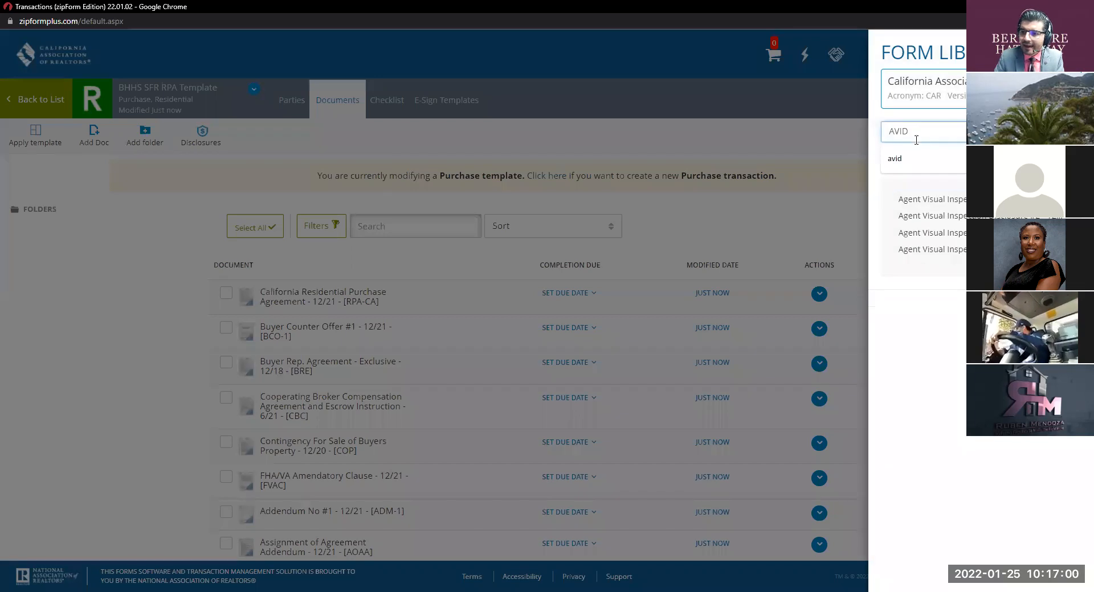
{"action": "left_click", "coordinate": [922, 199]}
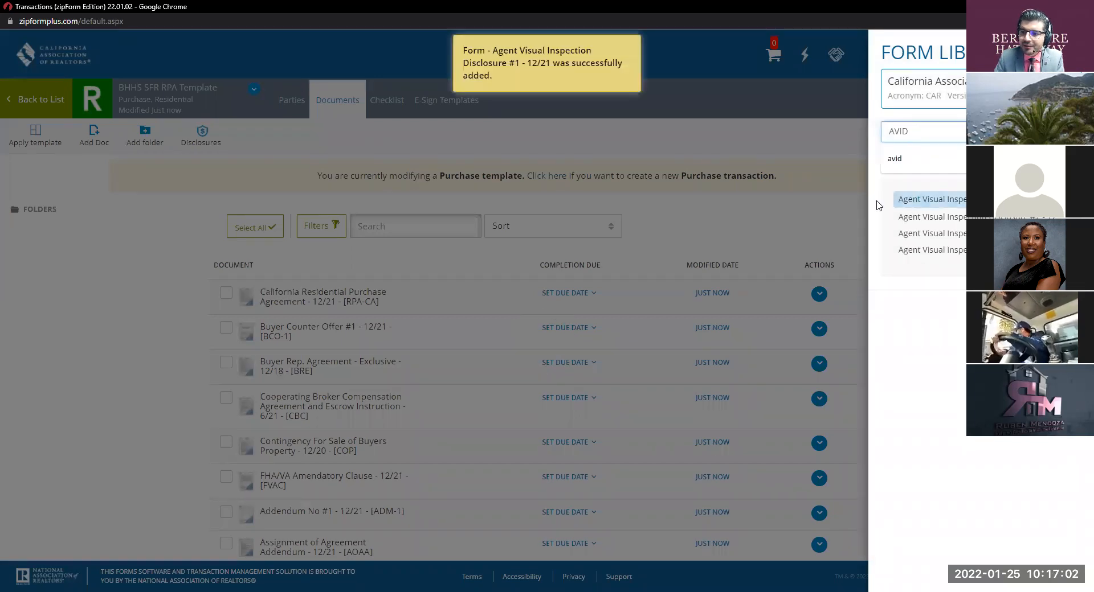
{"action": "left_click", "coordinate": [819, 200]}
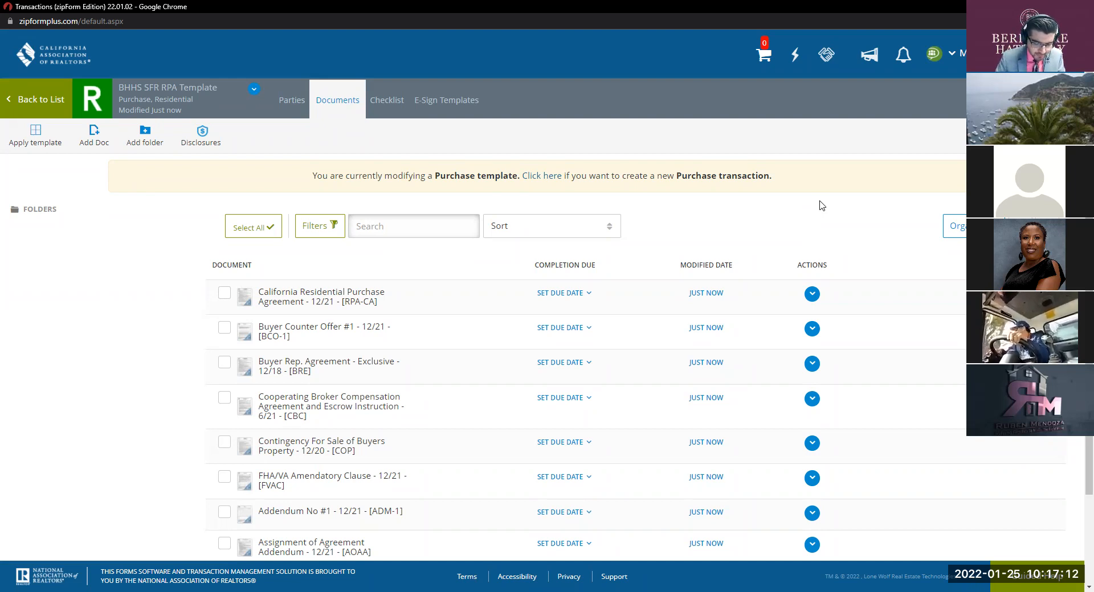
Step: Search 'BEO' and add the Buyer Early Occupancy Addendum to the template
{"action": "left_click", "coordinate": [94, 136]}
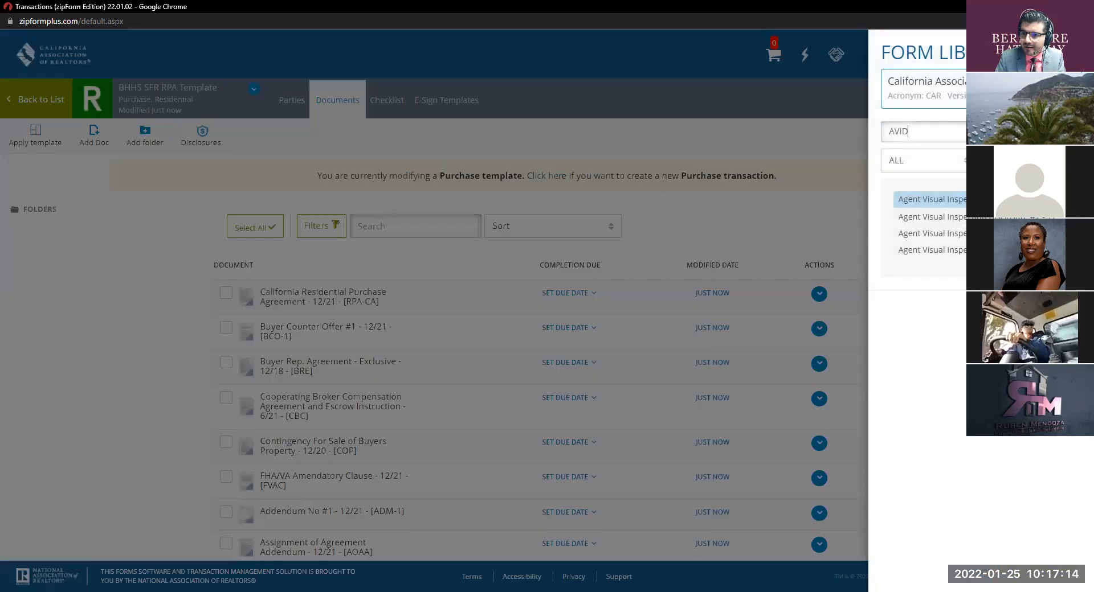
{"action": "type", "text": "BEO"}
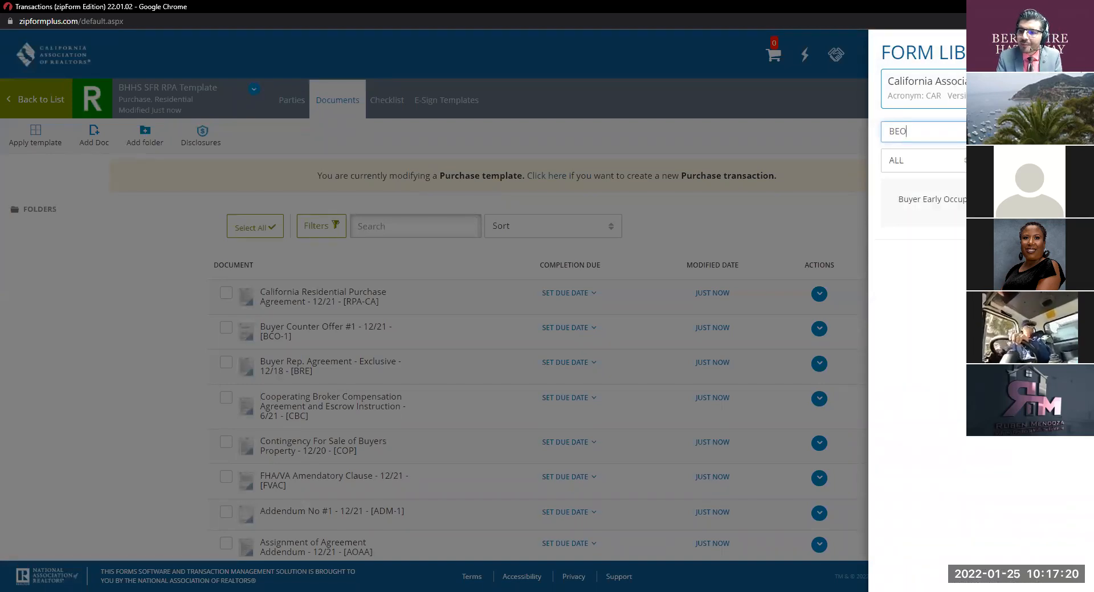
{"action": "left_click", "coordinate": [980, 199]}
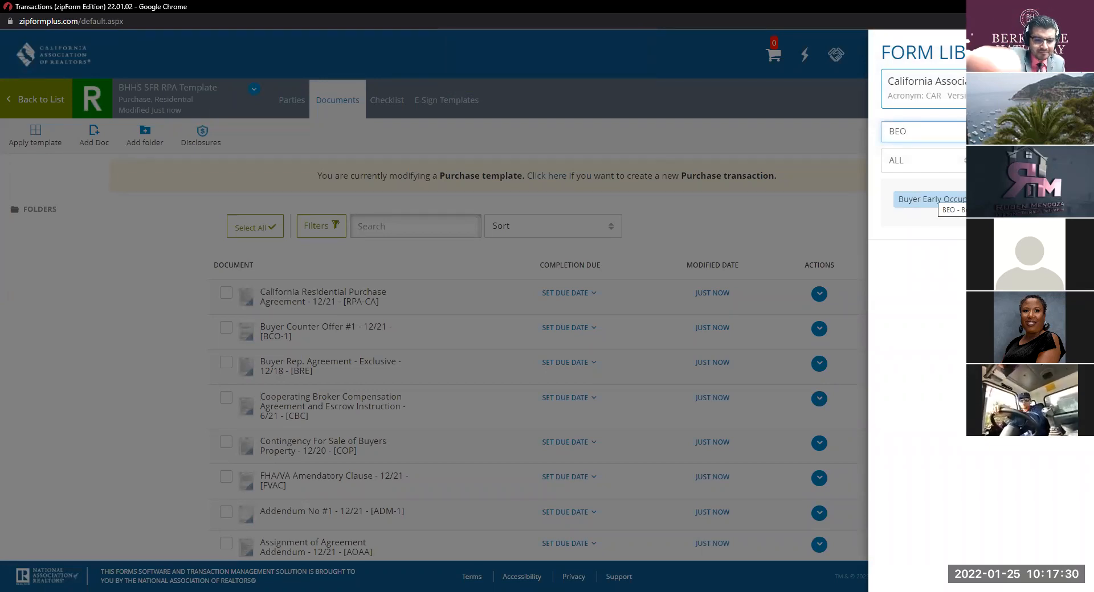
{"action": "left_click", "coordinate": [934, 199]}
{"action": "scroll", "coordinate": [706, 276], "scroll_direction": "down", "scroll_amount": 3}
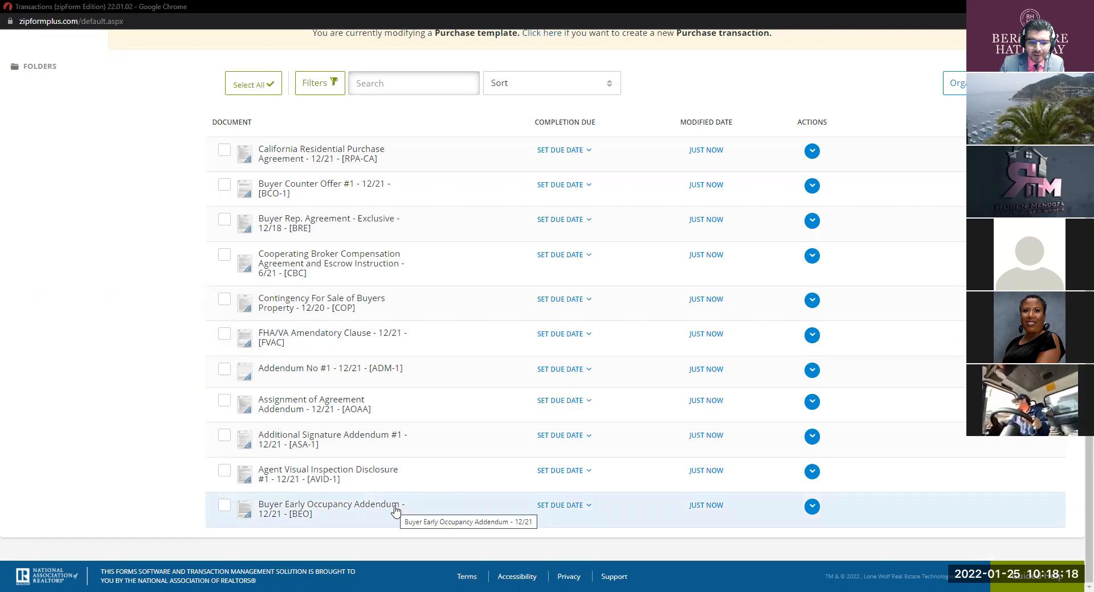
Step: Search 'BHAA' and add the Buyers Homeowners' Association Advisory form
{"action": "scroll", "coordinate": [864, 300], "scroll_direction": "up", "scroll_amount": 3}
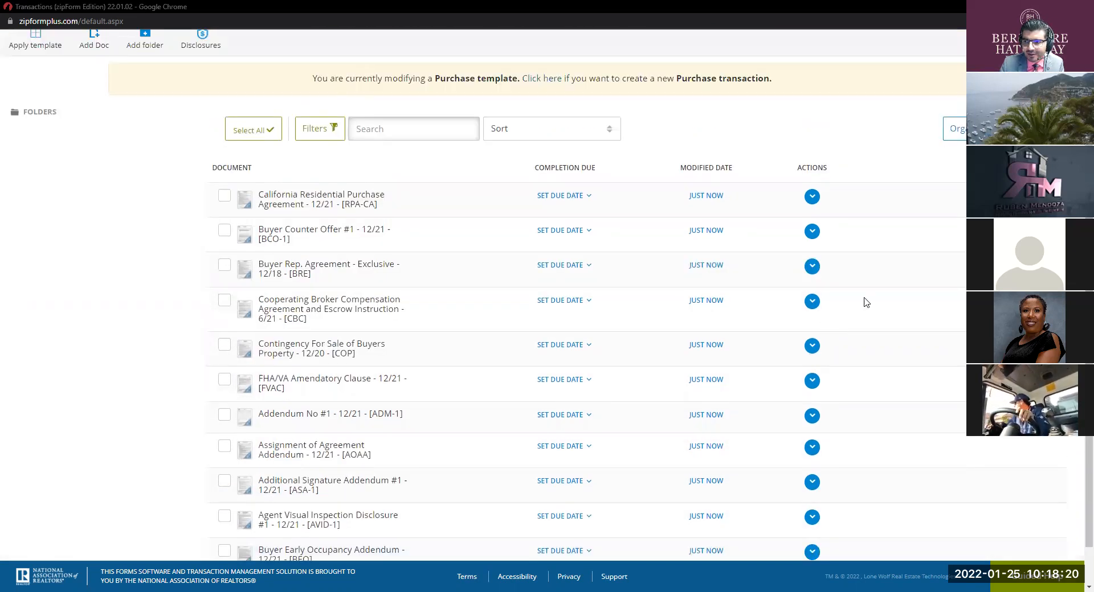
{"action": "left_click", "coordinate": [1026, 226]}
{"action": "double_click", "coordinate": [925, 127]}
{"action": "key", "text": "BackSpace"}
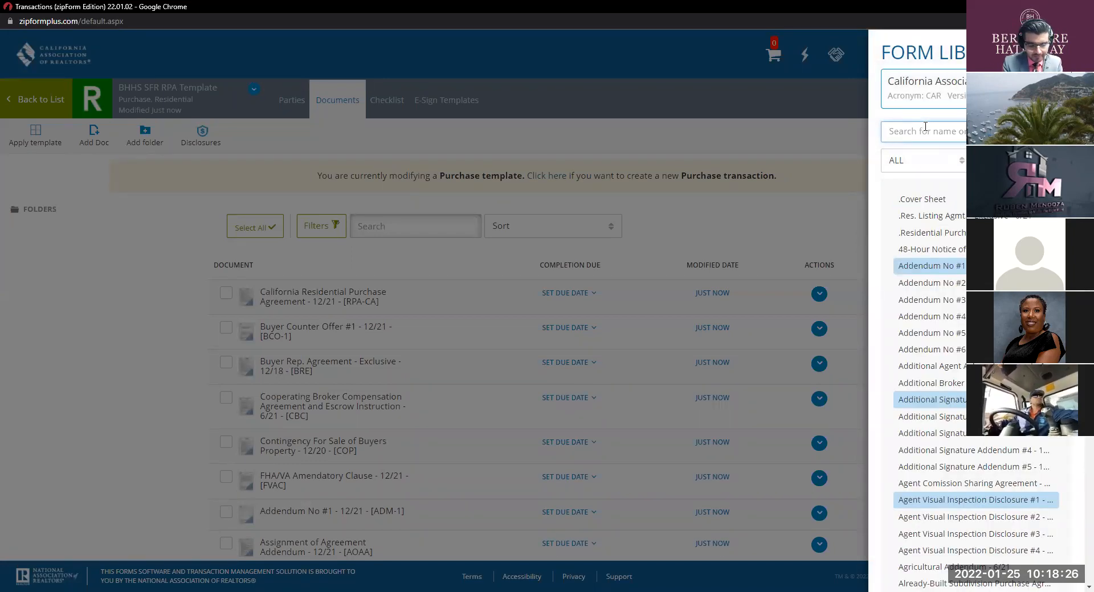
{"action": "type", "text": "BH"}
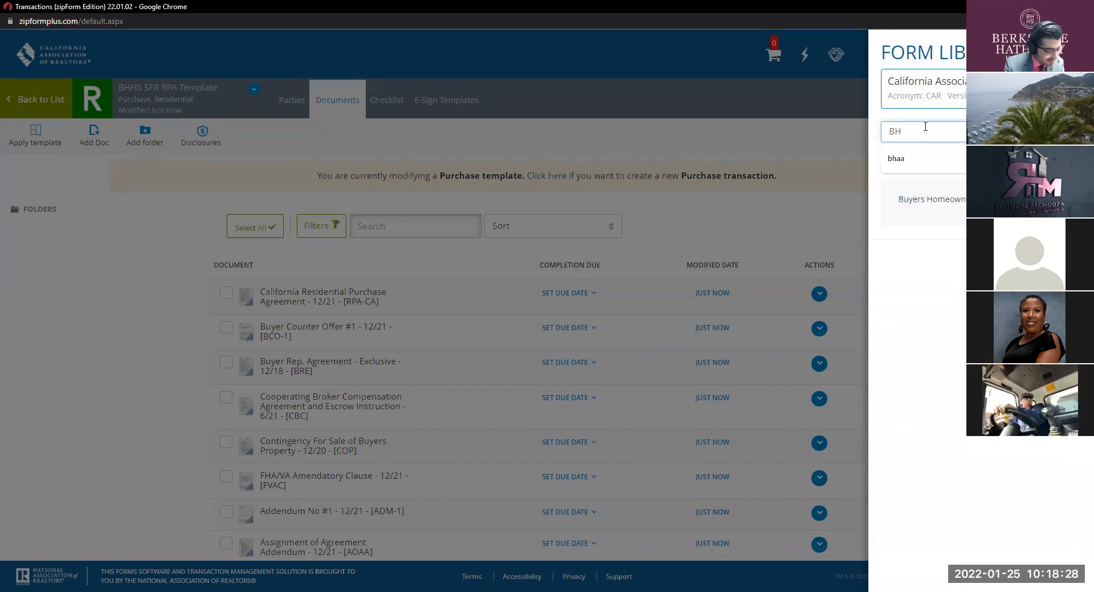
{"action": "type", "text": "AA"}
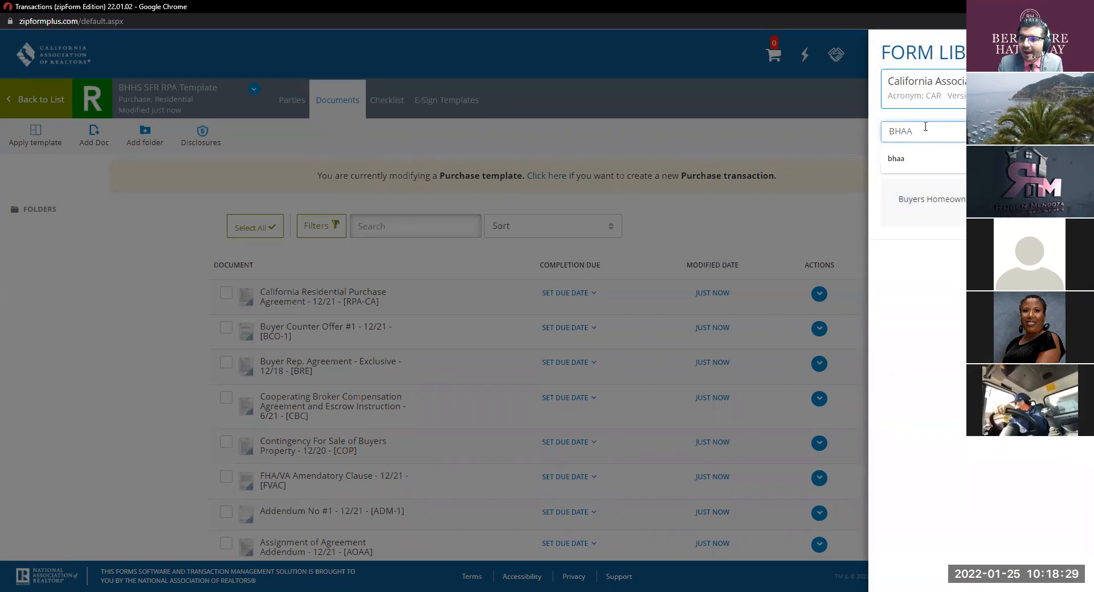
{"action": "left_click", "coordinate": [943, 199]}
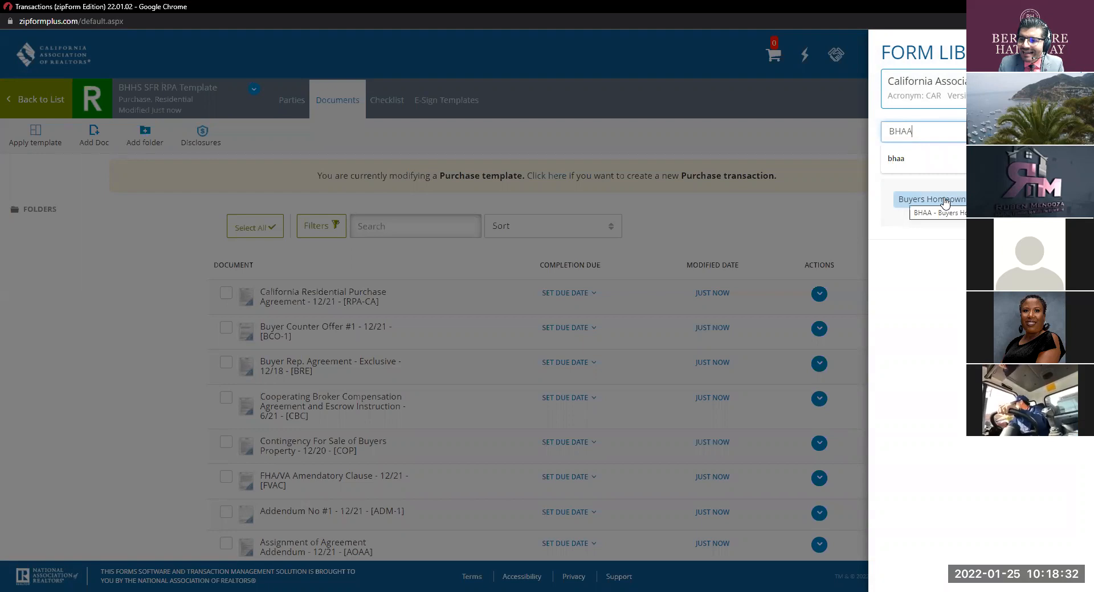
{"action": "double_click", "coordinate": [945, 201]}
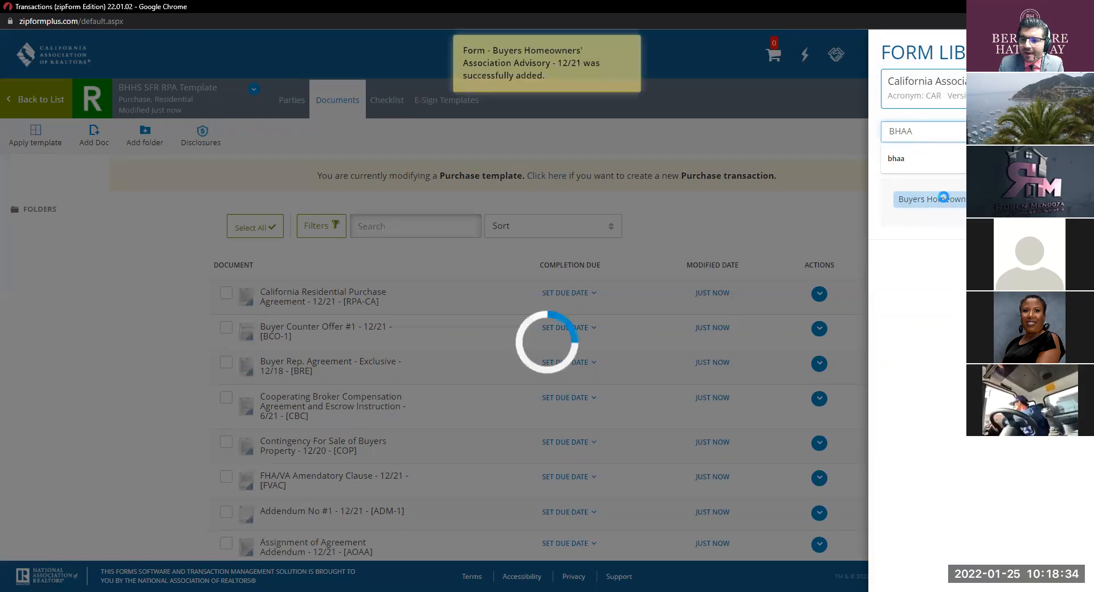
{"action": "scroll", "coordinate": [819, 205], "scroll_direction": "down", "scroll_amount": 3}
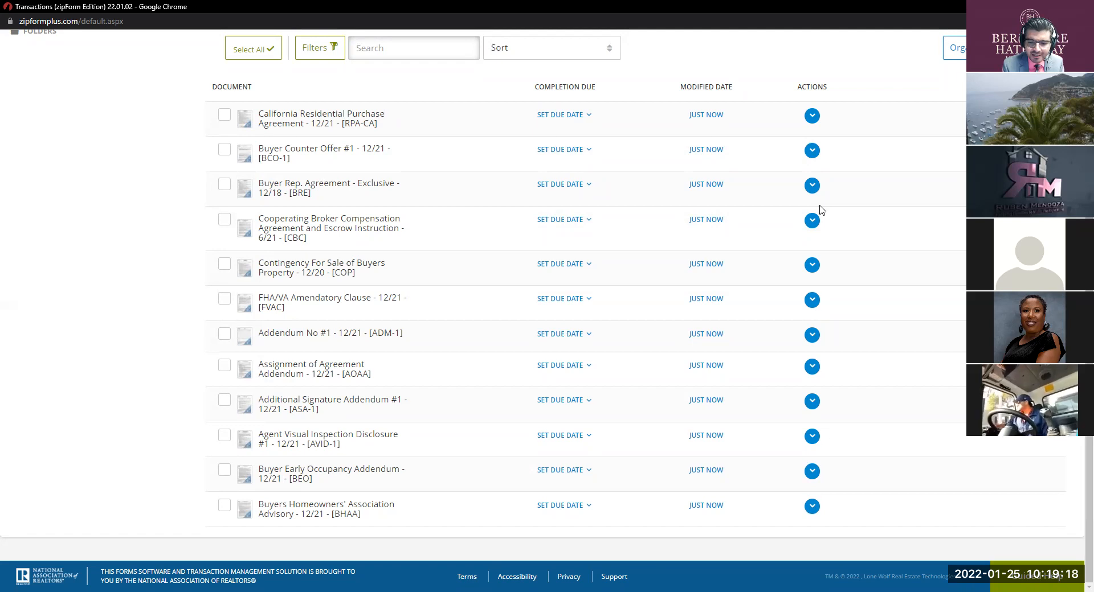
{"action": "scroll", "coordinate": [821, 210], "scroll_direction": "up", "scroll_amount": 3}
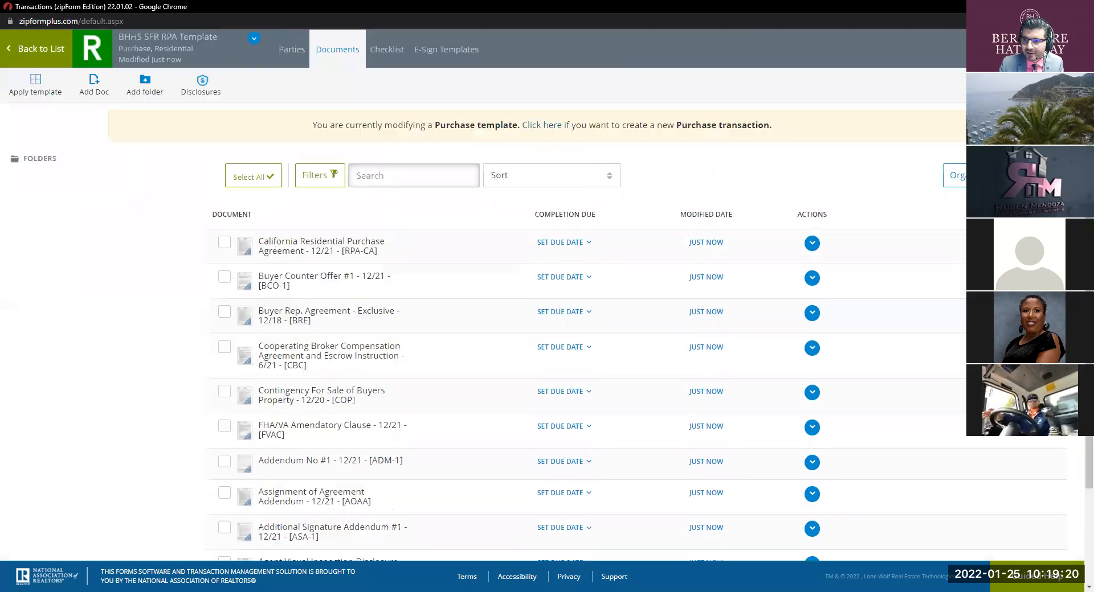
Step: Search 'bie' and add Buyer's Investigation Elections - 12/21 to the template
{"action": "left_click", "coordinate": [94, 136]}
{"action": "double_click", "coordinate": [948, 140]}
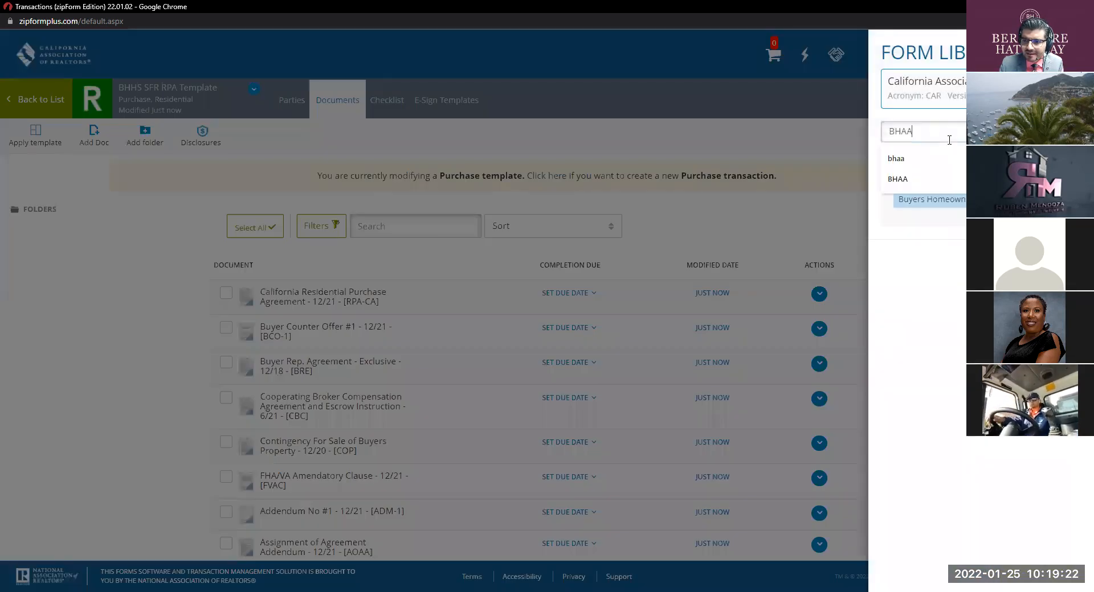
{"action": "key", "text": "BackSpace"}
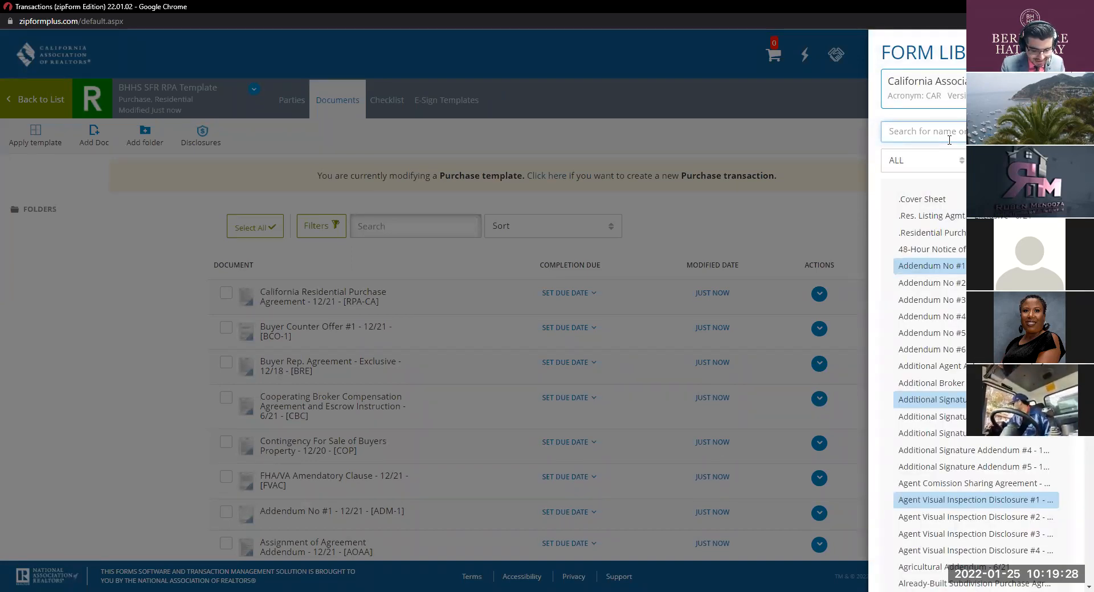
{"action": "type", "text": "bu"}
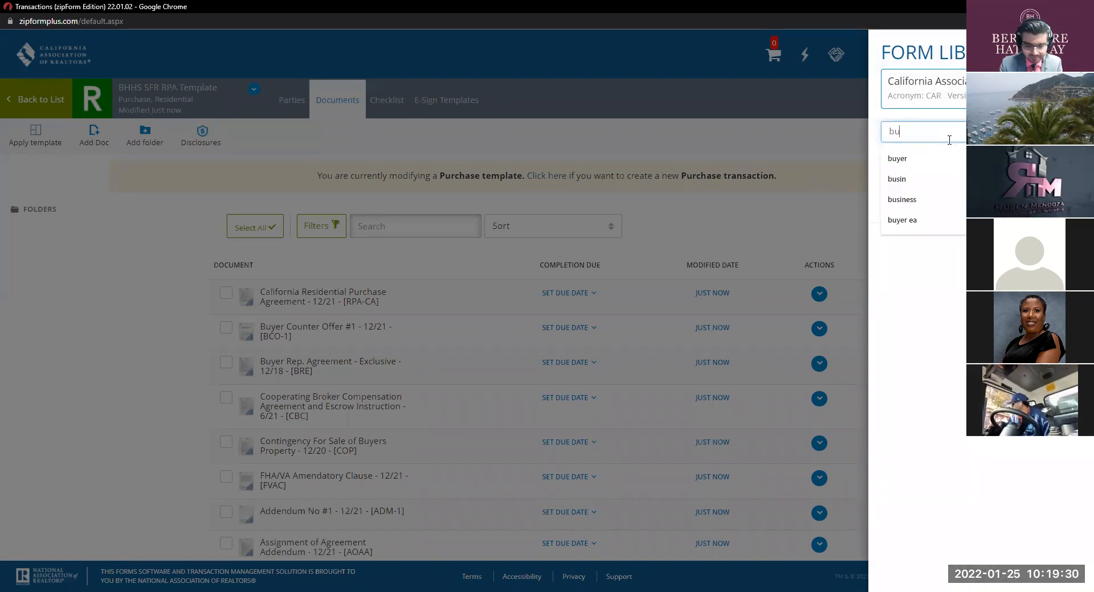
{"action": "key", "text": "BackSpace"}
{"action": "type", "text": "ie"}
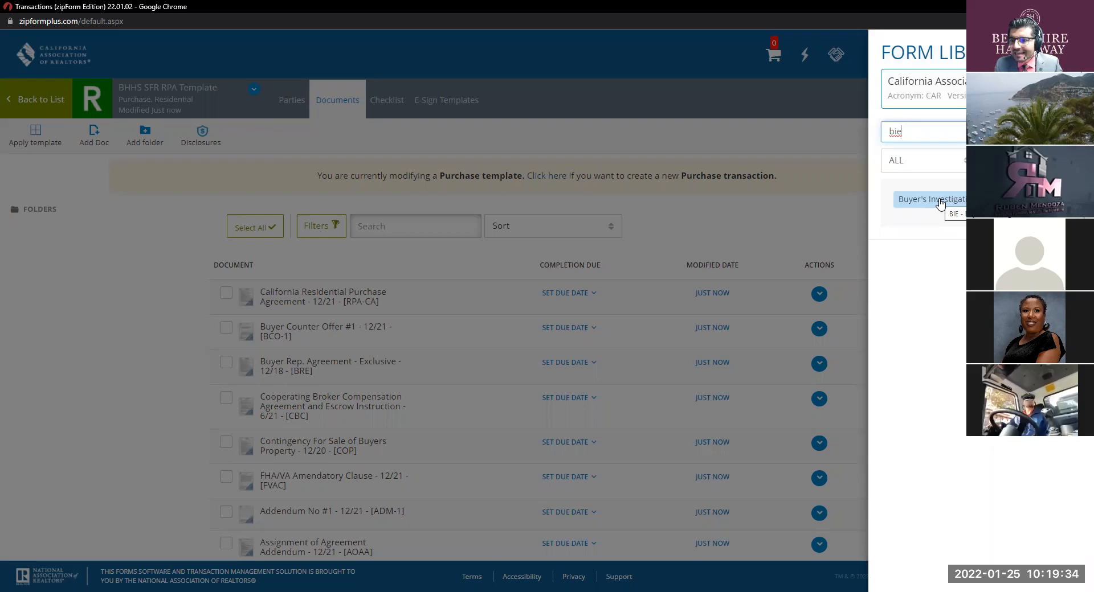
{"action": "left_click", "coordinate": [940, 203]}
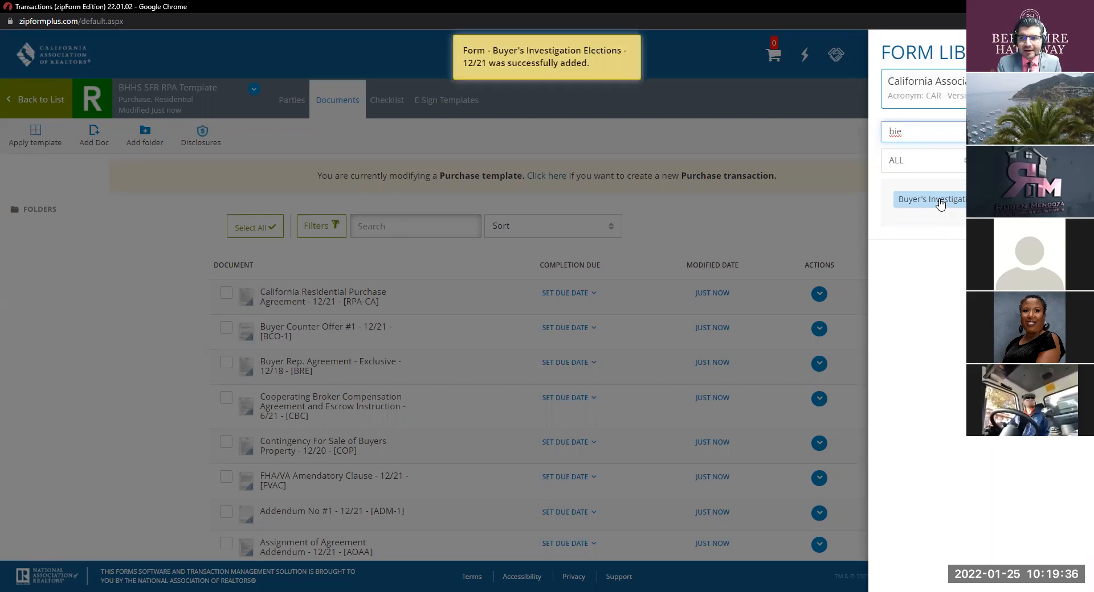
{"action": "left_click", "coordinate": [779, 222]}
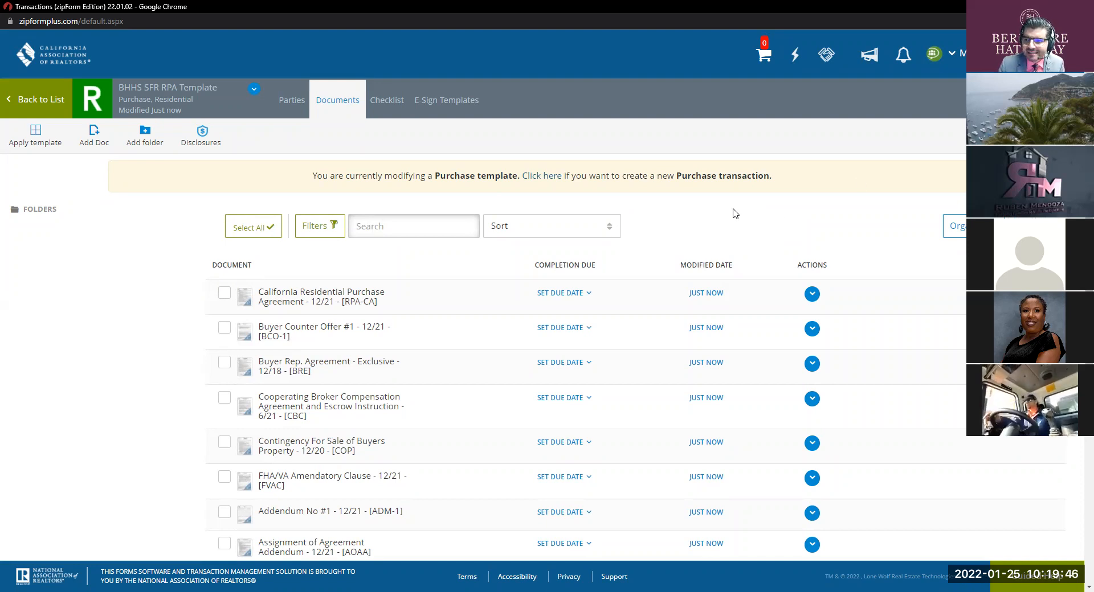
Step: Search 'BIW' and add Buyer's Inspection Waiver - 12/21 as the last template document
{"action": "left_click", "coordinate": [1033, 226]}
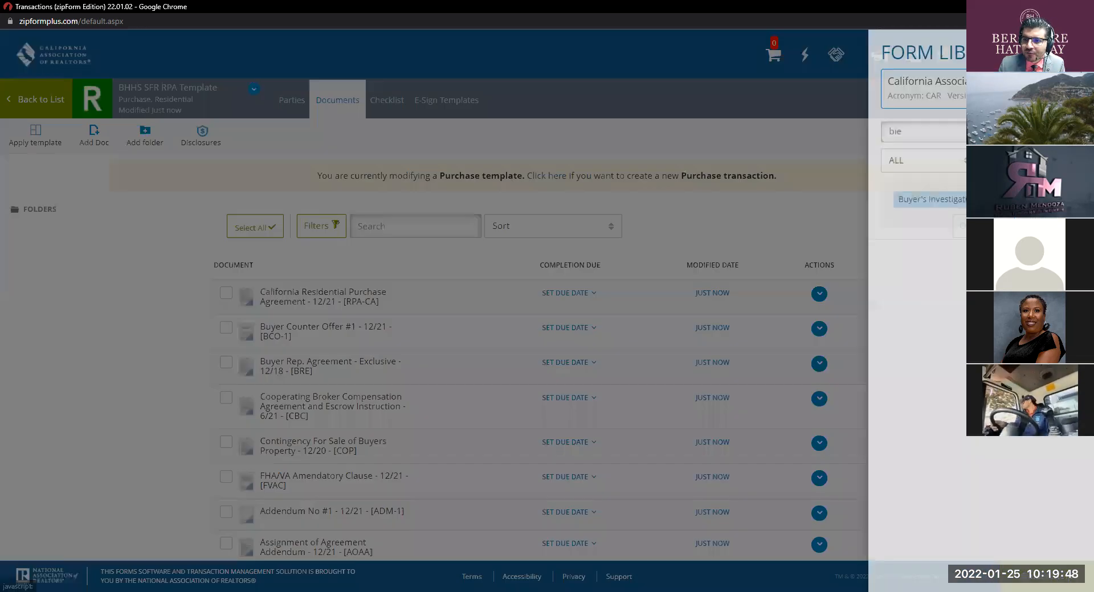
{"action": "double_click", "coordinate": [939, 131]}
{"action": "key", "text": "BackSpace"}
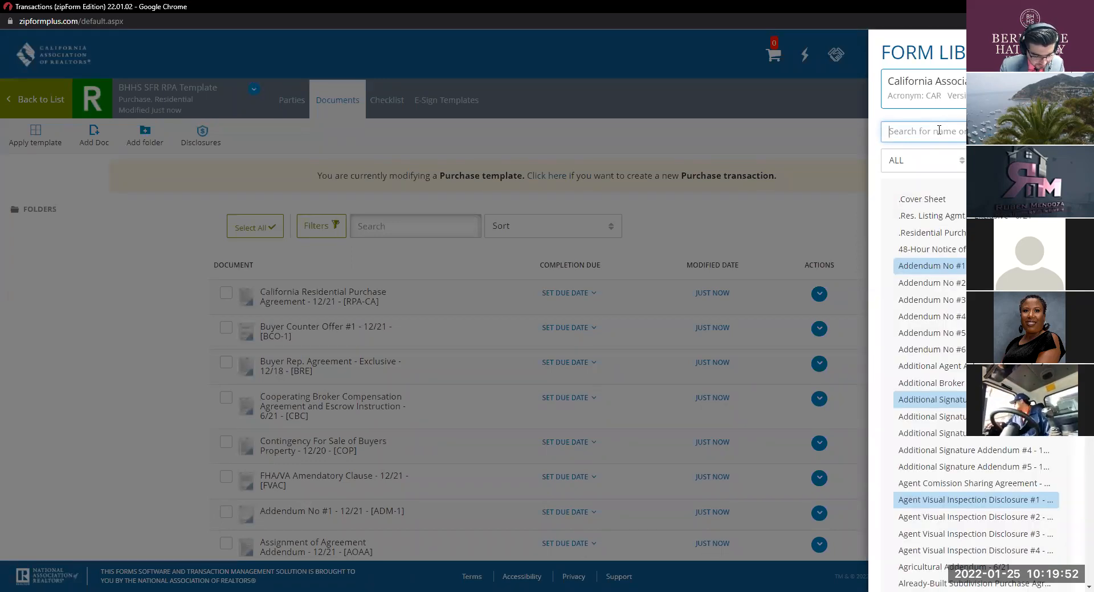
{"action": "type", "text": "buw"}
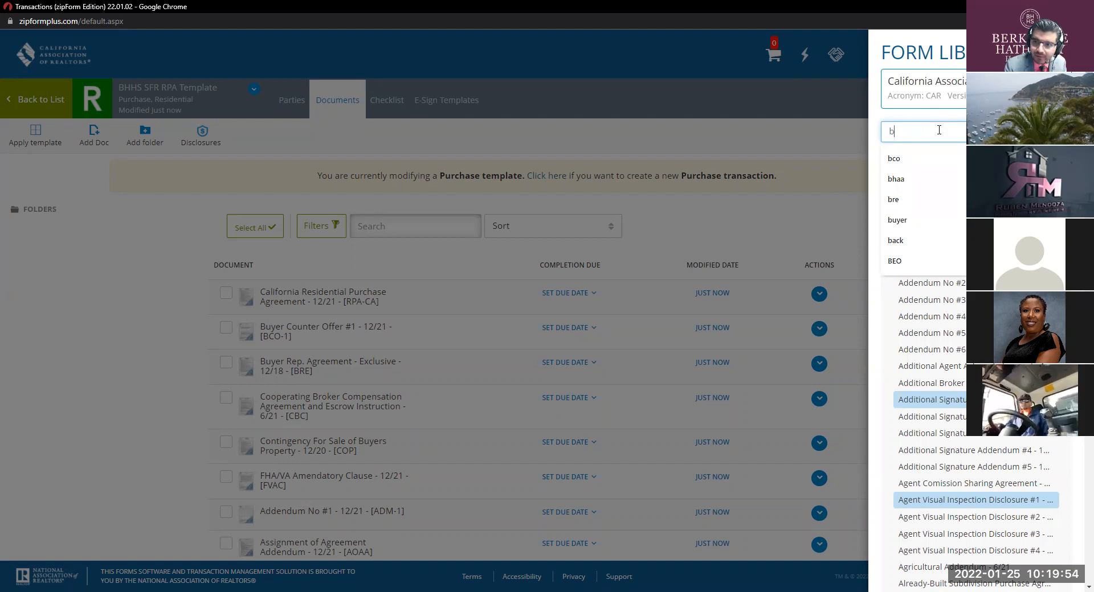
{"action": "key", "text": "BackSpace"}
{"action": "key", "text": "BackSpace"}
{"action": "type", "text": "iw"}
{"action": "left_click", "coordinate": [941, 202]}
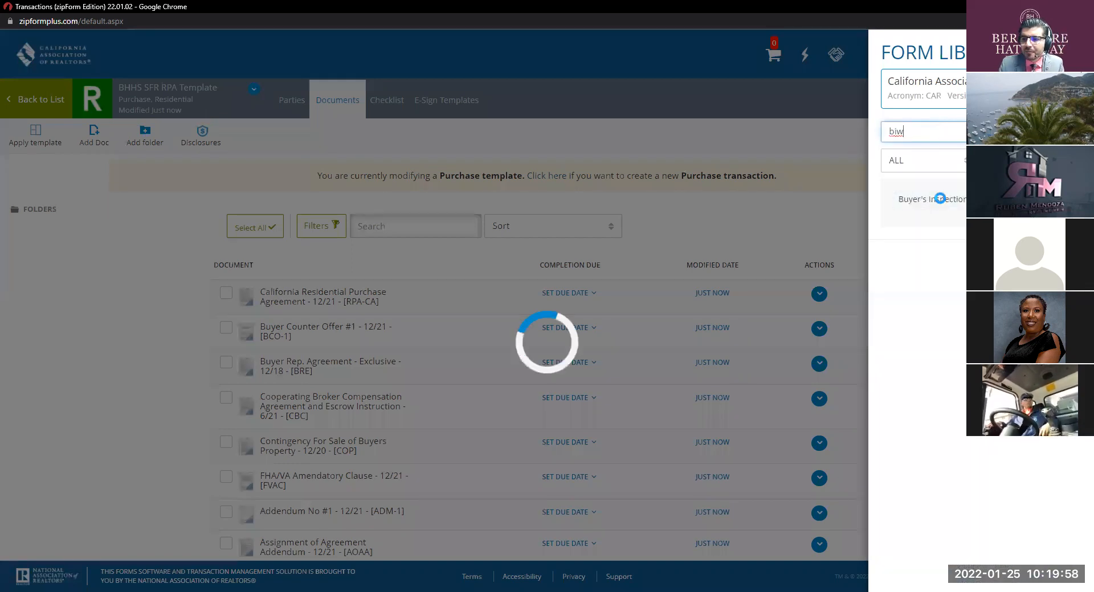
{"action": "left_click", "coordinate": [814, 217]}
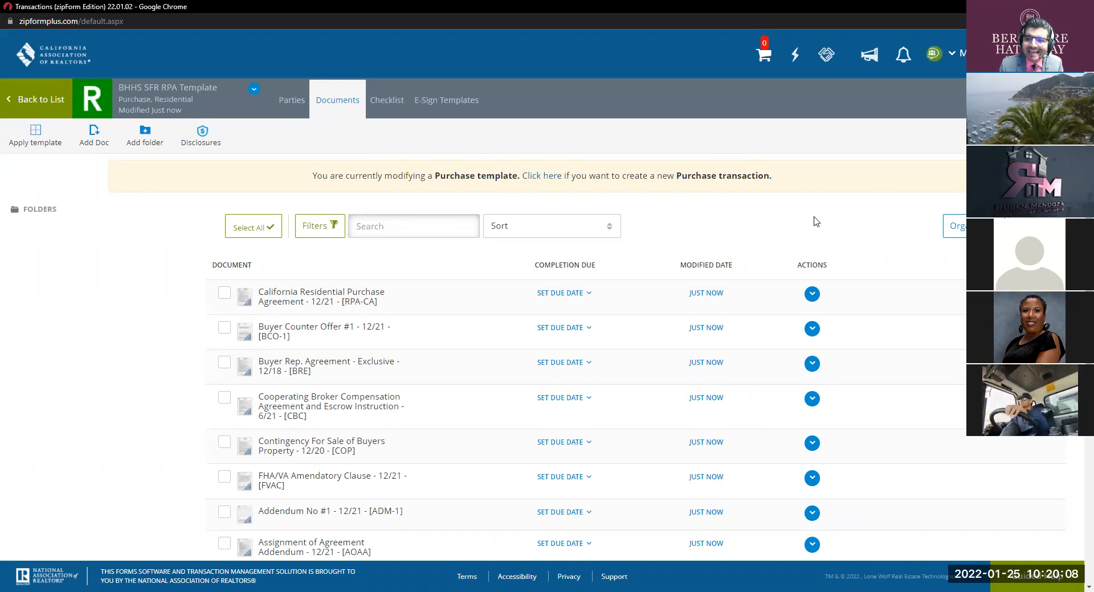
{"action": "scroll", "coordinate": [630, 276], "scroll_direction": "down", "scroll_amount": 4}
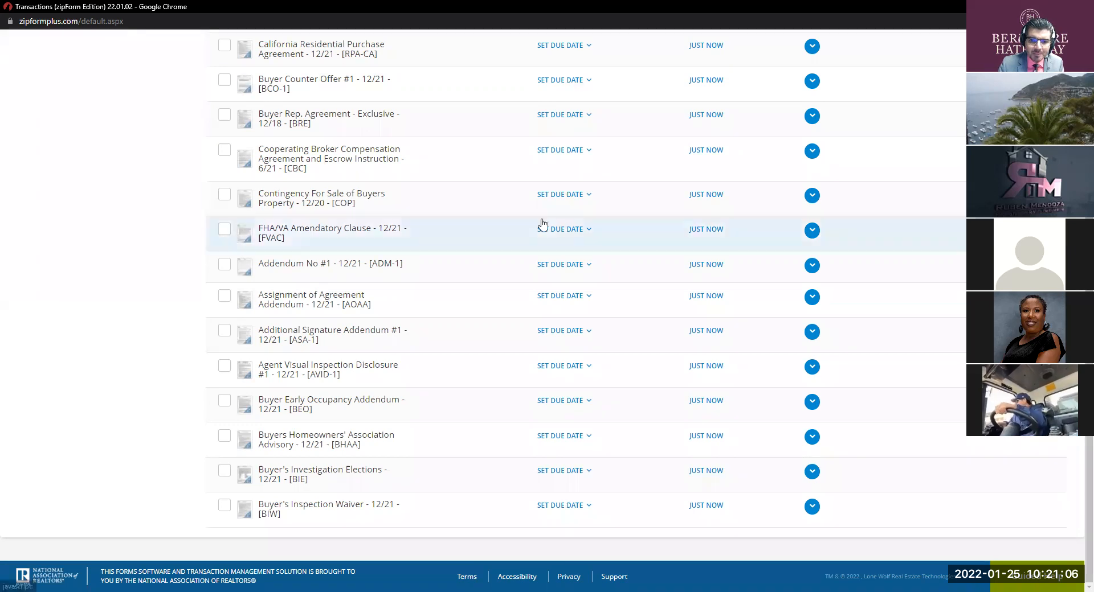
{"action": "scroll", "coordinate": [747, 251], "scroll_direction": "up", "scroll_amount": 5}
Step: Search 'CR' and add Contingency Removal #1 - 12/21 (CR-1), making fifteen forms
{"action": "left_click", "coordinate": [1034, 226]}
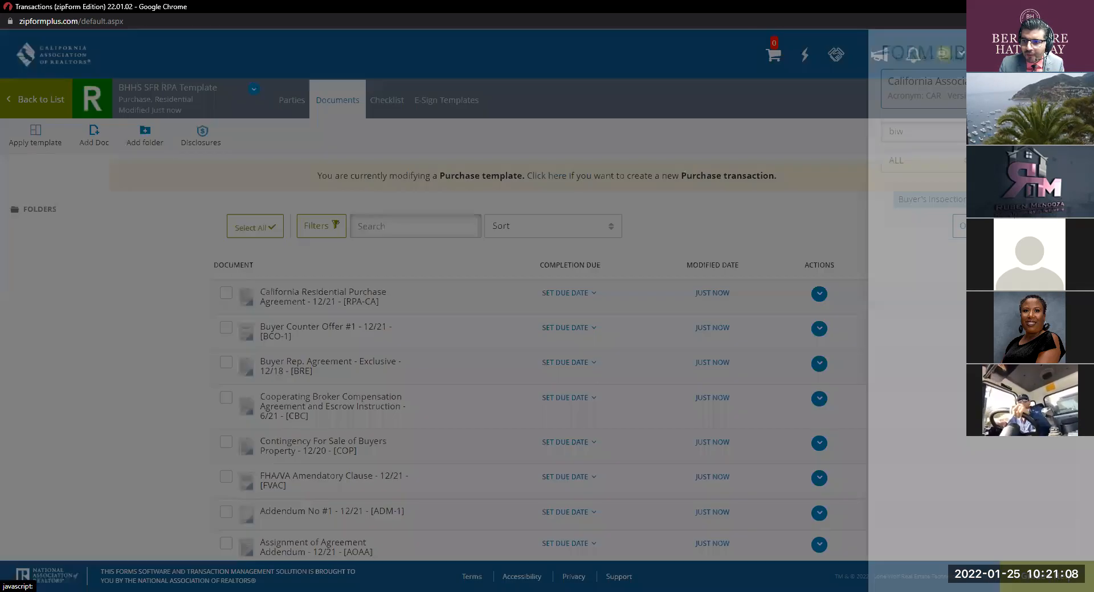
{"action": "double_click", "coordinate": [937, 139]}
{"action": "key", "text": "BackSpace"}
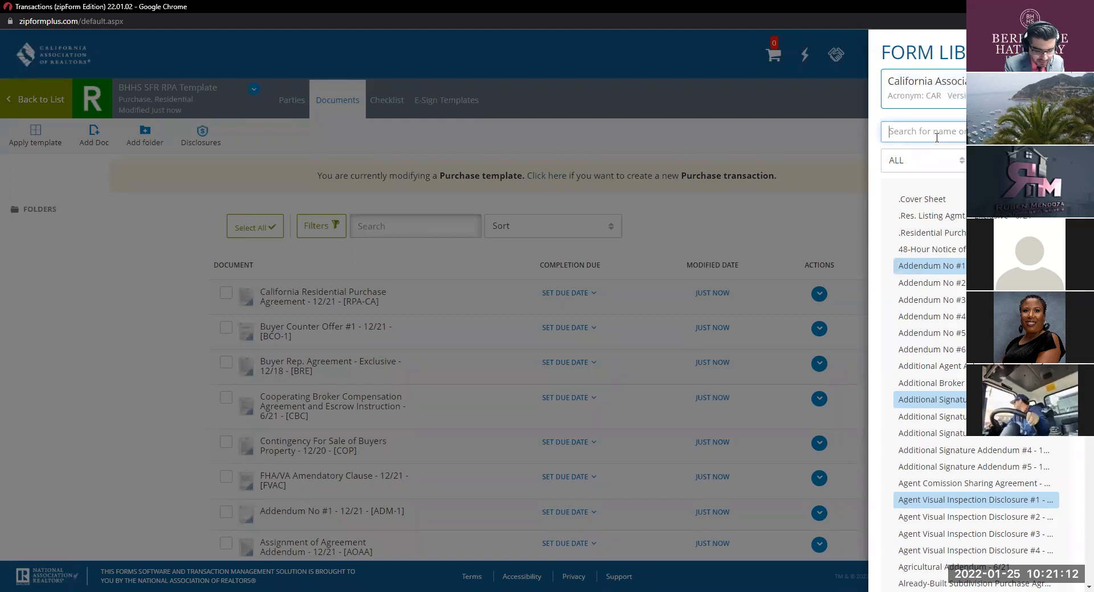
{"action": "type", "text": "cR"}
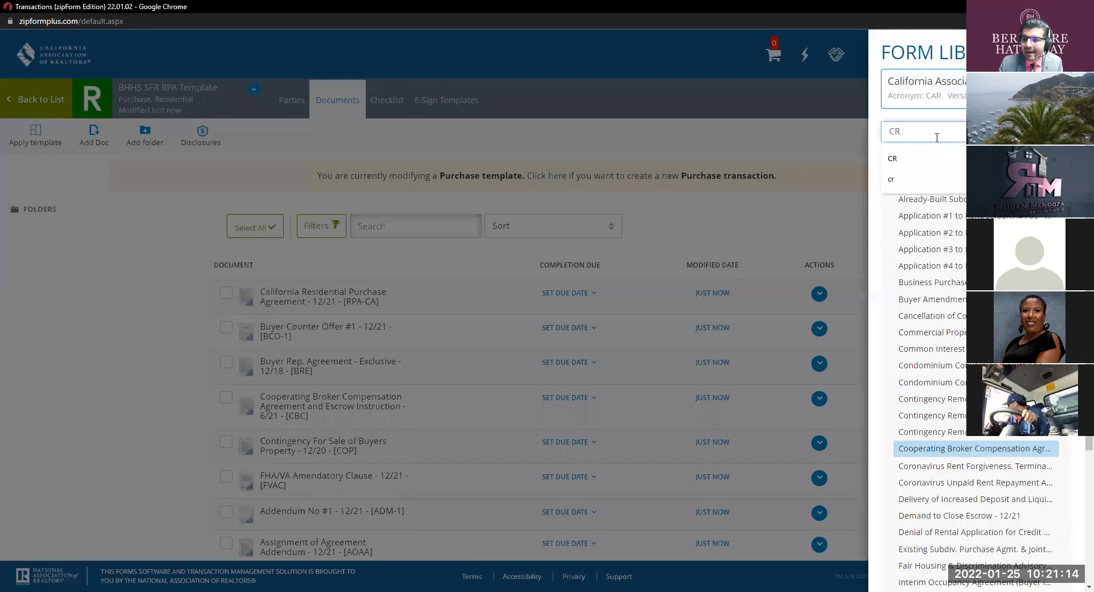
{"action": "left_click", "coordinate": [943, 399]}
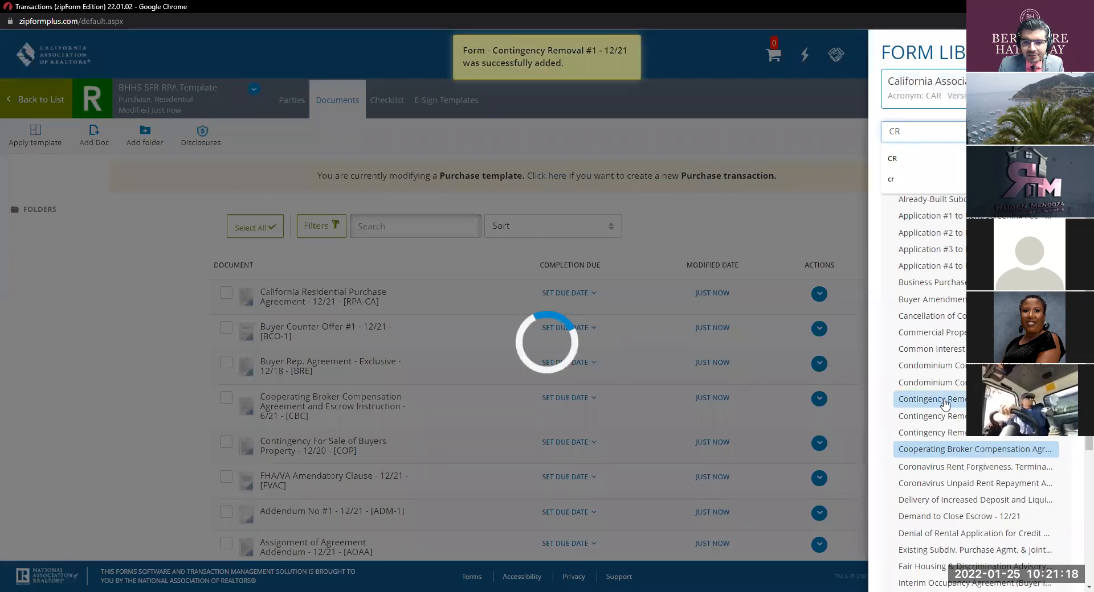
{"action": "left_click", "coordinate": [691, 232]}
{"action": "scroll", "coordinate": [691, 231], "scroll_direction": "down", "scroll_amount": 5}
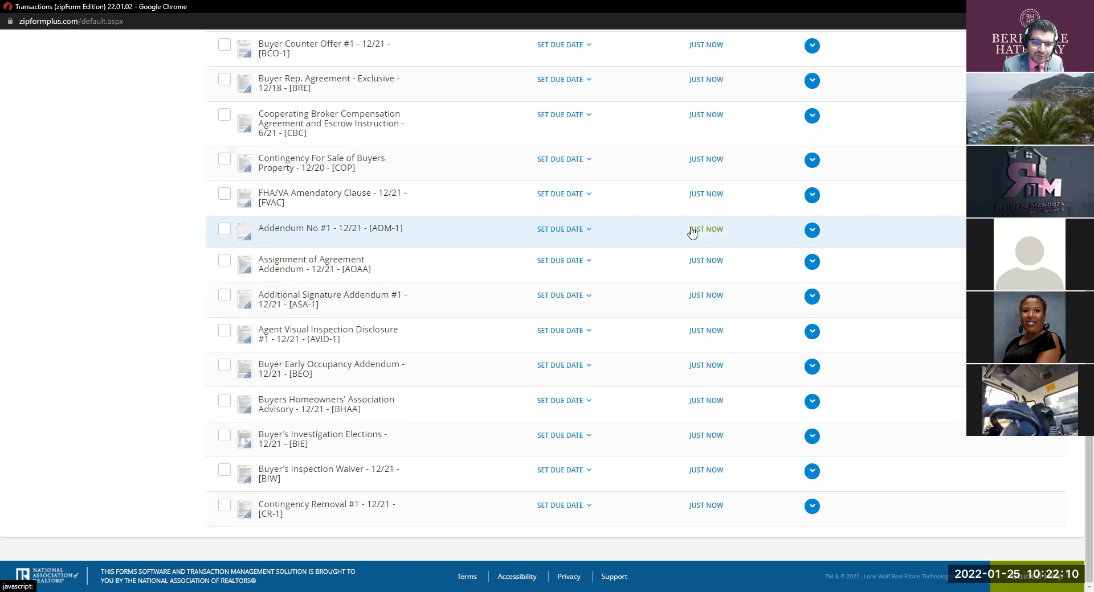
{"action": "scroll", "coordinate": [692, 231], "scroll_direction": "up", "scroll_amount": 5}
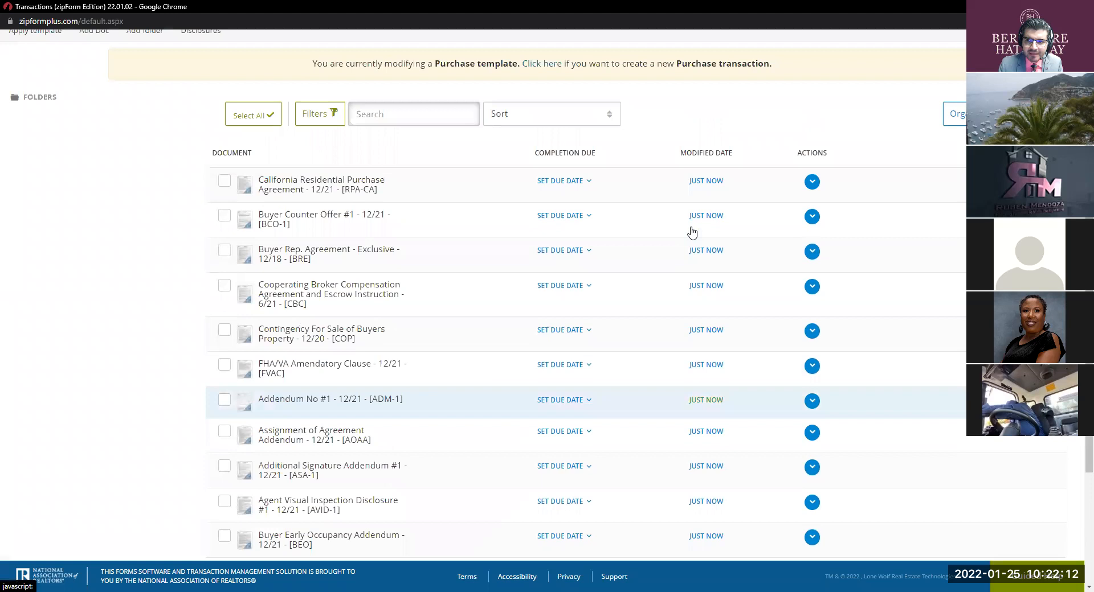
{"action": "scroll", "coordinate": [672, 257], "scroll_direction": "down", "scroll_amount": 5}
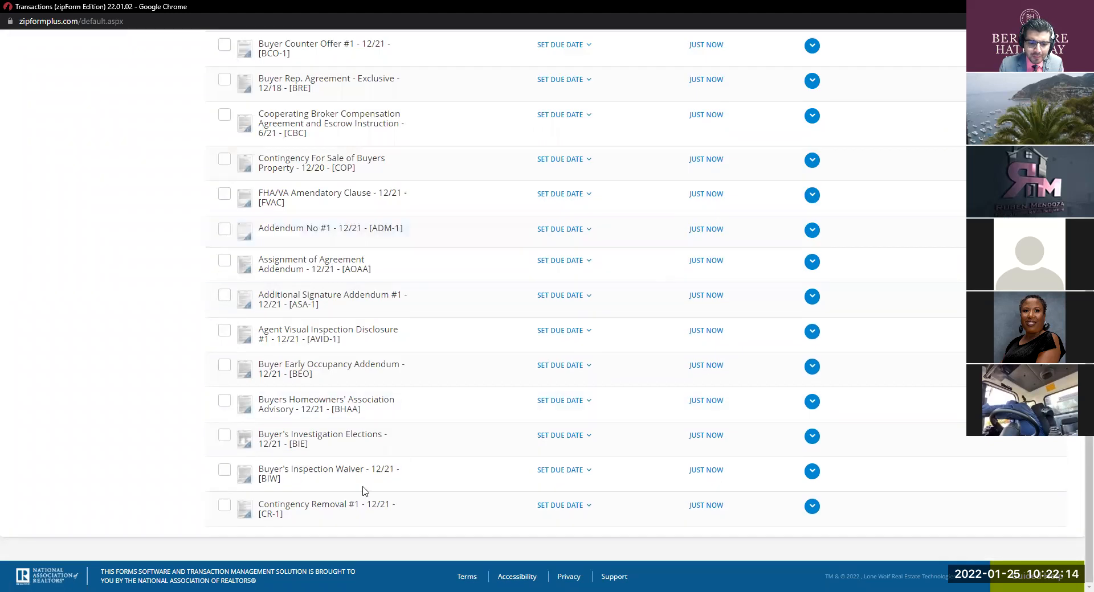
{"action": "scroll", "coordinate": [866, 381], "scroll_direction": "up", "scroll_amount": 3}
{"action": "scroll", "coordinate": [546, 308], "scroll_direction": "up", "scroll_amount": 3}
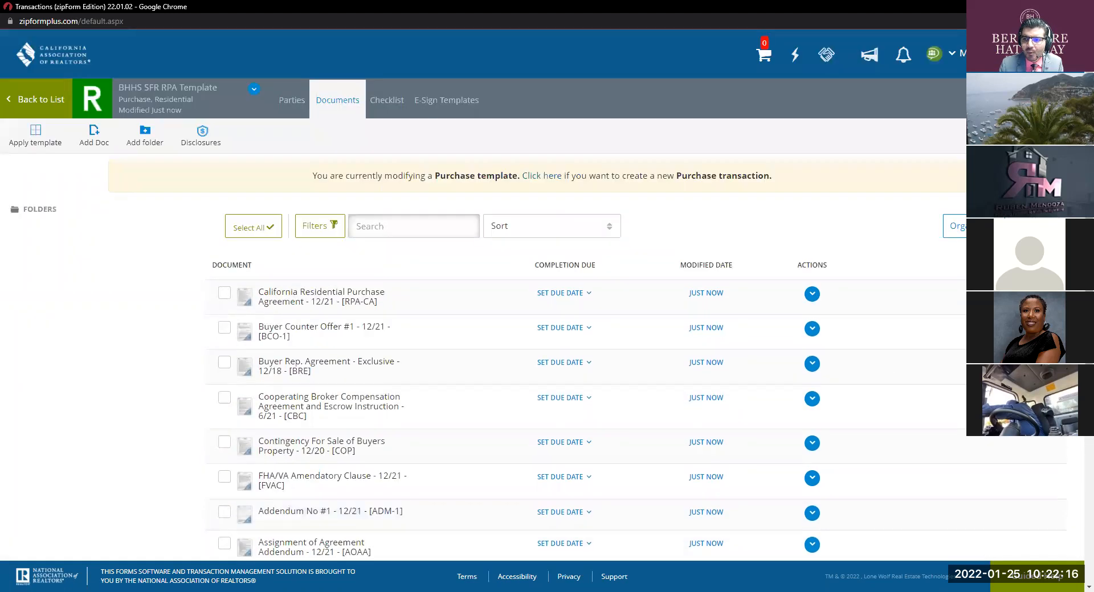
Step: Search 'DCE' and add Demand to Close Escrow - 12/21 to the end of the document list
{"action": "left_click", "coordinate": [94, 135]}
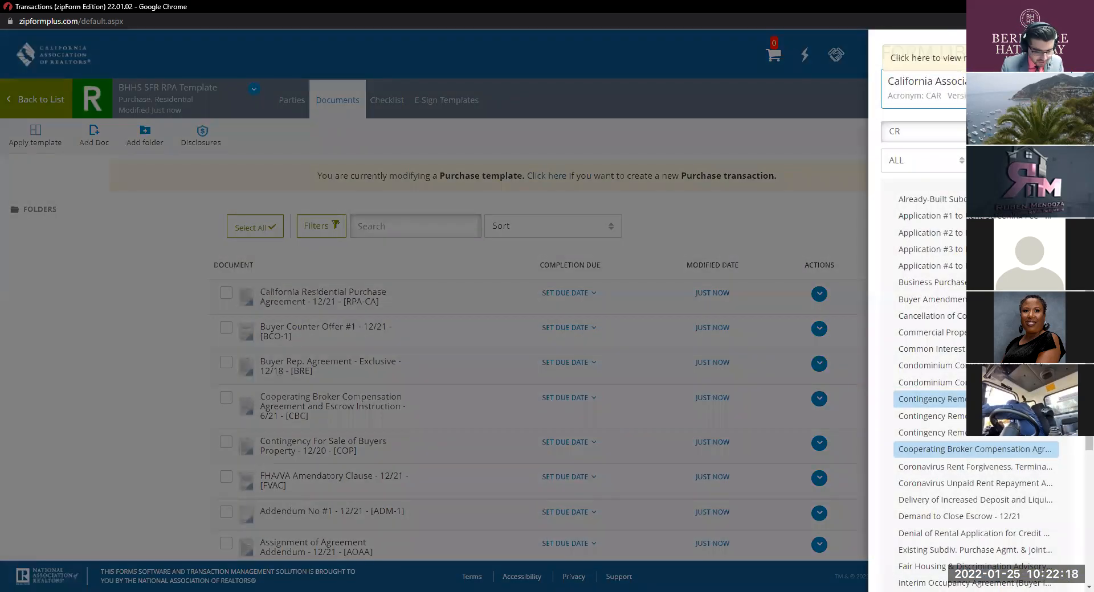
{"action": "double_click", "coordinate": [959, 133]}
{"action": "type", "text": "DCE"}
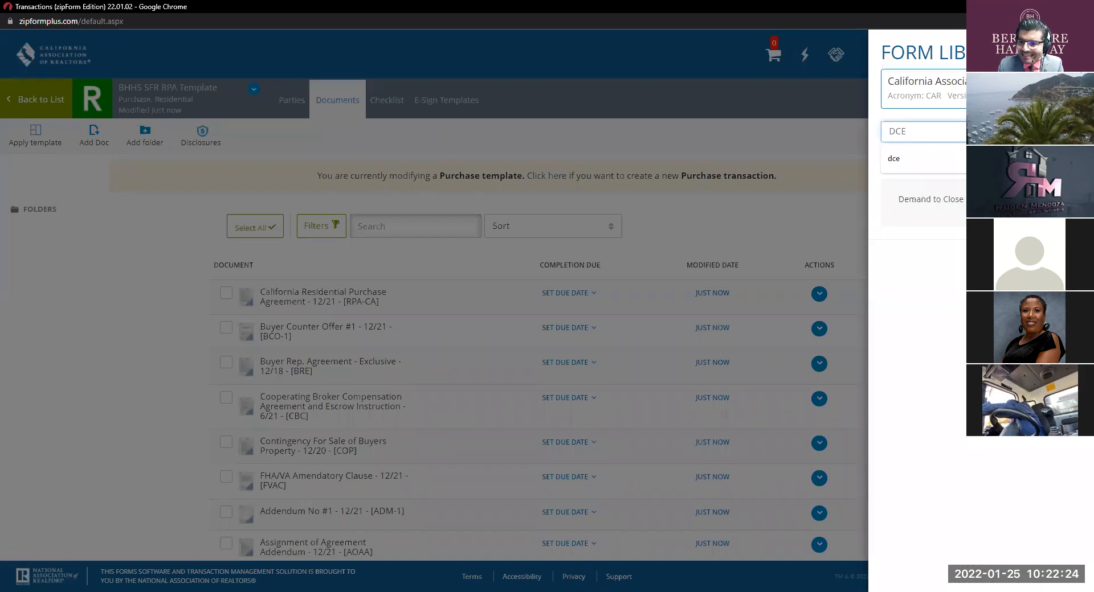
{"action": "left_click", "coordinate": [930, 198]}
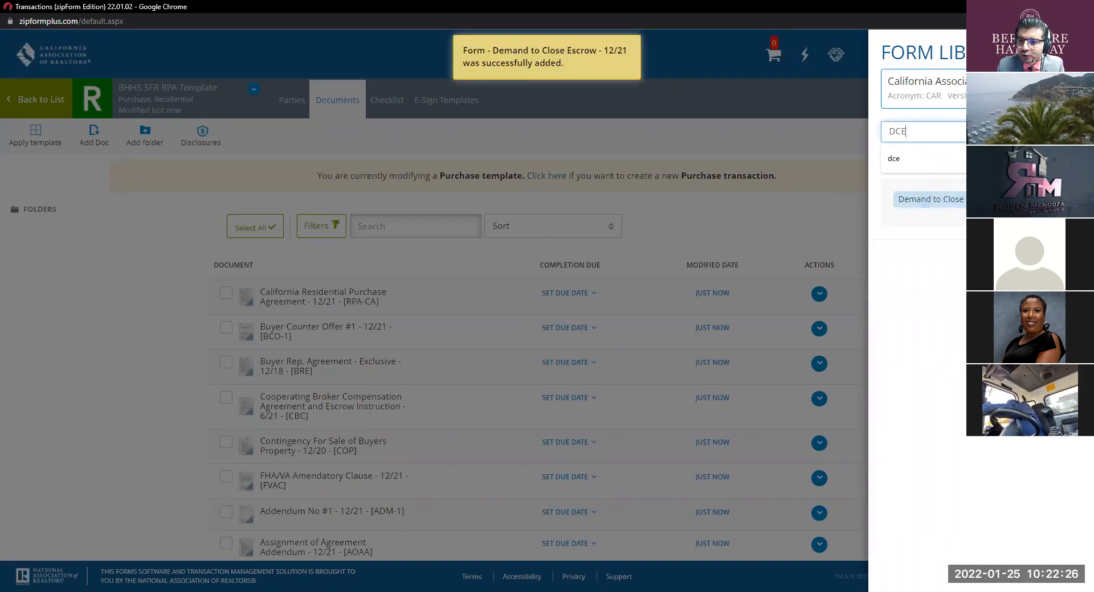
{"action": "left_click", "coordinate": [804, 218]}
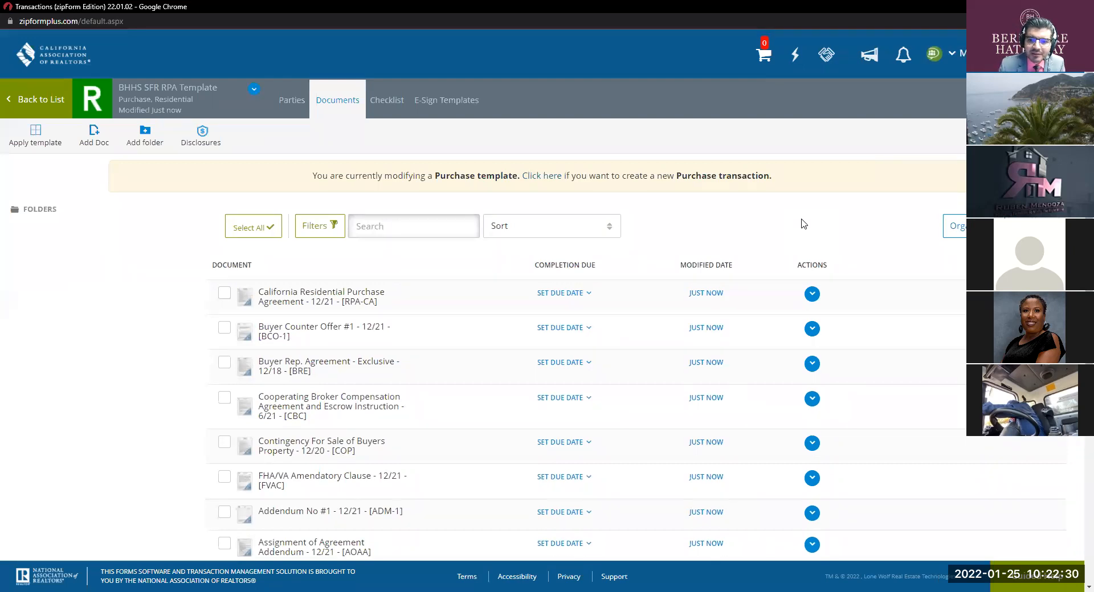
{"action": "scroll", "coordinate": [688, 308], "scroll_direction": "down", "scroll_amount": 5}
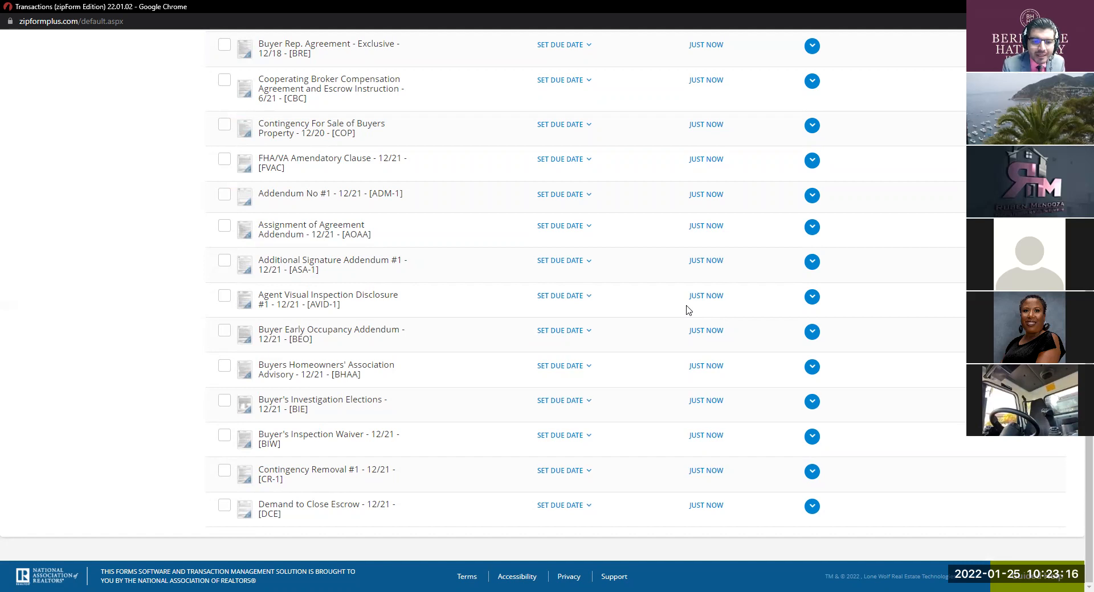
{"action": "scroll", "coordinate": [689, 308], "scroll_direction": "up", "scroll_amount": 5}
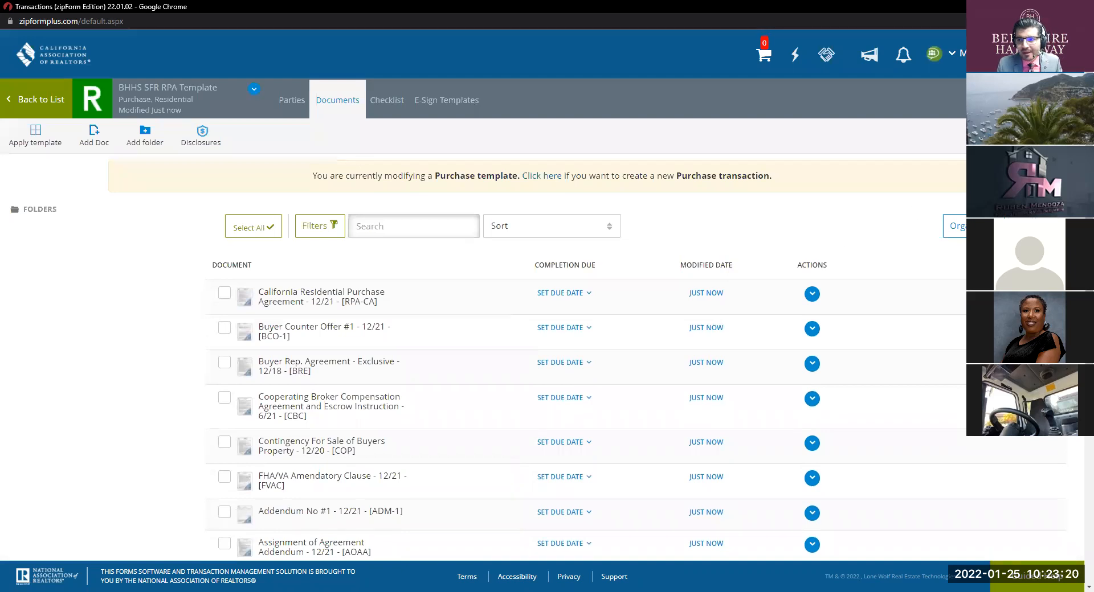
Step: Search 'ETA' and add Extension of Time Addendum #1 - 4/06 (ETA-1), making seventeen forms
{"action": "left_click", "coordinate": [94, 136]}
{"action": "left_click", "coordinate": [979, 132]}
{"action": "key", "text": "ctrl+a"}
{"action": "key", "text": "BackSpace"}
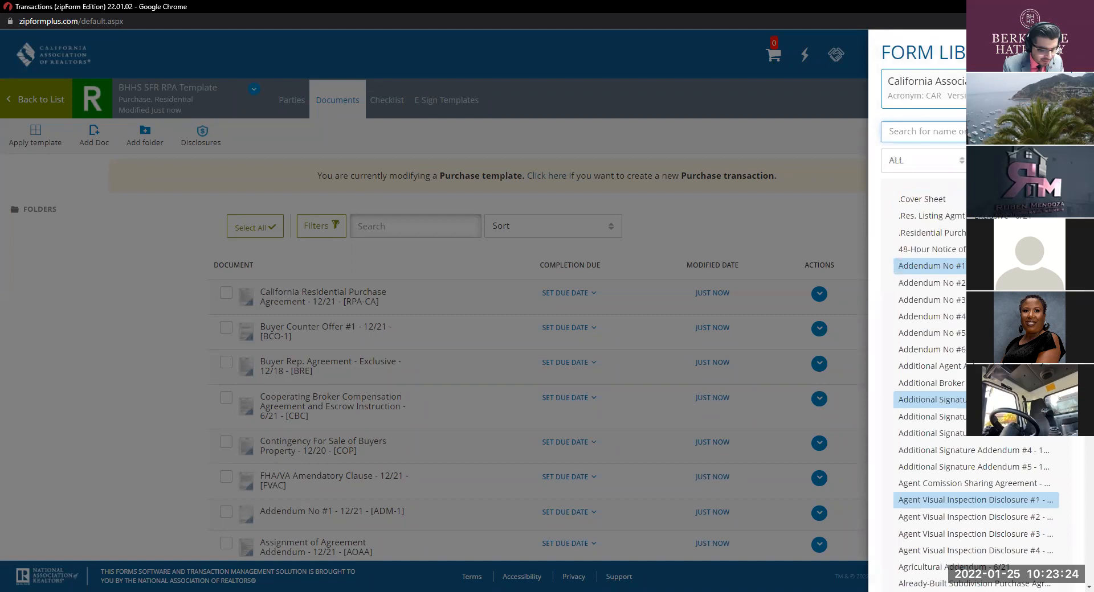
{"action": "type", "text": "ETA"}
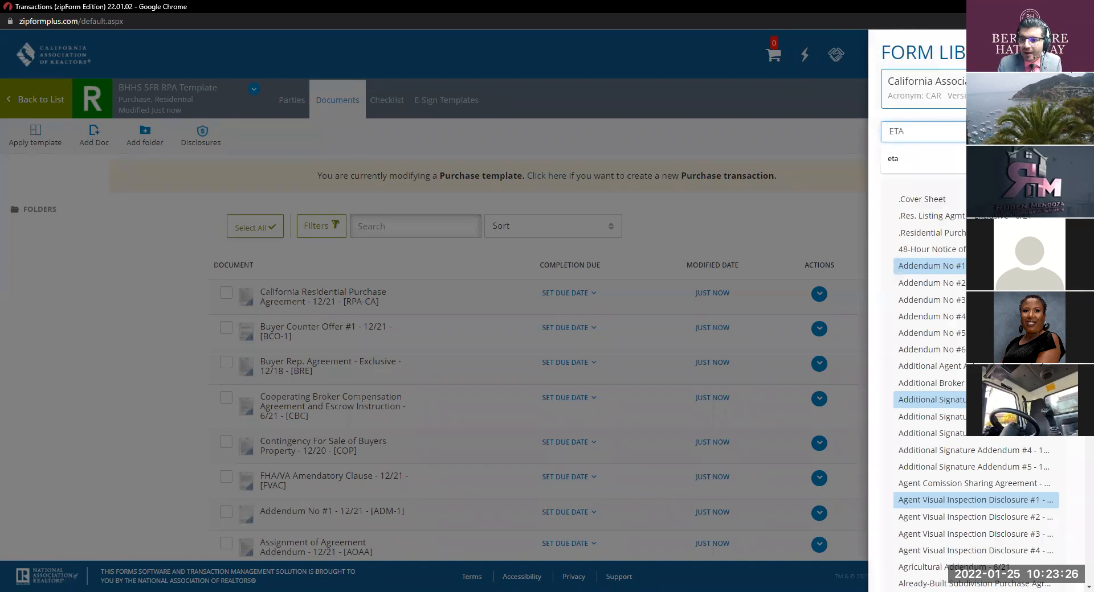
{"action": "left_click", "coordinate": [930, 196]}
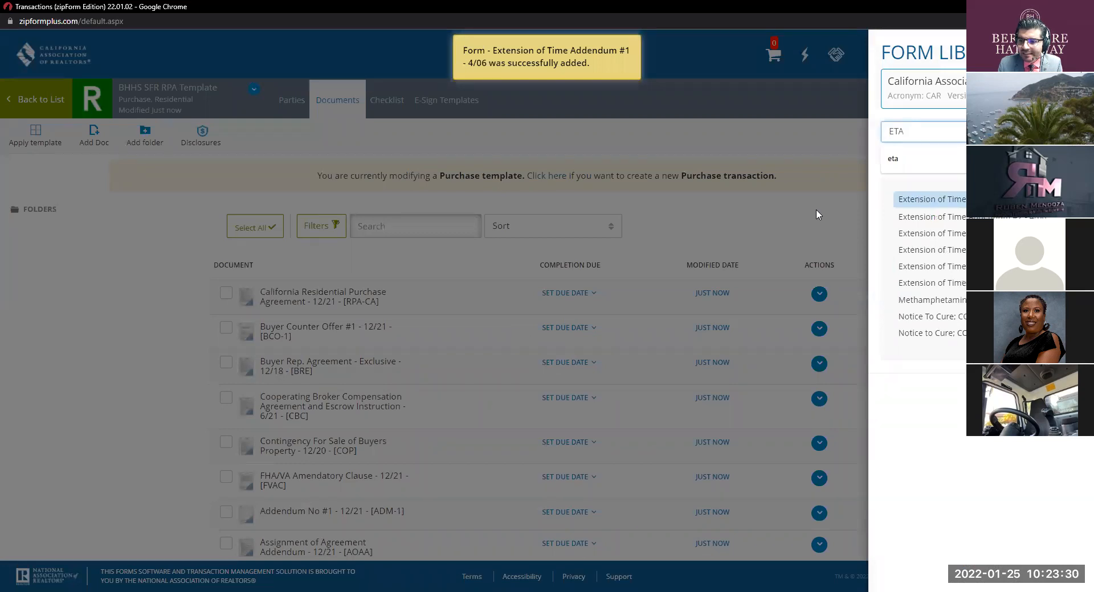
{"action": "left_click", "coordinate": [817, 215]}
{"action": "scroll", "coordinate": [765, 236], "scroll_direction": "down", "scroll_amount": 6}
{"action": "scroll", "coordinate": [765, 237], "scroll_direction": "down", "scroll_amount": 1}
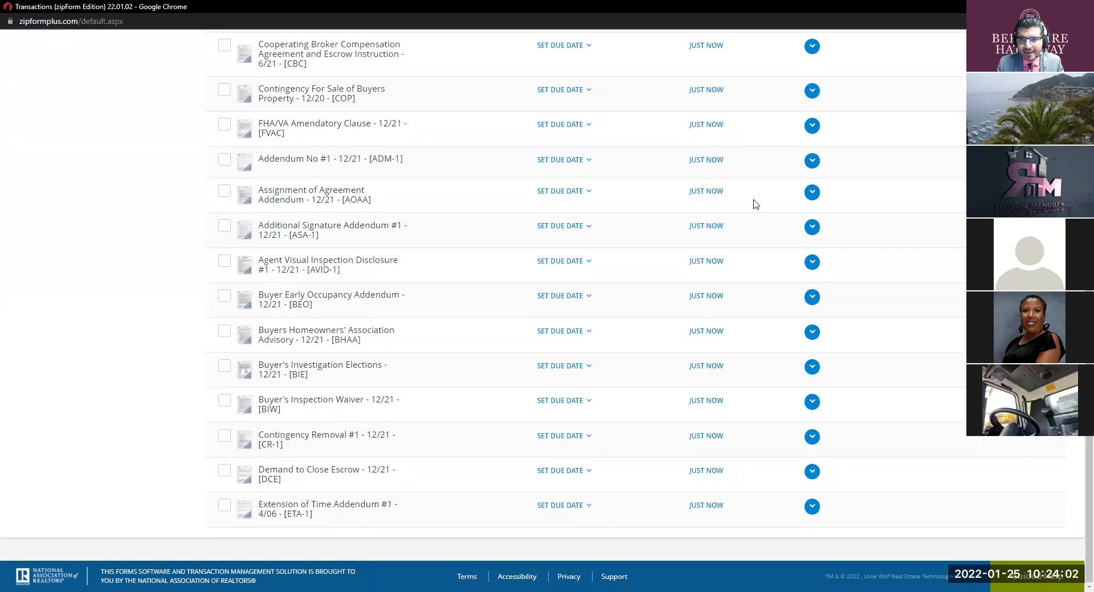
{"action": "scroll", "coordinate": [752, 206], "scroll_direction": "up", "scroll_amount": 6}
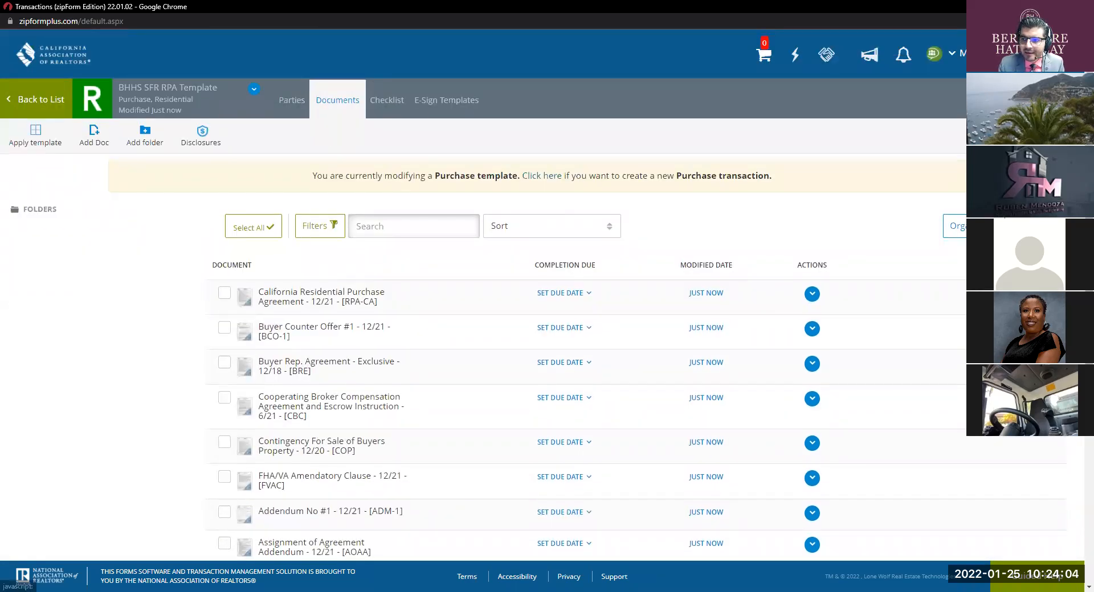
Step: Search 'hid' and add For Your Protection: Get a Home Inspection - 12/19 (HID)
{"action": "left_click", "coordinate": [1043, 135]}
{"action": "double_click", "coordinate": [958, 128]}
{"action": "key", "text": "BackSpace"}
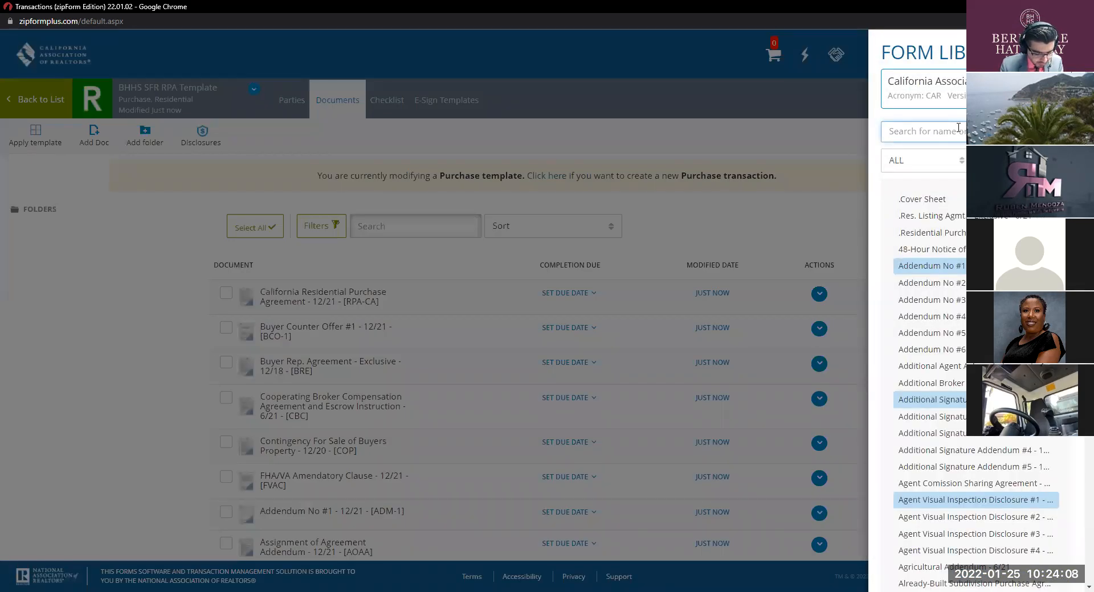
{"action": "type", "text": "hid"}
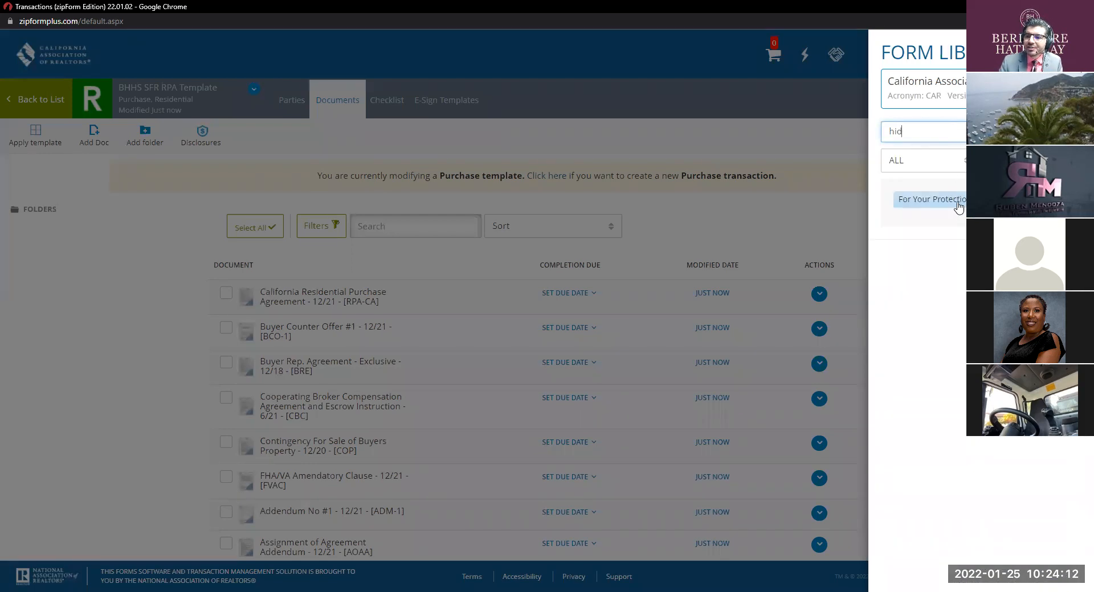
{"action": "left_click", "coordinate": [958, 202]}
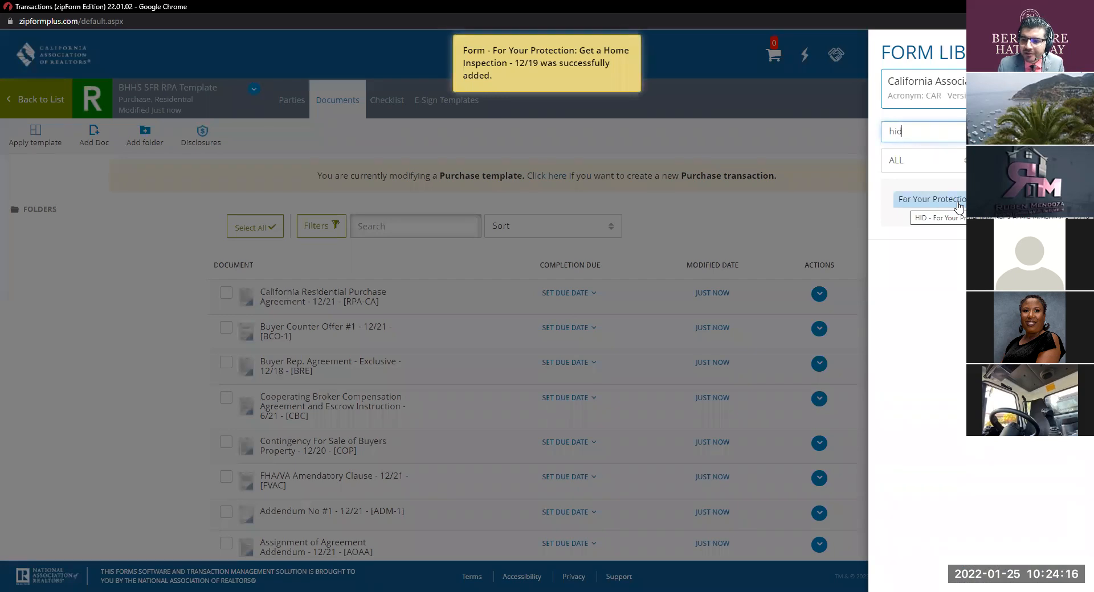
{"action": "left_click", "coordinate": [810, 210]}
{"action": "scroll", "coordinate": [810, 209], "scroll_direction": "down", "scroll_amount": 7}
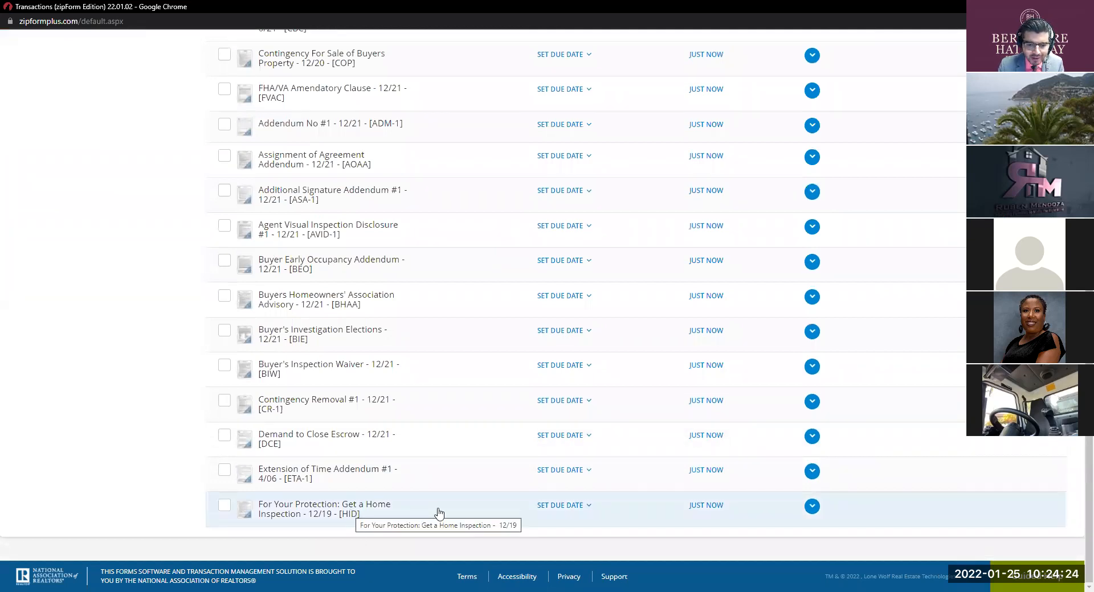
{"action": "scroll", "coordinate": [769, 472], "scroll_direction": "up", "scroll_amount": 7}
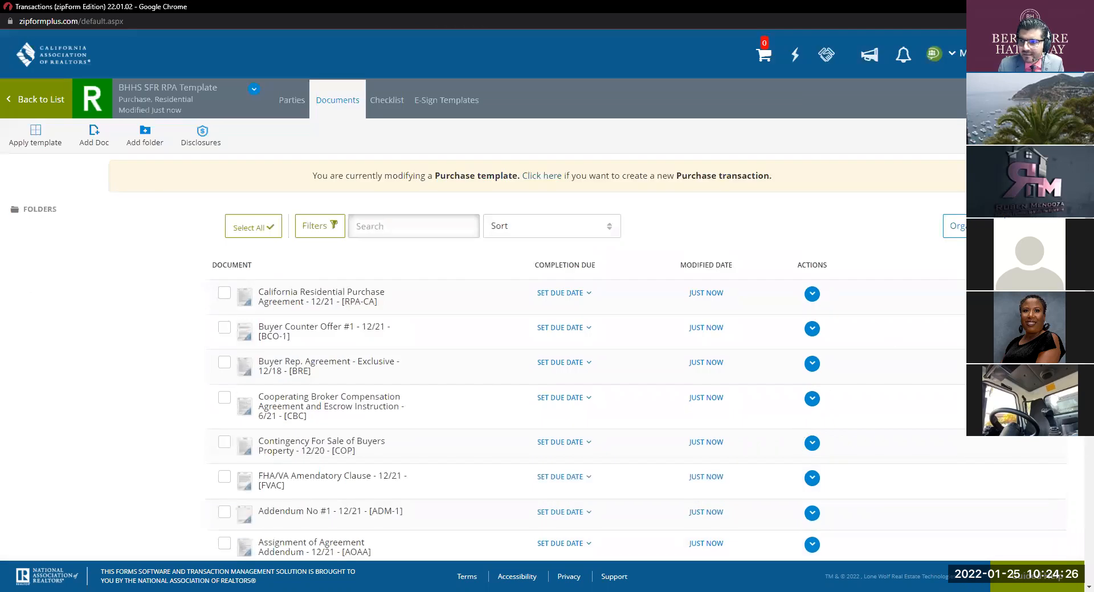
Step: Search 'NSP' and add Notice to Seller to Perform #2 - 12/21 (NSP-2) to the template
{"action": "left_click", "coordinate": [997, 226]}
{"action": "key", "text": "BackSpace"}
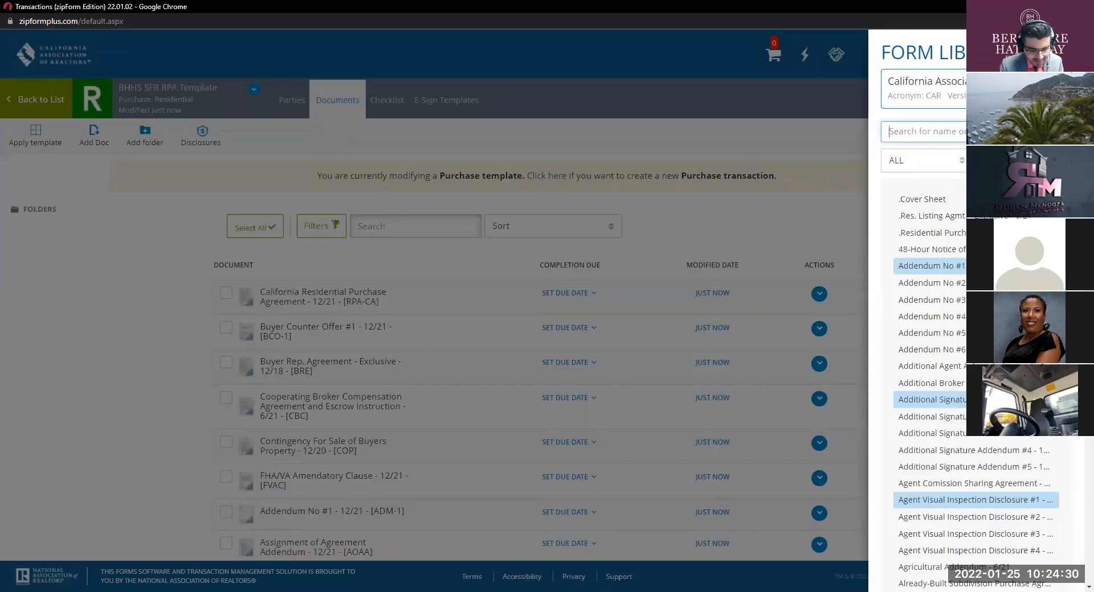
{"action": "type", "text": "NSP"}
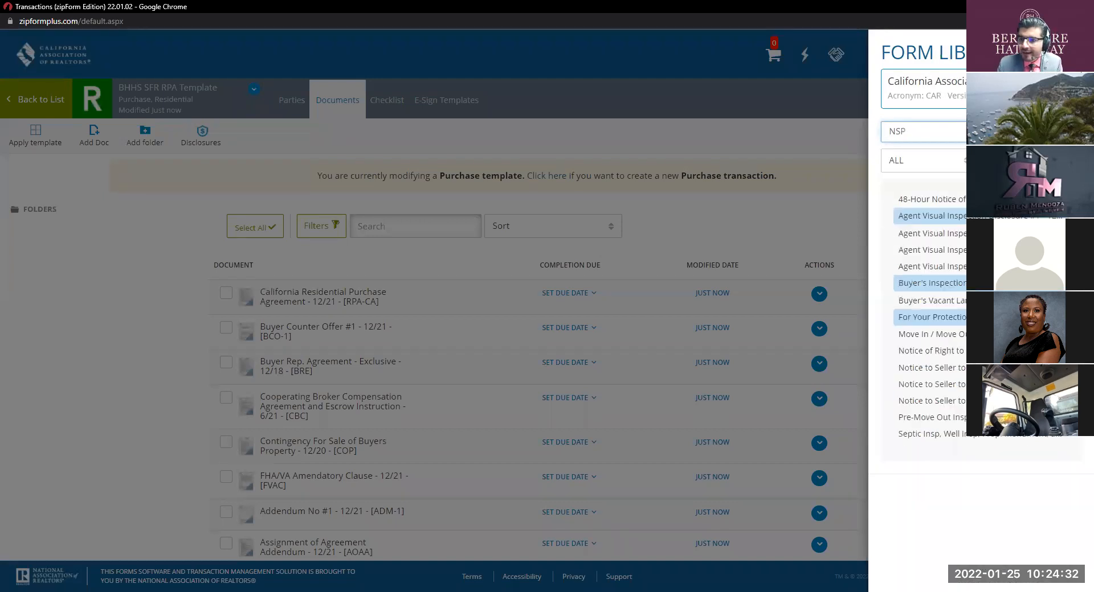
{"action": "left_click", "coordinate": [957, 370]}
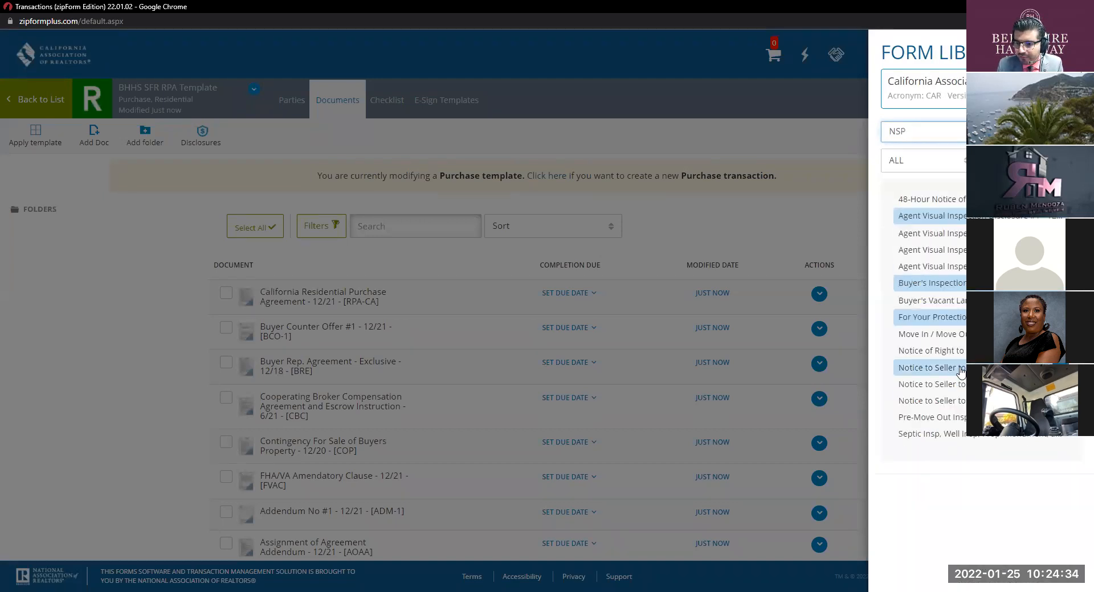
{"action": "left_click", "coordinate": [818, 194]}
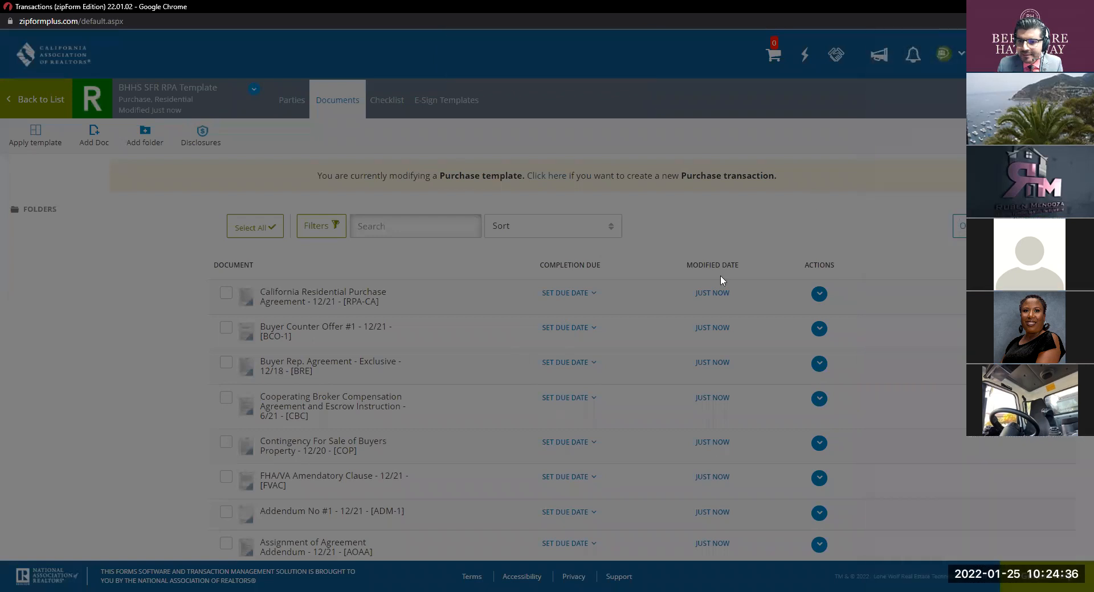
{"action": "scroll", "coordinate": [701, 285], "scroll_direction": "down", "scroll_amount": 7}
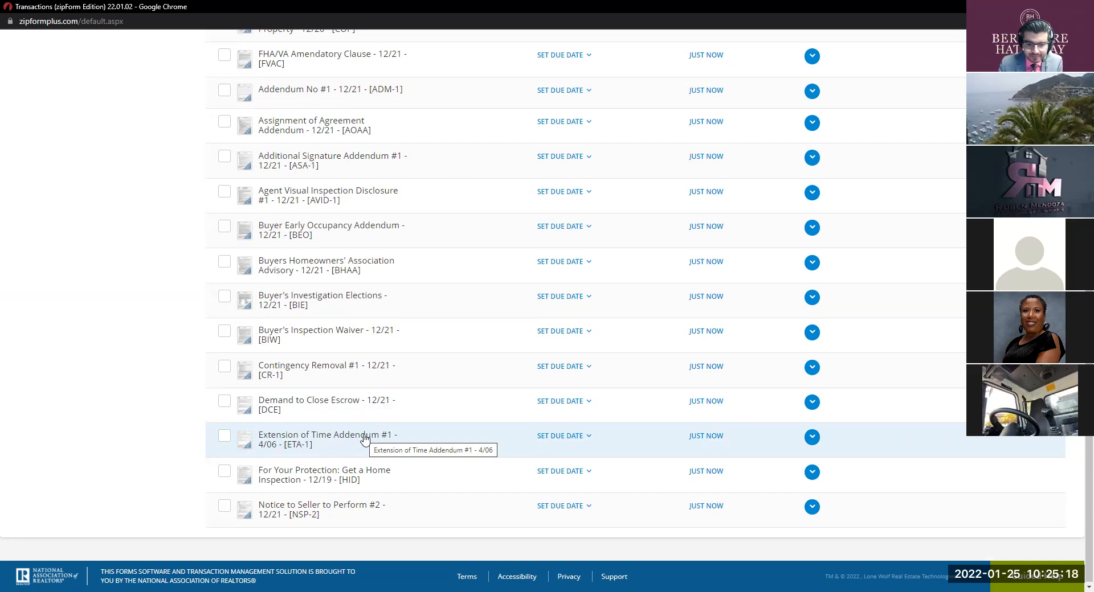
Step: Delete the NSP-2 form from the template's documents
{"action": "left_click", "coordinate": [813, 509]}
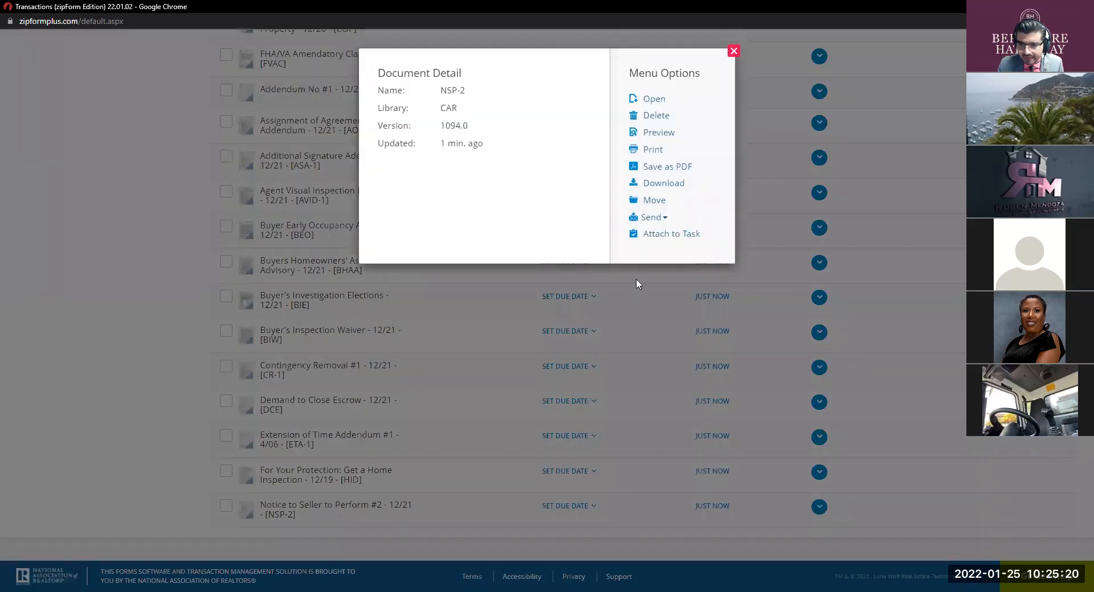
{"action": "left_click", "coordinate": [652, 112]}
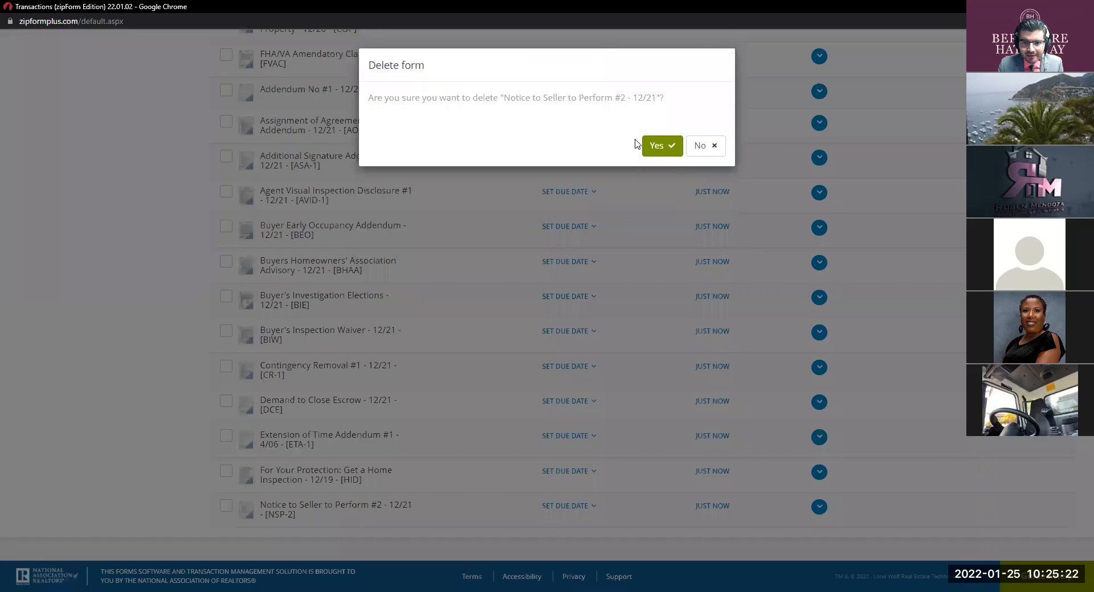
{"action": "left_click", "coordinate": [658, 145]}
Step: From the NSP search results, add both Notice to Seller to Perform #2 and Notice to Seller to Perform - 12/21
{"action": "scroll", "coordinate": [934, 230], "scroll_direction": "up", "scroll_amount": 1}
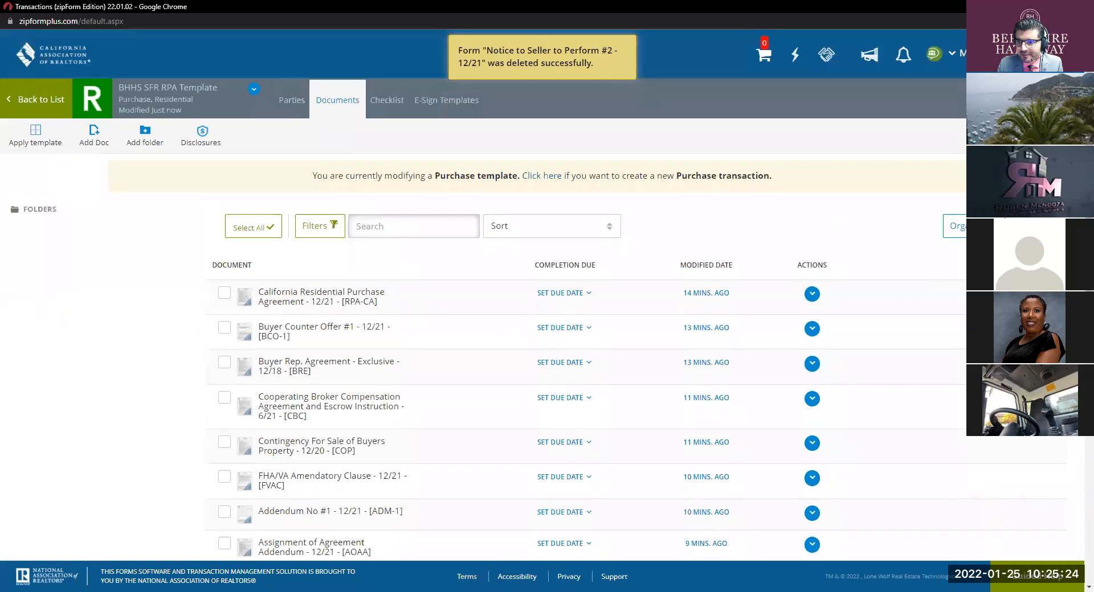
{"action": "left_click", "coordinate": [1032, 225]}
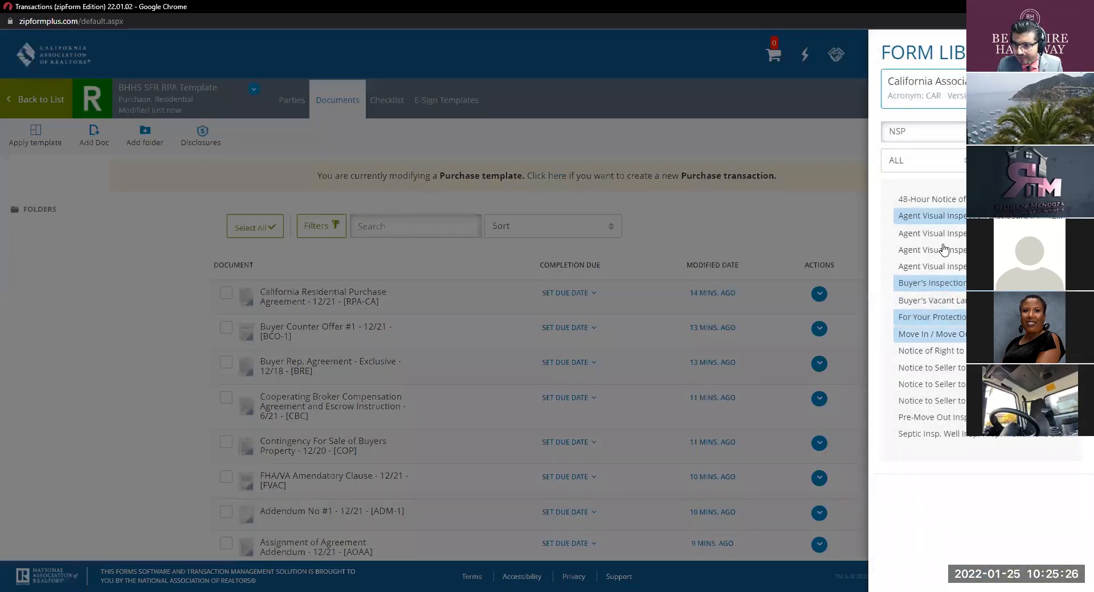
{"action": "left_click", "coordinate": [962, 136]}
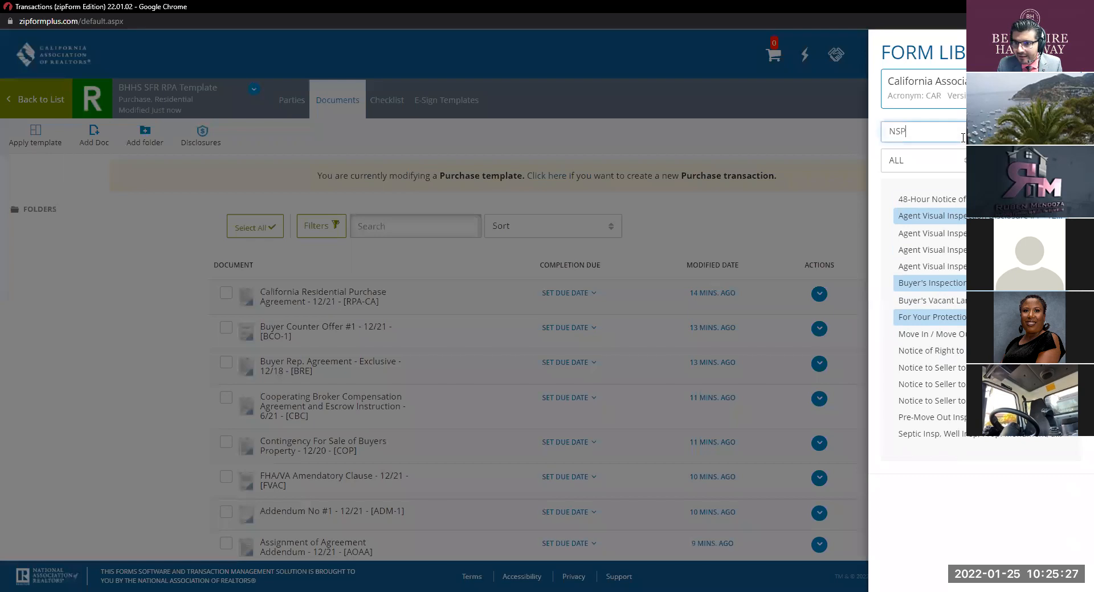
{"action": "left_click", "coordinate": [961, 371]}
{"action": "left_click", "coordinate": [957, 402]}
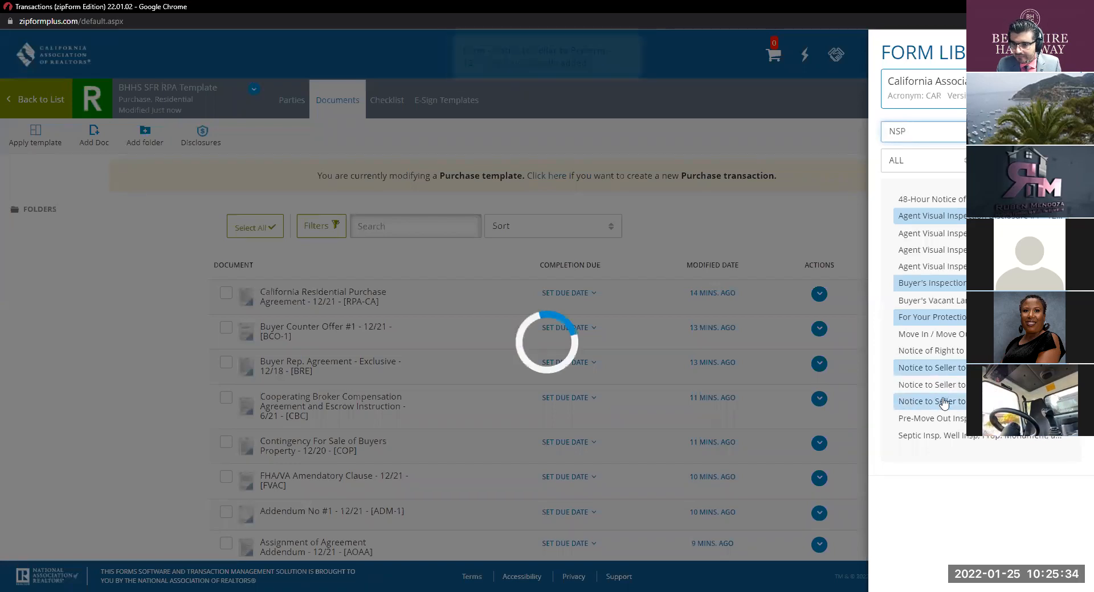
{"action": "left_click", "coordinate": [841, 220]}
{"action": "scroll", "coordinate": [815, 262], "scroll_direction": "down", "scroll_amount": 8}
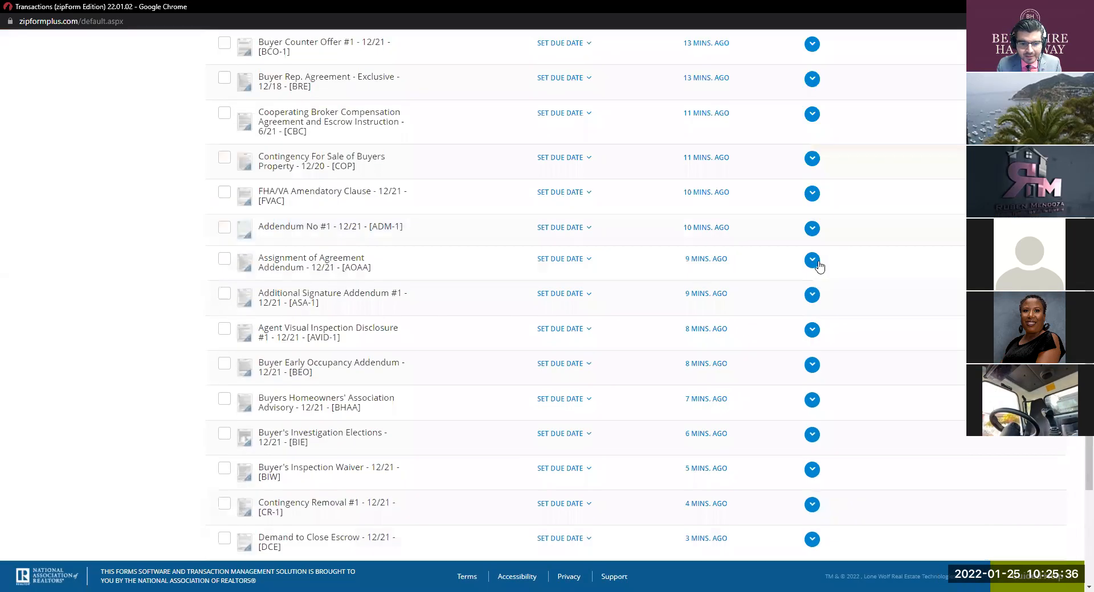
Step: Delete the extra NSP-2 copy, leaving NSP-1 at the end of the list
{"action": "left_click", "coordinate": [812, 472]}
{"action": "left_click", "coordinate": [650, 116]}
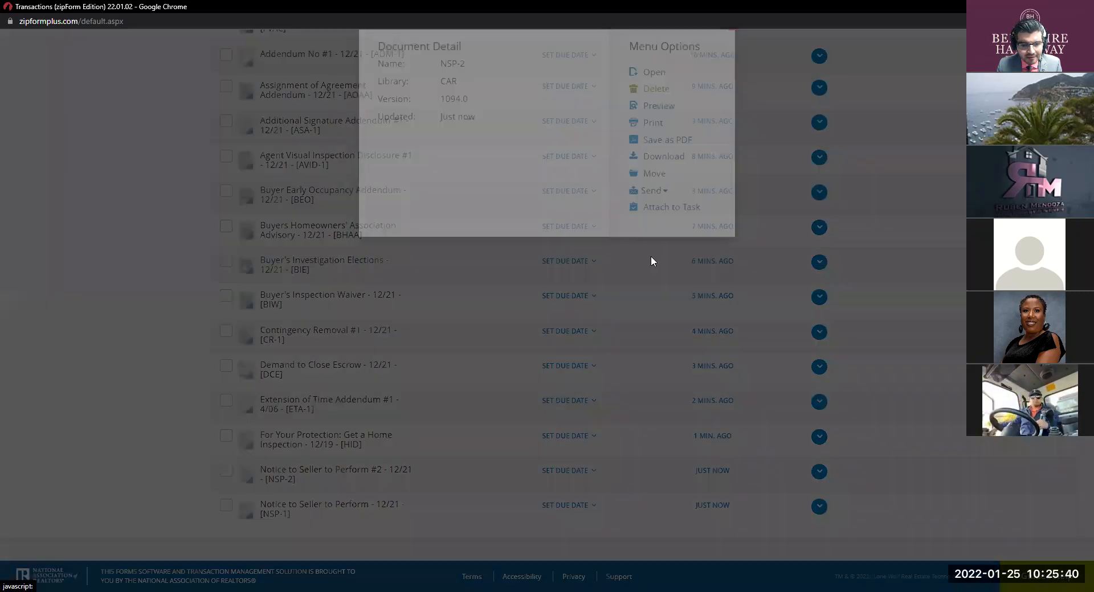
{"action": "left_click", "coordinate": [659, 146]}
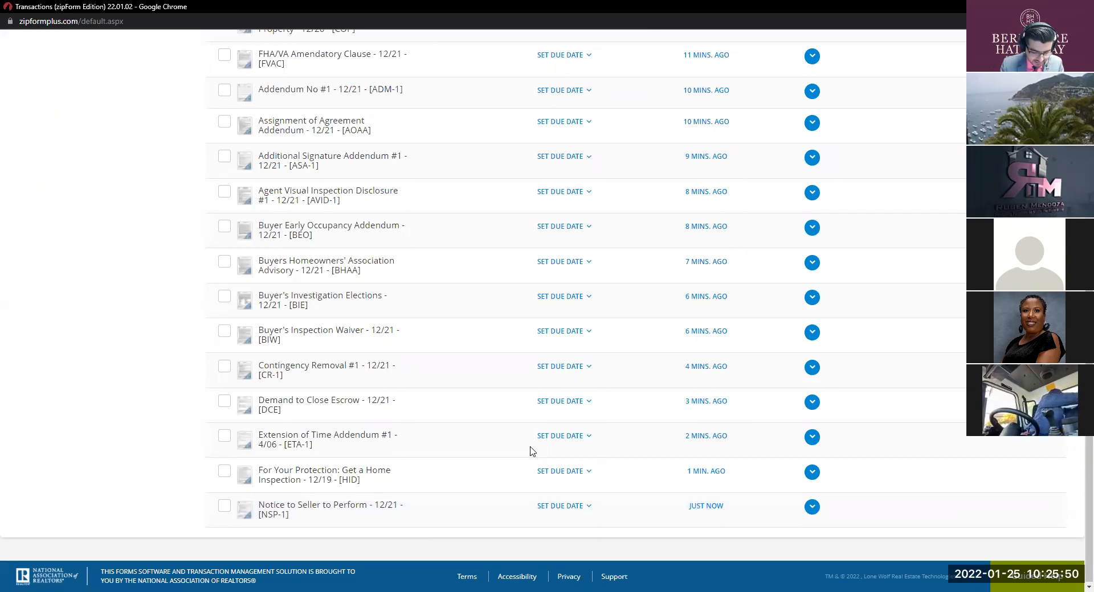
{"action": "scroll", "coordinate": [715, 434], "scroll_direction": "up", "scroll_amount": 7}
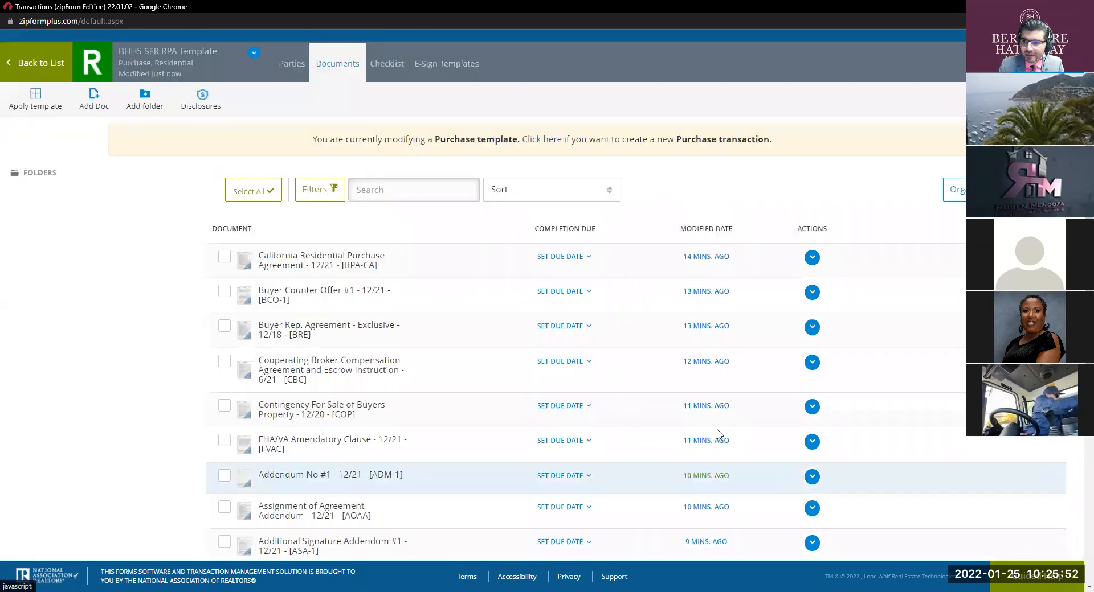
Step: Search 'RCSD-b' and add Representative Capacity Signature Disclosure (For Buyer Representatives) - 12/21
{"action": "left_click", "coordinate": [94, 136]}
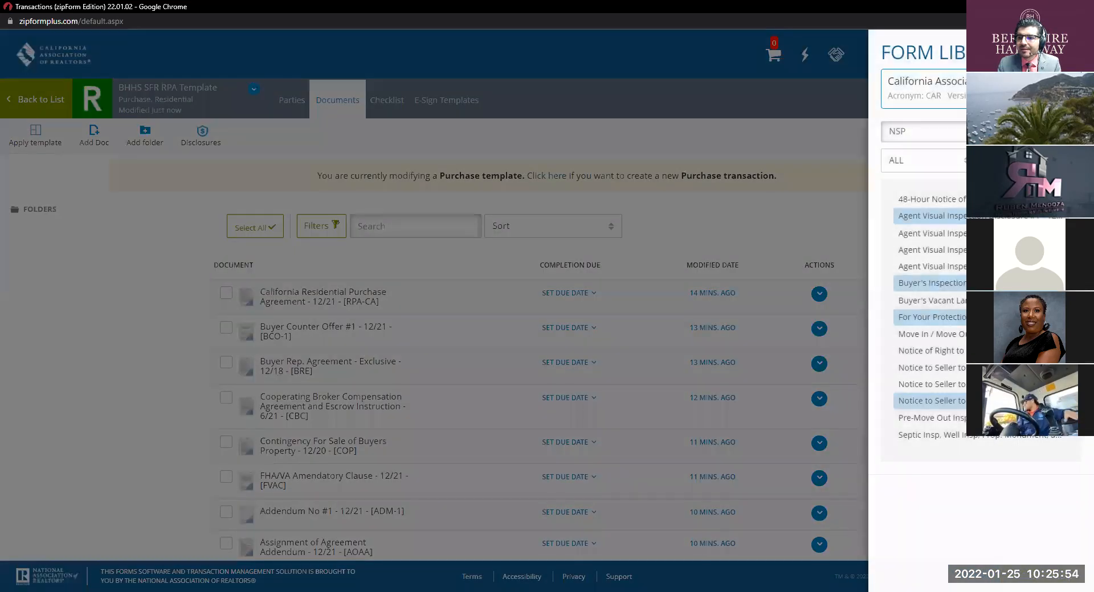
{"action": "key", "text": "BackSpace"}
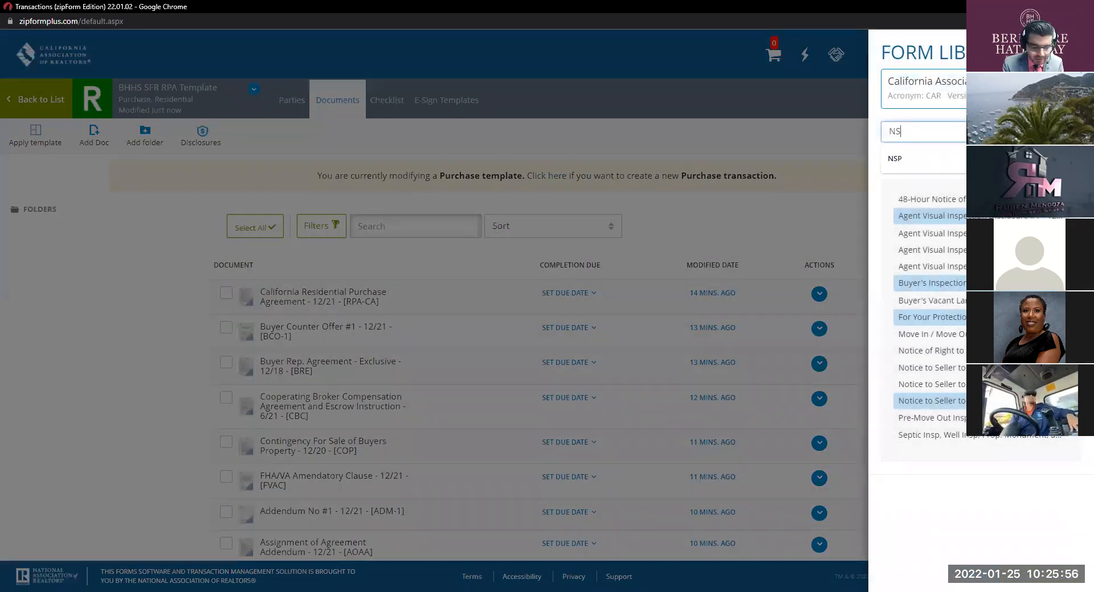
{"action": "key", "text": "BackSpace"}
{"action": "key", "text": "BackSpace"}
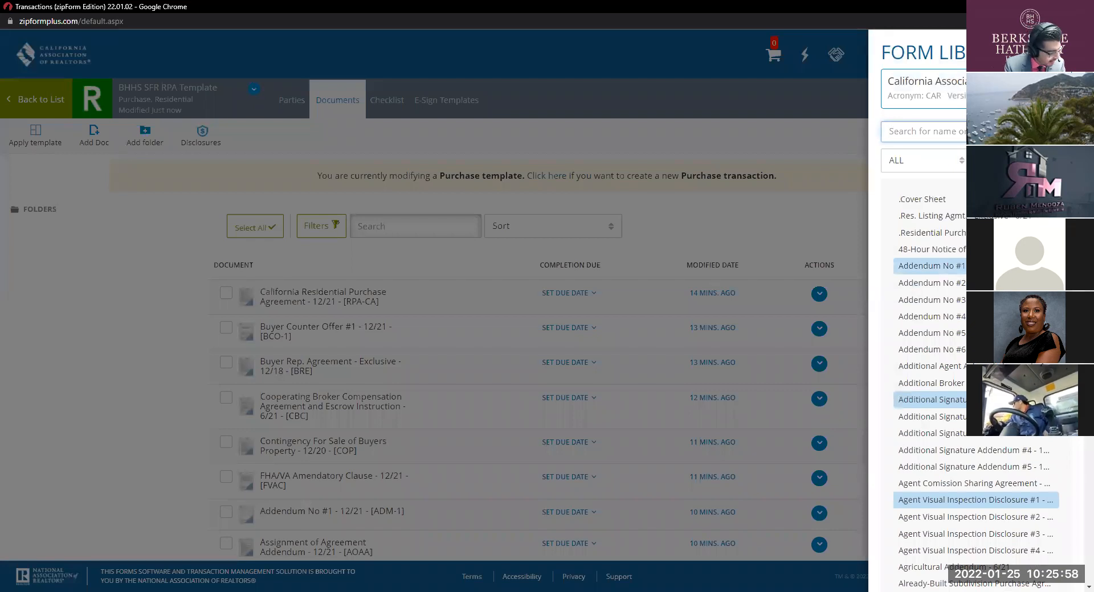
{"action": "type", "text": "B"}
{"action": "key", "text": "BackSpace"}
{"action": "type", "text": "RCS"}
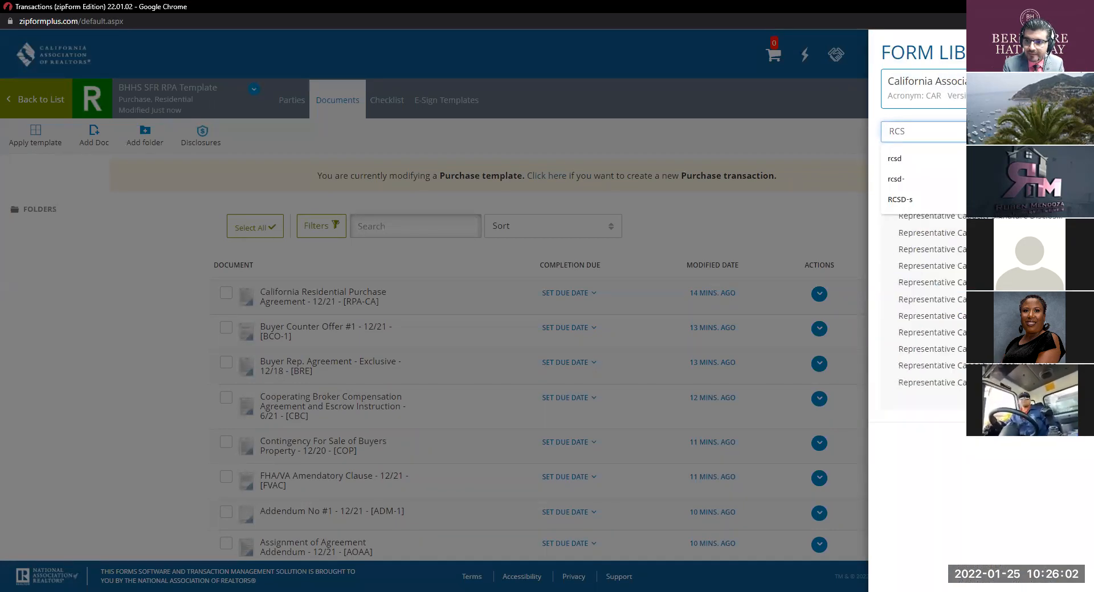
{"action": "type", "text": "D"}
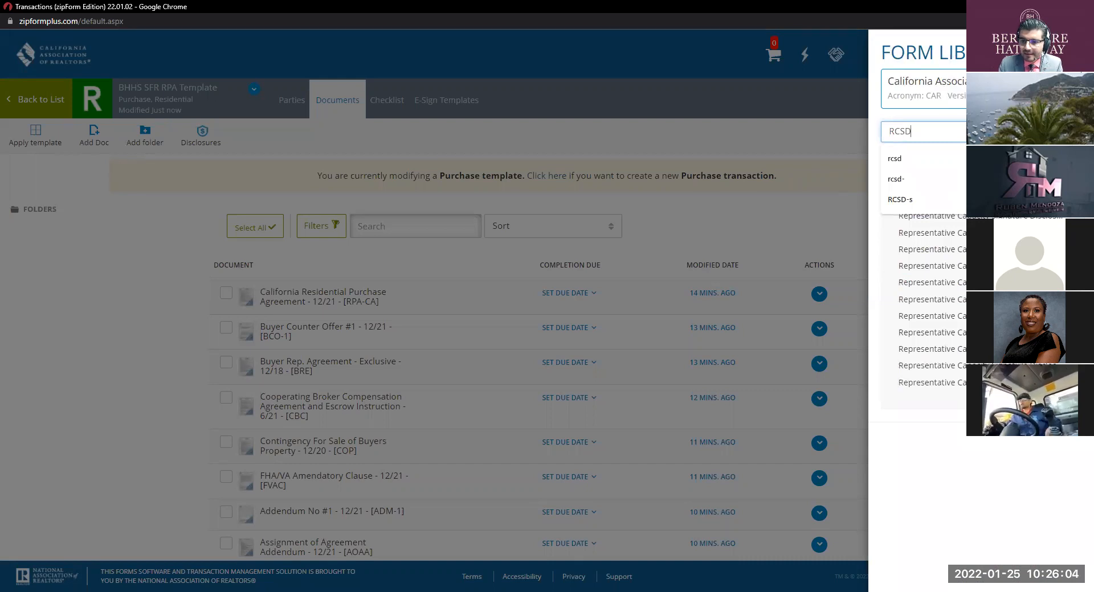
{"action": "type", "text": "-b"}
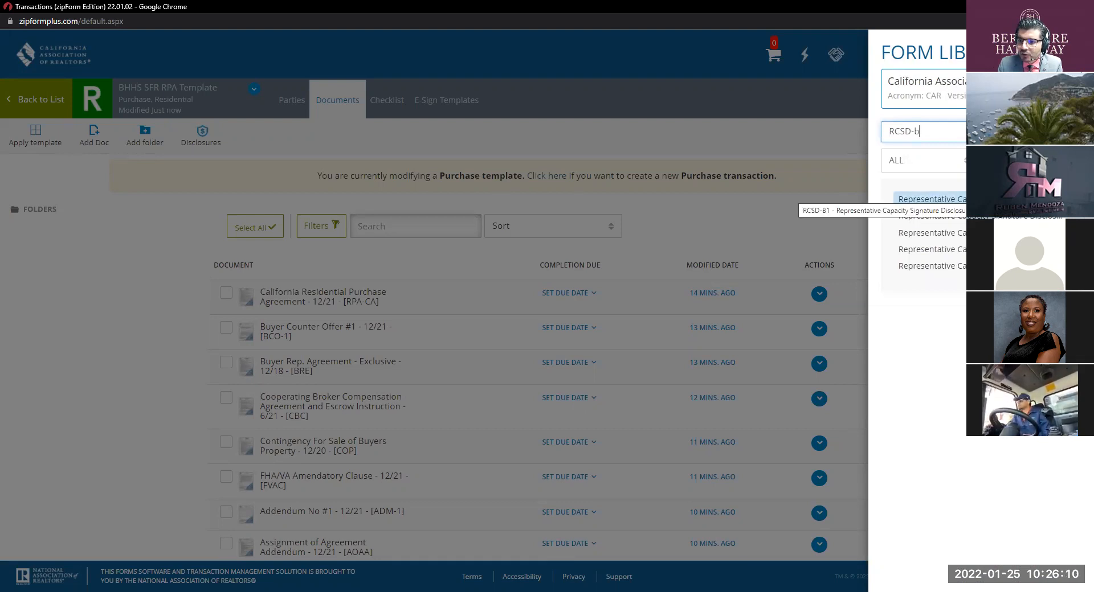
{"action": "left_click", "coordinate": [929, 199]}
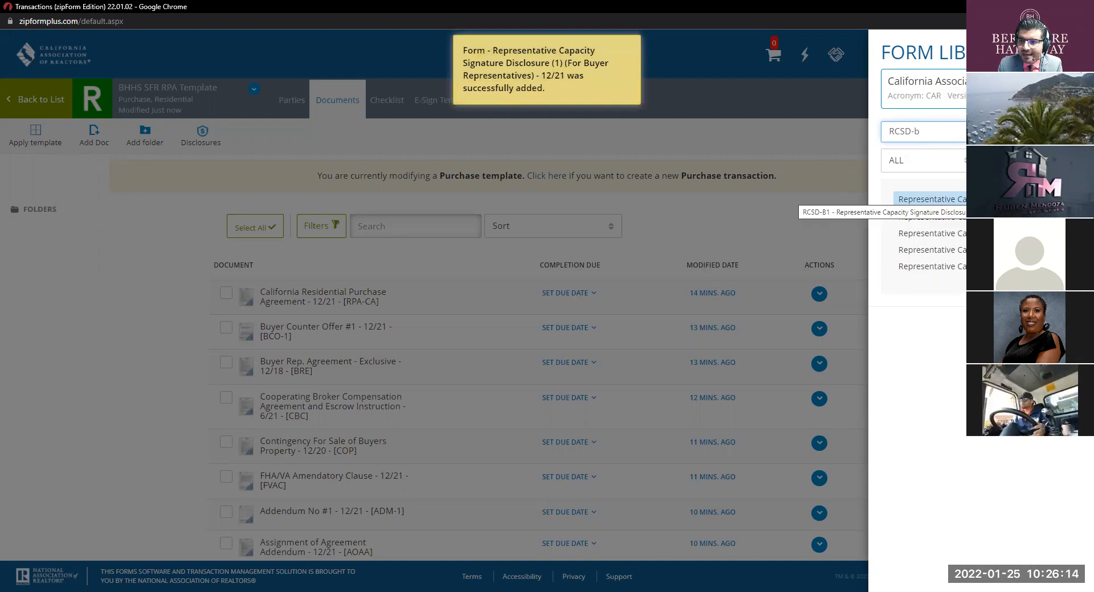
{"action": "left_click", "coordinate": [776, 213]}
{"action": "scroll", "coordinate": [661, 285], "scroll_direction": "down", "scroll_amount": 8}
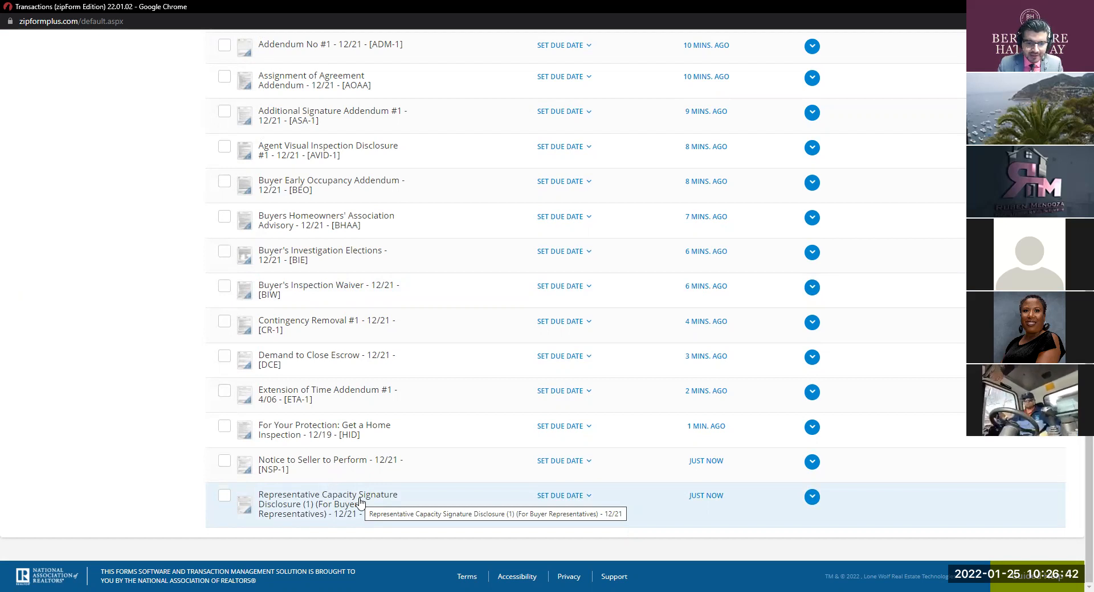
{"action": "scroll", "coordinate": [891, 302], "scroll_direction": "up", "scroll_amount": 9}
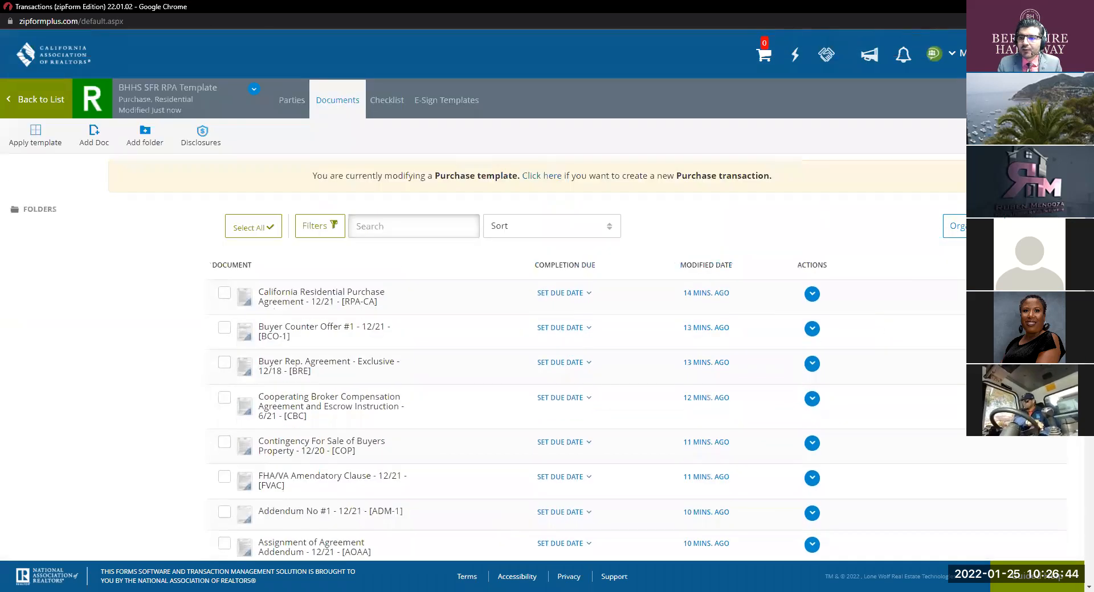
Step: Search 'RFR' and add Receipt for Reports #1 - 12/21 (RFR-1), making twenty-one forms
{"action": "left_click", "coordinate": [1005, 226]}
{"action": "triple_click", "coordinate": [912, 136]}
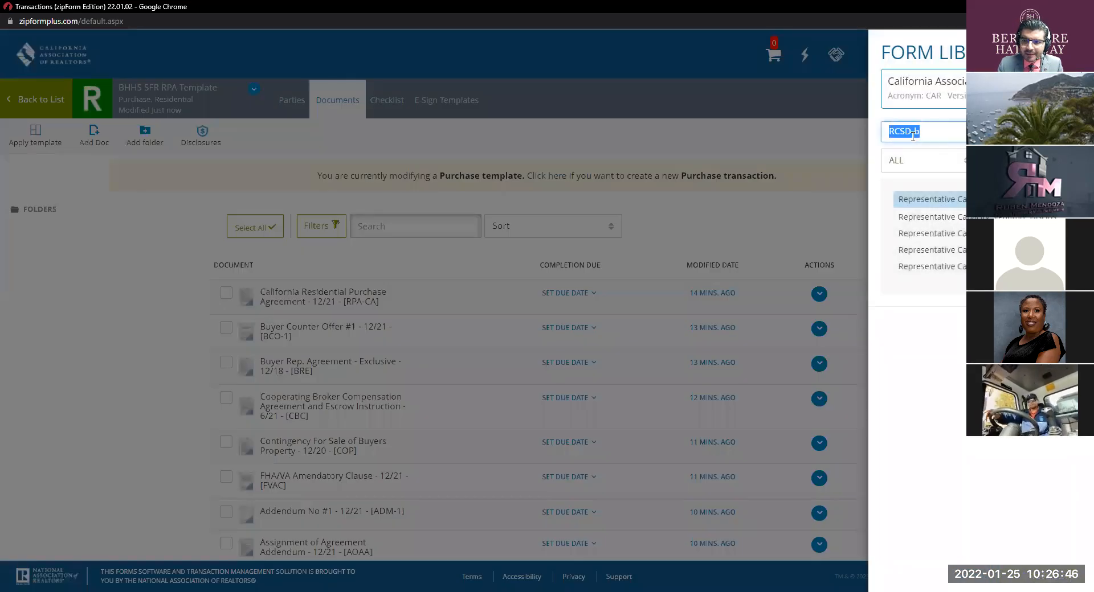
{"action": "key", "text": "BackSpace"}
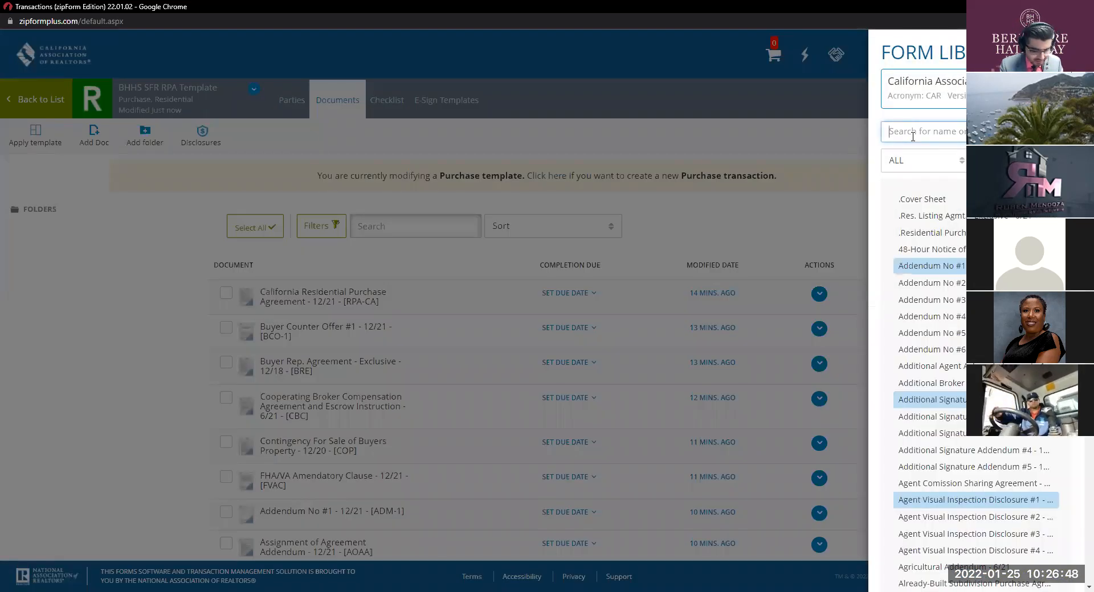
{"action": "type", "text": "RFR"}
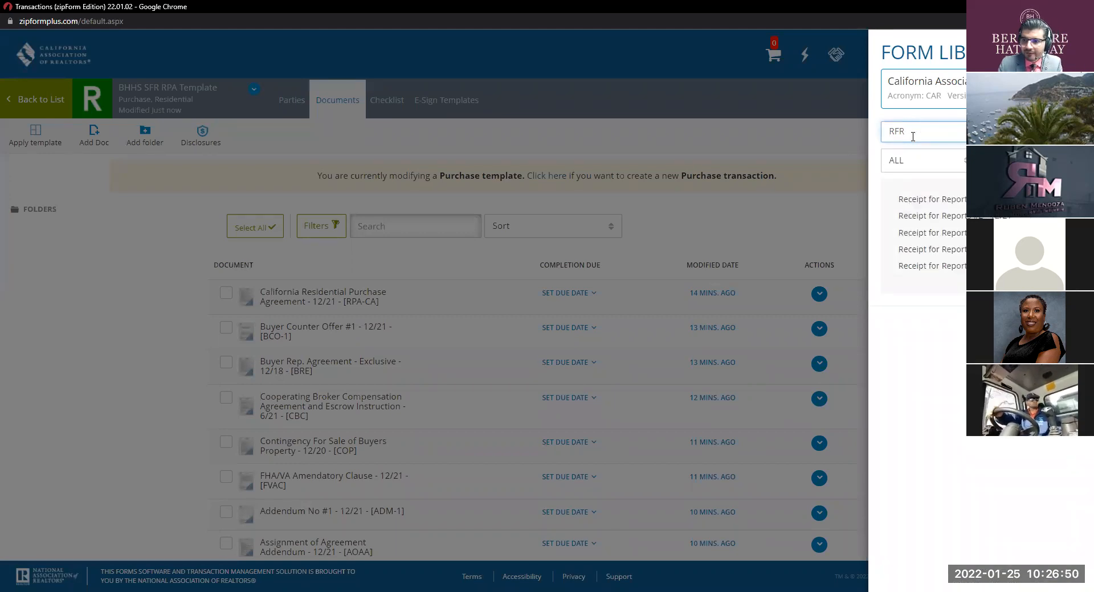
{"action": "left_click", "coordinate": [919, 199]}
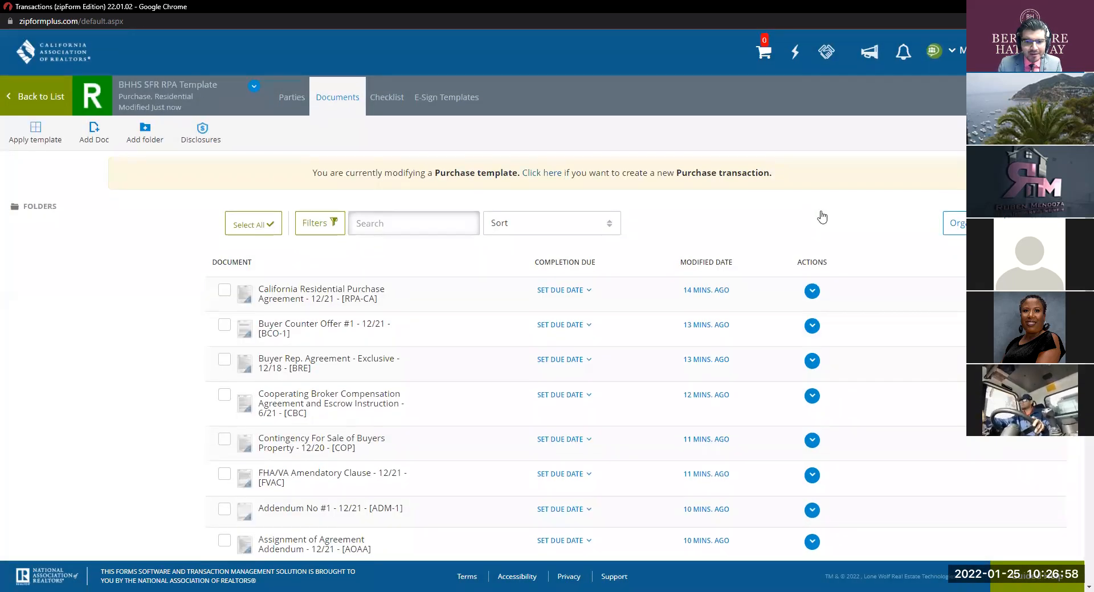
{"action": "scroll", "coordinate": [820, 210], "scroll_direction": "down", "scroll_amount": 9}
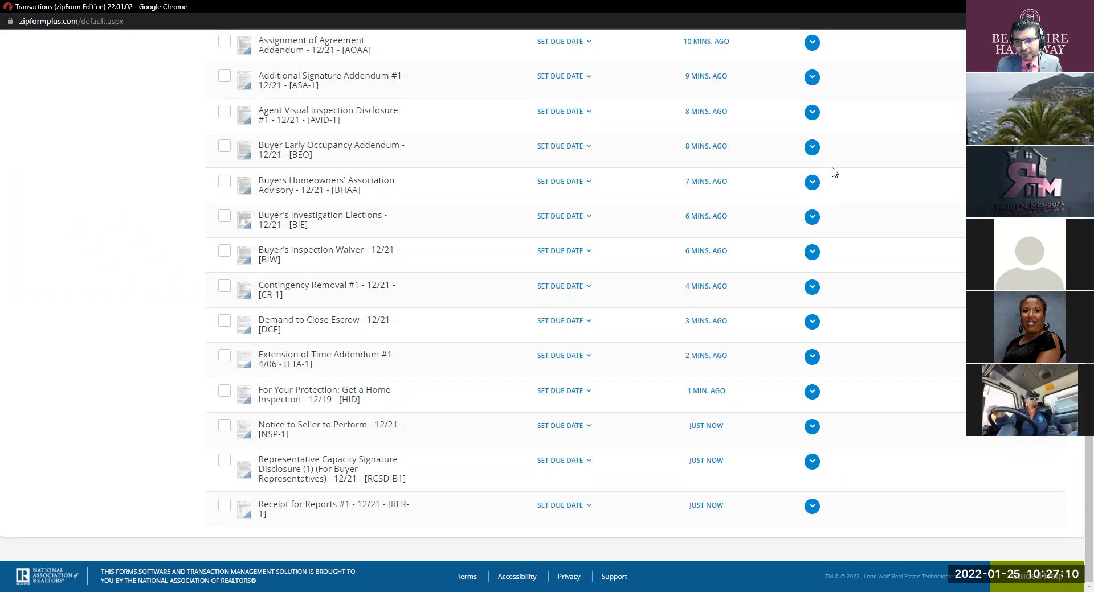
{"action": "scroll", "coordinate": [838, 173], "scroll_direction": "up", "scroll_amount": 6}
{"action": "scroll", "coordinate": [842, 173], "scroll_direction": "up", "scroll_amount": 3}
{"action": "scroll", "coordinate": [855, 210], "scroll_direction": "down", "scroll_amount": 8}
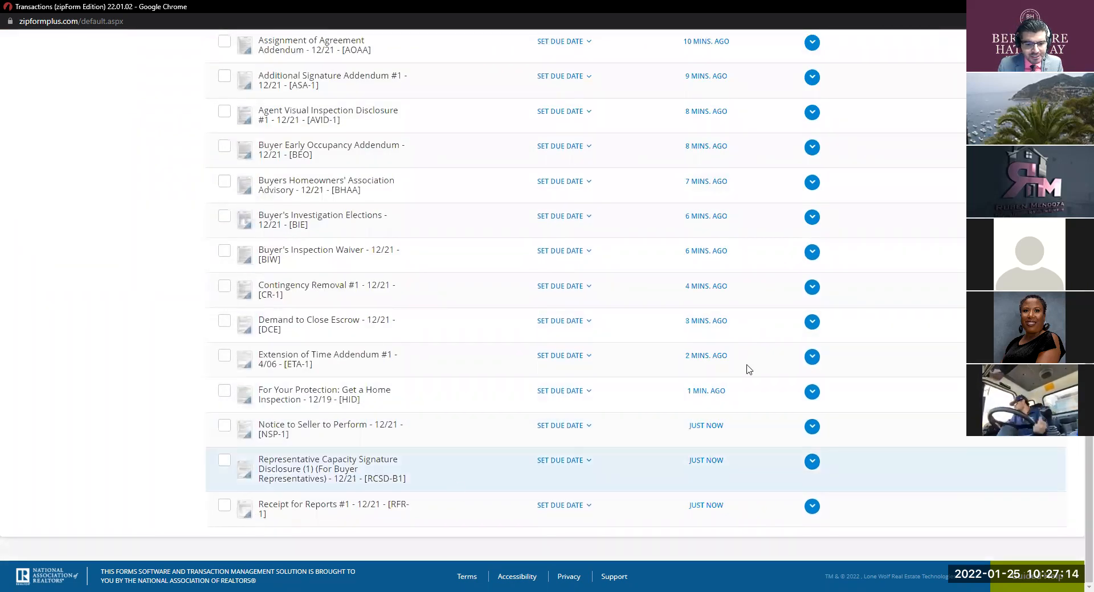
{"action": "scroll", "coordinate": [911, 285], "scroll_direction": "up", "scroll_amount": 7}
Step: Search 'RR' and add Request for Repair #1 - 12/21 (RR-1), making twenty-two forms
{"action": "scroll", "coordinate": [928, 263], "scroll_direction": "up", "scroll_amount": 2}
{"action": "left_click", "coordinate": [1030, 226]}
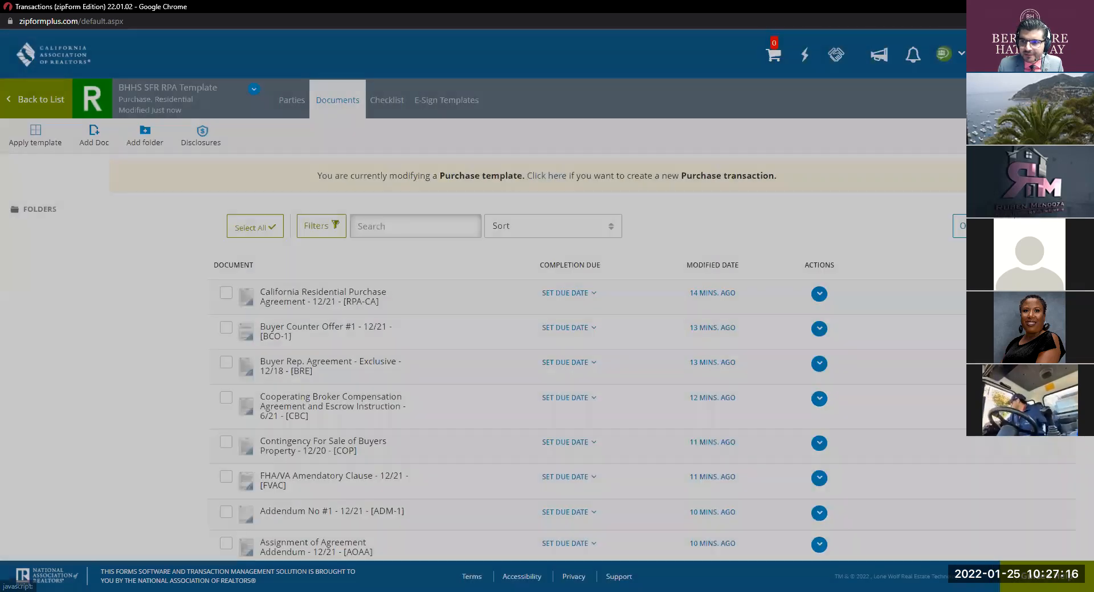
{"action": "key", "text": "BackSpace"}
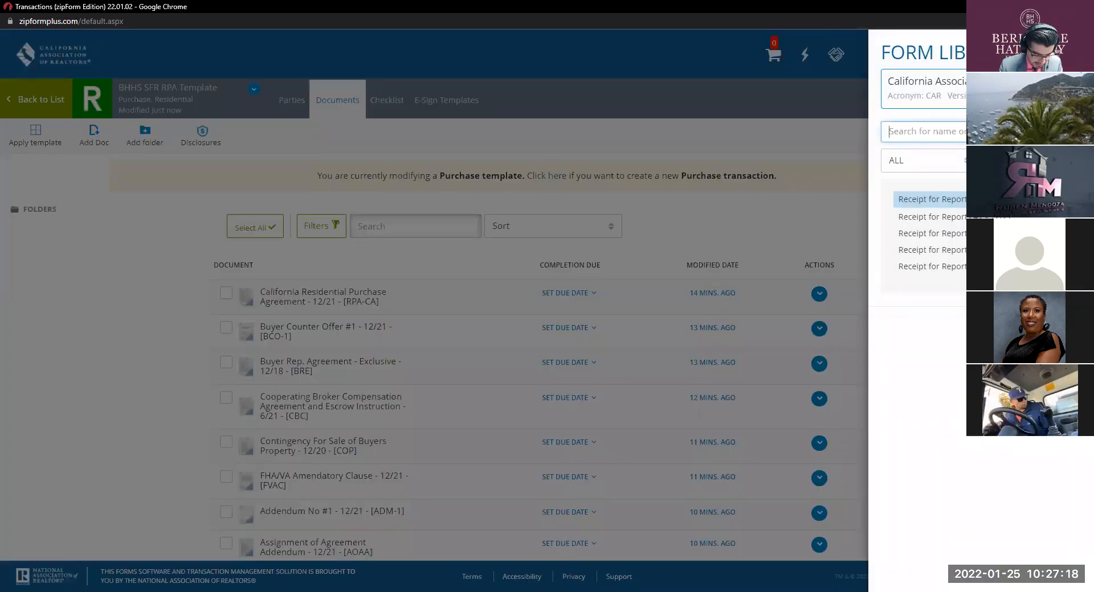
{"action": "type", "text": "R"}
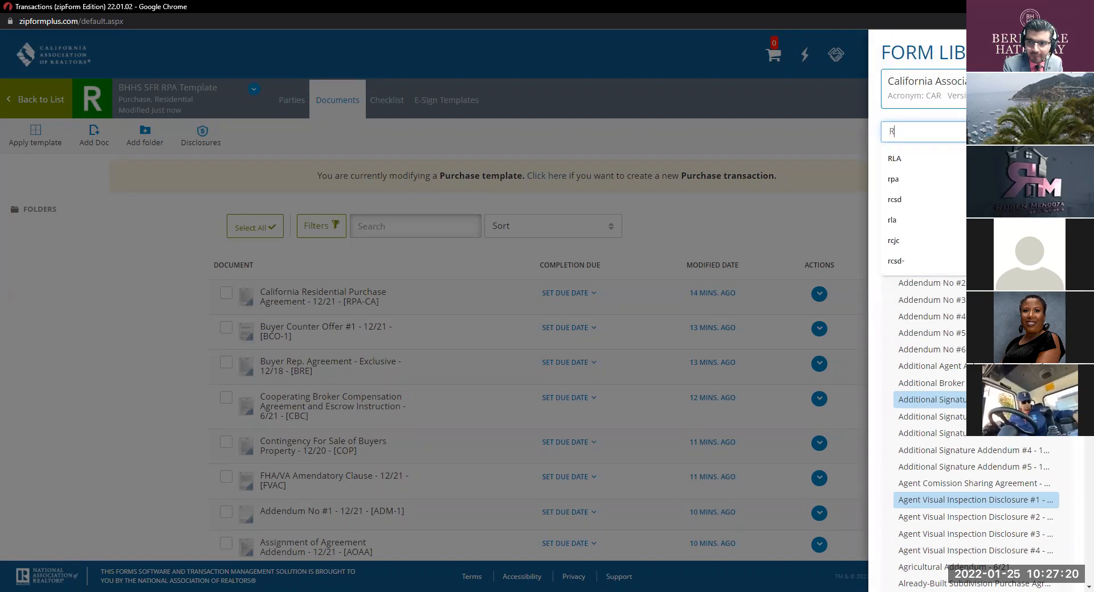
{"action": "type", "text": "R"}
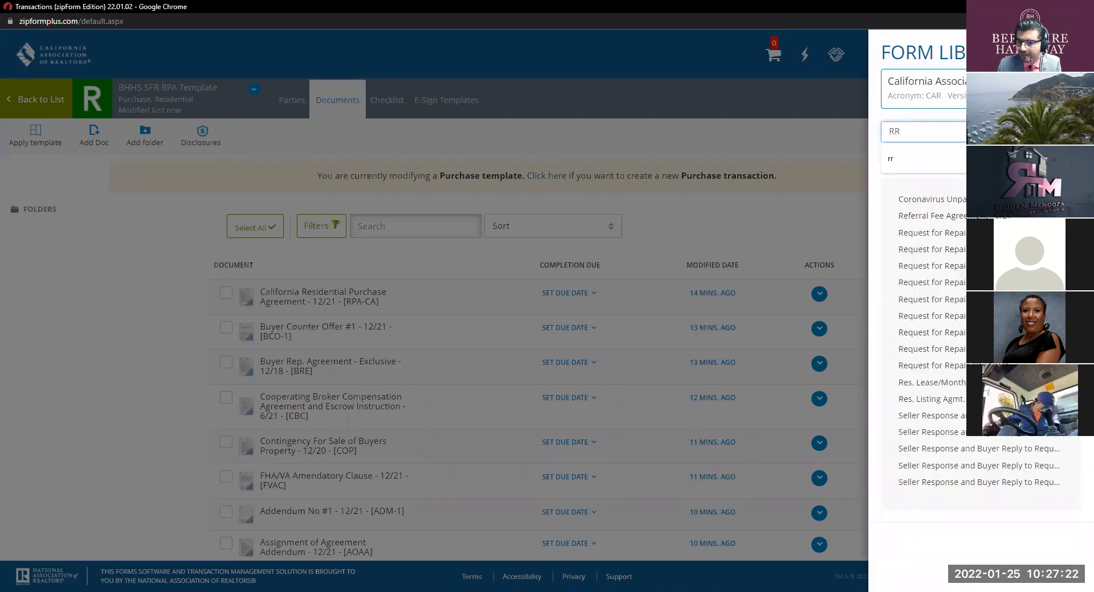
{"action": "left_click", "coordinate": [927, 234]}
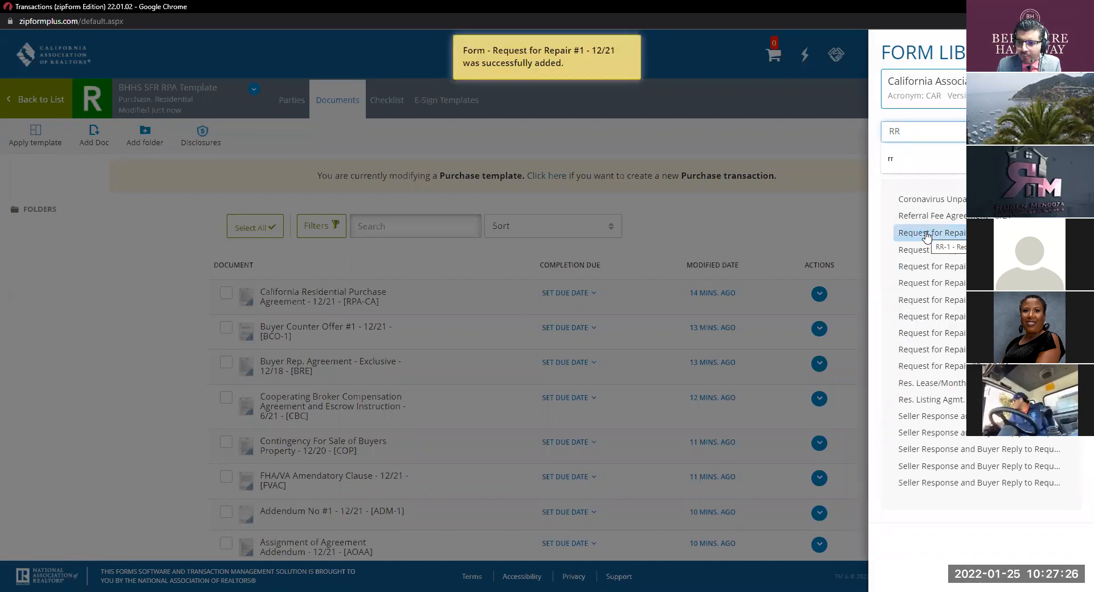
{"action": "left_click", "coordinate": [793, 255]}
{"action": "scroll", "coordinate": [594, 291], "scroll_direction": "down", "scroll_amount": 6}
{"action": "scroll", "coordinate": [592, 291], "scroll_direction": "down", "scroll_amount": 3}
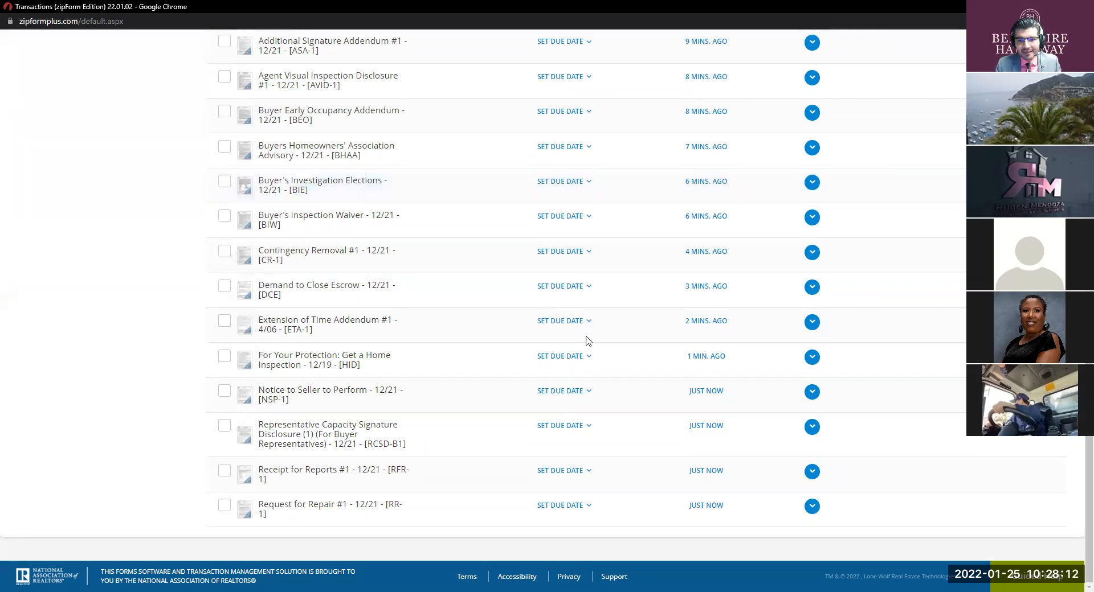
{"action": "scroll", "coordinate": [852, 302], "scroll_direction": "up", "scroll_amount": 10}
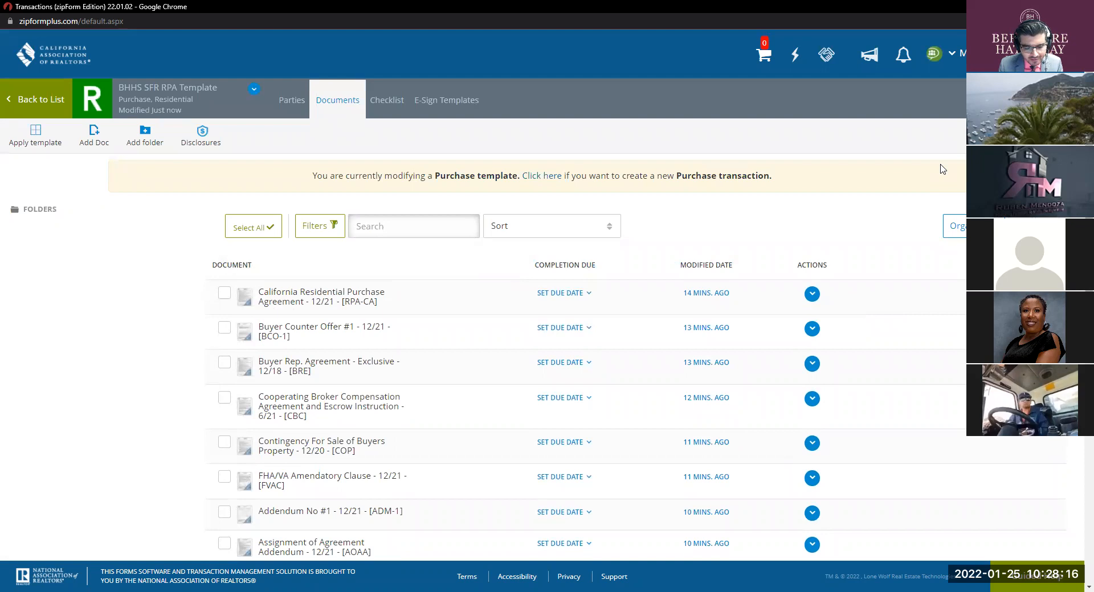
Step: Search the Form Library for 'VP' and add Verification of Property Condition - 12/21 to the template
{"action": "left_click", "coordinate": [1025, 137]}
{"action": "double_click", "coordinate": [980, 132]}
{"action": "type", "text": "VP"}
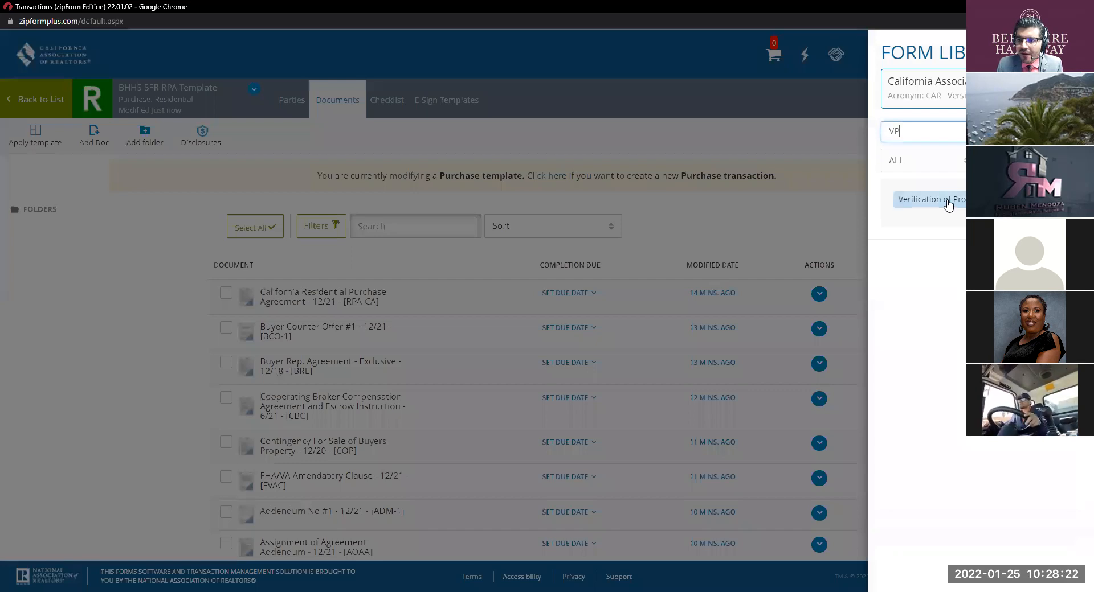
{"action": "left_click", "coordinate": [948, 204]}
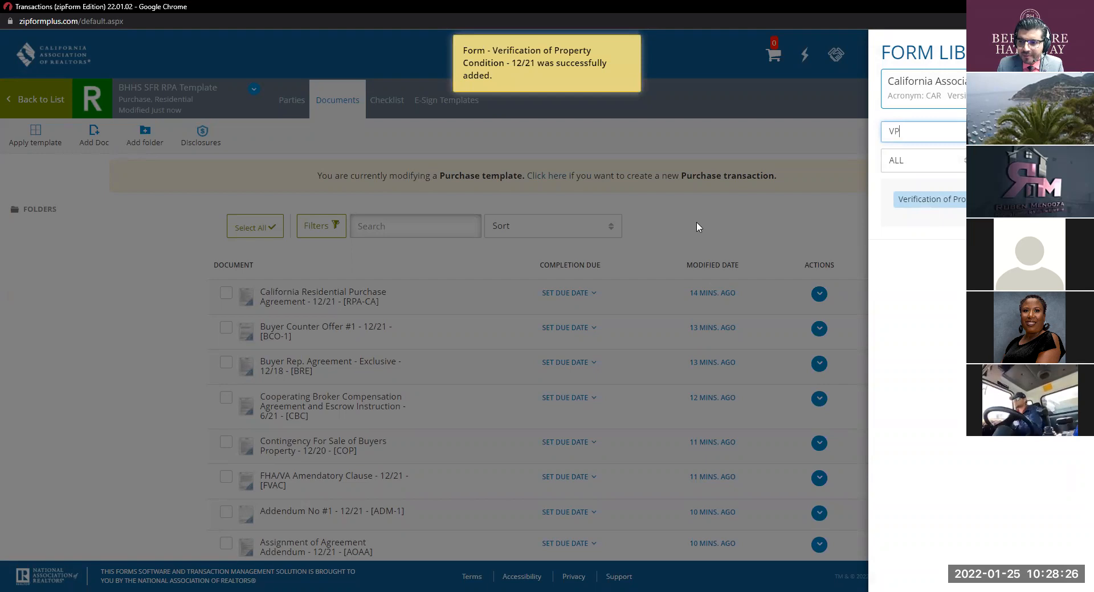
{"action": "left_click", "coordinate": [683, 278]}
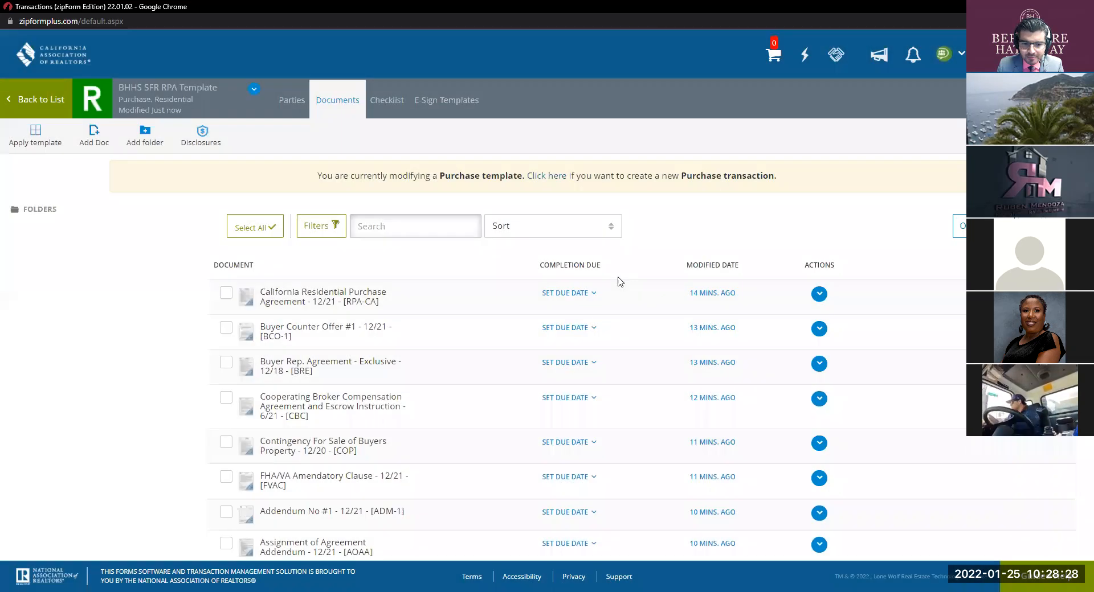
{"action": "scroll", "coordinate": [620, 282], "scroll_direction": "down", "scroll_amount": 10}
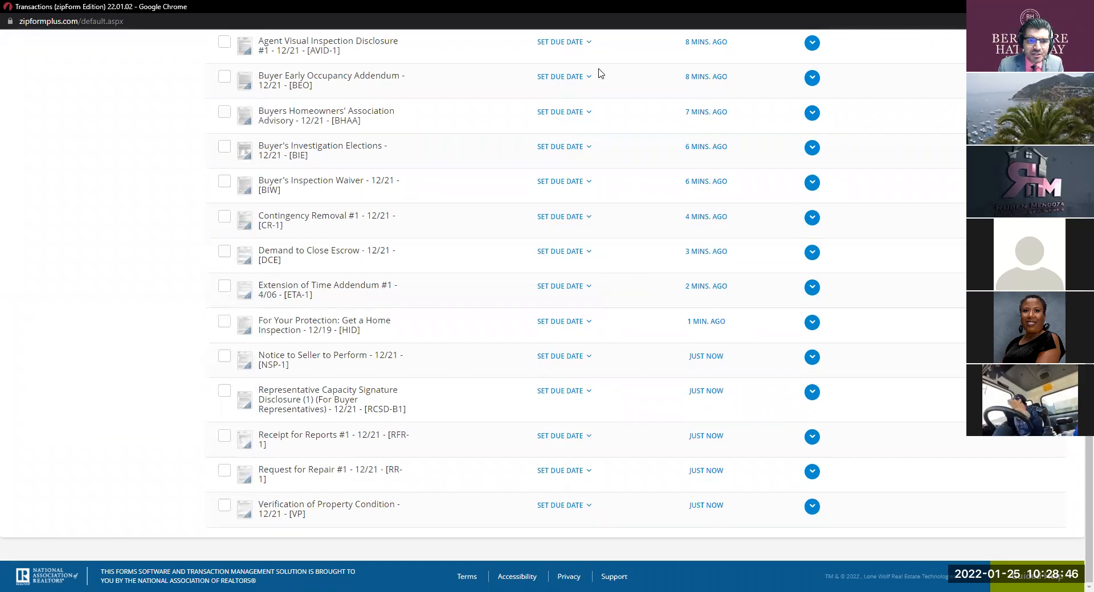
Step: Open the California Residential Purchase Agreement (RPA-CA) package from the document list
{"action": "scroll", "coordinate": [458, 250], "scroll_direction": "up", "scroll_amount": 6}
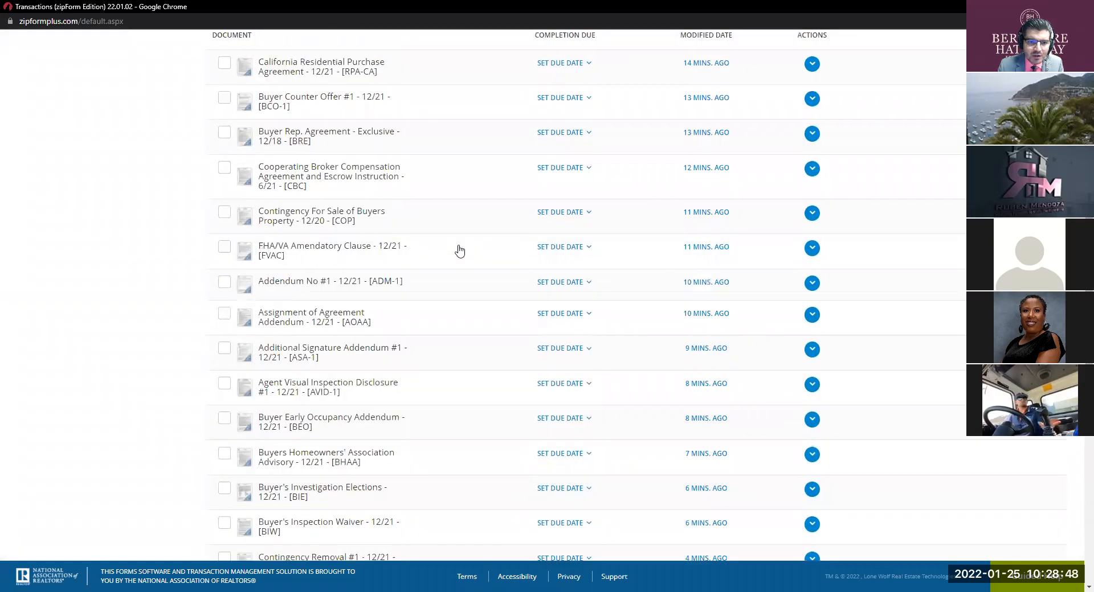
{"action": "scroll", "coordinate": [459, 251], "scroll_direction": "up", "scroll_amount": 4}
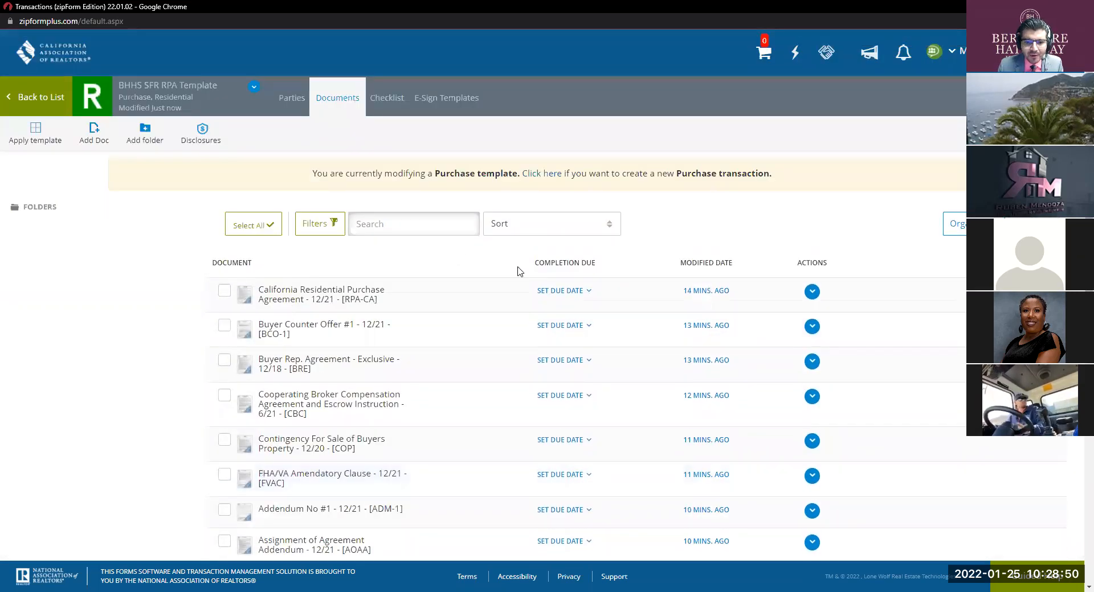
{"action": "scroll", "coordinate": [519, 272], "scroll_direction": "down", "scroll_amount": 4}
{"action": "scroll", "coordinate": [520, 272], "scroll_direction": "up", "scroll_amount": 4}
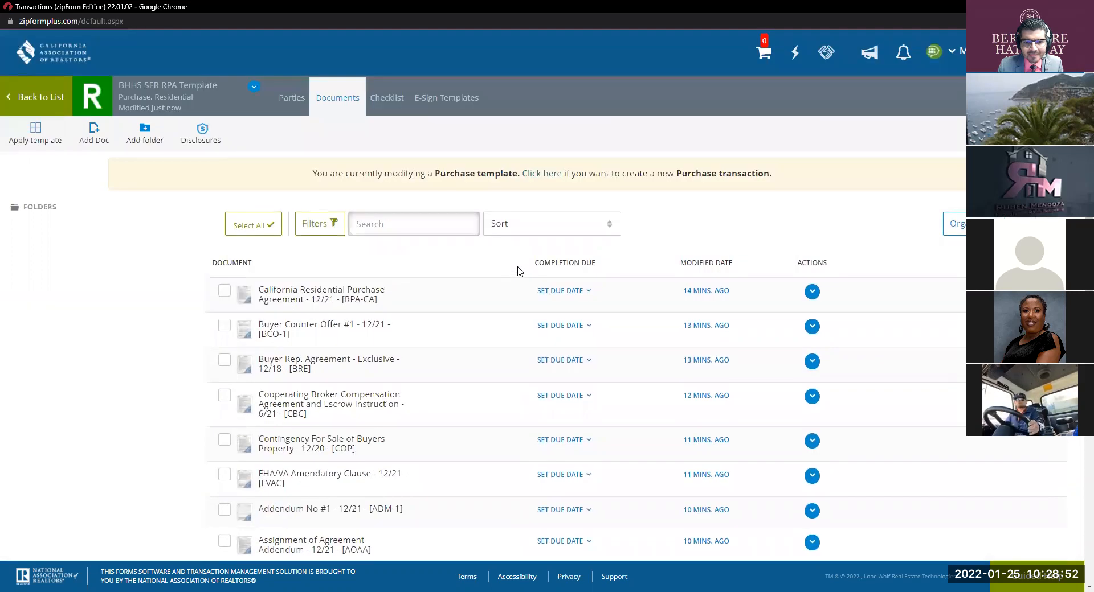
{"action": "scroll", "coordinate": [519, 272], "scroll_direction": "down", "scroll_amount": 2}
{"action": "scroll", "coordinate": [519, 271], "scroll_direction": "down", "scroll_amount": 2}
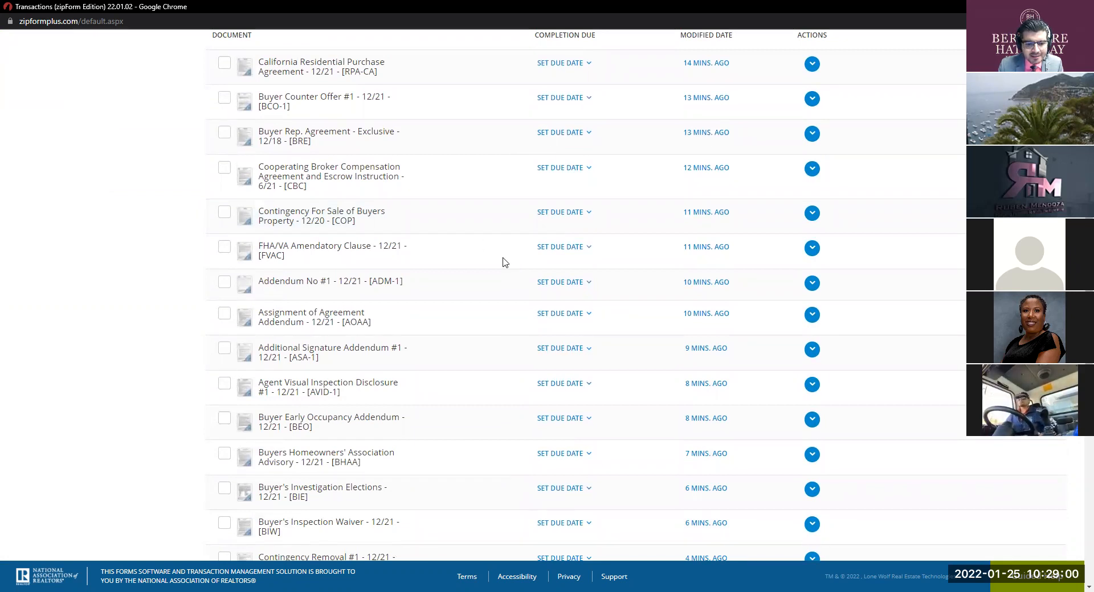
{"action": "scroll", "coordinate": [503, 262], "scroll_direction": "down", "scroll_amount": 6}
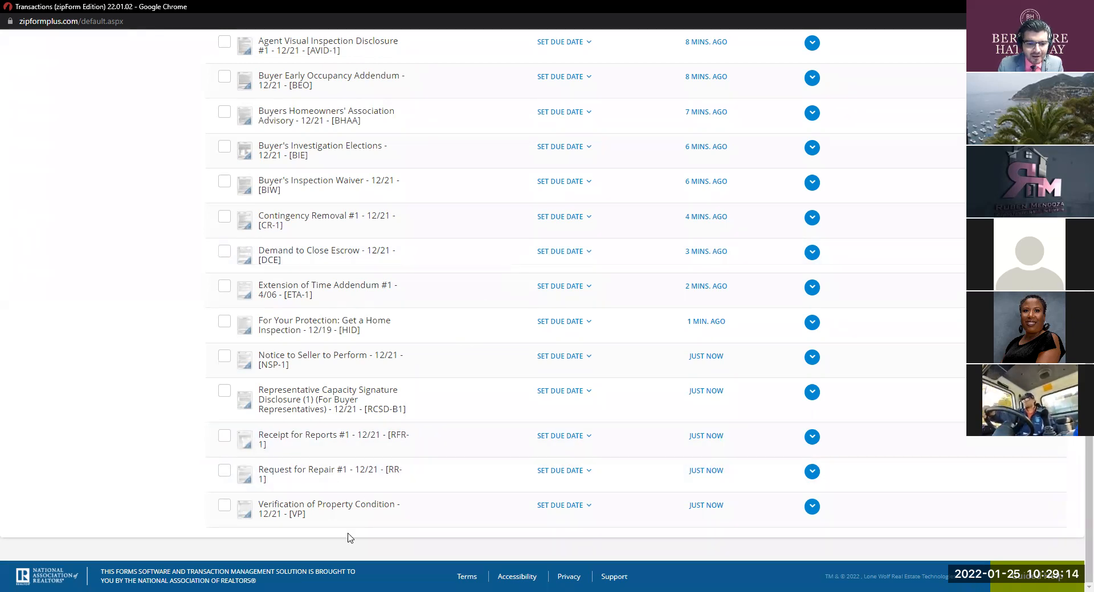
{"action": "scroll", "coordinate": [413, 417], "scroll_direction": "up", "scroll_amount": 10}
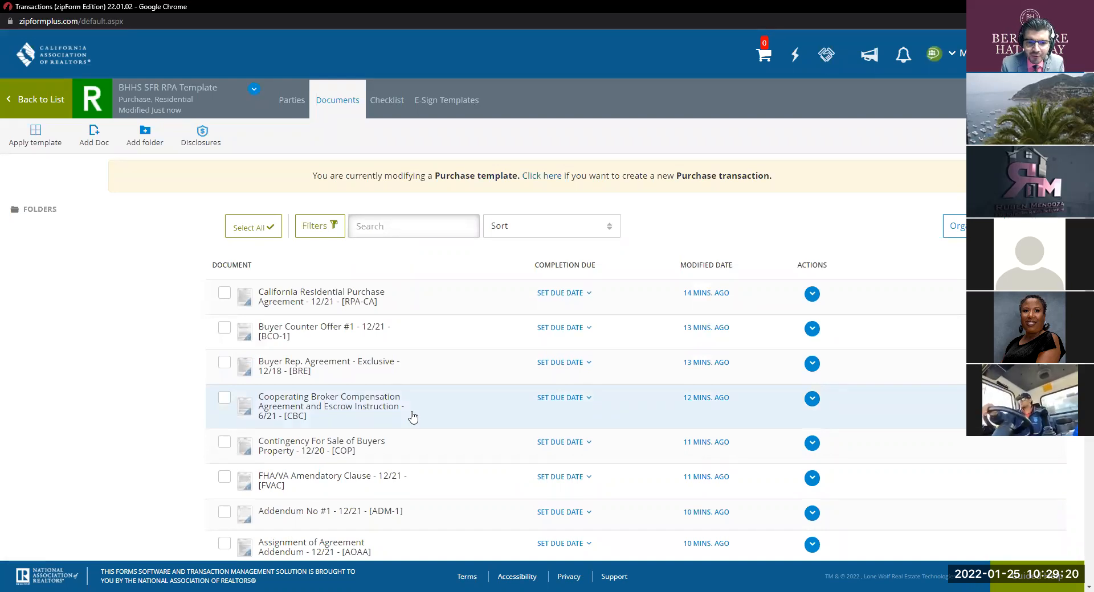
{"action": "left_click", "coordinate": [433, 307]}
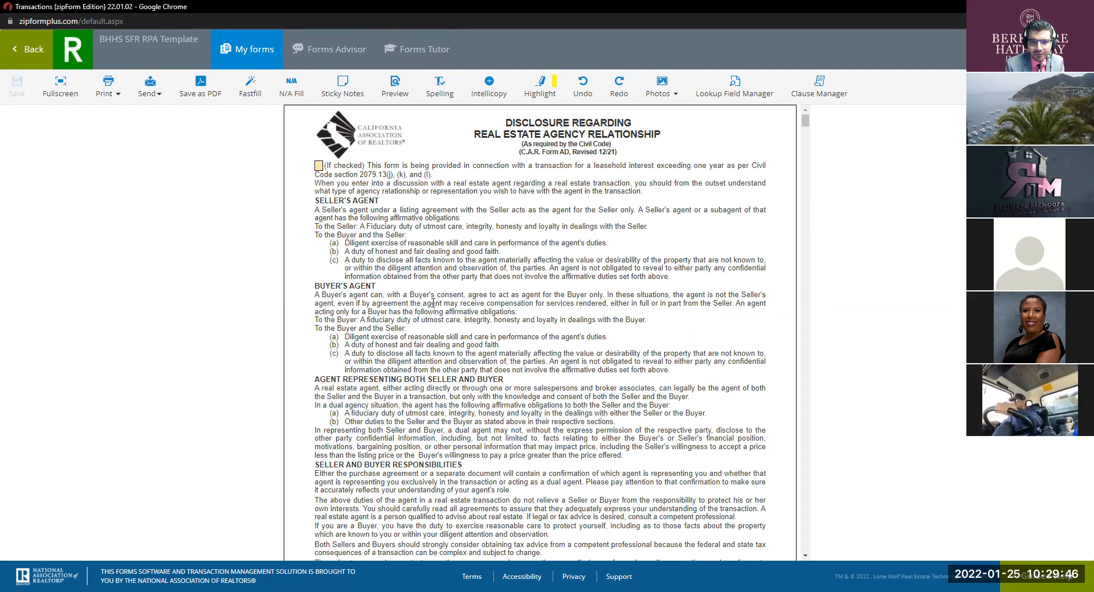
Step: Switch the AD form to fullscreen and tick both Buyer boxes at the signature lines
{"action": "scroll", "coordinate": [512, 253], "scroll_direction": "down", "scroll_amount": 2}
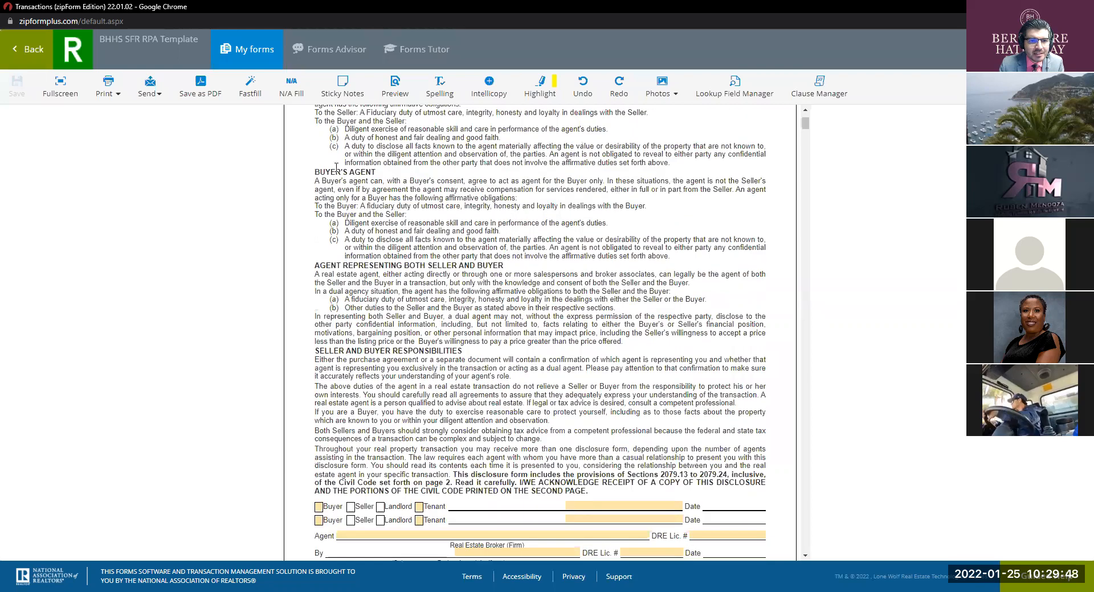
{"action": "left_click", "coordinate": [61, 87]}
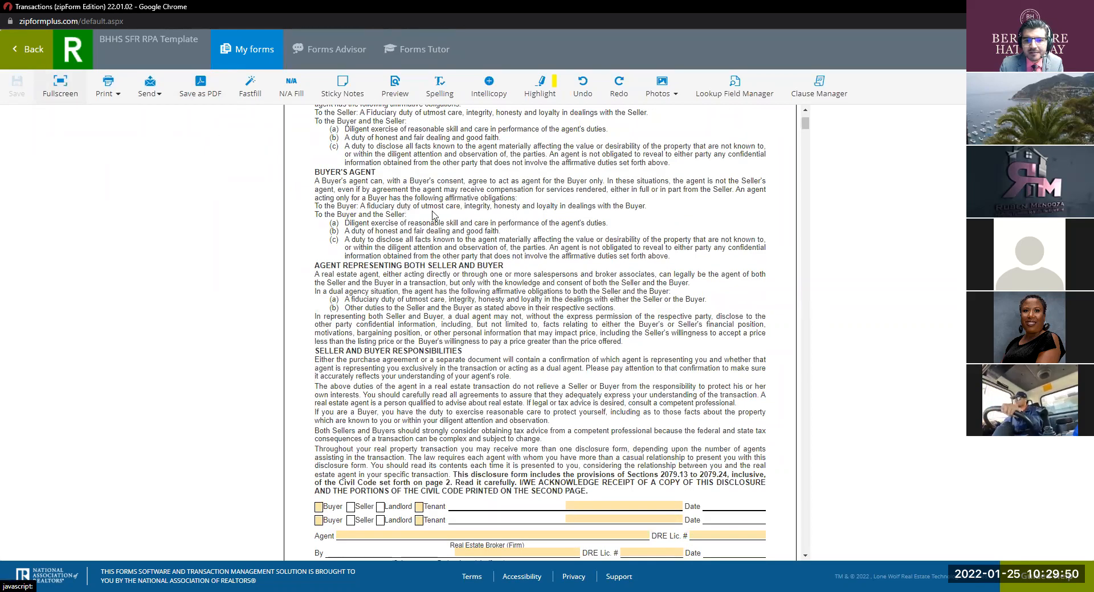
{"action": "scroll", "coordinate": [466, 211], "scroll_direction": "down", "scroll_amount": 7}
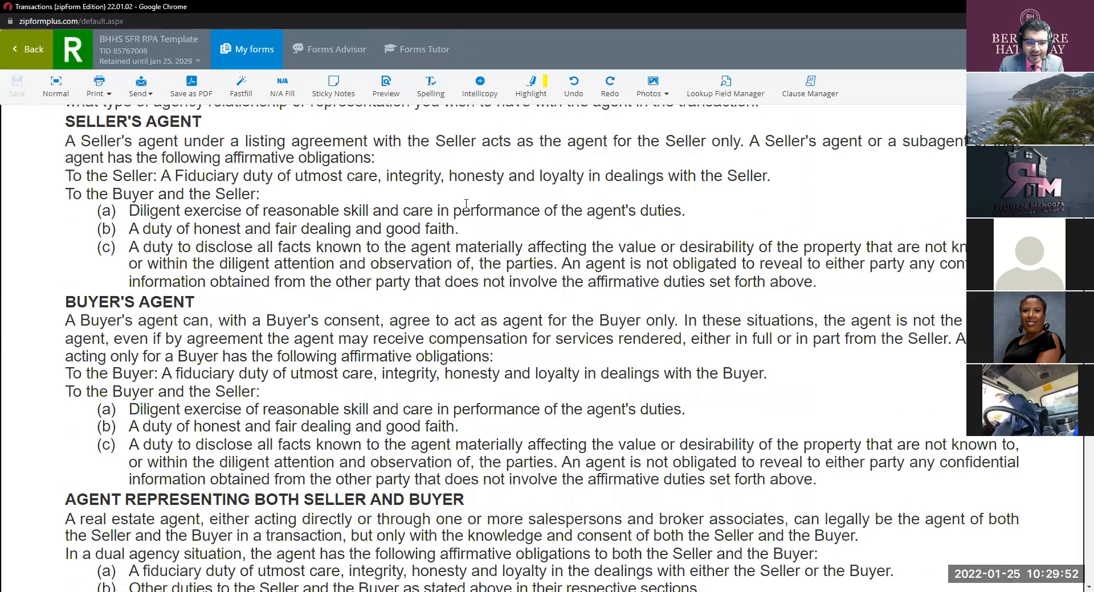
{"action": "scroll", "coordinate": [466, 203], "scroll_direction": "down", "scroll_amount": 8}
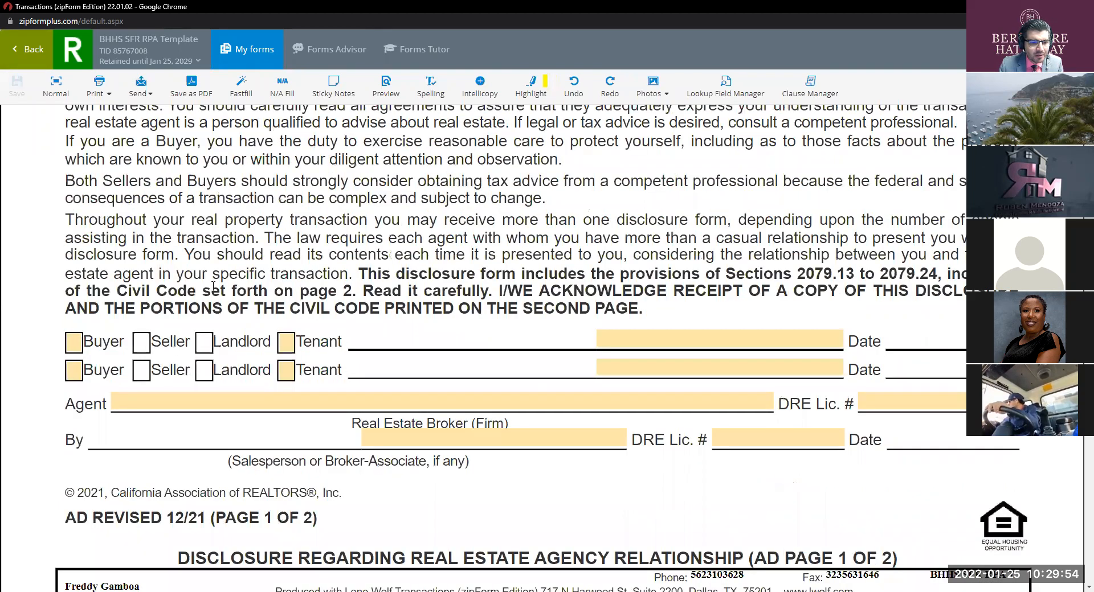
{"action": "left_click", "coordinate": [73, 342]}
{"action": "left_click", "coordinate": [73, 370]}
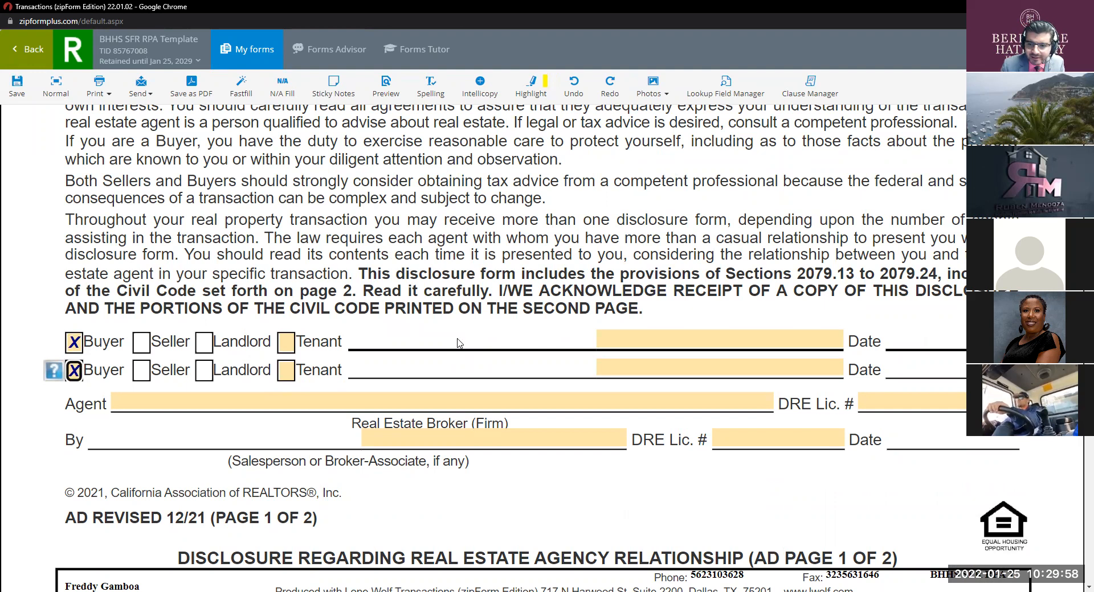
Step: Choose Berkshire Hathaway HomeServices California Properties as the agent brokerage from the saved list
{"action": "left_click", "coordinate": [469, 402]}
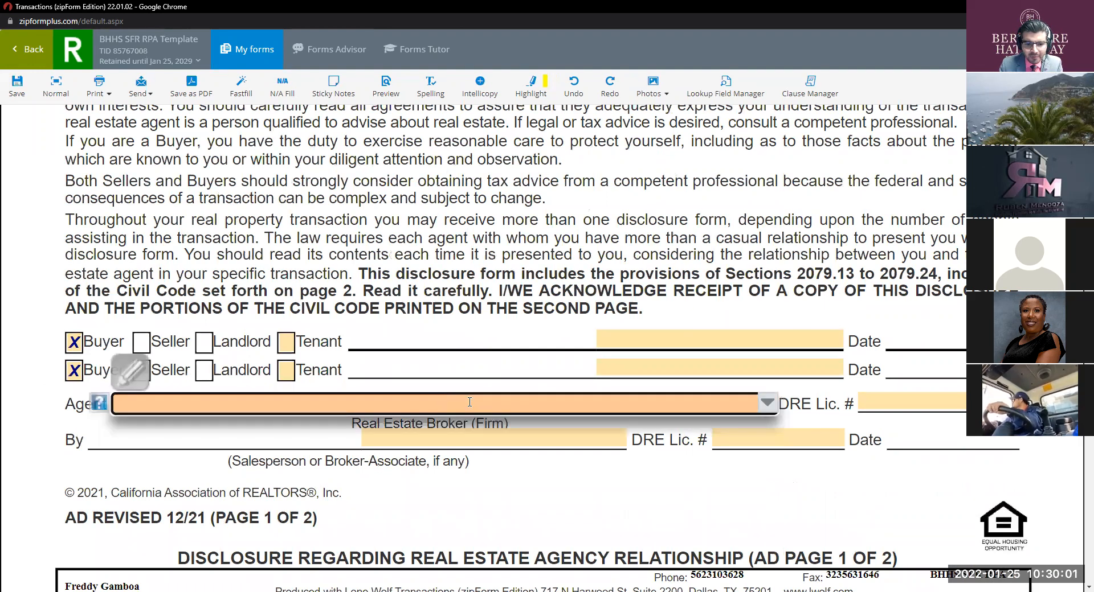
{"action": "left_click", "coordinate": [767, 403]}
{"action": "left_click", "coordinate": [407, 511]}
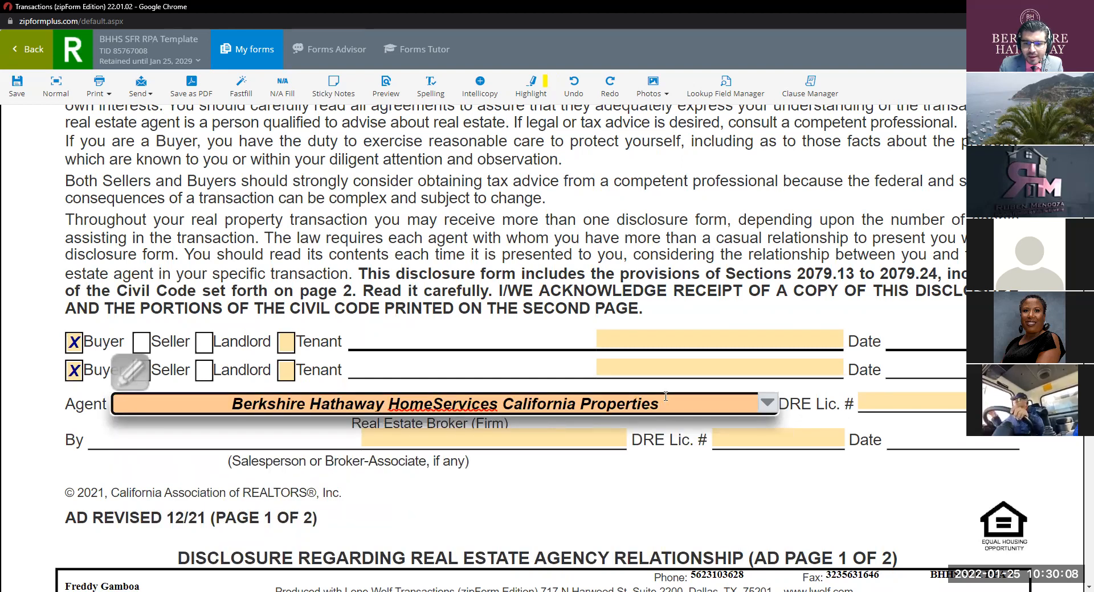
{"action": "left_click_drag", "start_coordinate": [660, 404], "coordinate": [233, 404]}
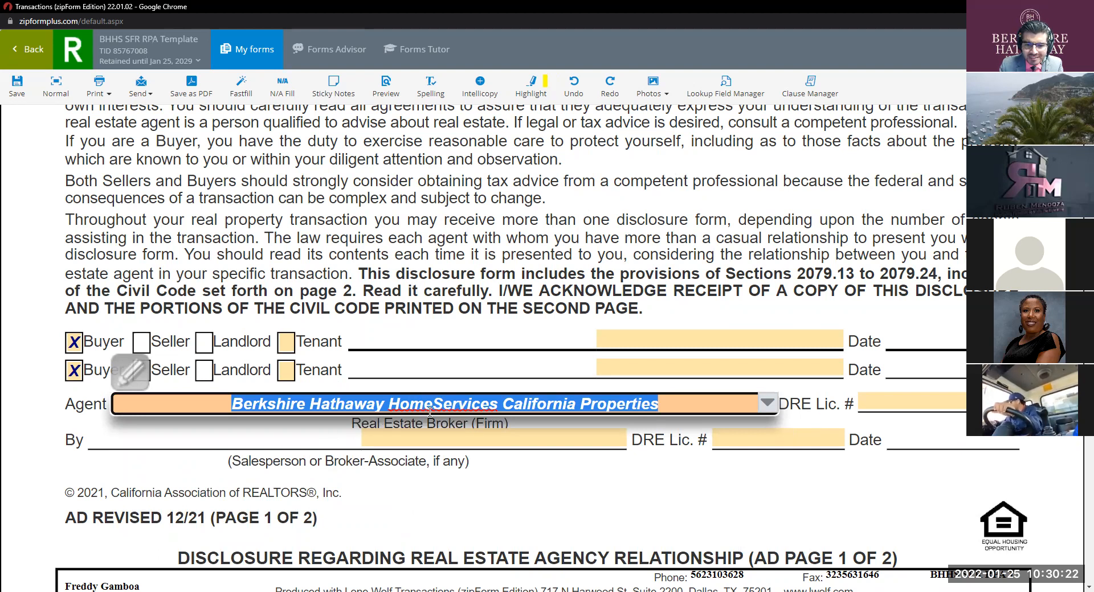
{"action": "left_click", "coordinate": [885, 404]}
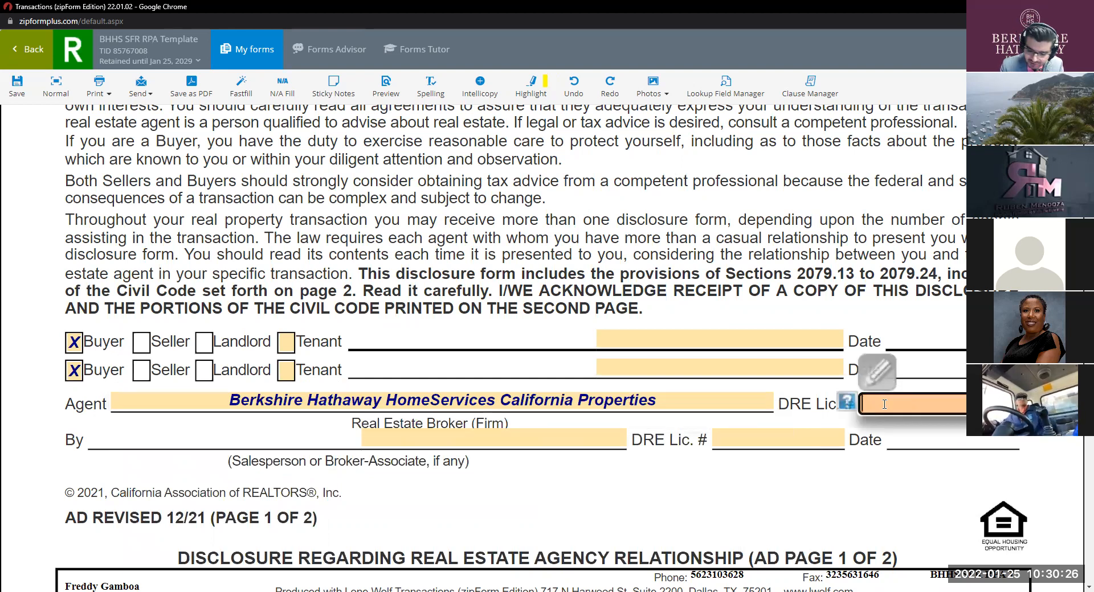
Step: Enter brokerage DRE 00338699, pick the saved salesperson, and type the salesperson's DRE licence number
{"action": "type", "text": "00338699"}
{"action": "left_click", "coordinate": [711, 489]}
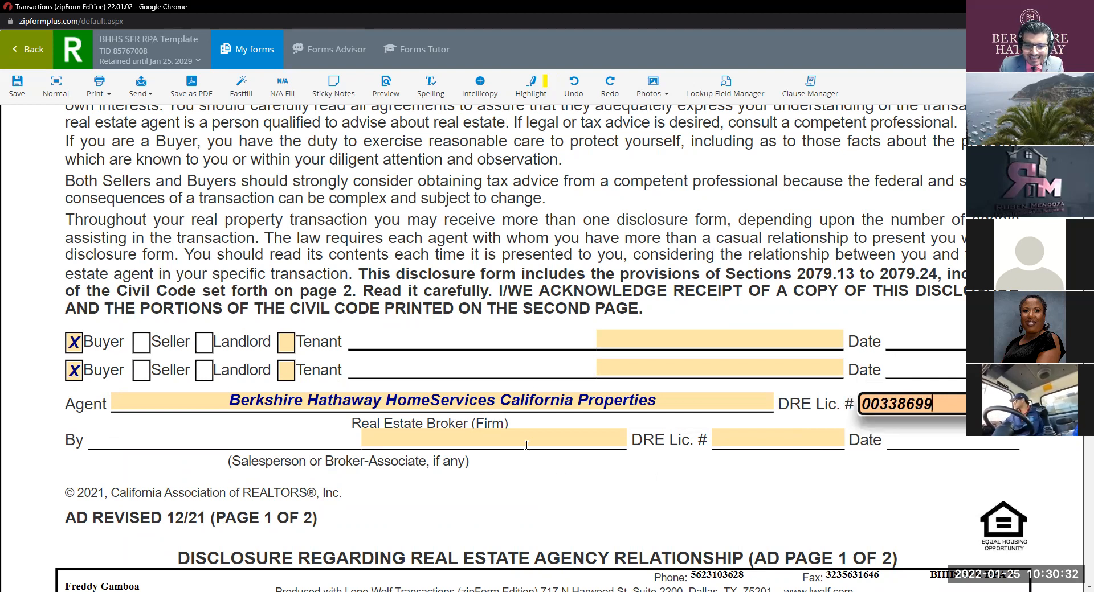
{"action": "left_click", "coordinate": [545, 442]}
{"action": "left_click", "coordinate": [629, 446]}
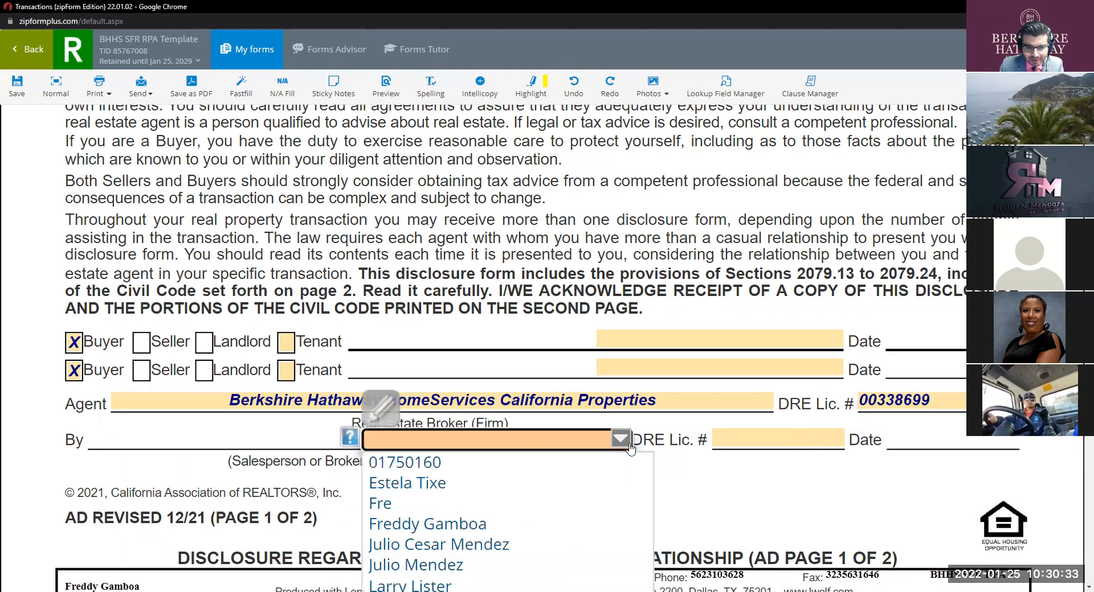
{"action": "left_click", "coordinate": [512, 523]}
{"action": "left_click", "coordinate": [748, 445]}
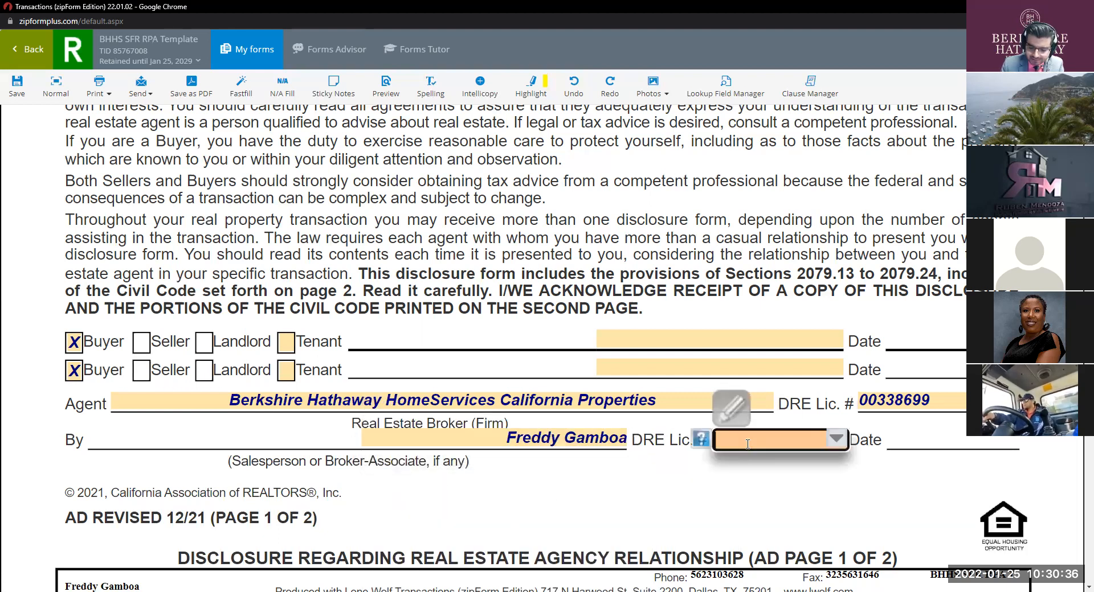
{"action": "type", "text": "01"}
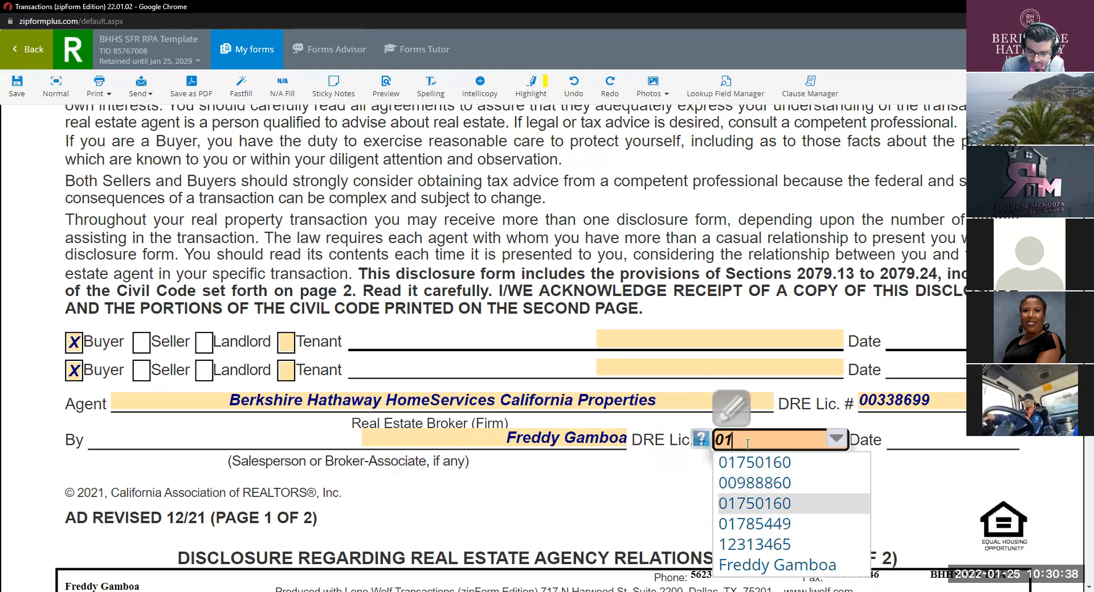
{"action": "type", "text": "750160"}
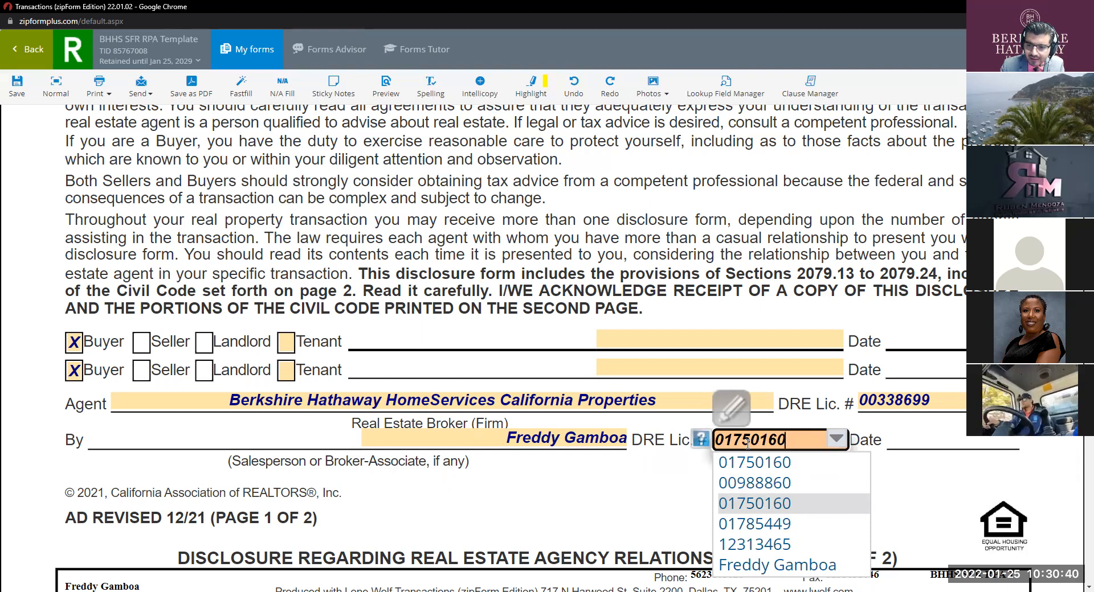
{"action": "key", "text": "Escape"}
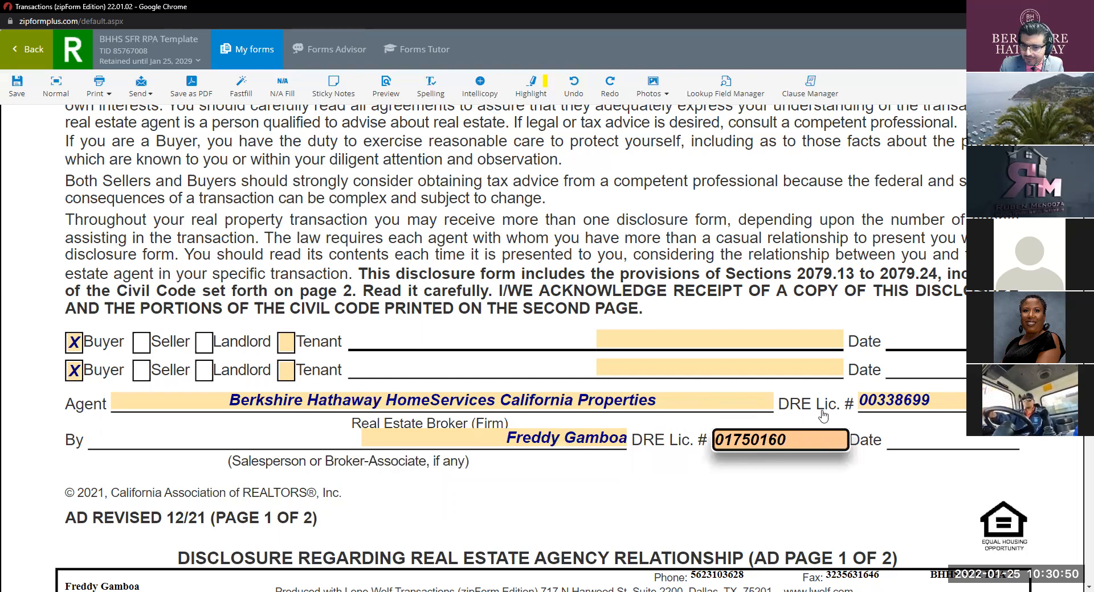
{"action": "left_click", "coordinate": [590, 440]}
{"action": "key", "text": "Tab"}
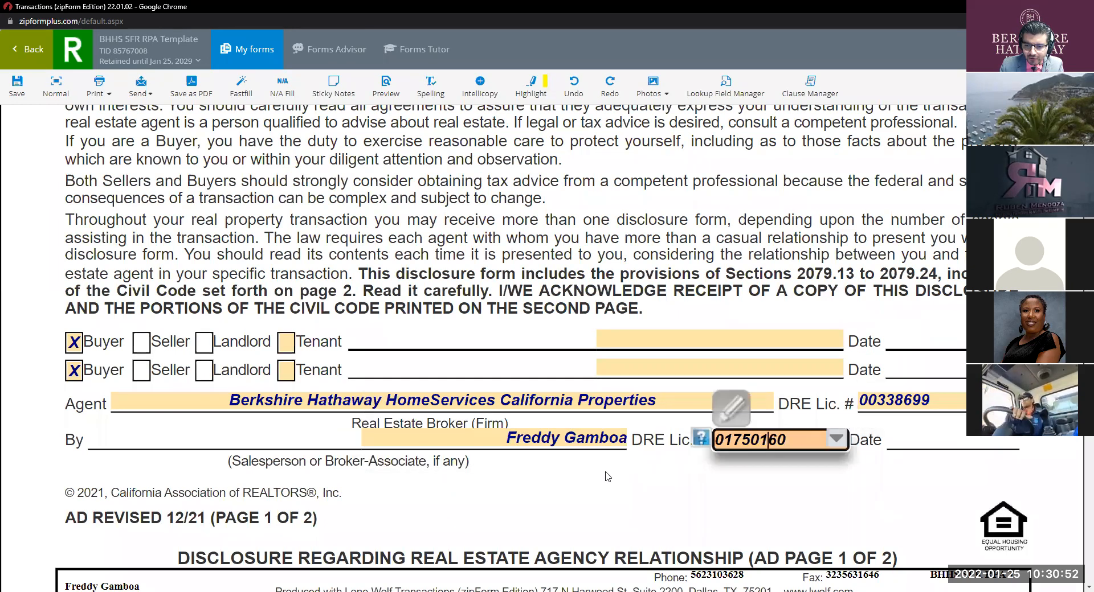
Step: Scroll past the PRBS and Wire Fraud Advisory forms to the RPA's offer section
{"action": "scroll", "coordinate": [608, 477], "scroll_direction": "down", "scroll_amount": 15}
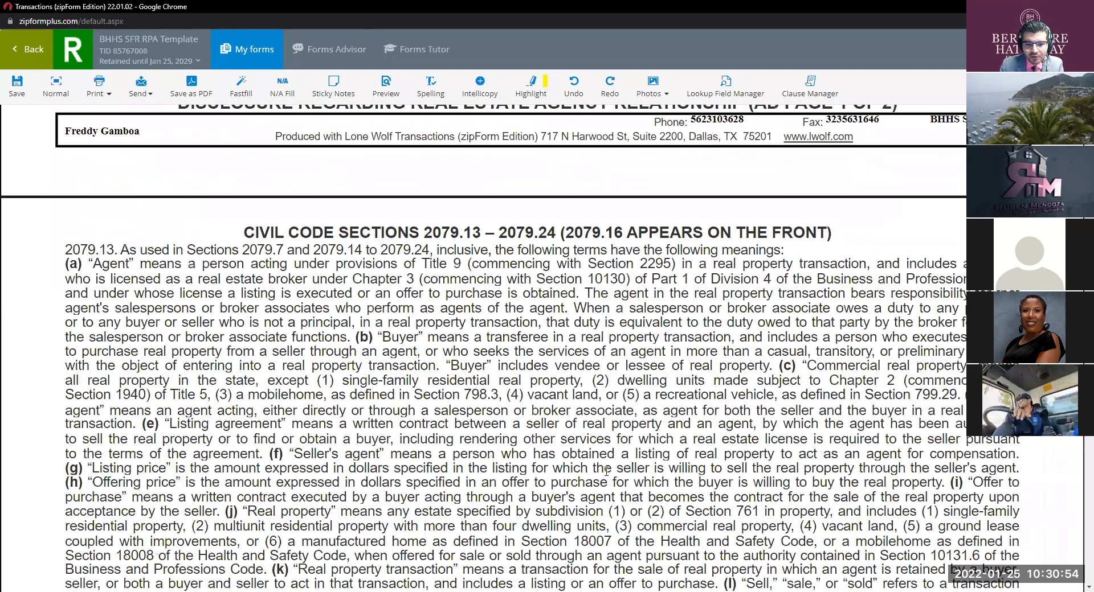
{"action": "scroll", "coordinate": [607, 470], "scroll_direction": "down", "scroll_amount": 5}
{"action": "scroll", "coordinate": [578, 458], "scroll_direction": "down", "scroll_amount": 16}
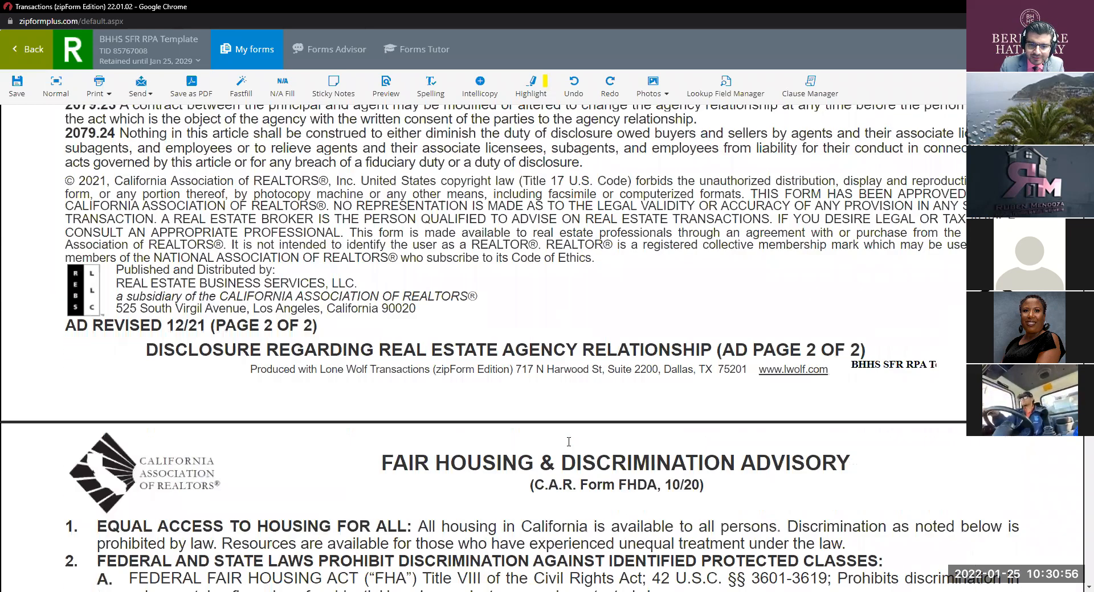
{"action": "scroll", "coordinate": [568, 441], "scroll_direction": "down", "scroll_amount": 15}
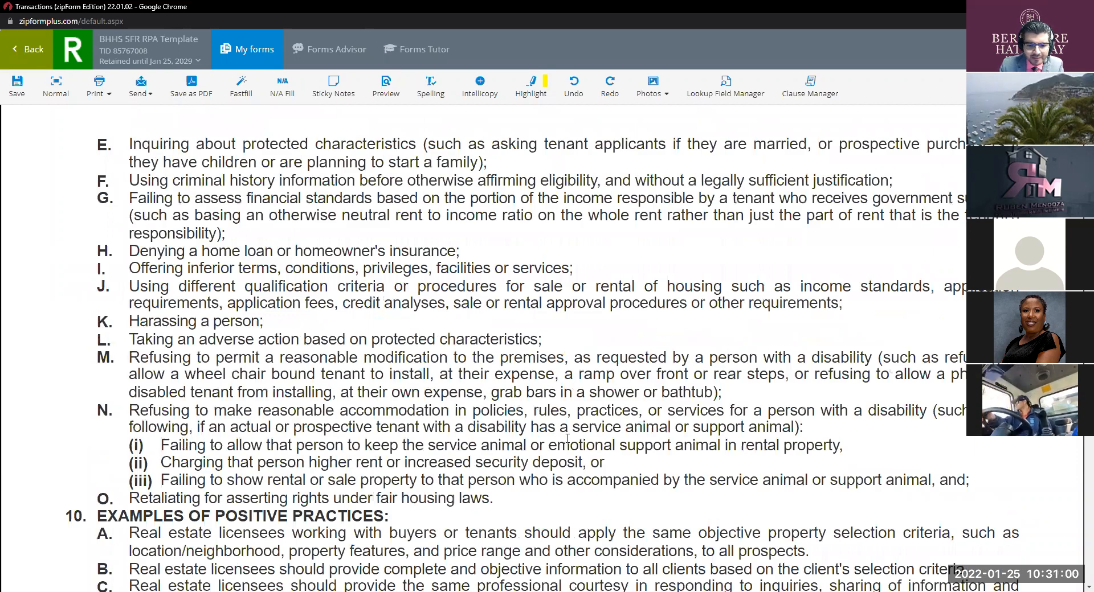
{"action": "scroll", "coordinate": [567, 443], "scroll_direction": "down", "scroll_amount": 12}
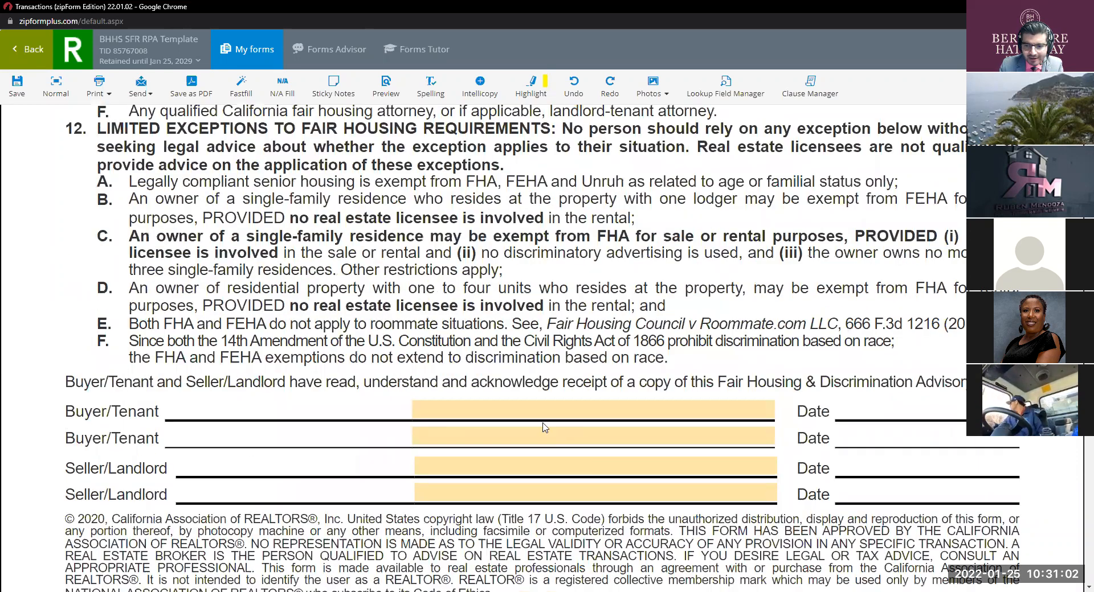
{"action": "scroll", "coordinate": [547, 412], "scroll_direction": "down", "scroll_amount": 8}
{"action": "scroll", "coordinate": [559, 412], "scroll_direction": "down", "scroll_amount": 10}
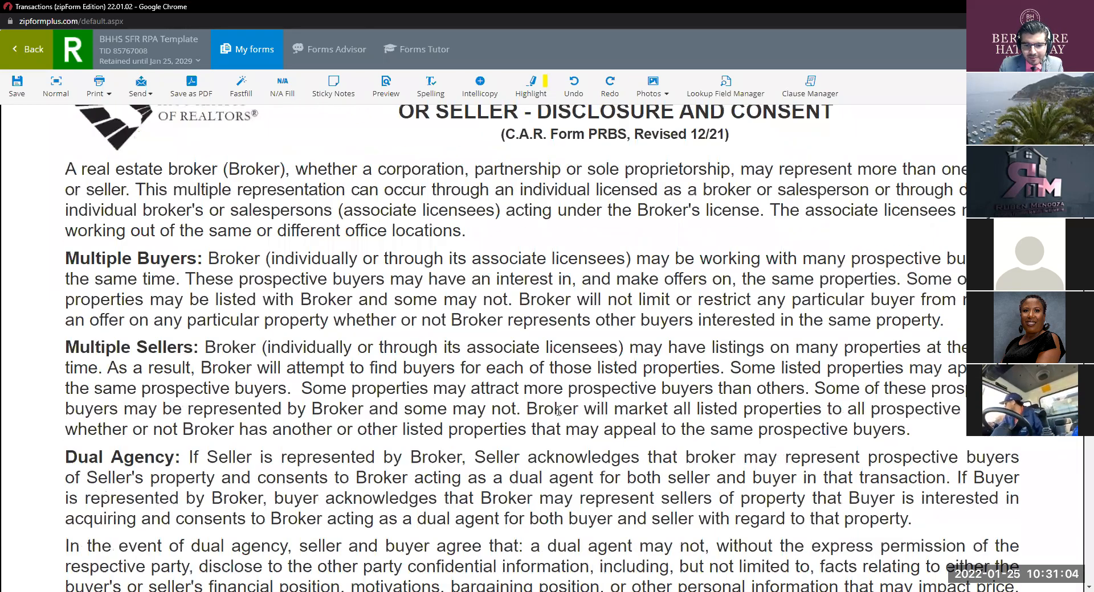
{"action": "scroll", "coordinate": [558, 411], "scroll_direction": "down", "scroll_amount": 1}
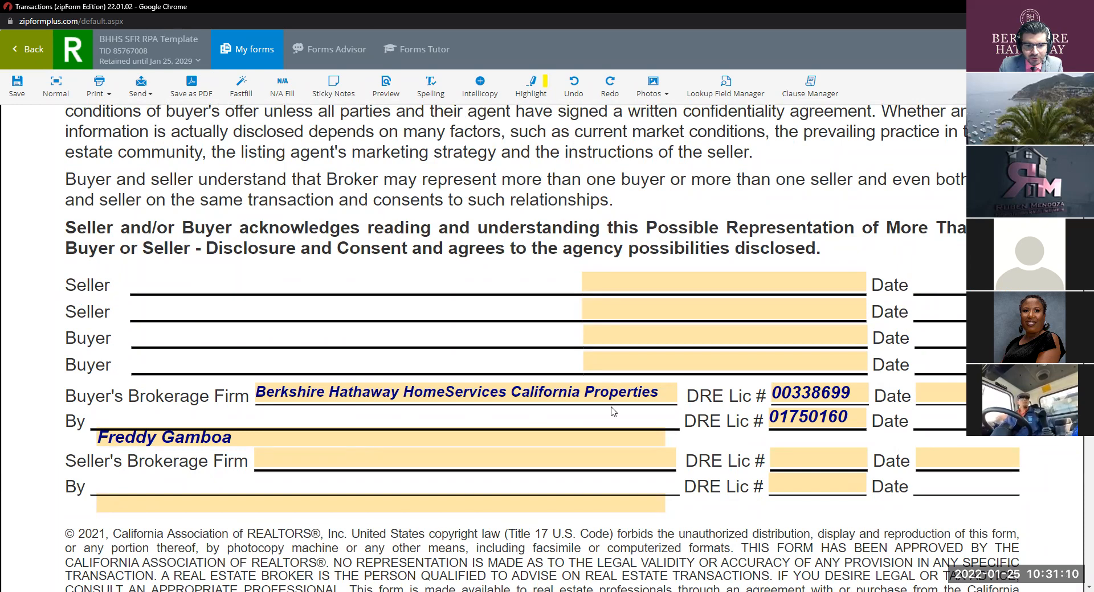
{"action": "scroll", "coordinate": [611, 412], "scroll_direction": "down", "scroll_amount": 12}
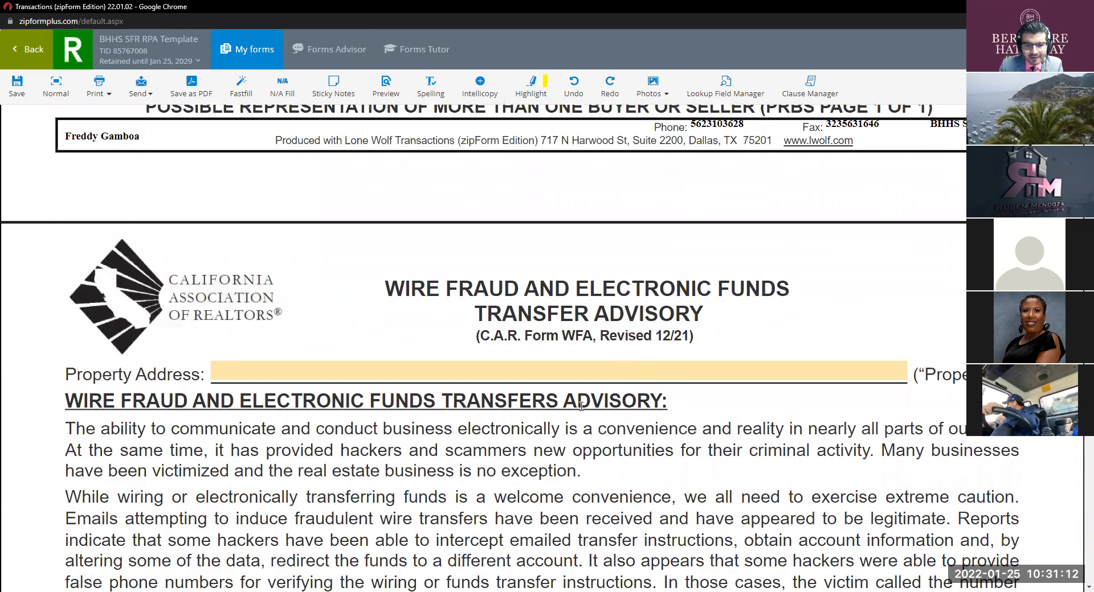
{"action": "scroll", "coordinate": [578, 443], "scroll_direction": "down", "scroll_amount": 8}
{"action": "scroll", "coordinate": [578, 443], "scroll_direction": "down", "scroll_amount": 12}
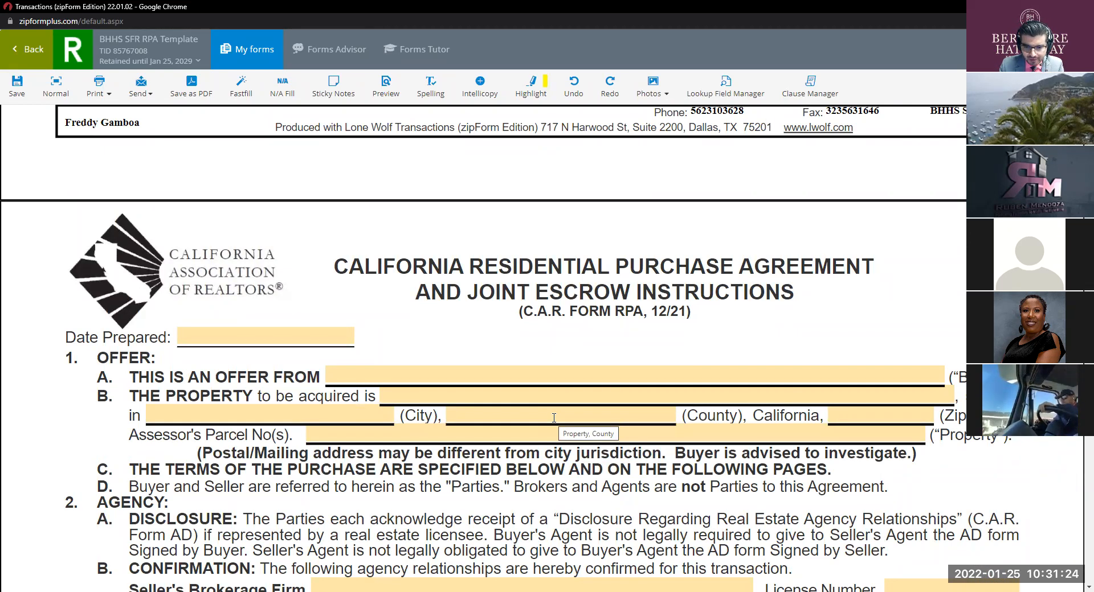
Step: In RPA section 2B, tick Buyer-only for the buyer's brokerage and Seller-only for the seller's brokerage
{"action": "scroll", "coordinate": [554, 417], "scroll_direction": "down", "scroll_amount": 2}
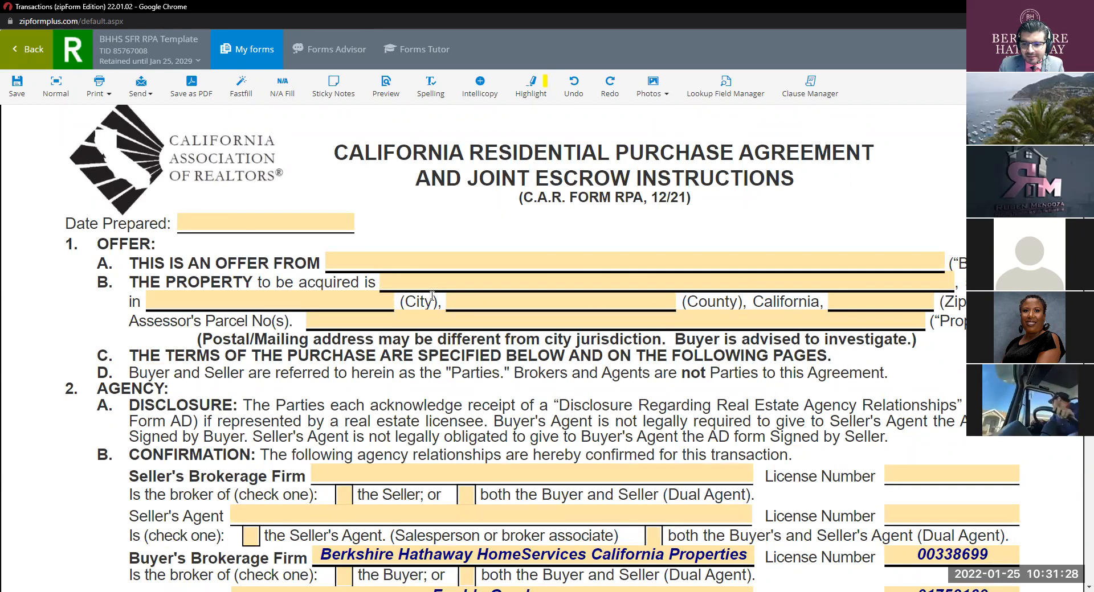
{"action": "scroll", "coordinate": [431, 296], "scroll_direction": "down", "scroll_amount": 3}
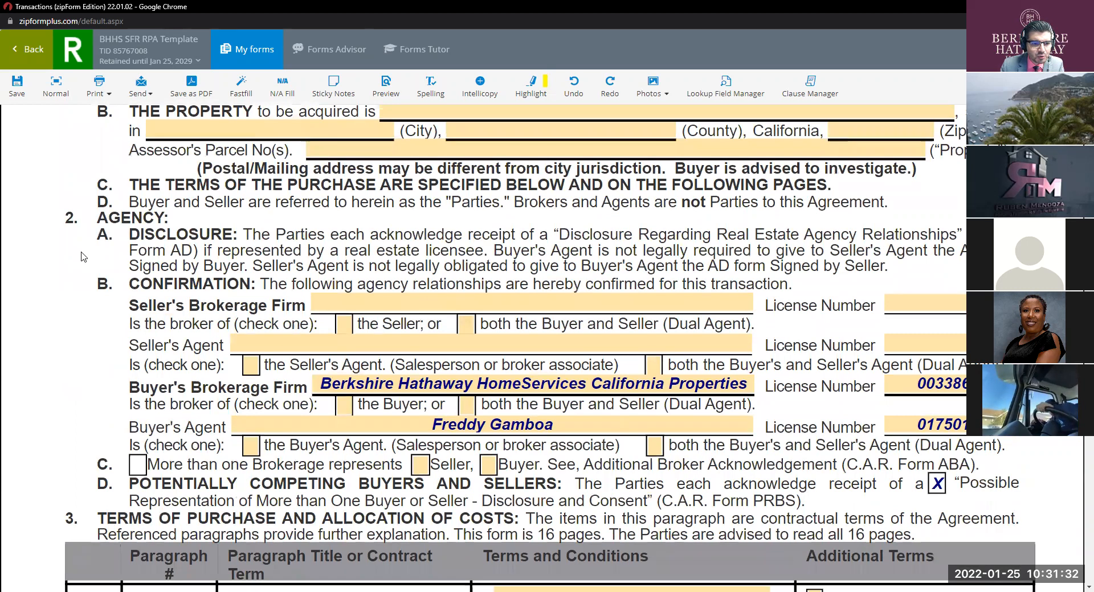
{"action": "left_click", "coordinate": [345, 405]}
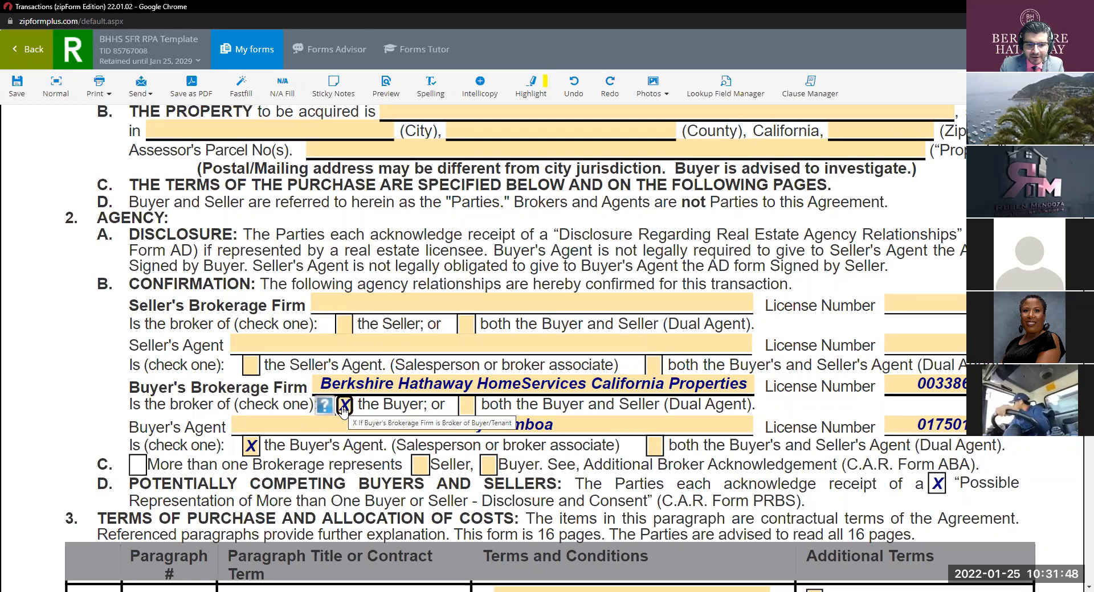
{"action": "left_click", "coordinate": [345, 325]}
{"action": "key", "text": "ctrl"}
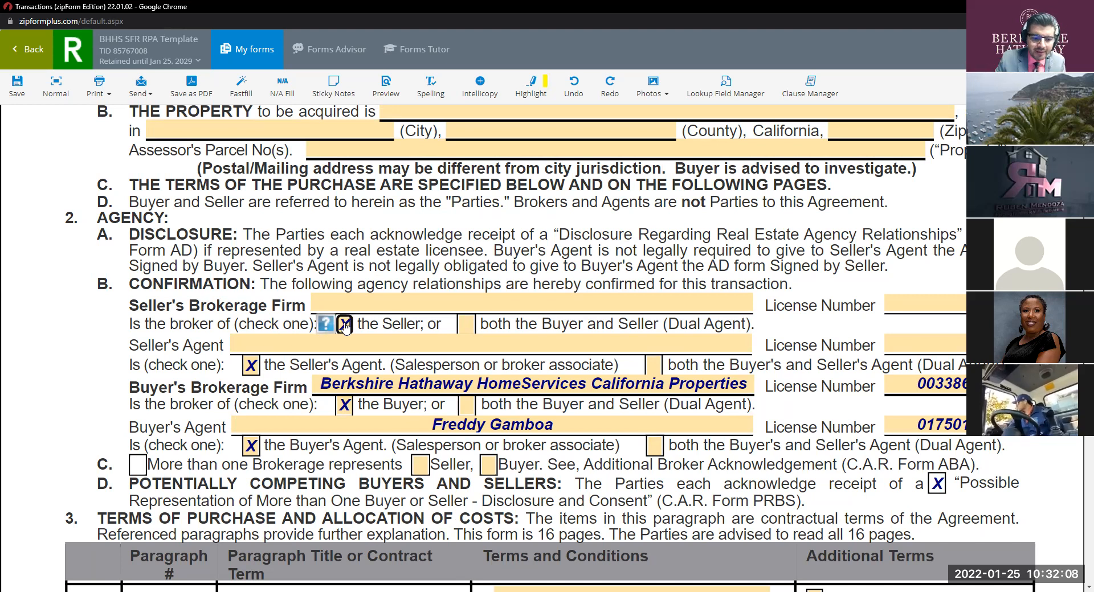
{"action": "left_click", "coordinate": [345, 325]}
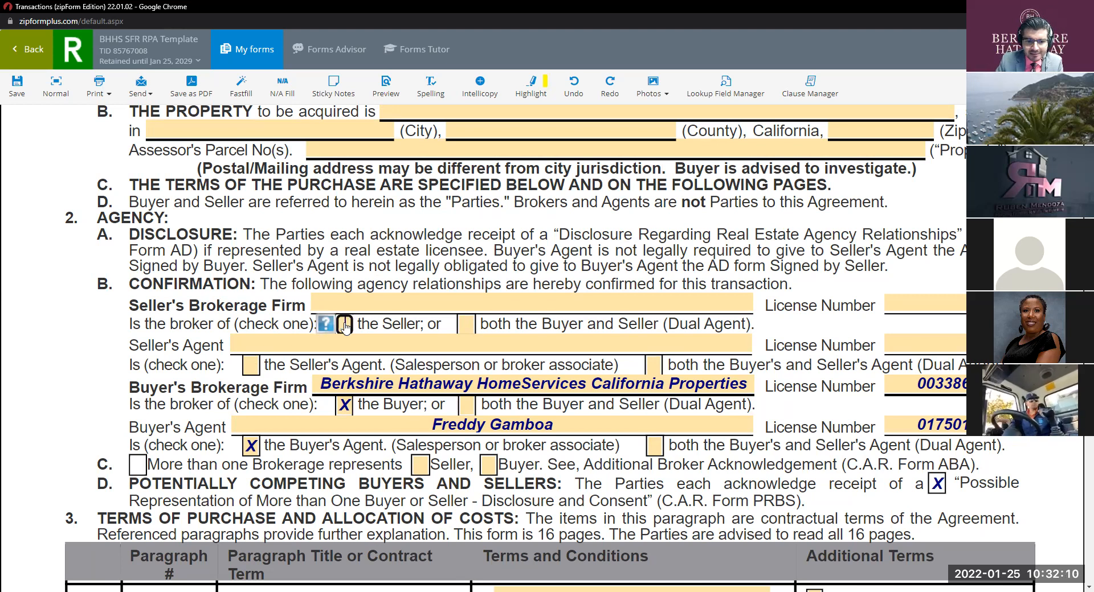
{"action": "left_click", "coordinate": [467, 325]}
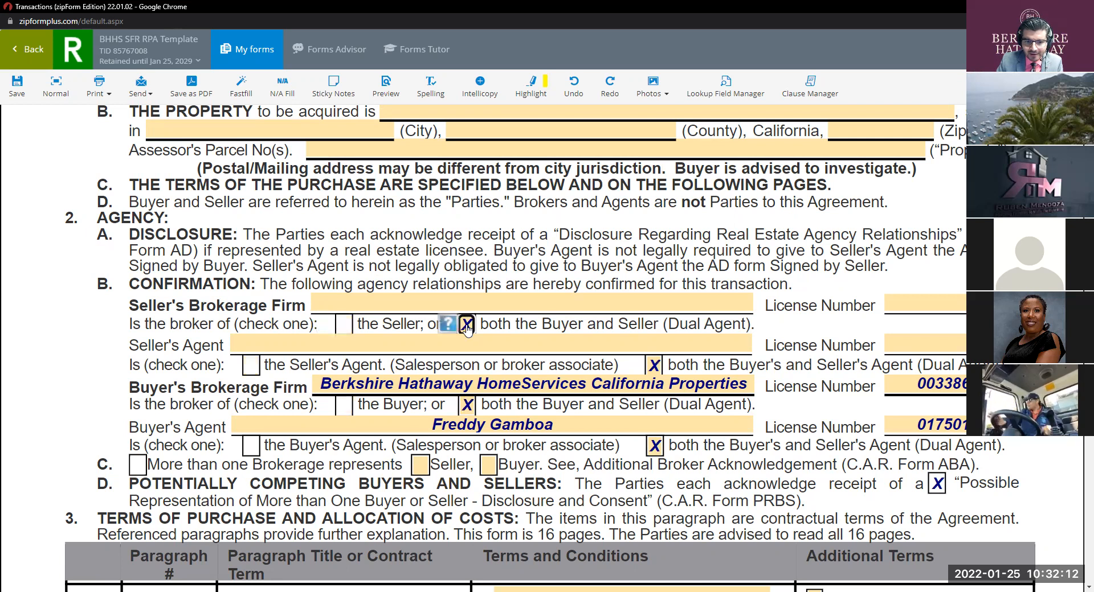
{"action": "left_click", "coordinate": [466, 324]}
{"action": "left_click", "coordinate": [344, 325]}
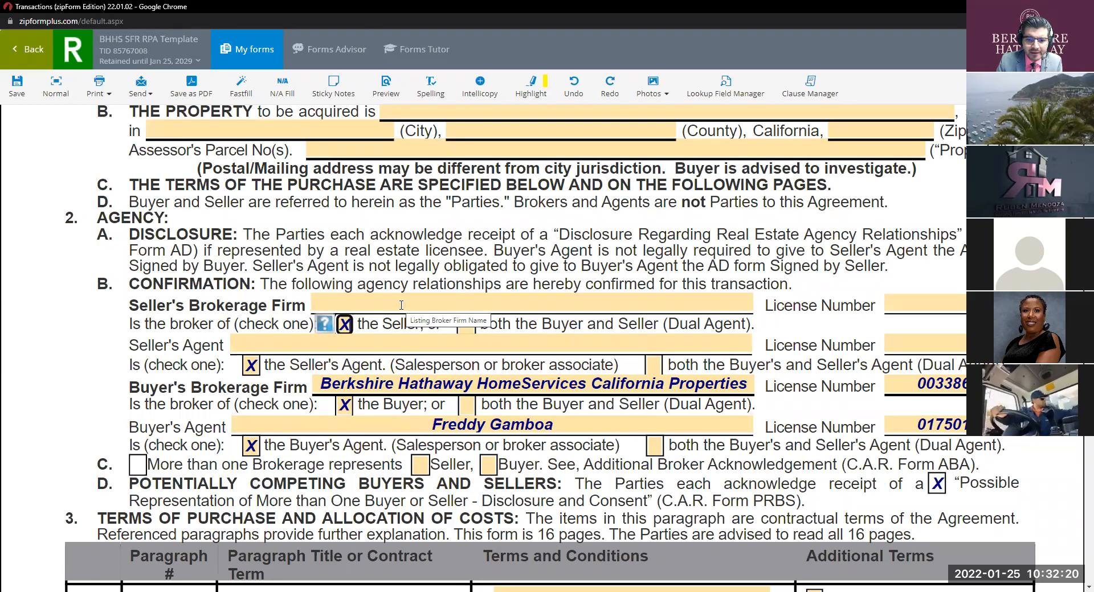
{"action": "scroll", "coordinate": [472, 305], "scroll_direction": "up", "scroll_amount": 2}
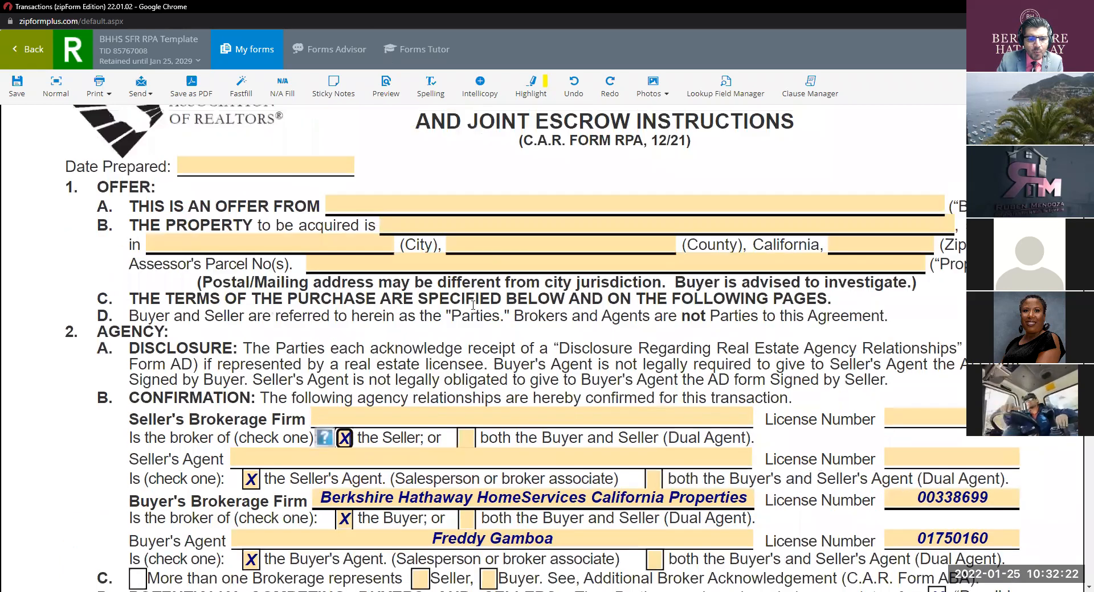
{"action": "scroll", "coordinate": [654, 341], "scroll_direction": "down", "scroll_amount": 2}
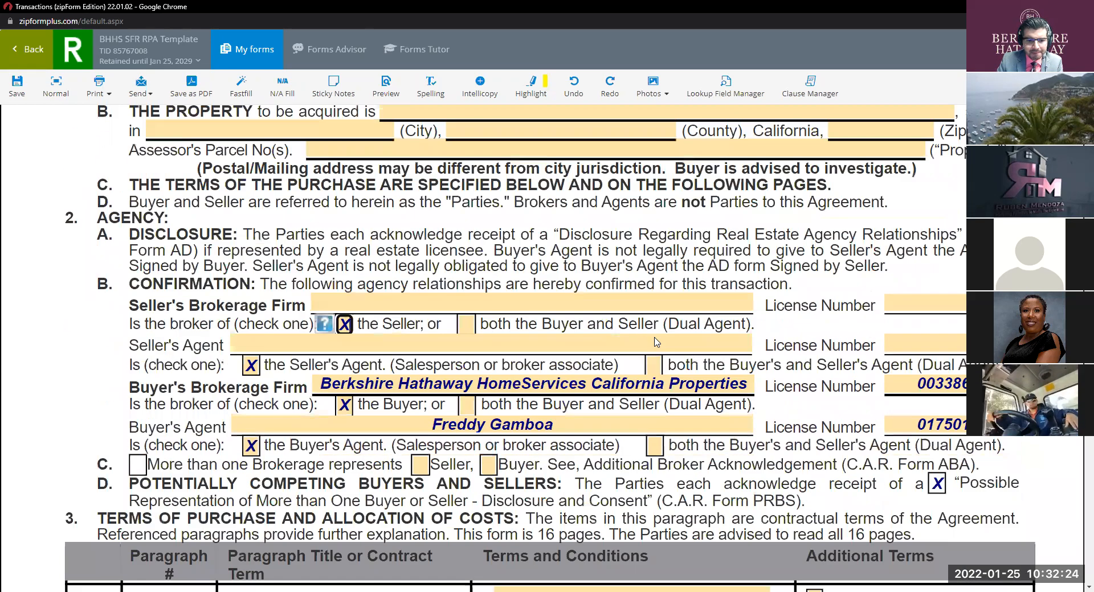
{"action": "scroll", "coordinate": [581, 296], "scroll_direction": "up", "scroll_amount": 2}
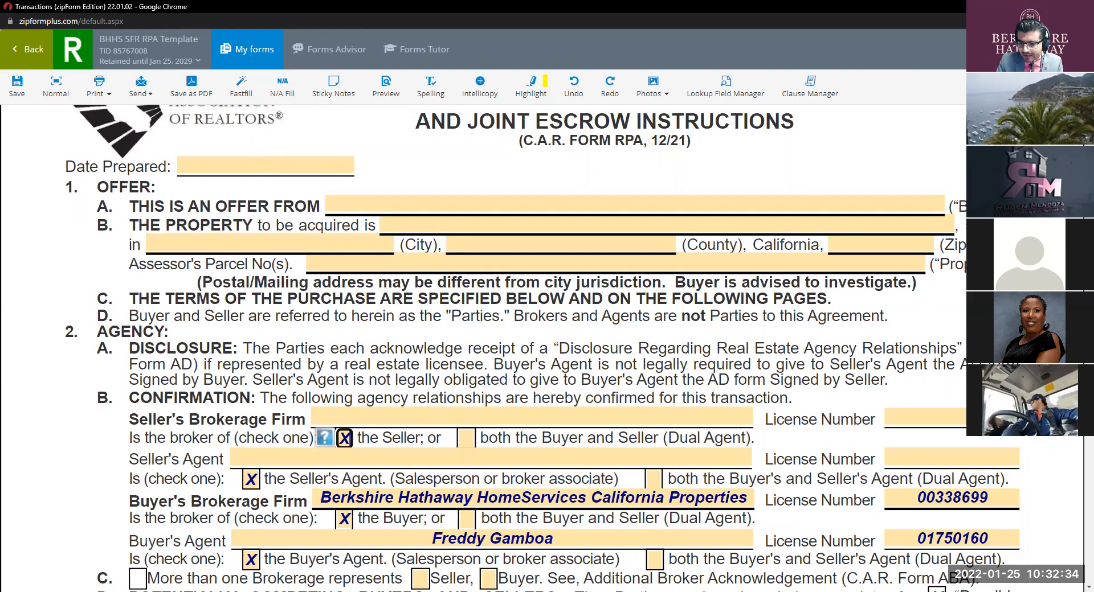
{"action": "left_click", "coordinate": [282, 172]}
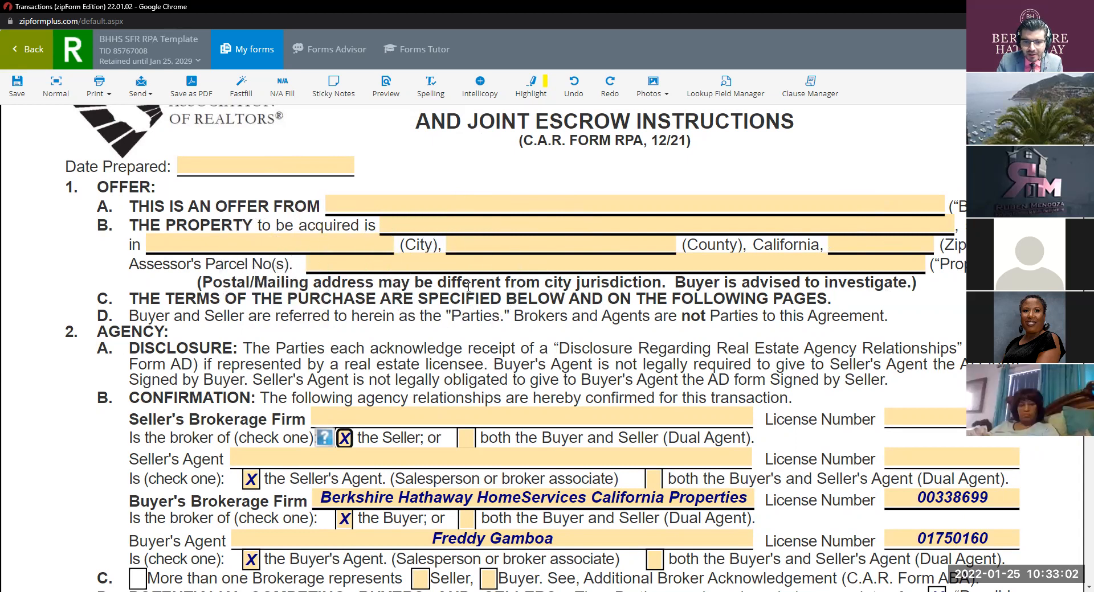
{"action": "scroll", "coordinate": [865, 290], "scroll_direction": "down", "scroll_amount": 3}
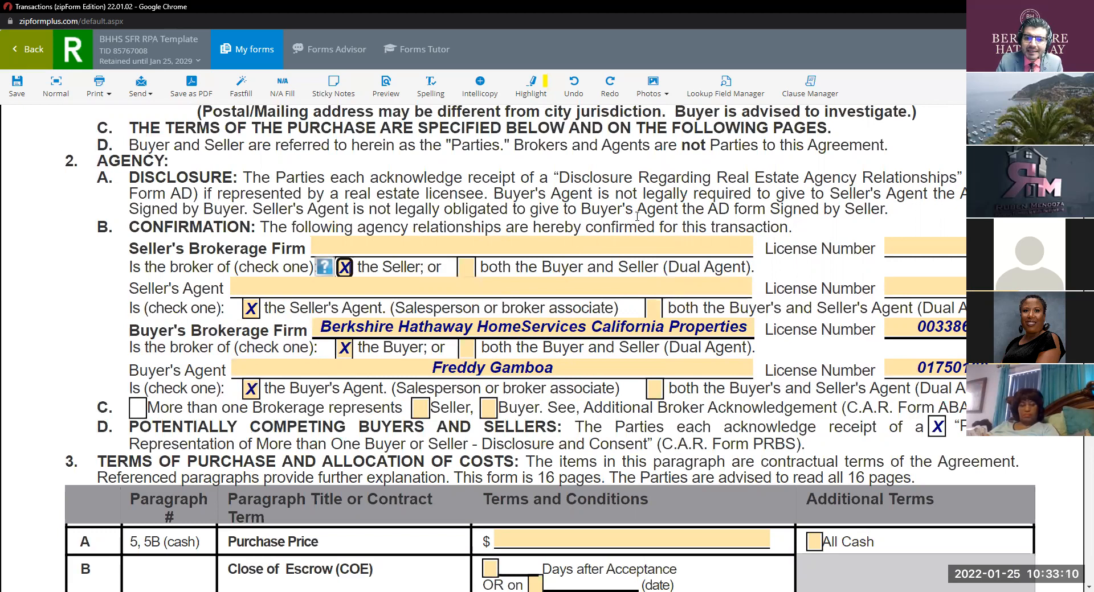
{"action": "key", "text": "ctrl"}
{"action": "key", "text": "ctrl"}
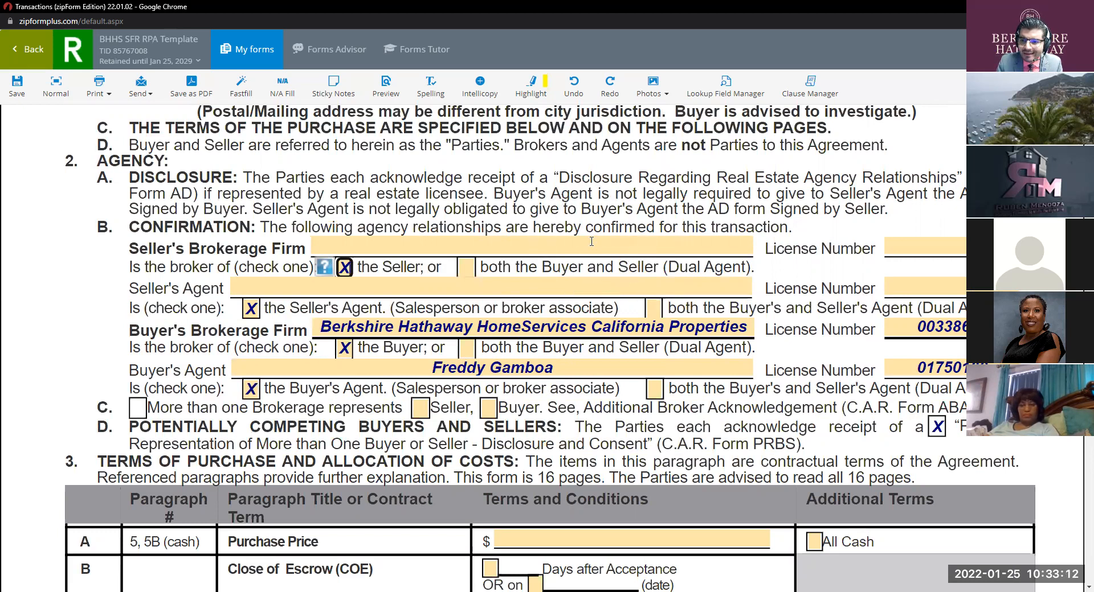
{"action": "key", "text": "ctrl"}
{"action": "key", "text": "ctrl"}
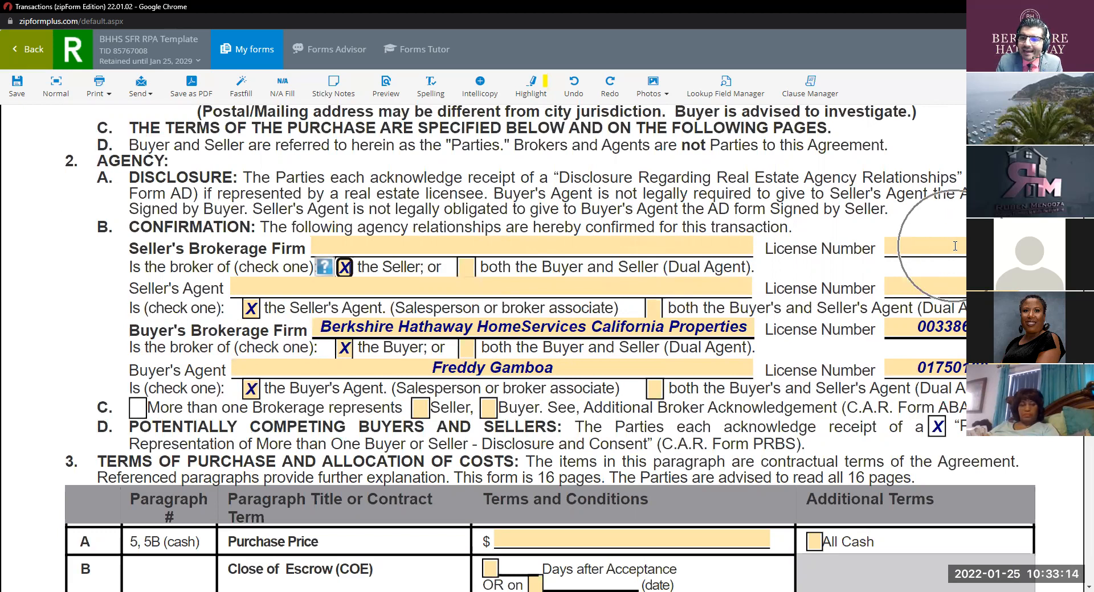
{"action": "key", "text": "ctrl"}
{"action": "key", "text": "ctrl"}
{"action": "key", "text": "ctrl"}
{"action": "key", "text": "ctrl"}
{"action": "key", "text": "ctrl"}
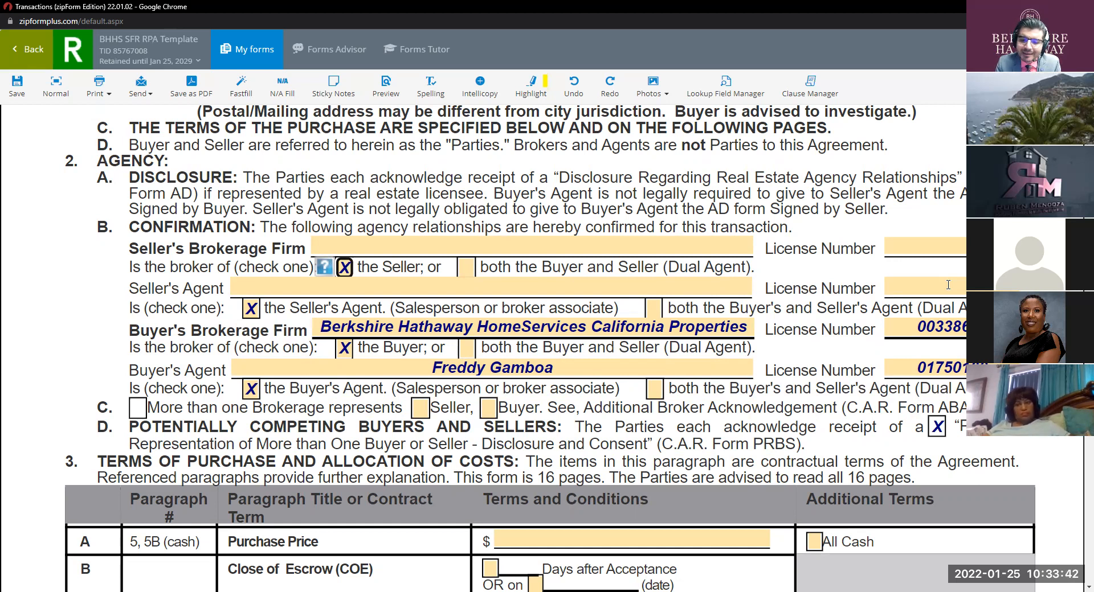
{"action": "key", "text": "ctrl"}
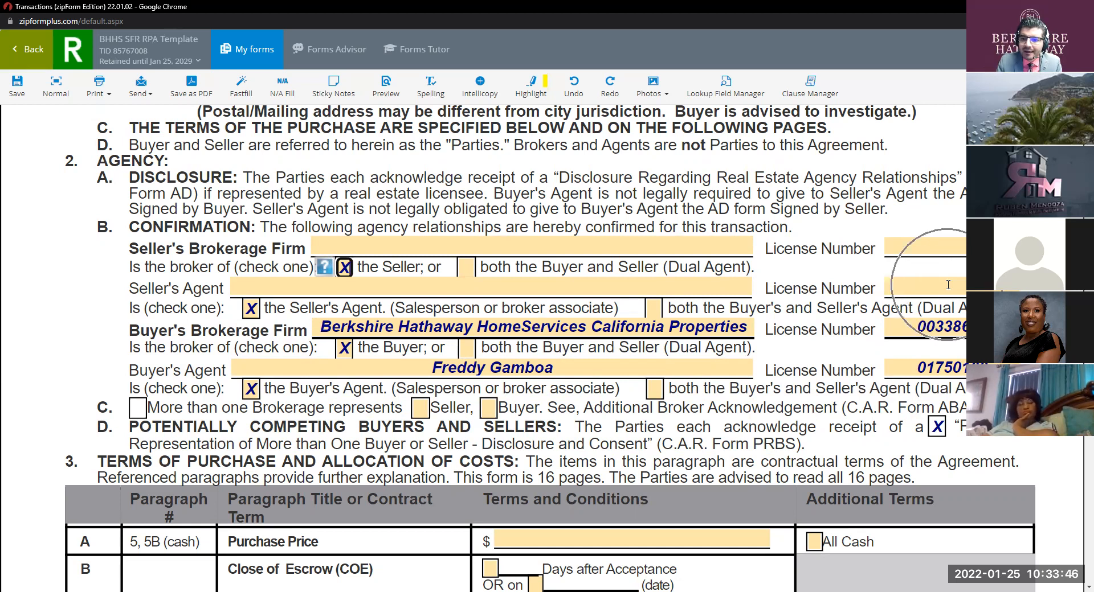
{"action": "key", "text": "ctrl"}
{"action": "key", "text": "ctrl"}
{"action": "key", "text": "ctrl"}
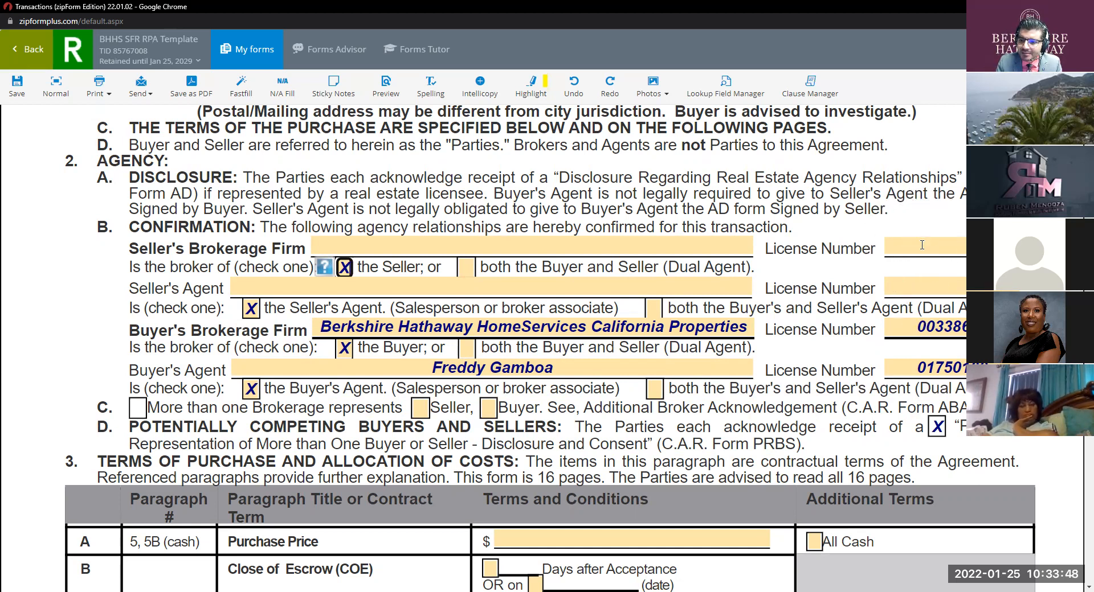
{"action": "key", "text": "ctrl"}
{"action": "key", "text": "ctrl"}
{"action": "key", "text": "ctrl"}
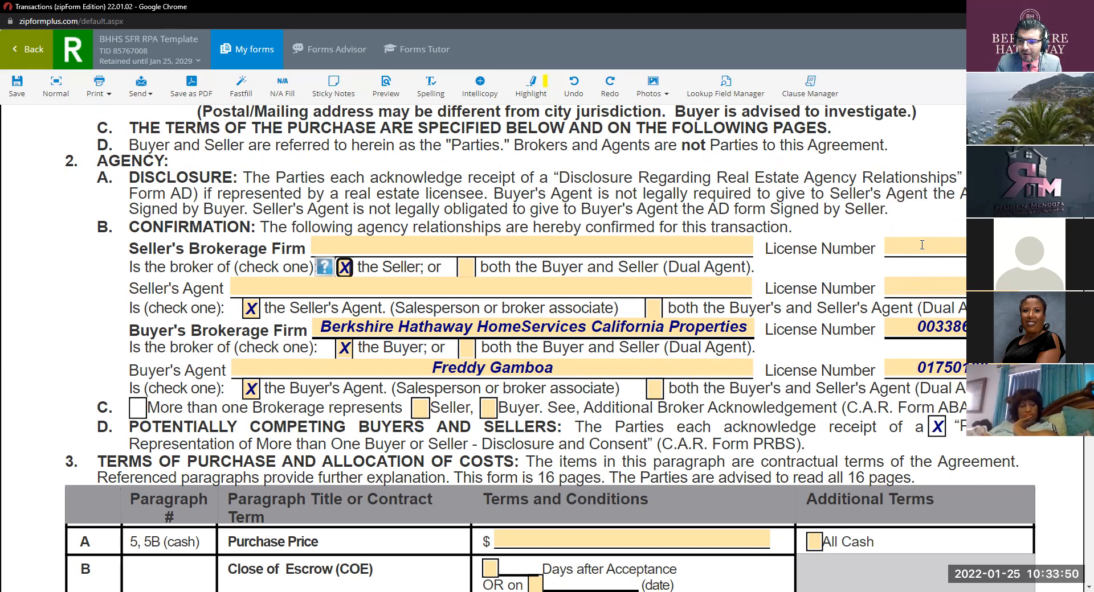
{"action": "key", "text": "ctrl"}
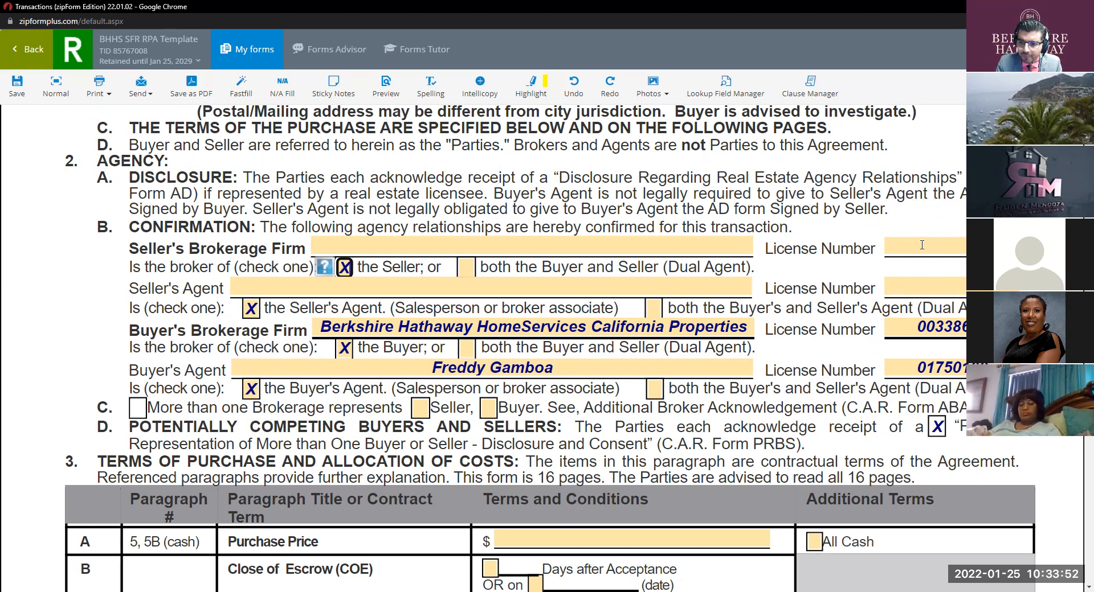
{"action": "key", "text": "ctrl"}
{"action": "key", "text": "ctrl"}
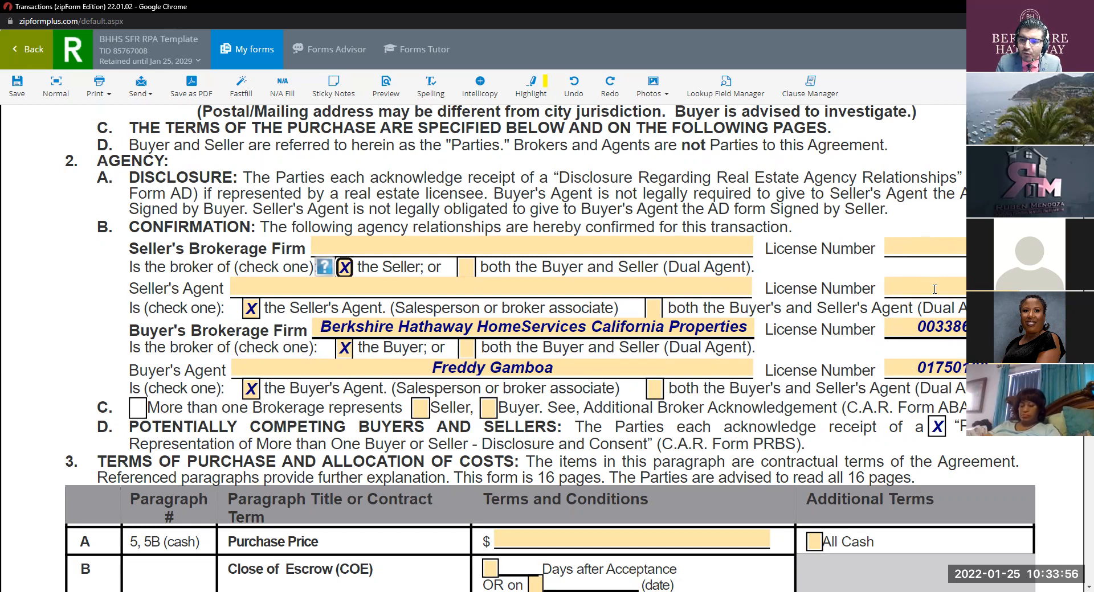
{"action": "key", "text": "ctrl"}
{"action": "key", "text": "ctrl"}
{"action": "key", "text": "ctrl"}
{"action": "key", "text": "ctrl"}
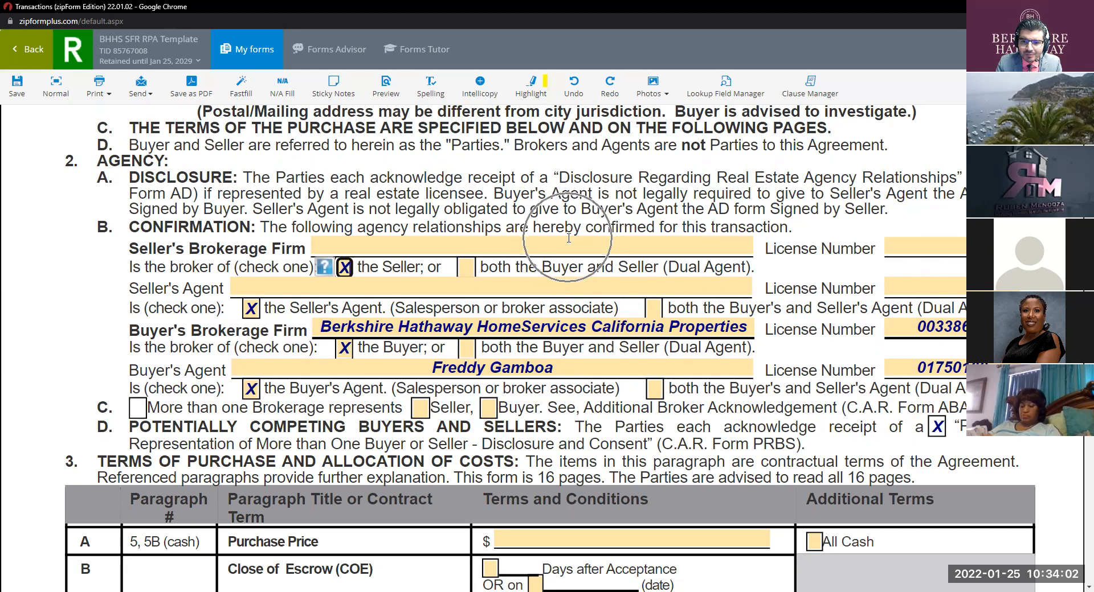
{"action": "key", "text": "ctrl"}
{"action": "key", "text": "ctrl"}
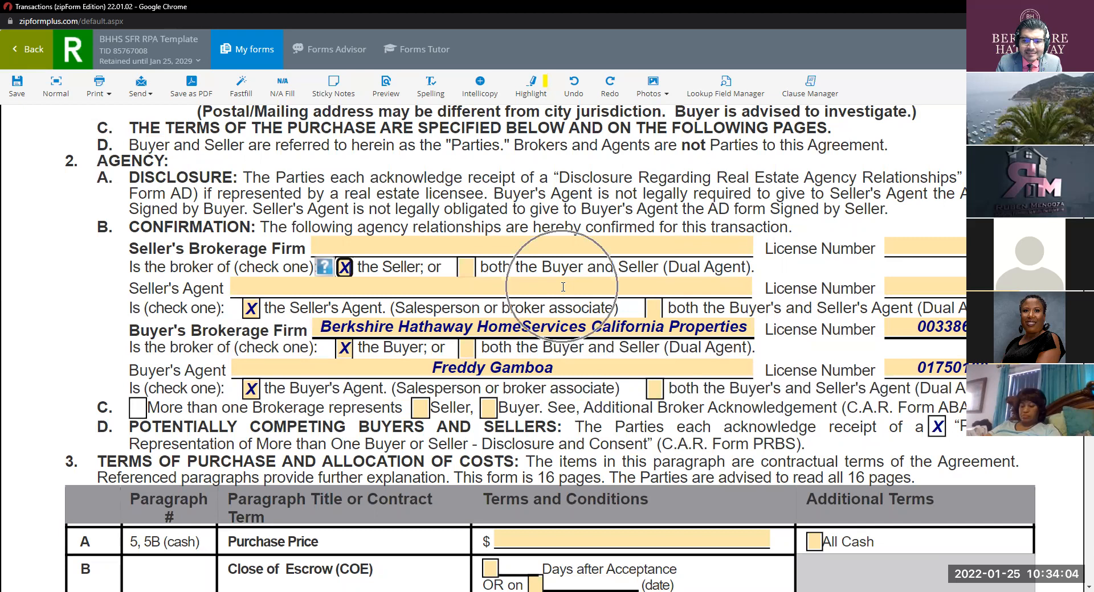
{"action": "key", "text": "ctrl"}
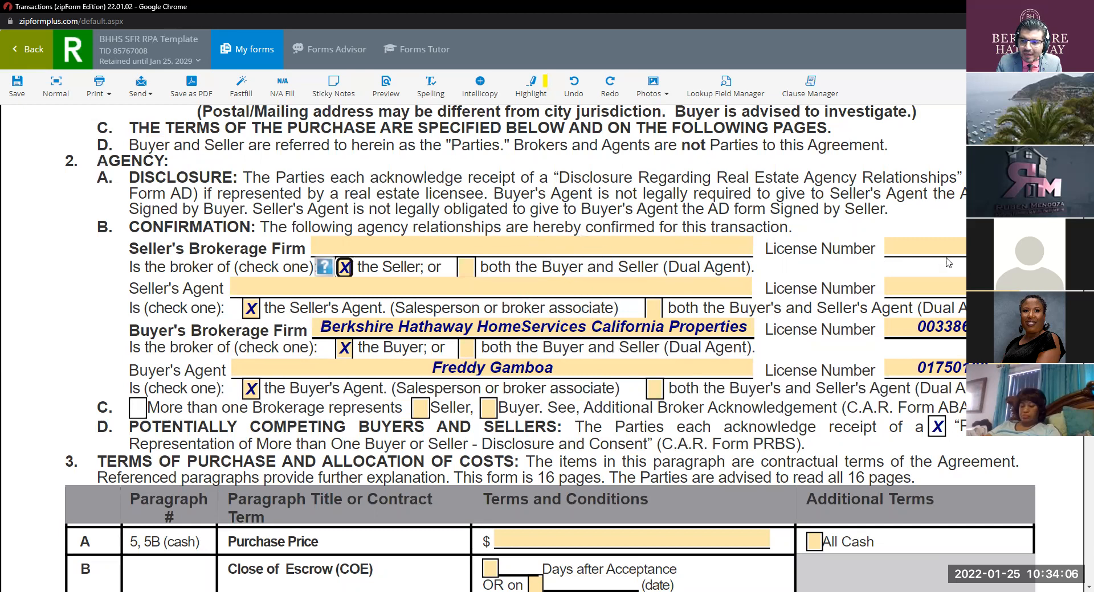
{"action": "key", "text": "ctrl"}
{"action": "key", "text": "ctrl"}
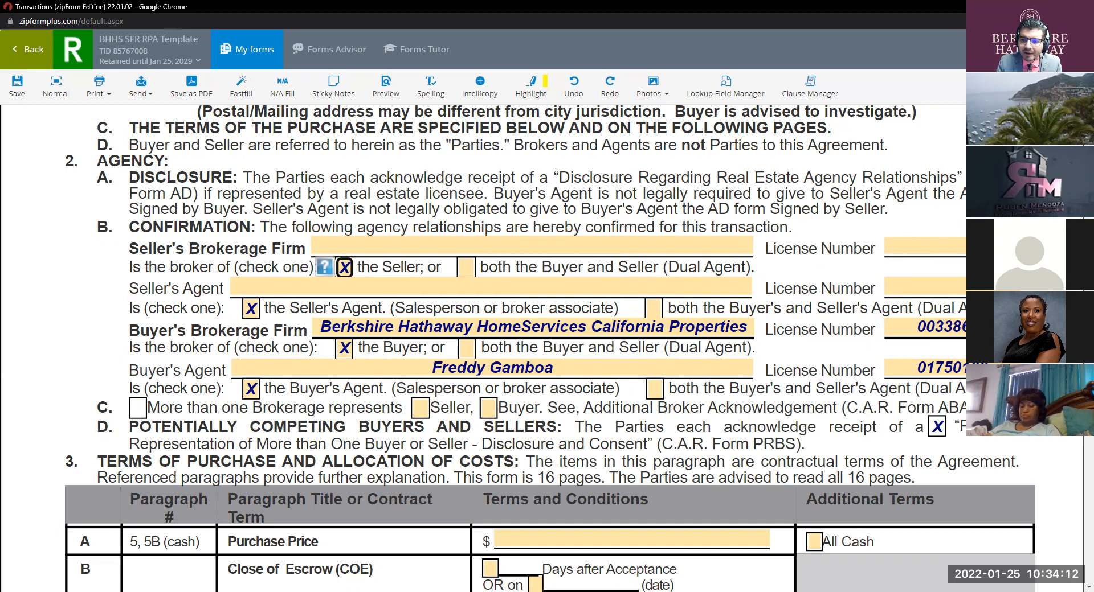
{"action": "key", "text": "ctrl"}
{"action": "scroll", "coordinate": [929, 239], "scroll_direction": "down", "scroll_amount": 3}
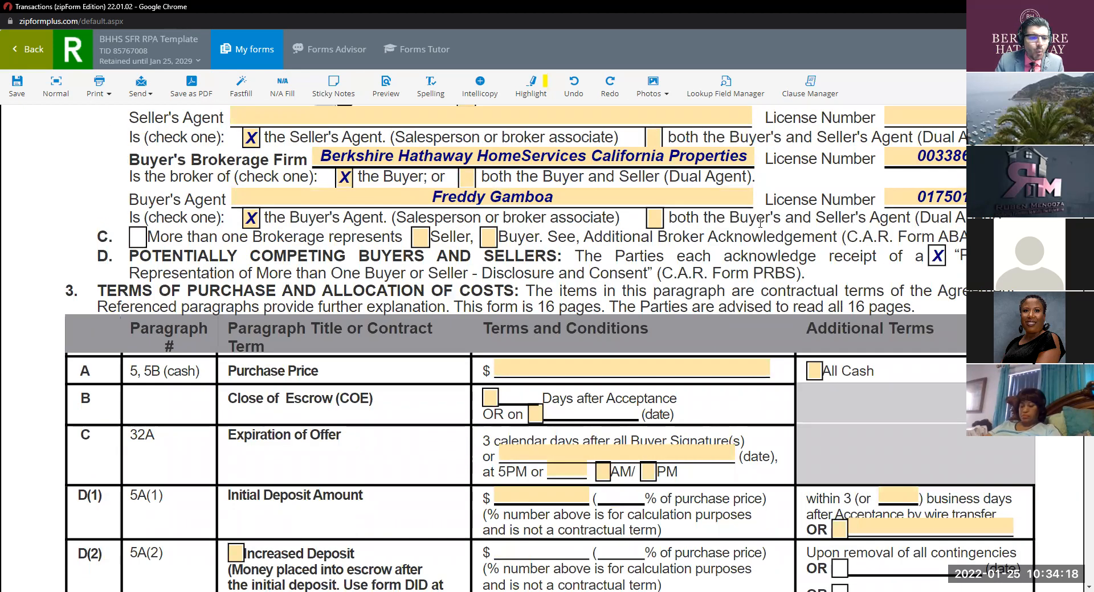
{"action": "left_click", "coordinate": [384, 221]}
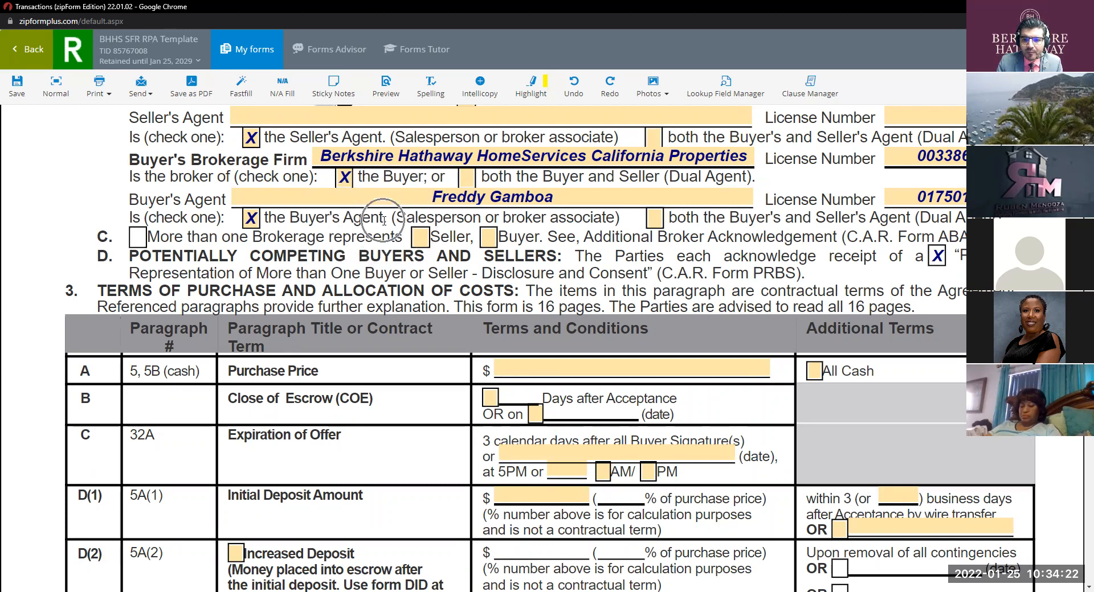
{"action": "key", "text": "ctrl"}
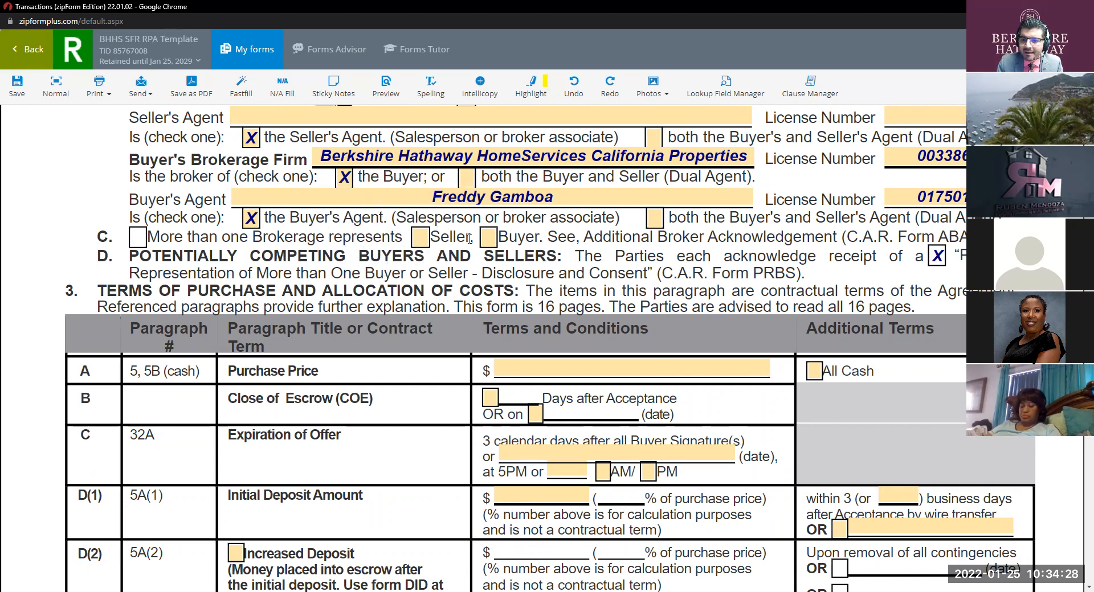
{"action": "key", "text": "ctrl"}
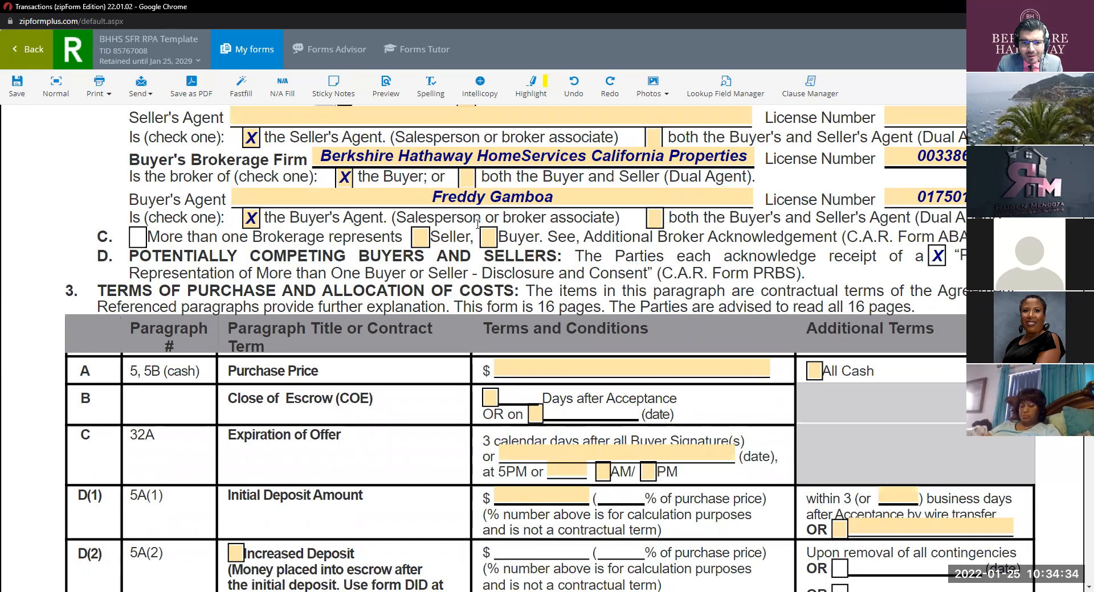
{"action": "key", "text": "ctrl"}
{"action": "key", "text": "ctrl"}
{"action": "key", "text": "ctrl"}
{"action": "key", "text": "ctrl"}
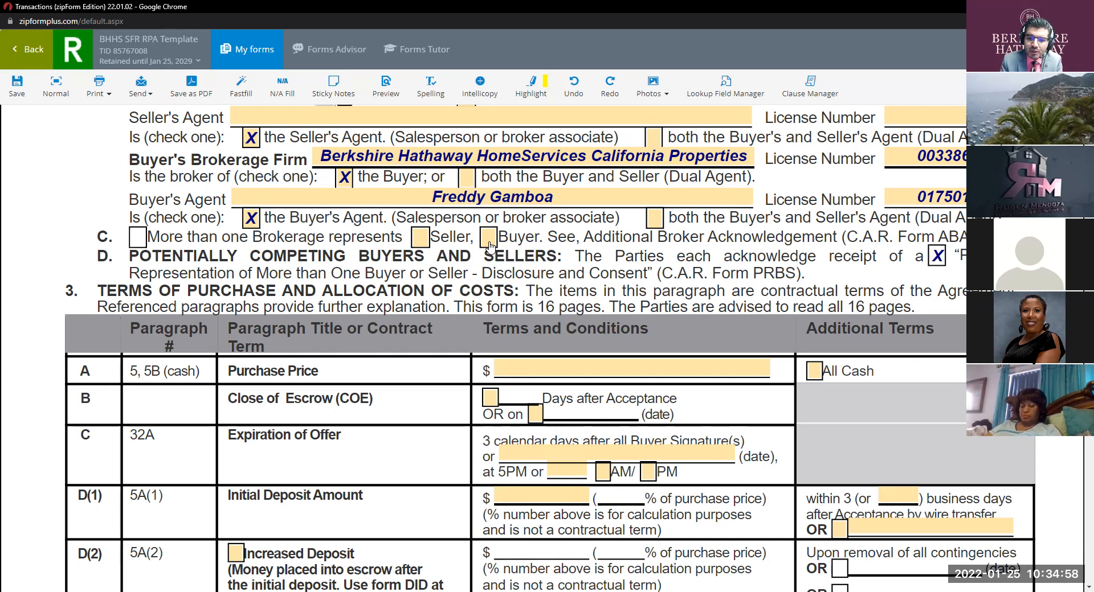
{"action": "left_click", "coordinate": [489, 244]}
{"action": "left_click", "coordinate": [489, 244]}
{"action": "left_click", "coordinate": [489, 244]}
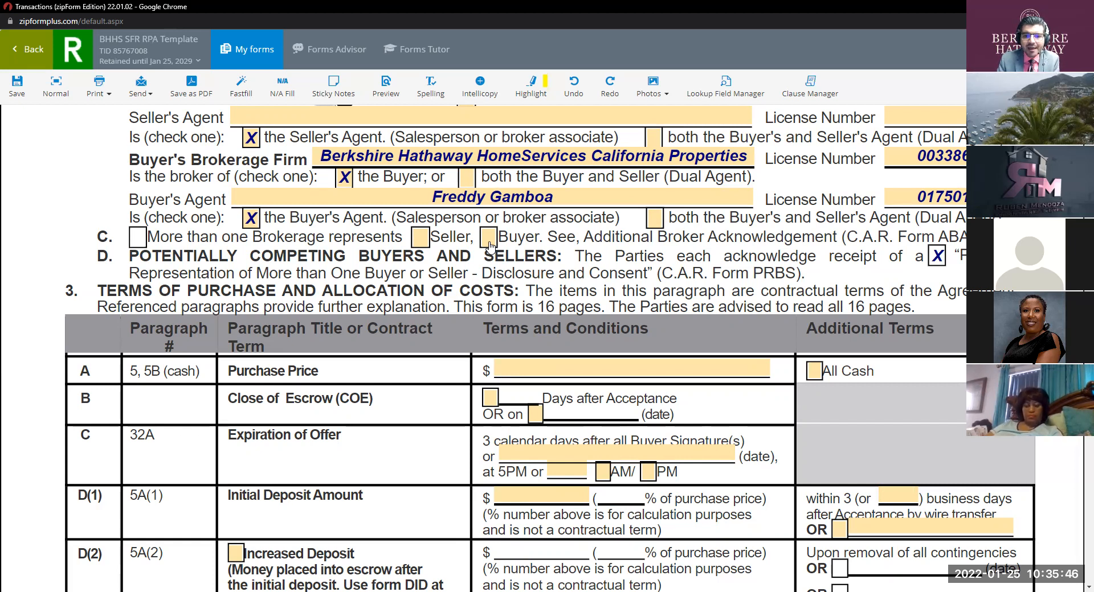
{"action": "key", "text": "ctrl"}
{"action": "key", "text": "ctrl"}
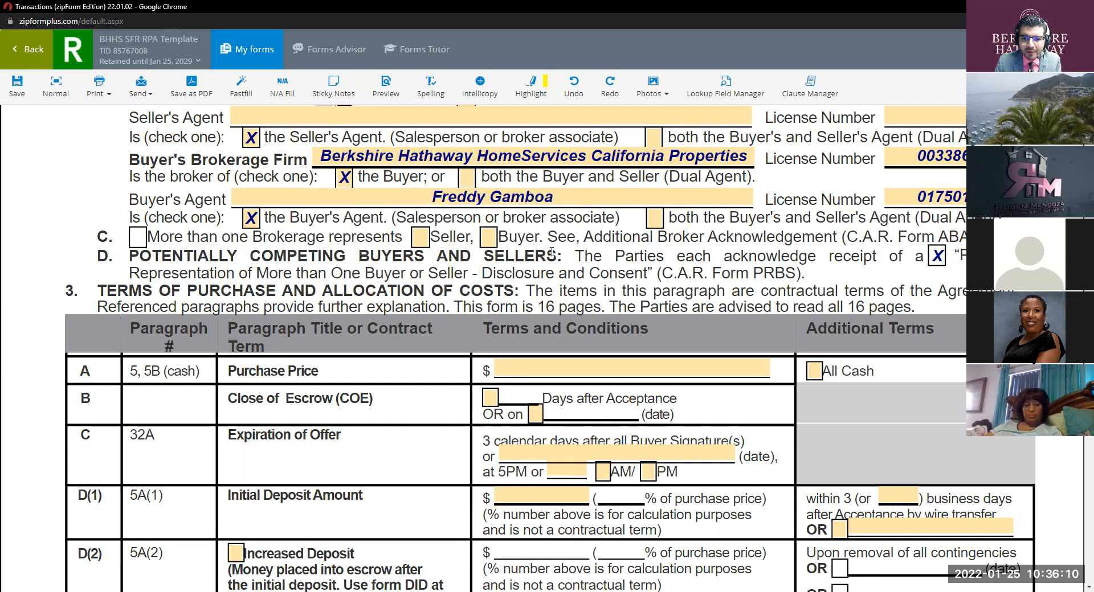
{"action": "scroll", "coordinate": [551, 253], "scroll_direction": "down", "scroll_amount": 2}
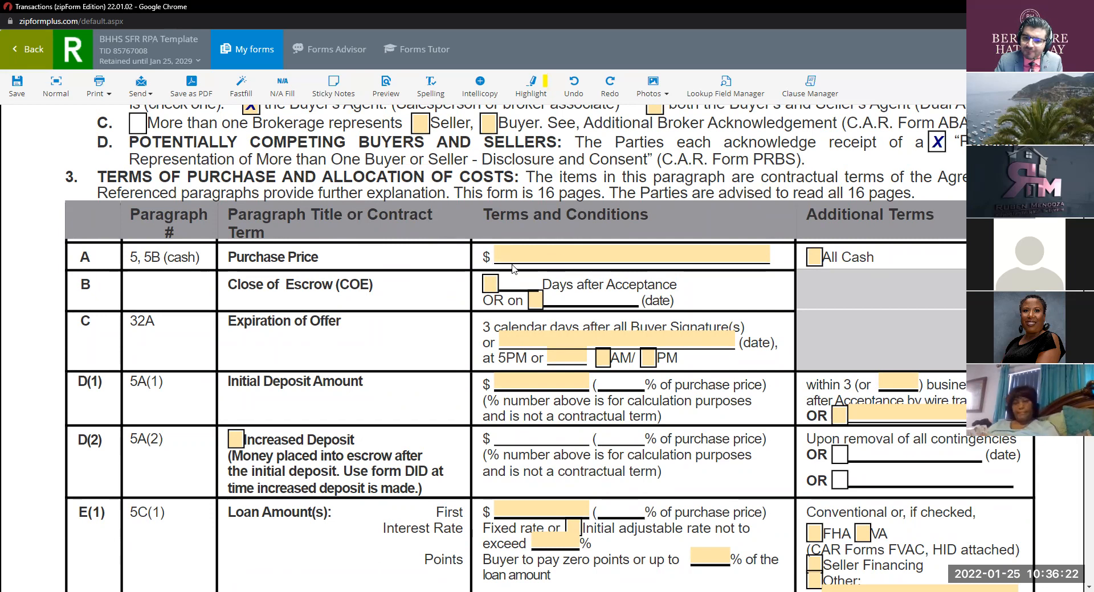
Step: Enter 30 in the Close of Escrow Days field so it reads 30 days after acceptance
{"action": "scroll", "coordinate": [588, 276], "scroll_direction": "up", "scroll_amount": 7}
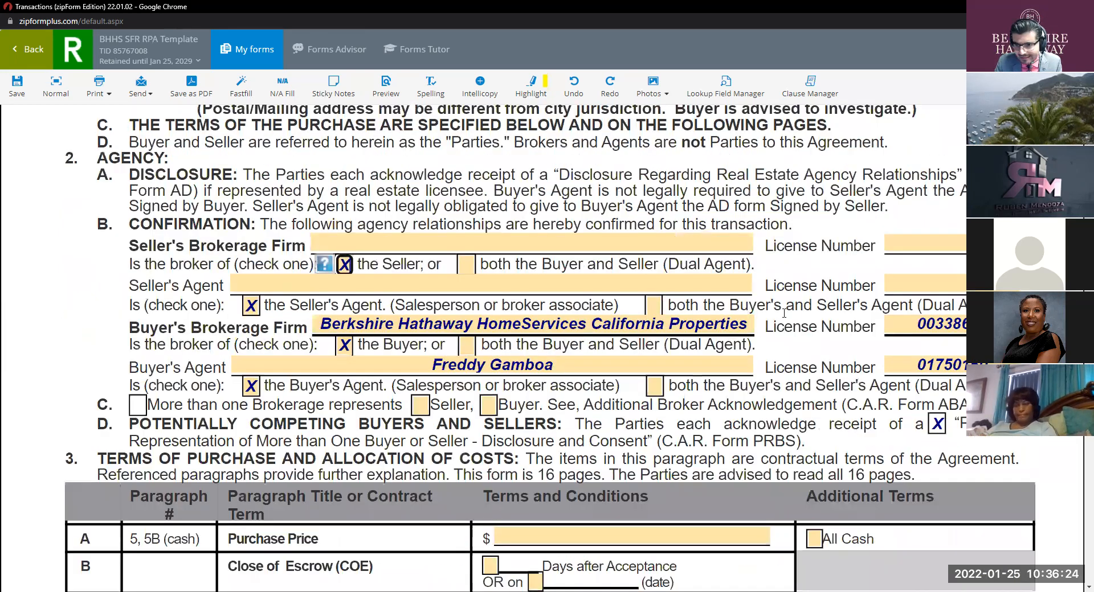
{"action": "scroll", "coordinate": [717, 320], "scroll_direction": "down", "scroll_amount": 8}
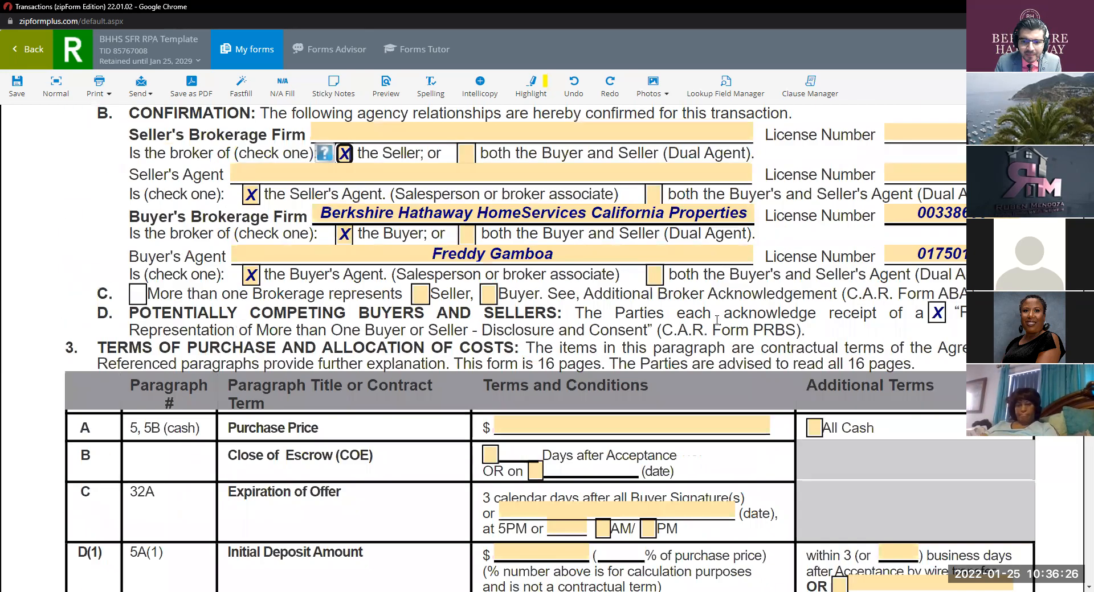
{"action": "key", "text": "ctrl"}
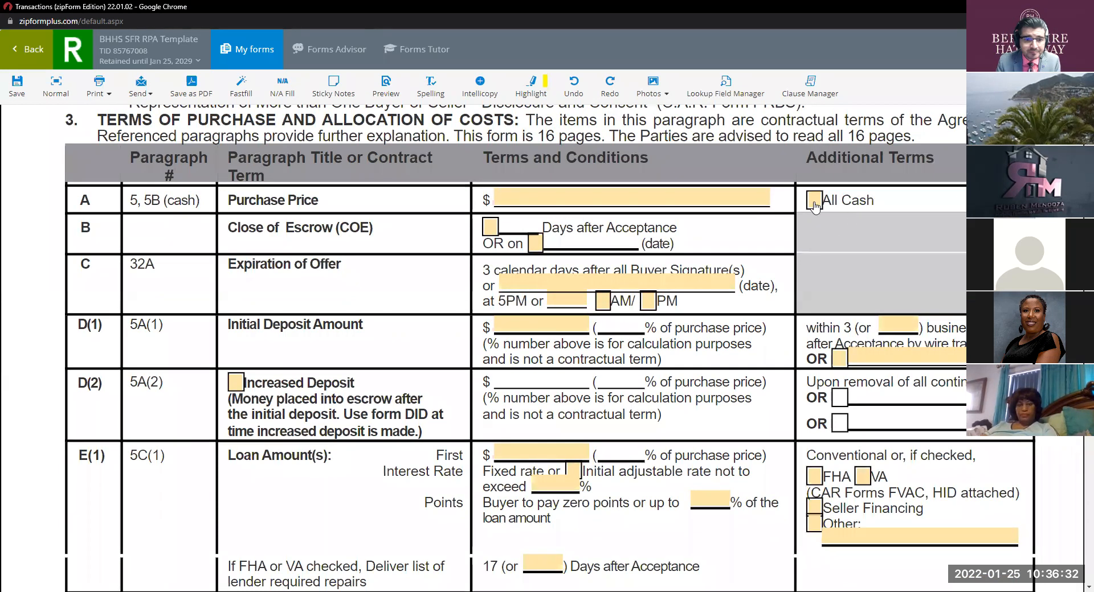
{"action": "left_click", "coordinate": [491, 227]}
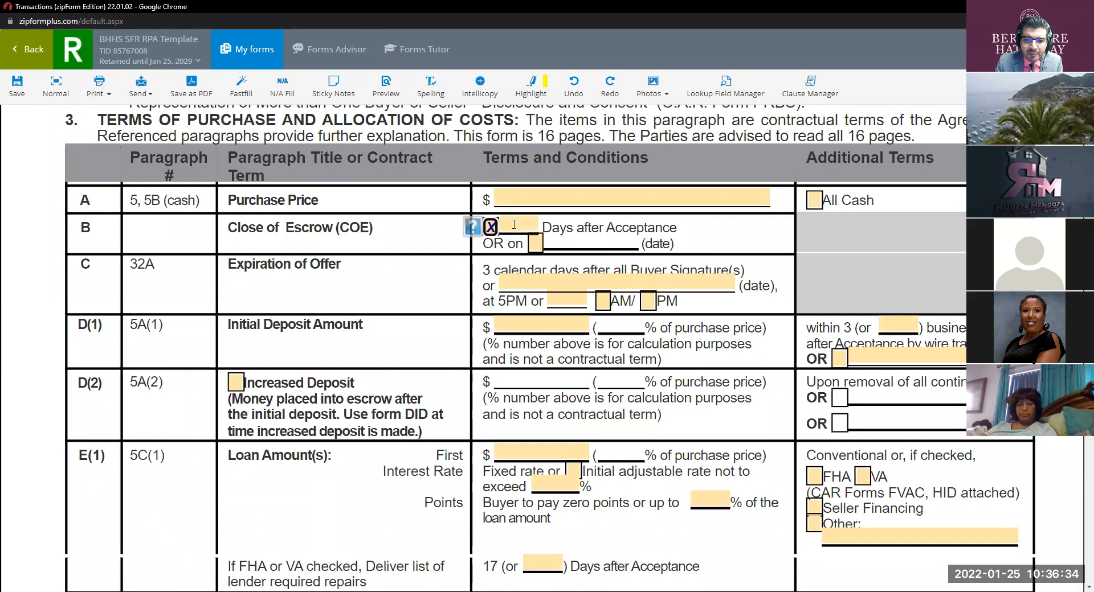
{"action": "type", "text": "30"}
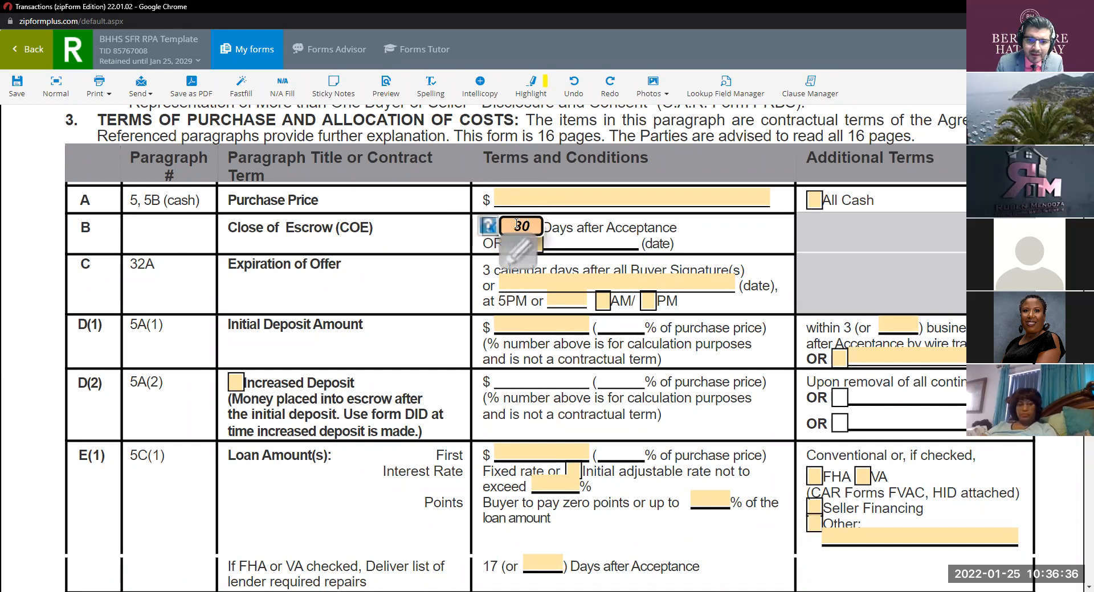
{"action": "left_click", "coordinate": [452, 231]}
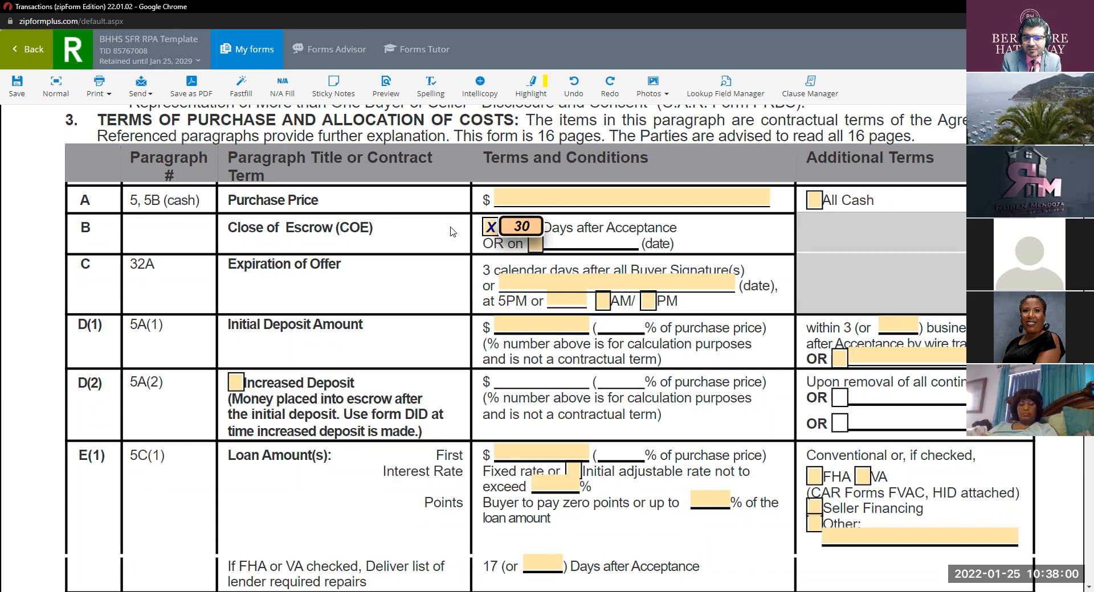
{"action": "left_click", "coordinate": [530, 247]}
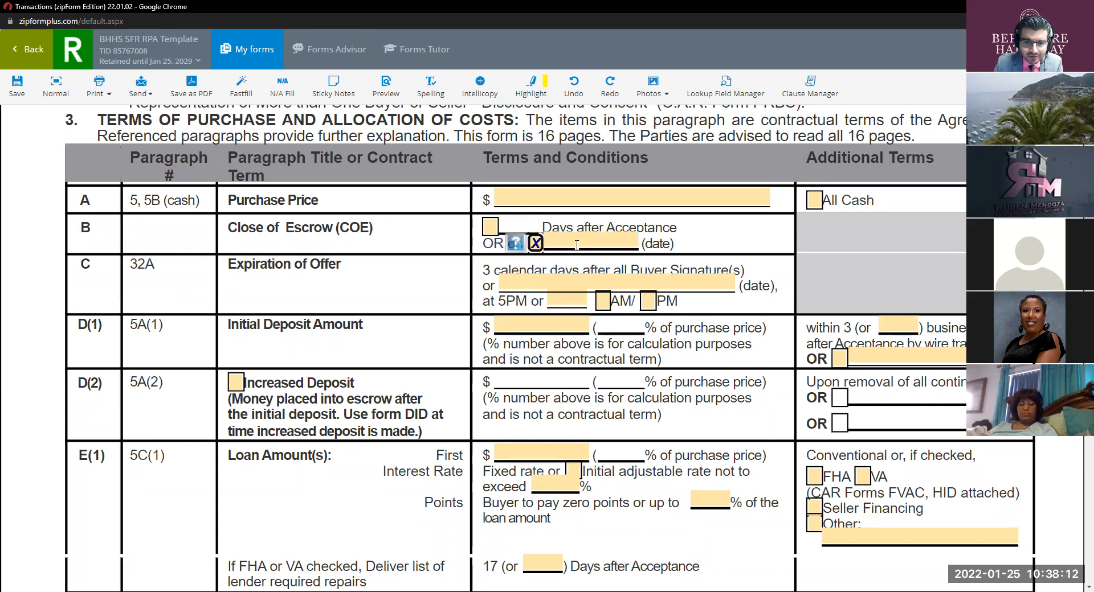
{"action": "left_click", "coordinate": [485, 230]}
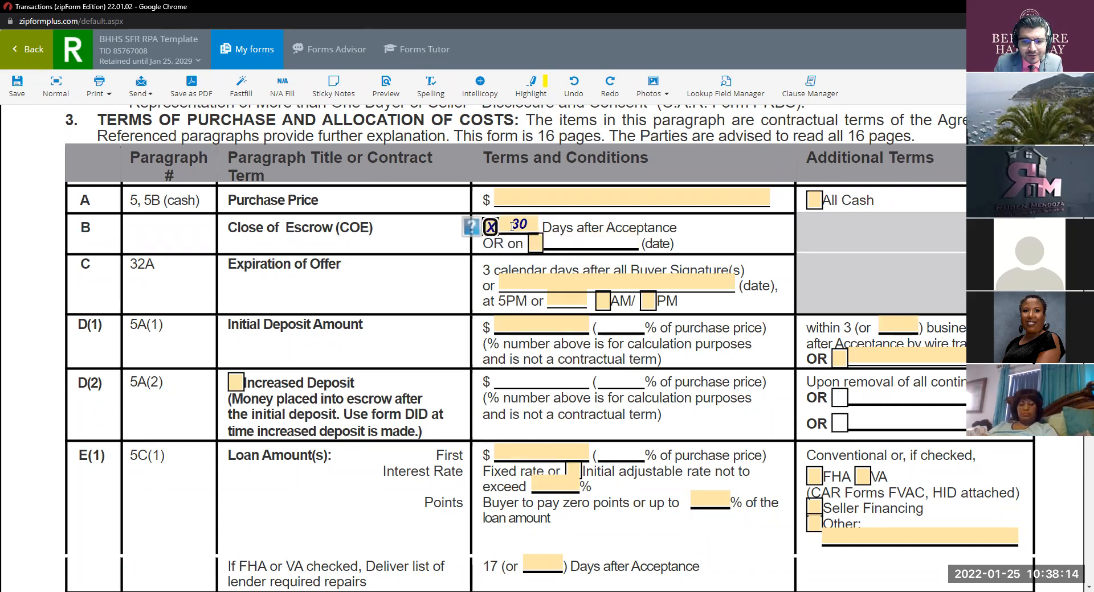
{"action": "left_click", "coordinate": [531, 246]}
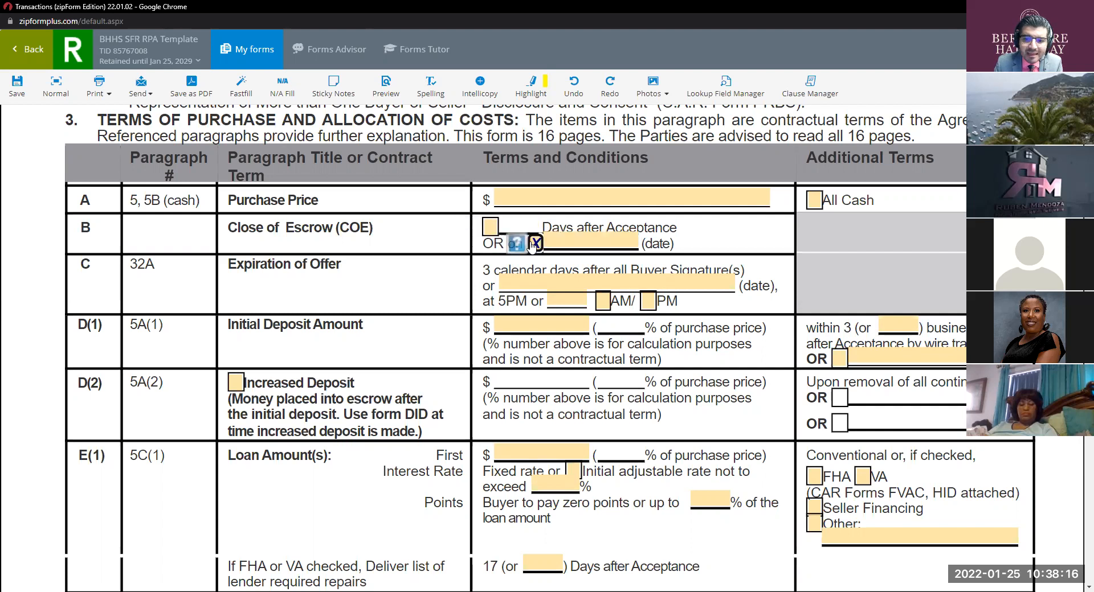
{"action": "left_click", "coordinate": [577, 244]}
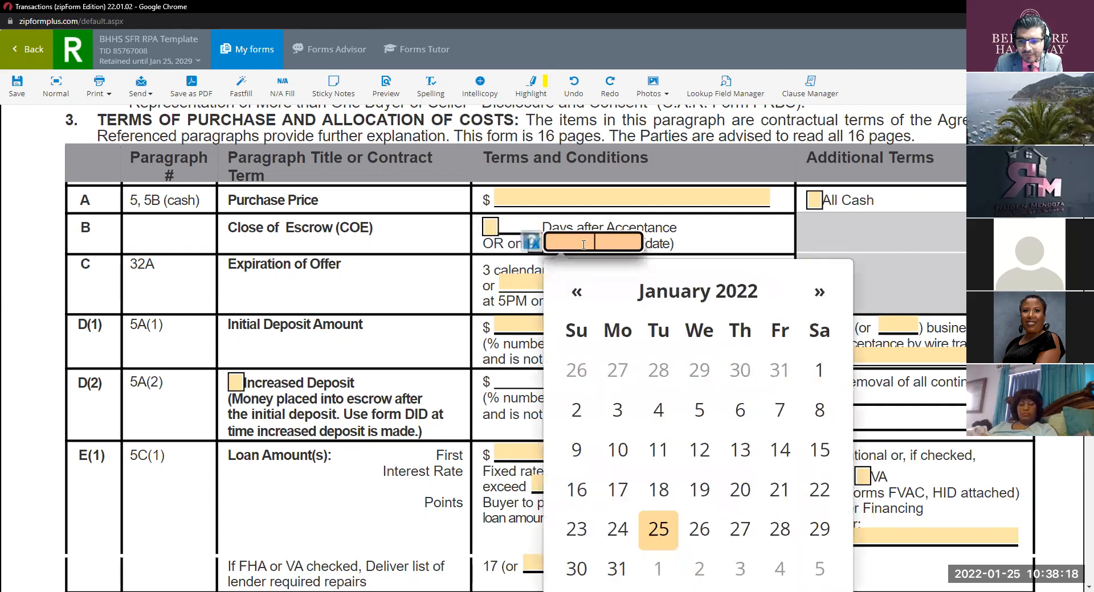
{"action": "left_click", "coordinate": [818, 293]}
{"action": "scroll", "coordinate": [818, 293], "scroll_direction": "down", "scroll_amount": 2}
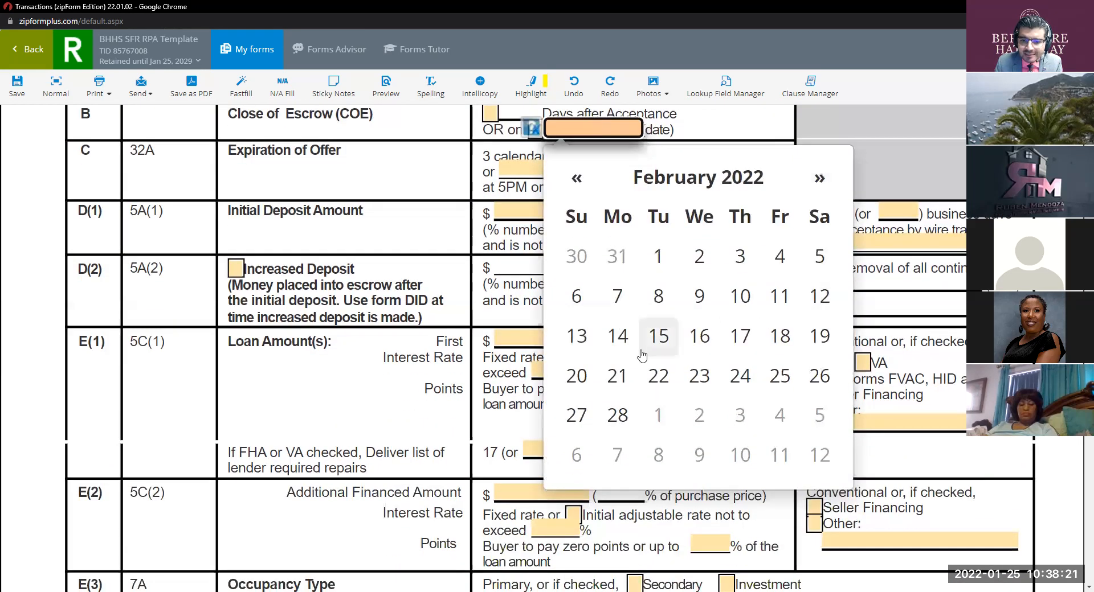
{"action": "left_click", "coordinate": [617, 376]}
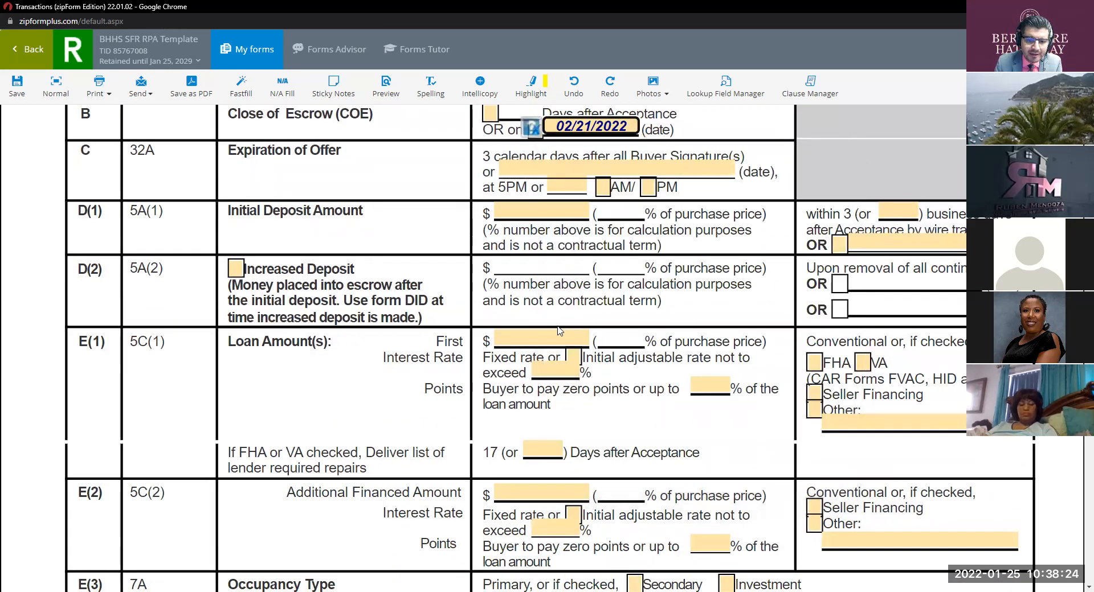
{"action": "scroll", "coordinate": [636, 227], "scroll_direction": "up", "scroll_amount": 3}
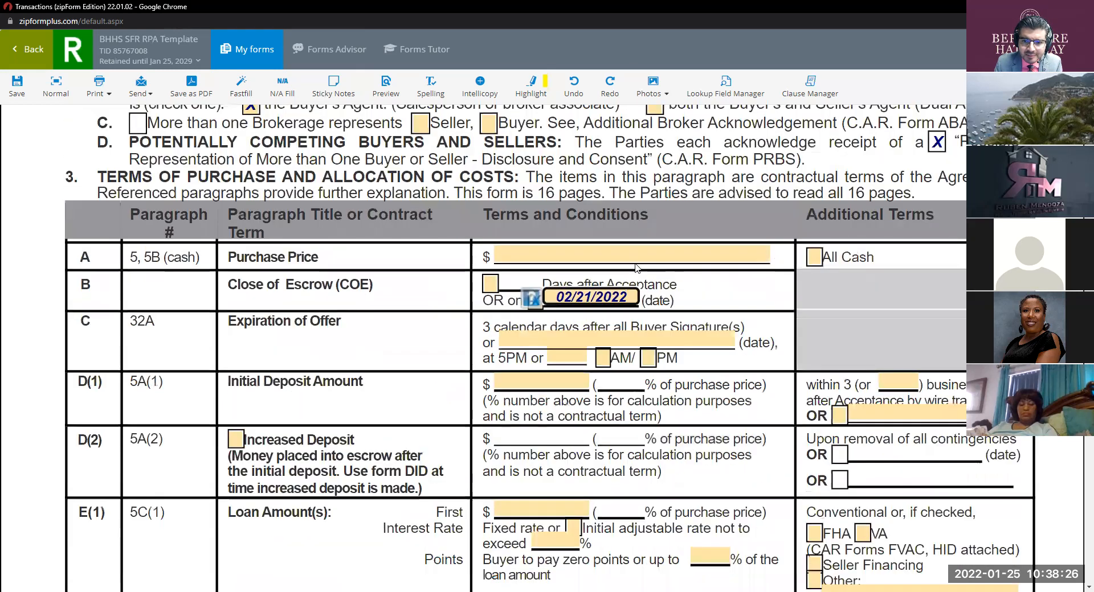
{"action": "left_click", "coordinate": [490, 283]}
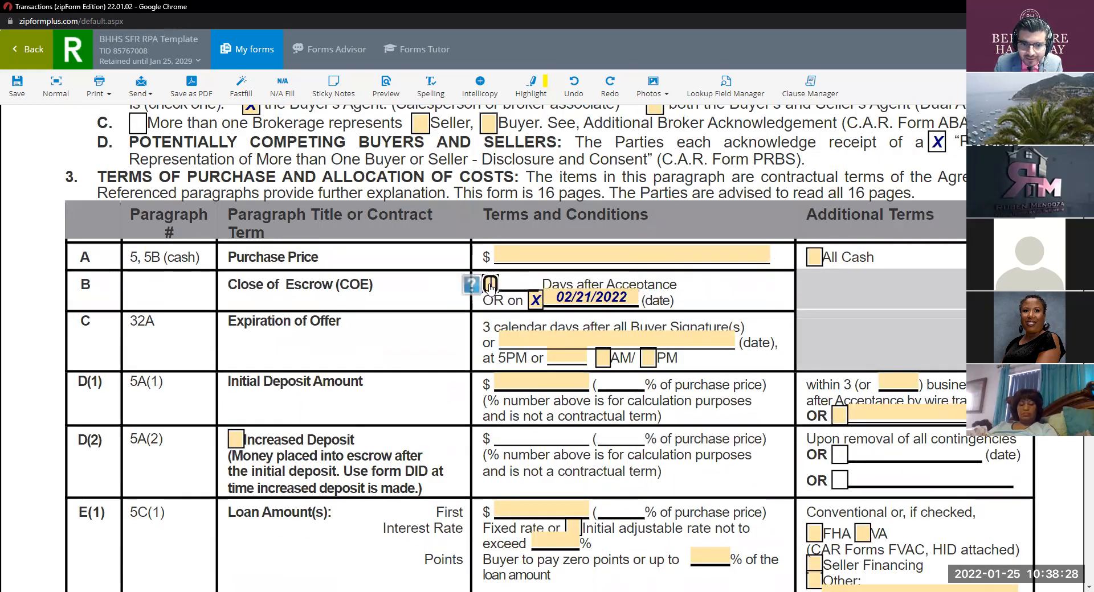
{"action": "left_click", "coordinate": [573, 300]}
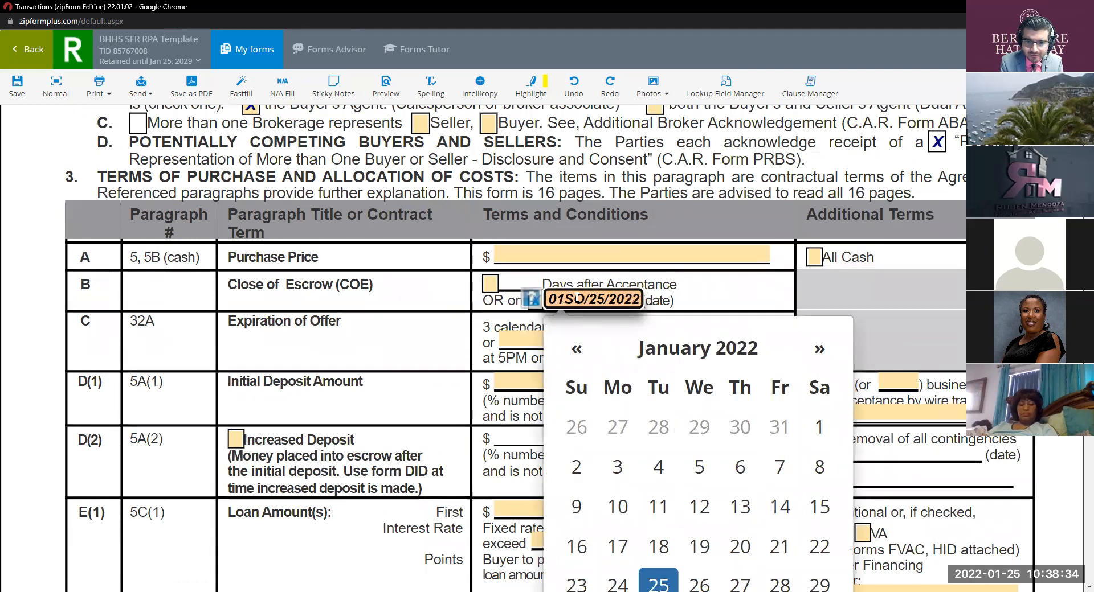
{"action": "key", "text": "BackSpace"}
{"action": "key", "text": "BackSpace"}
{"action": "key", "text": "BackSpace"}
{"action": "key", "text": "BackSpace"}
{"action": "key", "text": "BackSpace"}
{"action": "key", "text": "BackSpace"}
{"action": "key", "text": "BackSpace"}
{"action": "key", "text": "BackSpace"}
{"action": "key", "text": "BackSpace"}
{"action": "key", "text": "BackSpace"}
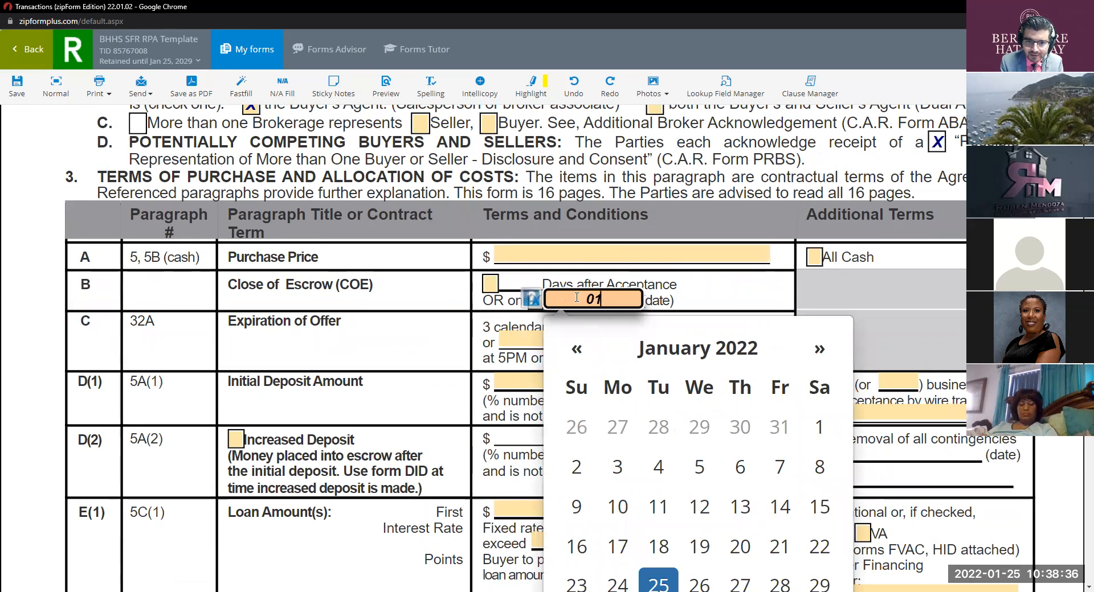
{"action": "type", "text": "Sooner"}
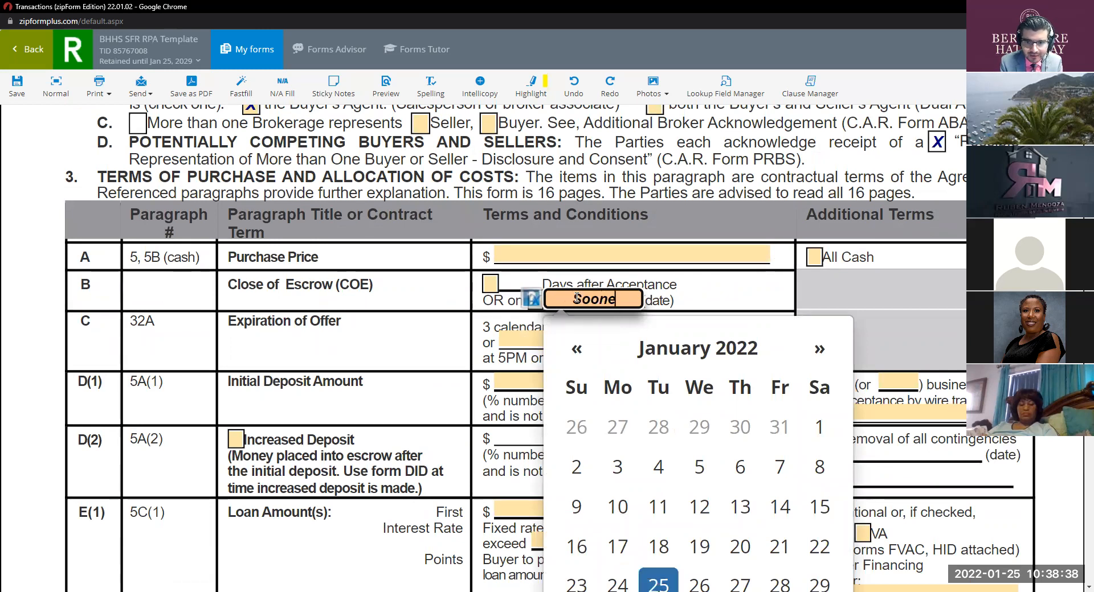
{"action": "left_click", "coordinate": [469, 329]}
{"action": "double_click", "coordinate": [565, 297]}
{"action": "key", "text": "BackSpace"}
{"action": "type", "text": "Sooner"}
{"action": "key", "text": "BackSpace"}
{"action": "key", "text": "BackSpace"}
{"action": "key", "text": "BackSpace"}
{"action": "type", "text": "ner"}
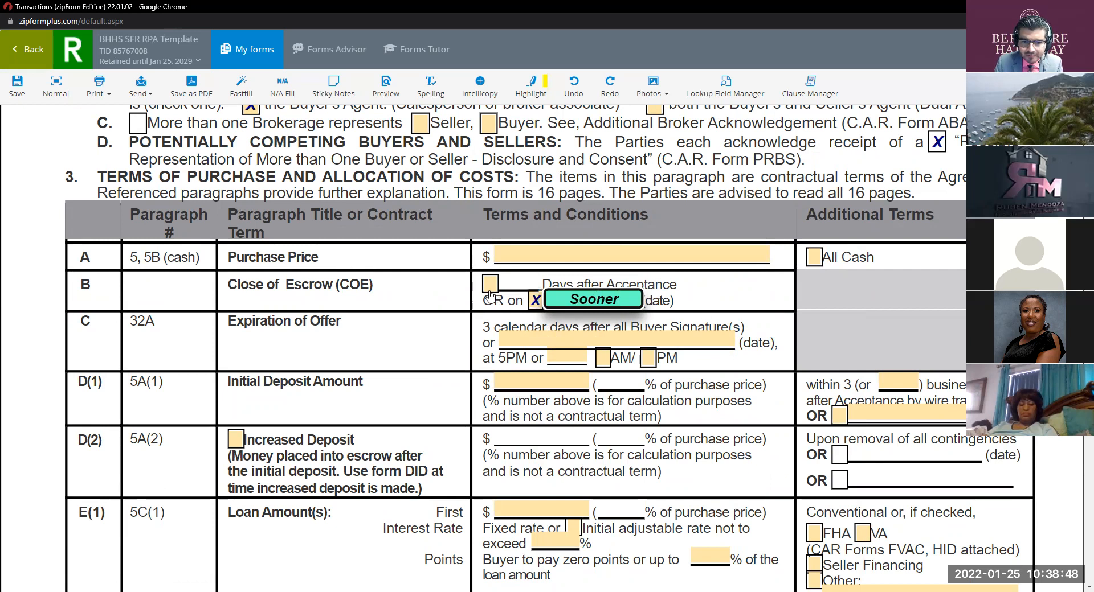
{"action": "left_click", "coordinate": [556, 302]}
{"action": "type", "text": "30"}
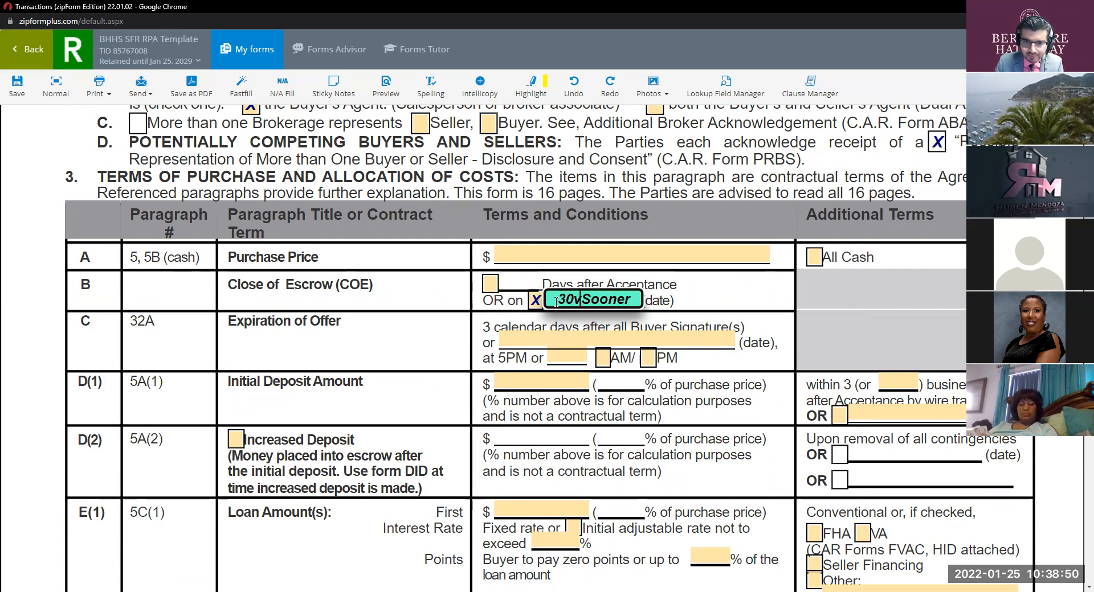
{"action": "type", "text": " or"}
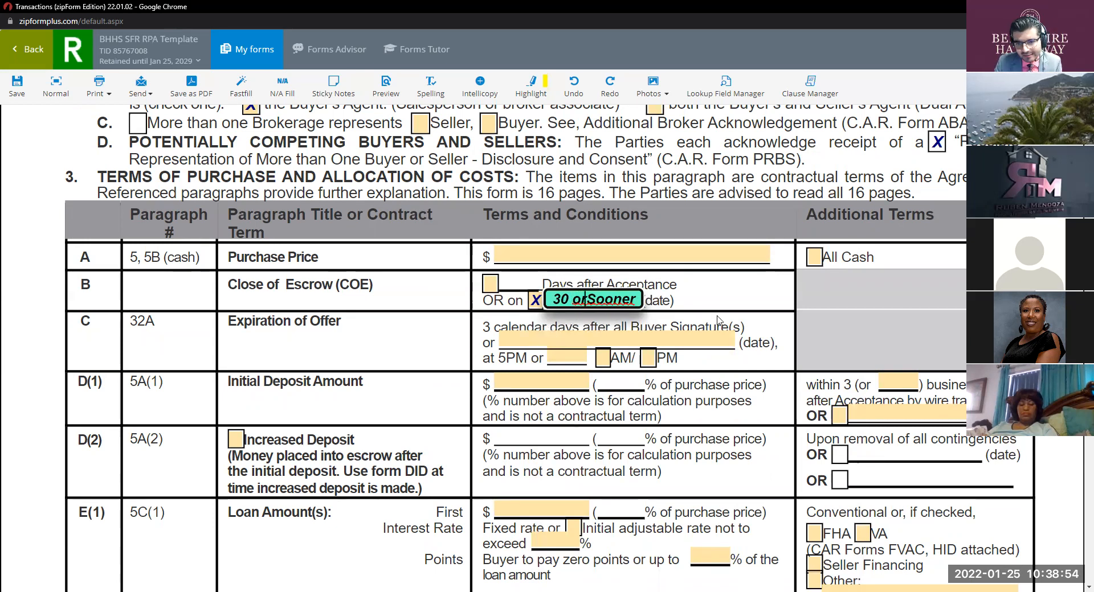
{"action": "double_click", "coordinate": [628, 300]}
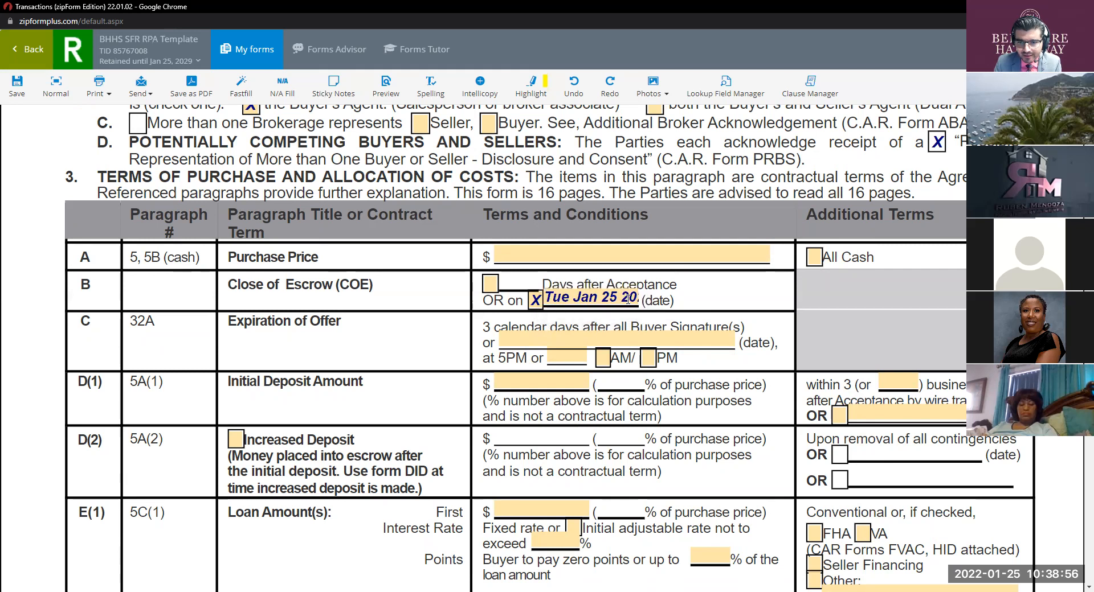
{"action": "left_click", "coordinate": [490, 283]}
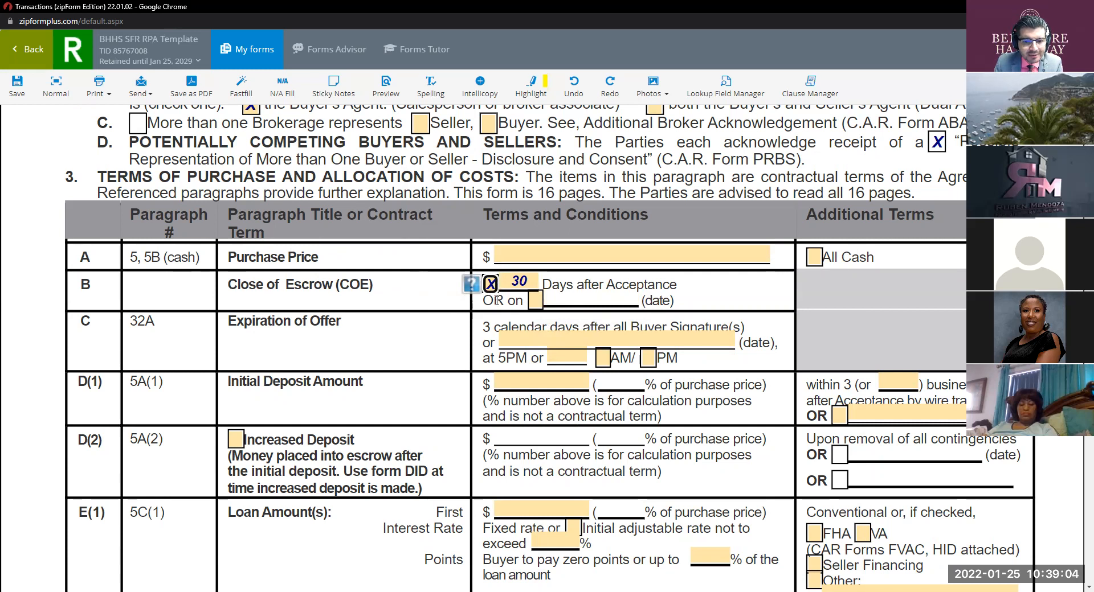
{"action": "scroll", "coordinate": [318, 306], "scroll_direction": "down", "scroll_amount": 1}
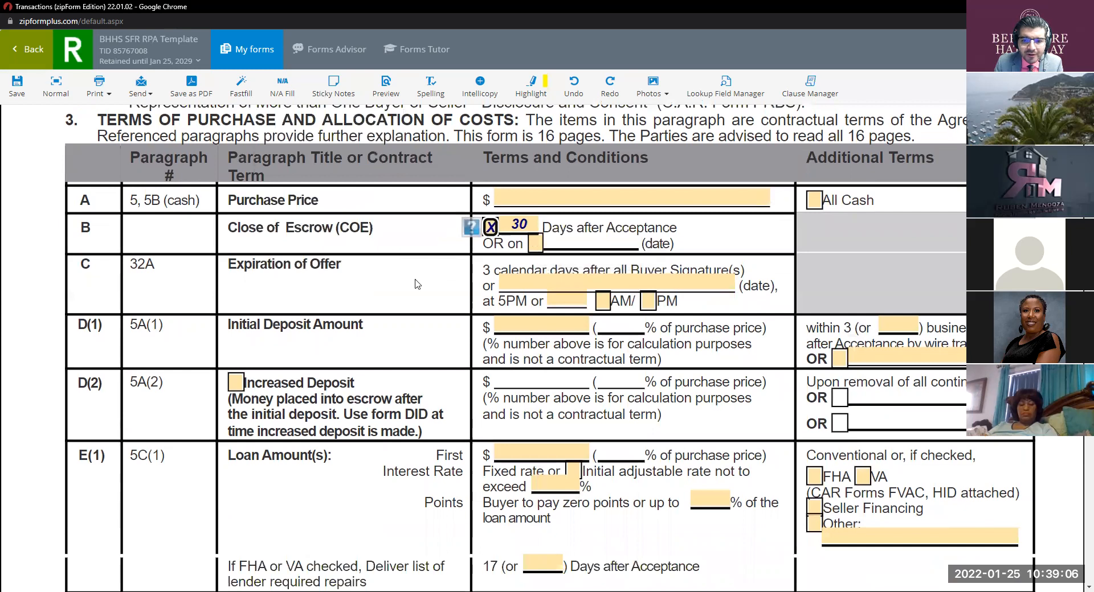
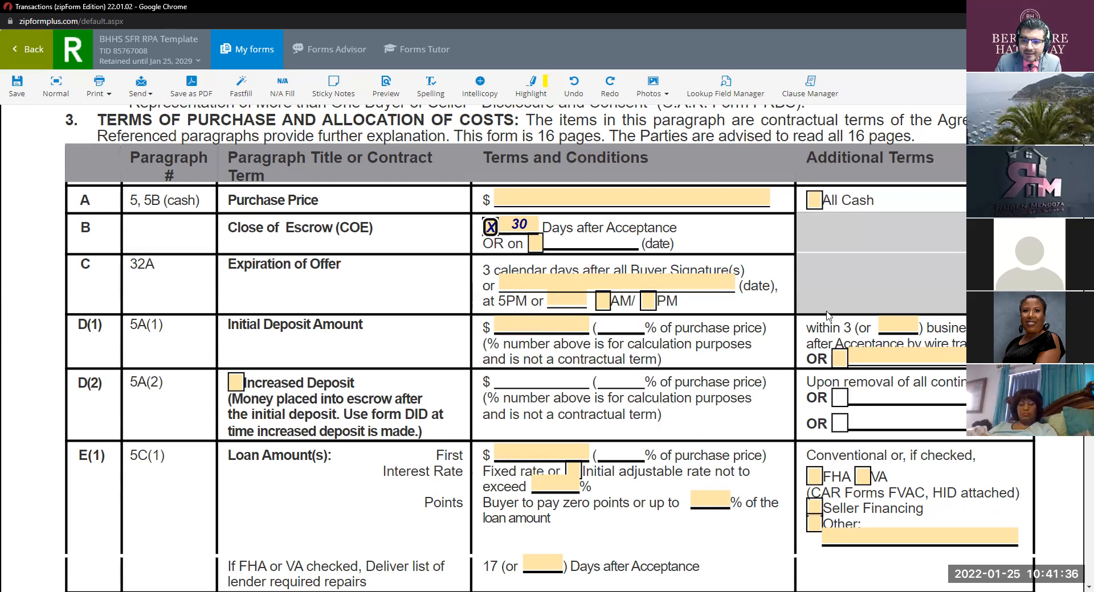
Step: Tick OR in row D(1) and type 'Wire' as the alternative deposit method
{"action": "left_click", "coordinate": [841, 361]}
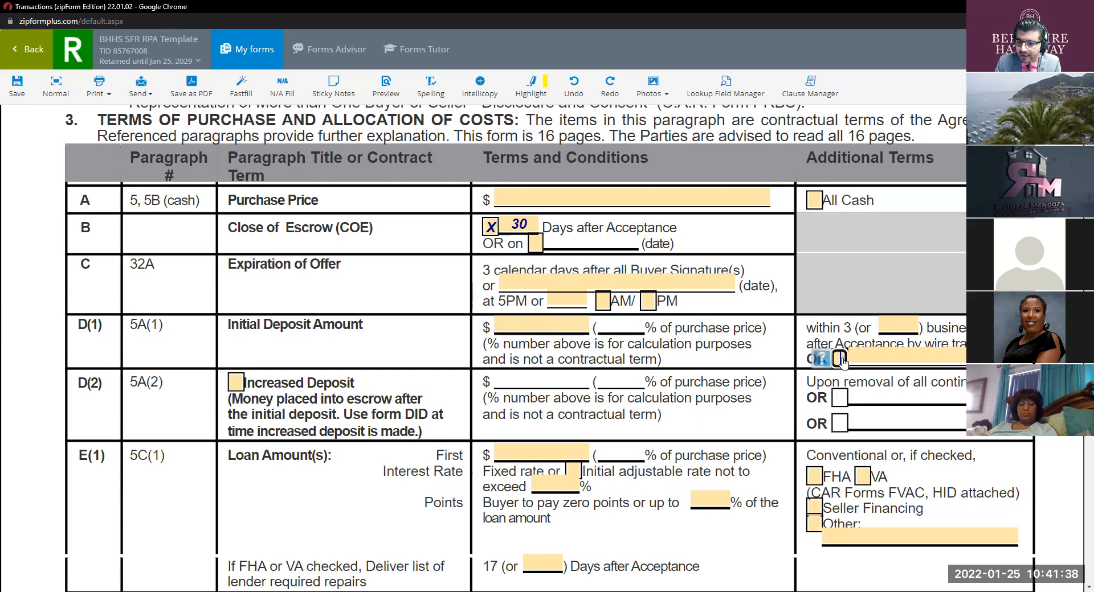
{"action": "left_click", "coordinate": [912, 361]}
{"action": "type", "text": "Moen"}
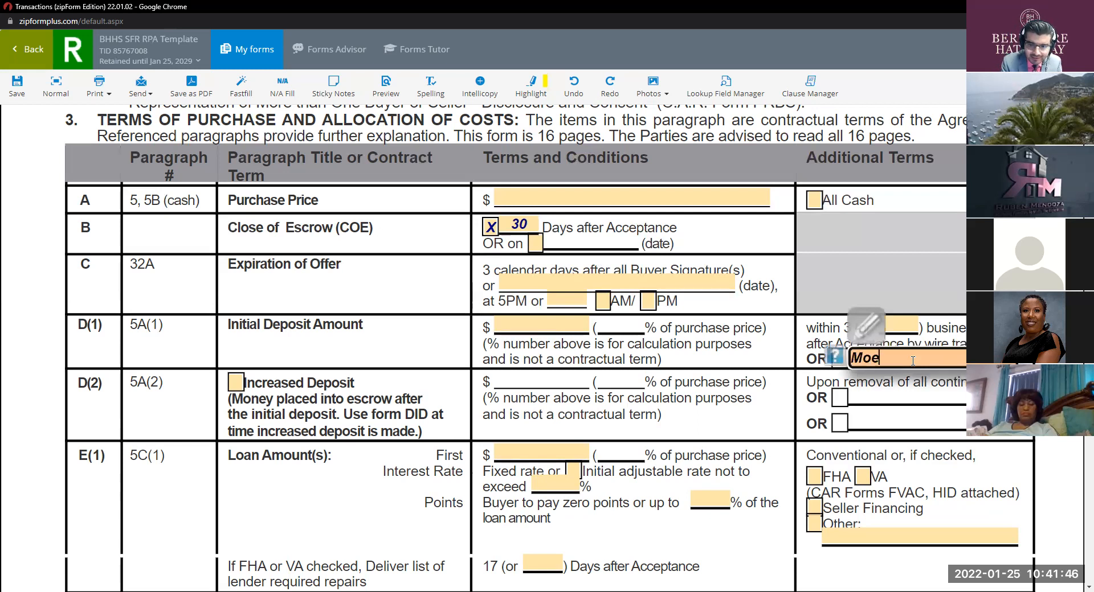
{"action": "key", "text": "BackSpace"}
{"action": "key", "text": "BackSpace"}
{"action": "key", "text": "BackSpace"}
{"action": "key", "text": "BackSpace"}
{"action": "type", "text": "Wore"}
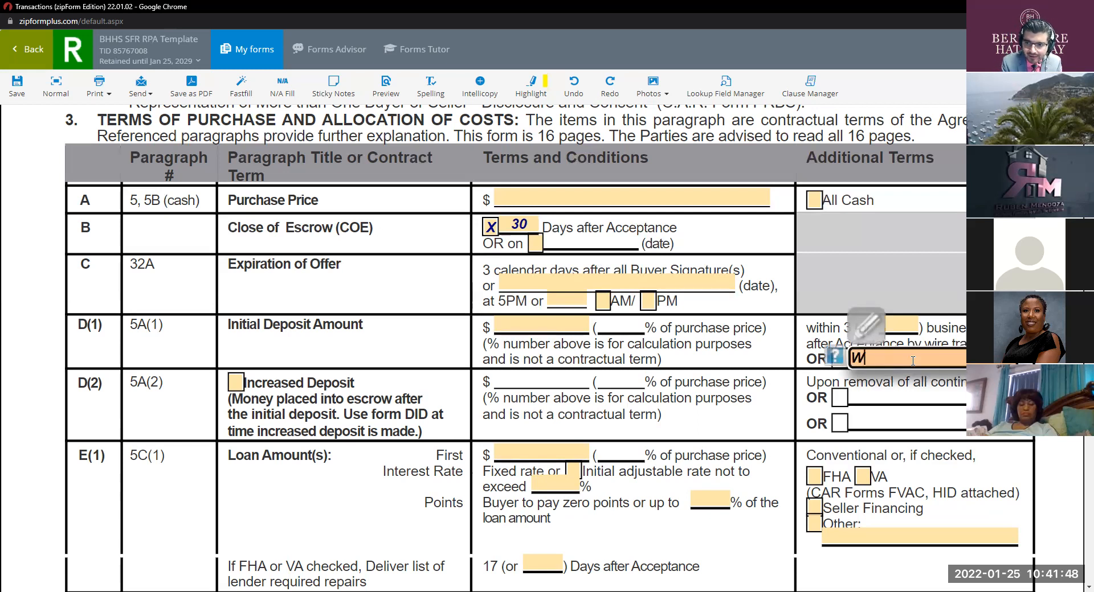
{"action": "key", "text": "BackSpace"}
{"action": "key", "text": "BackSpace"}
{"action": "key", "text": "BackSpace"}
{"action": "type", "text": "ire"}
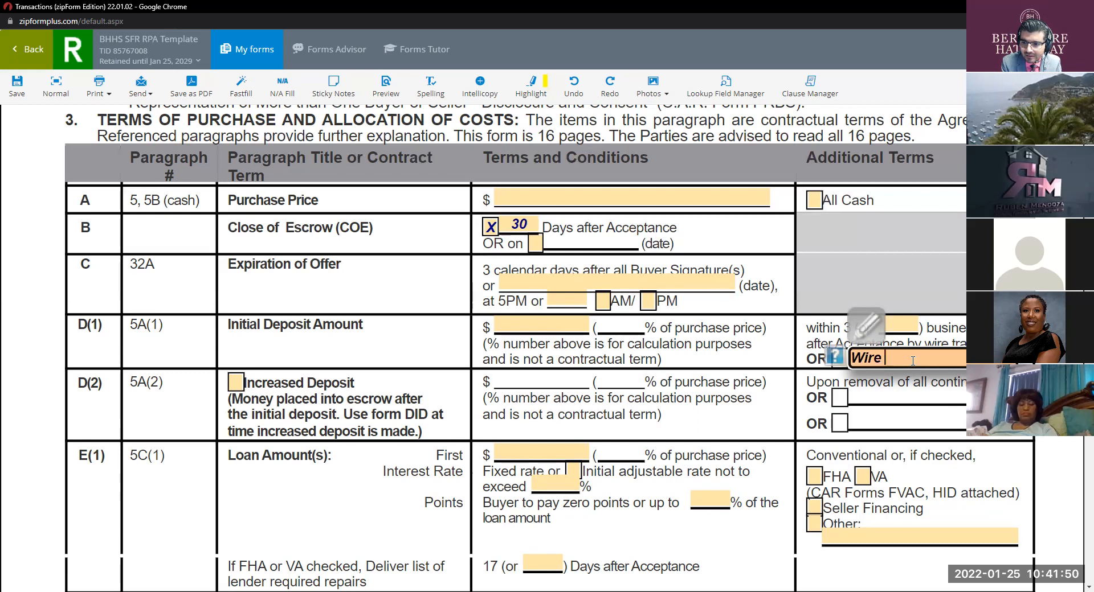
{"action": "key", "text": "BackSpace"}
{"action": "key", "text": "BackSpace"}
{"action": "key", "text": "BackSpace"}
{"action": "key", "text": "BackSpace"}
{"action": "type", "text": "Wire"}
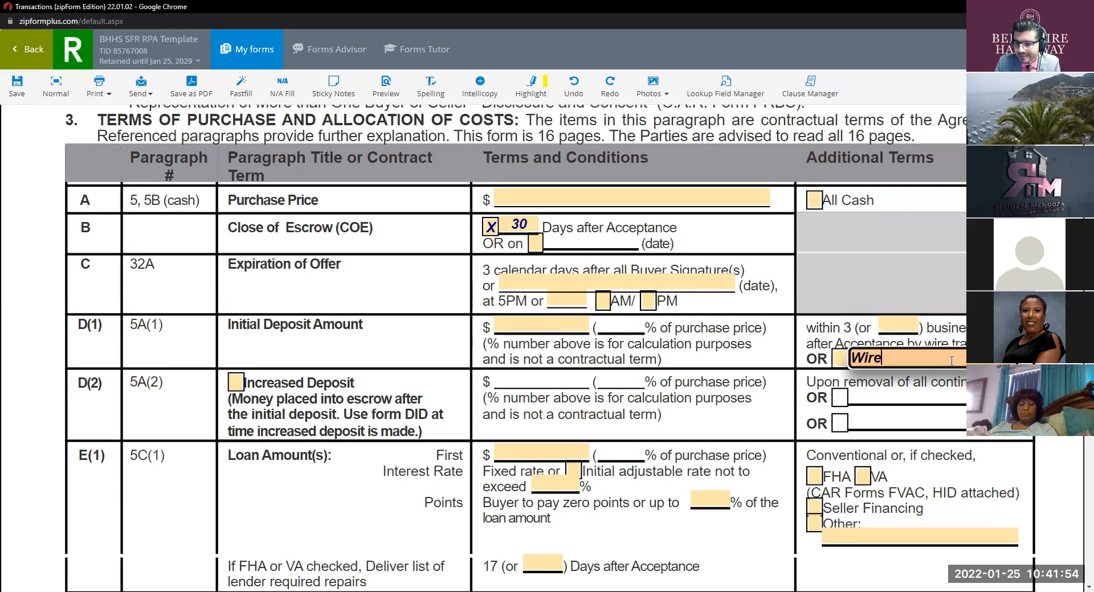
Step: Replace 'Wire' with 'Money Order' in the D(1) alternative deposit field
{"action": "double_click", "coordinate": [929, 362]}
{"action": "key", "text": "BackSpace"}
{"action": "type", "text": "Moenet"}
{"action": "key", "text": "BackSpace"}
{"action": "key", "text": "BackSpace"}
{"action": "key", "text": "BackSpace"}
{"action": "key", "text": "BackSpace"}
{"action": "type", "text": "neu O"}
{"action": "key", "text": "BackSpace"}
{"action": "key", "text": "BackSpace"}
{"action": "key", "text": "BackSpace"}
{"action": "key", "text": "BackSpace"}
{"action": "type", "text": "ey Orddre"}
{"action": "key", "text": "BackSpace"}
{"action": "key", "text": "BackSpace"}
{"action": "type", "text": "e"}
{"action": "key", "text": "BackSpace"}
{"action": "key", "text": "BackSpace"}
{"action": "type", "text": "er"}
{"action": "key", "text": "Return"}
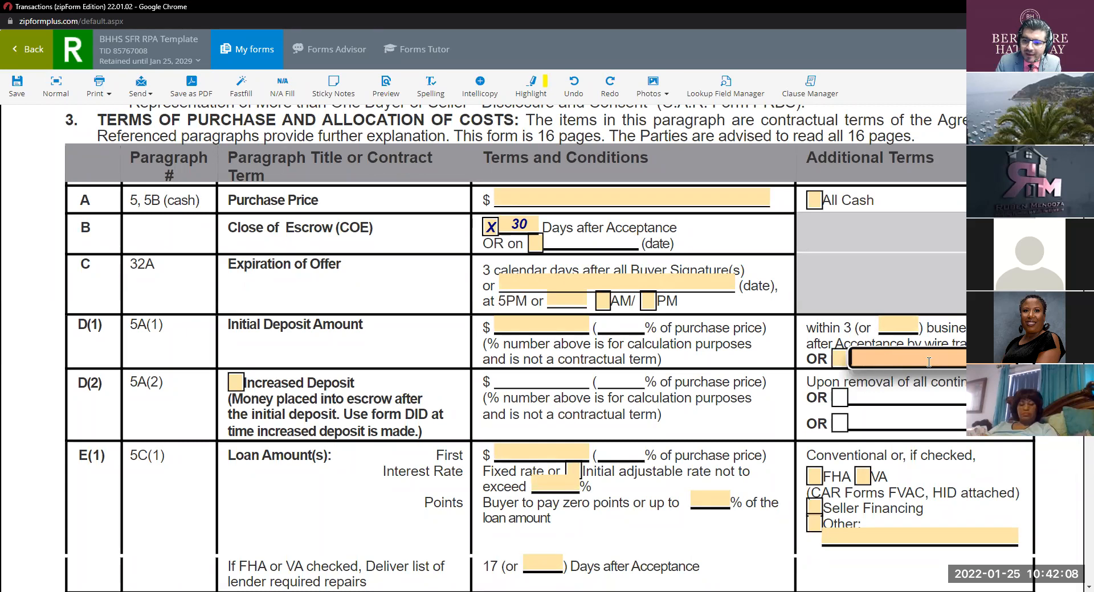
{"action": "left_click", "coordinate": [838, 359]}
{"action": "left_click", "coordinate": [840, 360]}
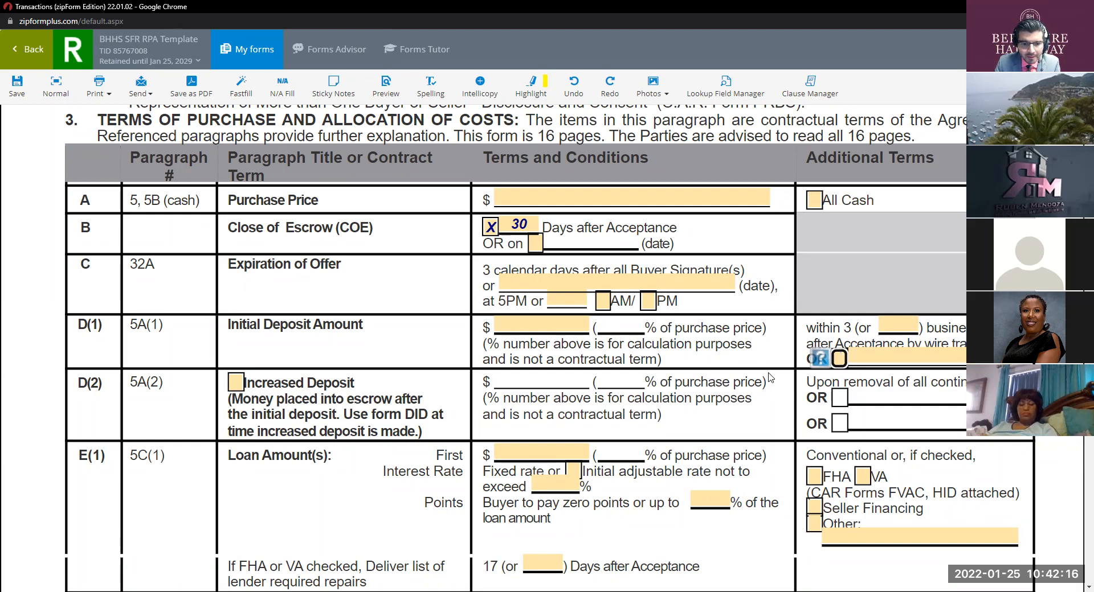
{"action": "scroll", "coordinate": [393, 323], "scroll_direction": "down", "scroll_amount": 2}
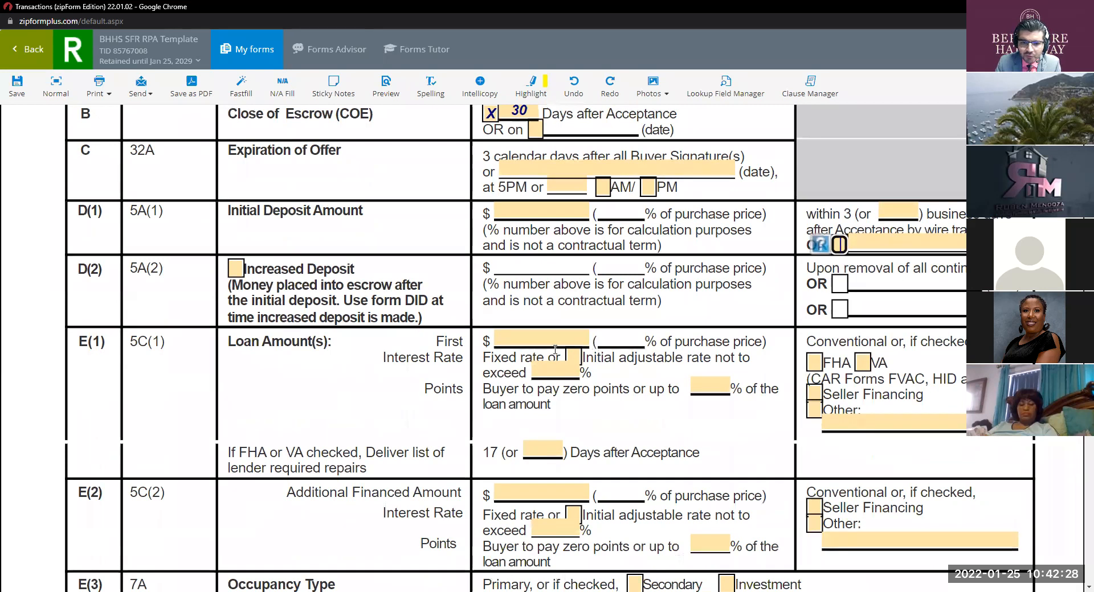
Step: Set the E(1) 'not to exceed' initial adjustable rate to 3.25%
{"action": "left_click", "coordinate": [590, 348]}
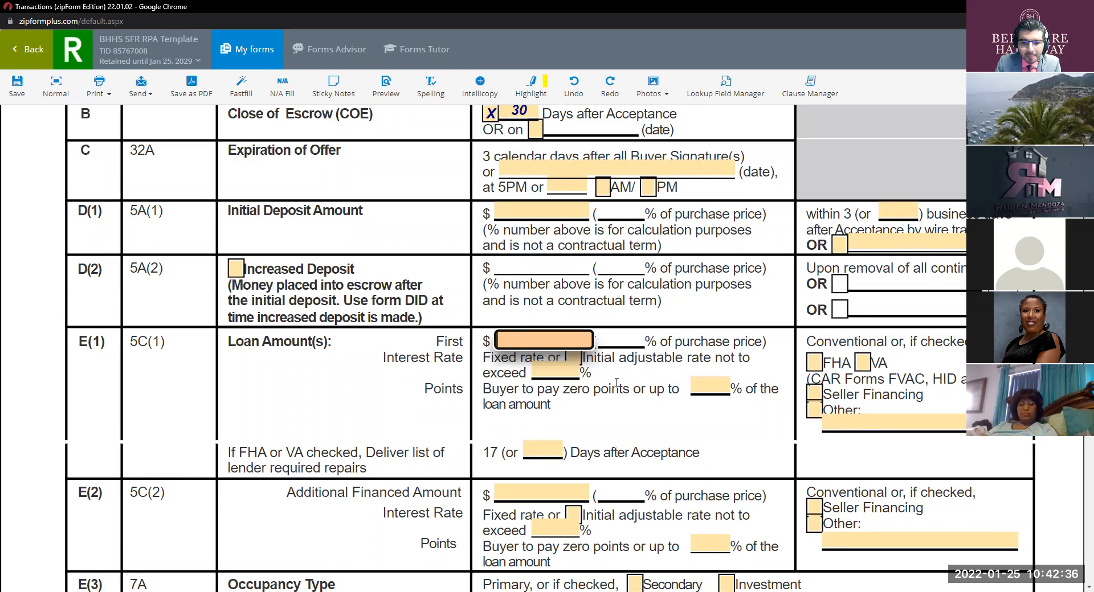
{"action": "left_click", "coordinate": [562, 374]}
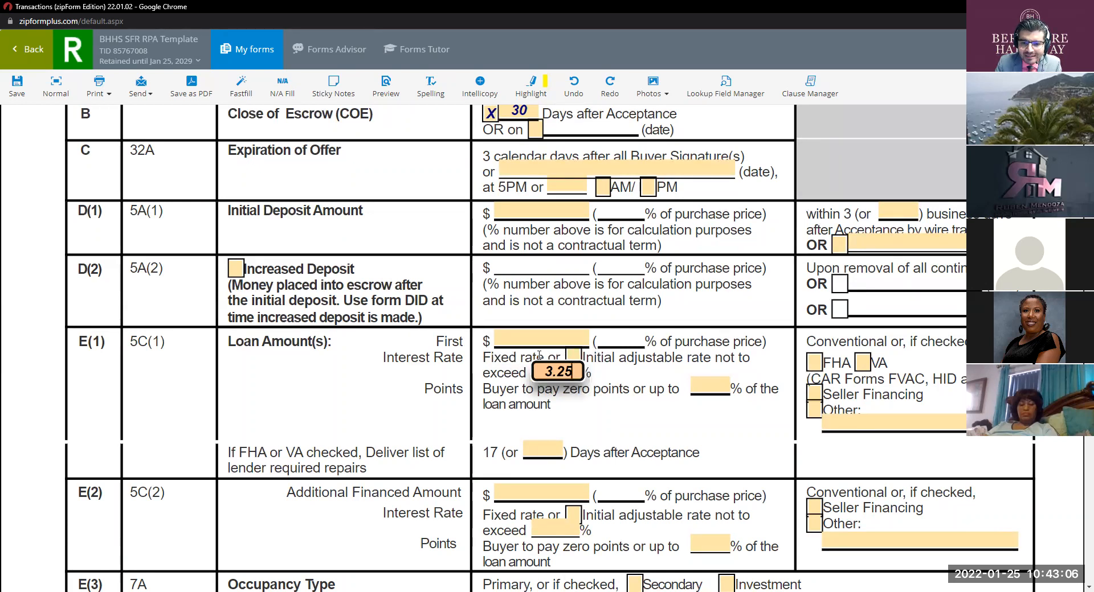
{"action": "key", "text": "ctrl"}
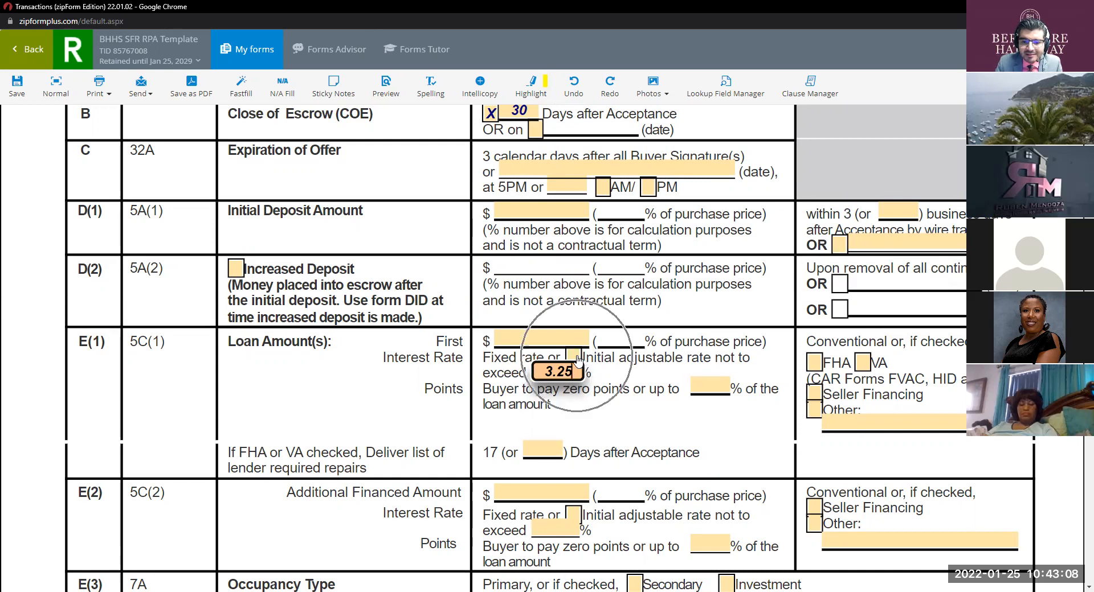
{"action": "key", "text": "ctrl"}
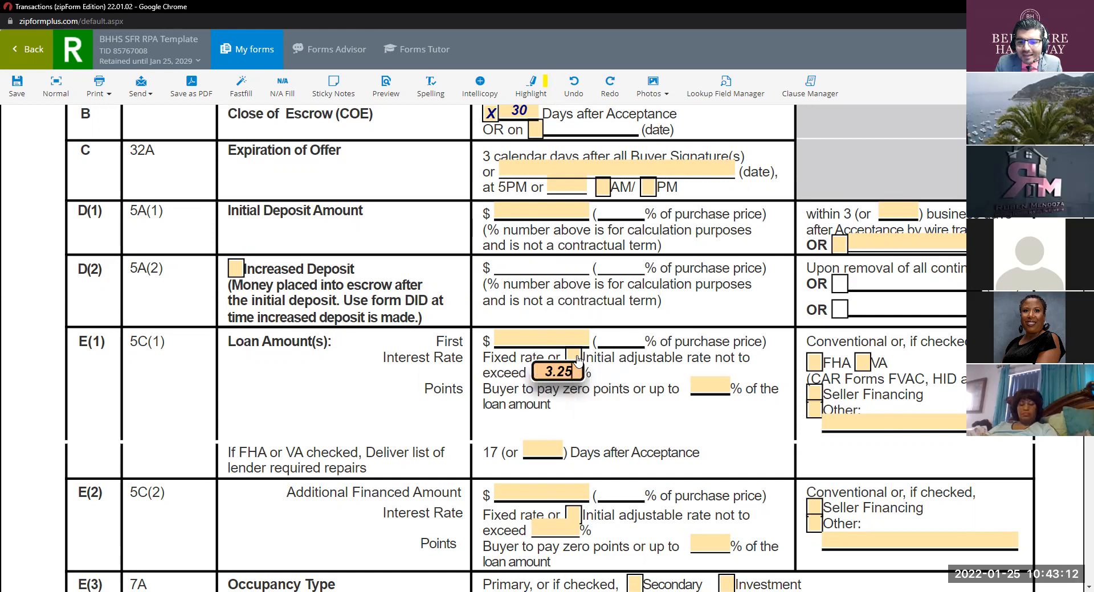
{"action": "key", "text": "ctrl"}
{"action": "key", "text": "ctrl"}
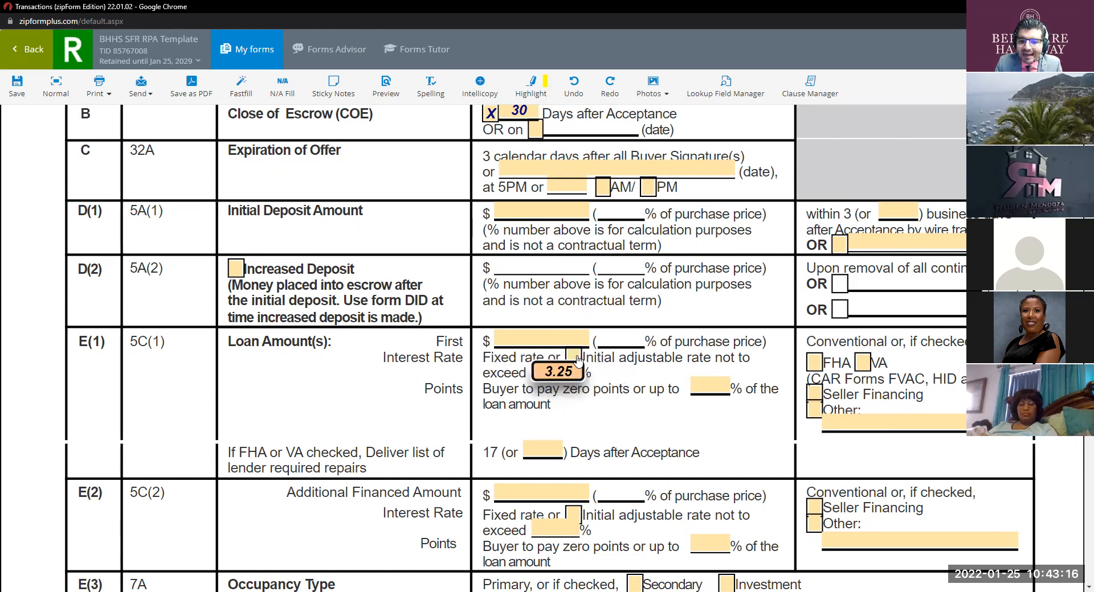
{"action": "key", "text": "ctrl"}
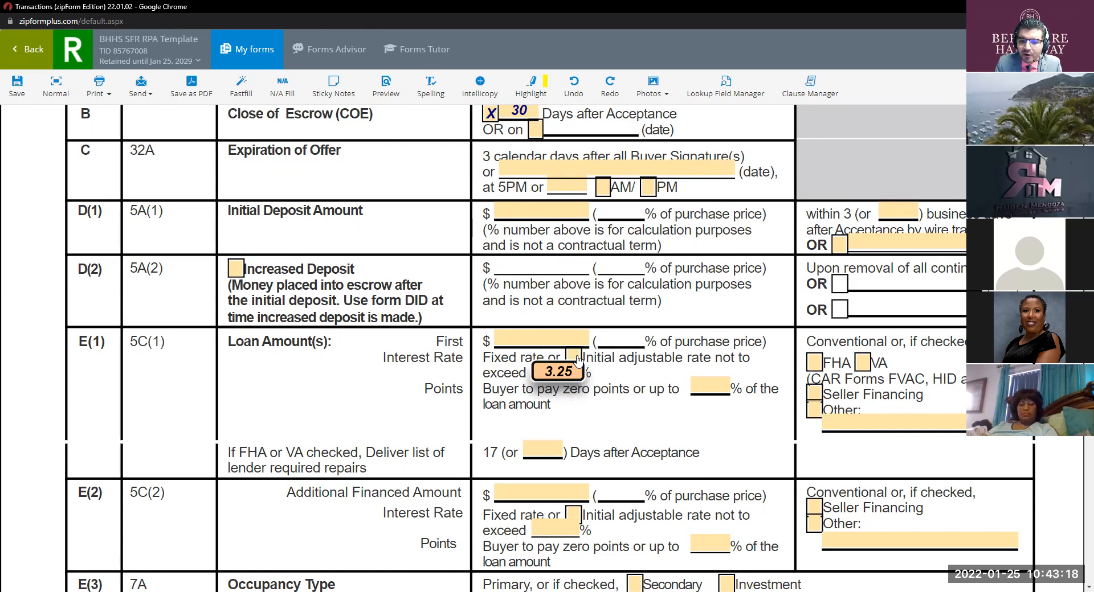
{"action": "key", "text": "ctrl"}
{"action": "key", "text": "ctrl"}
{"action": "key", "text": "ctrl"}
{"action": "key", "text": "ctrl"}
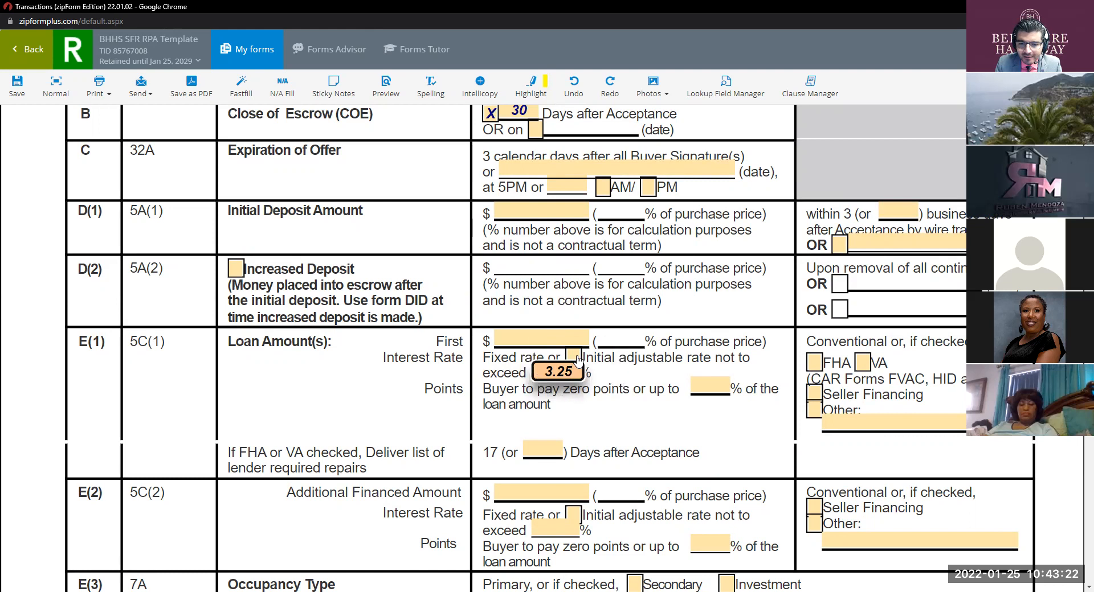
Step: Enter 1 as the E(1) points limit and save the RPA template
{"action": "left_click", "coordinate": [713, 385]}
{"action": "type", "text": "1"}
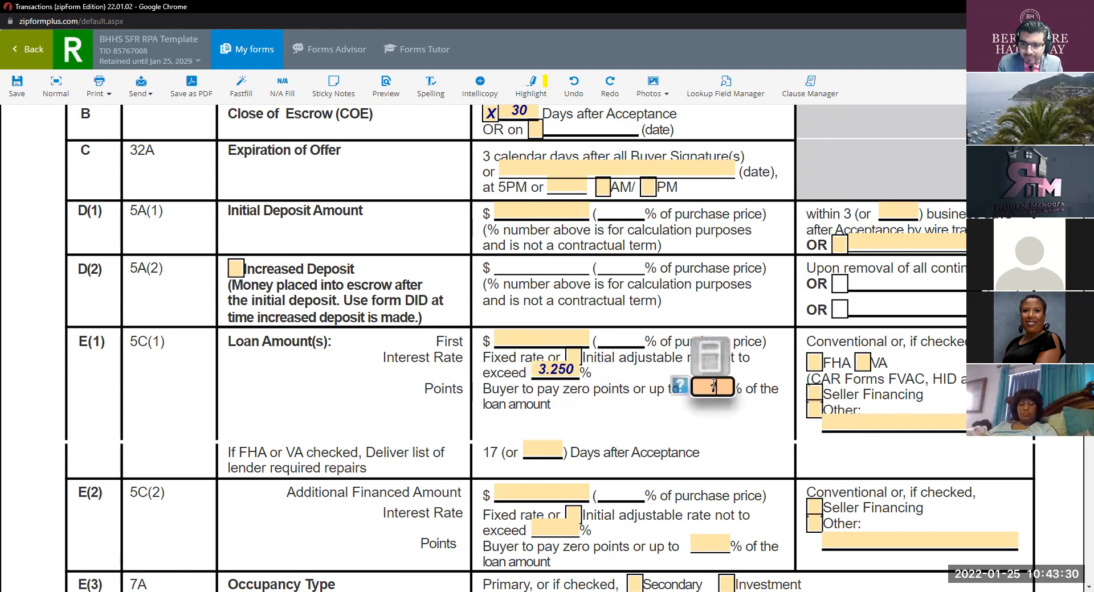
{"action": "left_click", "coordinate": [707, 425]}
{"action": "key", "text": "ctrl"}
{"action": "key", "text": "ctrl"}
{"action": "key", "text": "ctrl"}
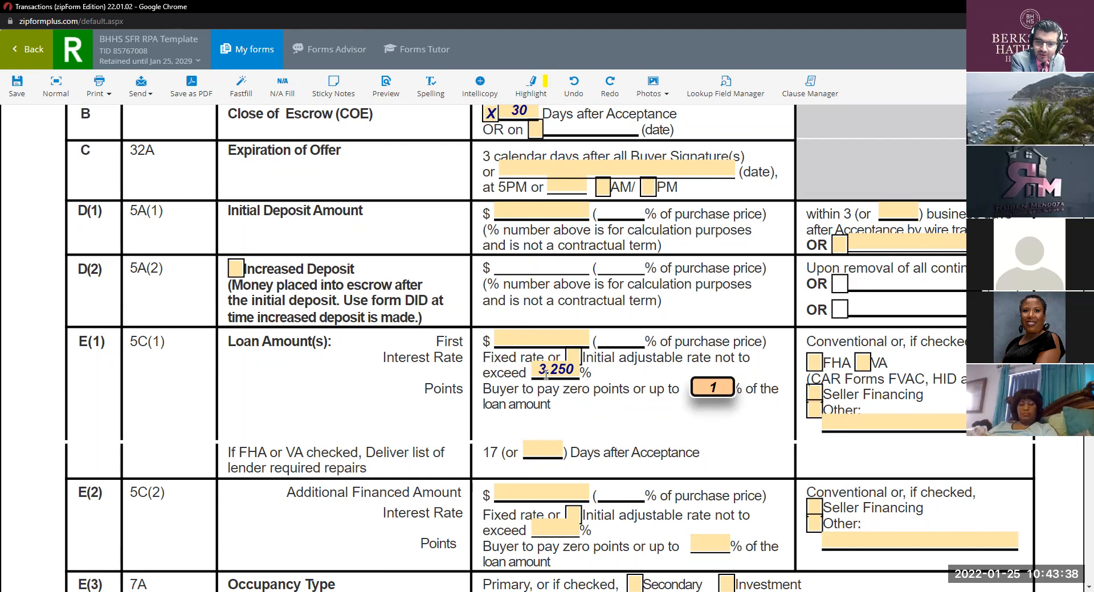
{"action": "key", "text": "ctrl"}
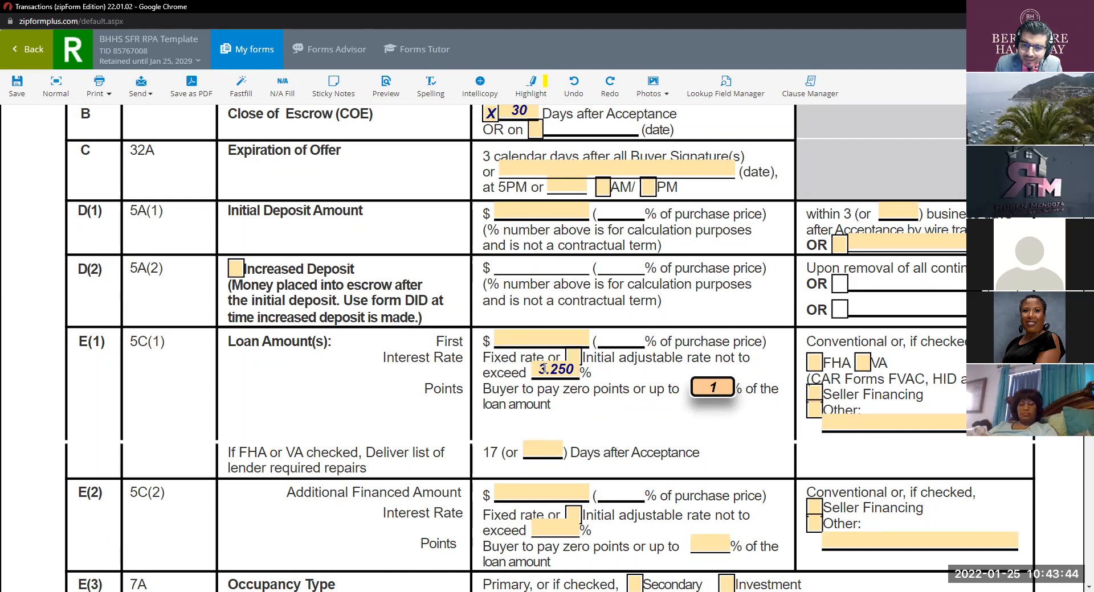
{"action": "key", "text": "shift+Tab"}
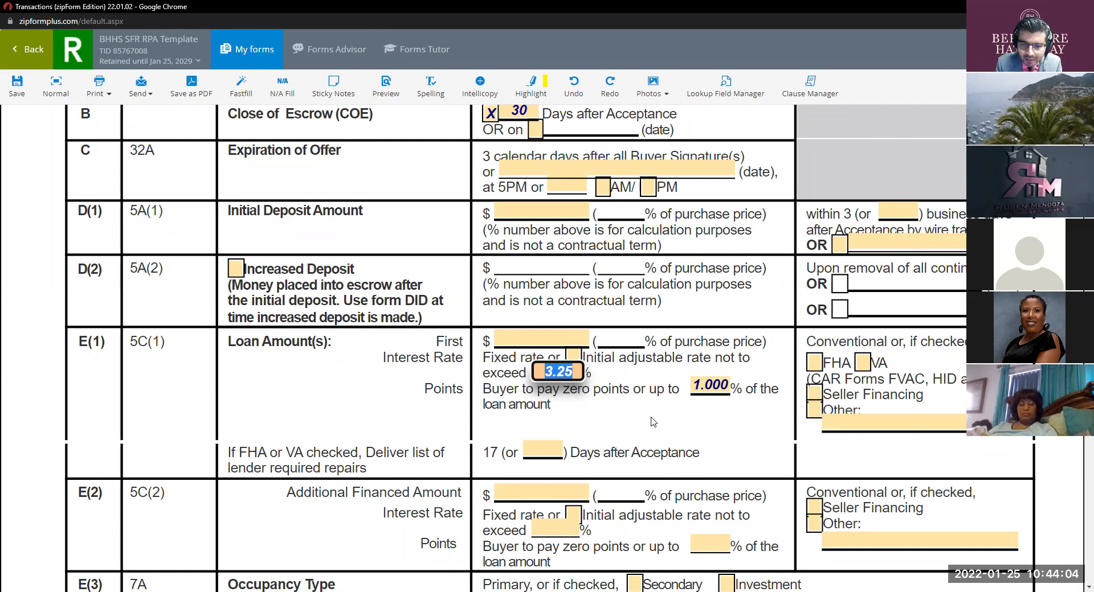
{"action": "key", "text": "ctrl"}
{"action": "key", "text": "ctrl"}
{"action": "key", "text": "ctrl"}
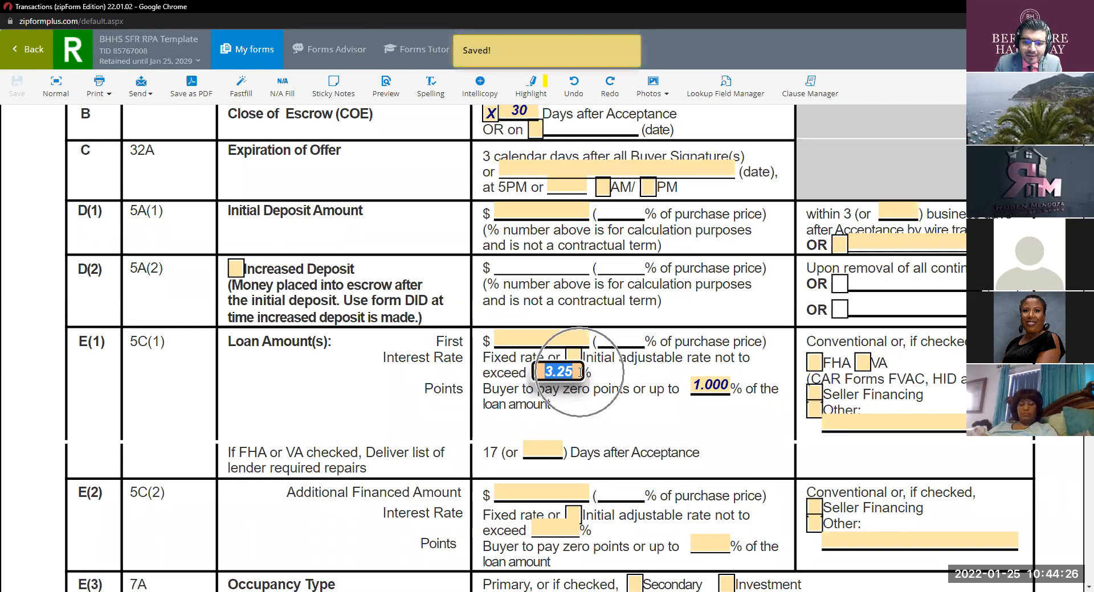
Step: Delete 3.25 from the E(1) 'not to exceed' rate field
{"action": "key", "text": "ctrl"}
{"action": "key", "text": "ctrl"}
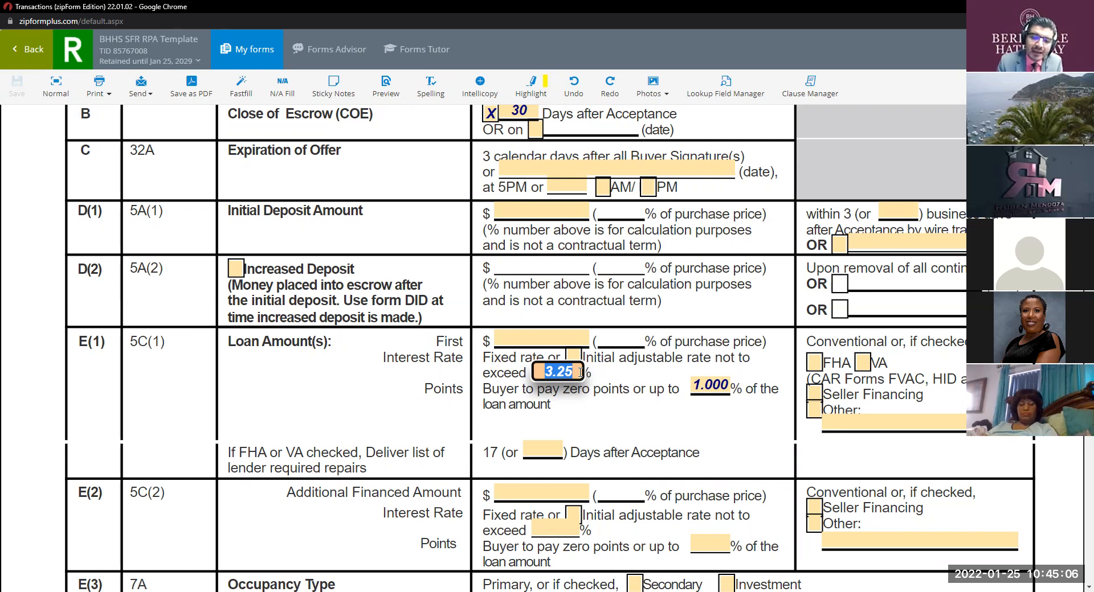
{"action": "key", "text": "BackSpace"}
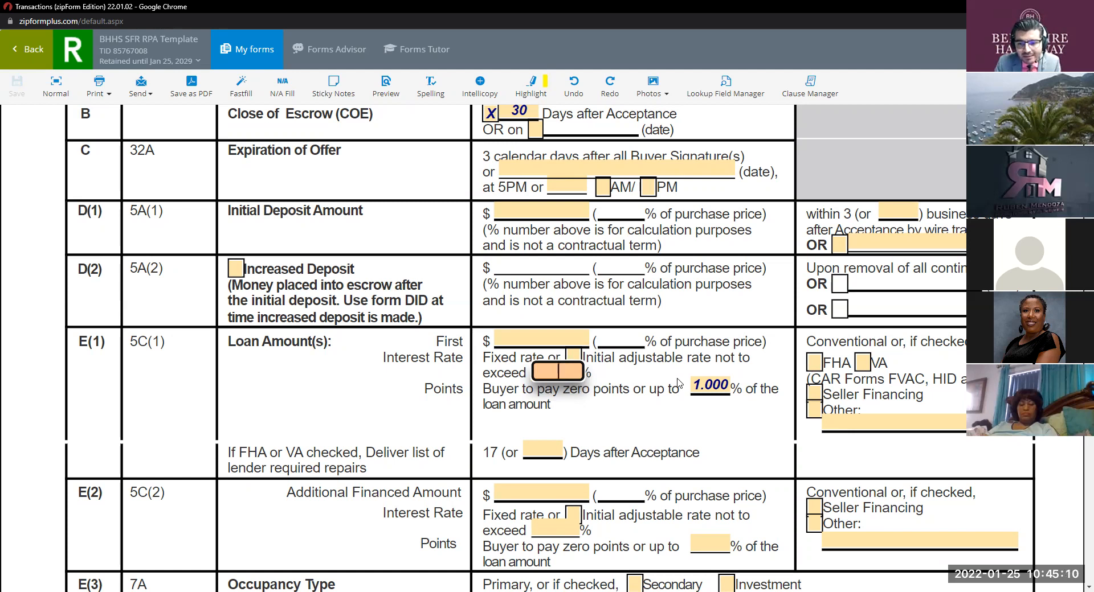
Step: Clear the 1.000 value from the E(1) Points field
{"action": "left_click", "coordinate": [703, 386]}
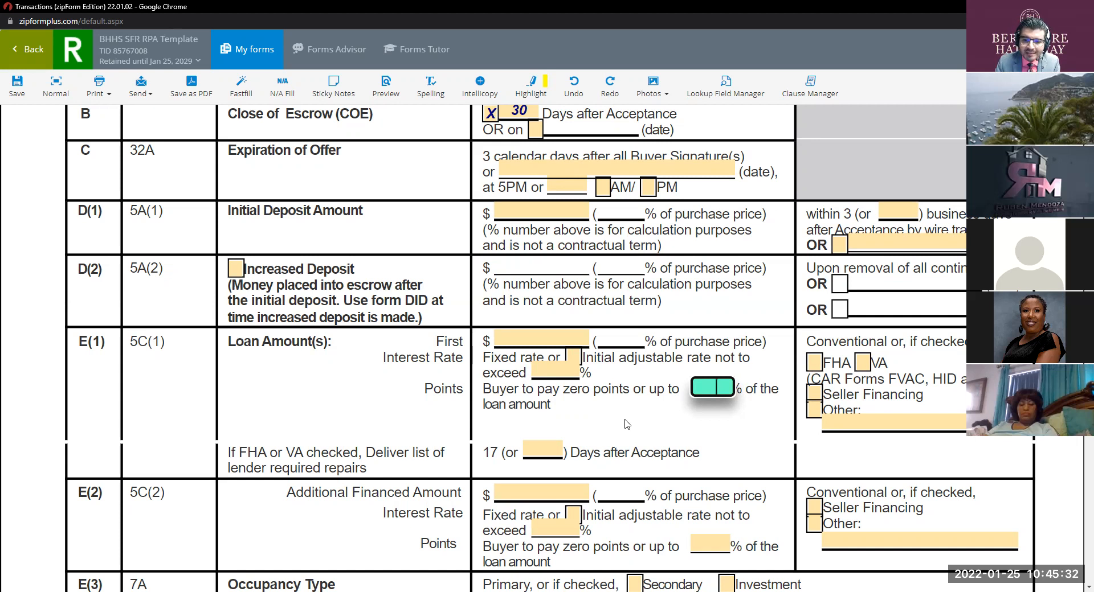
{"action": "left_click", "coordinate": [560, 373]}
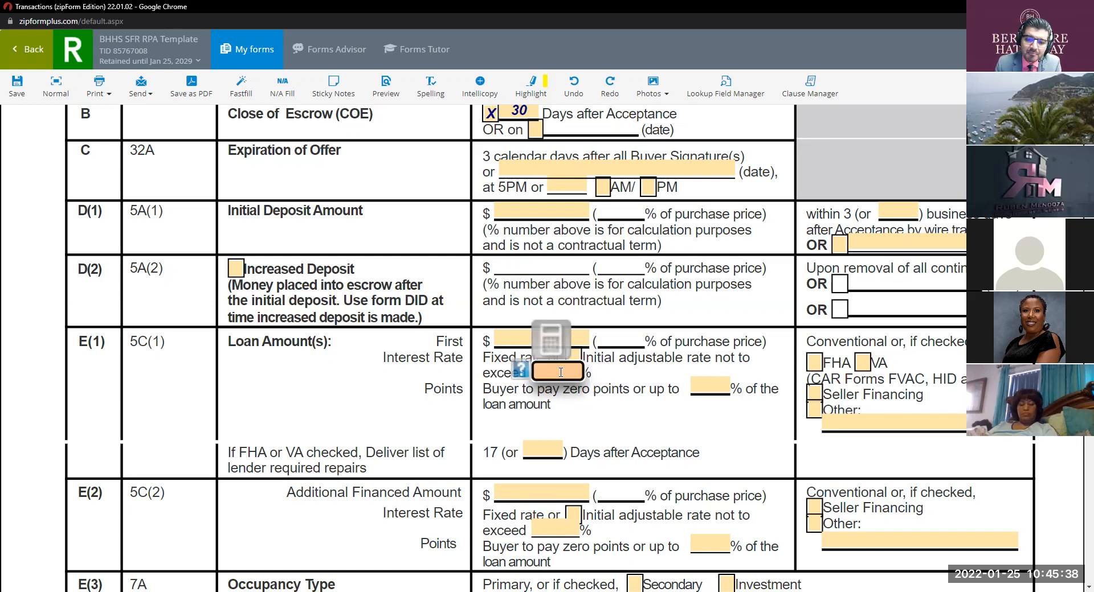
Step: Re-enter 3.25 as the E(1) rate cap and 1 as the points limit
{"action": "type", "text": "3.25"}
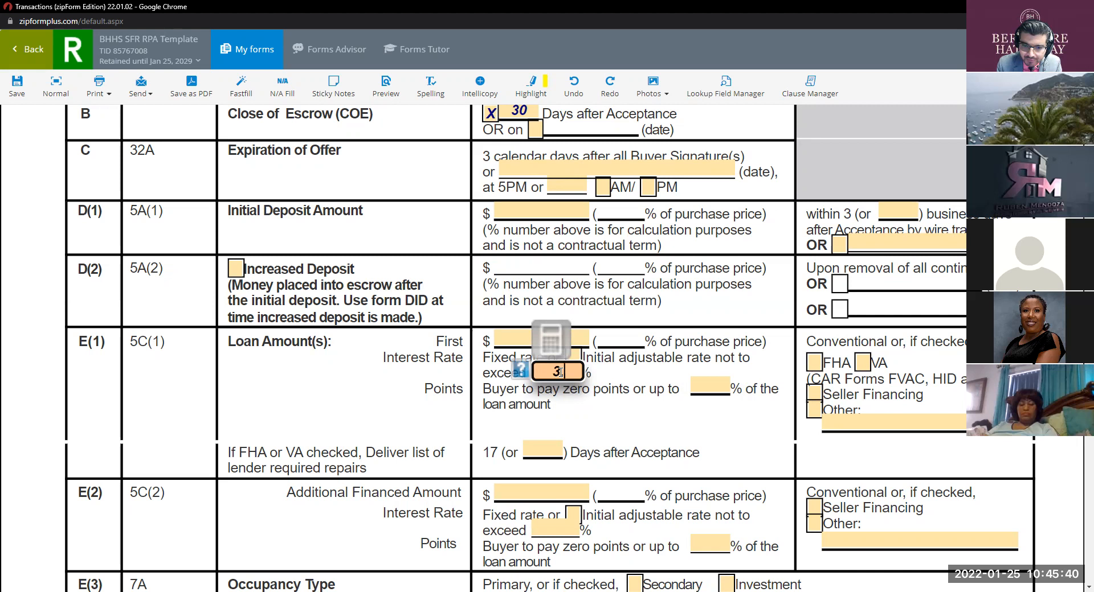
{"action": "left_click", "coordinate": [716, 382]}
{"action": "type", "text": "1"}
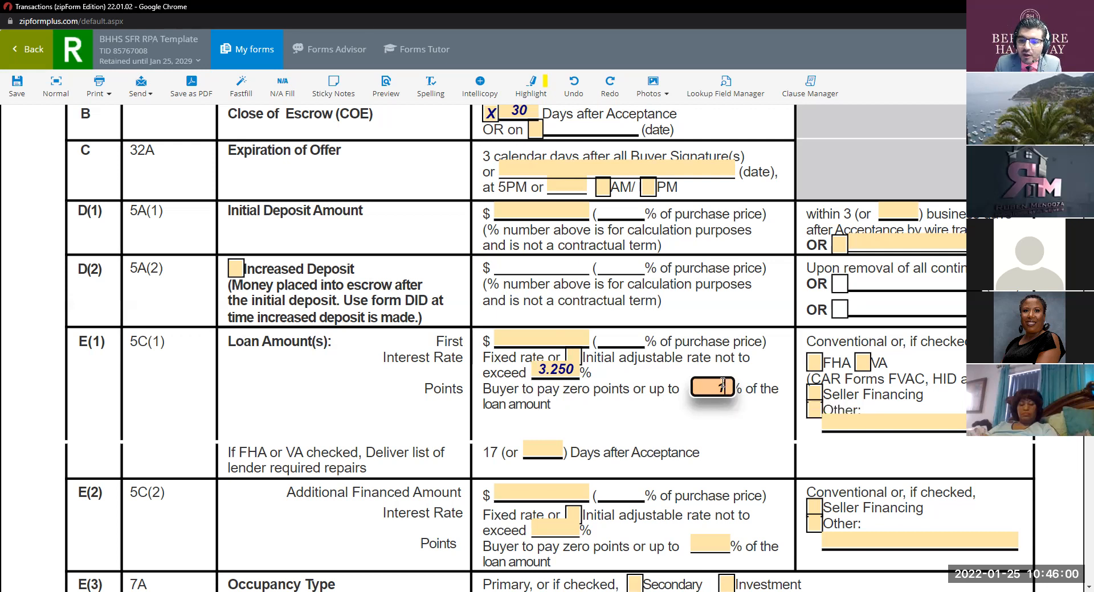
{"action": "left_click", "coordinate": [716, 430]}
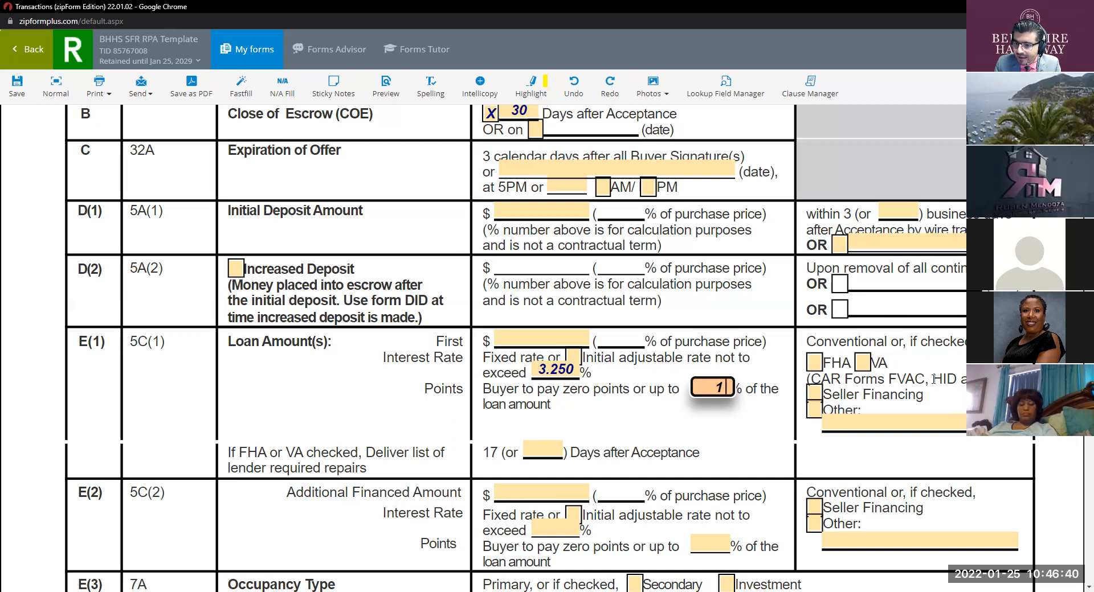
{"action": "key", "text": "ctrl"}
{"action": "key", "text": "ctrl"}
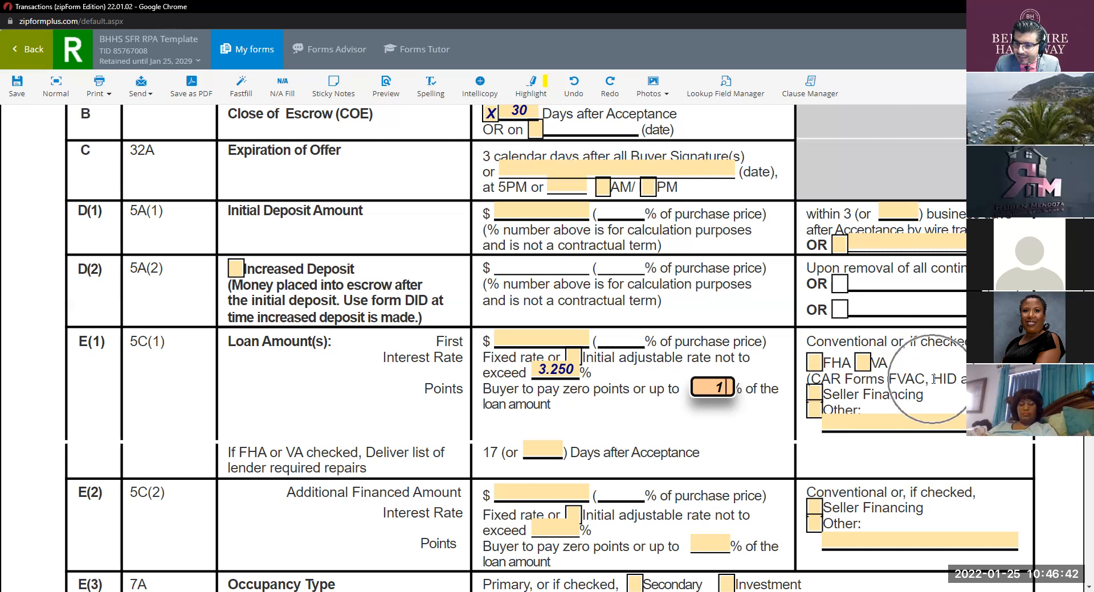
{"action": "key", "text": "ctrl"}
{"action": "key", "text": "ctrl"}
{"action": "key", "text": "ctrl"}
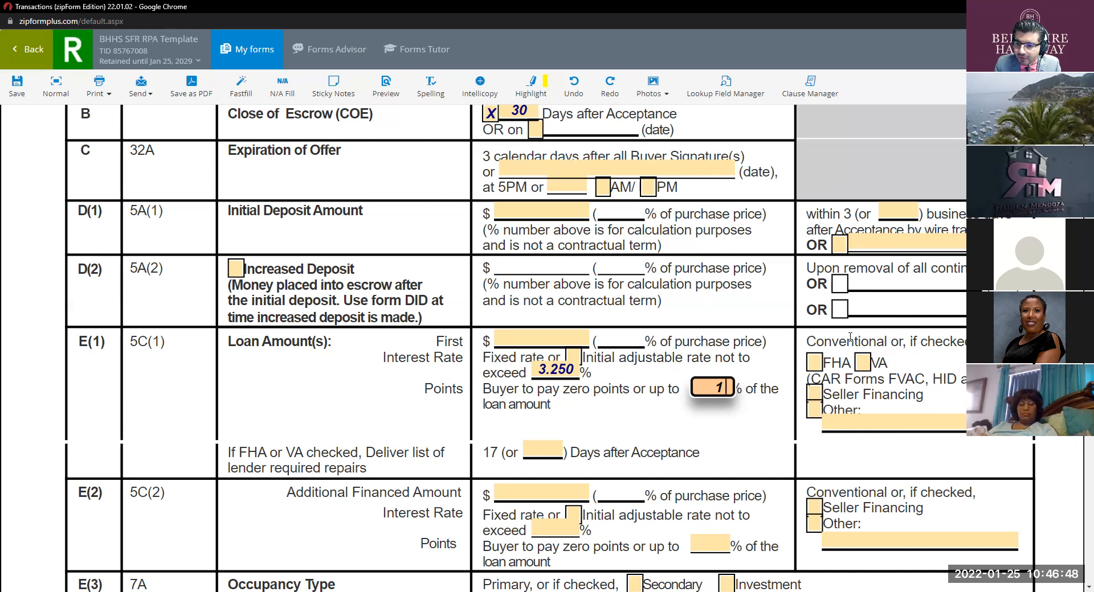
{"action": "key", "text": "ctrl"}
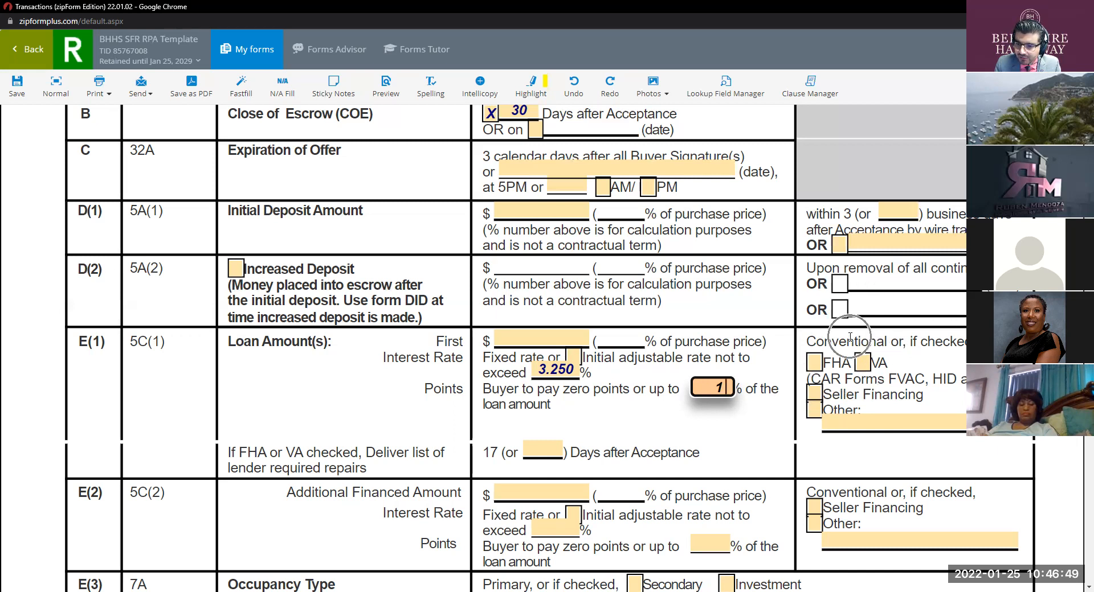
{"action": "left_click", "coordinate": [820, 413]}
{"action": "type", "text": "Conventi"}
{"action": "key", "text": "BackSpace"}
{"action": "key", "text": "BackSpace"}
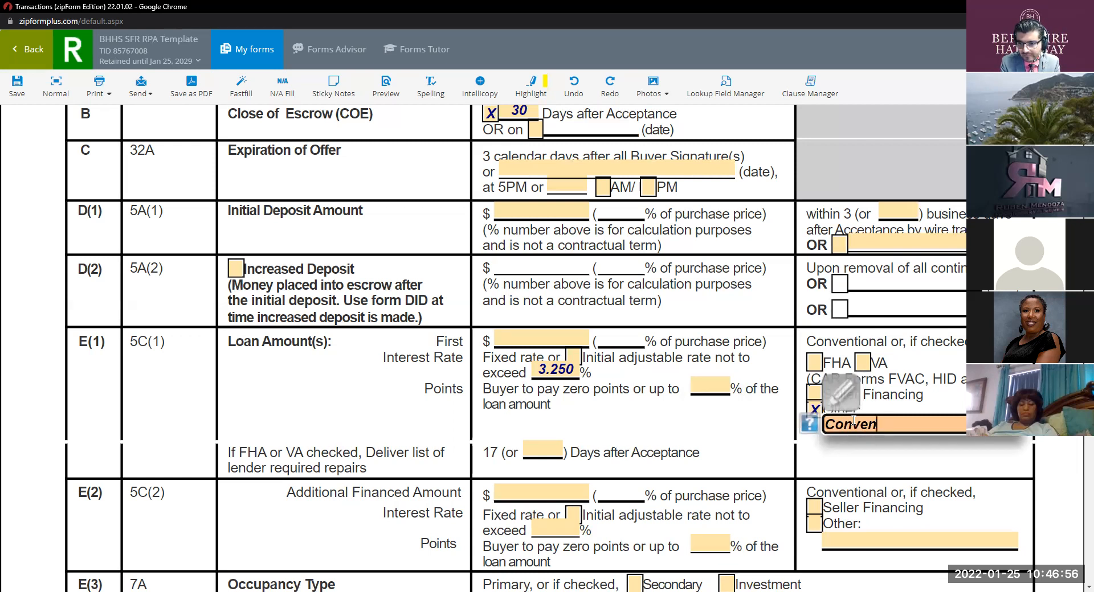
{"action": "type", "text": "tional"}
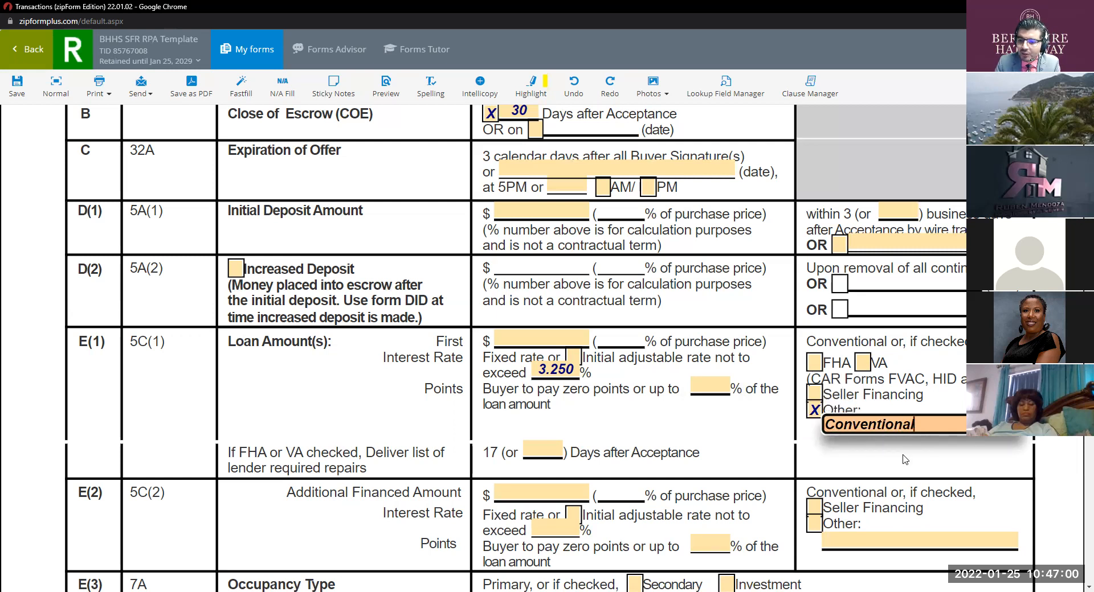
{"action": "double_click", "coordinate": [926, 428]}
{"action": "key", "text": "BackSpace"}
{"action": "left_click", "coordinate": [814, 410]}
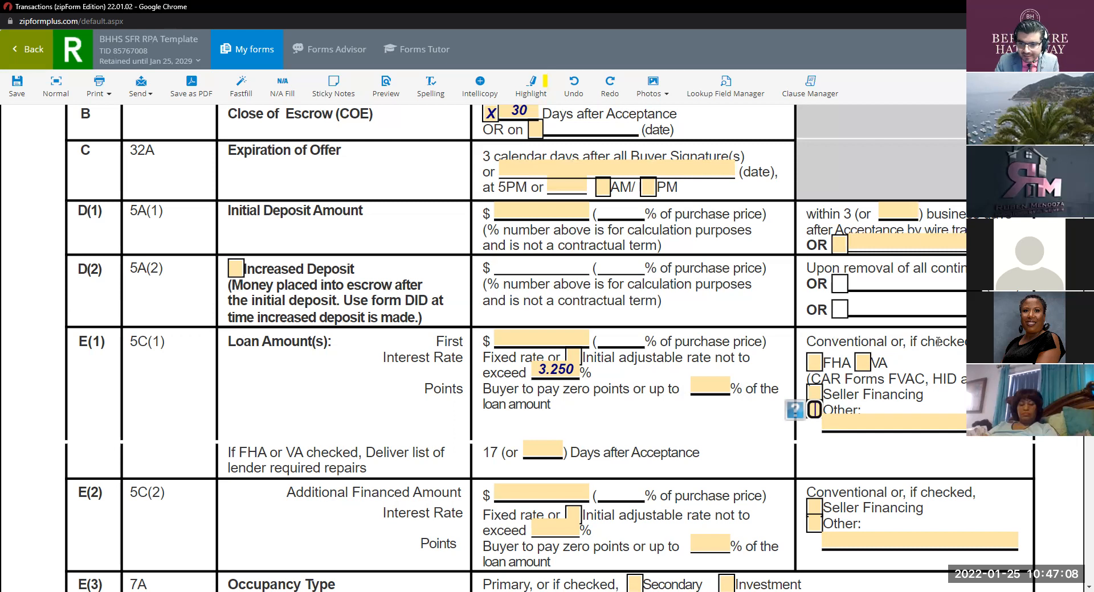
Step: Type 1 in the E(1) Points field as the buyer's maximum points
{"action": "scroll", "coordinate": [938, 342], "scroll_direction": "down", "scroll_amount": 2}
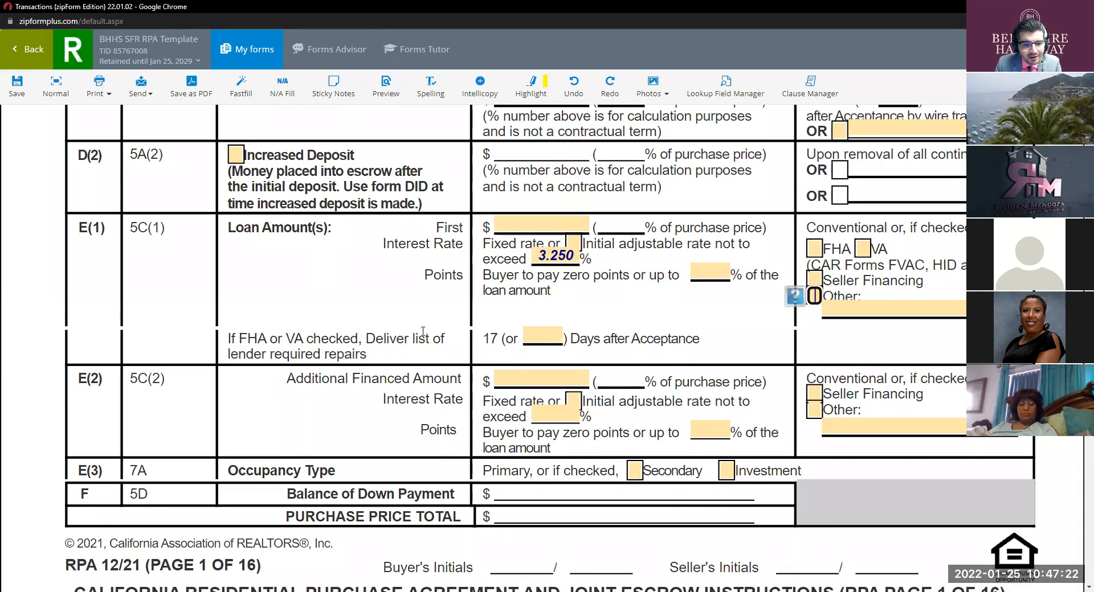
{"action": "left_click", "coordinate": [497, 343]}
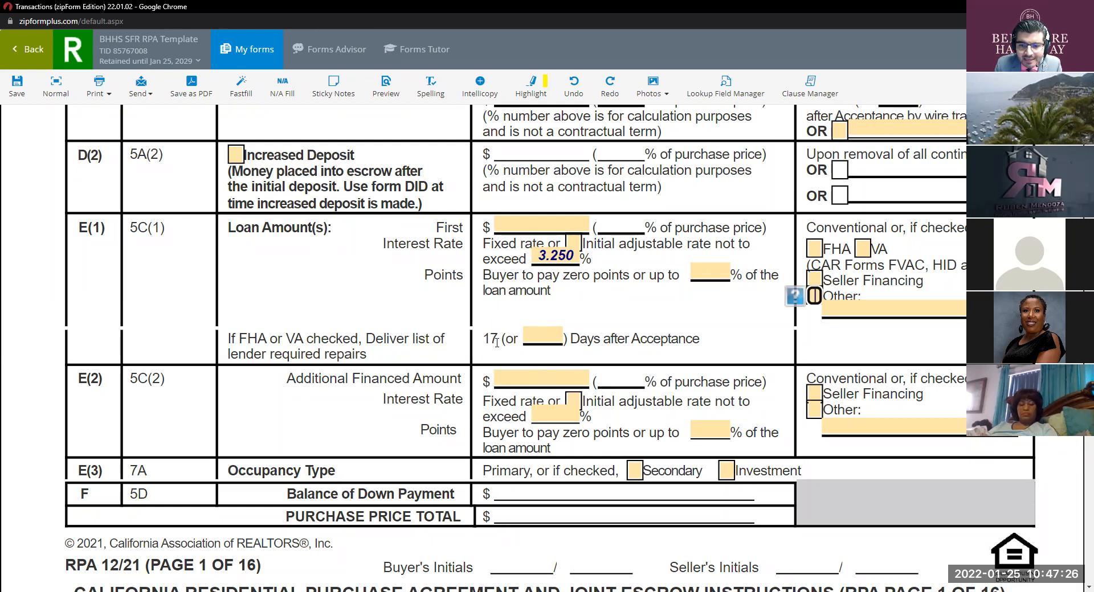
{"action": "left_click", "coordinate": [497, 343]}
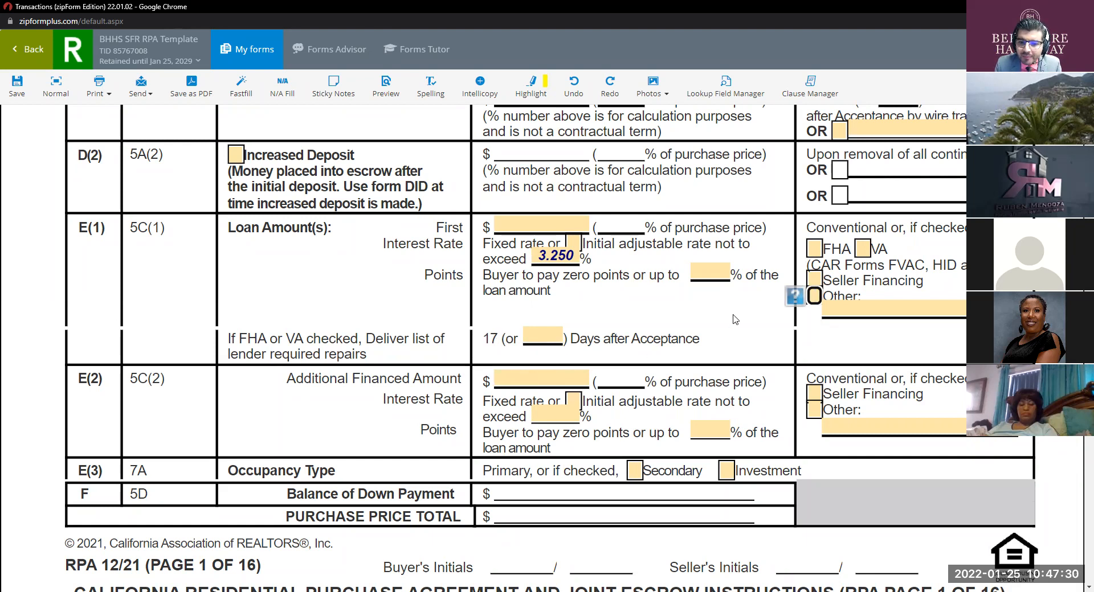
{"action": "left_click", "coordinate": [716, 264]}
{"action": "type", "text": "1"}
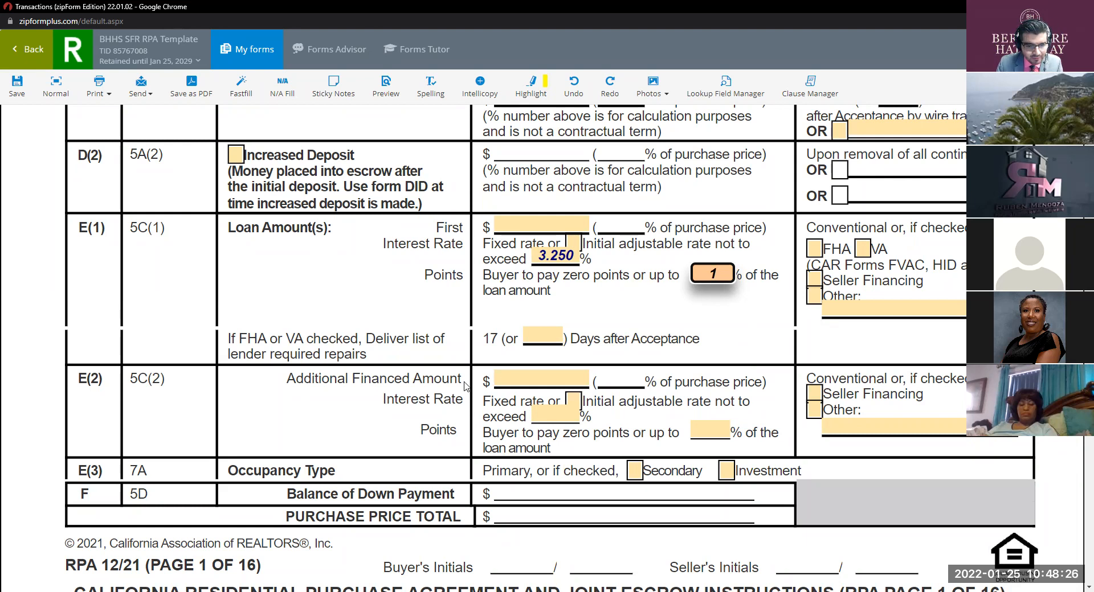
{"action": "scroll", "coordinate": [464, 387], "scroll_direction": "down", "scroll_amount": 1}
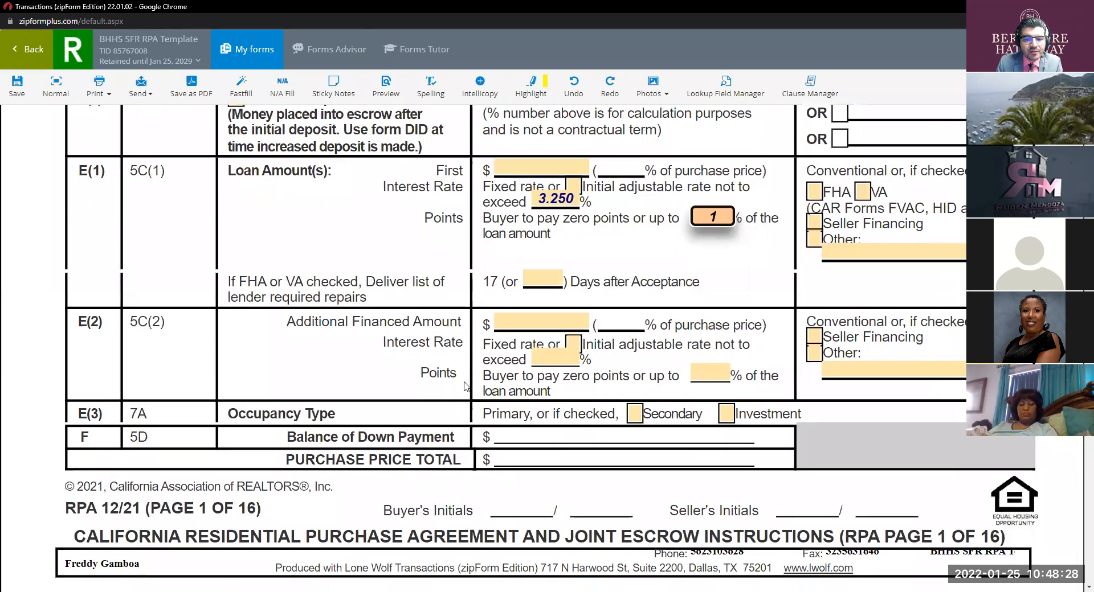
{"action": "left_click", "coordinate": [464, 385]}
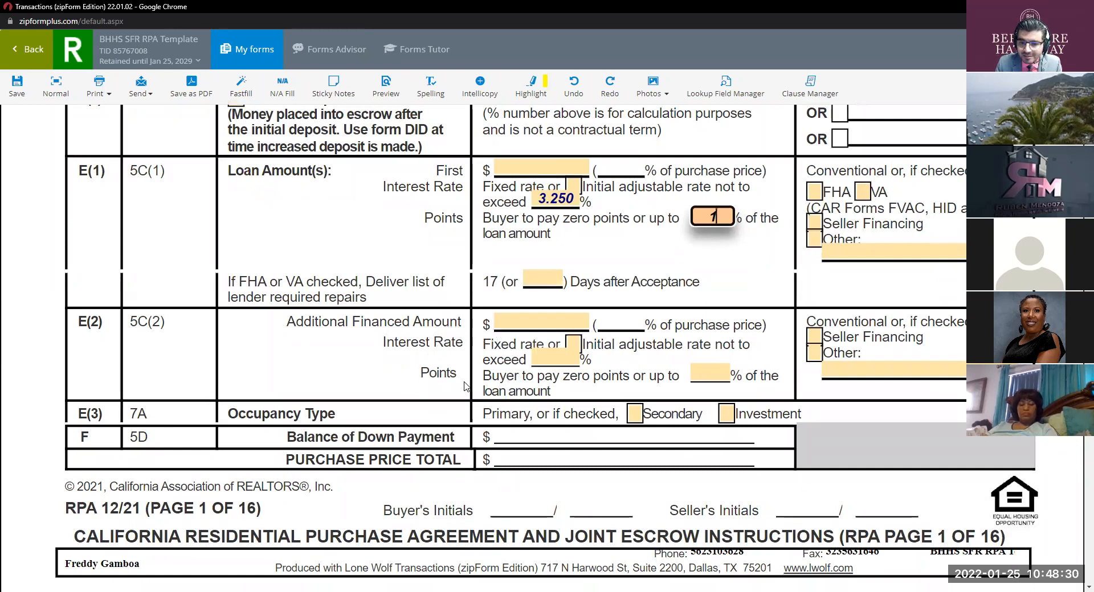
{"action": "key", "text": "ctrl"}
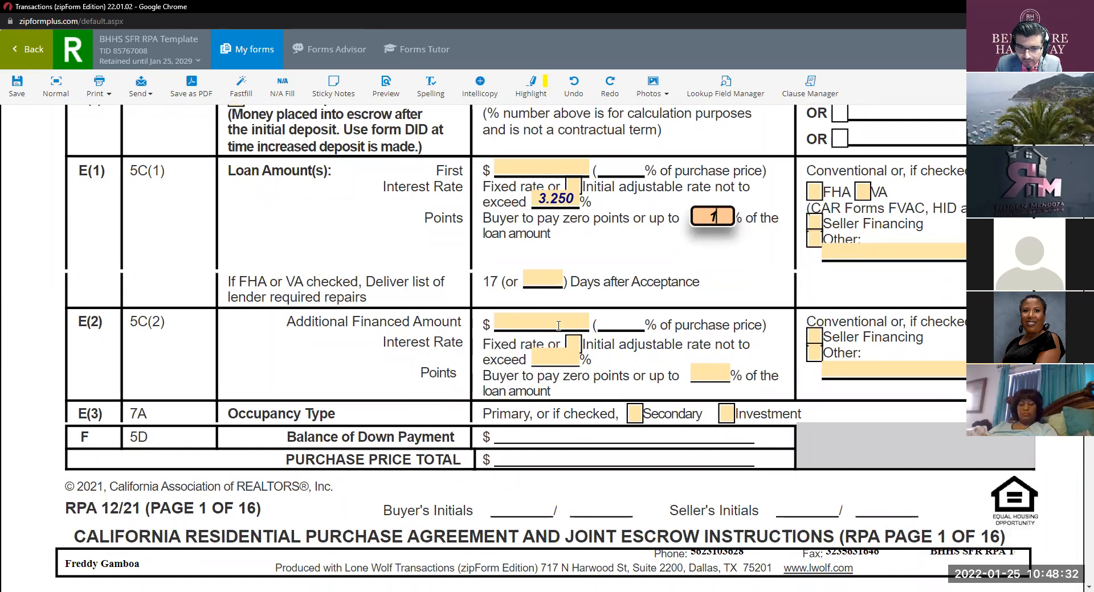
{"action": "key", "text": "ctrl"}
{"action": "key", "text": "ctrl"}
{"action": "key", "text": "ctrl"}
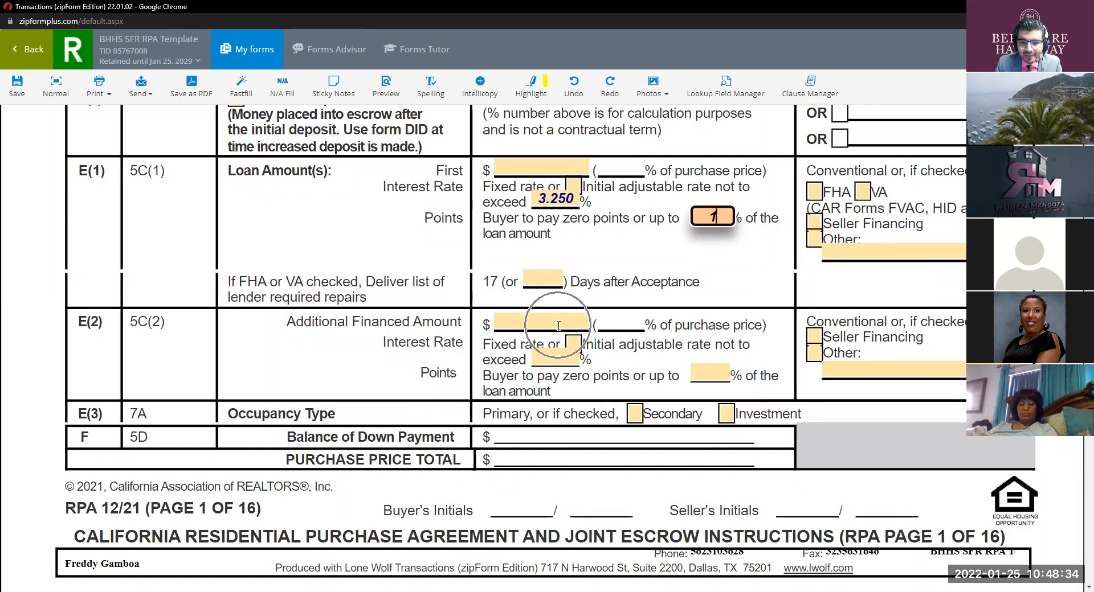
{"action": "key", "text": "ctrl"}
{"action": "key", "text": "ctrl"}
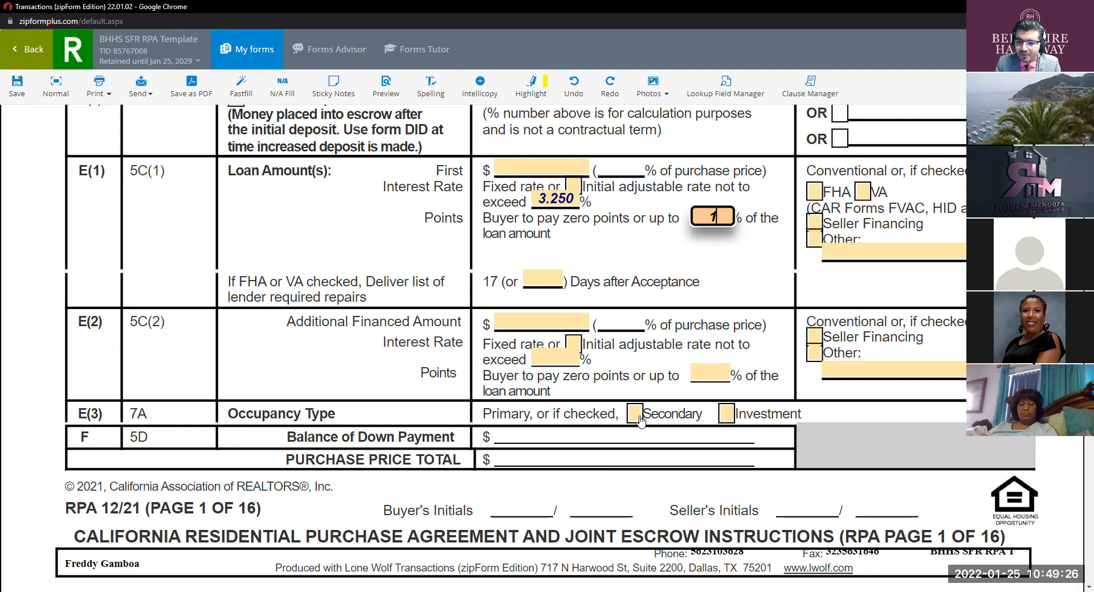
{"action": "left_click", "coordinate": [724, 422]}
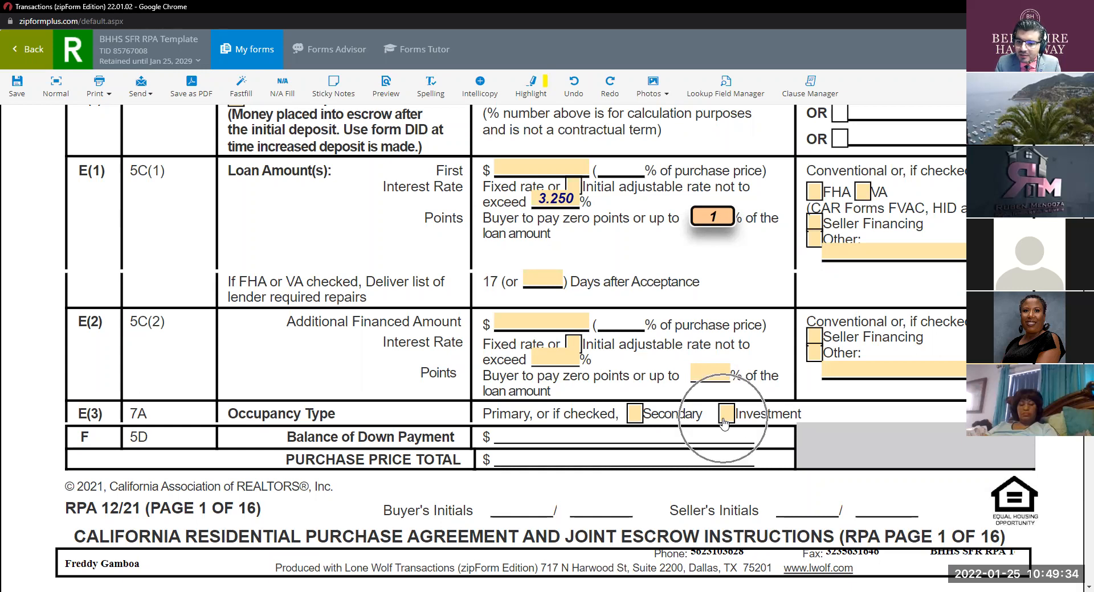
{"action": "left_click", "coordinate": [724, 422]}
{"action": "key", "text": "ctrl"}
{"action": "key", "text": "ctrl"}
{"action": "key", "text": "ctrl"}
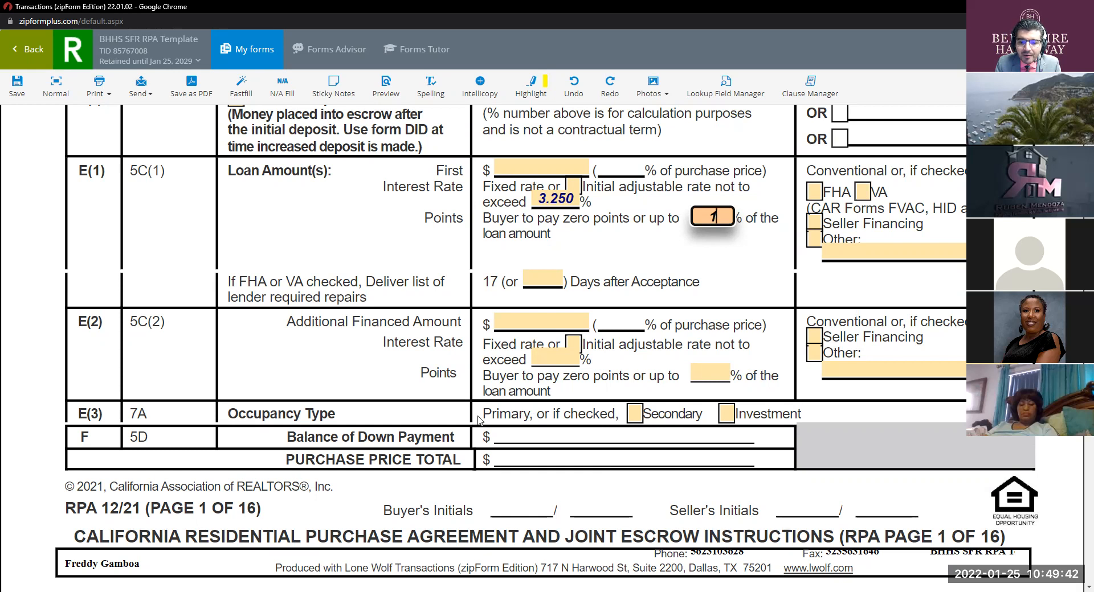
{"action": "key", "text": "ctrl"}
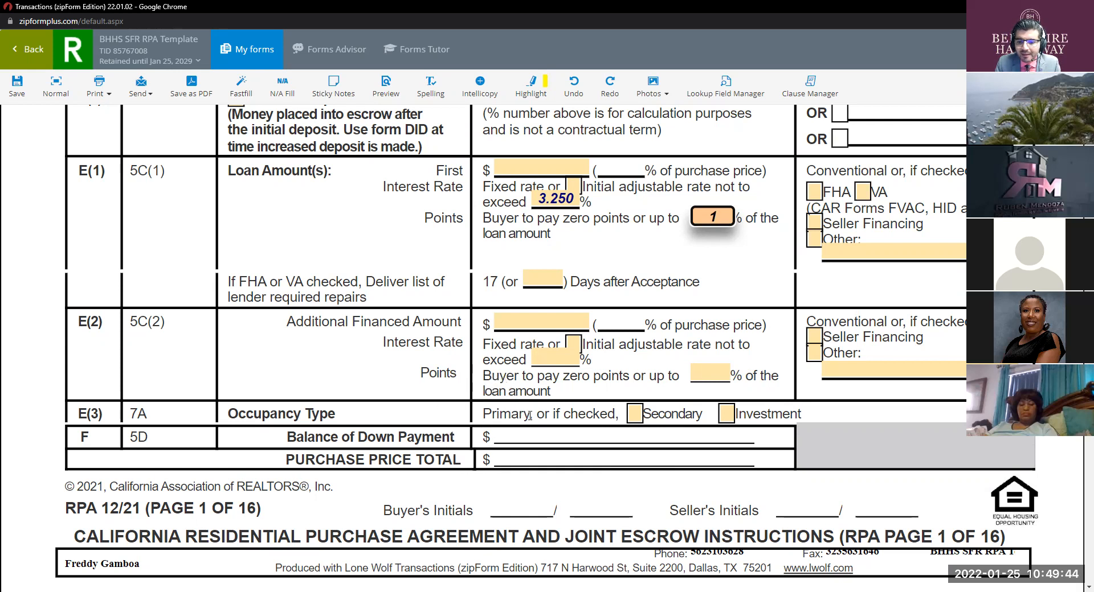
{"action": "scroll", "coordinate": [530, 416], "scroll_direction": "down", "scroll_amount": 1}
{"action": "key", "text": "ctrl"}
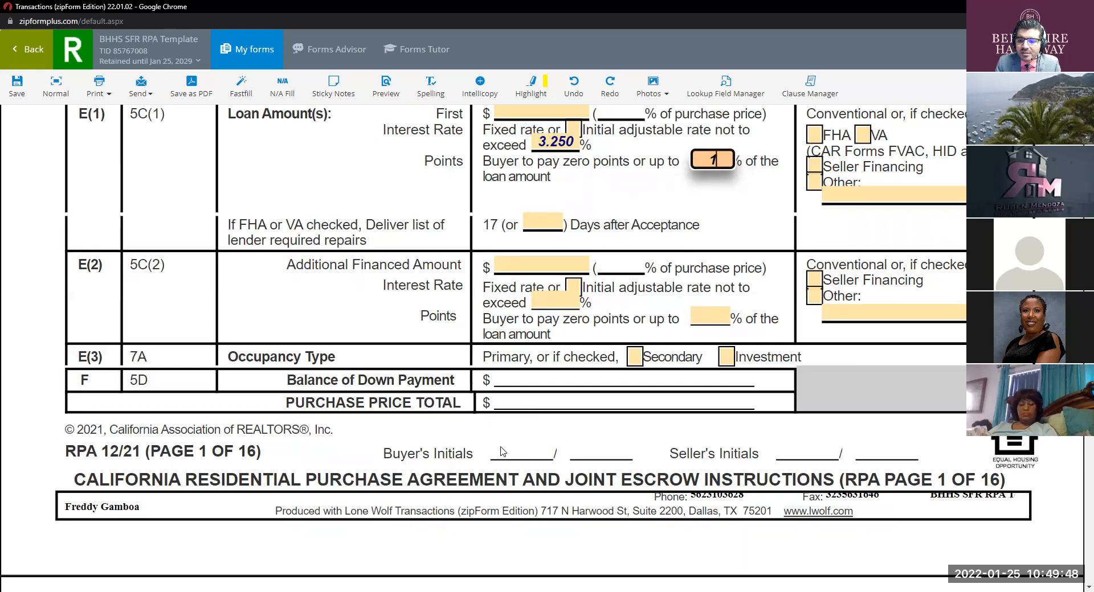
{"action": "scroll", "coordinate": [502, 452], "scroll_direction": "up", "scroll_amount": 1}
{"action": "scroll", "coordinate": [501, 451], "scroll_direction": "up", "scroll_amount": 15}
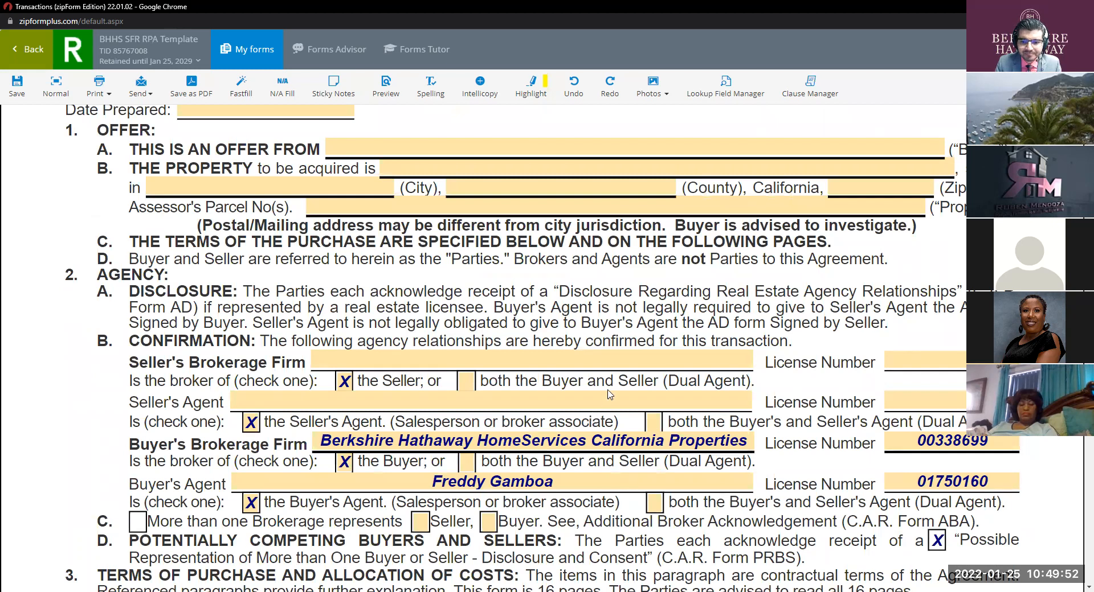
{"action": "scroll", "coordinate": [608, 392], "scroll_direction": "down", "scroll_amount": 3}
{"action": "scroll", "coordinate": [608, 392], "scroll_direction": "down", "scroll_amount": 3}
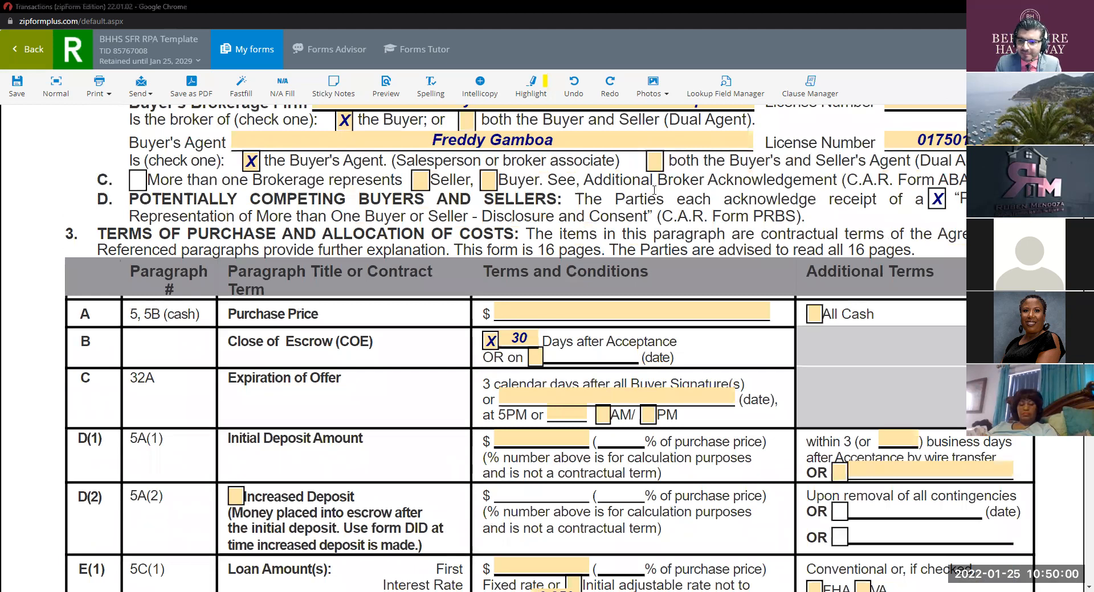
{"action": "scroll", "coordinate": [666, 225], "scroll_direction": "down", "scroll_amount": 5}
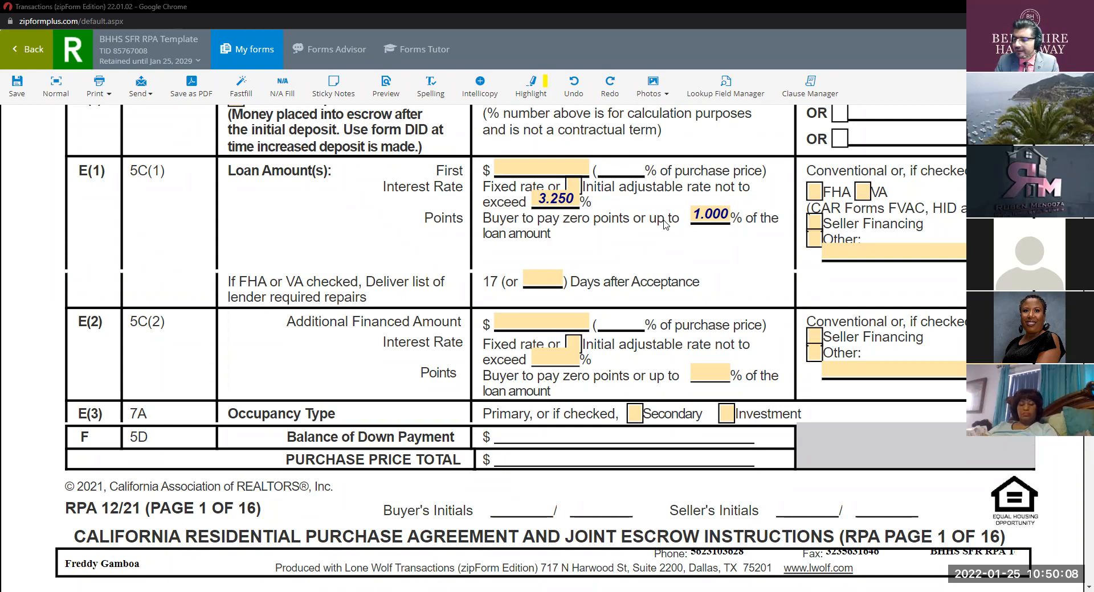
{"action": "left_click", "coordinate": [573, 194]}
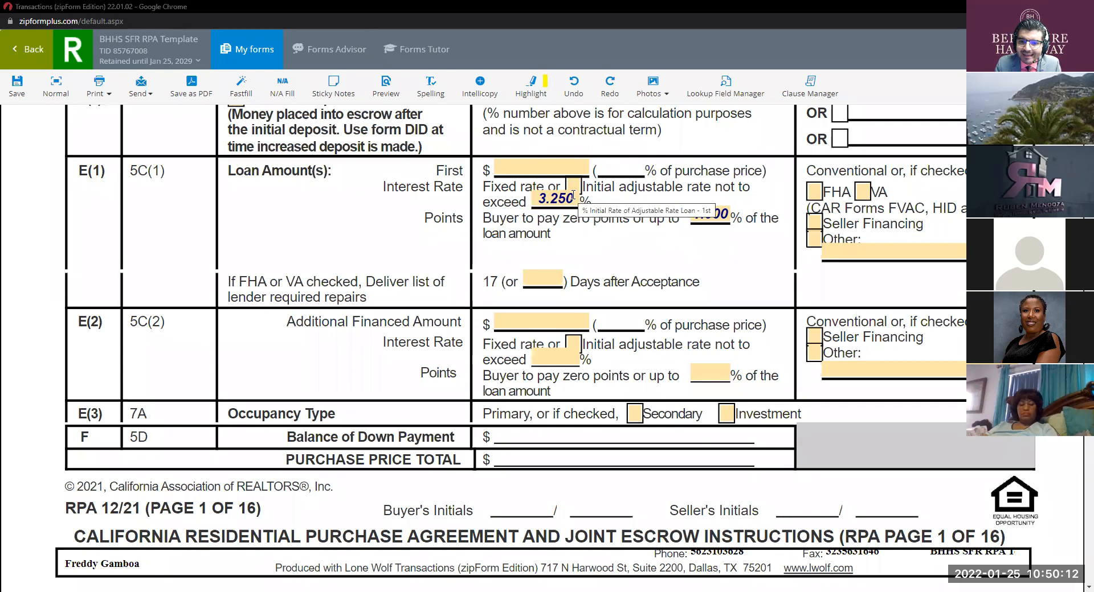
{"action": "left_click", "coordinate": [572, 194]}
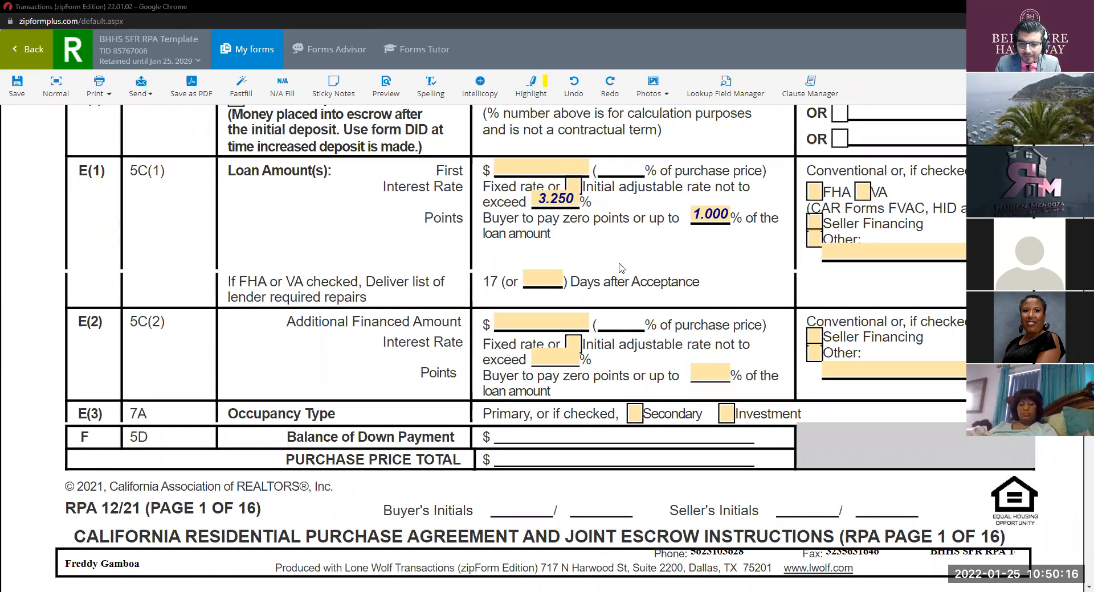
{"action": "scroll", "coordinate": [621, 268], "scroll_direction": "down", "scroll_amount": 6}
{"action": "scroll", "coordinate": [620, 268], "scroll_direction": "down", "scroll_amount": 3}
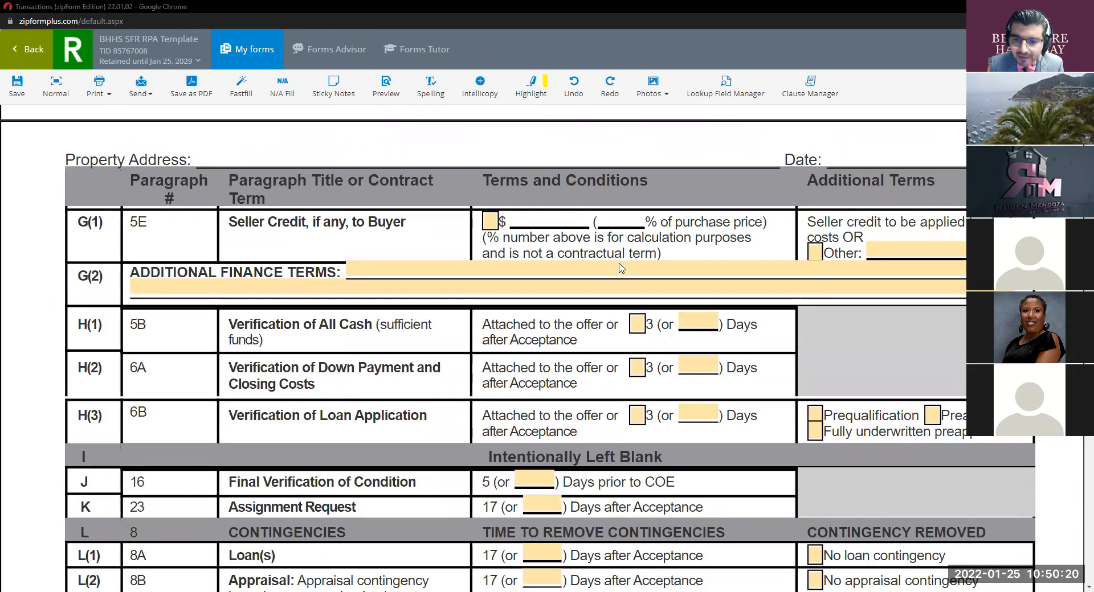
{"action": "scroll", "coordinate": [448, 215], "scroll_direction": "up", "scroll_amount": 8}
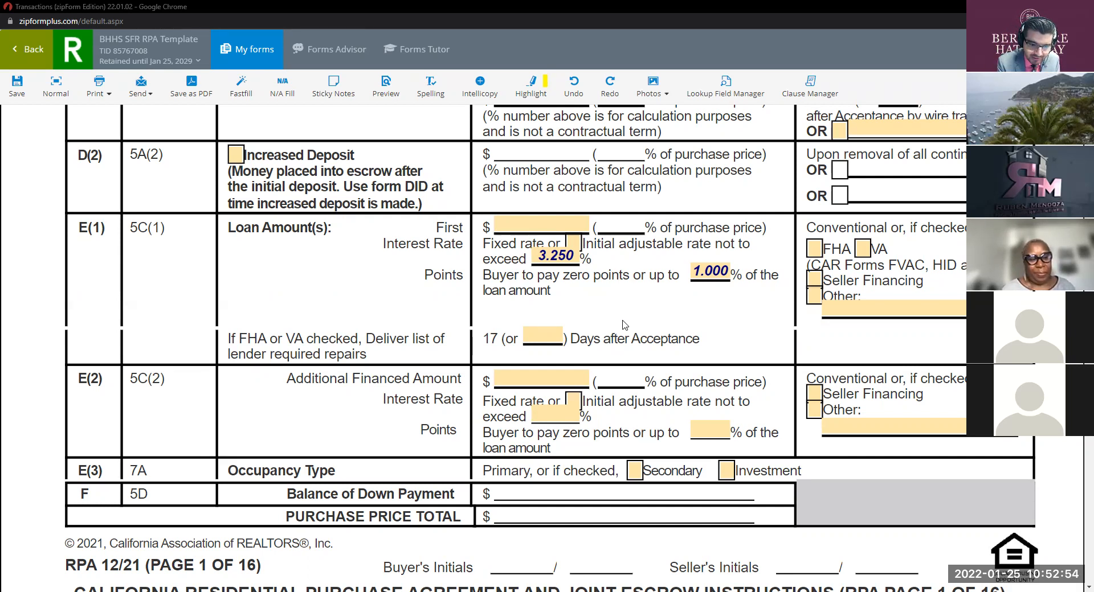
Step: Replace the E(1) interest rate with 'BPR', then change it back to 3.25
{"action": "key", "text": "ctrl"}
{"action": "key", "text": "ctrl"}
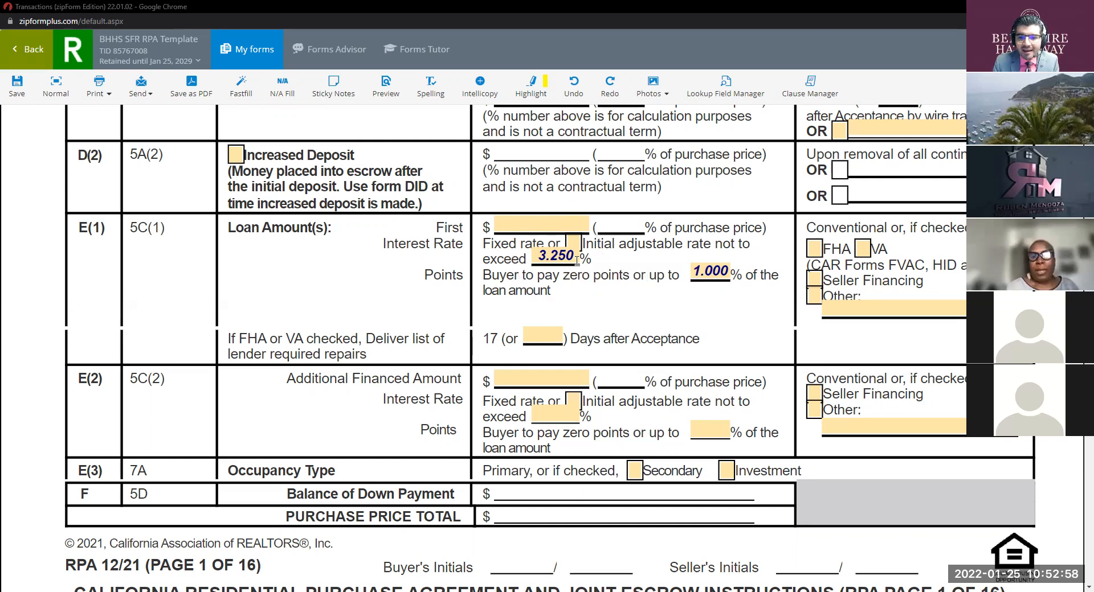
{"action": "left_click", "coordinate": [577, 261]}
{"action": "key", "text": "BackSpace"}
{"action": "key", "text": "BackSpace"}
{"action": "key", "text": "BackSpace"}
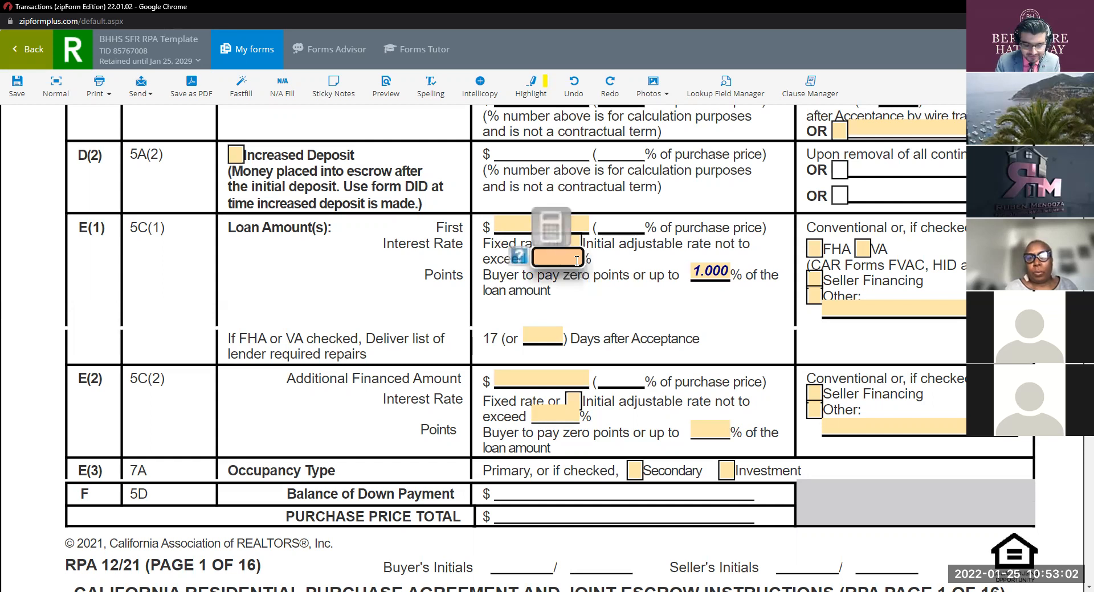
{"action": "type", "text": "NPR"}
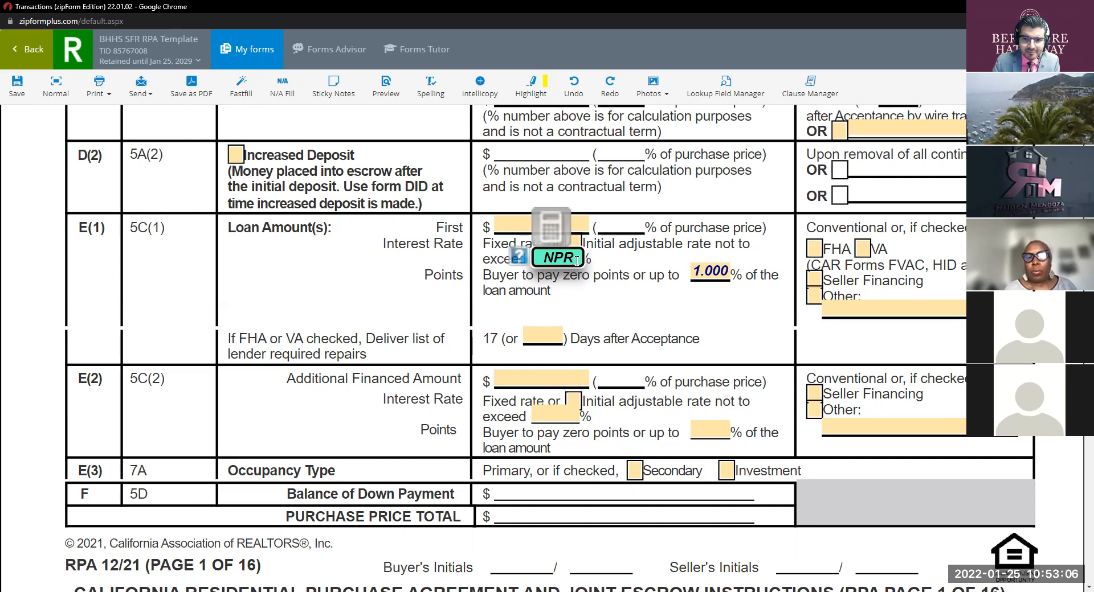
{"action": "left_click", "coordinate": [554, 257]}
{"action": "key", "text": "BackSpace"}
{"action": "type", "text": "B"}
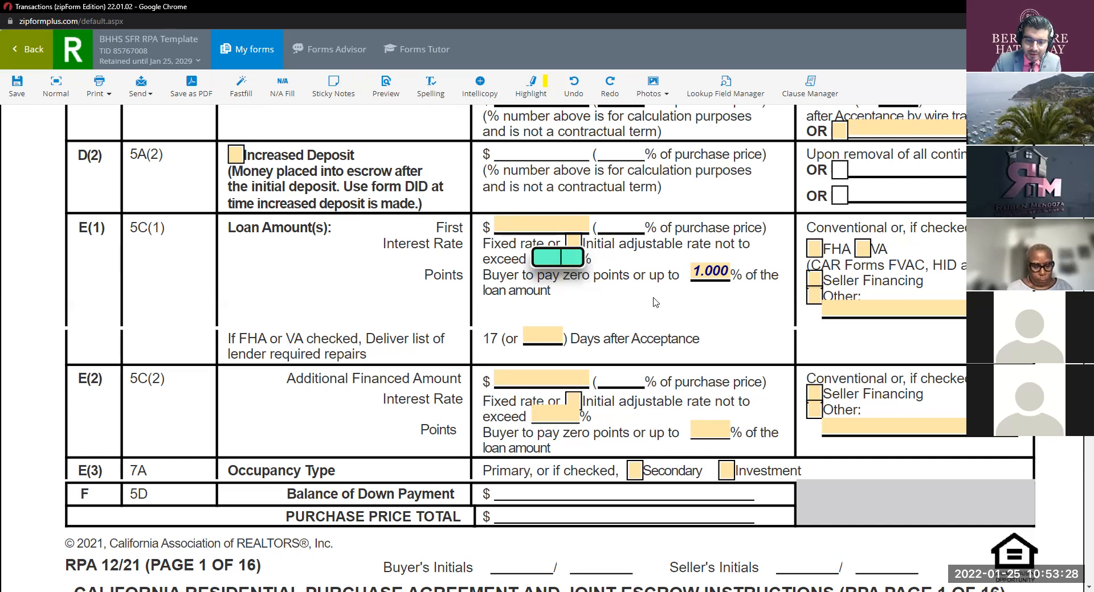
{"action": "left_click", "coordinate": [609, 301]}
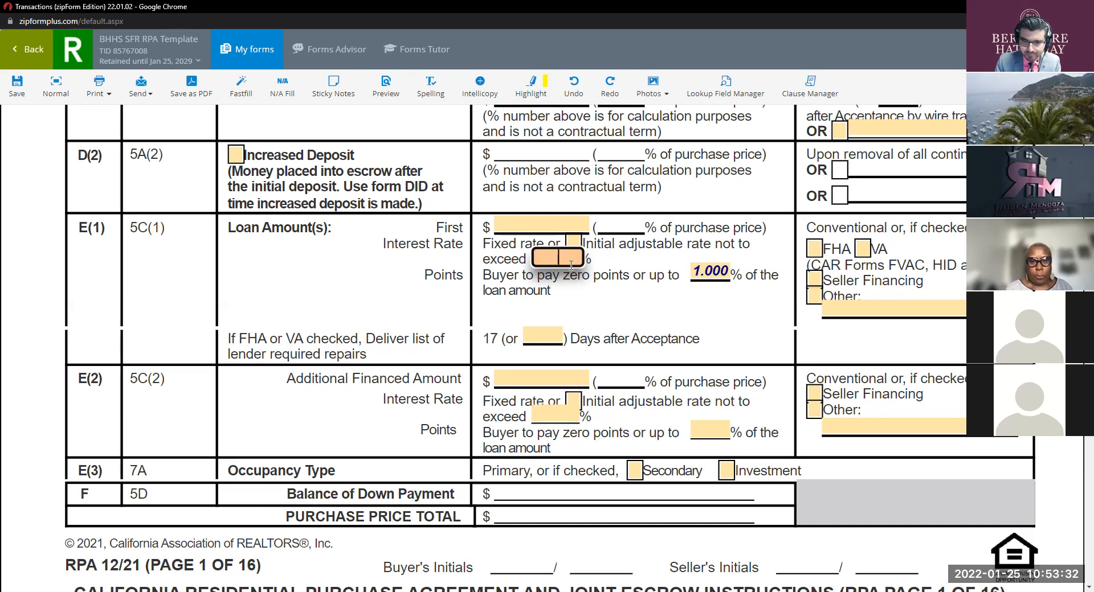
{"action": "type", "text": "3.25"}
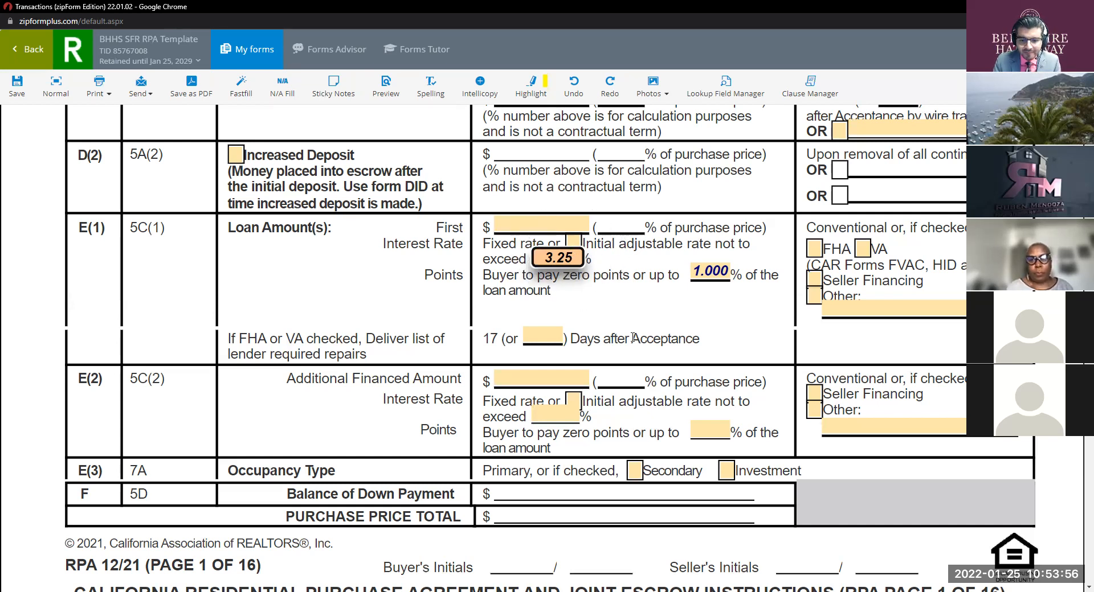
{"action": "scroll", "coordinate": [617, 335], "scroll_direction": "down", "scroll_amount": 9}
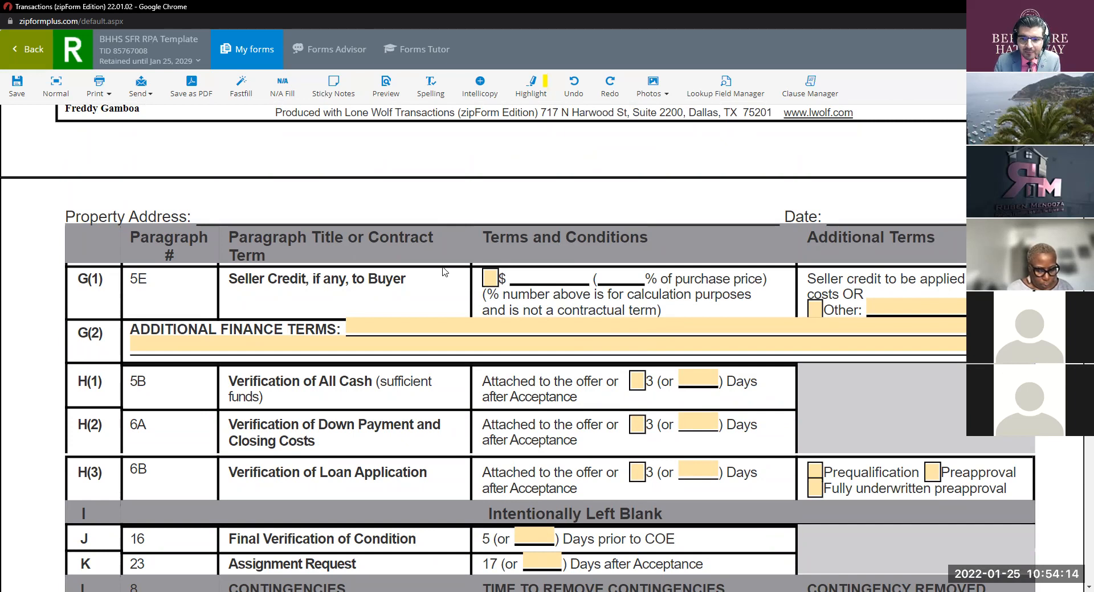
{"action": "left_click", "coordinate": [490, 279]}
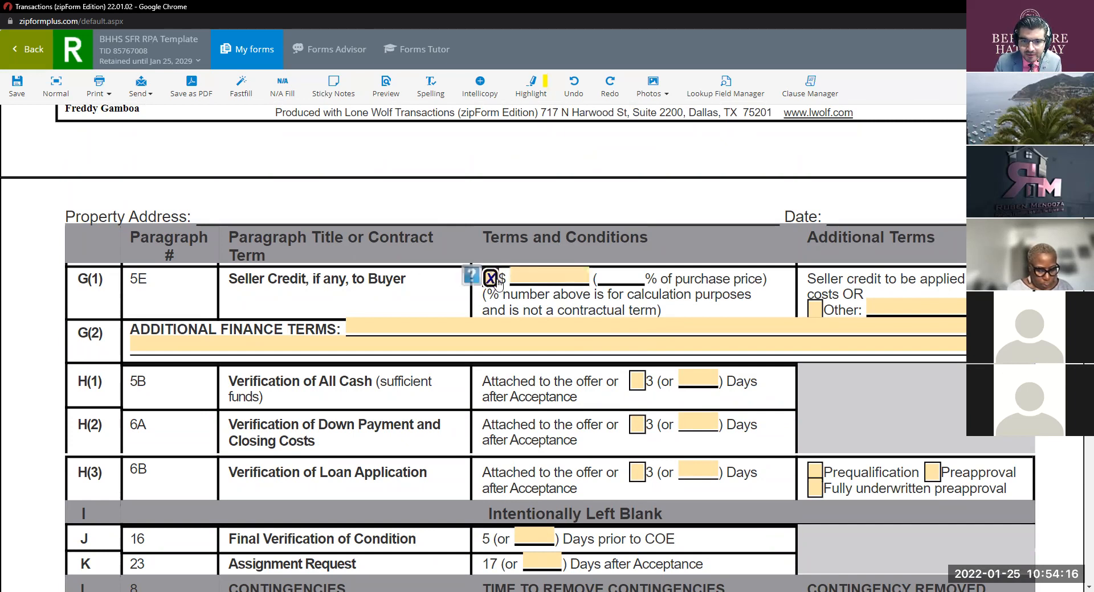
{"action": "left_click", "coordinate": [561, 275]}
{"action": "type", "text": "12000"}
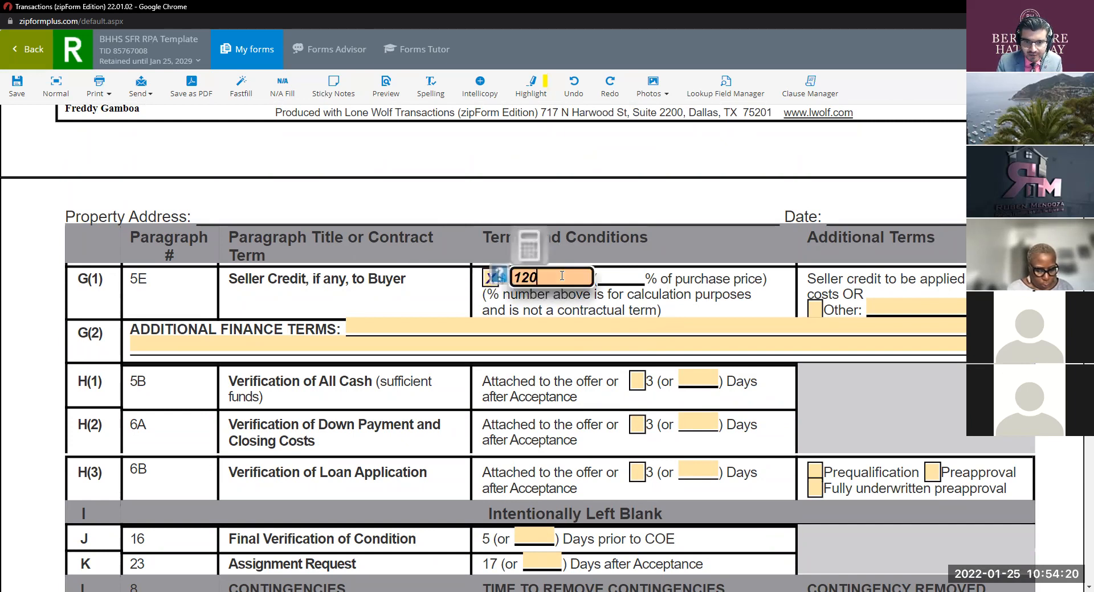
{"action": "double_click", "coordinate": [571, 281]}
{"action": "key", "text": "BackSpace"}
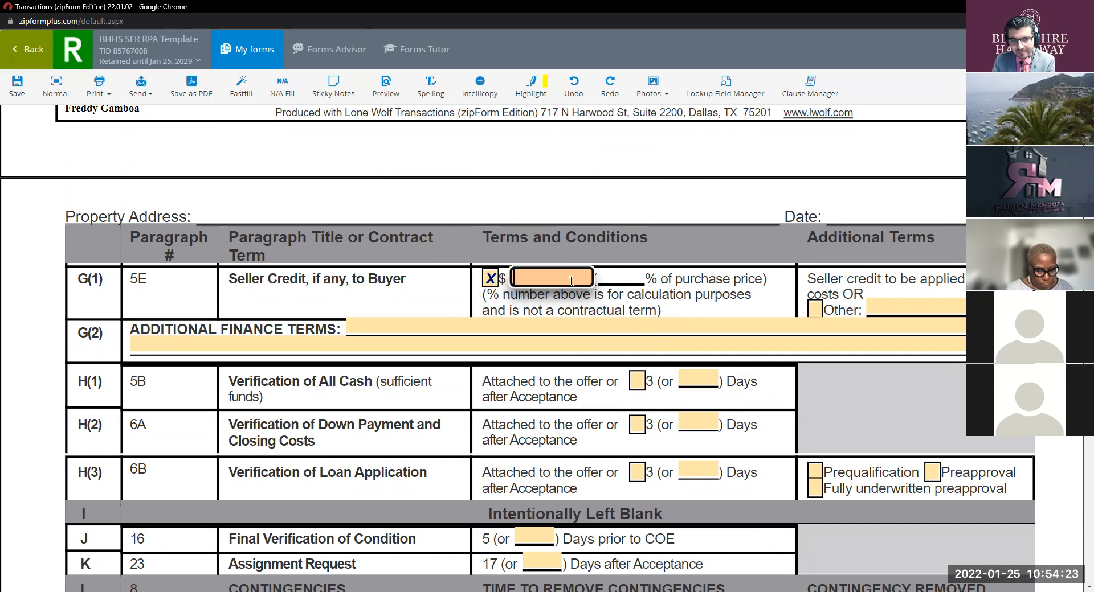
{"action": "left_click", "coordinate": [490, 278]}
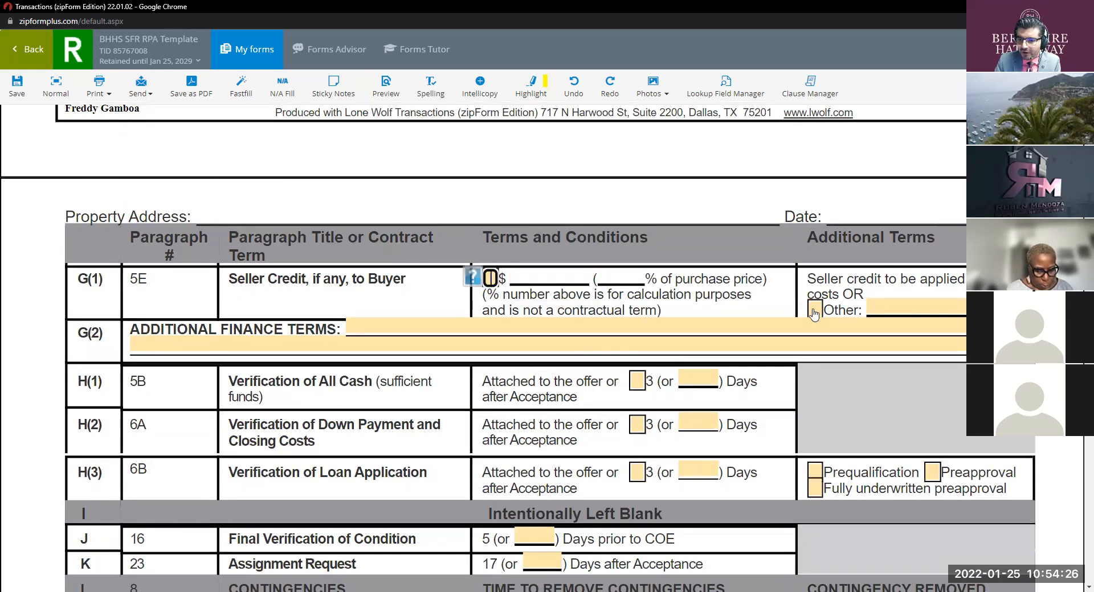
{"action": "left_click", "coordinate": [450, 330]}
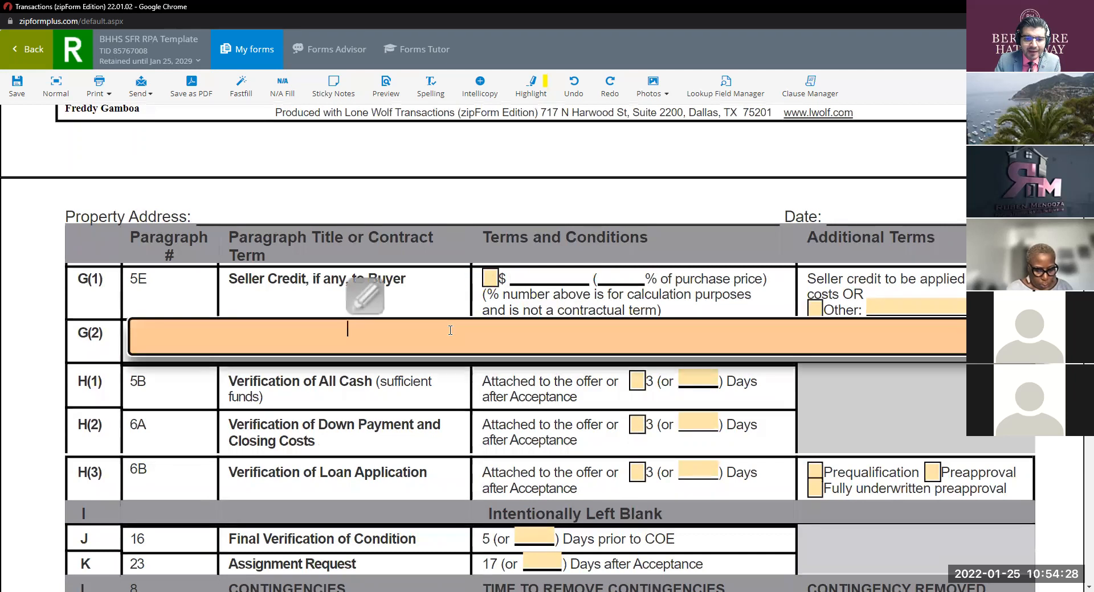
{"action": "type", "text": "Seller to cred"}
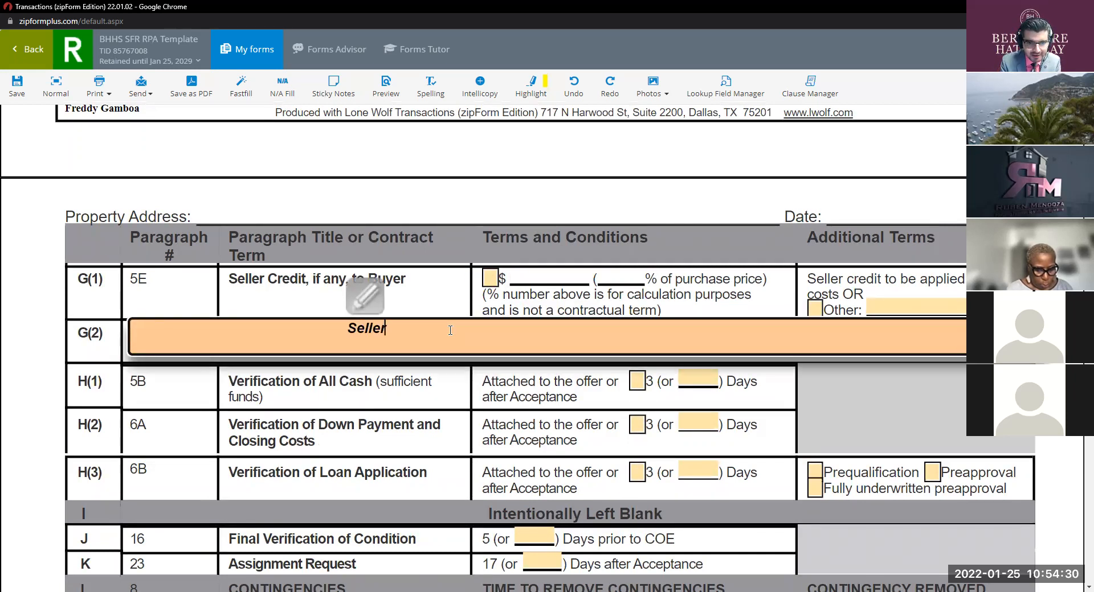
{"action": "key", "text": "BackSpace"}
{"action": "type", "text": "fit"}
{"action": "key", "text": "BackSpace"}
{"action": "key", "text": "BackSpace"}
{"action": "key", "text": "BackSpace"}
{"action": "type", "text": "dit"}
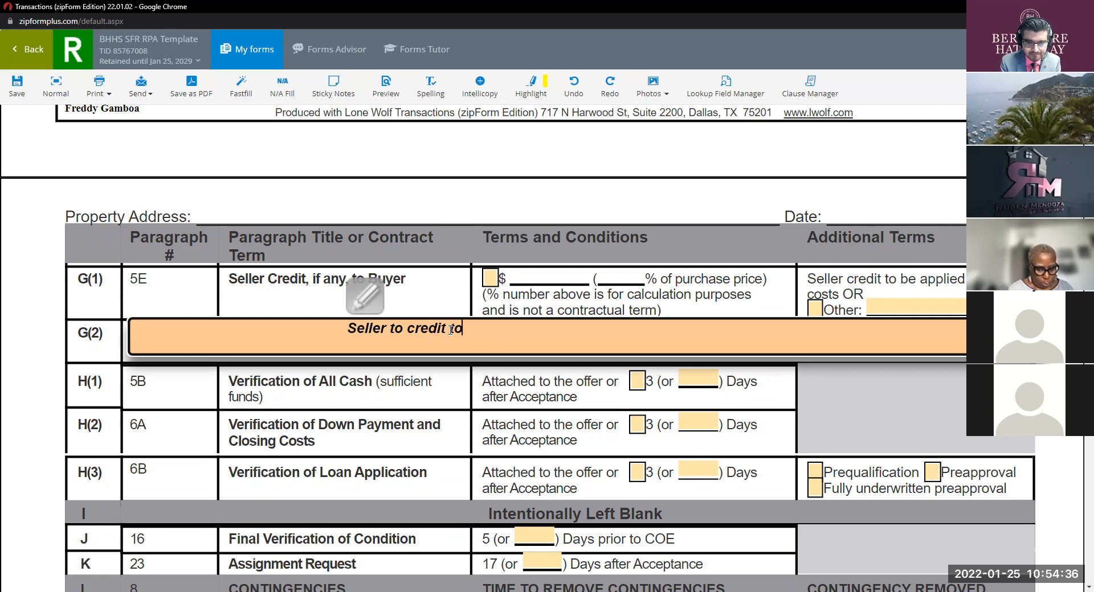
{"action": "type", "text": " $"}
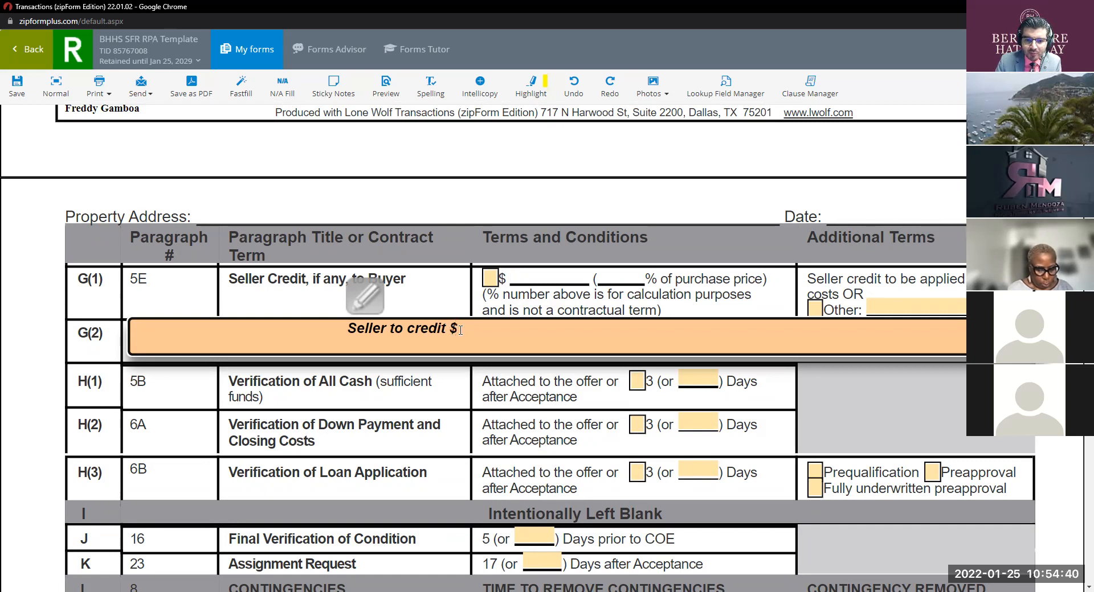
{"action": "triple_click", "coordinate": [462, 331]}
{"action": "key", "text": "BackSpace"}
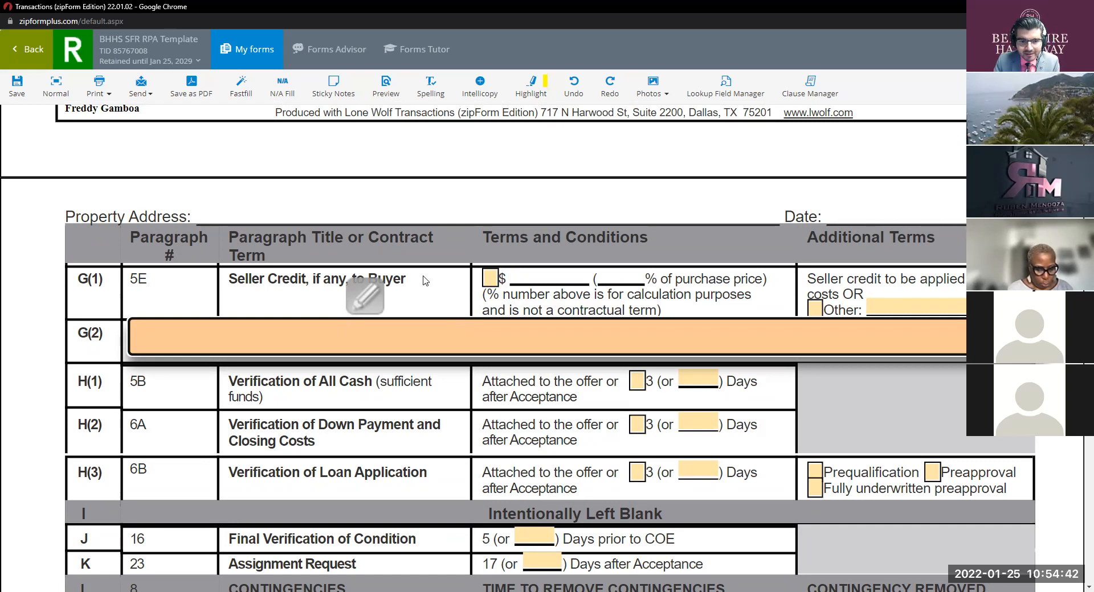
Step: Close the additional finance terms box and tick the 3-day option for H(1)
{"action": "left_click", "coordinate": [390, 388]}
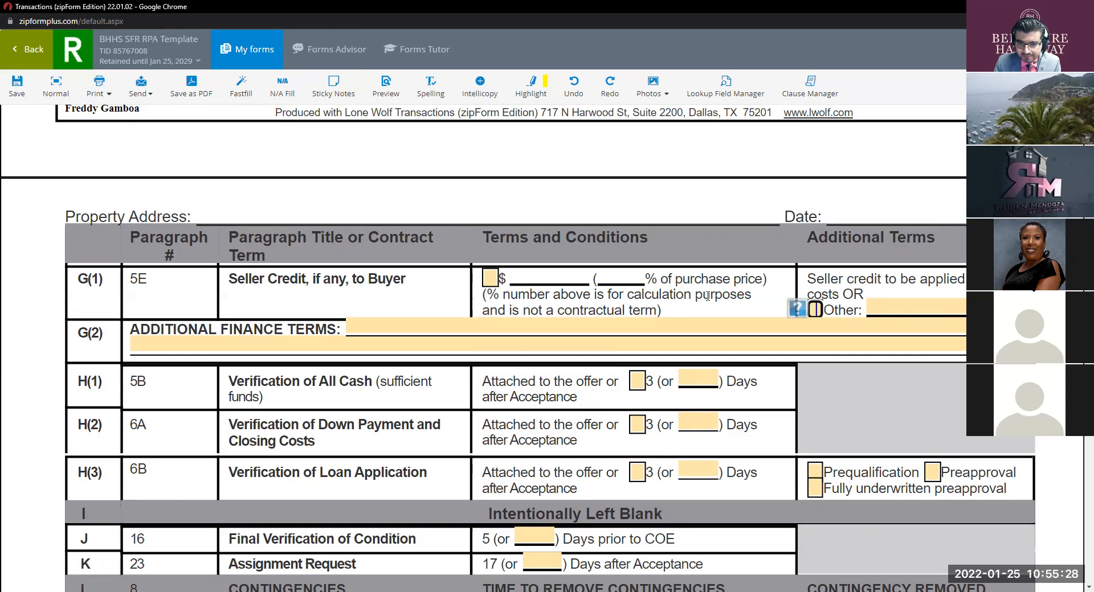
{"action": "scroll", "coordinate": [683, 285], "scroll_direction": "down", "scroll_amount": 2}
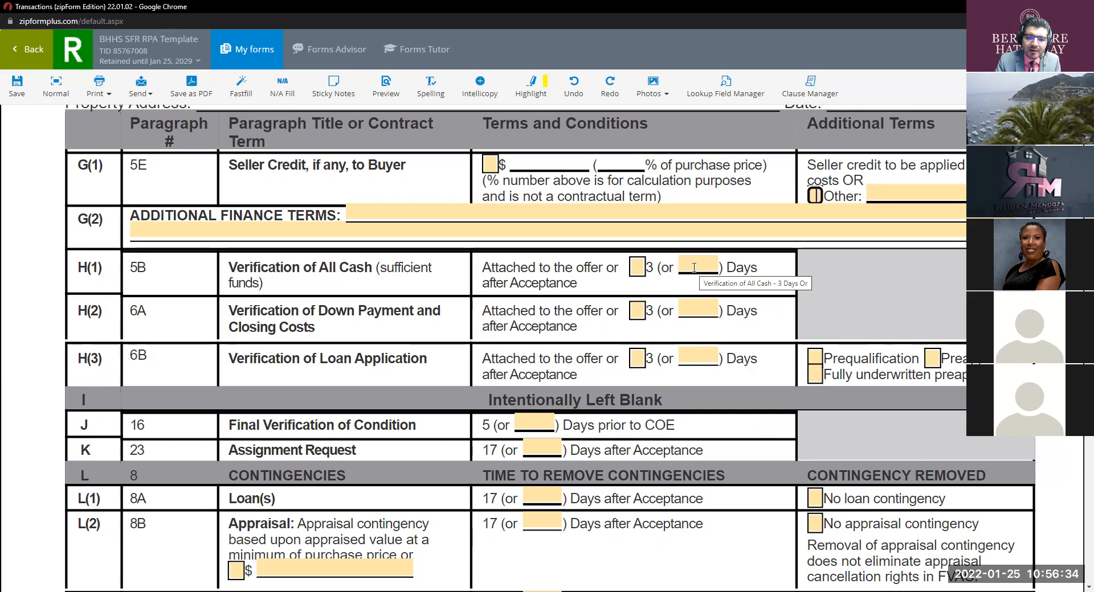
{"action": "left_click", "coordinate": [636, 266]}
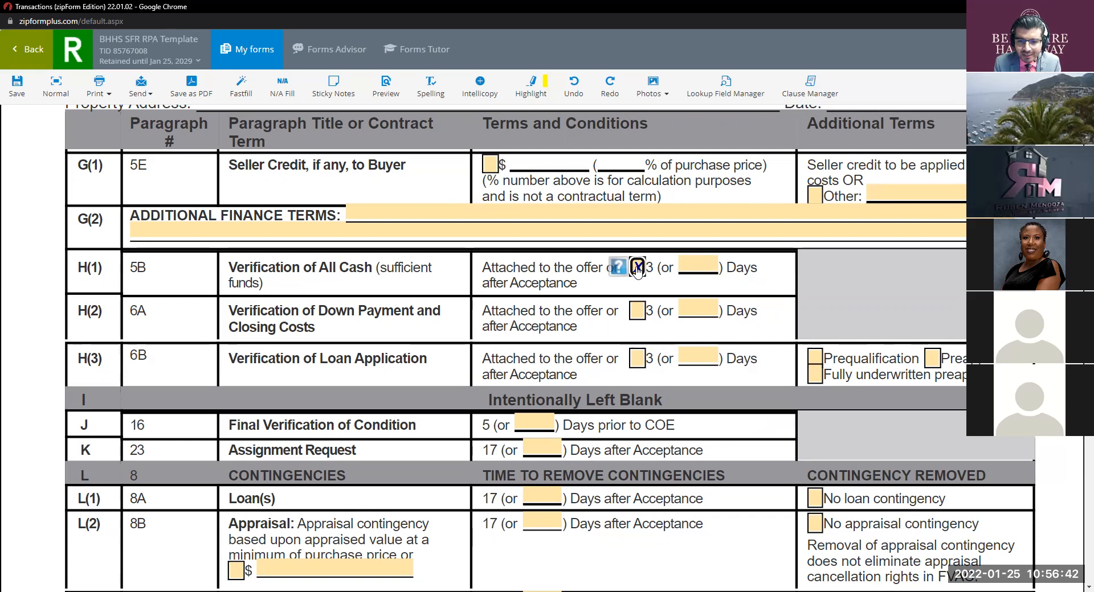
Step: Untick the H(1) Verification of All Cash checkbox, leaving the 3-day default
{"action": "left_click", "coordinate": [637, 268]}
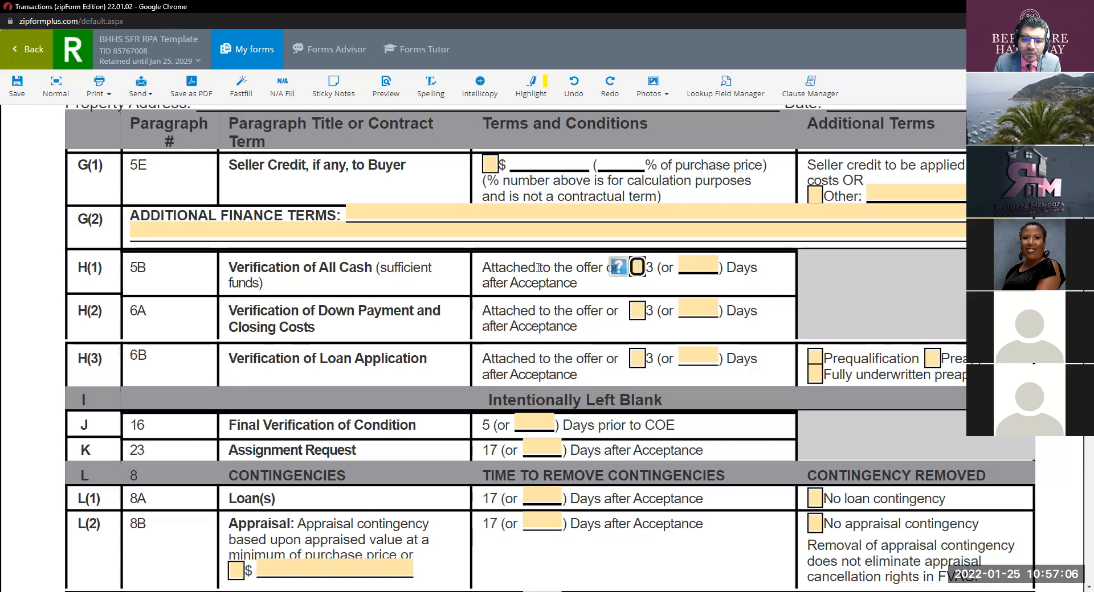
{"action": "left_click", "coordinate": [636, 269]}
{"action": "left_click", "coordinate": [637, 269]}
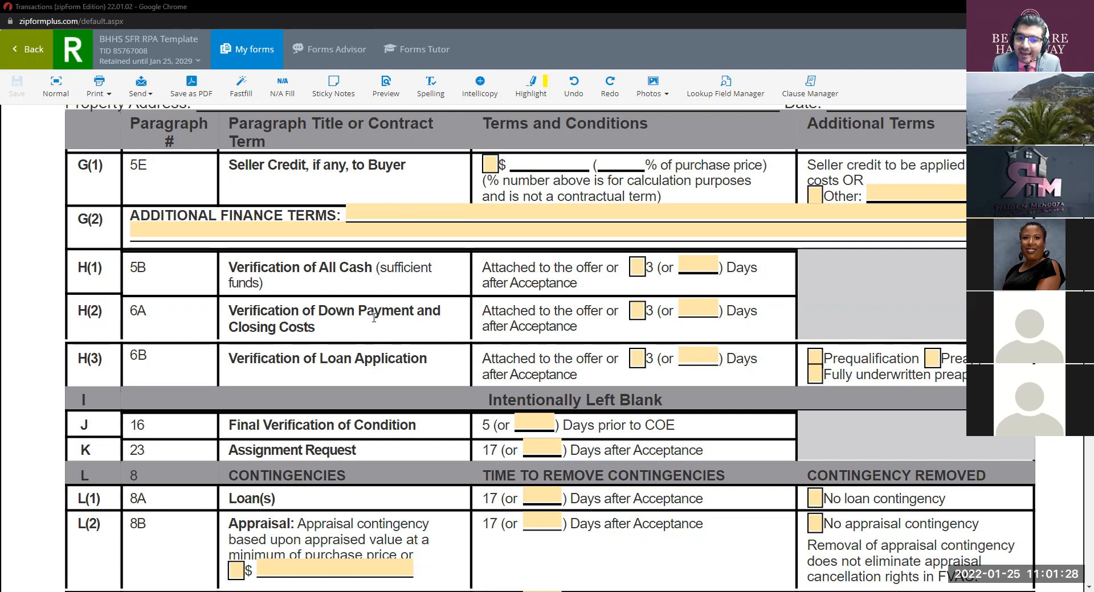
{"action": "key", "text": "ctrl"}
{"action": "key", "text": "ctrl"}
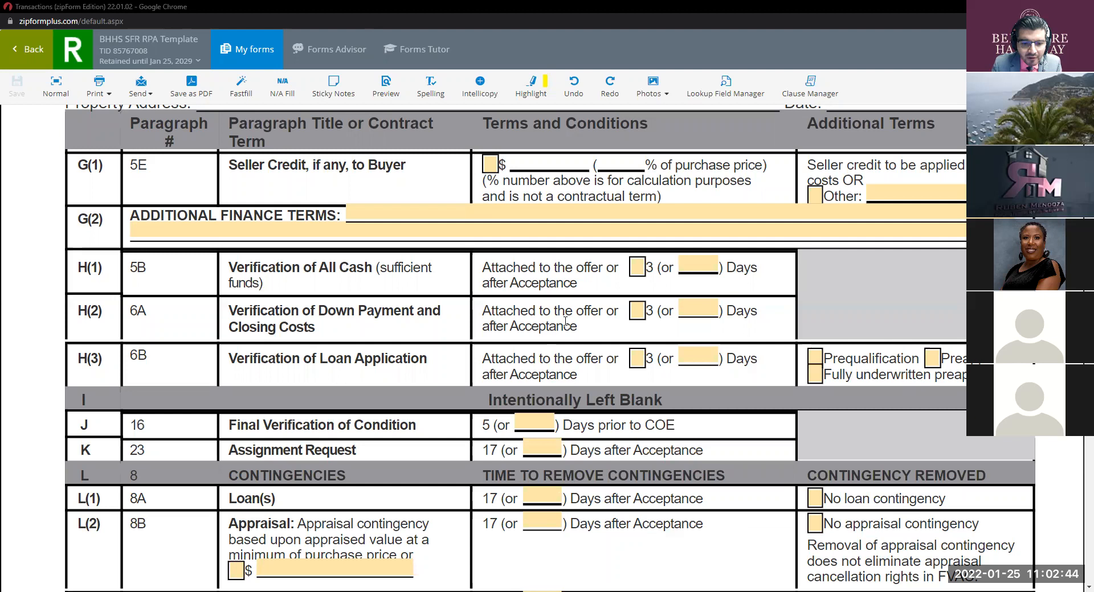
{"action": "scroll", "coordinate": [565, 322], "scroll_direction": "down", "scroll_amount": 1}
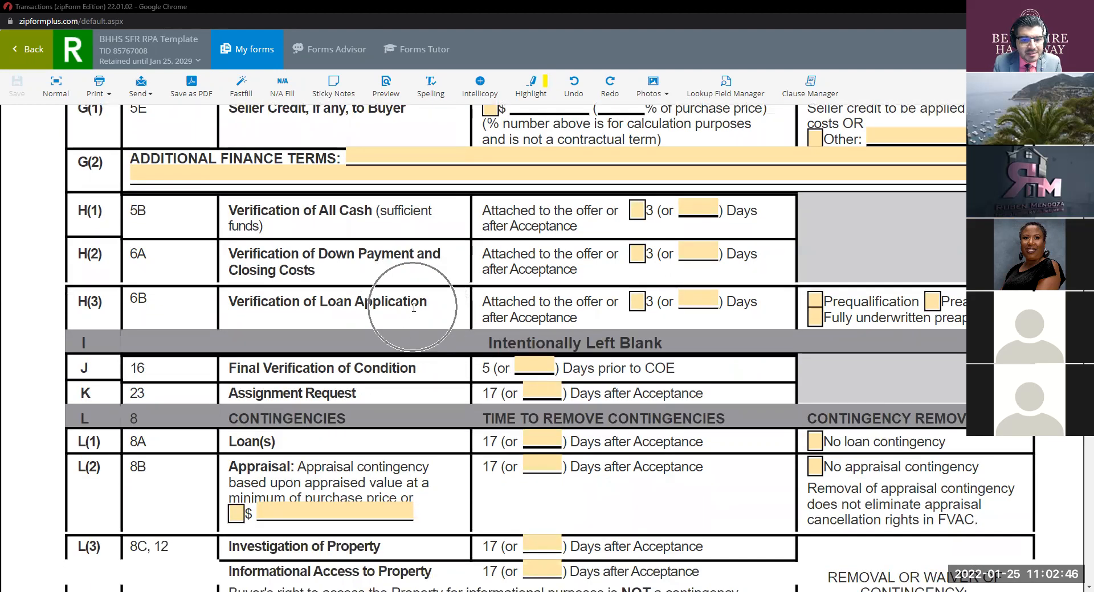
{"action": "key", "text": "ctrl"}
{"action": "key", "text": "ctrl"}
{"action": "key", "text": "ctrl"}
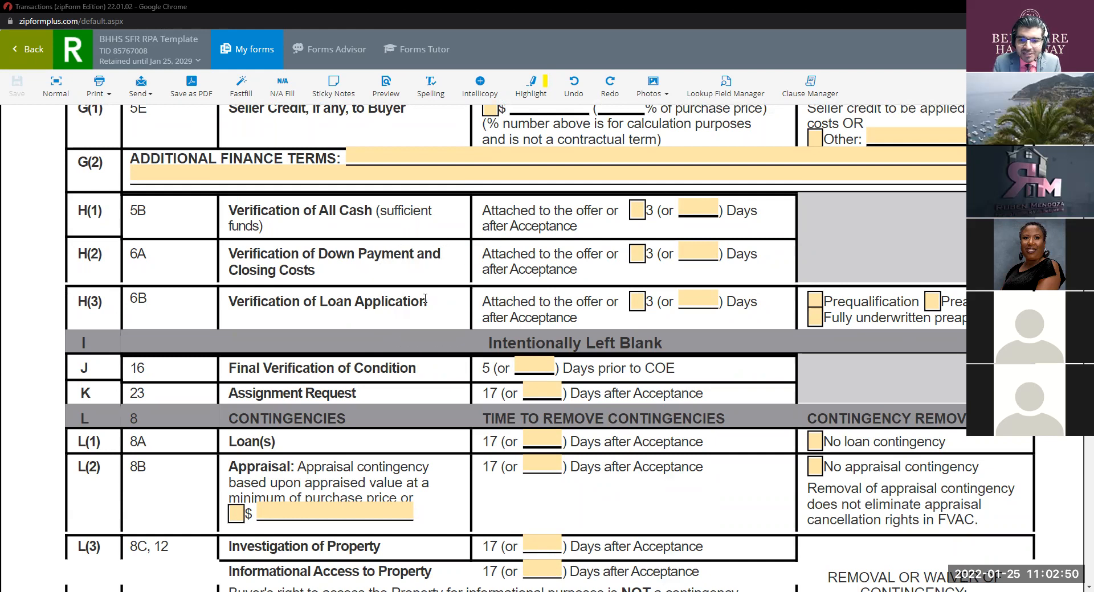
{"action": "key", "text": "ctrl"}
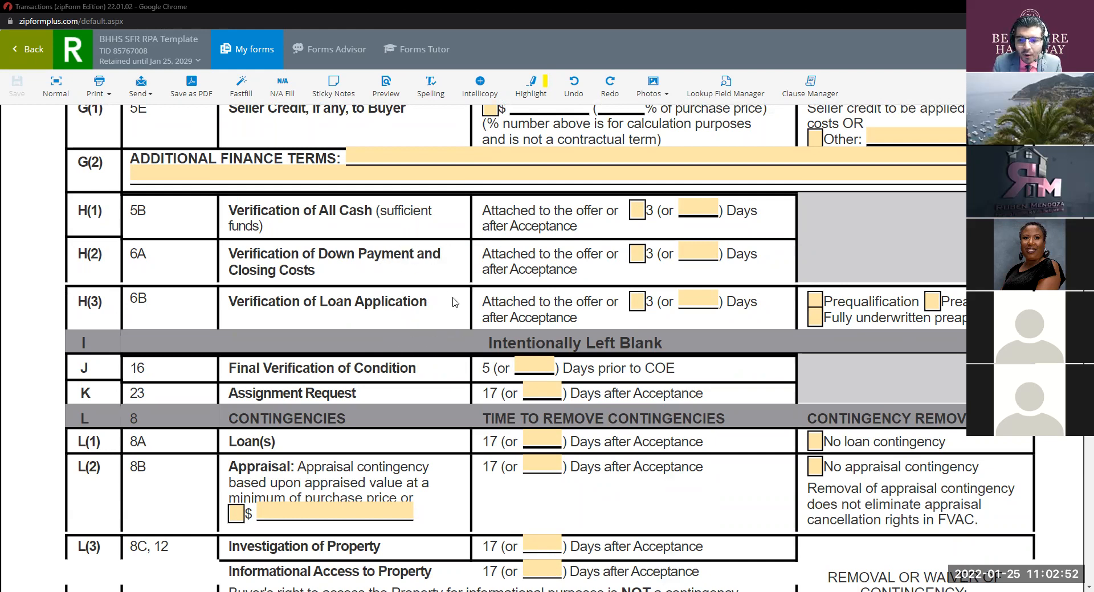
{"action": "key", "text": "ctrl"}
{"action": "key", "text": "ctrl"}
{"action": "key", "text": "ctrl"}
{"action": "key", "text": "ctrl"}
{"action": "key", "text": "ctrl"}
{"action": "key", "text": "ctrl"}
{"action": "key", "text": "ctrl"}
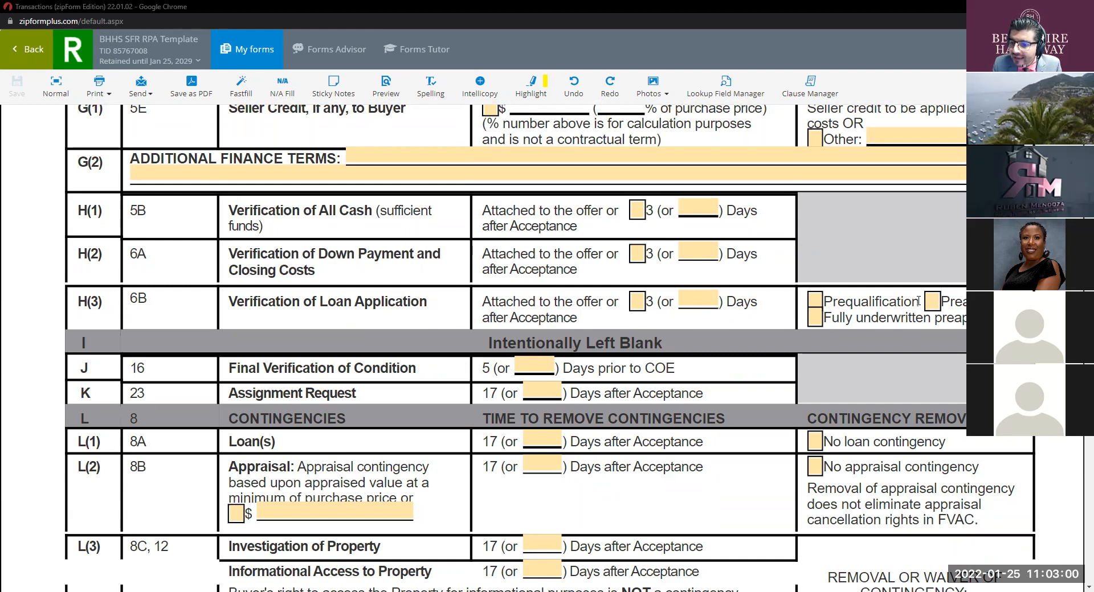
{"action": "left_click", "coordinate": [831, 297]}
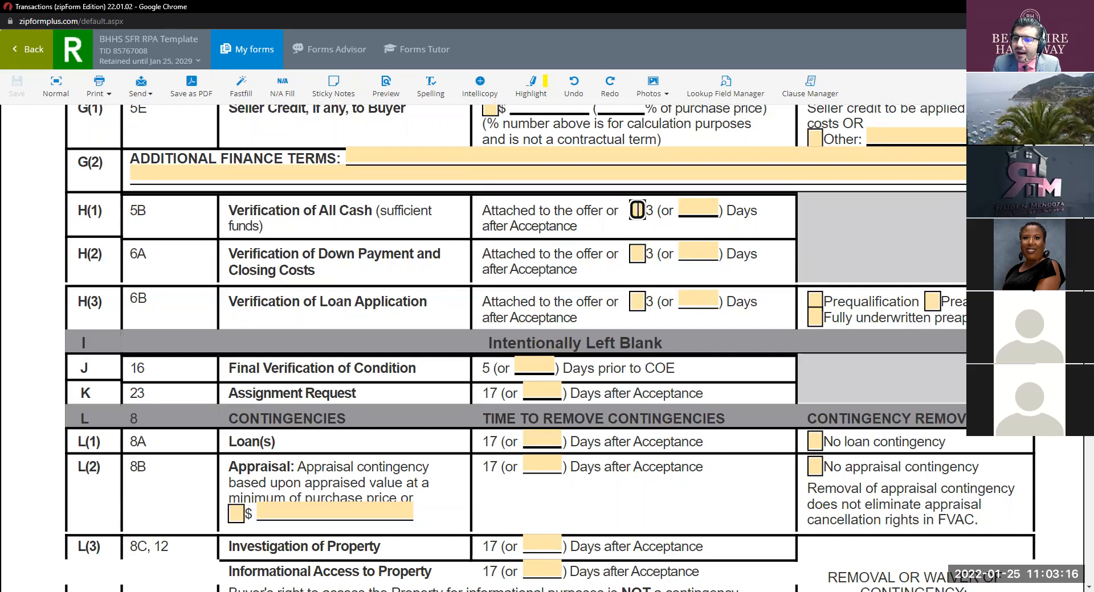
Step: Tick Prequalification for Verification of Loan Application in row H(3), then review nearby form options
{"action": "left_click", "coordinate": [814, 300]}
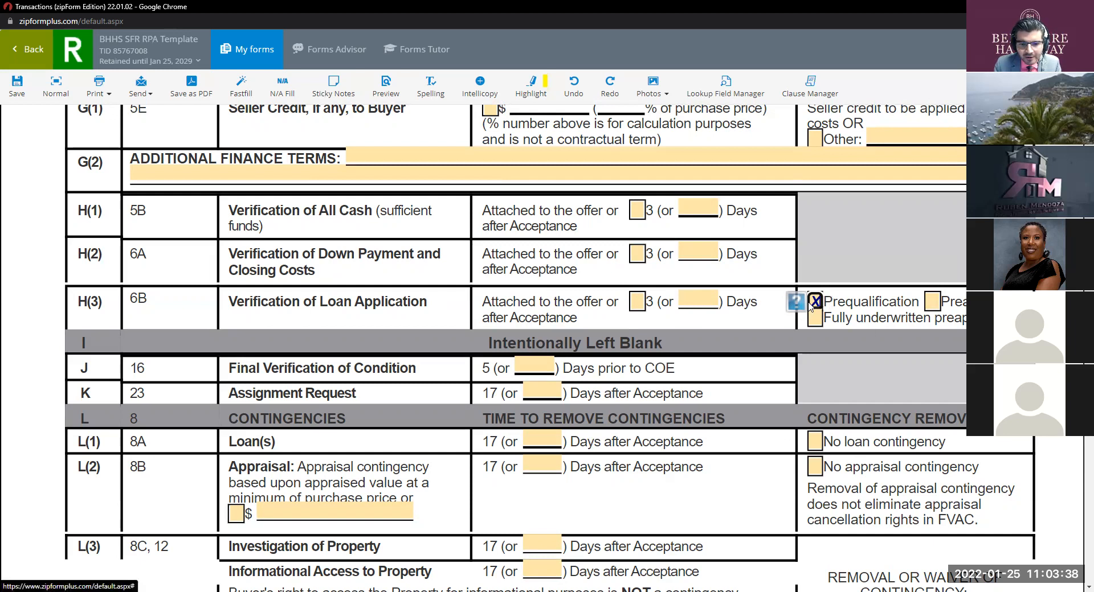
{"action": "scroll", "coordinate": [810, 307], "scroll_direction": "down", "scroll_amount": 1}
{"action": "scroll", "coordinate": [810, 306], "scroll_direction": "down", "scroll_amount": 2}
{"action": "scroll", "coordinate": [471, 266], "scroll_direction": "up", "scroll_amount": 1}
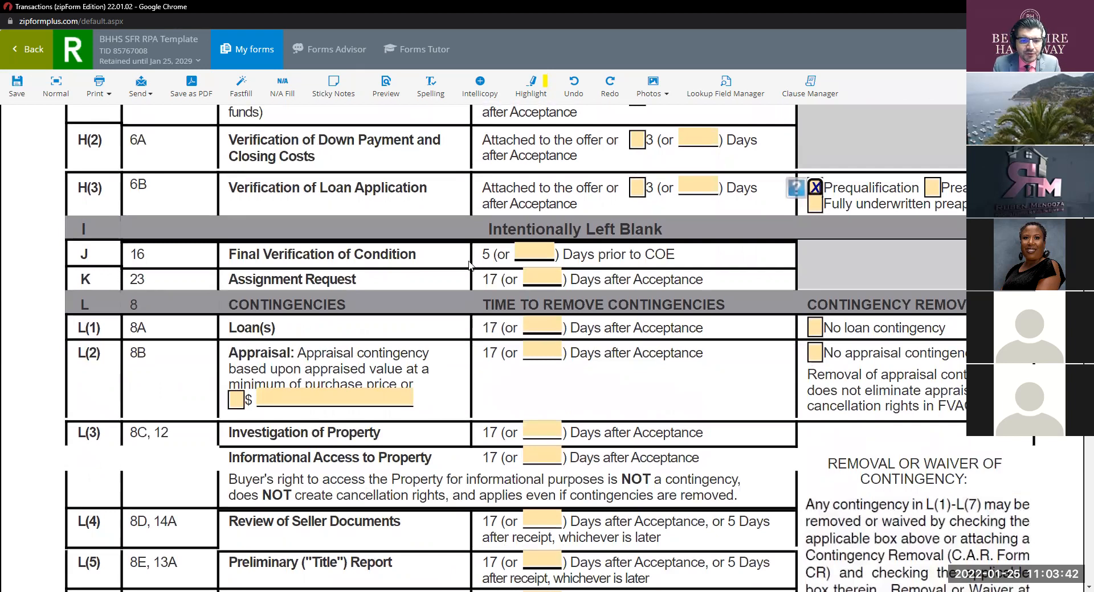
{"action": "left_click", "coordinate": [402, 265]}
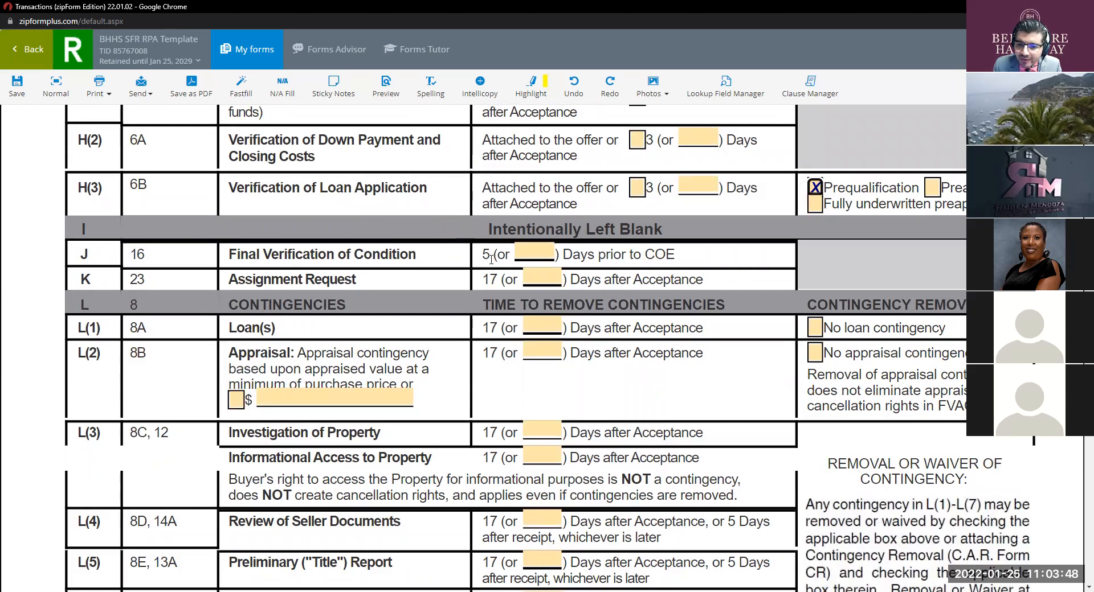
{"action": "left_click", "coordinate": [260, 249]}
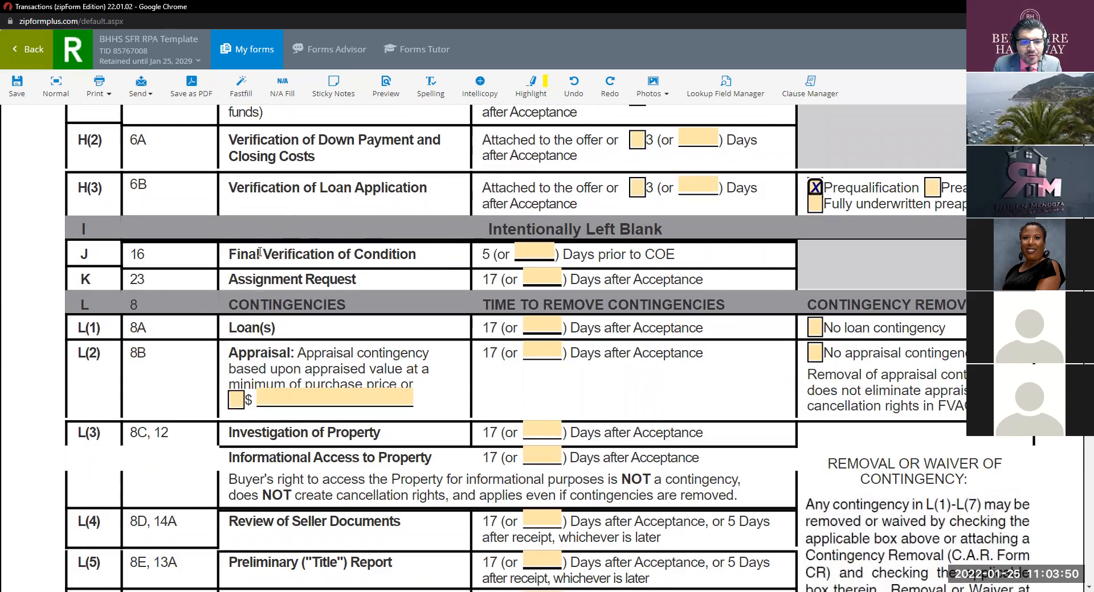
{"action": "left_click", "coordinate": [259, 251]}
{"action": "left_click", "coordinate": [338, 261]}
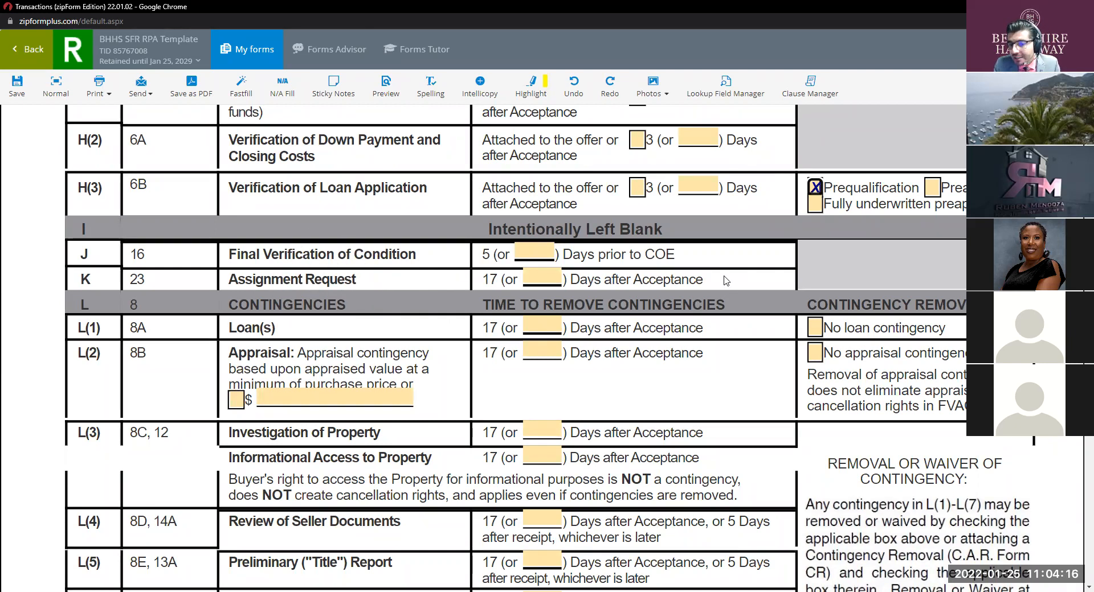
{"action": "left_click", "coordinate": [544, 278]}
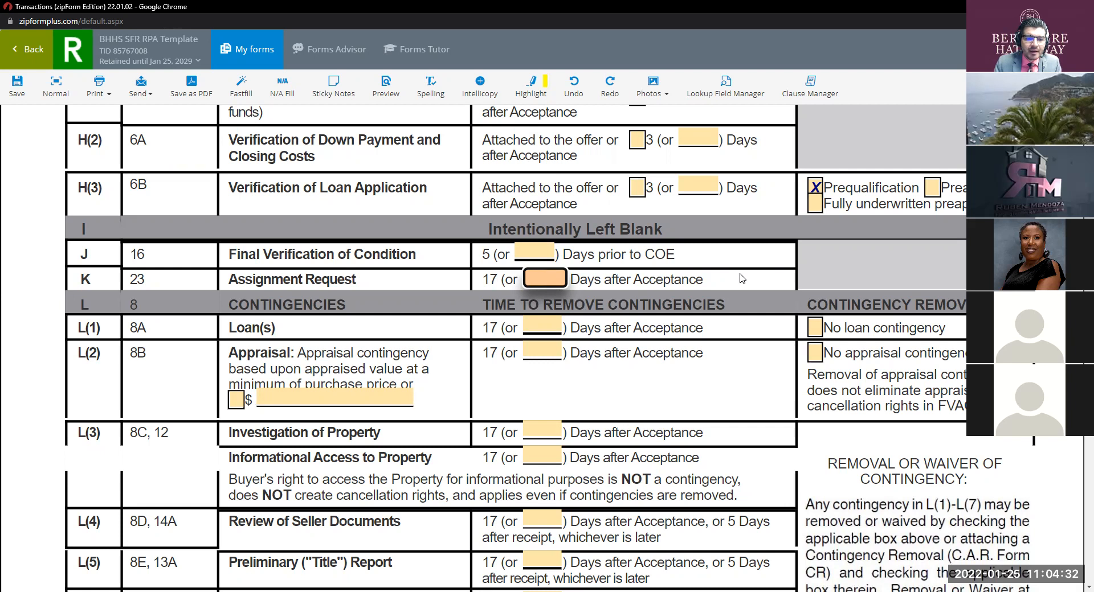
{"action": "key", "text": "ctrl"}
{"action": "key", "text": "ctrl"}
{"action": "key", "text": "ctrl"}
{"action": "scroll", "coordinate": [522, 324], "scroll_direction": "down", "scroll_amount": 1}
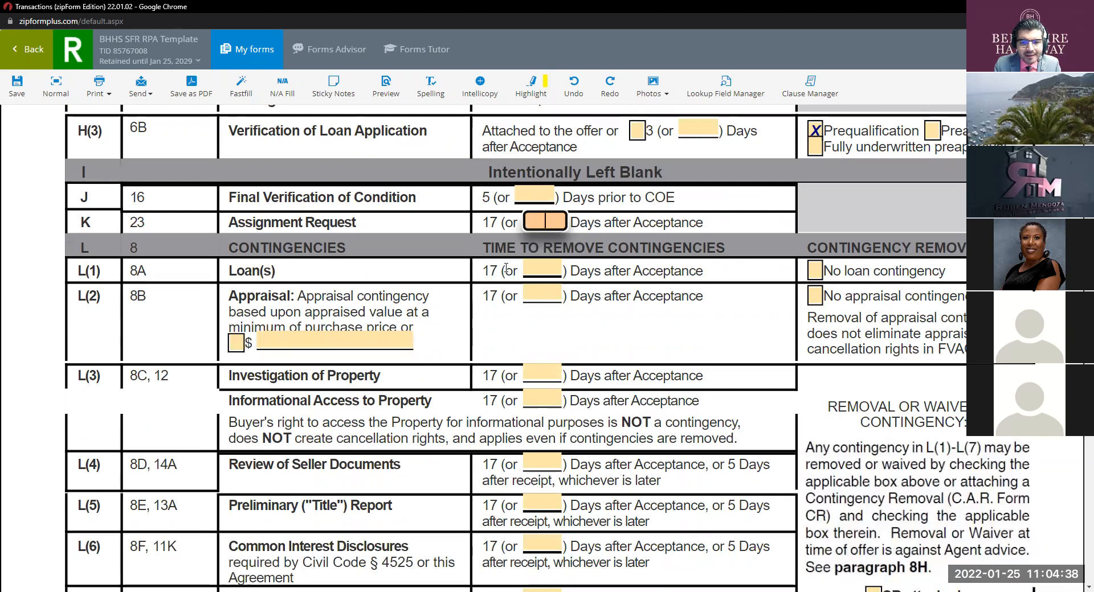
{"action": "key", "text": "ctrl"}
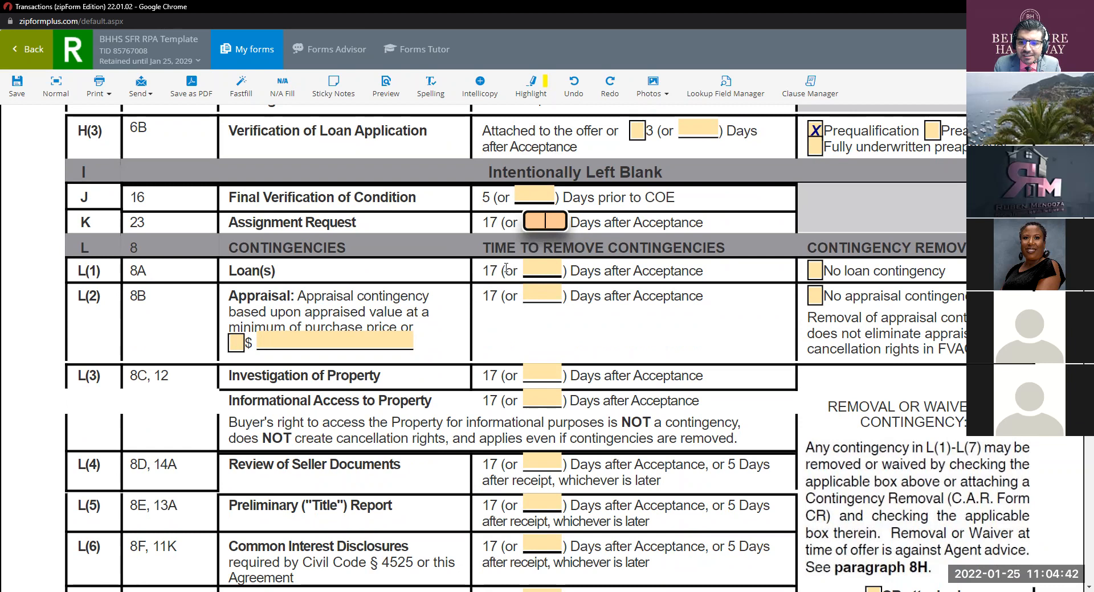
{"action": "key", "text": "ctrl"}
{"action": "key", "text": "ctrl"}
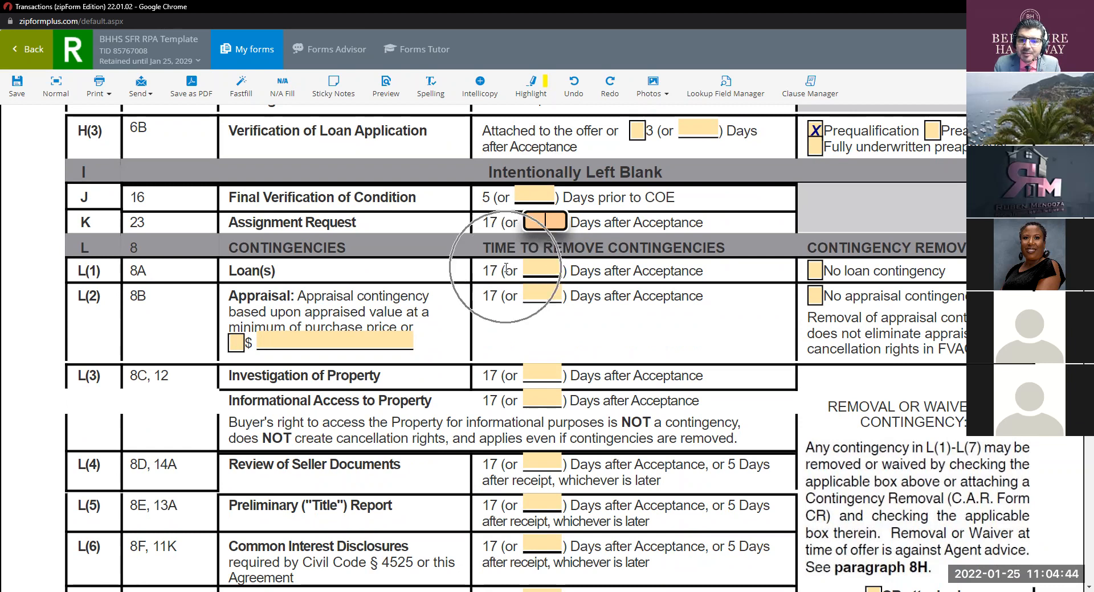
{"action": "key", "text": "ctrl"}
{"action": "key", "text": "ctrl"}
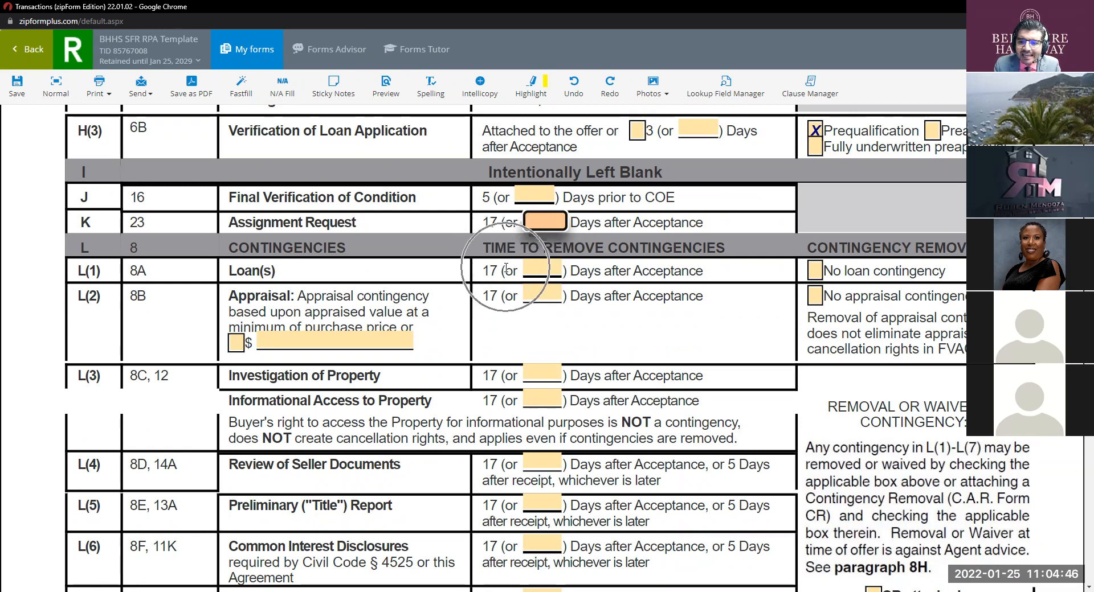
{"action": "key", "text": "ctrl"}
{"action": "key", "text": "ctrl"}
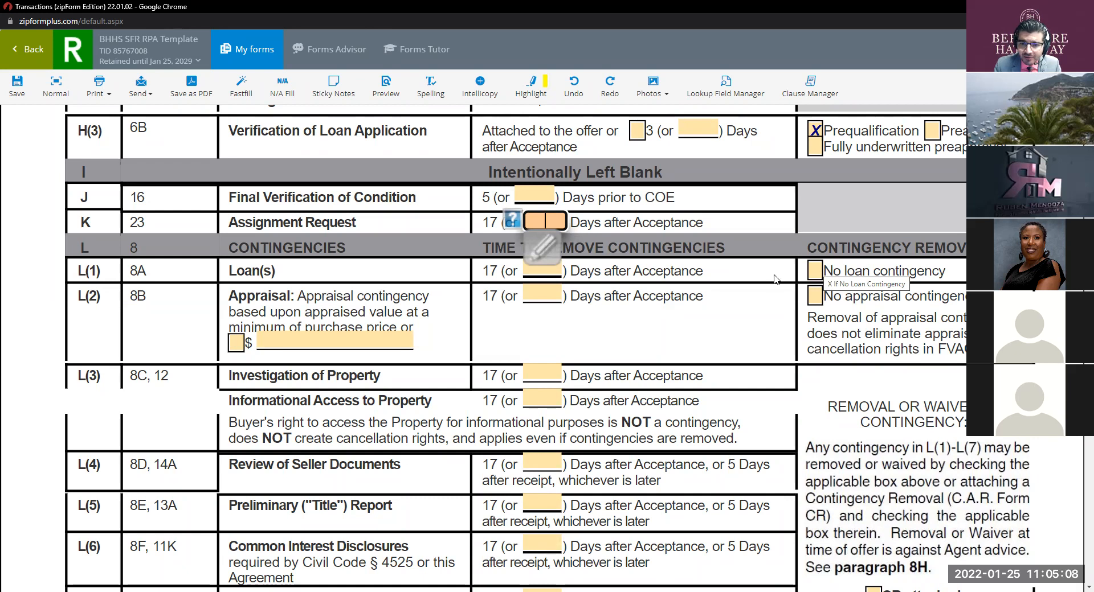
{"action": "scroll", "coordinate": [727, 322], "scroll_direction": "up", "scroll_amount": 7}
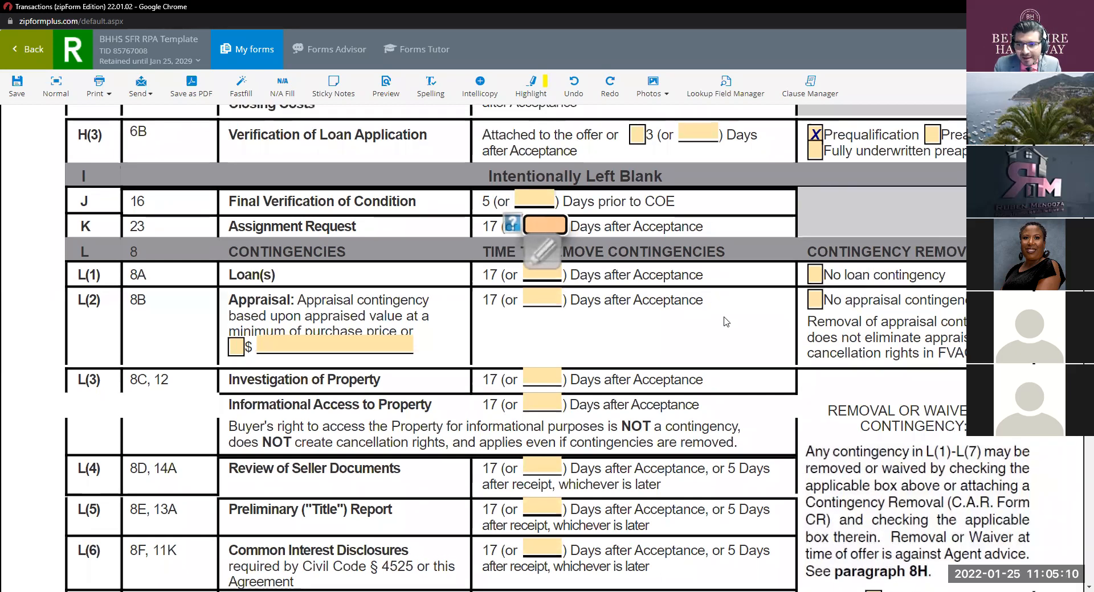
{"action": "scroll", "coordinate": [727, 323], "scroll_direction": "up", "scroll_amount": 6}
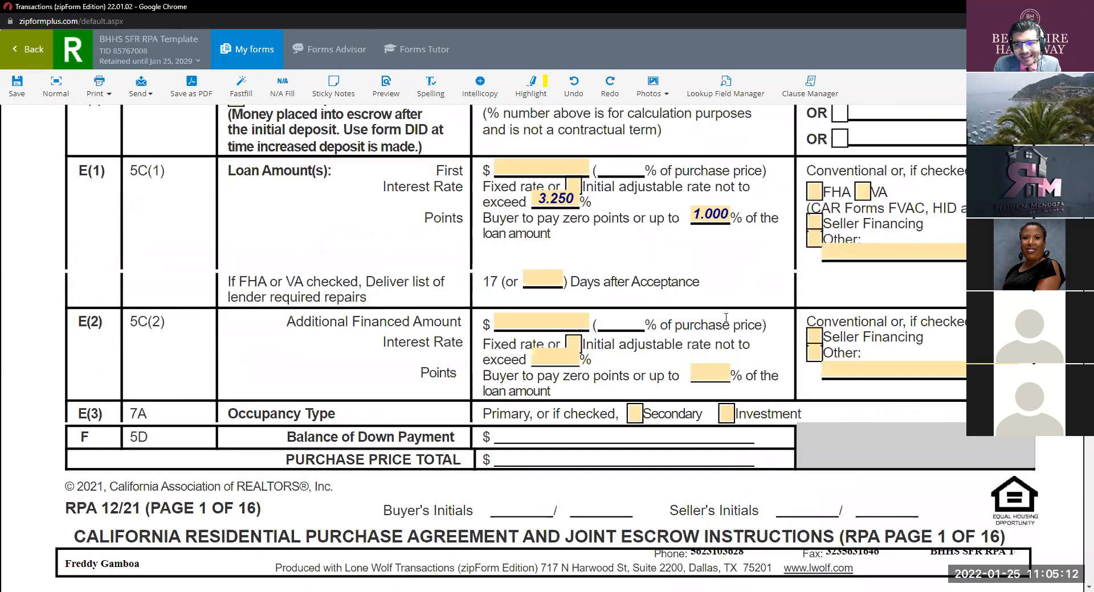
{"action": "scroll", "coordinate": [727, 319], "scroll_direction": "down", "scroll_amount": 13}
{"action": "scroll", "coordinate": [730, 316], "scroll_direction": "up", "scroll_amount": 14}
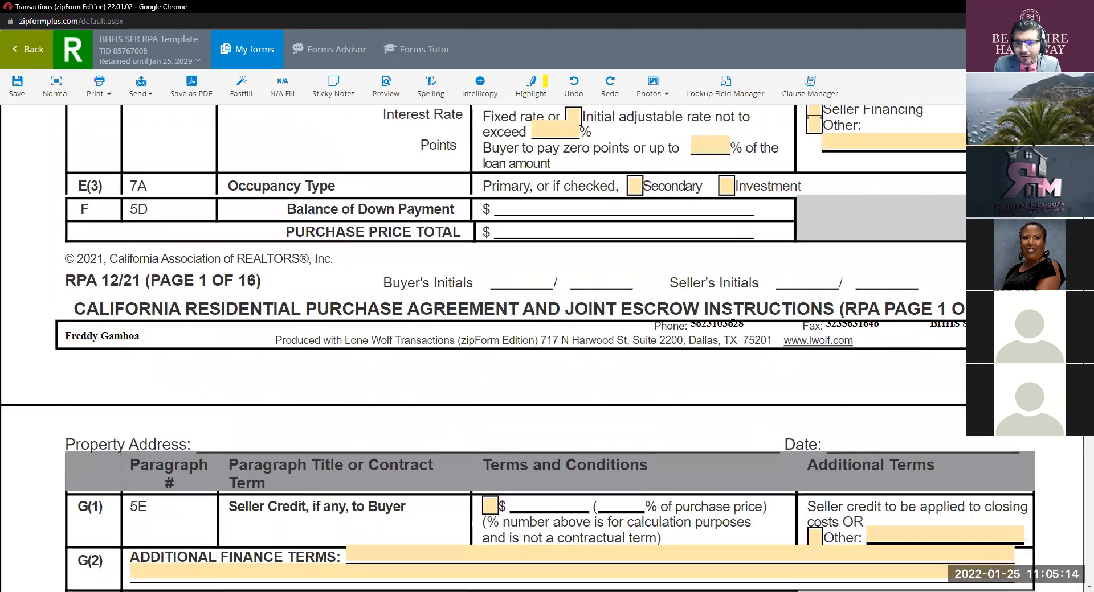
{"action": "scroll", "coordinate": [732, 315], "scroll_direction": "up", "scroll_amount": 7}
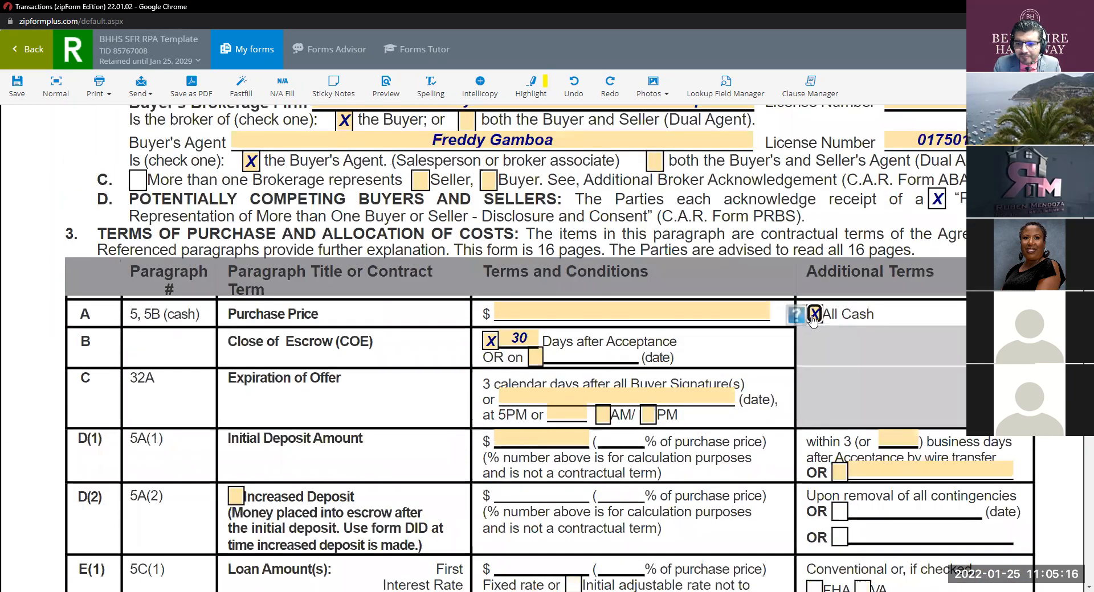
{"action": "scroll", "coordinate": [814, 319], "scroll_direction": "down", "scroll_amount": 8}
{"action": "scroll", "coordinate": [813, 325], "scroll_direction": "down", "scroll_amount": 17}
{"action": "scroll", "coordinate": [813, 326], "scroll_direction": "up", "scroll_amount": 3}
{"action": "left_click", "coordinate": [813, 326]}
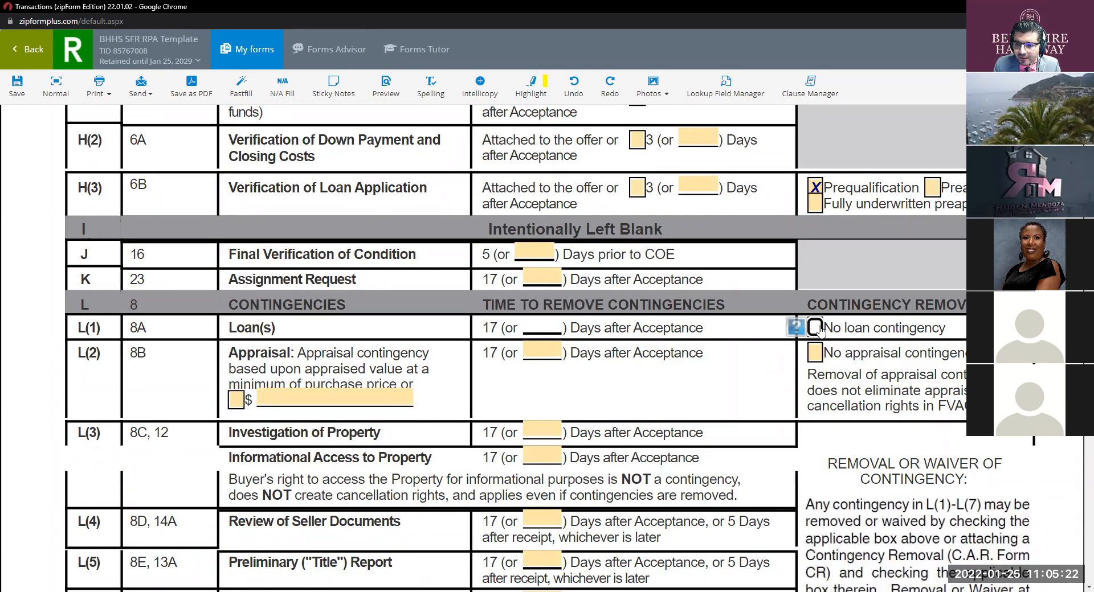
Step: Uncheck All Cash for the purchase price in paragraph 3A
{"action": "scroll", "coordinate": [848, 329], "scroll_direction": "up", "scroll_amount": 15}
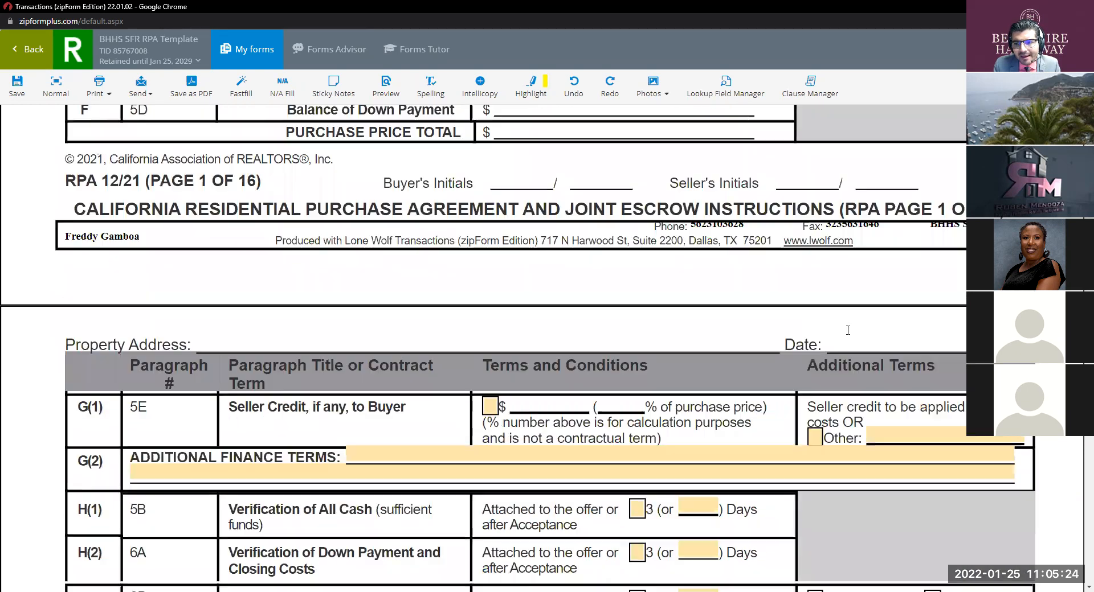
{"action": "scroll", "coordinate": [847, 329], "scroll_direction": "up", "scroll_amount": 4}
{"action": "scroll", "coordinate": [847, 331], "scroll_direction": "down", "scroll_amount": 1}
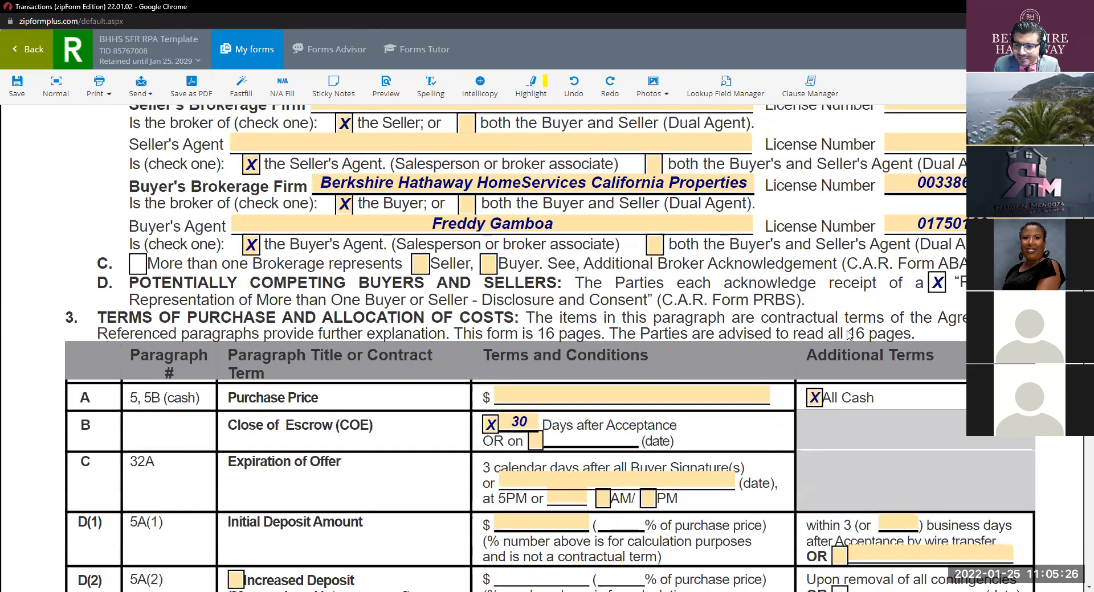
{"action": "left_click", "coordinate": [815, 371]}
Step: Uncheck the No loan contingency box in row L(1)
{"action": "scroll", "coordinate": [814, 373], "scroll_direction": "down", "scroll_amount": 15}
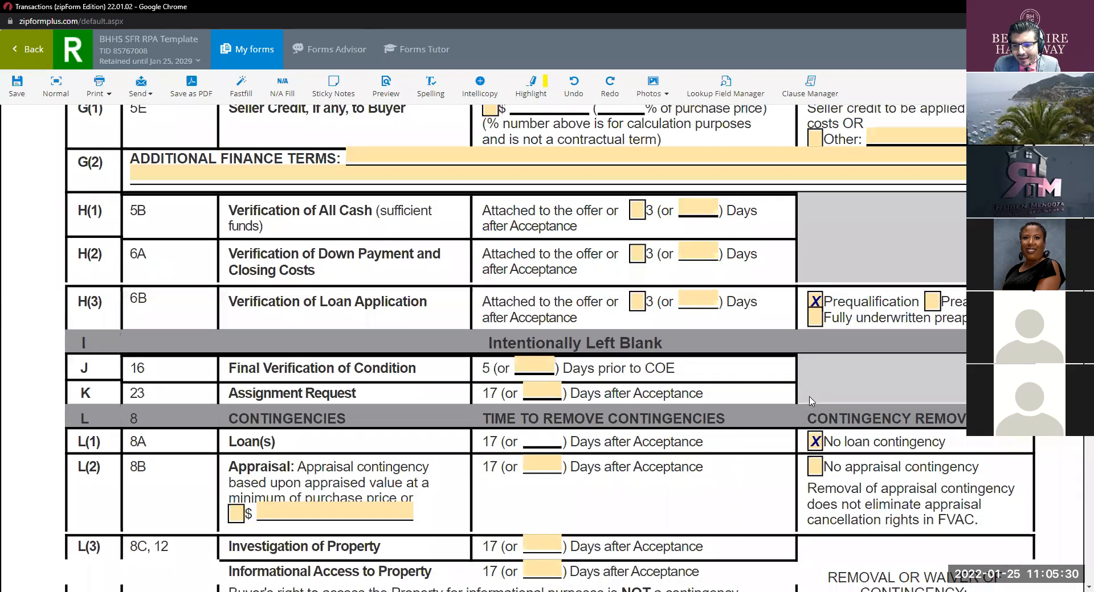
{"action": "left_click", "coordinate": [815, 441]}
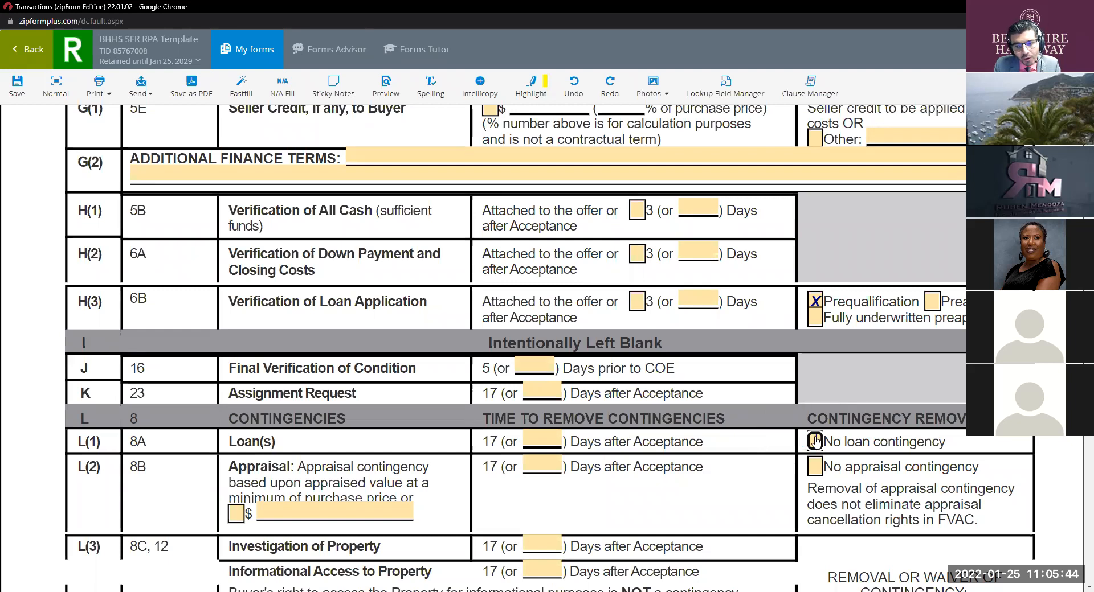
{"action": "scroll", "coordinate": [696, 406], "scroll_direction": "down", "scroll_amount": 2}
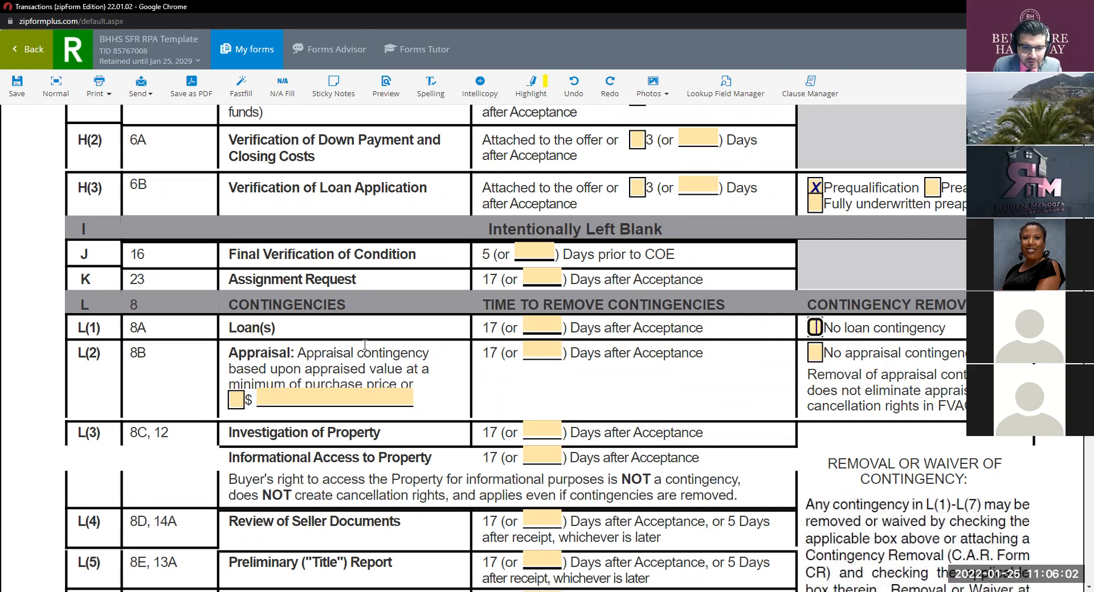
{"action": "scroll", "coordinate": [365, 345], "scroll_direction": "down", "scroll_amount": 1}
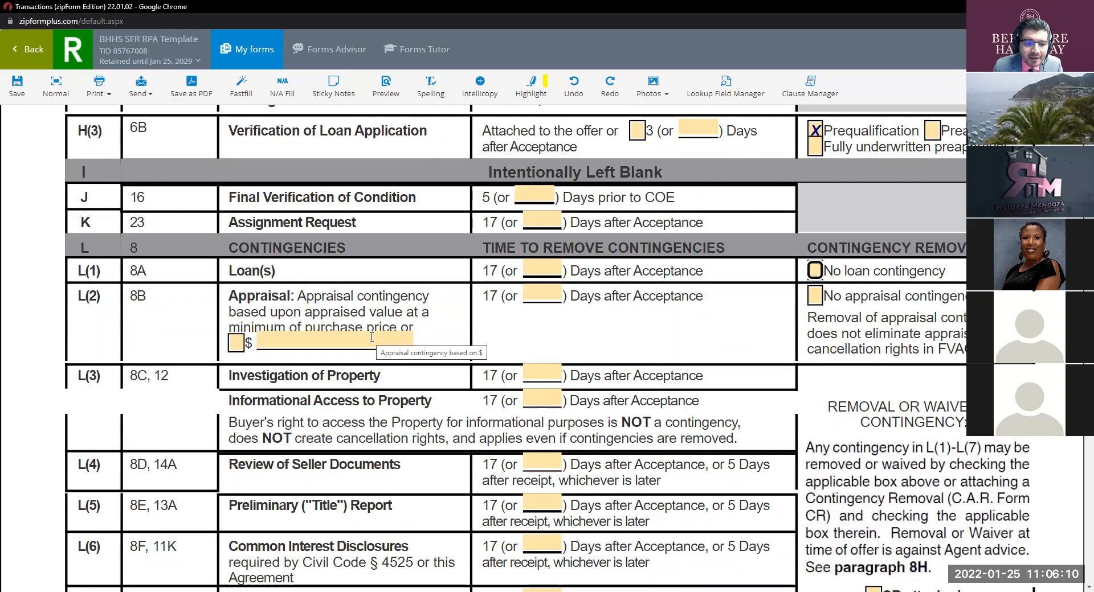
{"action": "left_click", "coordinate": [236, 343]}
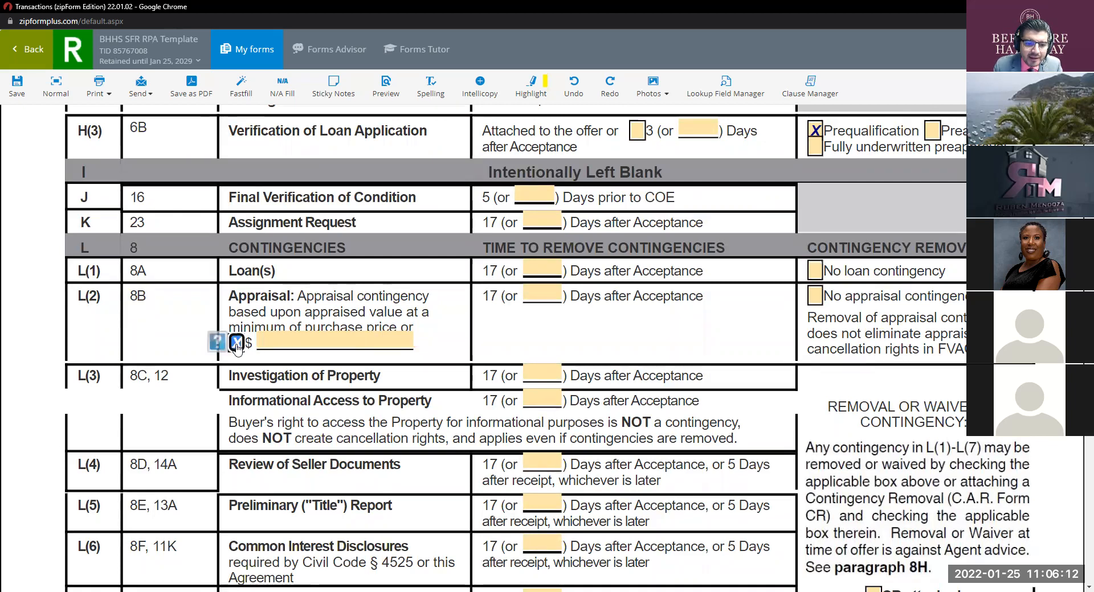
{"action": "left_click", "coordinate": [327, 338]}
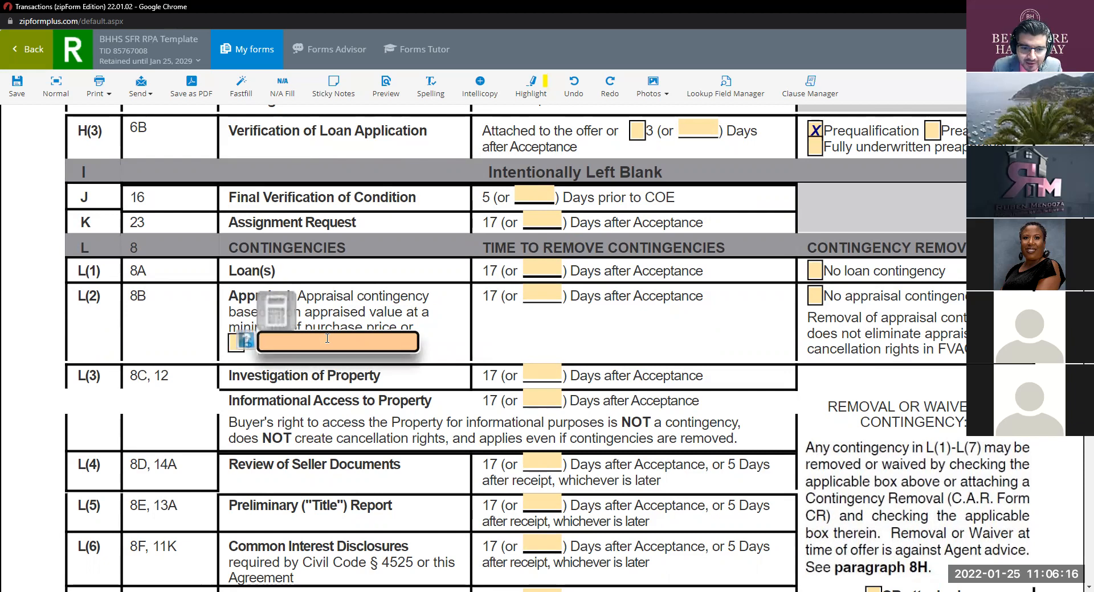
{"action": "left_click", "coordinate": [245, 344]}
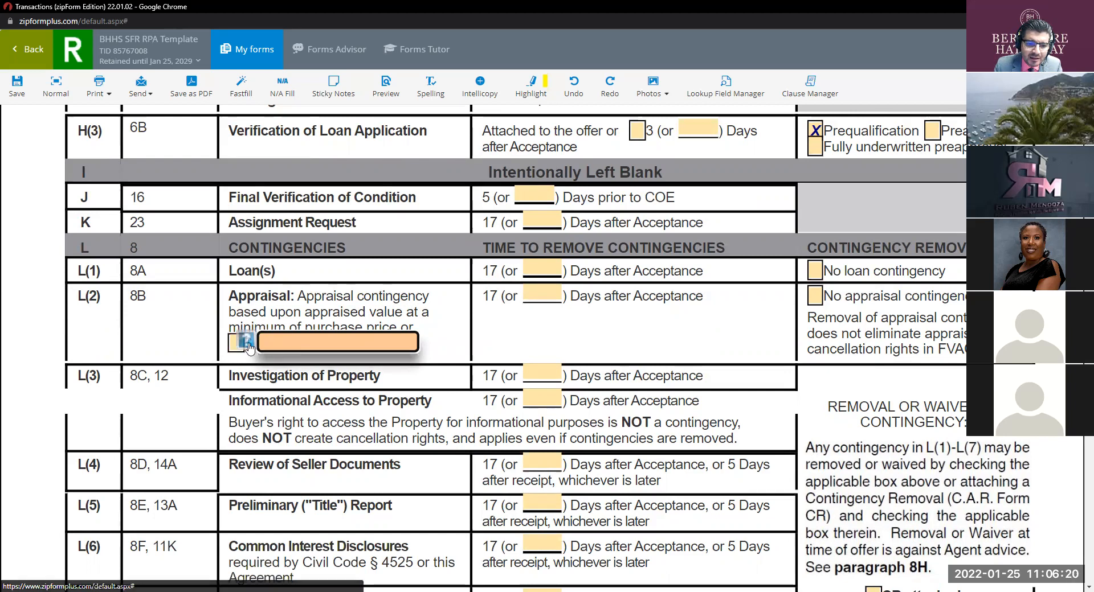
{"action": "mouse_move", "coordinate": [248, 346]}
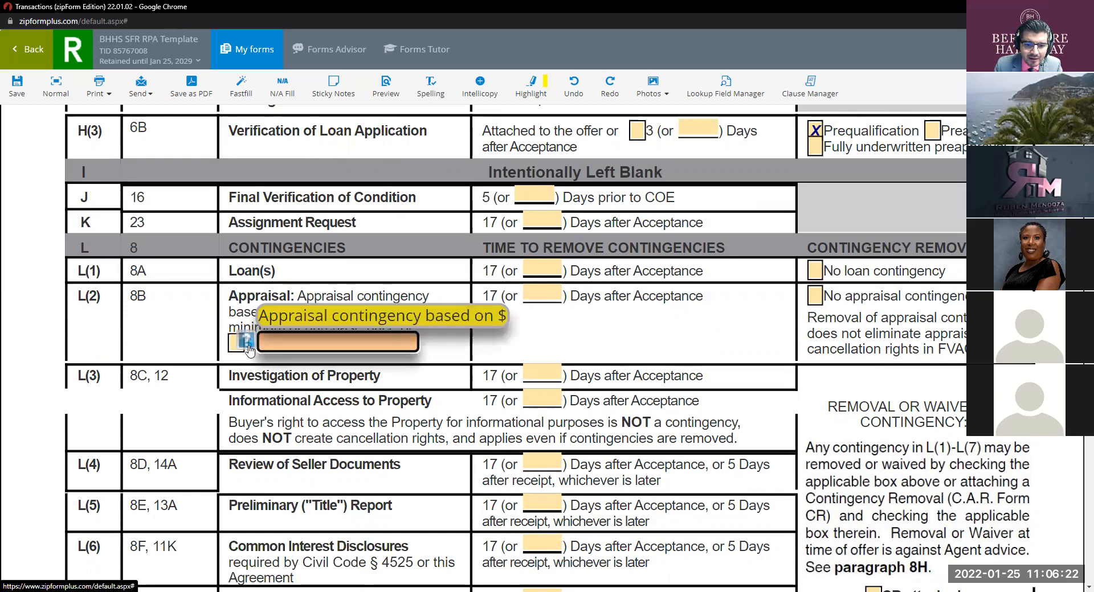
{"action": "left_click", "coordinate": [236, 344]}
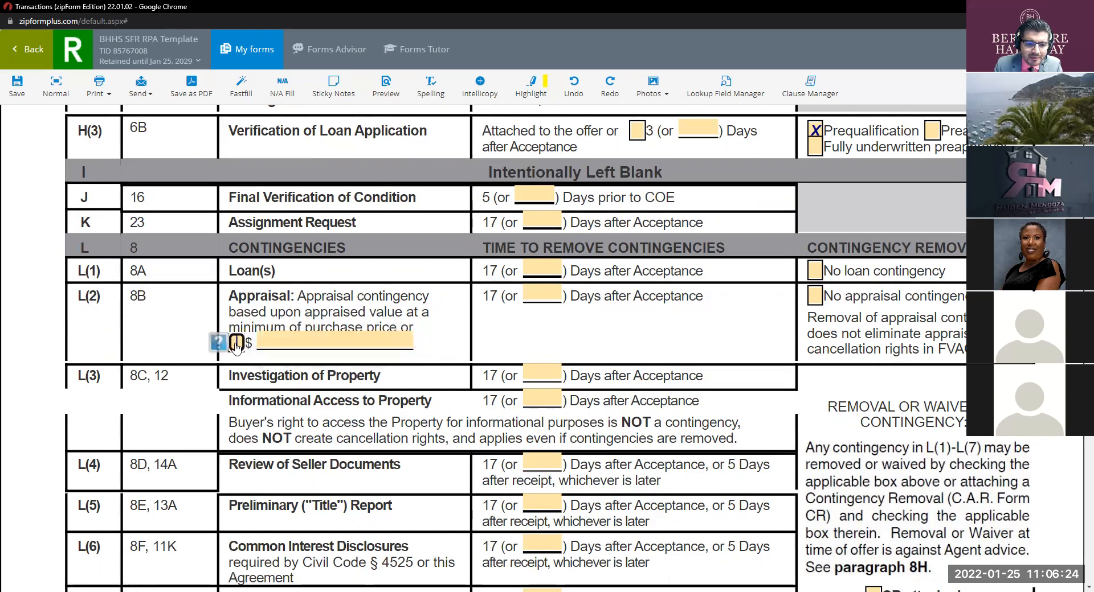
{"action": "left_click", "coordinate": [289, 345]}
{"action": "type", "text": "25000"}
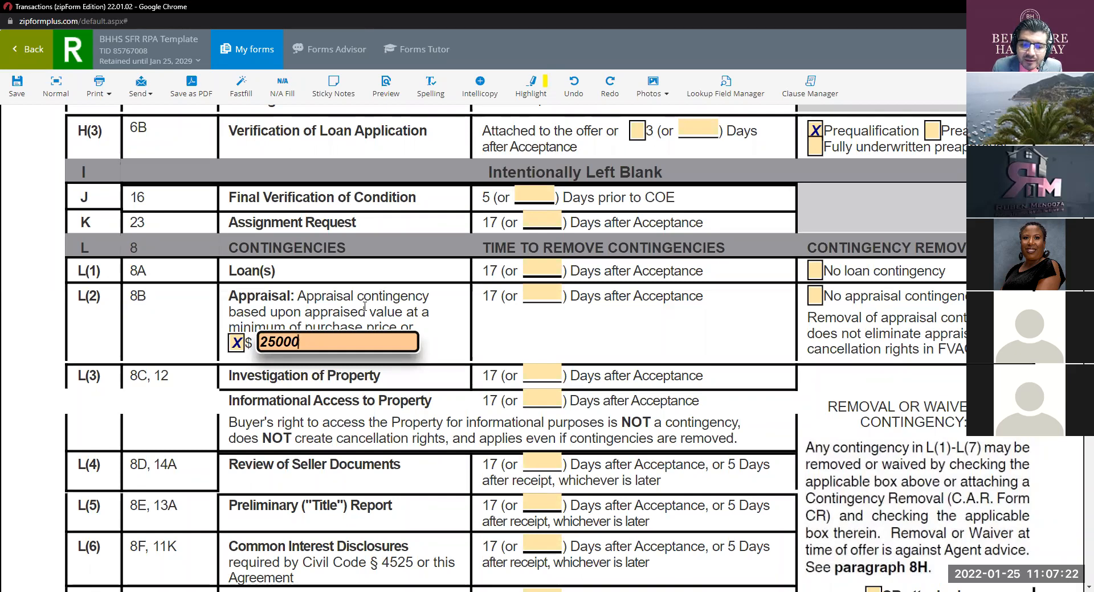
{"action": "left_click", "coordinate": [237, 344]}
{"action": "left_click", "coordinate": [312, 341]}
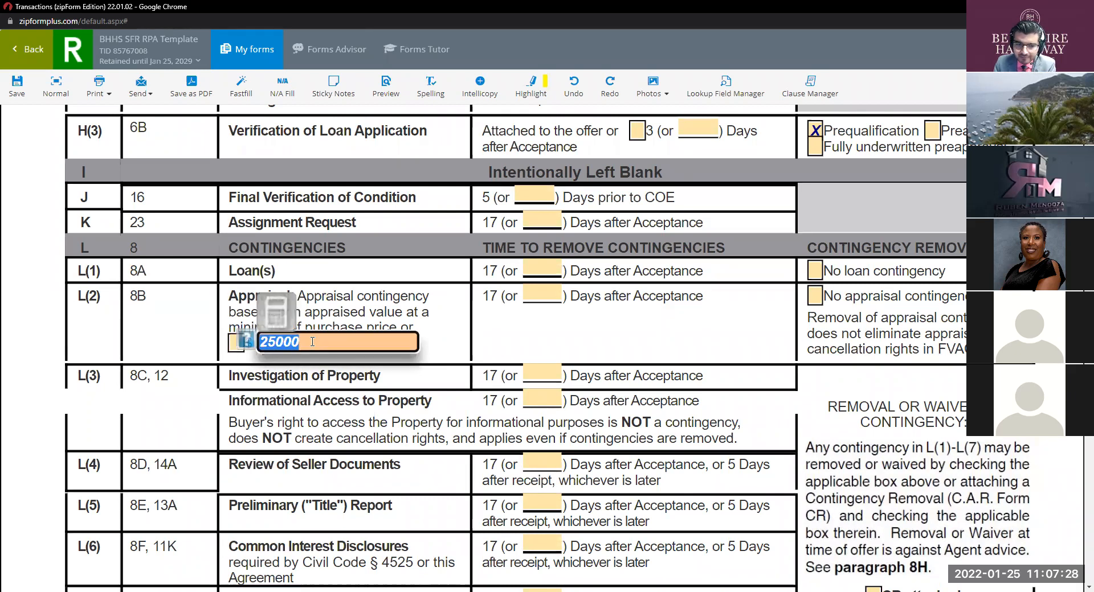
{"action": "key", "text": "BackSpace"}
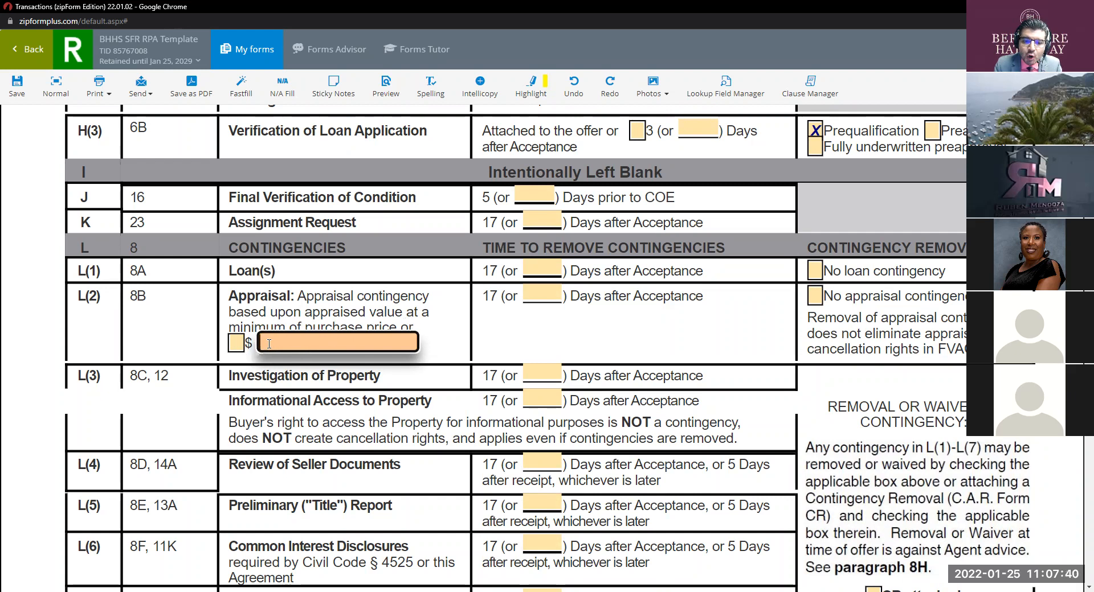
{"action": "left_click", "coordinate": [235, 344]}
{"action": "left_click", "coordinate": [235, 346]}
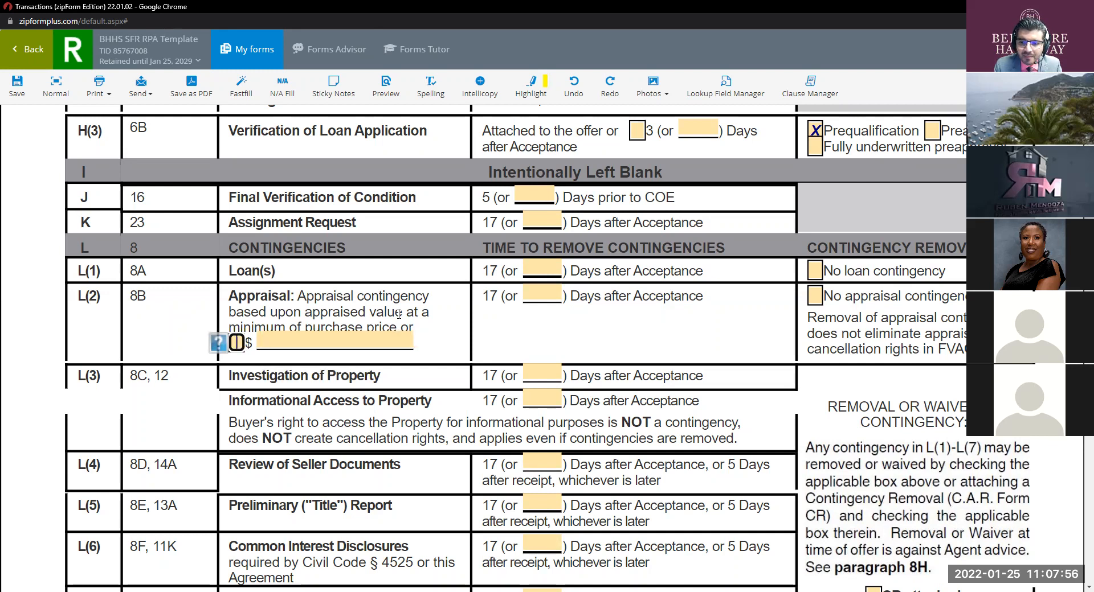
{"action": "left_click", "coordinate": [816, 302]}
{"action": "left_click", "coordinate": [815, 301]}
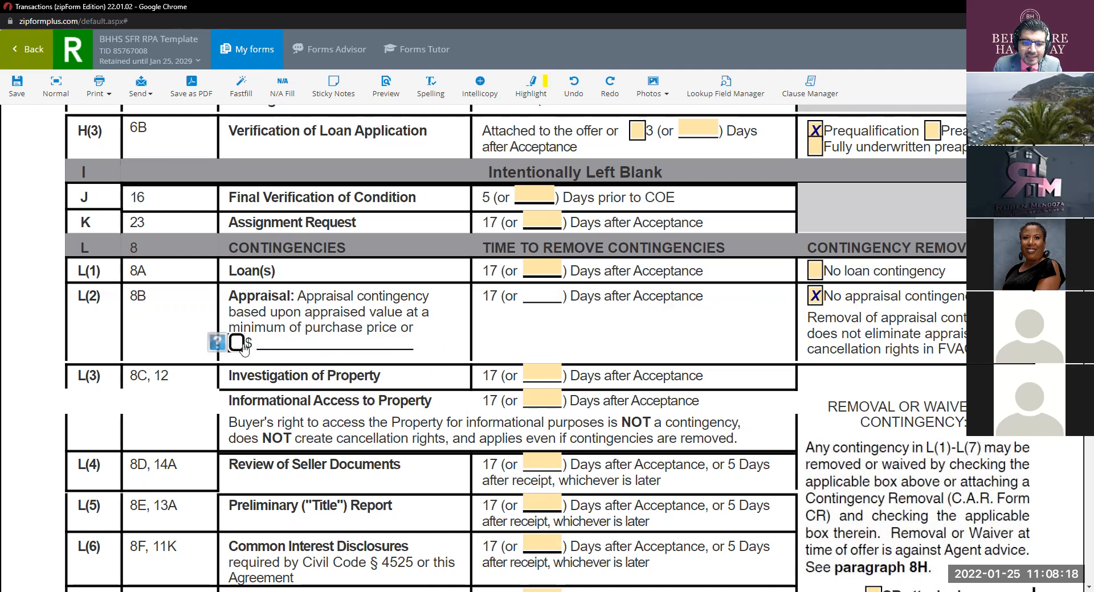
{"action": "left_click", "coordinate": [814, 295]}
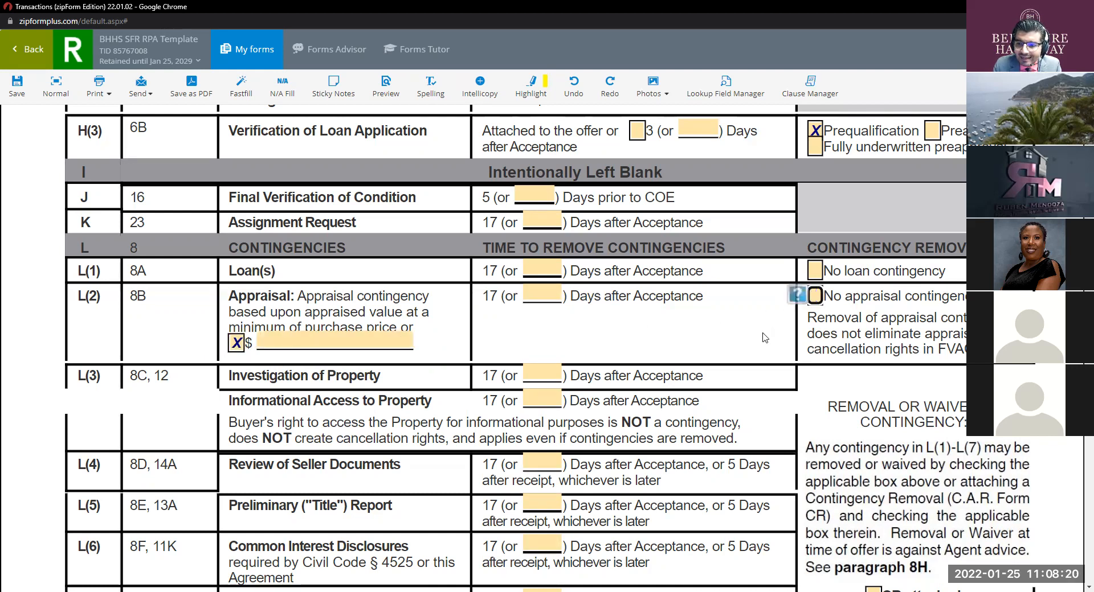
{"action": "left_click", "coordinate": [815, 295]}
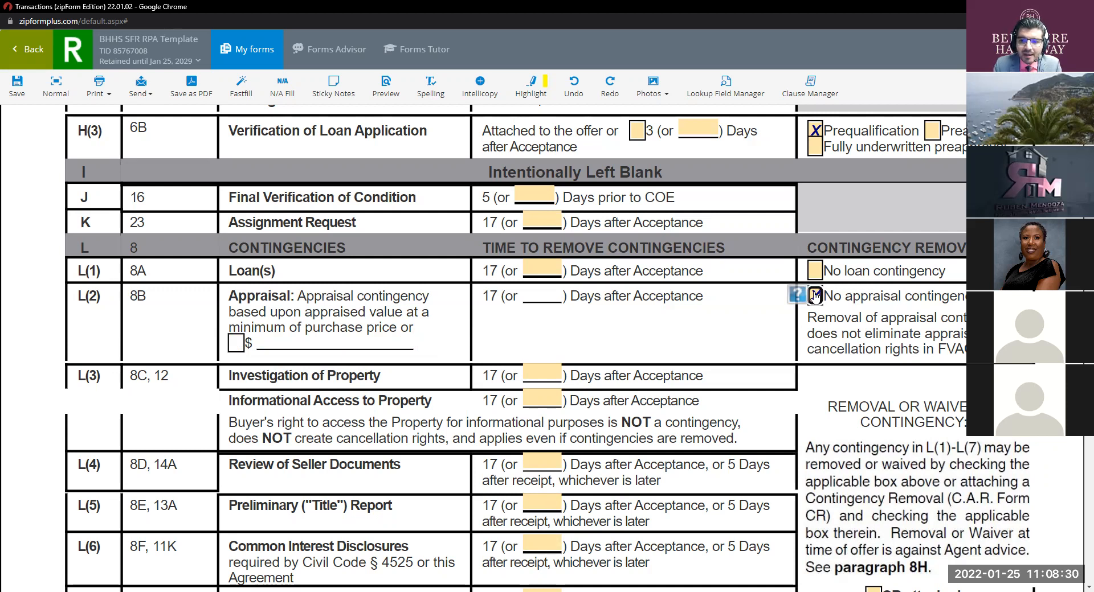
{"action": "left_click", "coordinate": [815, 296]}
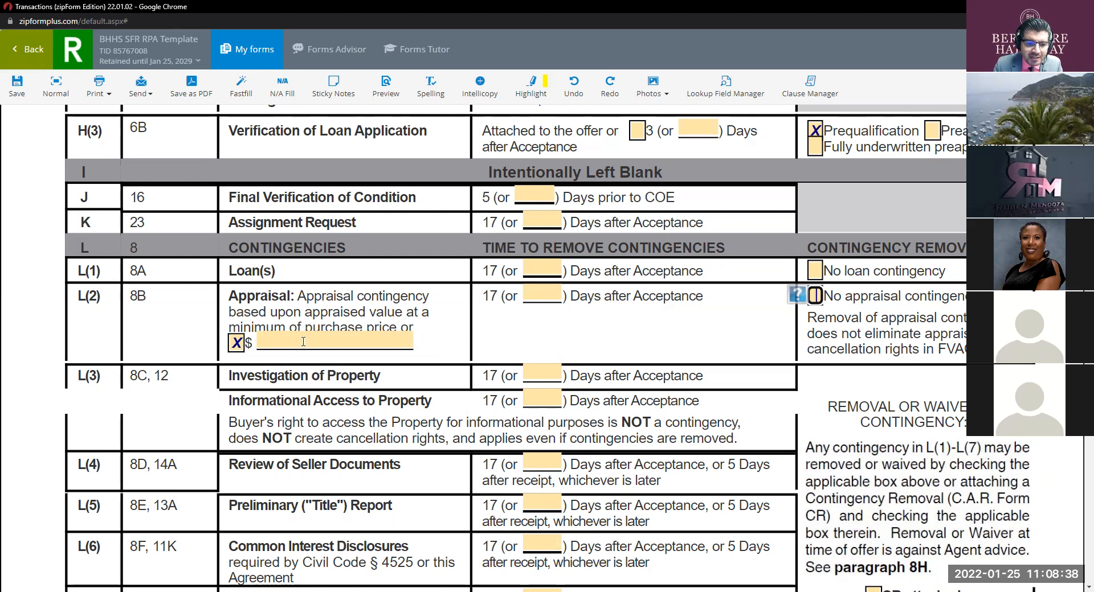
{"action": "left_click", "coordinate": [237, 342]}
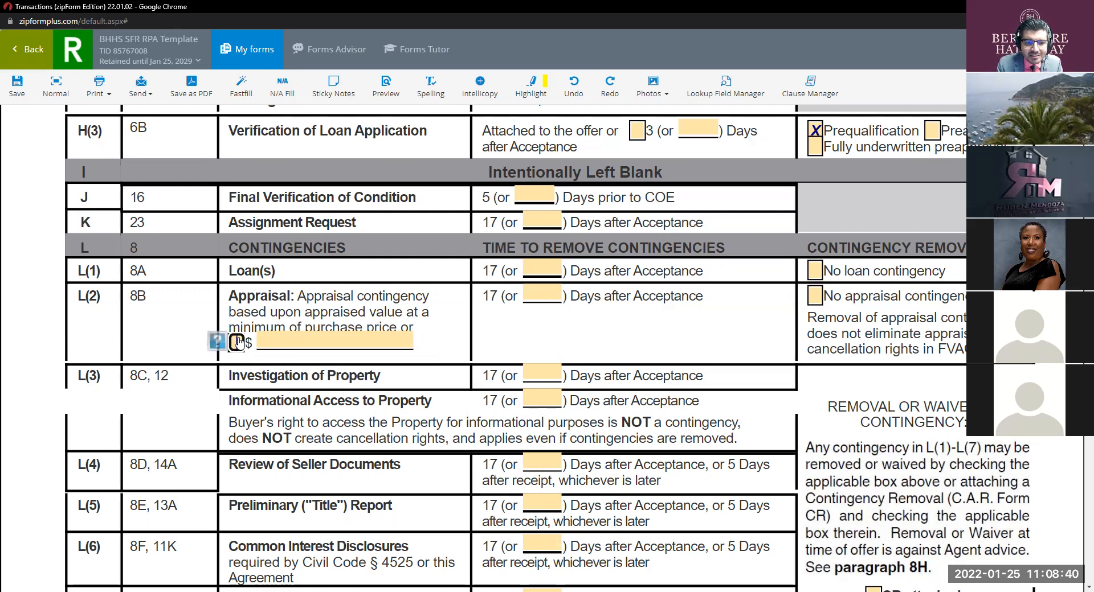
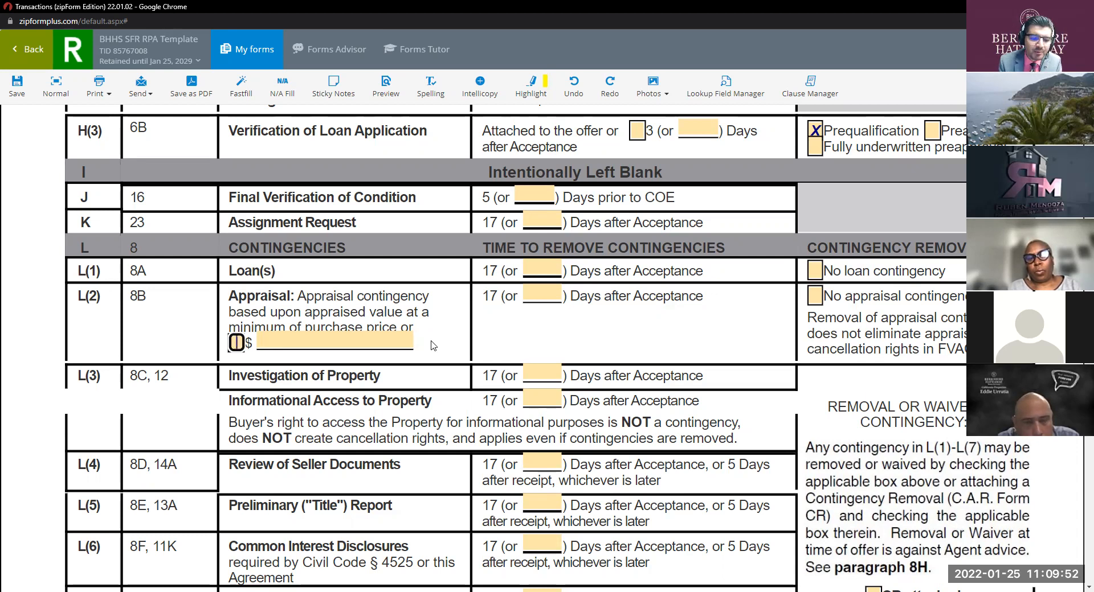
Step: Check the L(2) dollar box and enter a $500,000 appraisal minimum, correcting an initial 25000
{"action": "left_click", "coordinate": [814, 297]}
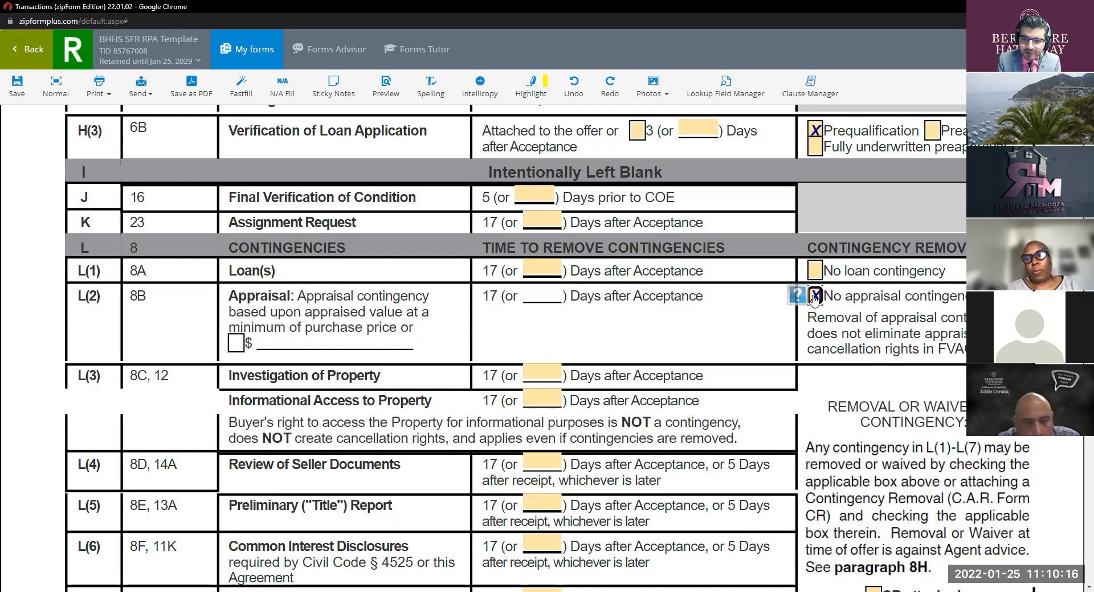
{"action": "left_click", "coordinate": [814, 297]}
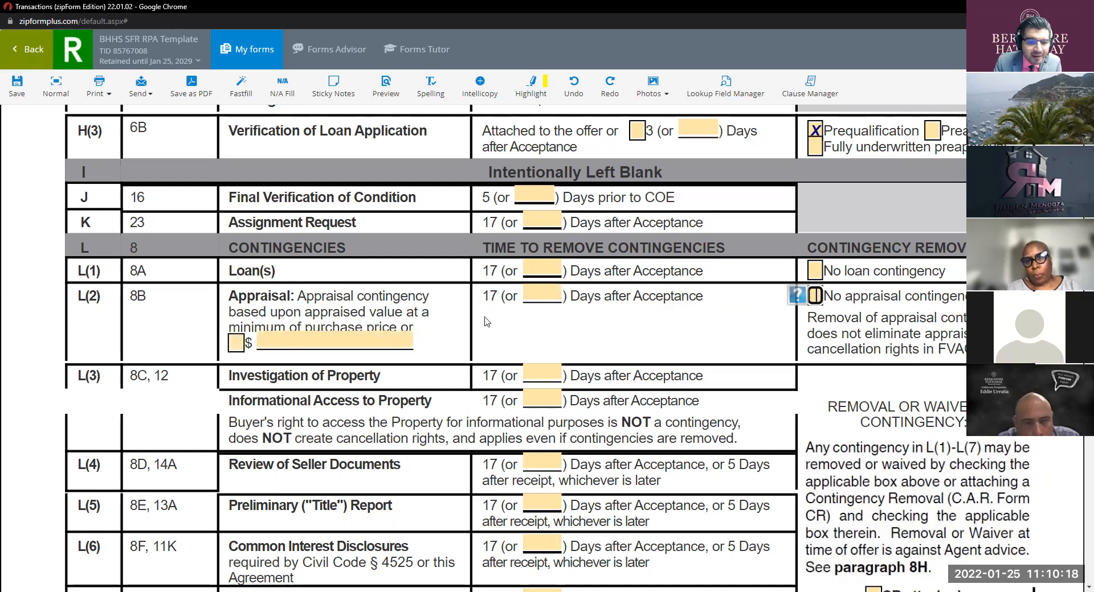
{"action": "left_click", "coordinate": [236, 343]}
{"action": "left_click", "coordinate": [276, 337]}
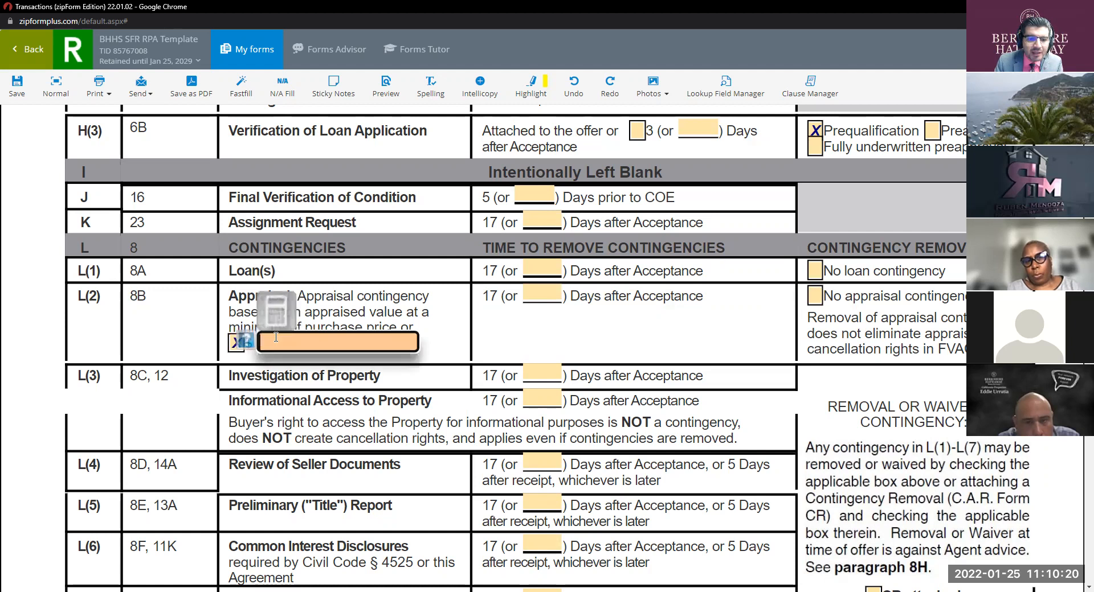
{"action": "type", "text": "25000"}
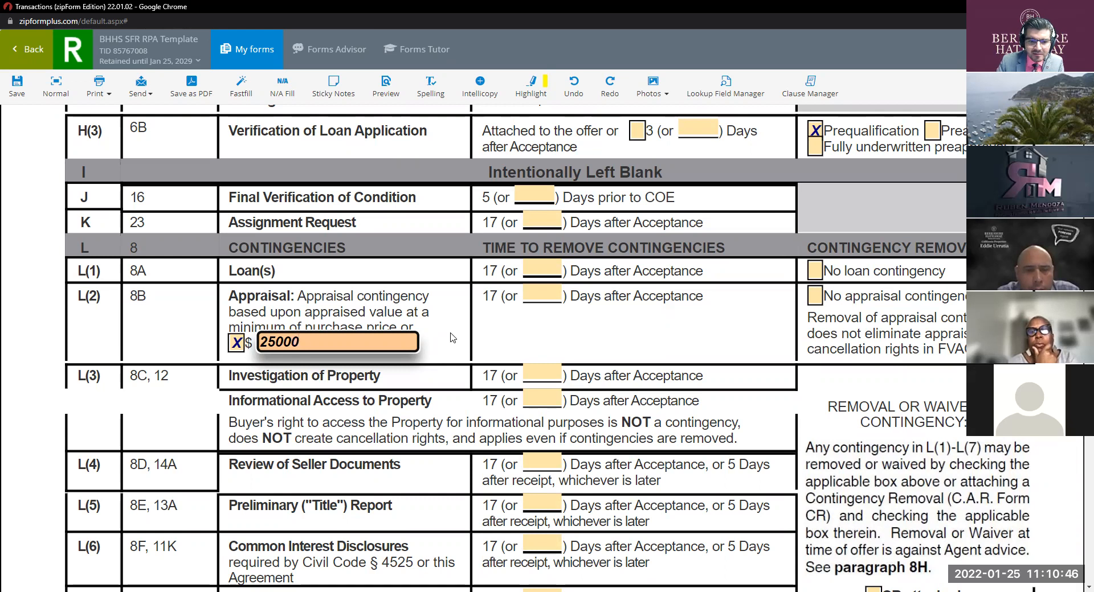
{"action": "double_click", "coordinate": [356, 348]}
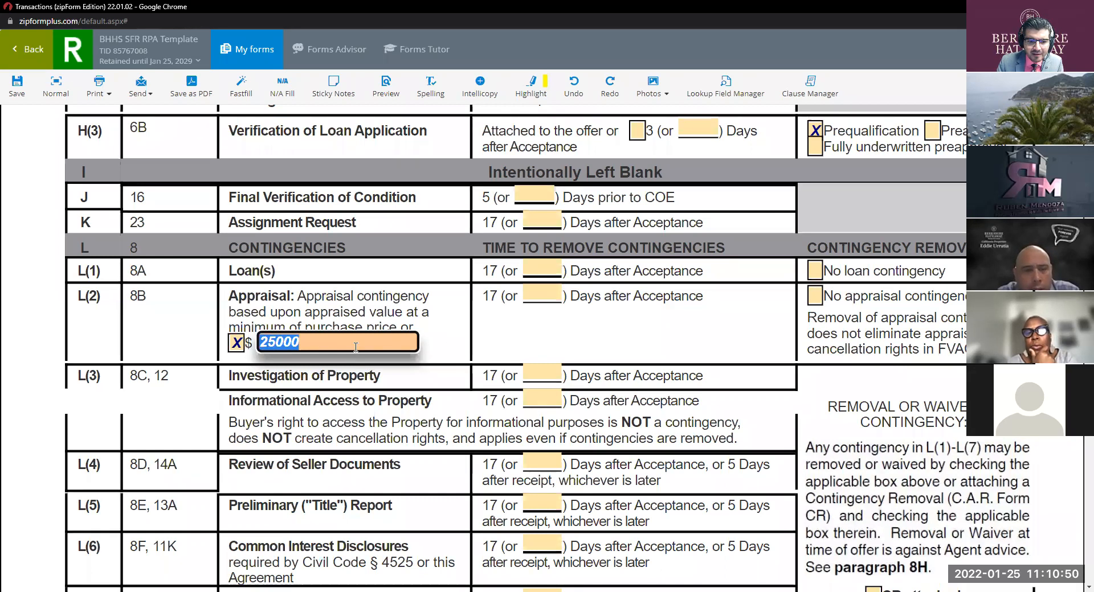
{"action": "key", "text": "BackSpace"}
{"action": "type", "text": "500000"}
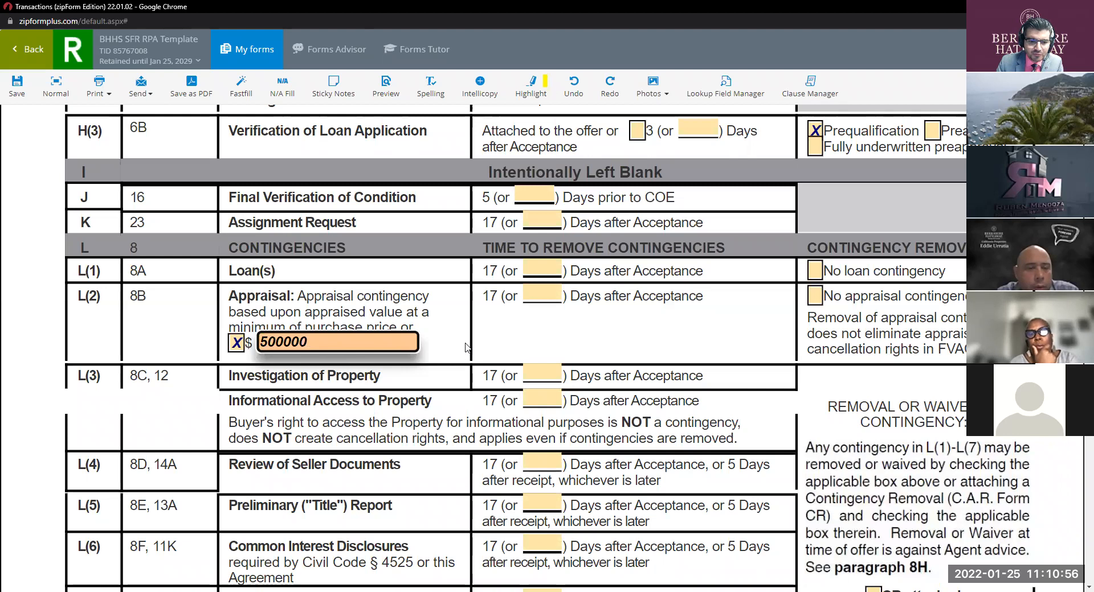
{"action": "left_click", "coordinate": [281, 342]}
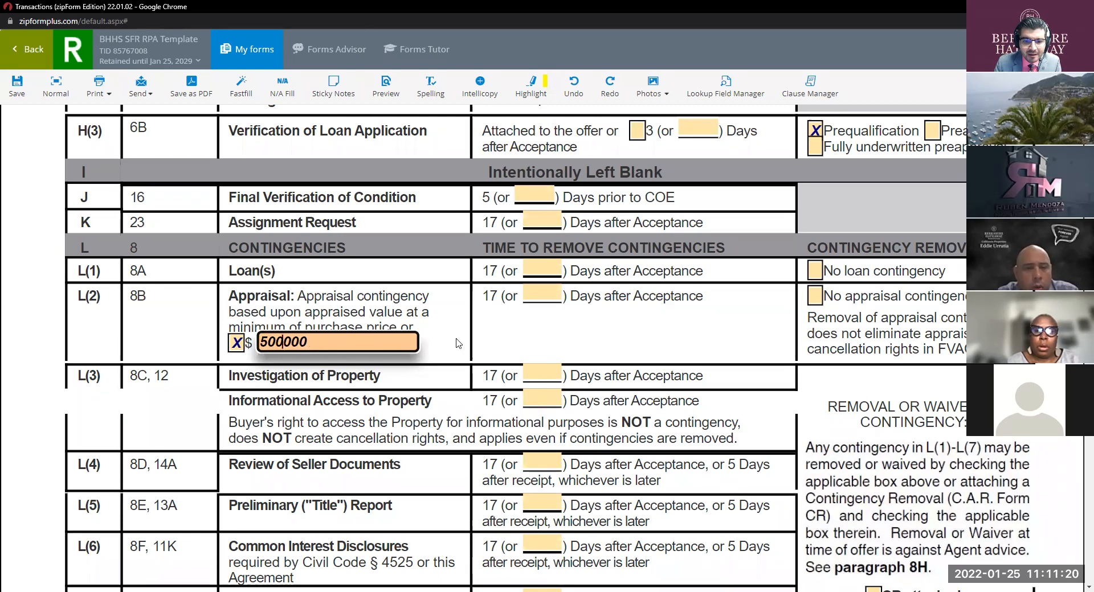
{"action": "left_click", "coordinate": [541, 296]}
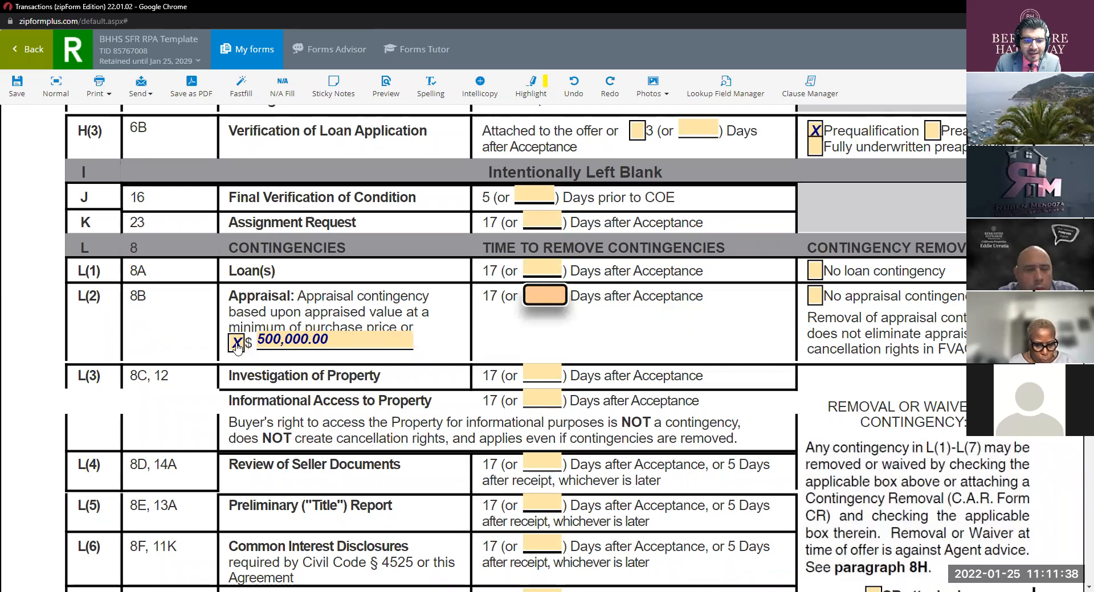
Step: Delete the 500,000.00 figure from the L(2) appraisal dollar field
{"action": "left_click", "coordinate": [346, 341]}
{"action": "key", "text": "BackSpace"}
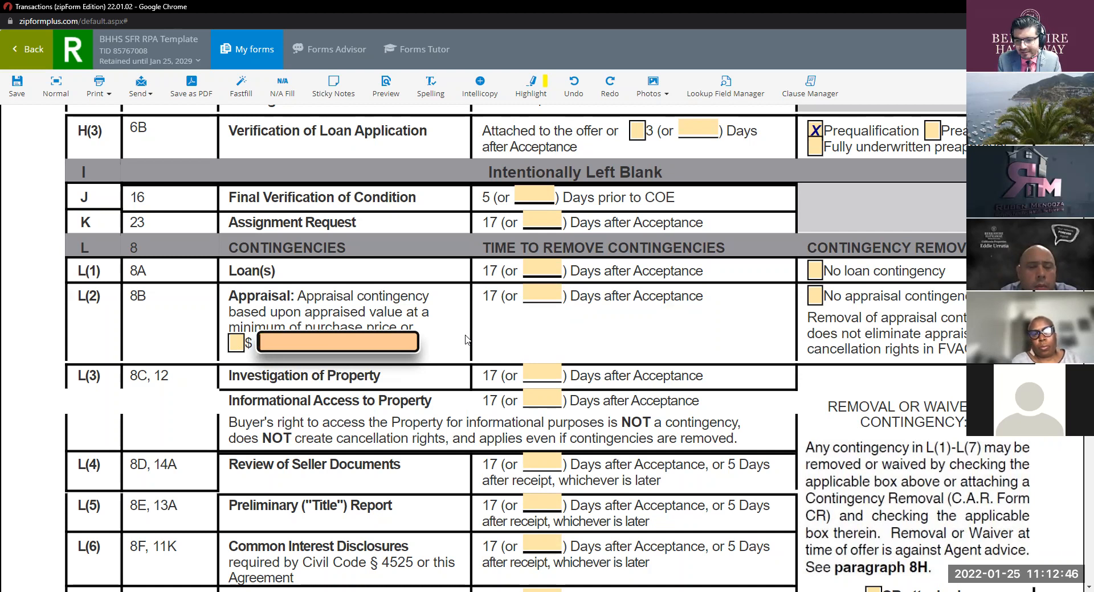
{"action": "left_click", "coordinate": [814, 296]}
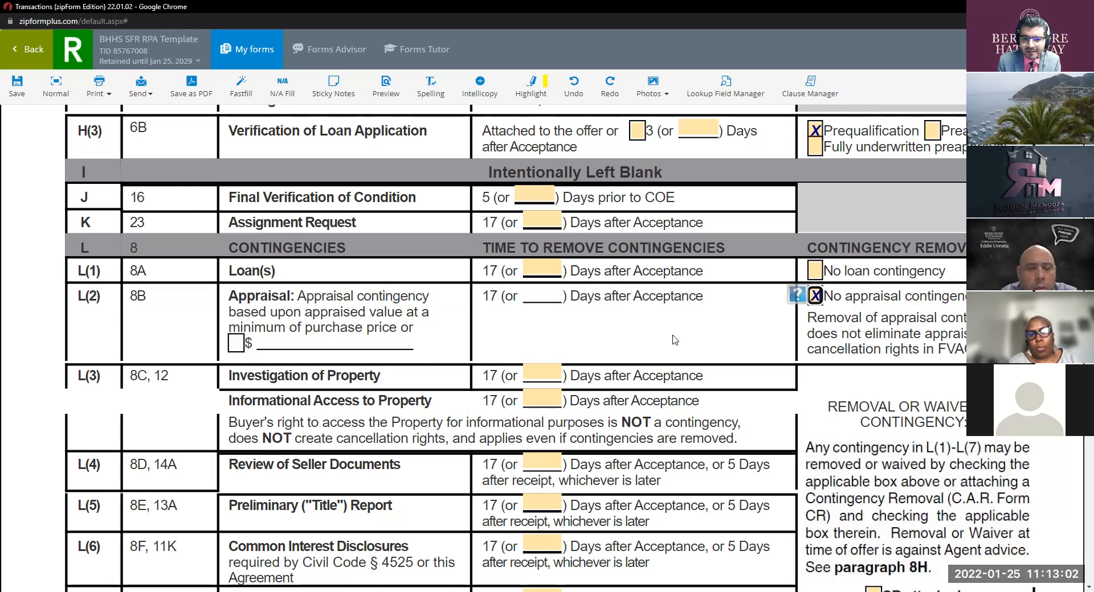
{"action": "left_click", "coordinate": [814, 296]}
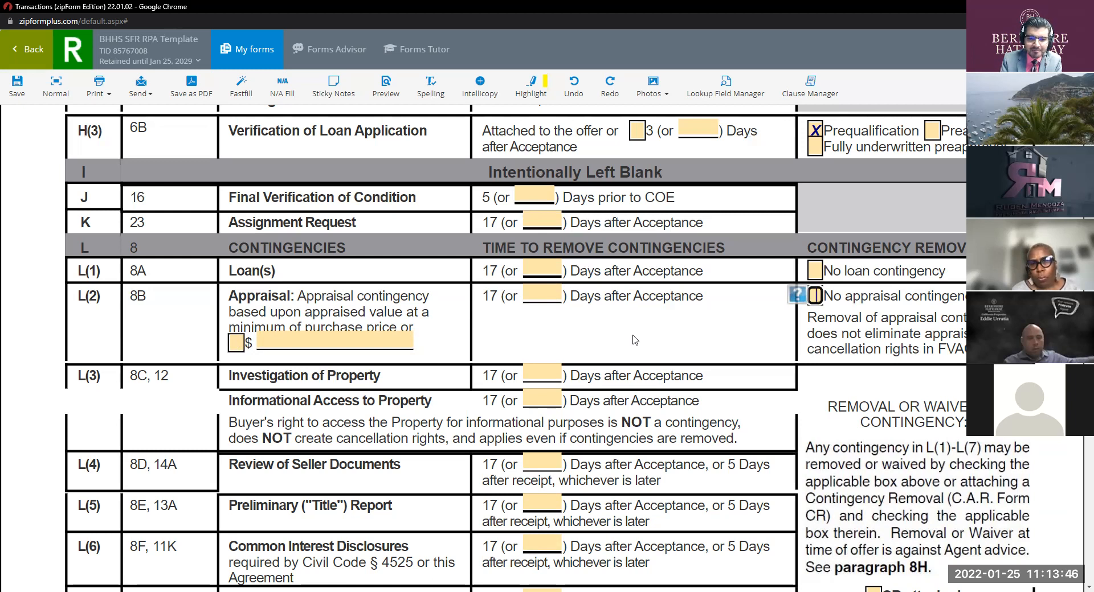
Step: Re-enter 500,000 as the L(2) appraisal amount, then clear its dollar checkbox
{"action": "left_click", "coordinate": [335, 340]}
{"action": "type", "text": "52000"}
{"action": "key", "text": "BackSpace"}
{"action": "key", "text": "BackSpace"}
{"action": "key", "text": "BackSpace"}
{"action": "key", "text": "BackSpace"}
{"action": "type", "text": "00000"}
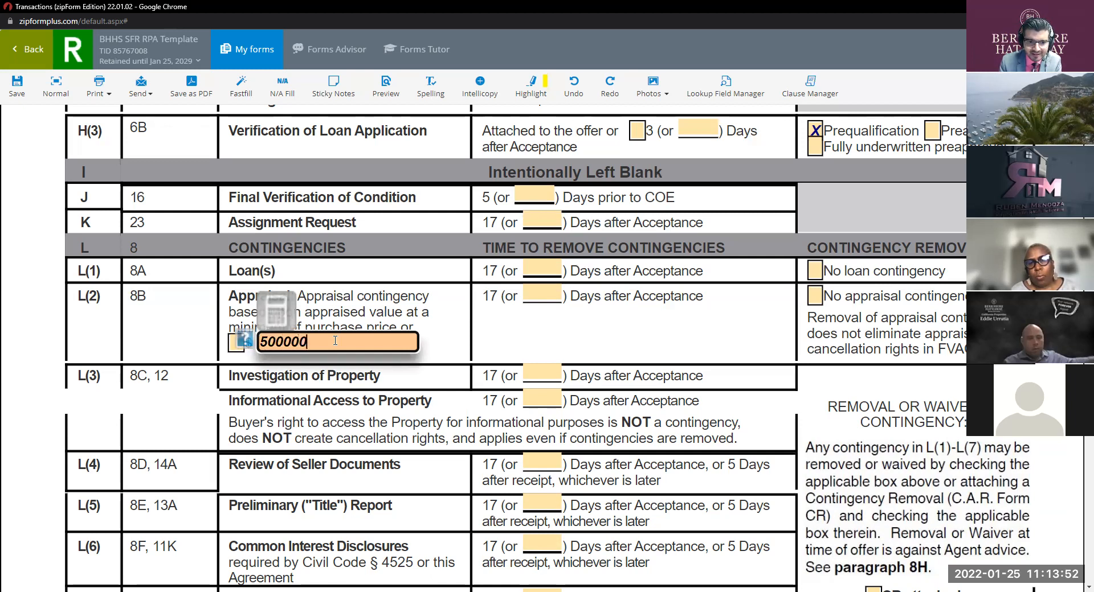
{"action": "left_click", "coordinate": [285, 344]}
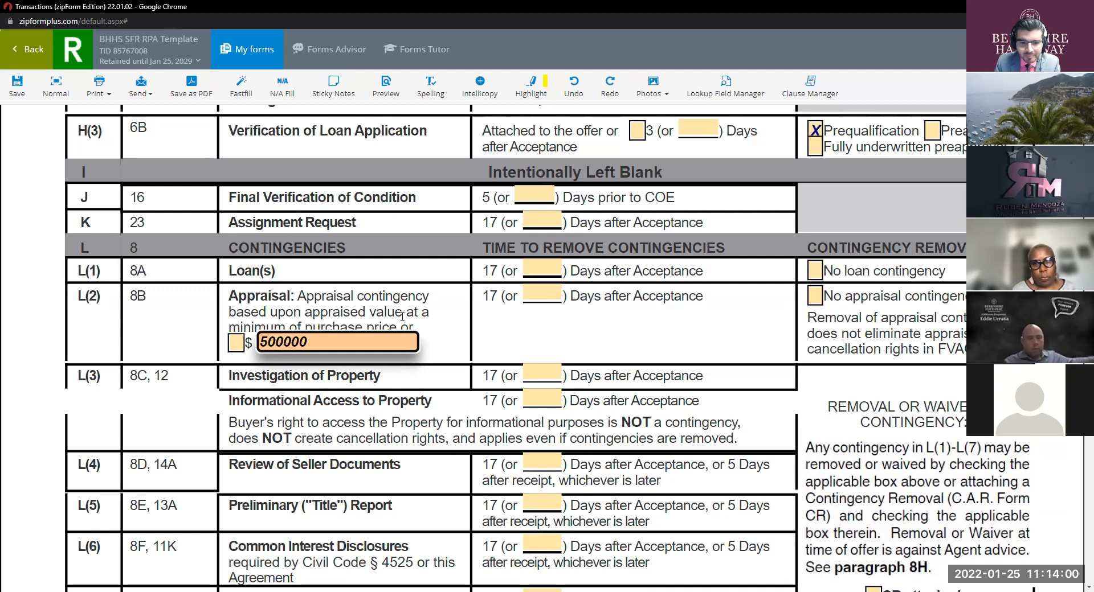
{"action": "left_click", "coordinate": [237, 343]}
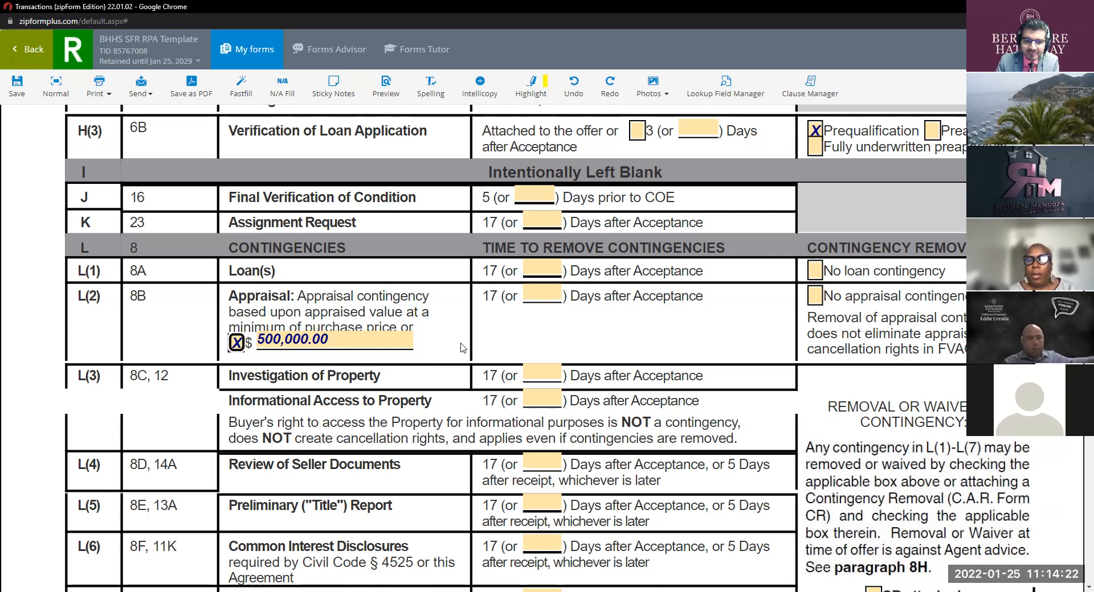
{"action": "left_click", "coordinate": [239, 343]}
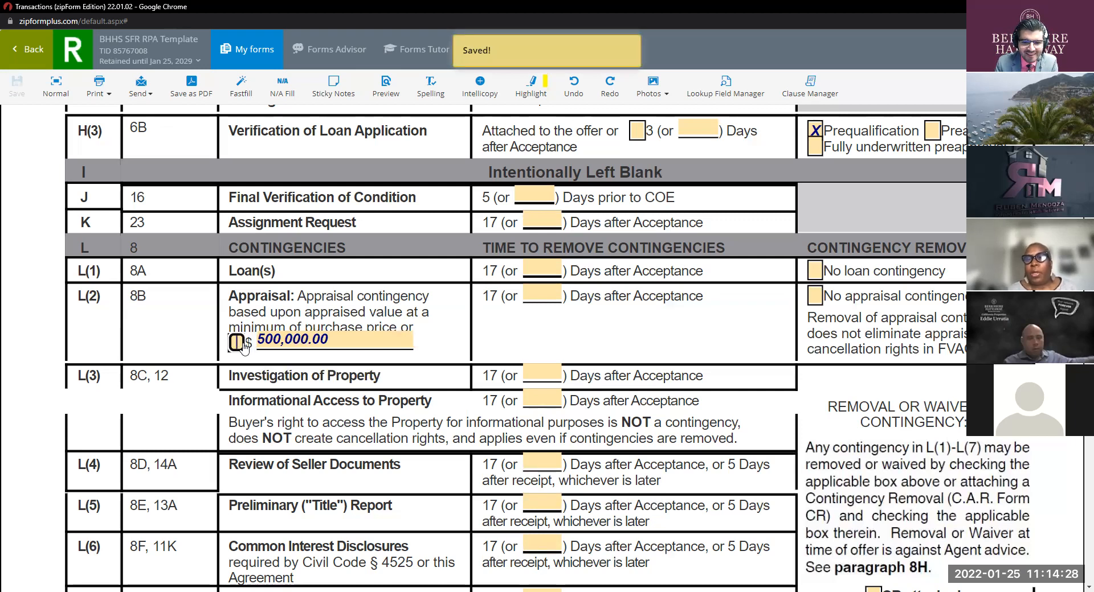
Step: Check 'No appraisal contingency' in row L(2), leaving the dollar amount blank
{"action": "left_click", "coordinate": [815, 295]}
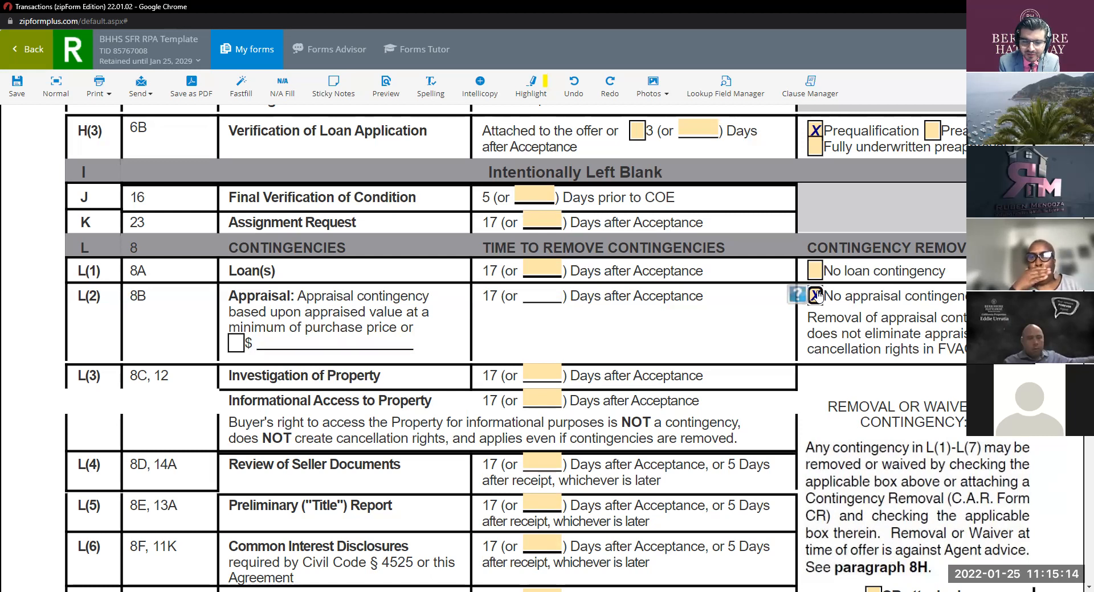
{"action": "left_click", "coordinate": [815, 295]}
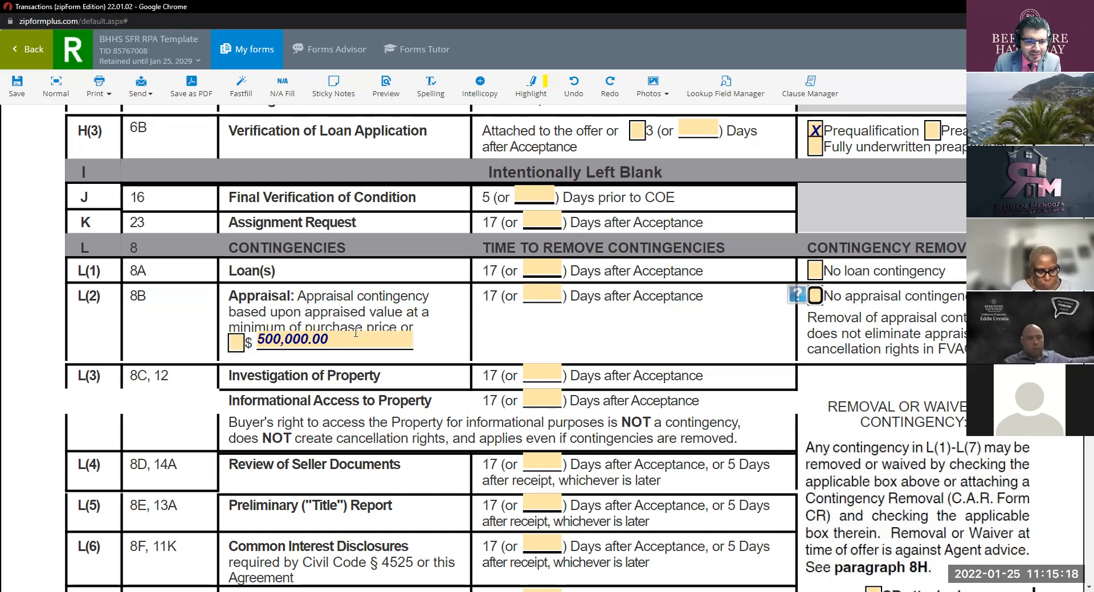
{"action": "left_click", "coordinate": [339, 345]}
{"action": "key", "text": "BackSpace"}
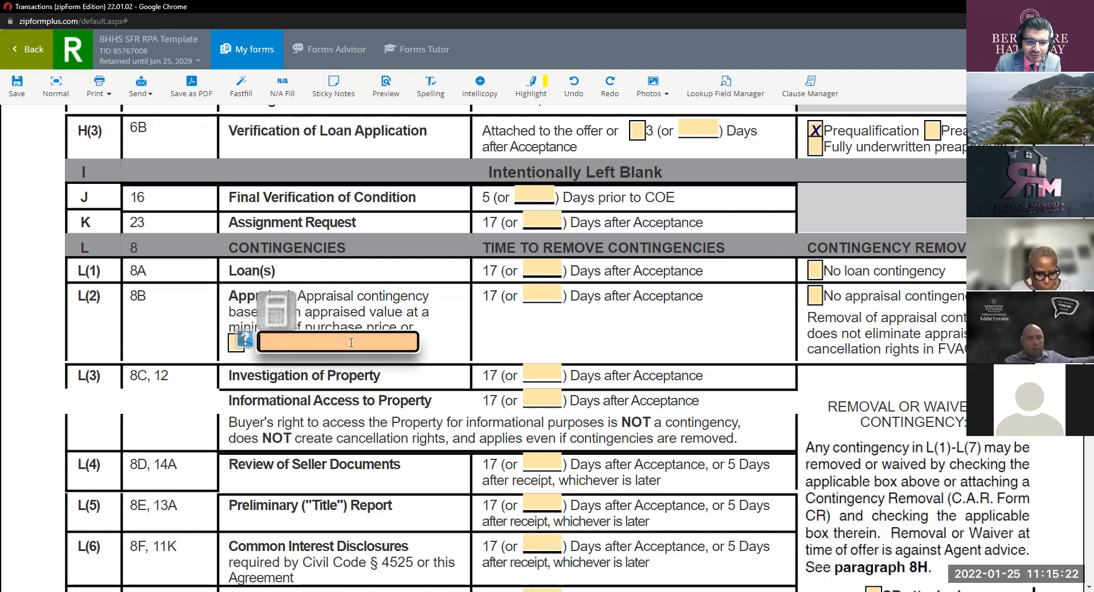
{"action": "left_click", "coordinate": [448, 335]}
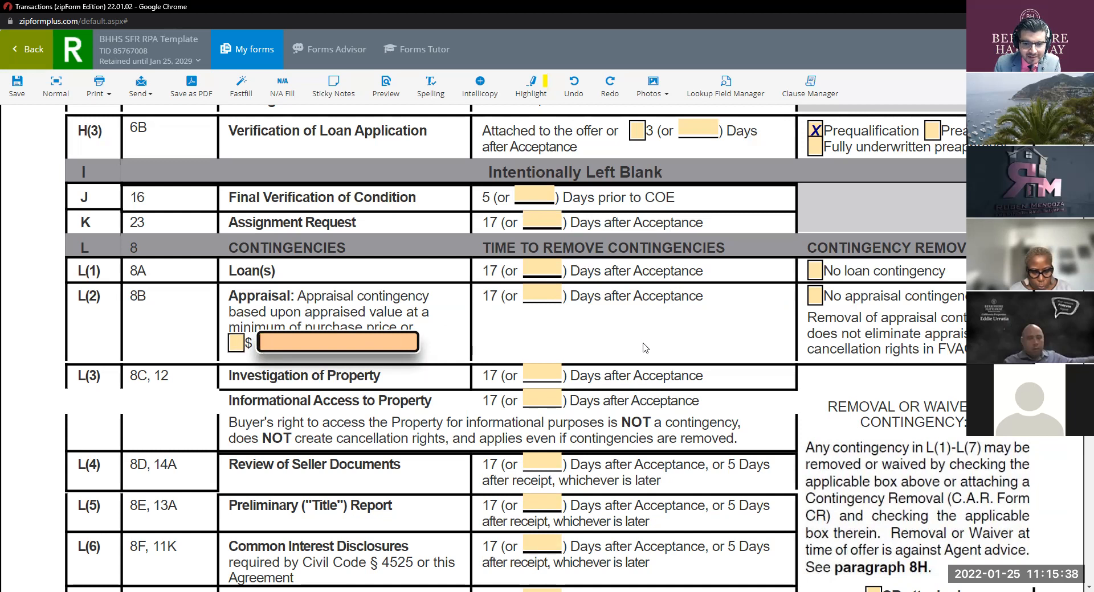
{"action": "scroll", "coordinate": [643, 347], "scroll_direction": "down", "scroll_amount": 2}
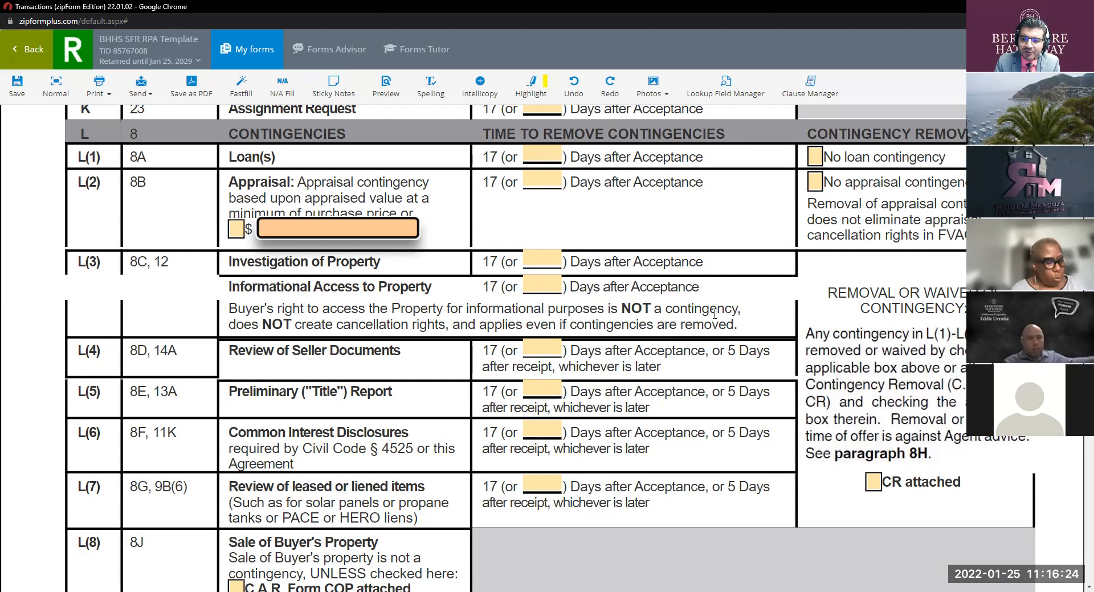
{"action": "scroll", "coordinate": [714, 313], "scroll_direction": "down", "scroll_amount": 1}
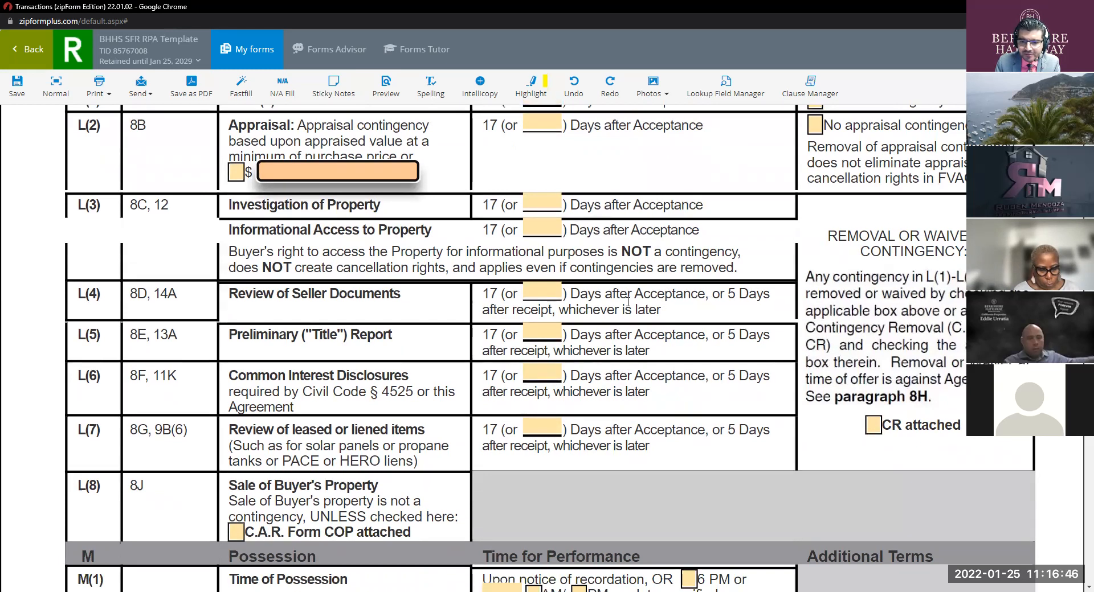
{"action": "scroll", "coordinate": [628, 302], "scroll_direction": "down", "scroll_amount": 1}
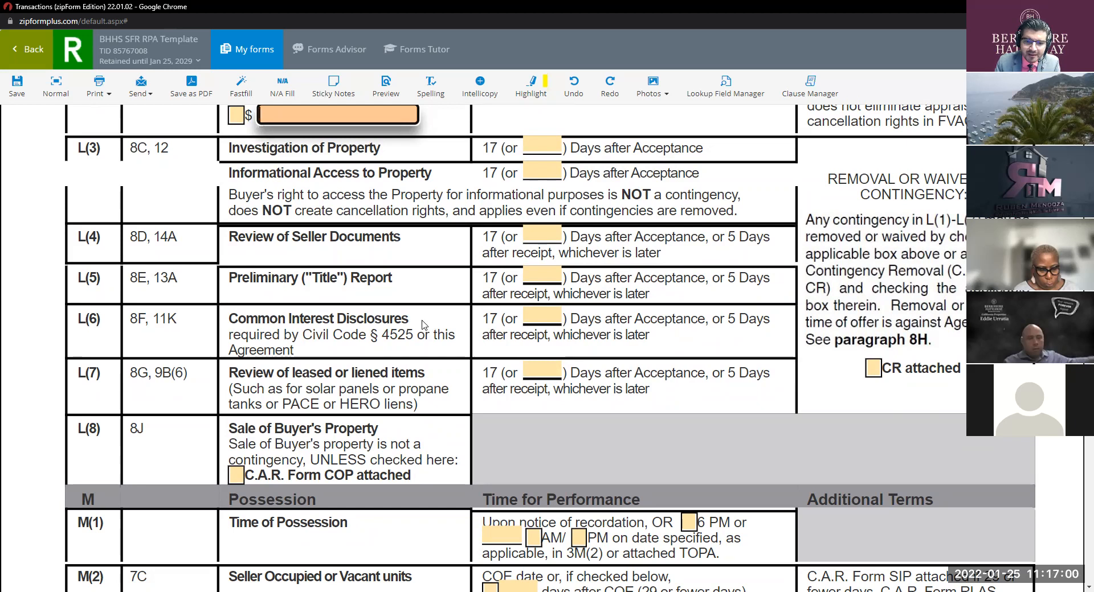
{"action": "scroll", "coordinate": [422, 323], "scroll_direction": "down", "scroll_amount": 1}
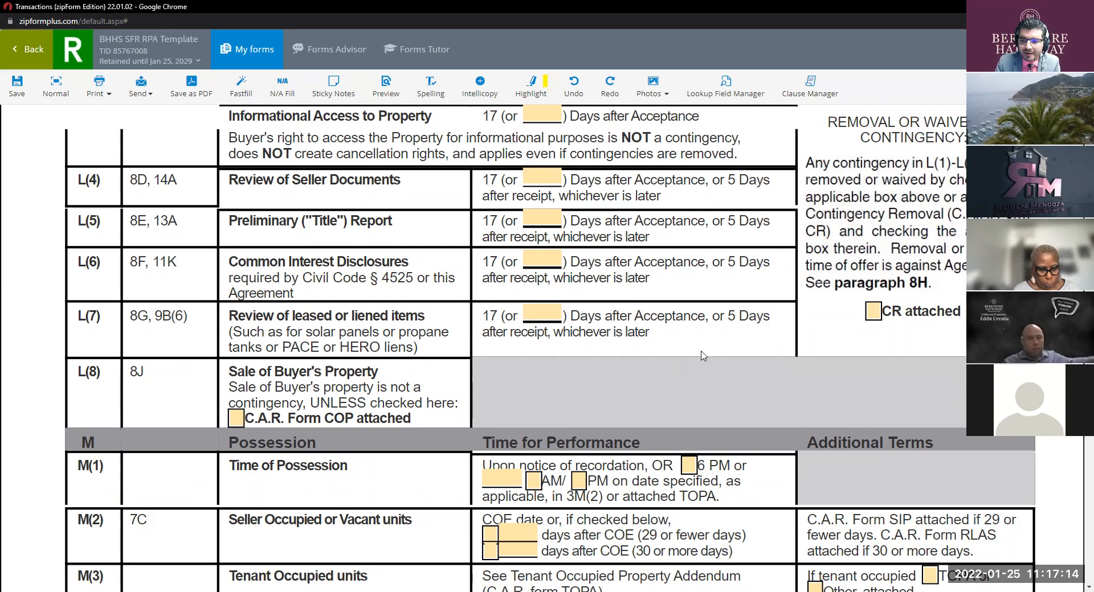
{"action": "scroll", "coordinate": [876, 317], "scroll_direction": "up", "scroll_amount": 2}
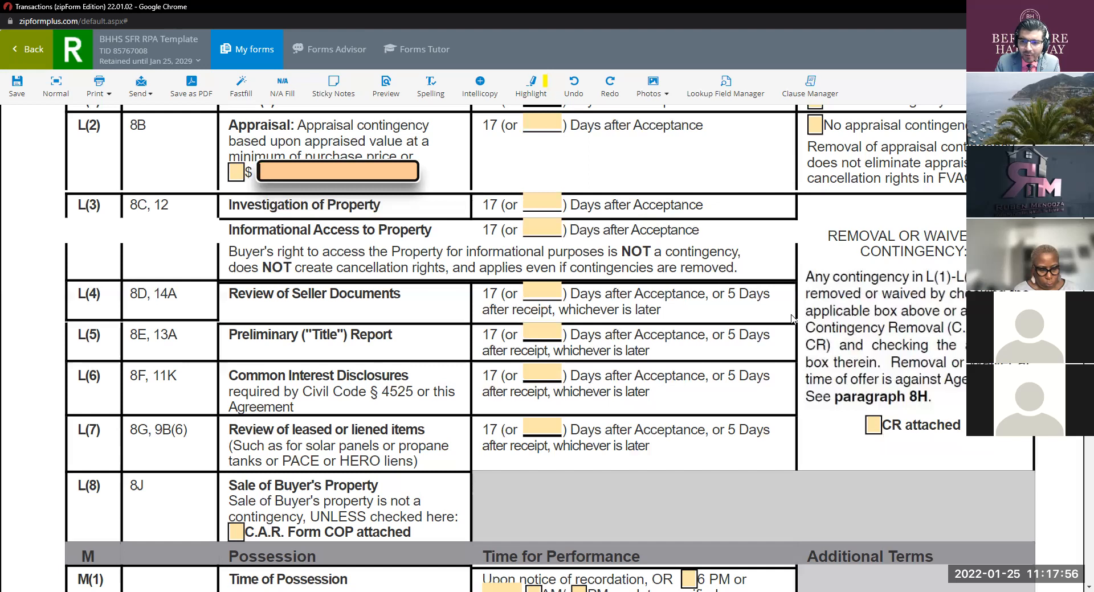
Step: Scroll through the section L contingency removal rows, then down toward section M possession terms
{"action": "scroll", "coordinate": [792, 319], "scroll_direction": "up", "scroll_amount": 3}
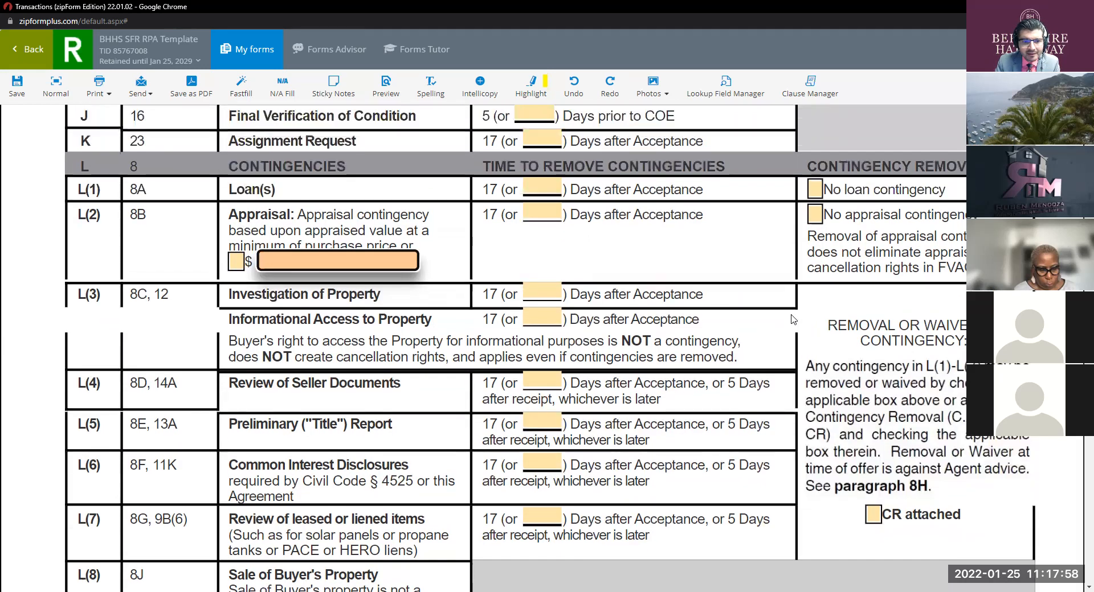
{"action": "scroll", "coordinate": [792, 319], "scroll_direction": "up", "scroll_amount": 1}
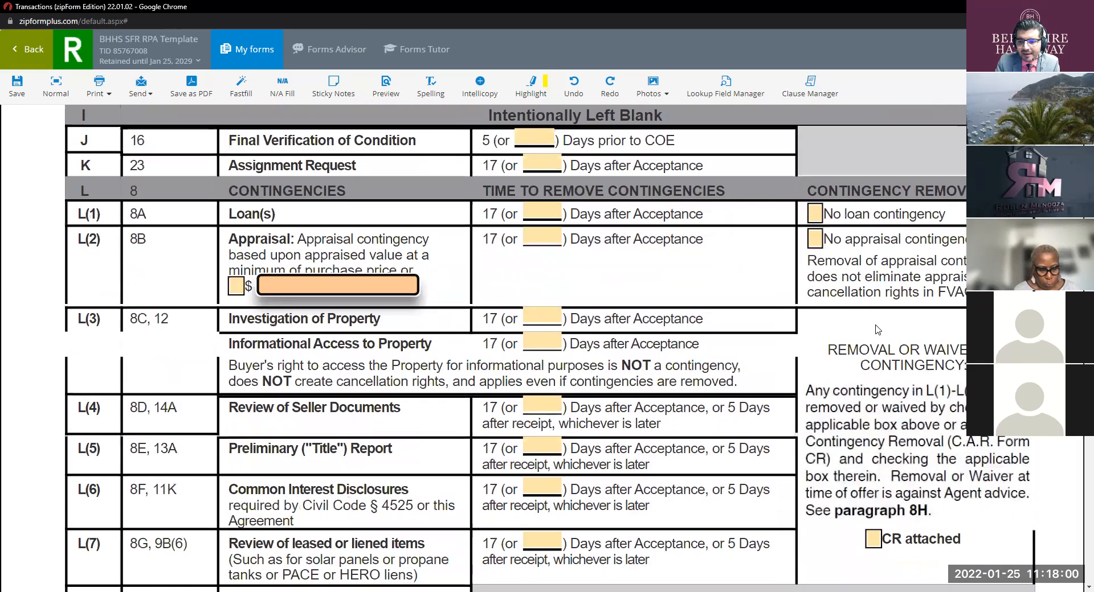
{"action": "scroll", "coordinate": [877, 399], "scroll_direction": "down", "scroll_amount": 2}
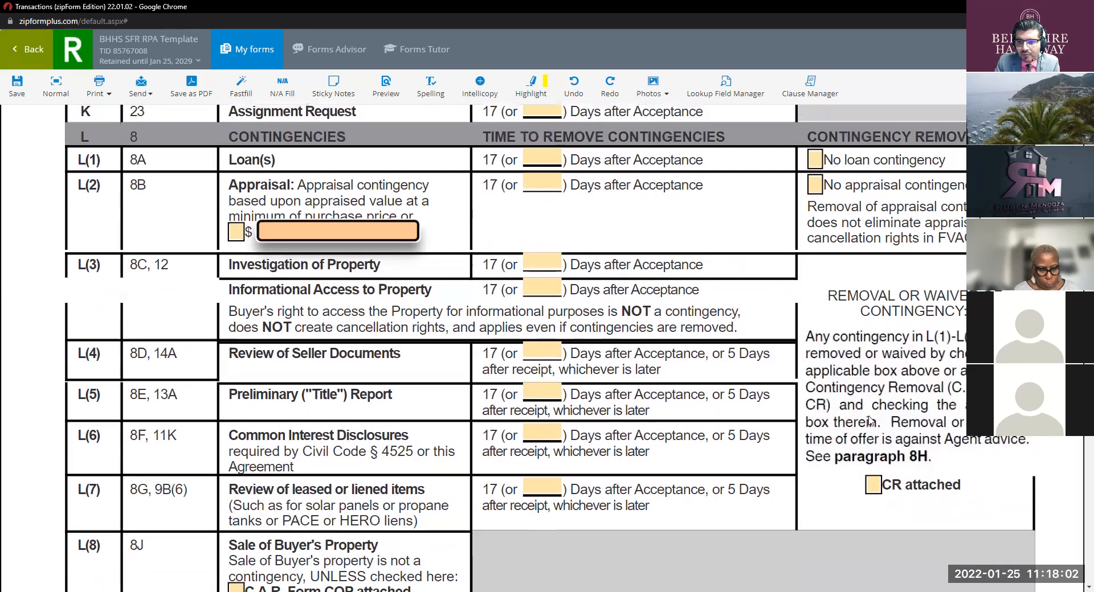
{"action": "scroll", "coordinate": [870, 422], "scroll_direction": "up", "scroll_amount": 2}
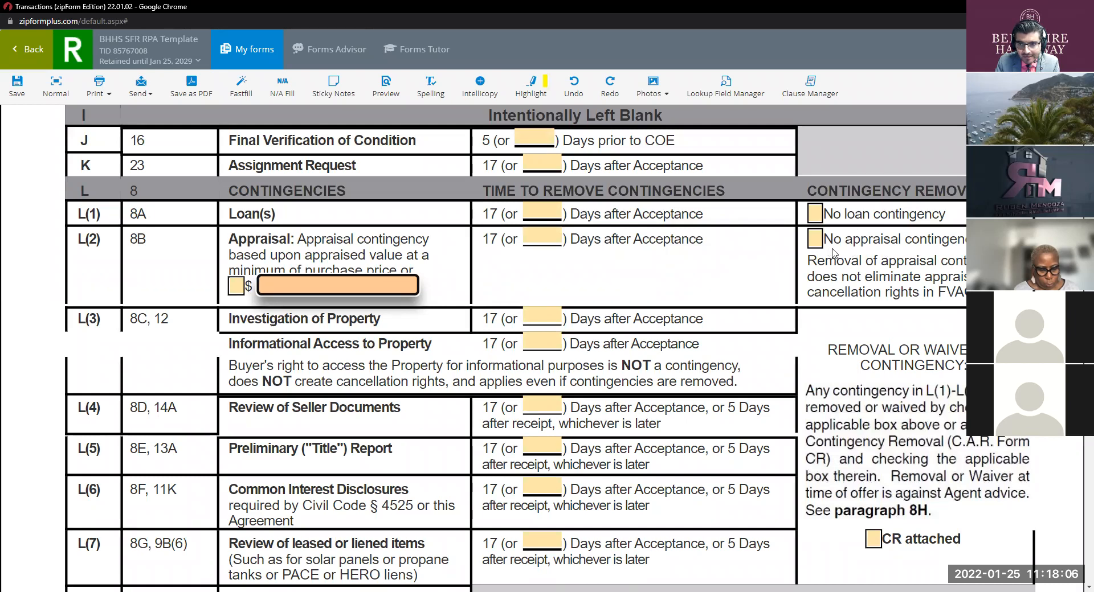
{"action": "scroll", "coordinate": [861, 365], "scroll_direction": "down", "scroll_amount": 4}
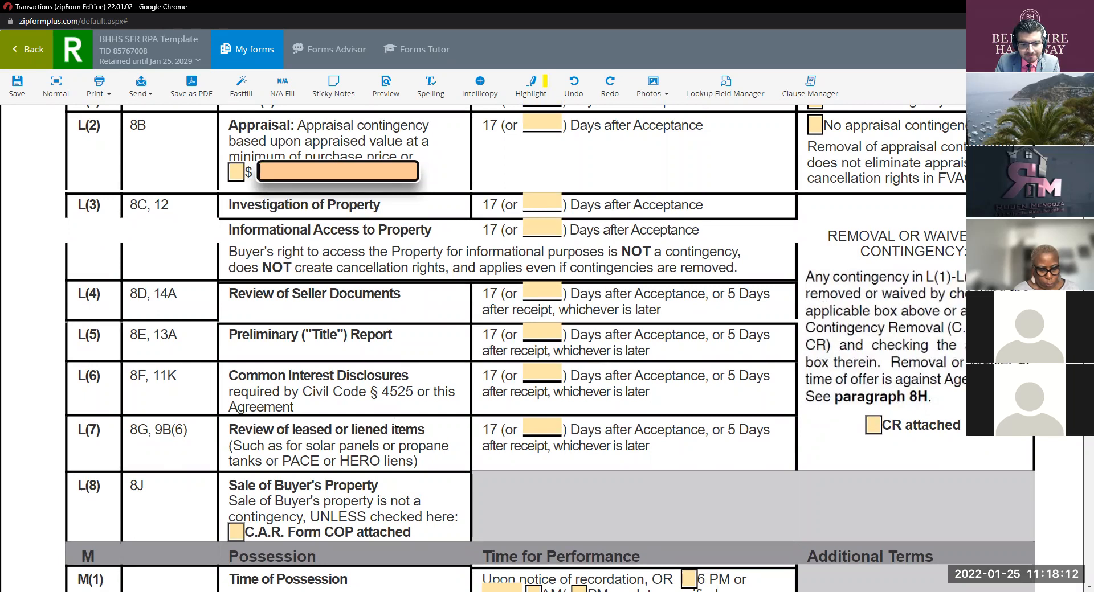
{"action": "scroll", "coordinate": [689, 307], "scroll_direction": "down", "scroll_amount": 4}
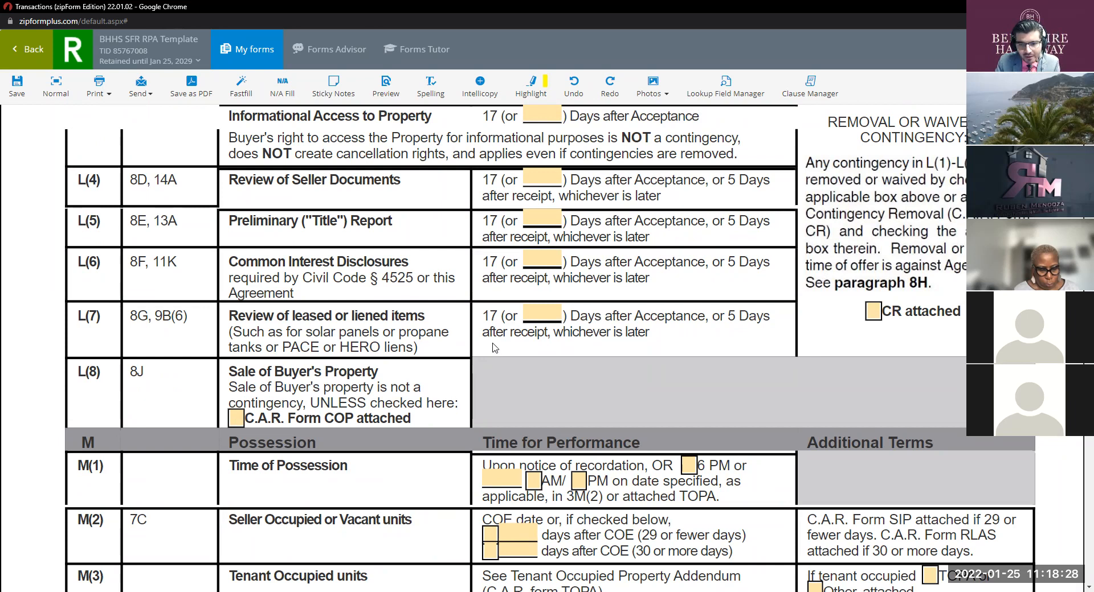
Step: Scroll past the blank section M possession rows to rows N(1) through N(4)
{"action": "scroll", "coordinate": [493, 347], "scroll_direction": "down", "scroll_amount": 2}
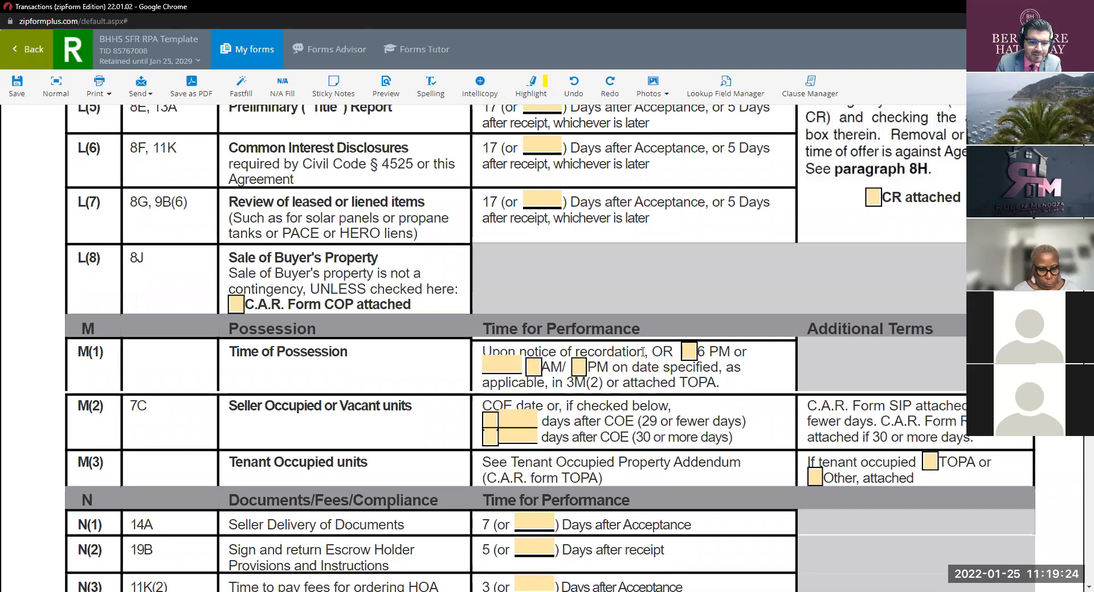
{"action": "scroll", "coordinate": [642, 352], "scroll_direction": "down", "scroll_amount": 1}
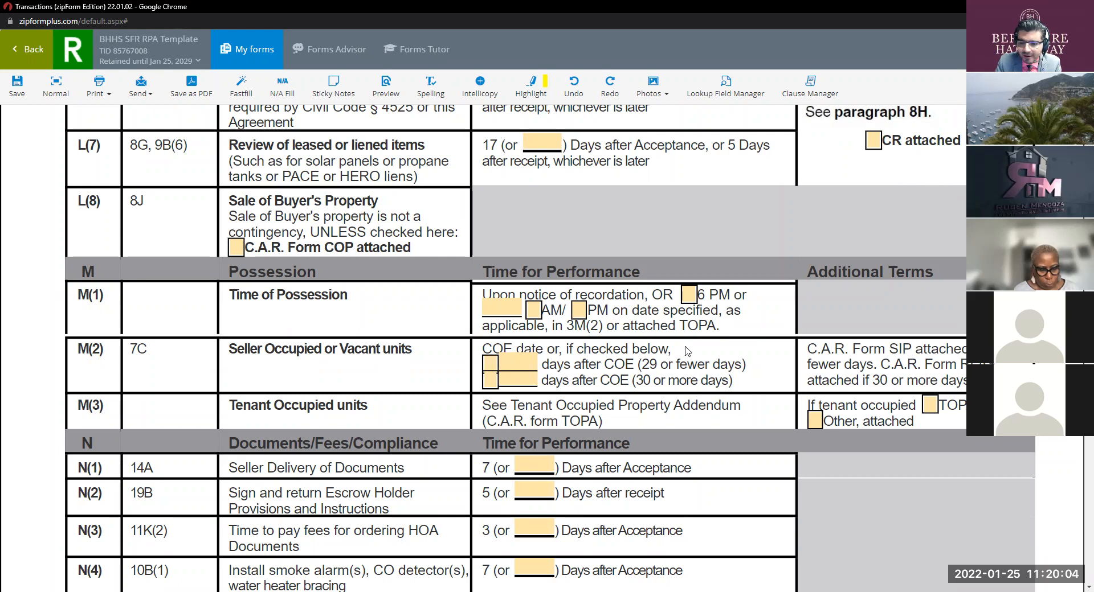
{"action": "left_click", "coordinate": [879, 365]}
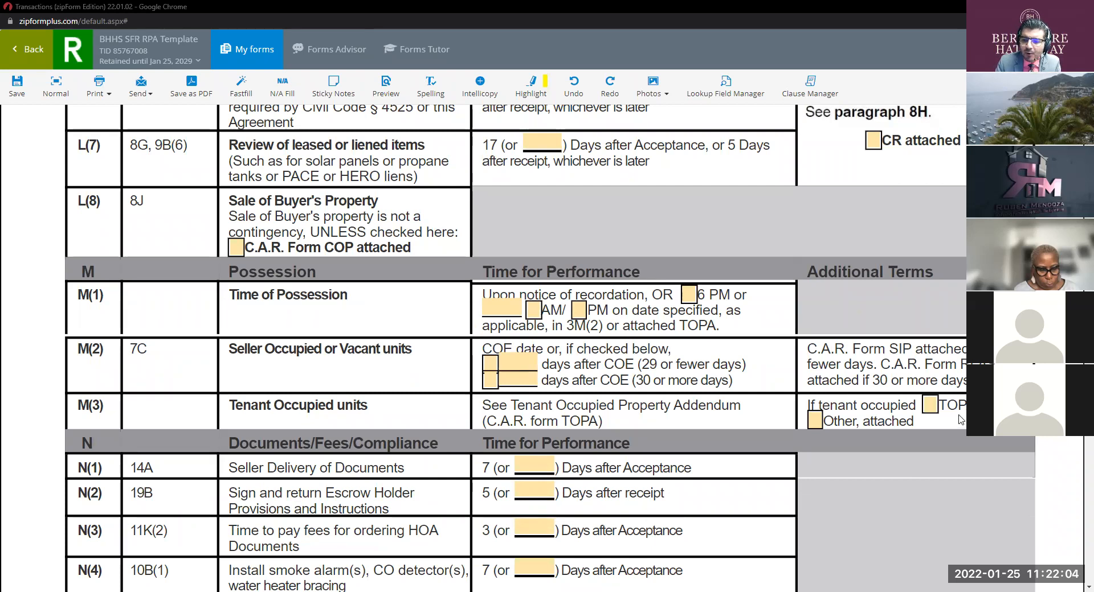
Step: Scroll past the remaining section N rows and the page 2 footer to section P on page 3
{"action": "scroll", "coordinate": [635, 371], "scroll_direction": "down", "scroll_amount": 2}
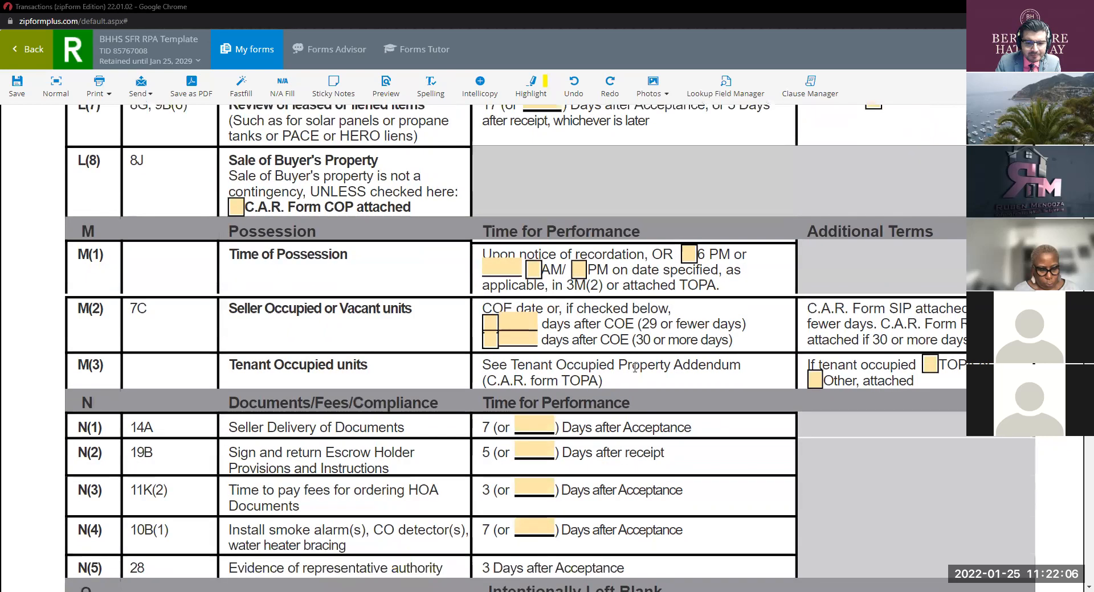
{"action": "scroll", "coordinate": [635, 373], "scroll_direction": "down", "scroll_amount": 1}
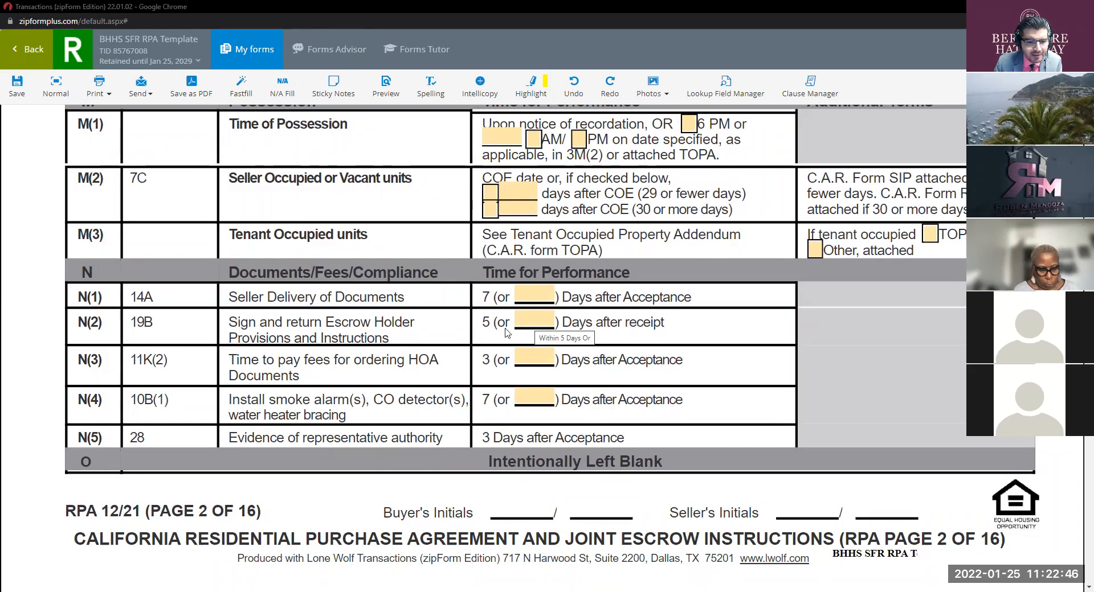
{"action": "scroll", "coordinate": [364, 353], "scroll_direction": "down", "scroll_amount": 2}
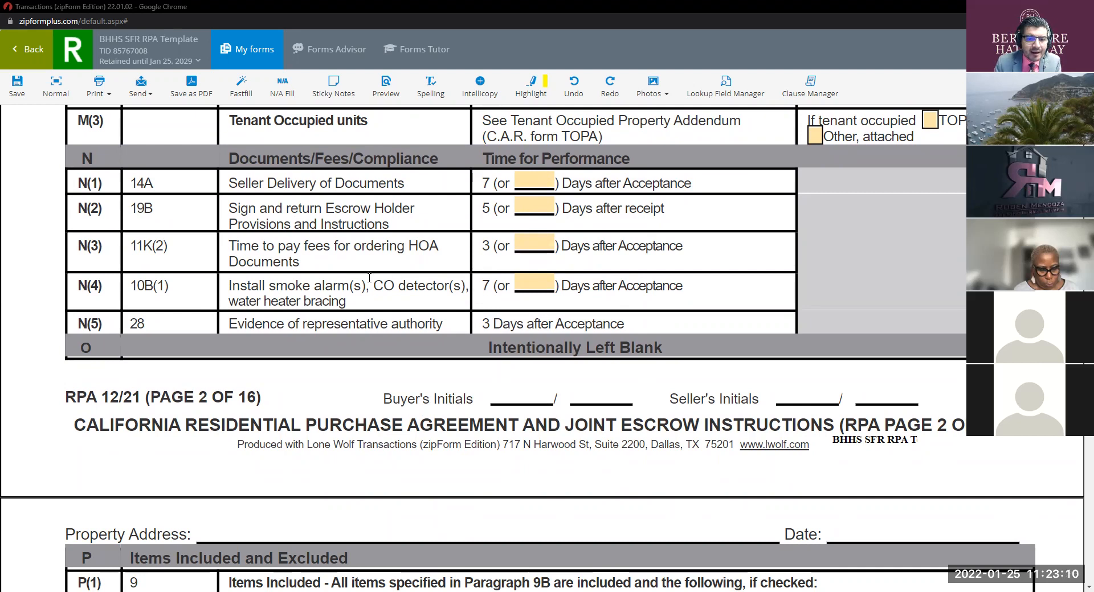
{"action": "scroll", "coordinate": [383, 251], "scroll_direction": "down", "scroll_amount": 1}
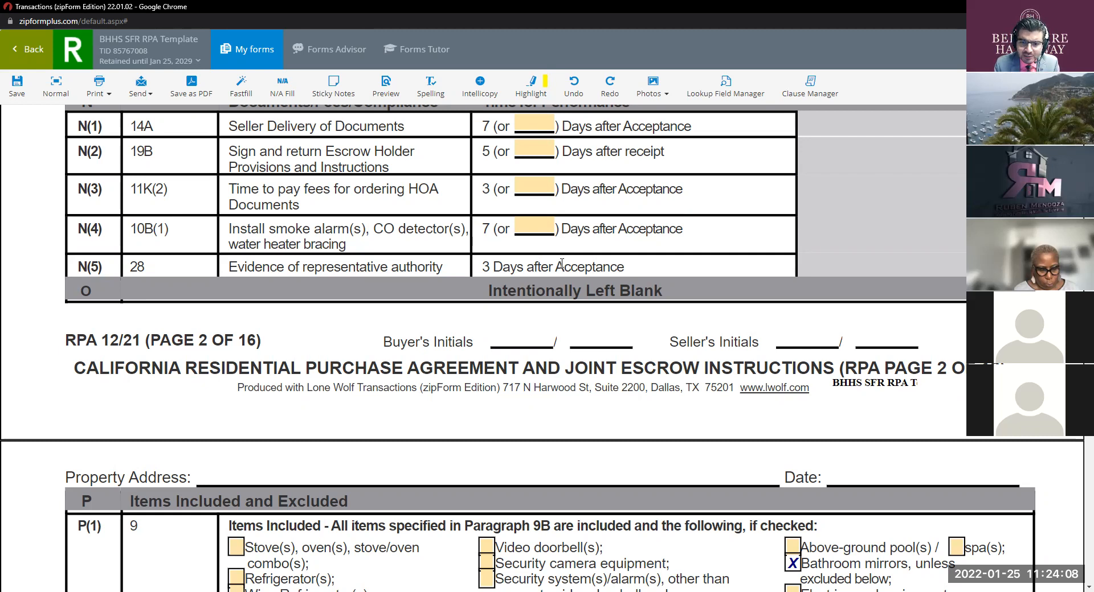
Step: Scroll up to page 1, then back down to the L(1) Loan and L(2) Appraisal rows
{"action": "scroll", "coordinate": [647, 306], "scroll_direction": "down", "scroll_amount": 1}
{"action": "scroll", "coordinate": [647, 306], "scroll_direction": "up", "scroll_amount": 1}
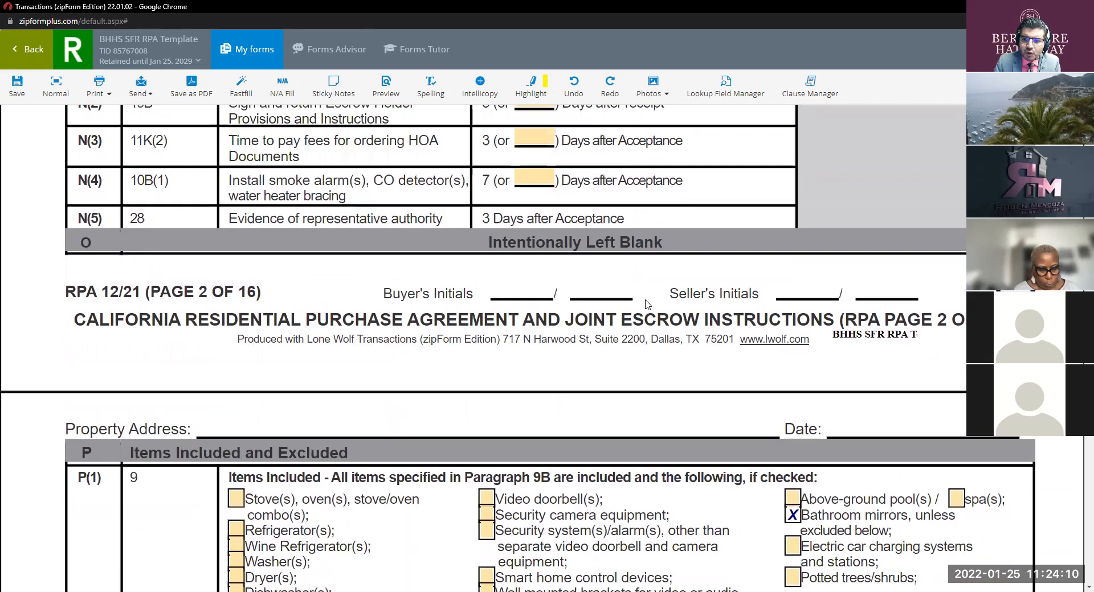
{"action": "scroll", "coordinate": [647, 306], "scroll_direction": "up", "scroll_amount": 9}
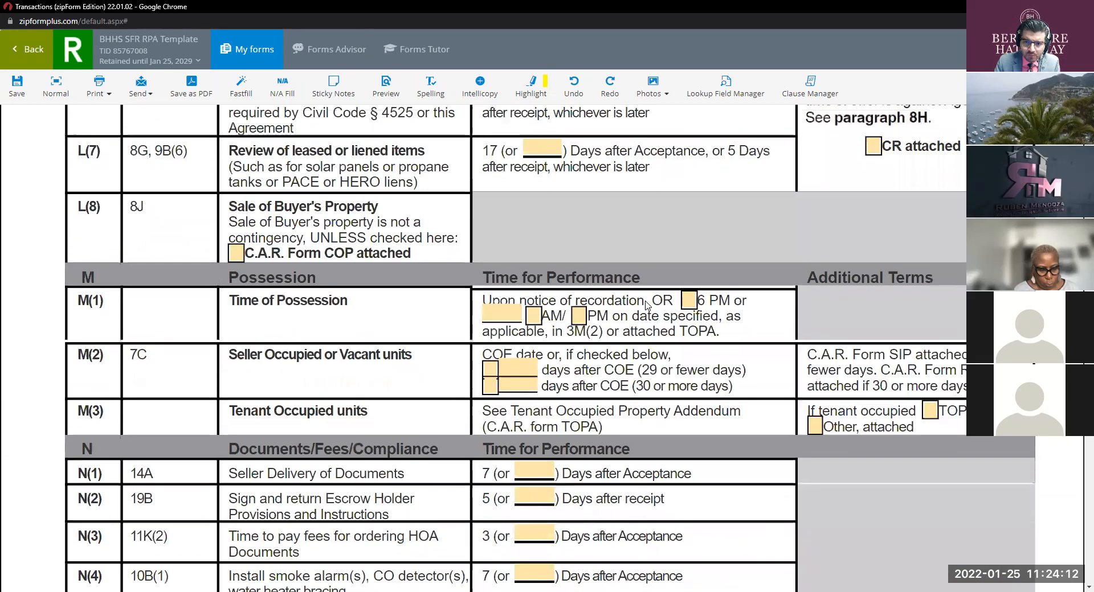
{"action": "scroll", "coordinate": [647, 306], "scroll_direction": "up", "scroll_amount": 7}
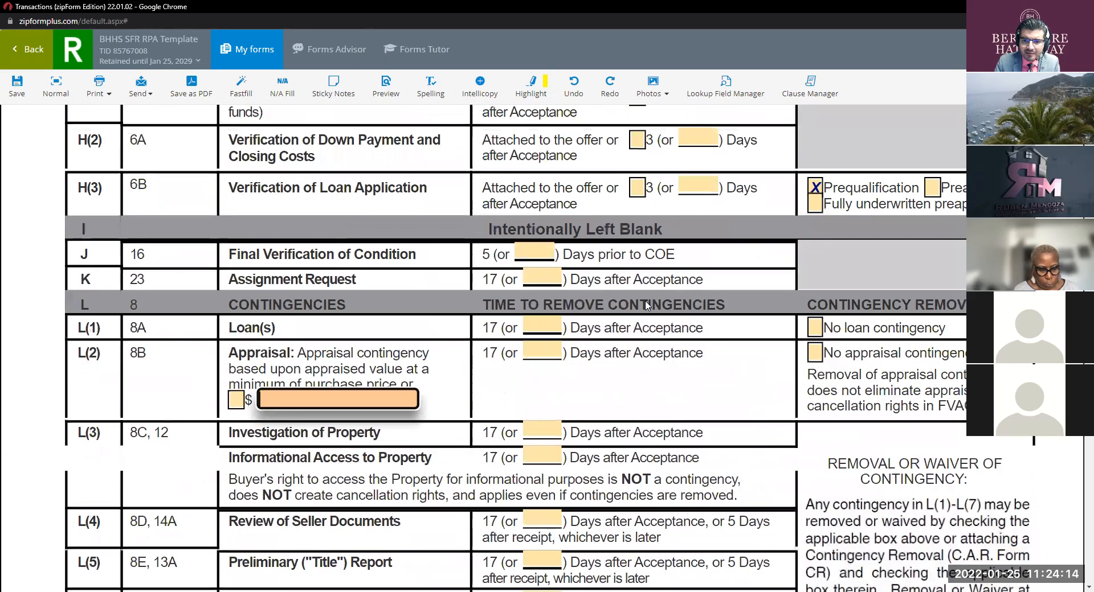
{"action": "scroll", "coordinate": [646, 301], "scroll_direction": "up", "scroll_amount": 4}
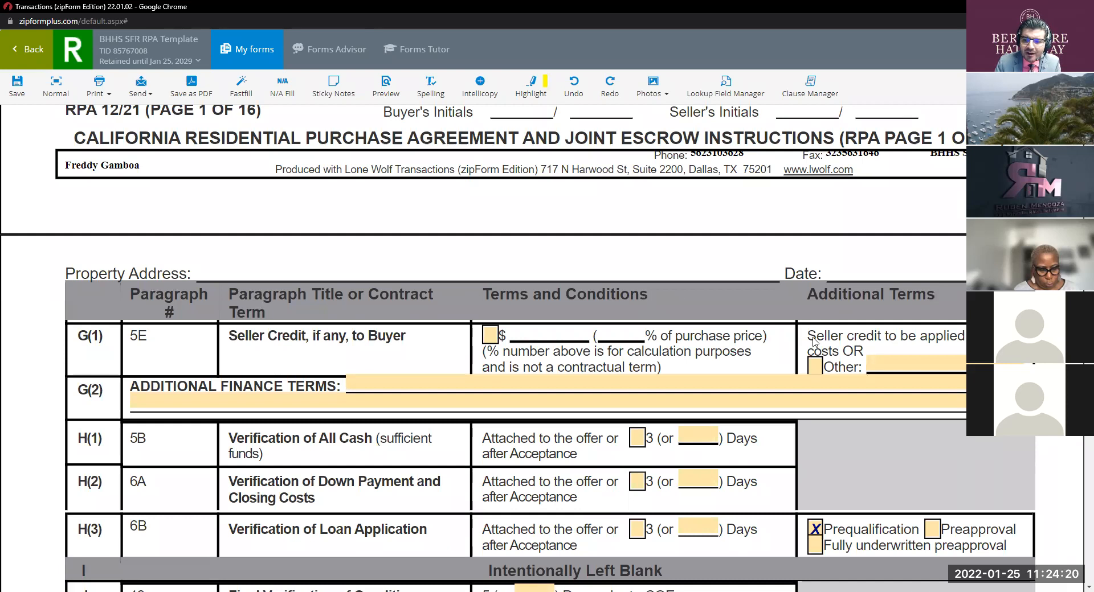
{"action": "scroll", "coordinate": [816, 340], "scroll_direction": "down", "scroll_amount": 3}
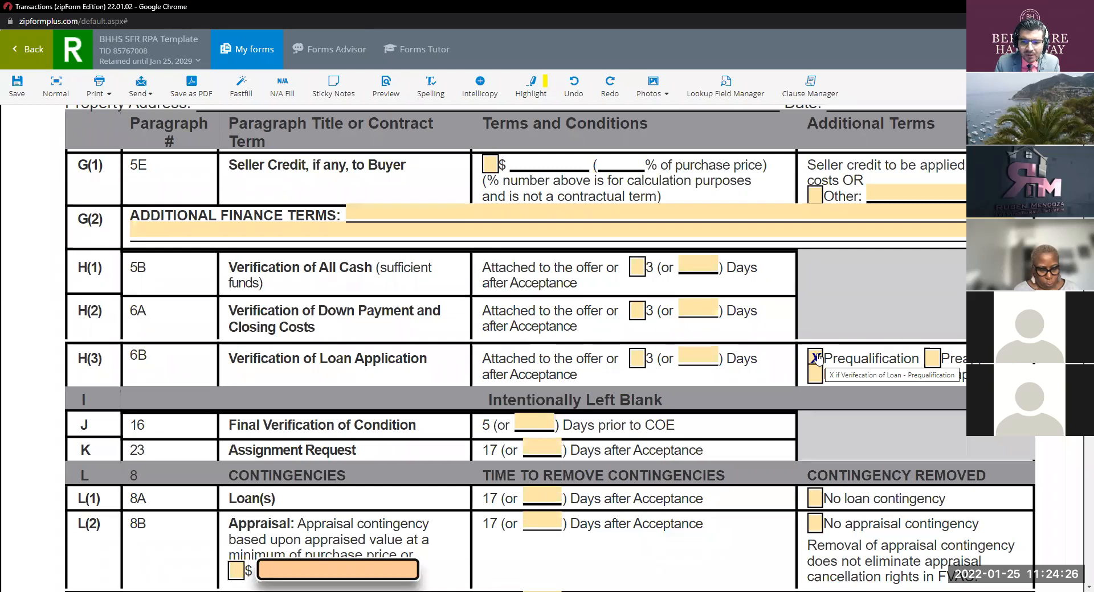
{"action": "scroll", "coordinate": [816, 358], "scroll_direction": "down", "scroll_amount": 3}
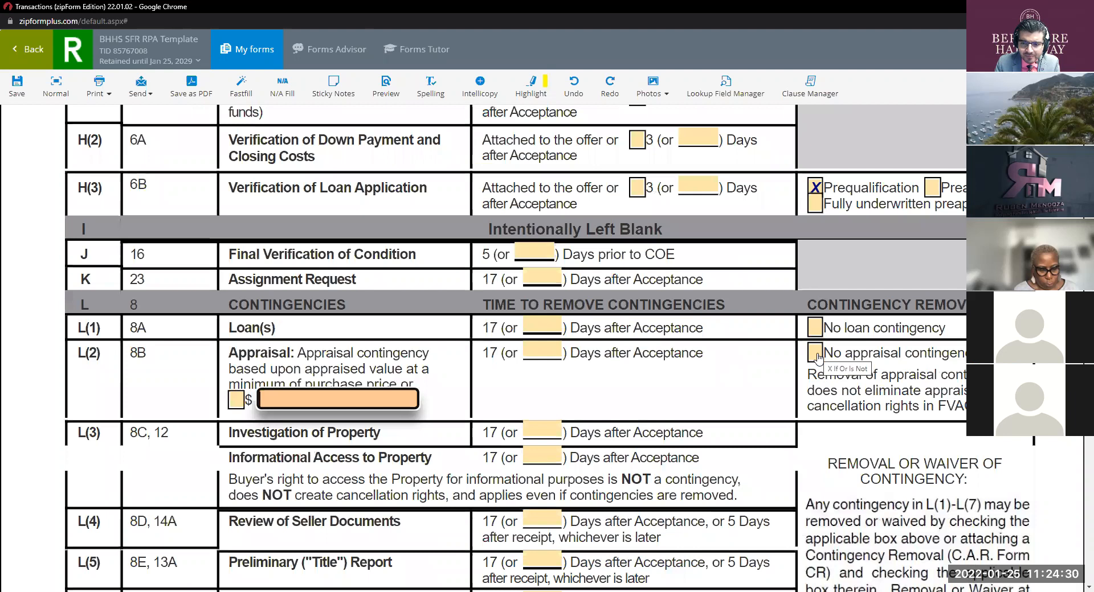
{"action": "scroll", "coordinate": [817, 358], "scroll_direction": "down", "scroll_amount": 2}
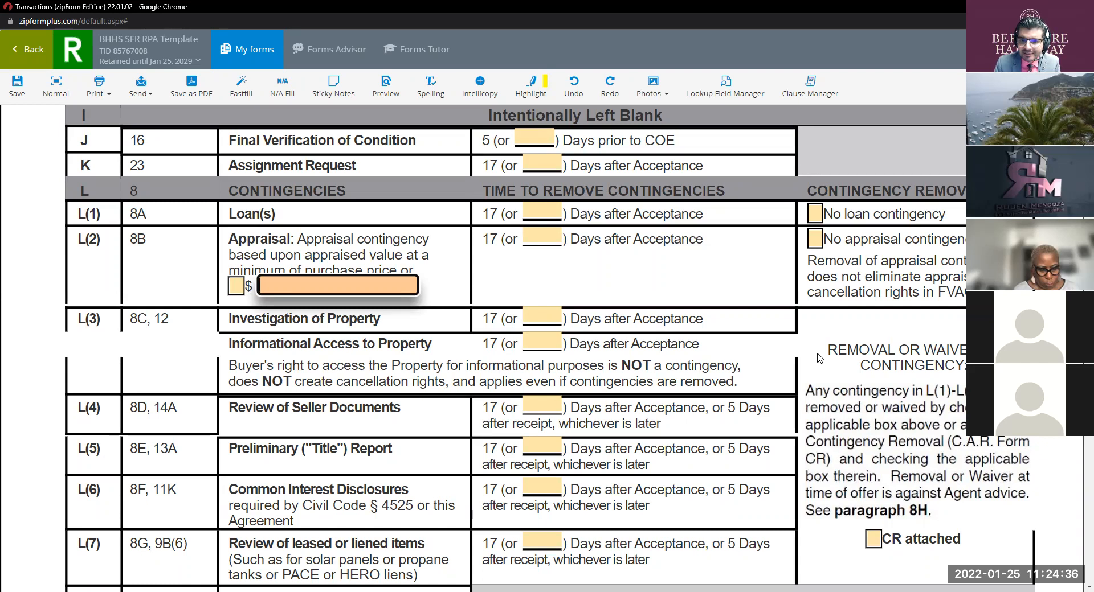
{"action": "scroll", "coordinate": [665, 265], "scroll_direction": "up", "scroll_amount": 1}
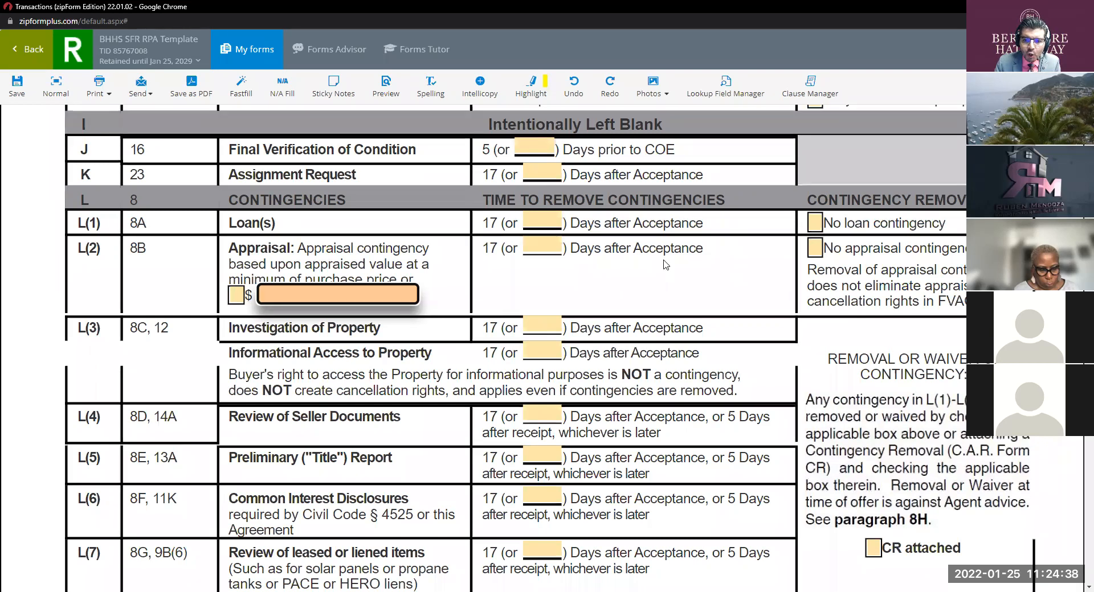
{"action": "scroll", "coordinate": [665, 265], "scroll_direction": "up", "scroll_amount": 2}
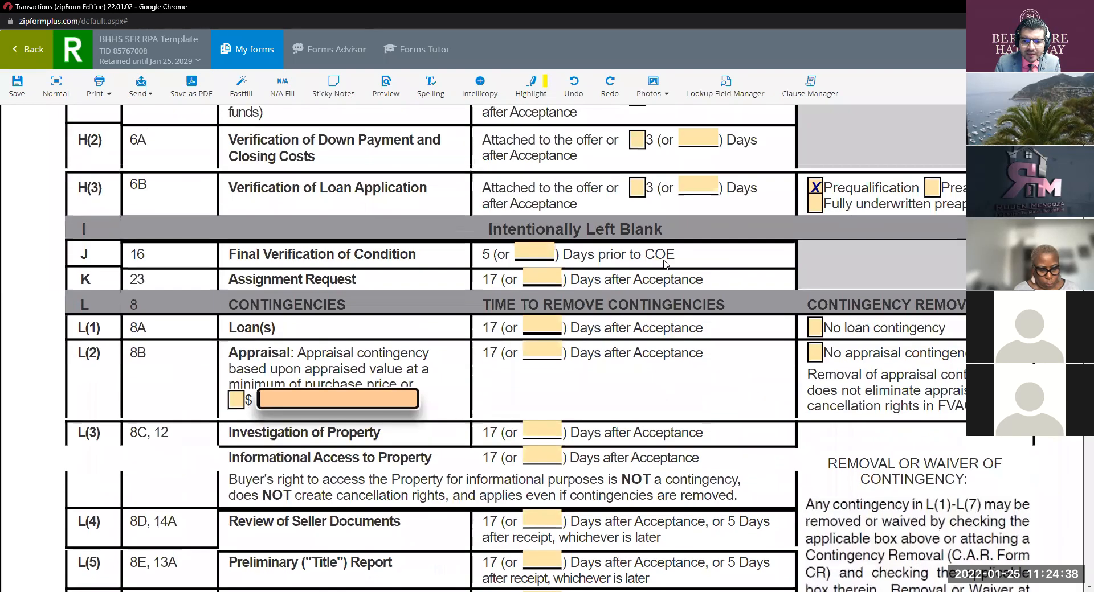
Step: Enter 14 days for the L(1) loan contingency and 12 days for L(2) appraisal
{"action": "left_click", "coordinate": [540, 329]}
{"action": "type", "text": "14"}
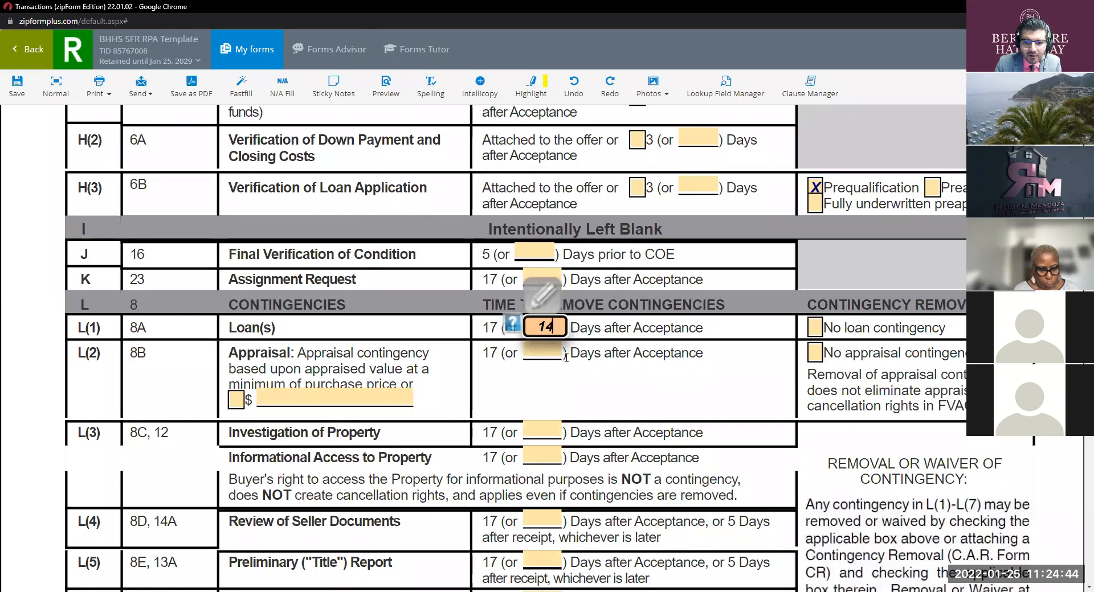
{"action": "left_click", "coordinate": [546, 352]}
{"action": "type", "text": "12"}
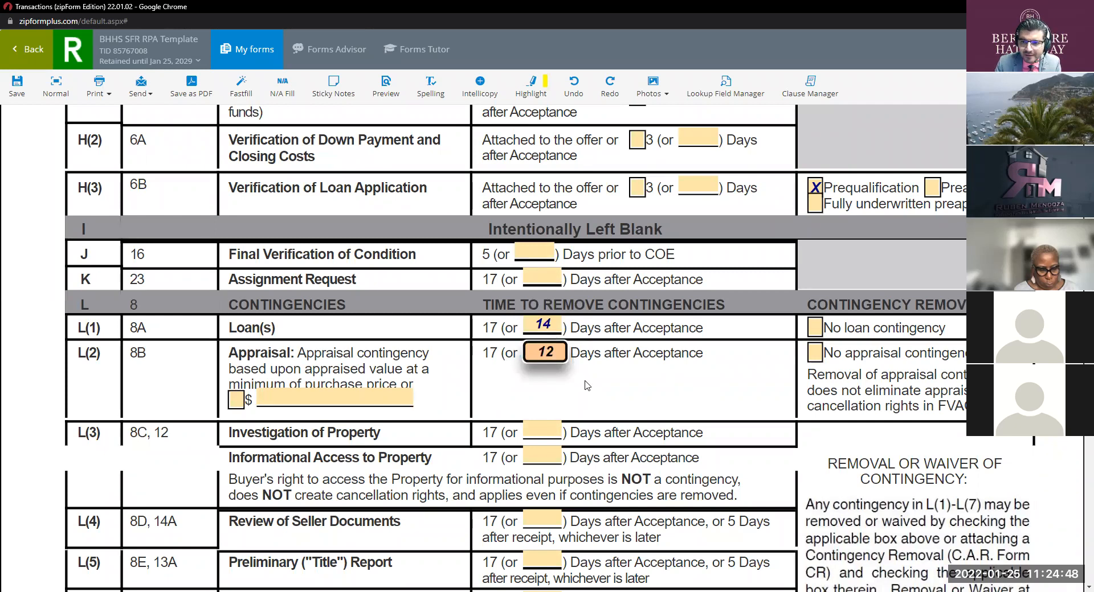
{"action": "scroll", "coordinate": [585, 370], "scroll_direction": "down", "scroll_amount": 2}
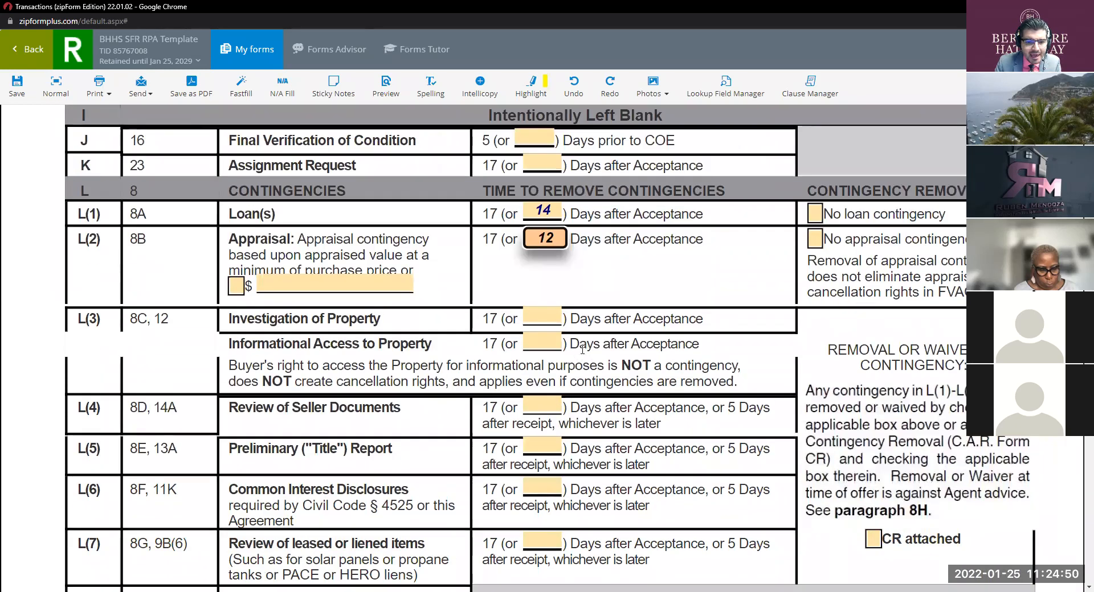
Step: Set investigation, informational access, seller documents and preliminary title report periods to 10 days each
{"action": "left_click", "coordinate": [544, 320]}
{"action": "type", "text": "10"}
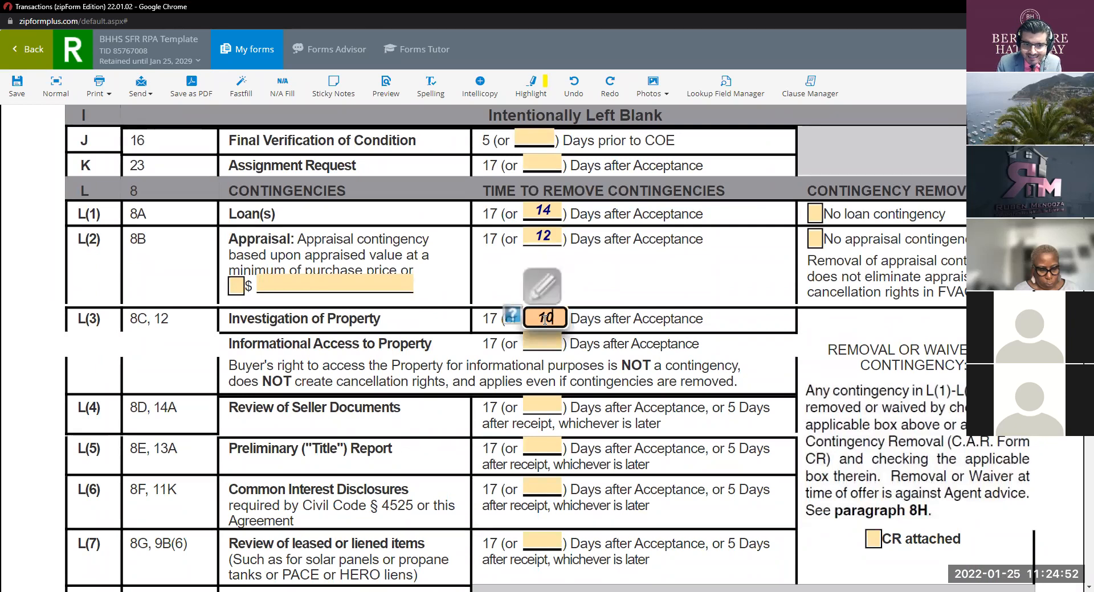
{"action": "left_click", "coordinate": [544, 341]}
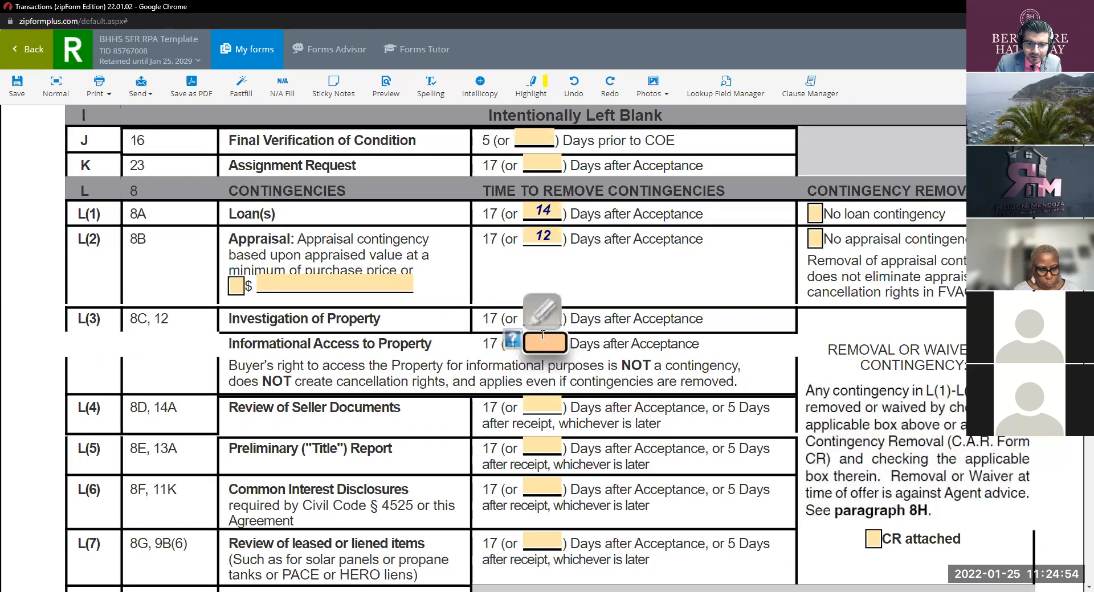
{"action": "type", "text": "10"}
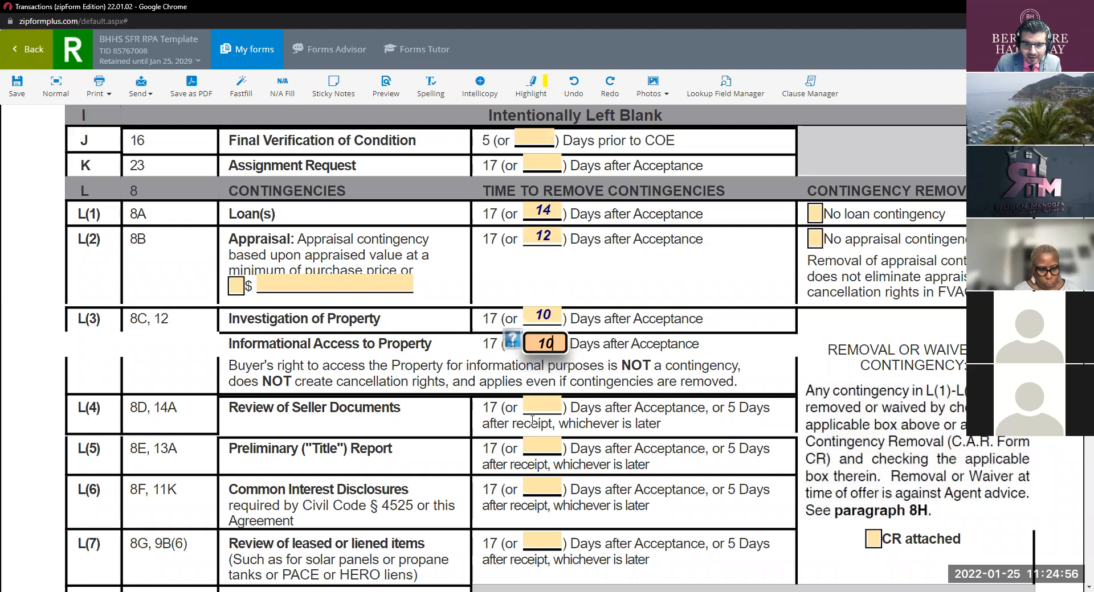
{"action": "left_click", "coordinate": [540, 406]}
{"action": "type", "text": "10"}
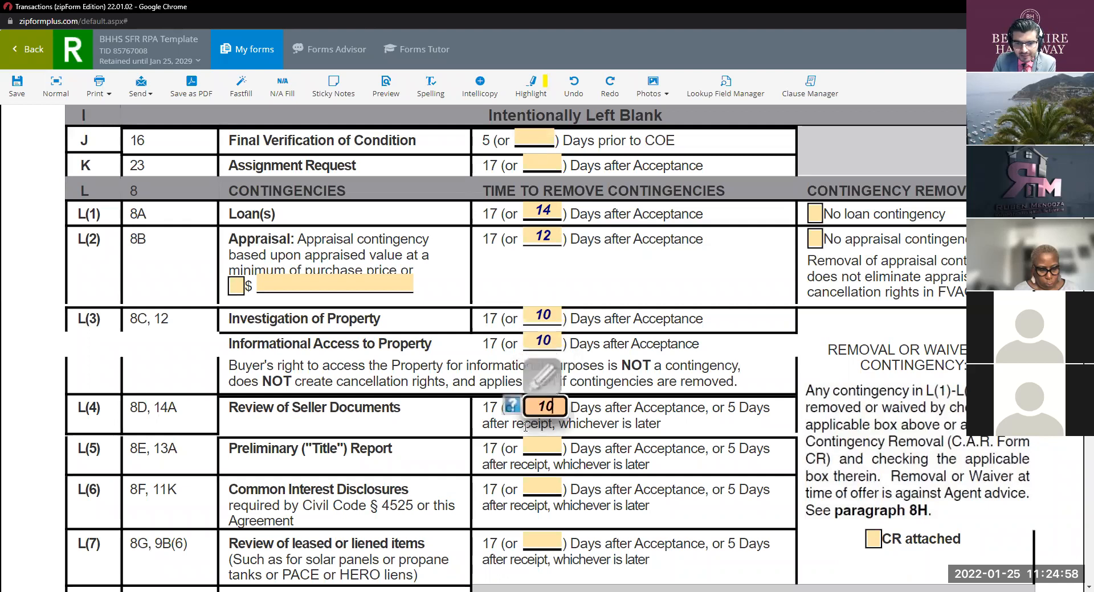
{"action": "left_click", "coordinate": [525, 442]}
{"action": "type", "text": "10"}
Step: Leave the L(6) common interest and L(7) leased or liened items days blank
{"action": "key", "text": "Tab"}
{"action": "type", "text": "10"}
{"action": "scroll", "coordinate": [570, 440], "scroll_direction": "down", "scroll_amount": 3}
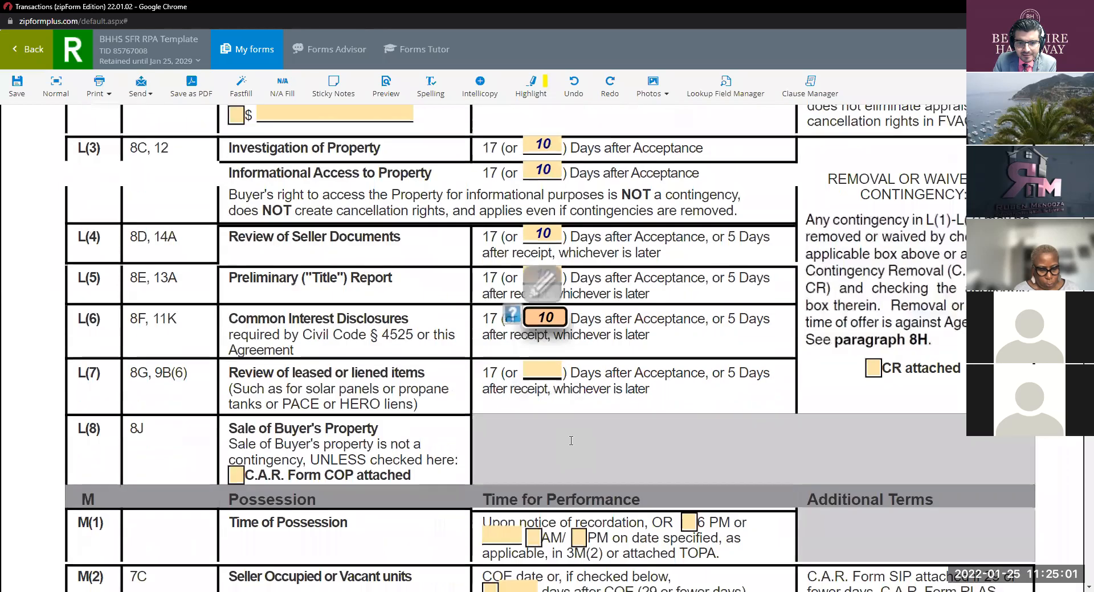
{"action": "left_click", "coordinate": [551, 374]}
{"action": "type", "text": "10"}
{"action": "double_click", "coordinate": [556, 372]}
{"action": "key", "text": "BackSpace"}
{"action": "double_click", "coordinate": [558, 316]}
{"action": "key", "text": "BackSpace"}
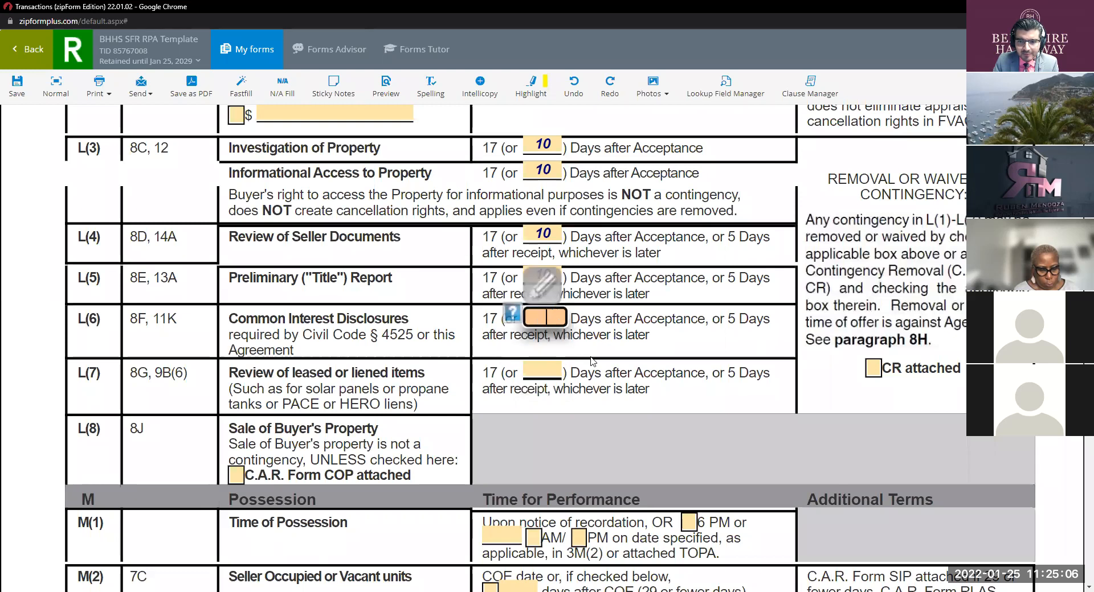
Step: Change the L(2) appraisal contingency period from 12 to 10 days
{"action": "scroll", "coordinate": [595, 361], "scroll_direction": "down", "scroll_amount": 2}
{"action": "scroll", "coordinate": [606, 362], "scroll_direction": "up", "scroll_amount": 1}
{"action": "scroll", "coordinate": [606, 362], "scroll_direction": "up", "scroll_amount": 5}
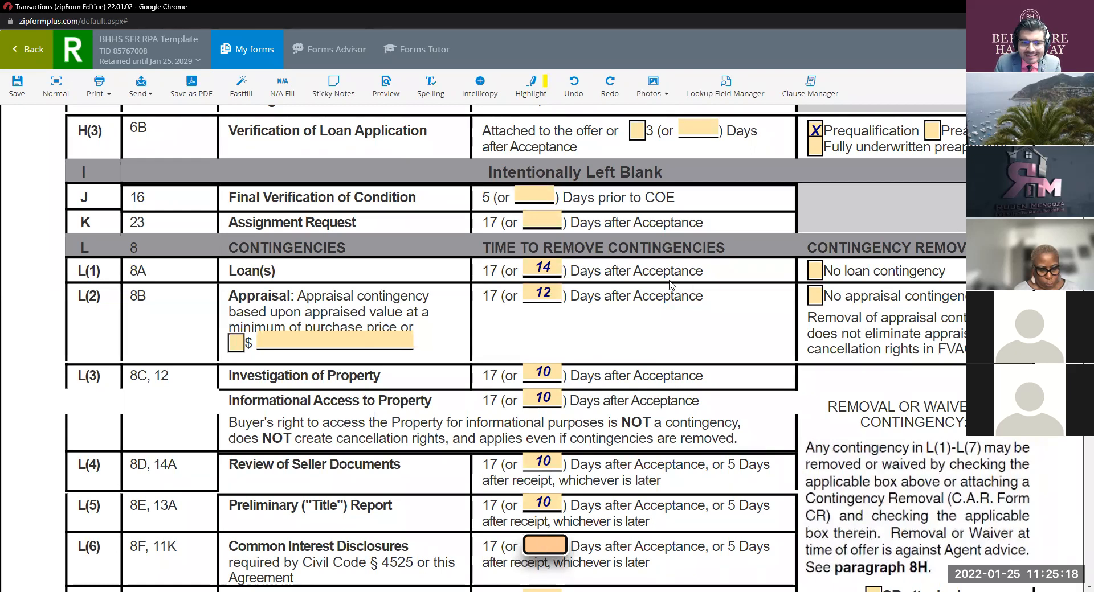
{"action": "left_click", "coordinate": [555, 295]}
{"action": "type", "text": "10"}
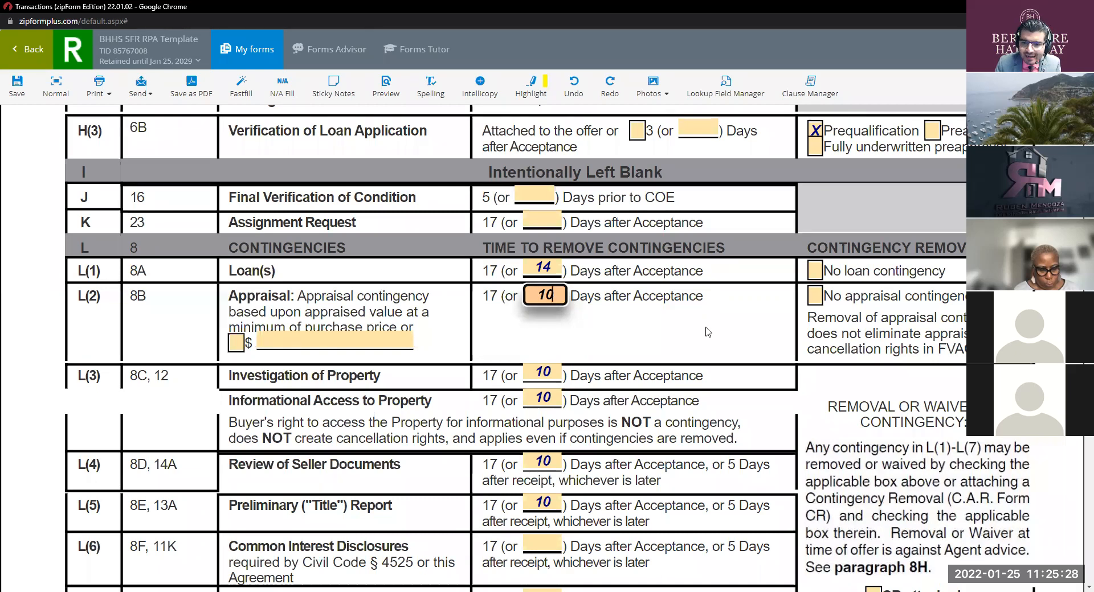
Step: Scroll through sections M, N and O down to the section P included items list on page 3
{"action": "scroll", "coordinate": [604, 340], "scroll_direction": "down", "scroll_amount": 1}
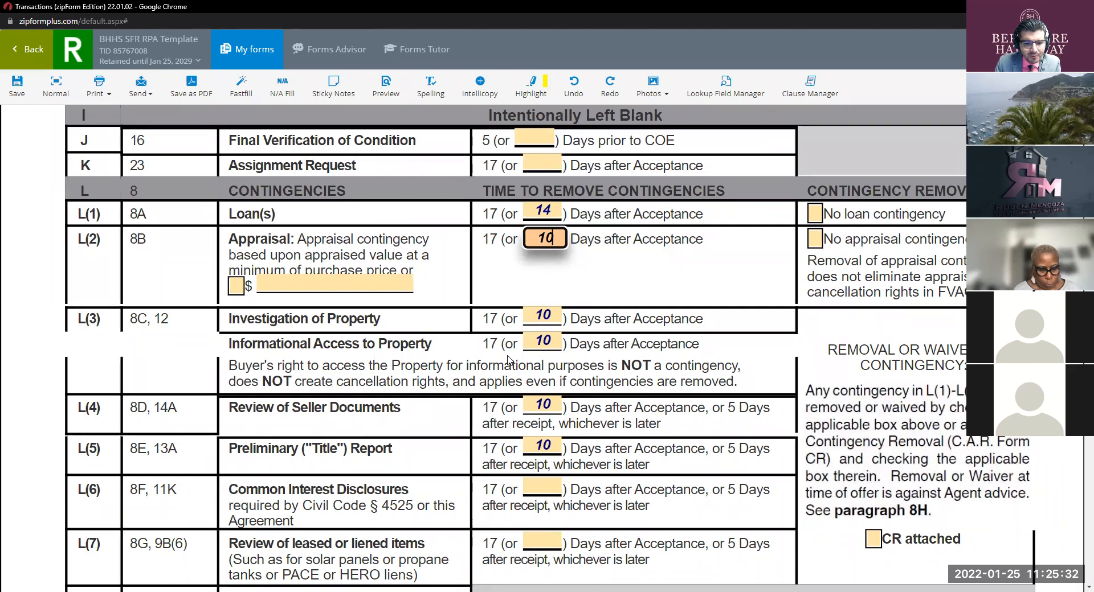
{"action": "scroll", "coordinate": [605, 416], "scroll_direction": "down", "scroll_amount": 1}
{"action": "scroll", "coordinate": [605, 417], "scroll_direction": "down", "scroll_amount": 2}
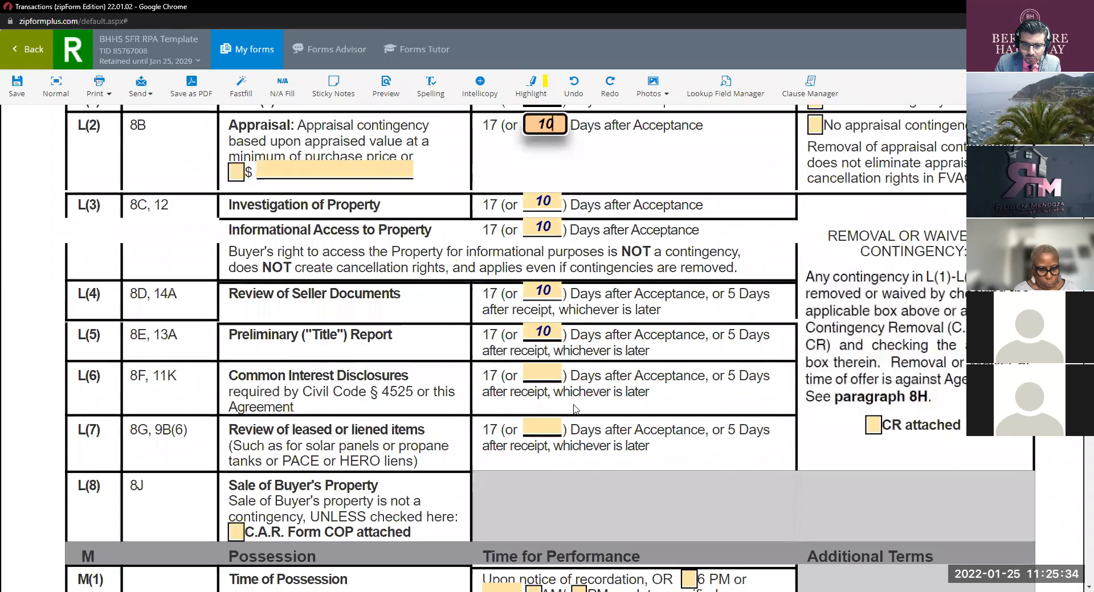
{"action": "scroll", "coordinate": [631, 378], "scroll_direction": "down", "scroll_amount": 2}
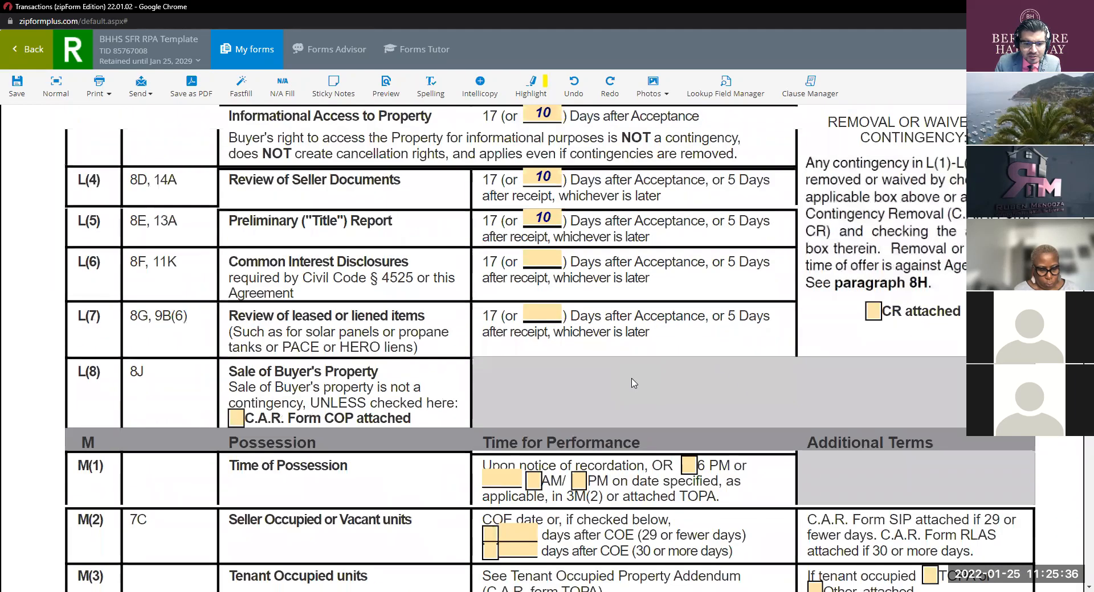
{"action": "scroll", "coordinate": [632, 379], "scroll_direction": "down", "scroll_amount": 8}
{"action": "scroll", "coordinate": [634, 379], "scroll_direction": "up", "scroll_amount": 5}
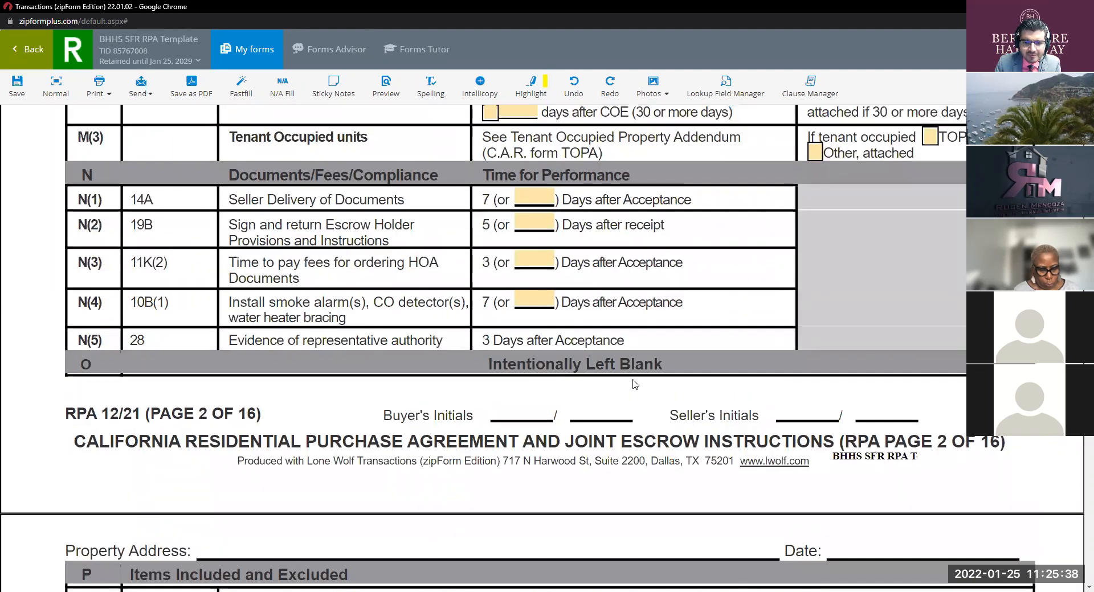
{"action": "scroll", "coordinate": [634, 380], "scroll_direction": "down", "scroll_amount": 4}
{"action": "scroll", "coordinate": [633, 380], "scroll_direction": "down", "scroll_amount": 6}
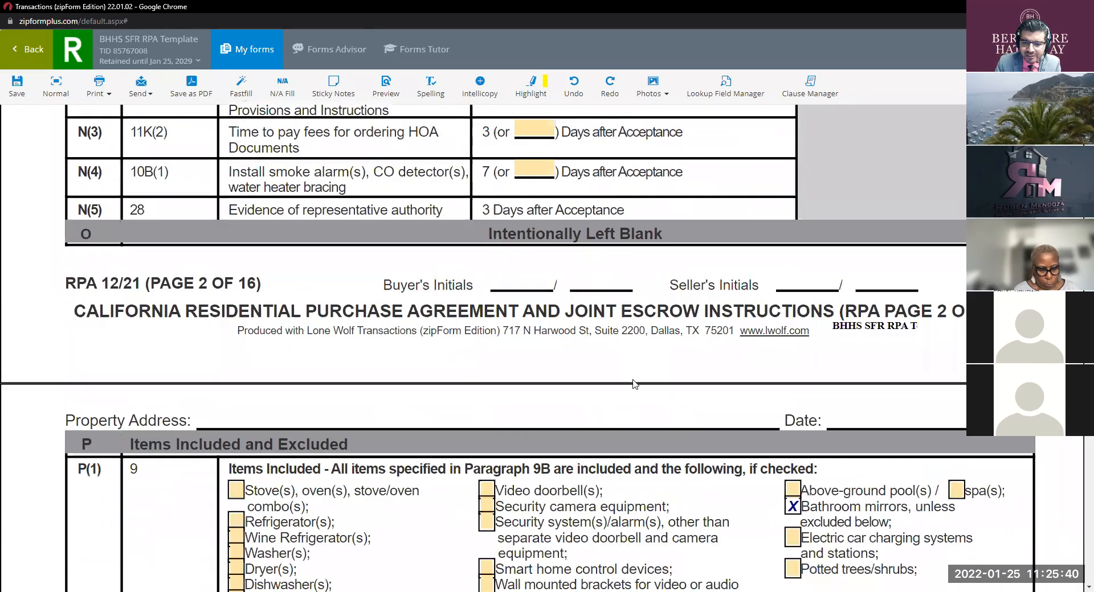
{"action": "scroll", "coordinate": [634, 382], "scroll_direction": "down", "scroll_amount": 1}
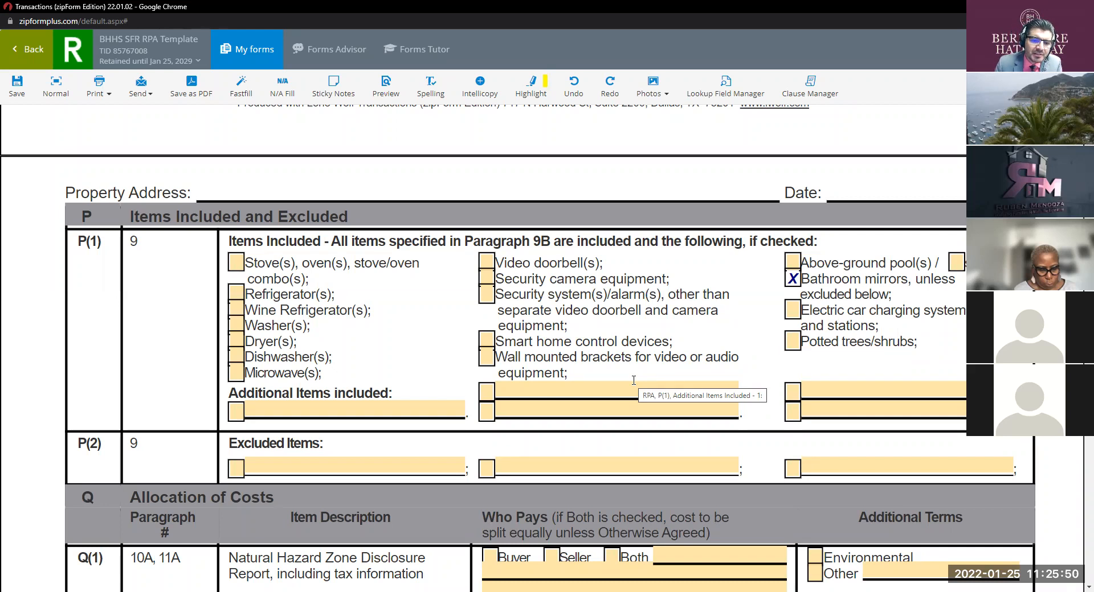
Step: Include the stove, refrigerator, washer and dryer in the sale, leaving Microwave(s) unchecked
{"action": "left_click", "coordinate": [237, 263]}
{"action": "left_click", "coordinate": [236, 295]}
{"action": "left_click", "coordinate": [236, 327]}
{"action": "left_click", "coordinate": [236, 342]}
{"action": "left_click", "coordinate": [235, 374]}
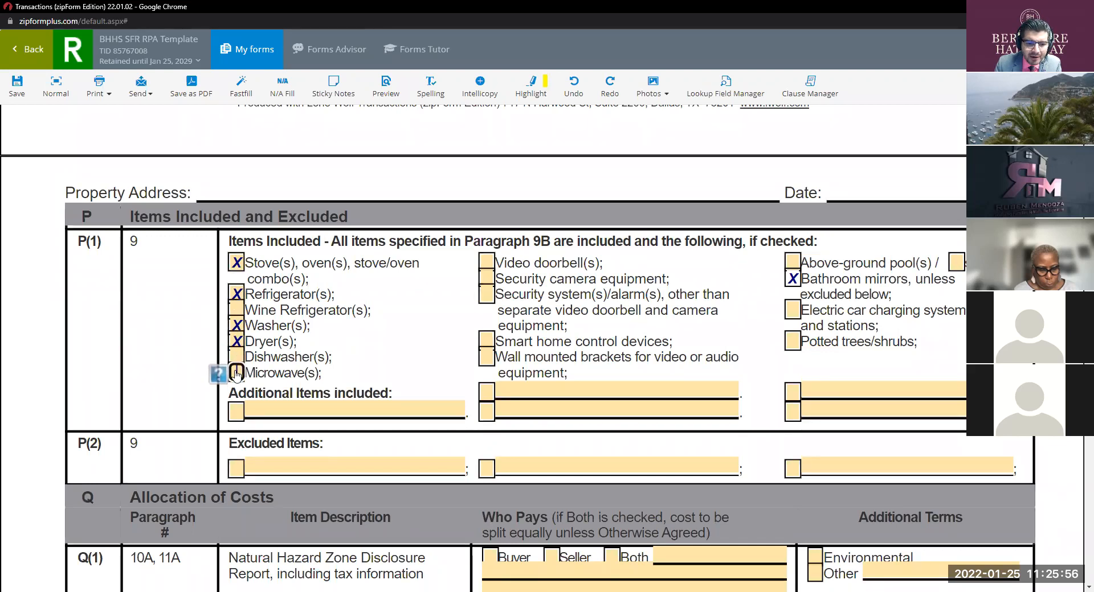
{"action": "left_click", "coordinate": [235, 373]}
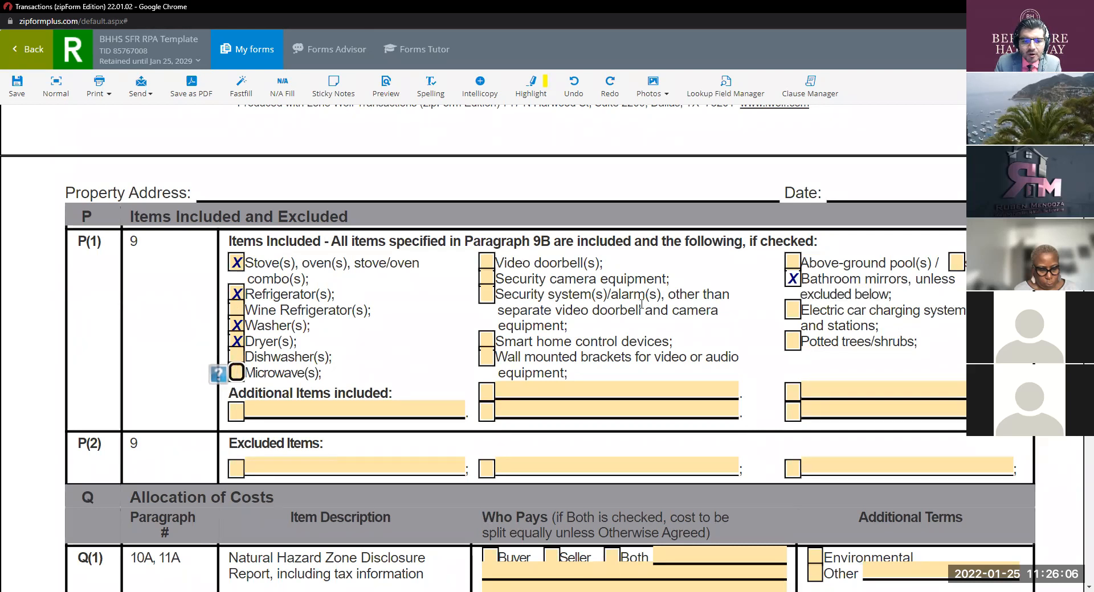
{"action": "scroll", "coordinate": [641, 304], "scroll_direction": "down", "scroll_amount": 1}
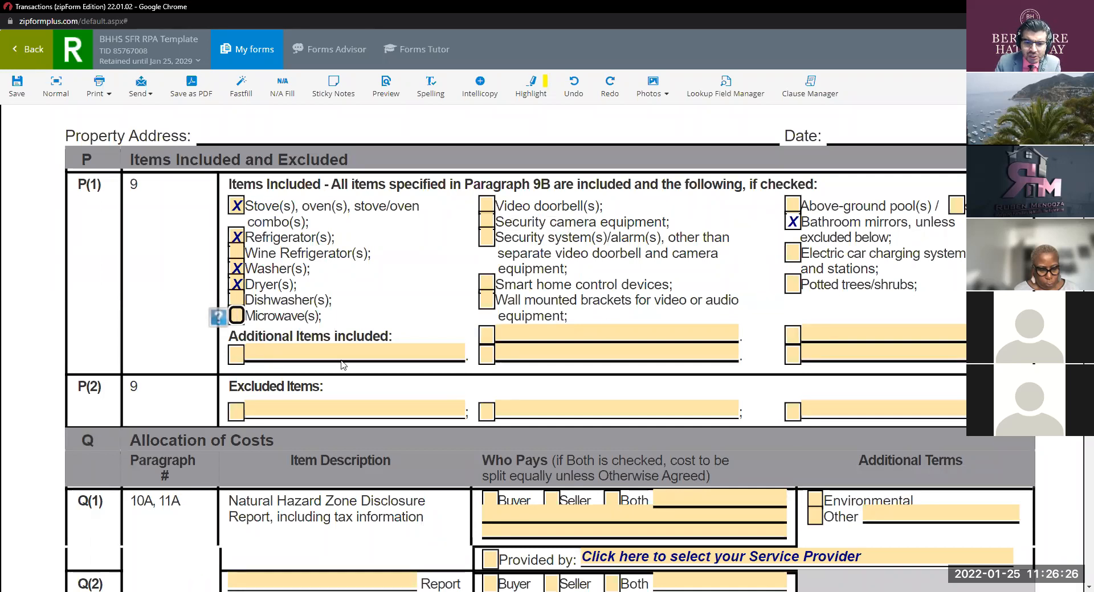
{"action": "scroll", "coordinate": [492, 262], "scroll_direction": "down", "scroll_amount": 2}
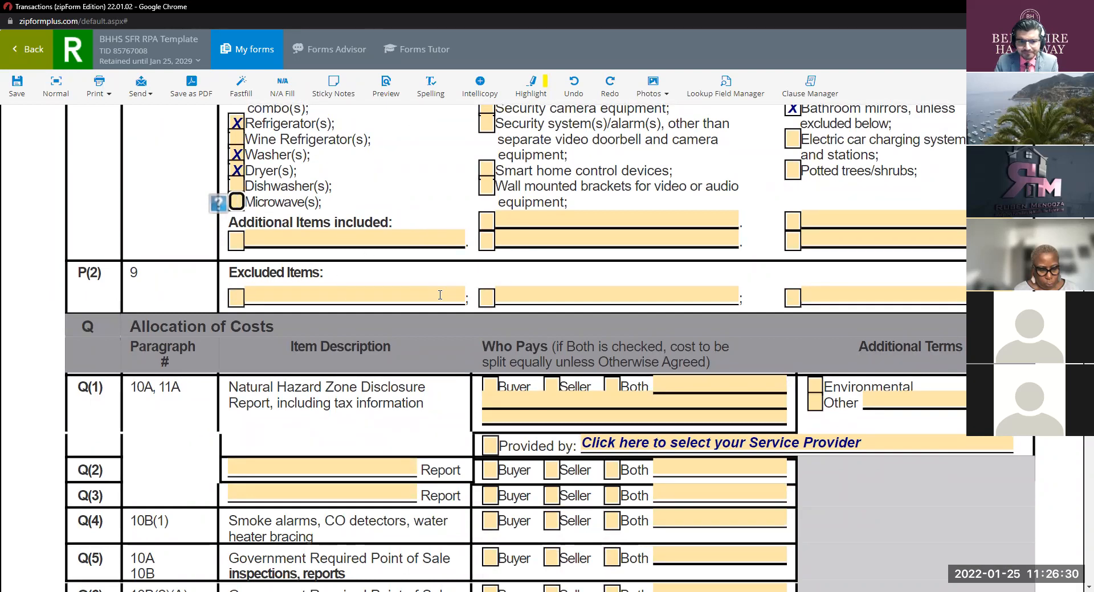
{"action": "scroll", "coordinate": [440, 295], "scroll_direction": "down", "scroll_amount": 1}
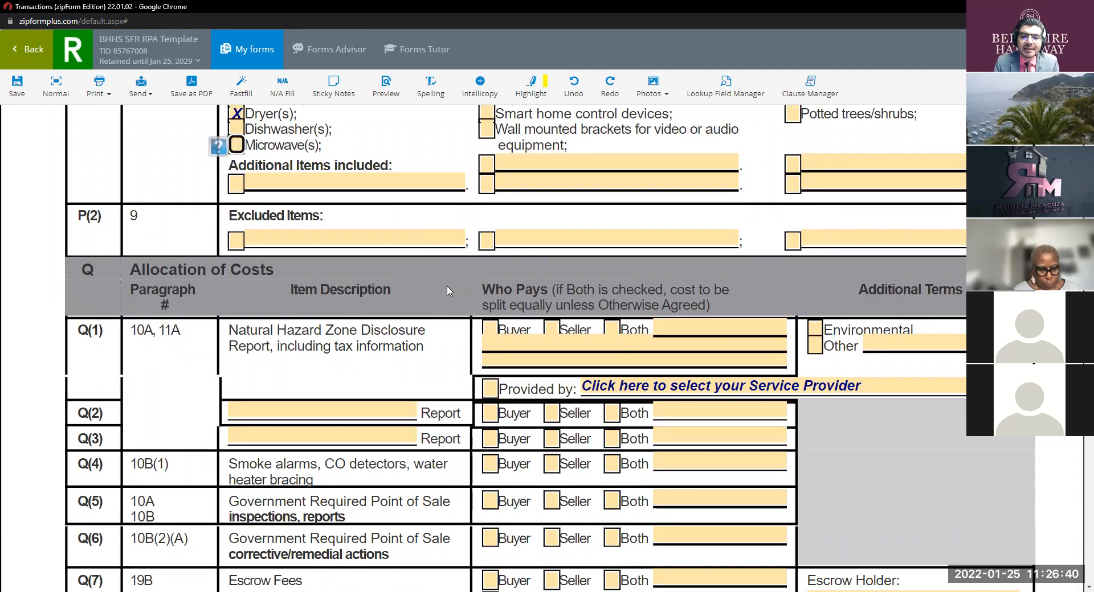
{"action": "key", "text": "ctrl"}
{"action": "key", "text": "ctrl"}
{"action": "key", "text": "ctrl"}
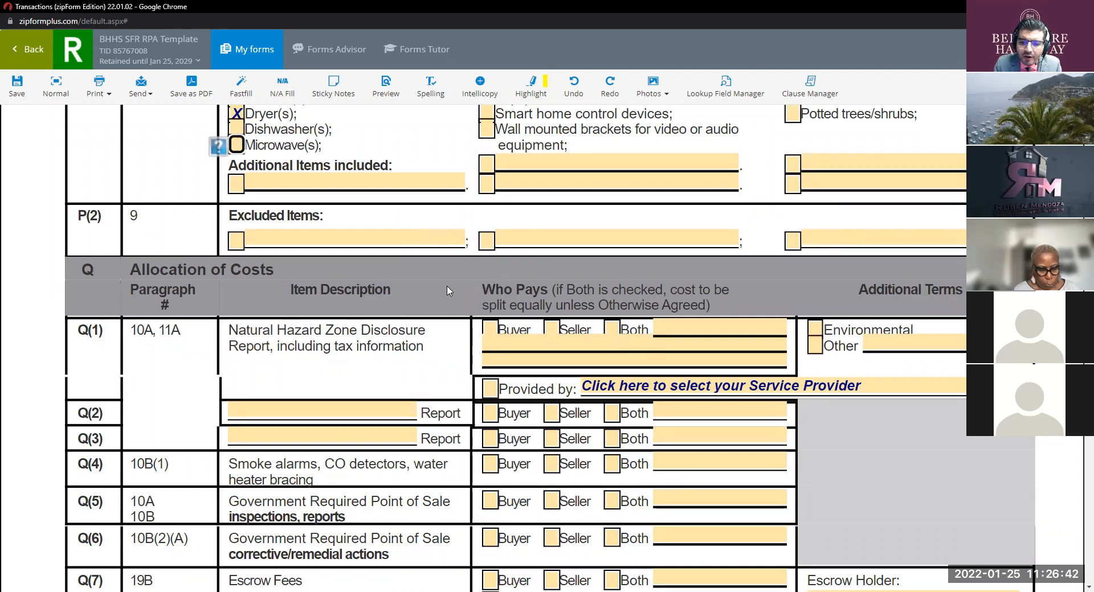
{"action": "key", "text": "ctrl"}
{"action": "key", "text": "ctrl"}
{"action": "key", "text": "ctrl"}
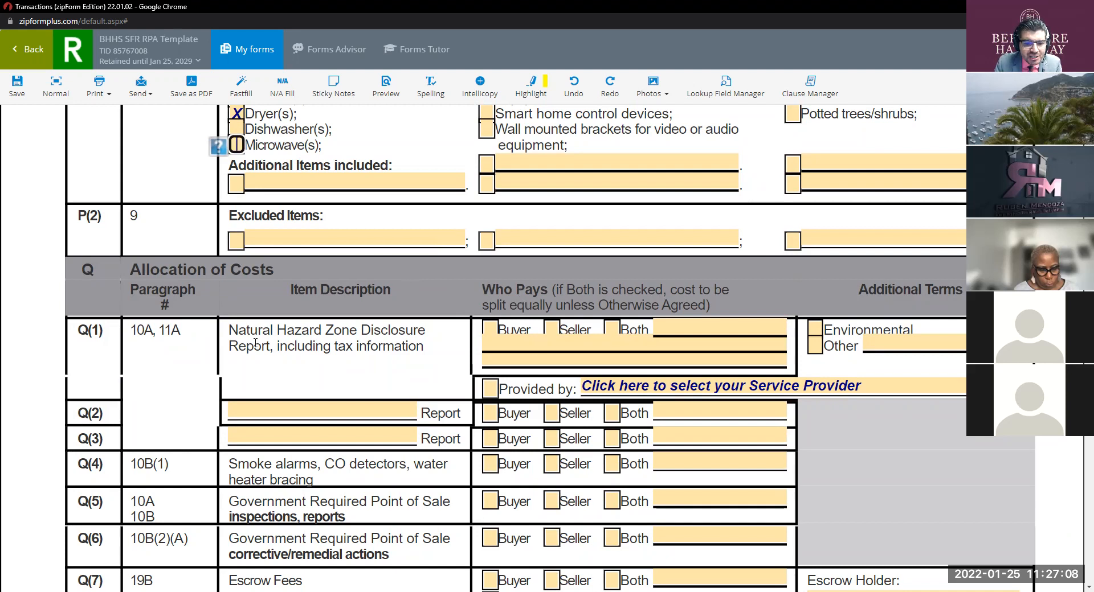
Step: Have the seller pay for the Natural Hazard report, check Environmental, and pick *MyNHD **Best Value**
{"action": "left_click", "coordinate": [551, 328]}
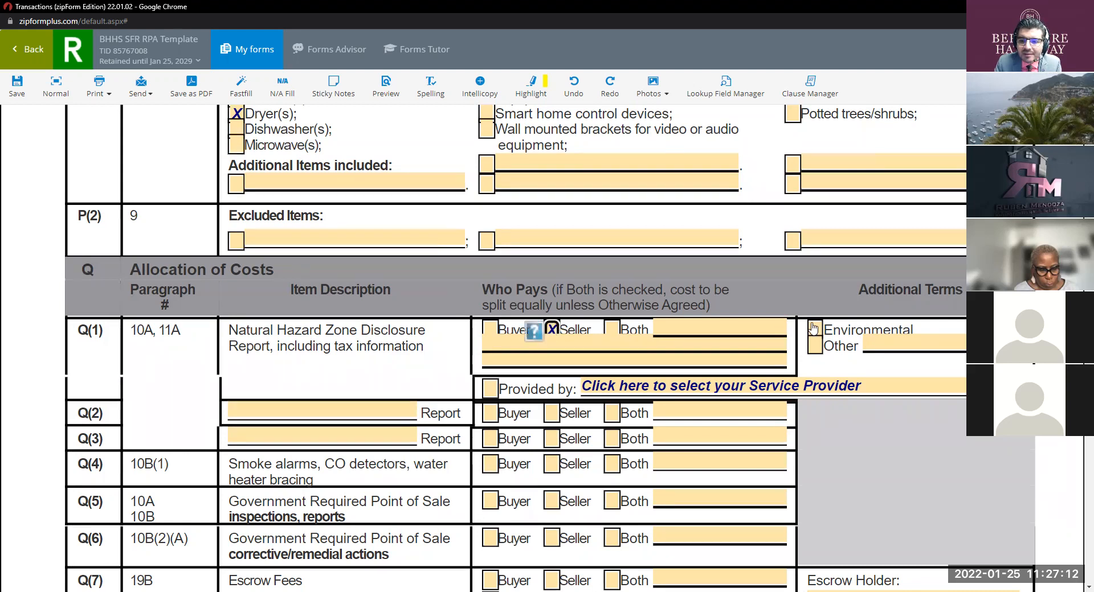
{"action": "left_click", "coordinate": [814, 329]}
{"action": "left_click", "coordinate": [833, 390]}
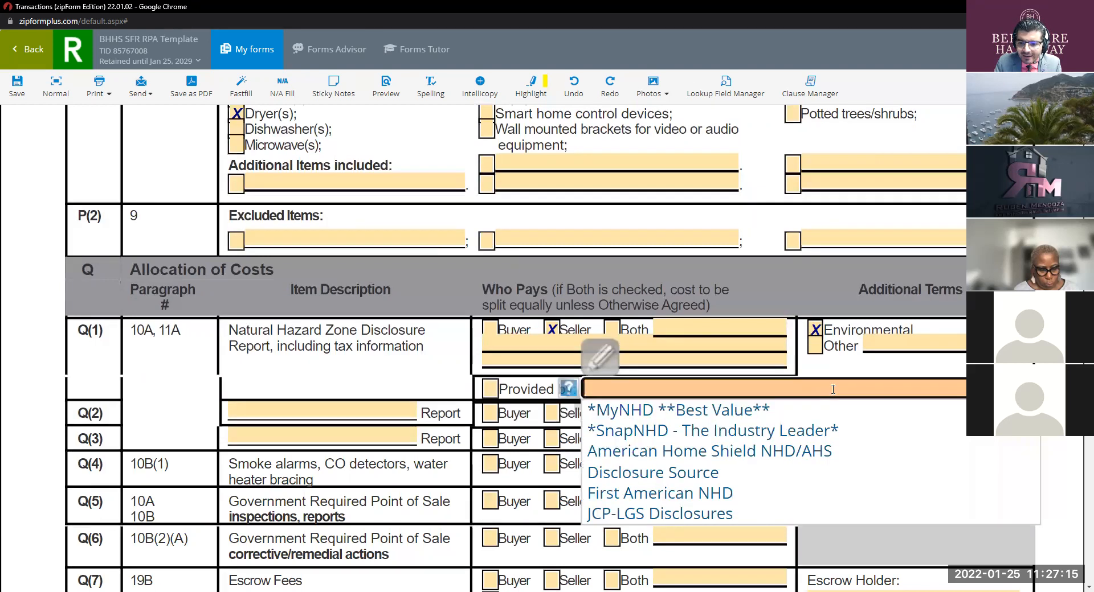
{"action": "left_click", "coordinate": [759, 412]}
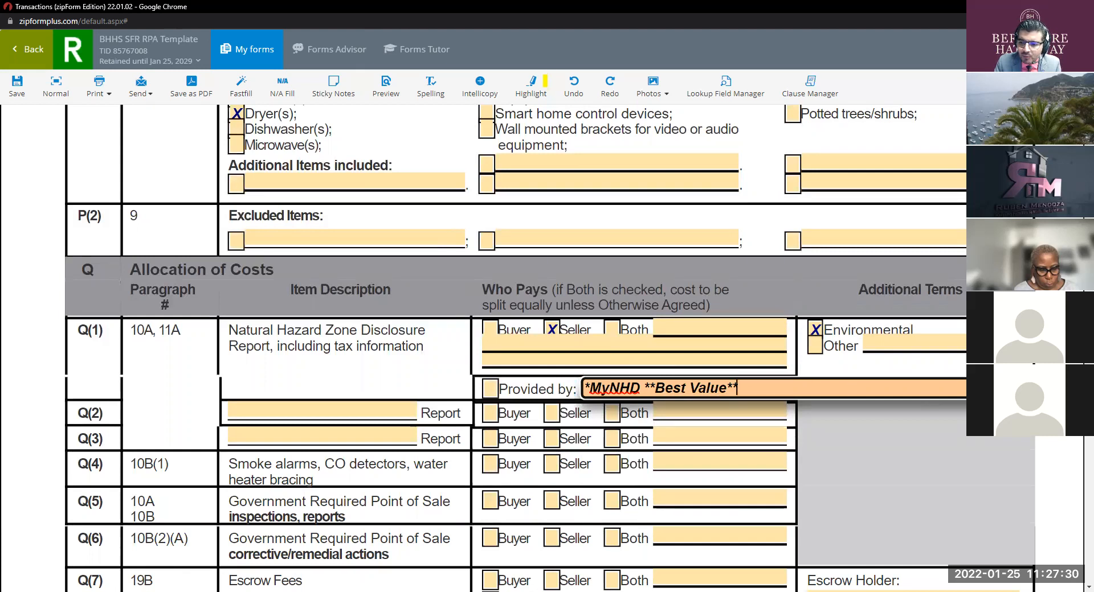
Step: Replace the Q(1) provider name with 'My NHD'
{"action": "triple_click", "coordinate": [608, 388]}
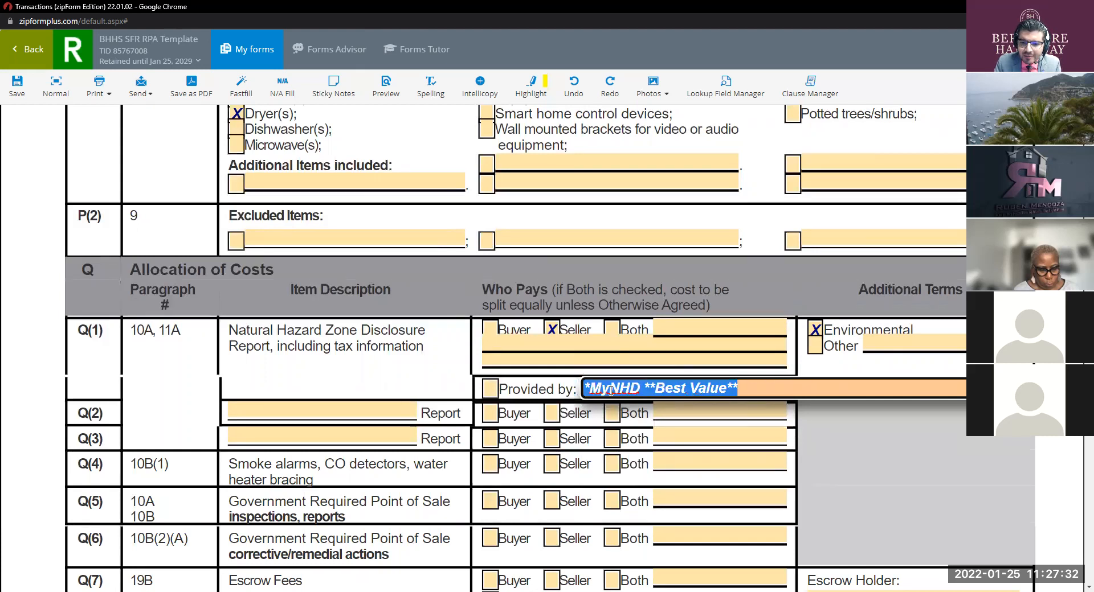
{"action": "key", "text": "BackSpace"}
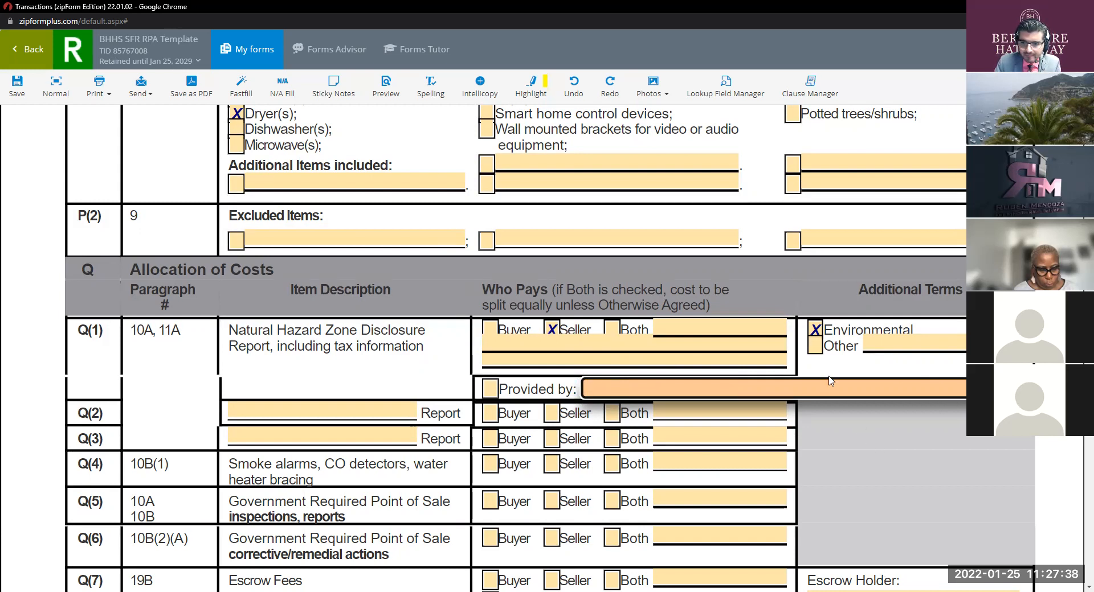
{"action": "type", "text": "My NhH"}
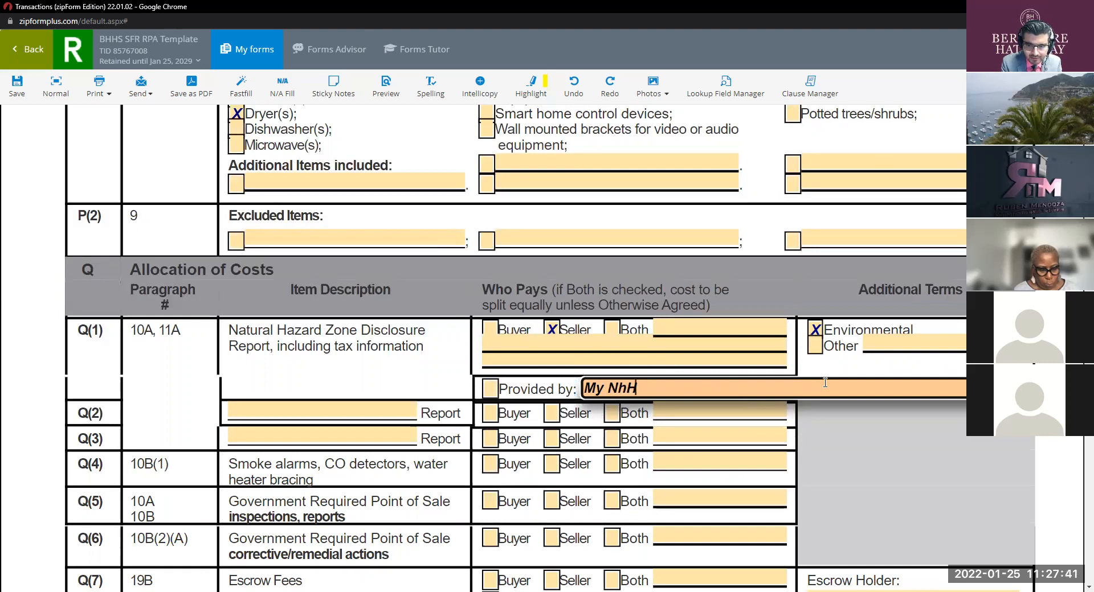
{"action": "key", "text": "BackSpace"}
{"action": "type", "text": "HS"}
{"action": "key", "text": "BackSpace"}
{"action": "type", "text": "D"}
{"action": "key", "text": "ctrl+shift+Left"}
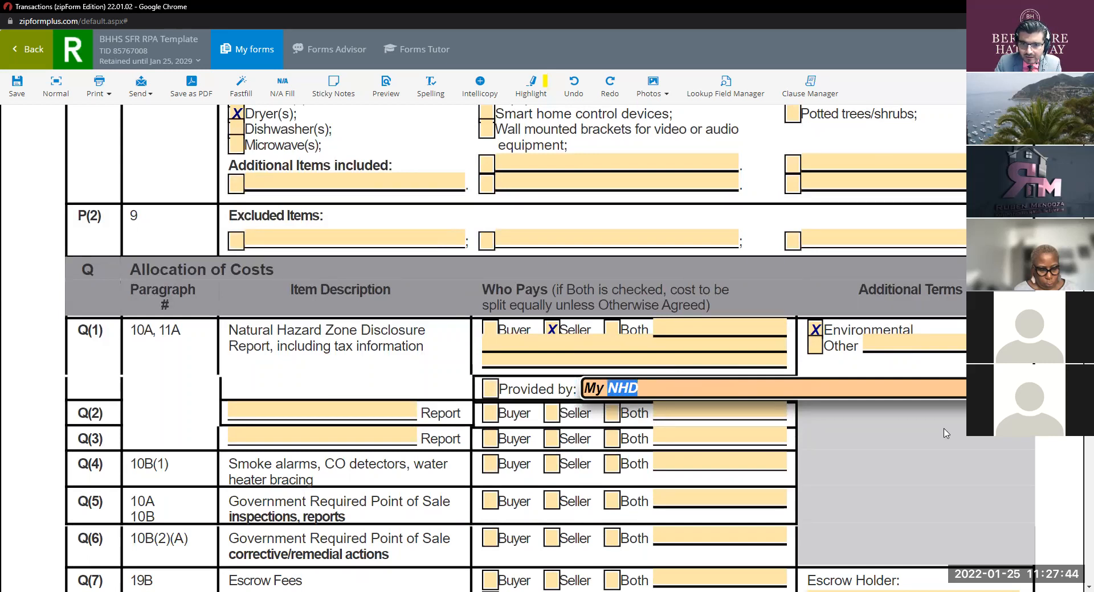
Step: Tick Provided by and choose '*MyNHD **Best Value**' from the provider list
{"action": "scroll", "coordinate": [797, 397], "scroll_direction": "down", "scroll_amount": 1}
{"action": "left_click", "coordinate": [491, 333]}
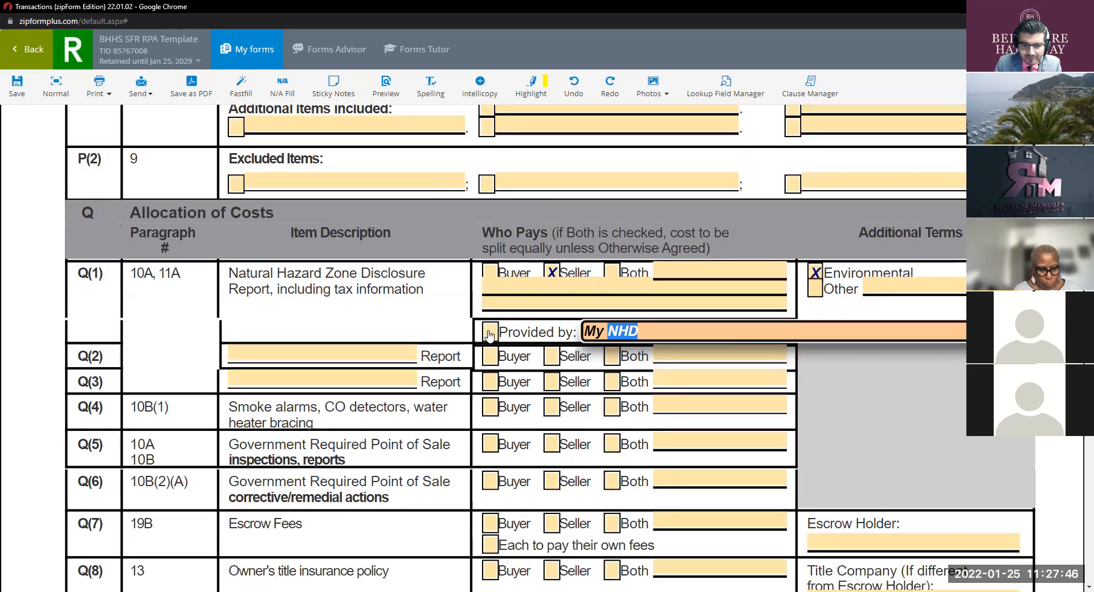
{"action": "left_click", "coordinate": [691, 332]}
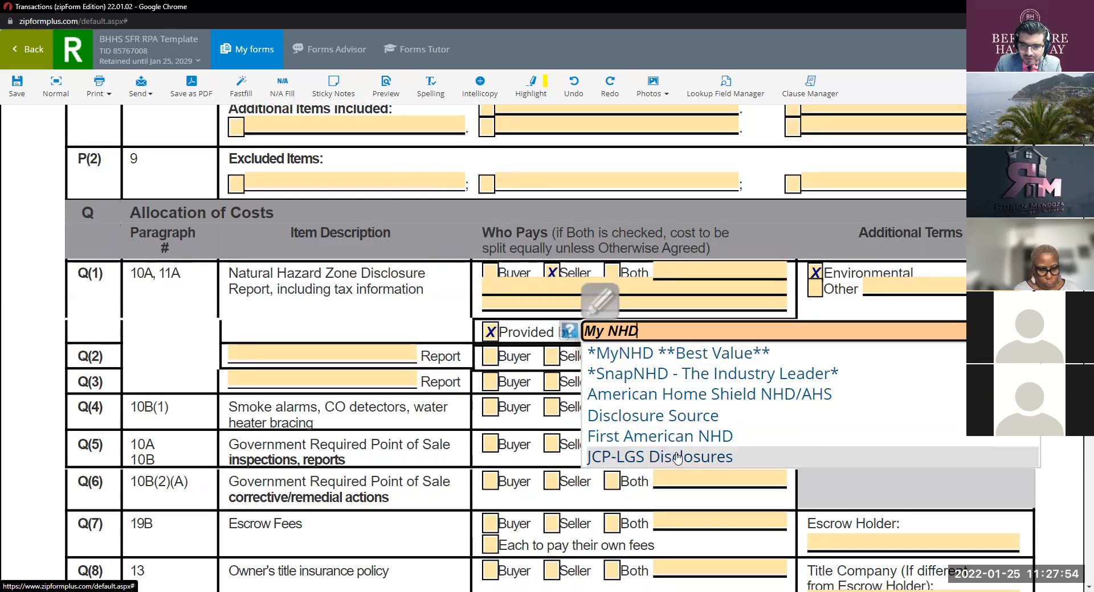
{"action": "left_click", "coordinate": [641, 355]}
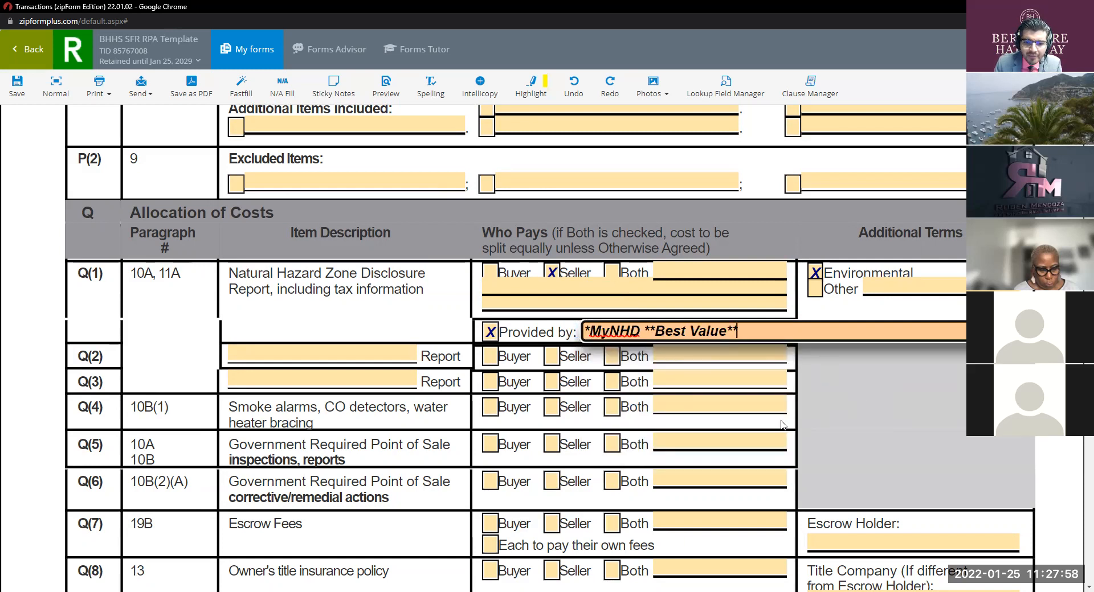
Step: Add a seller-paid 'Pest Control' report in Q(2) and enter 'Home Inspections' in Q(3)
{"action": "left_click", "coordinate": [366, 355]}
{"action": "type", "text": "Pest CO"}
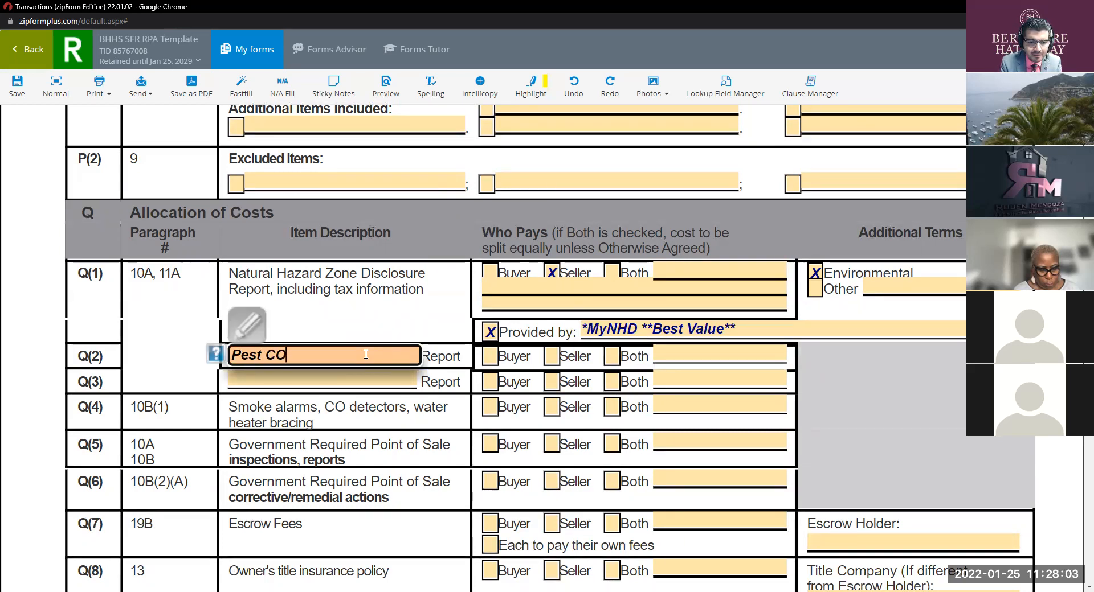
{"action": "key", "text": "BackSpace"}
{"action": "type", "text": "o"}
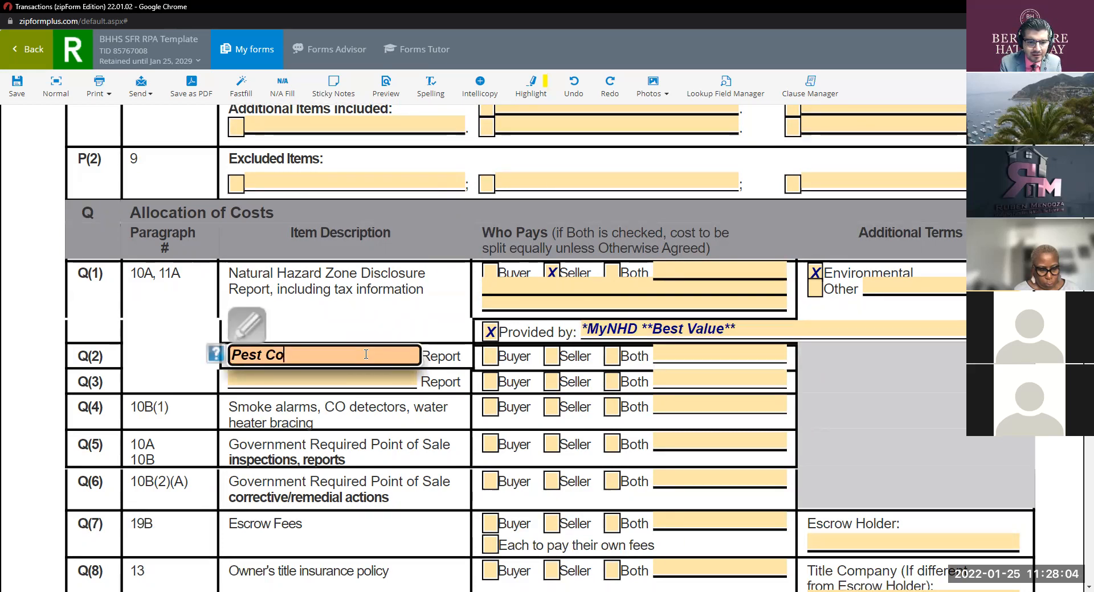
{"action": "type", "text": "ntrol"}
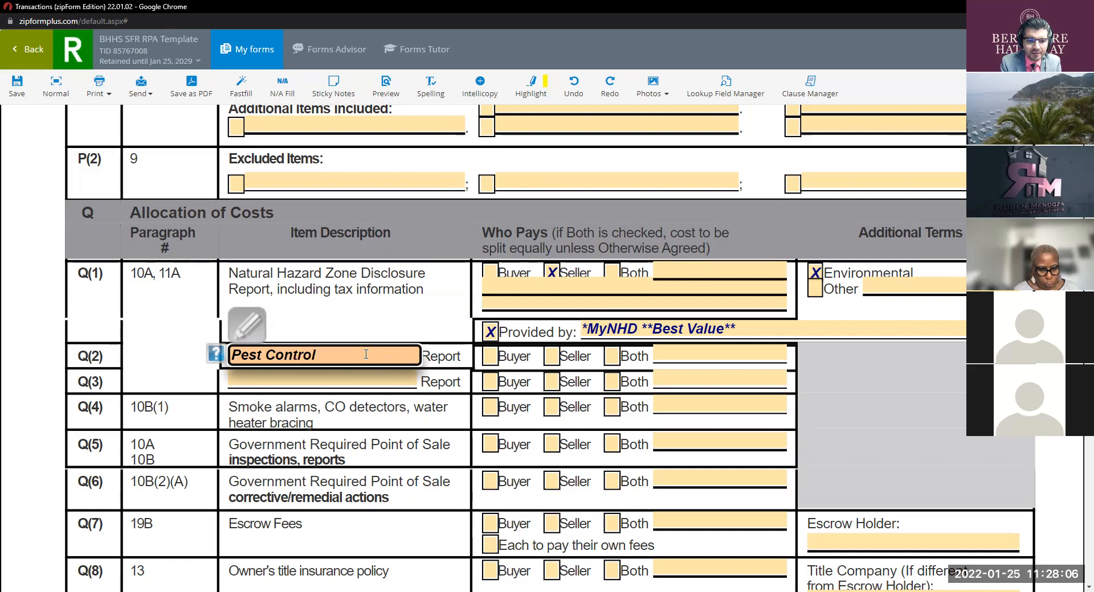
{"action": "left_click", "coordinate": [552, 358]}
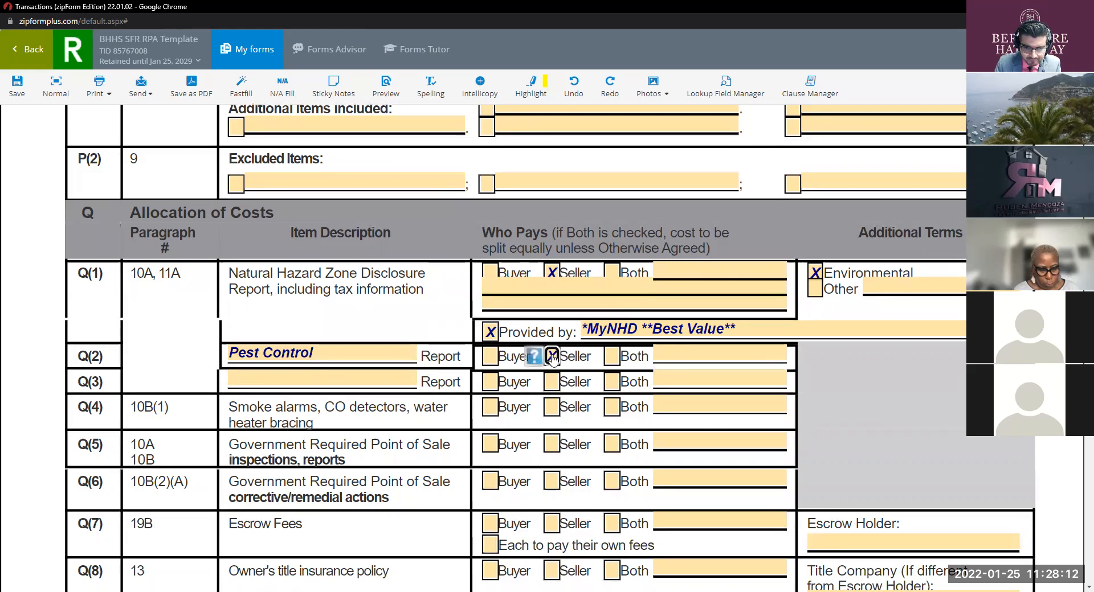
{"action": "left_click", "coordinate": [321, 377]}
{"action": "type", "text": "Hom"}
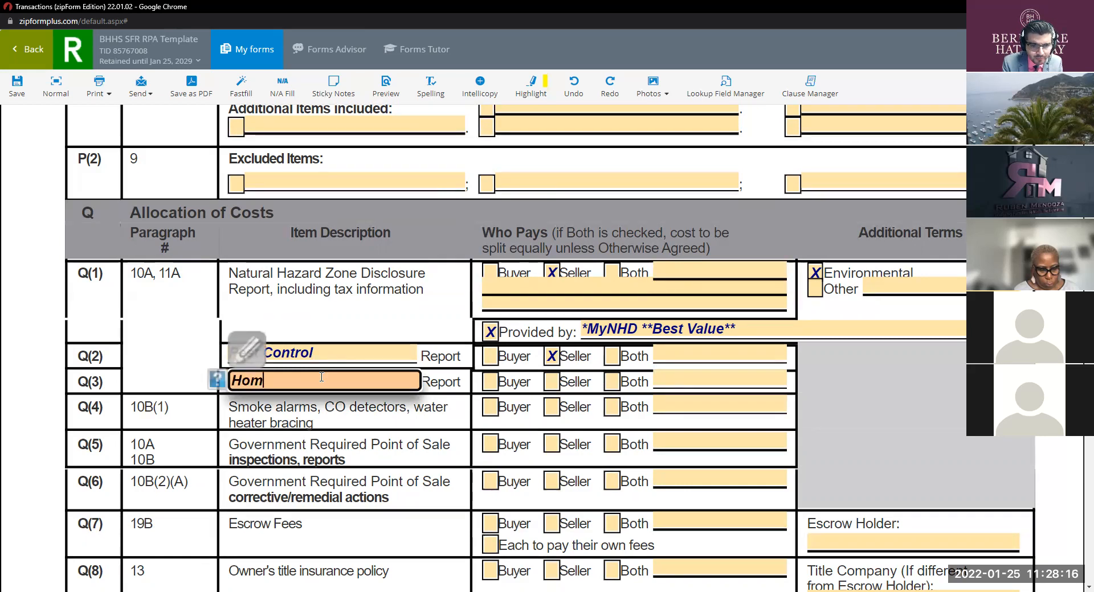
{"action": "type", "text": "e Inspection"}
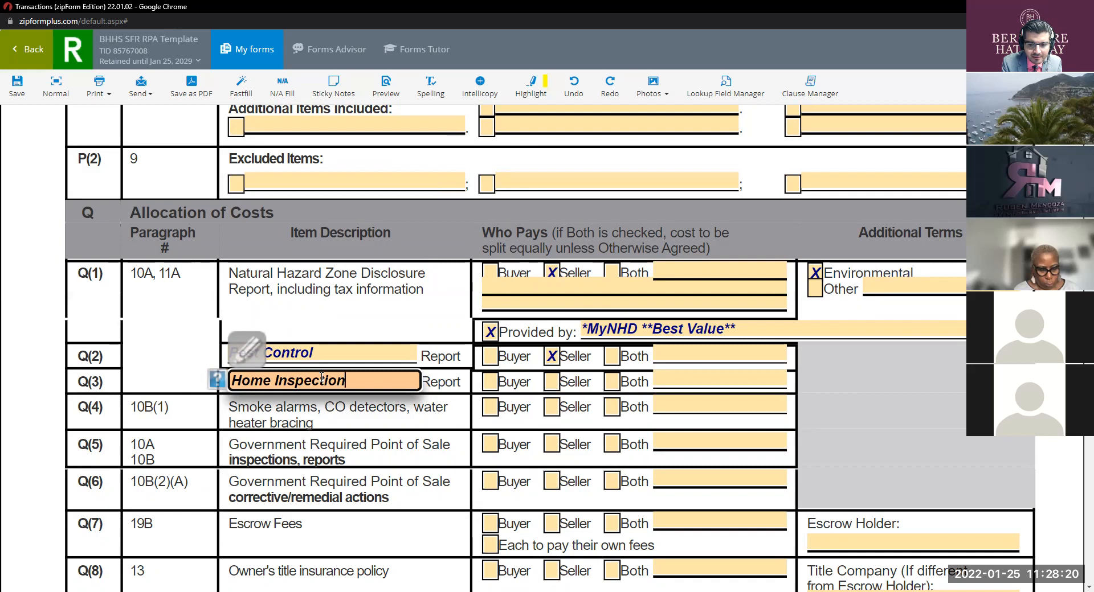
{"action": "type", "text": "s"}
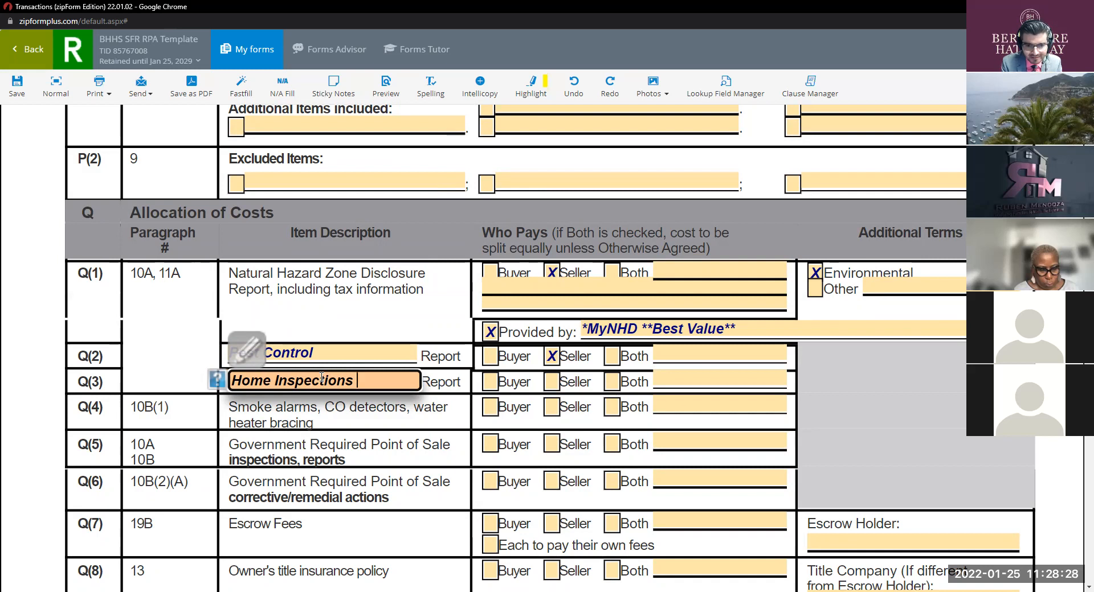
Step: Tick Buyer as payer for the Q(3) Home Inspections report
{"action": "scroll", "coordinate": [422, 410], "scroll_direction": "down", "scroll_amount": 6}
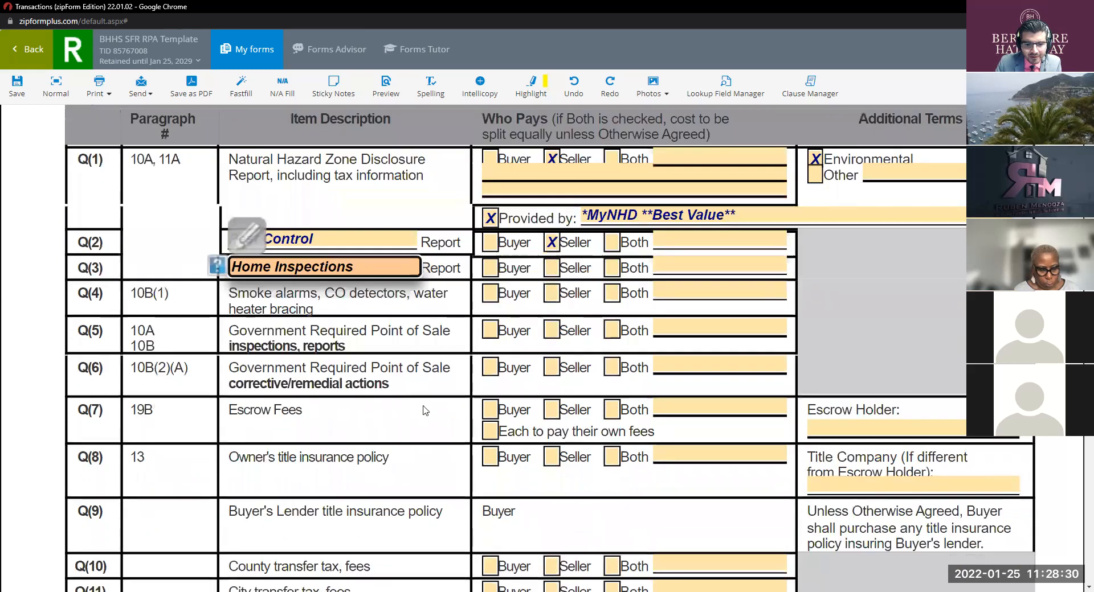
{"action": "scroll", "coordinate": [436, 423], "scroll_direction": "down", "scroll_amount": 5}
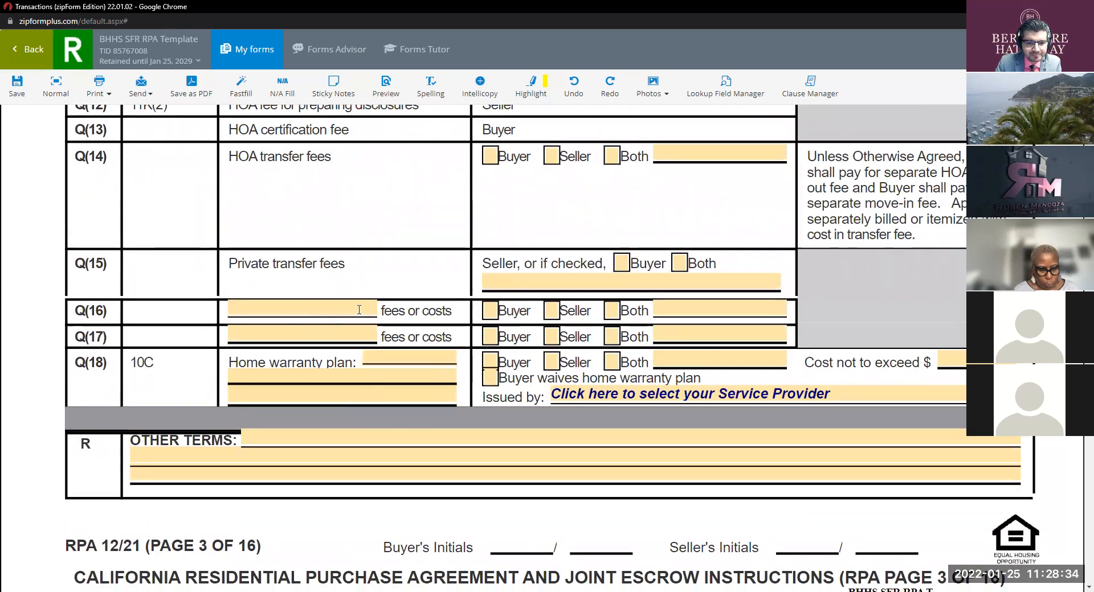
{"action": "left_click", "coordinate": [293, 446]}
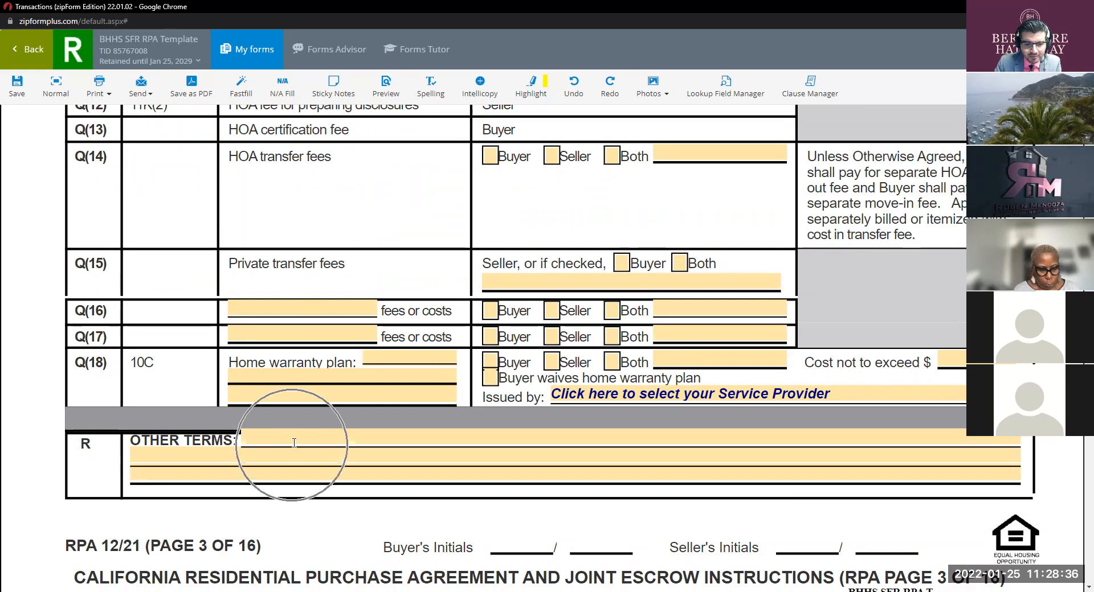
{"action": "scroll", "coordinate": [342, 441], "scroll_direction": "up", "scroll_amount": 5}
{"action": "scroll", "coordinate": [373, 439], "scroll_direction": "up", "scroll_amount": 3}
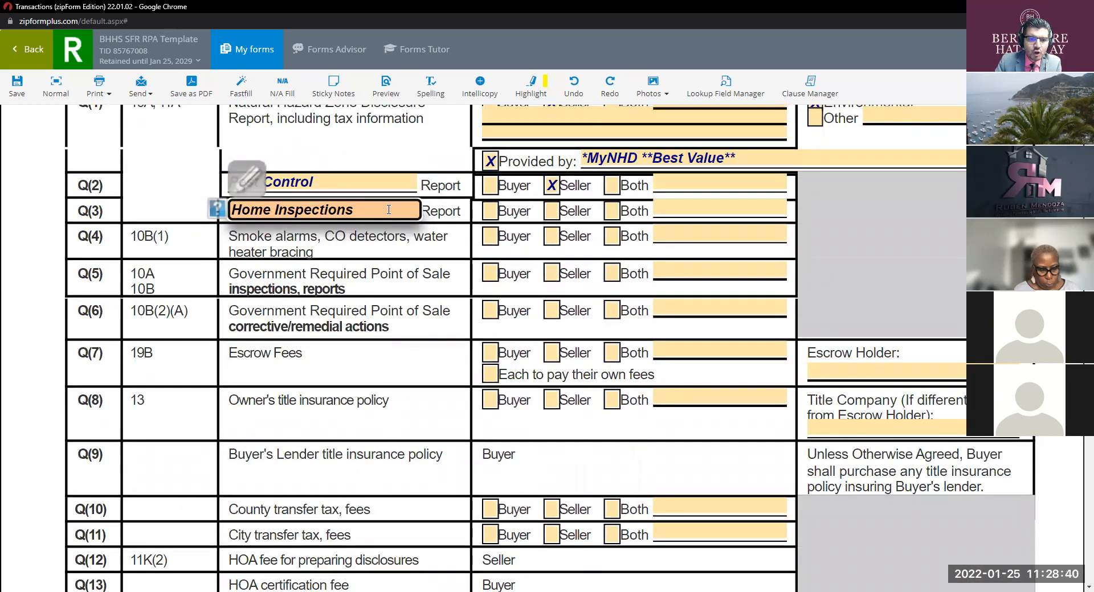
{"action": "left_click", "coordinate": [496, 214]}
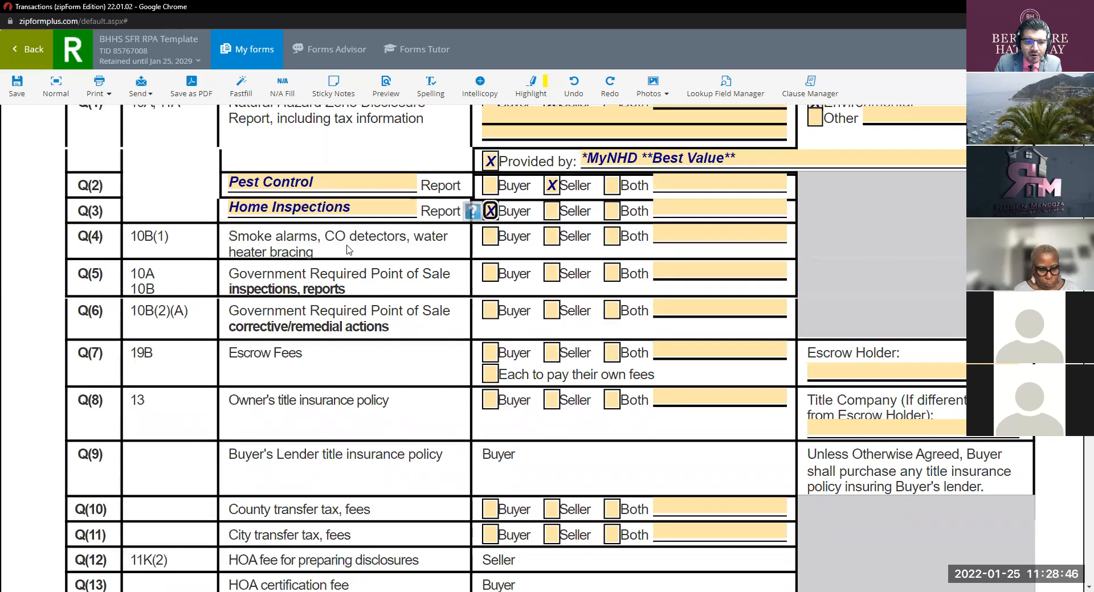
Step: Tick Seller for Q(4) smoke alarms, Q(5) point-of-sale inspections and Q(6) corrective actions
{"action": "scroll", "coordinate": [642, 250], "scroll_direction": "up", "scroll_amount": 2}
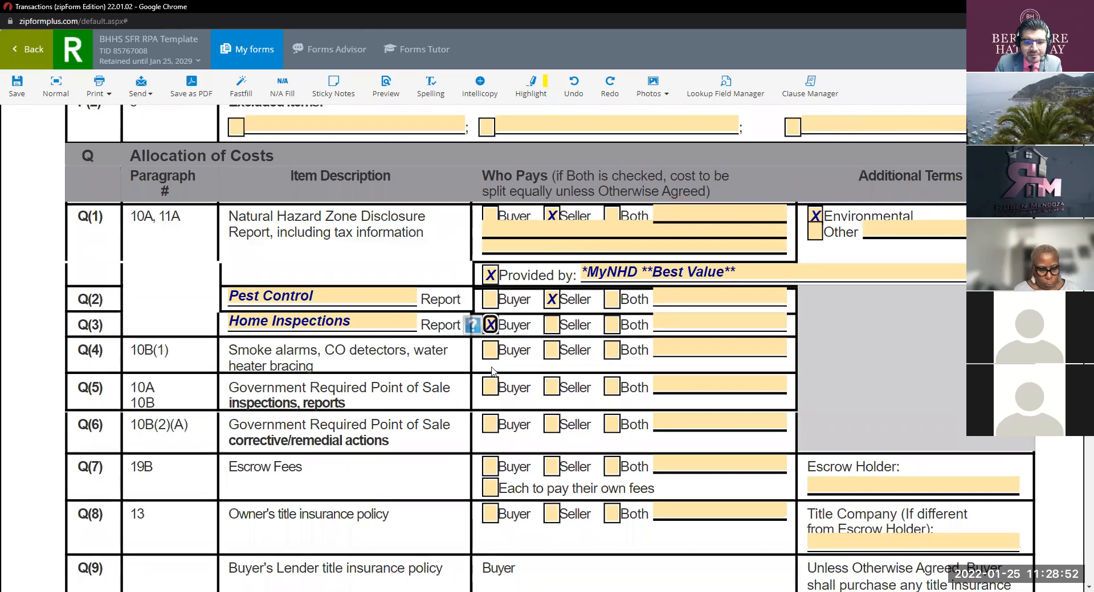
{"action": "left_click", "coordinate": [557, 353]}
{"action": "scroll", "coordinate": [420, 356], "scroll_direction": "down", "scroll_amount": 1}
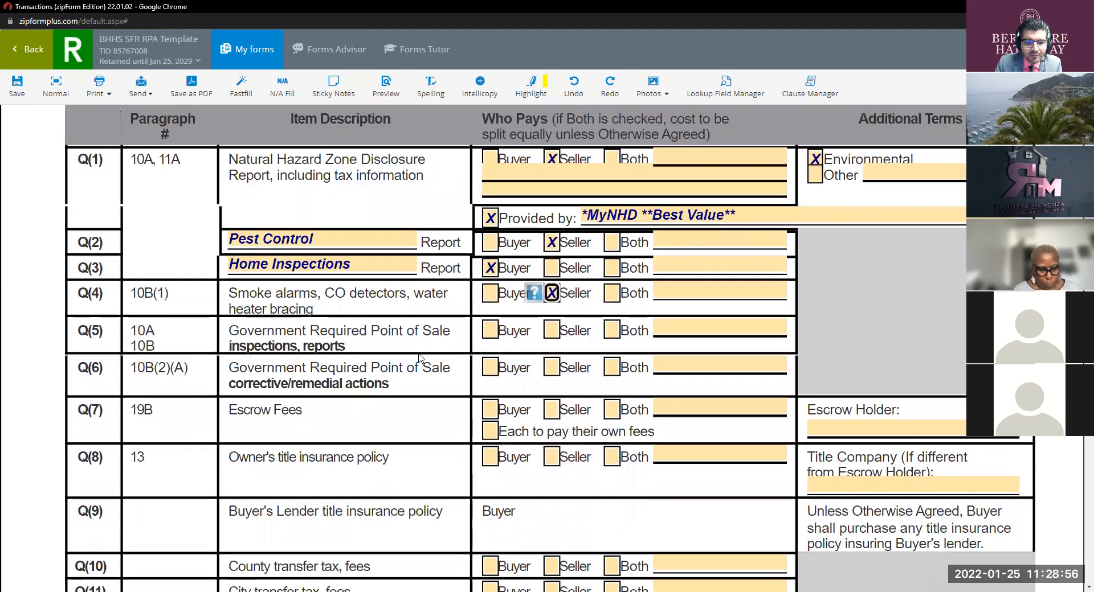
{"action": "left_click", "coordinate": [553, 331]}
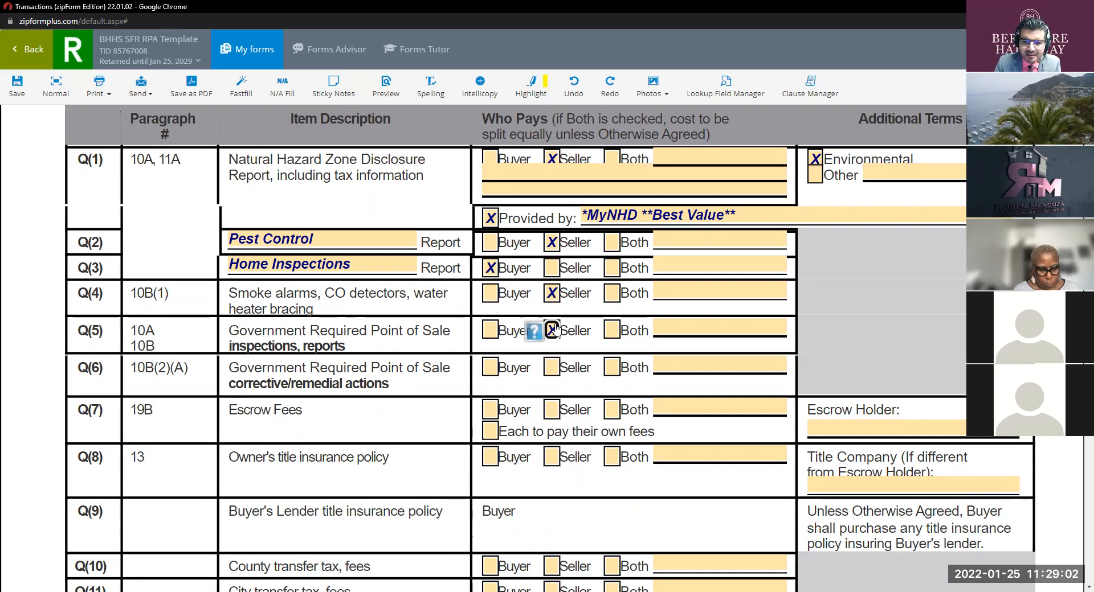
{"action": "left_click", "coordinate": [551, 368]}
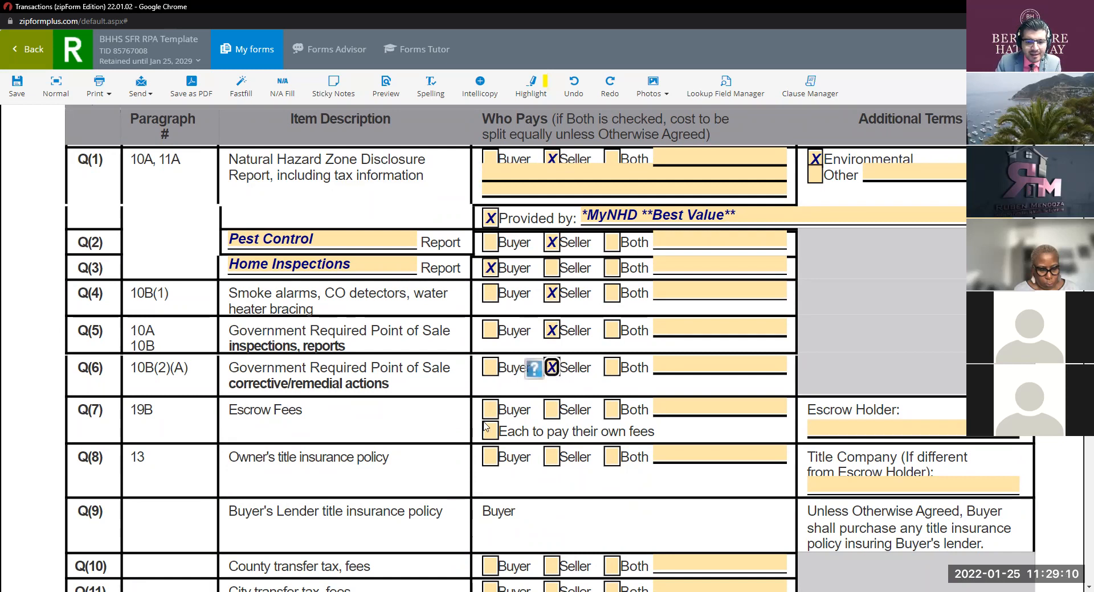
Step: Mark Q(7) escrow fees as 'Each to pay their own fees' and type a note beside Both
{"action": "left_click", "coordinate": [613, 410]}
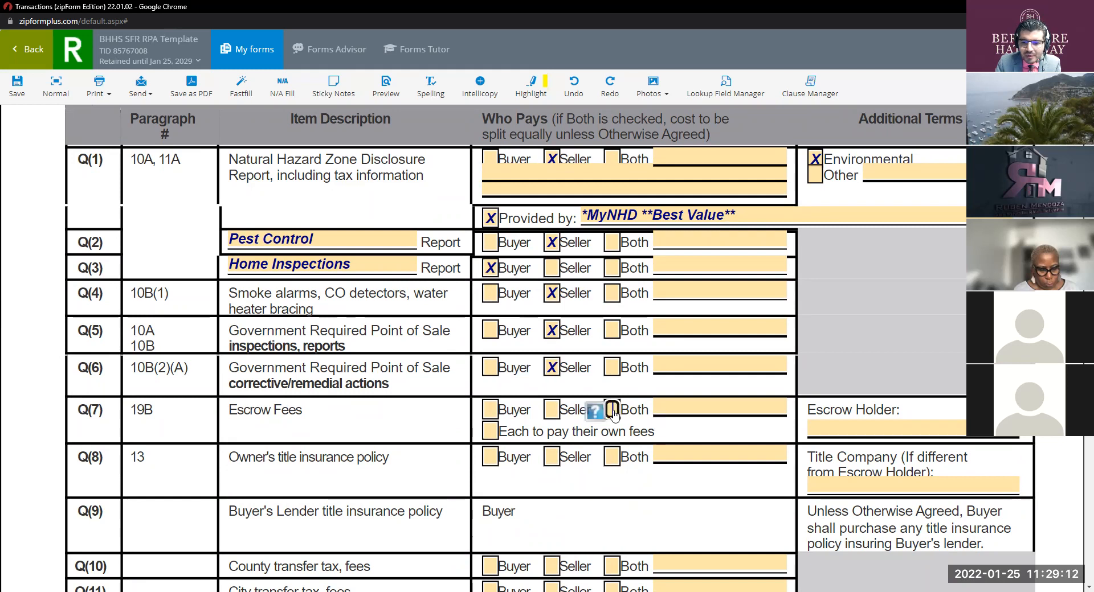
{"action": "left_click", "coordinate": [492, 432]}
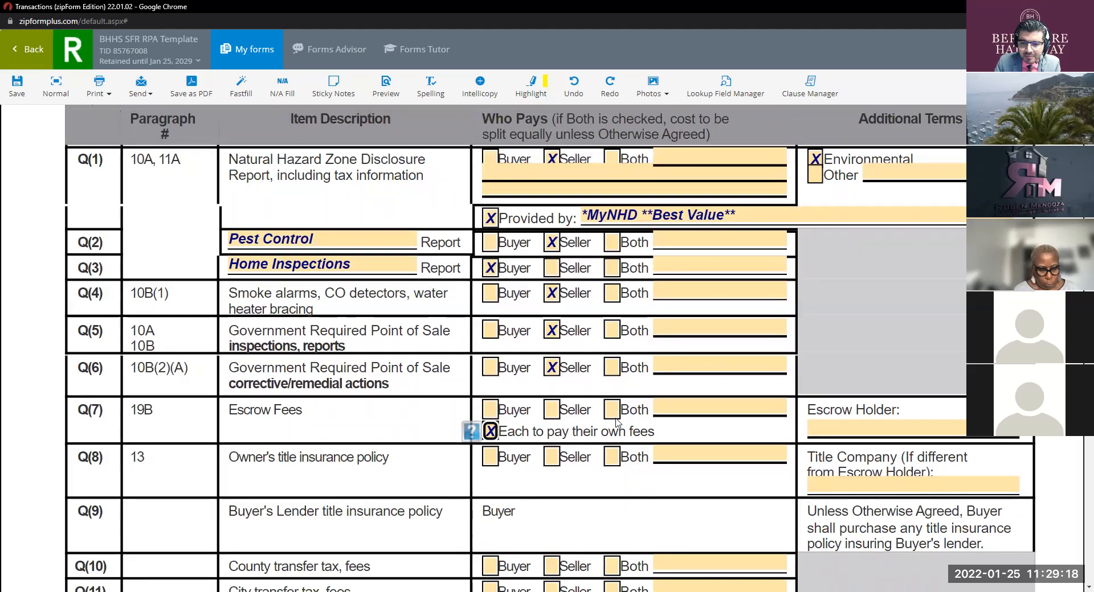
{"action": "left_click", "coordinate": [671, 409]}
{"action": "type", "text": "Each Pay the"}
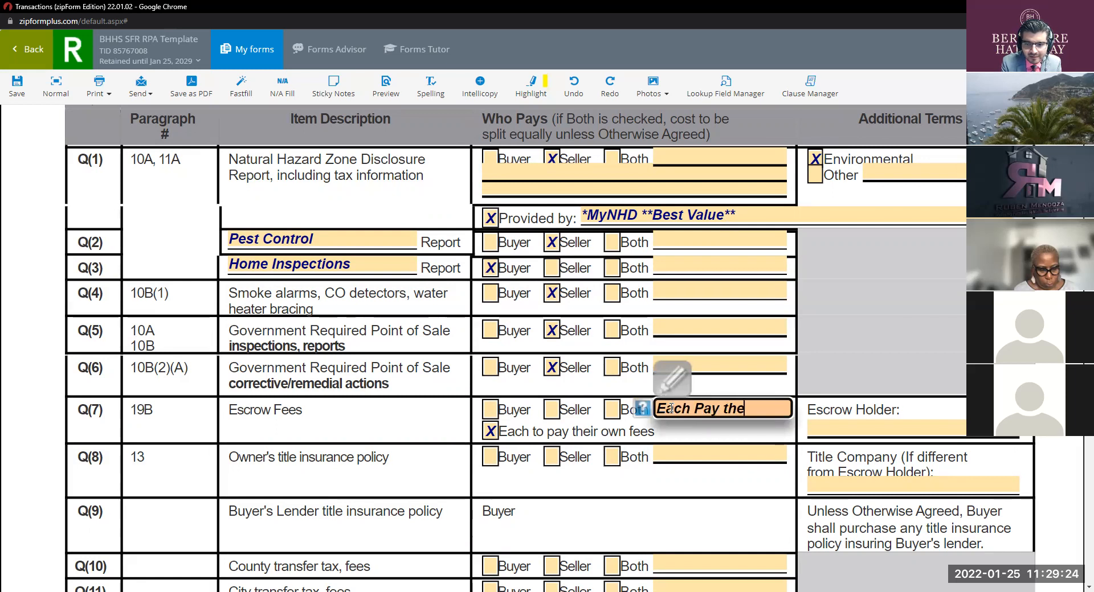
{"action": "type", "text": "ir wo"}
Step: Delete the stray note text from the blank after Both
{"action": "key", "text": "BackSpace"}
{"action": "key", "text": "BackSpace"}
{"action": "key", "text": "BackSpace"}
{"action": "type", "text": "own fe"}
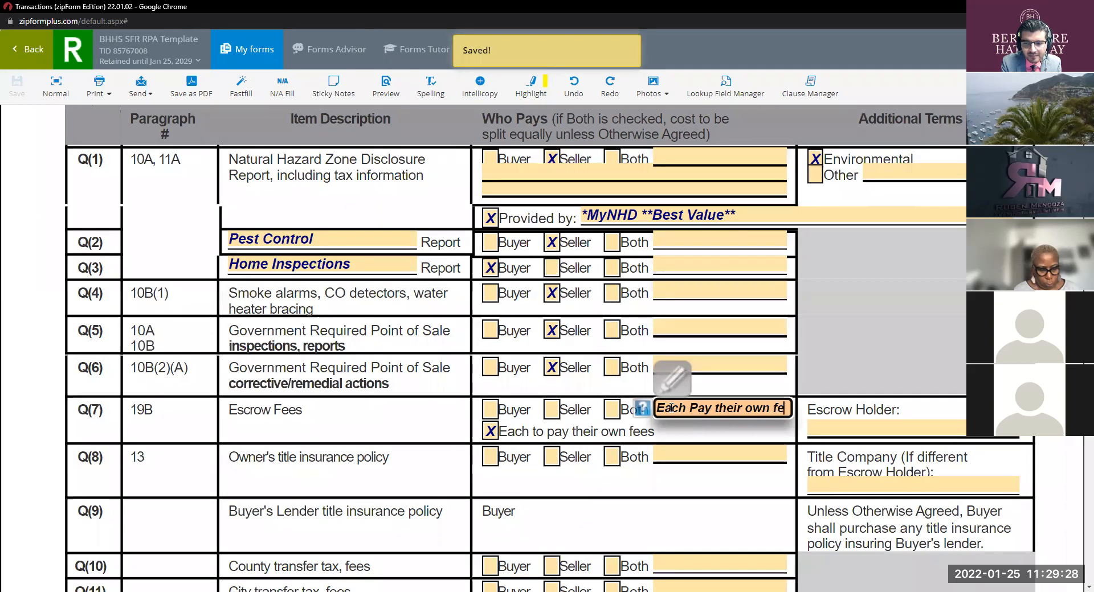
{"action": "key", "text": "BackSpace"}
{"action": "key", "text": "BackSpace"}
{"action": "double_click", "coordinate": [731, 409]}
{"action": "key", "text": "ctrl+a"}
{"action": "key", "text": "BackSpace"}
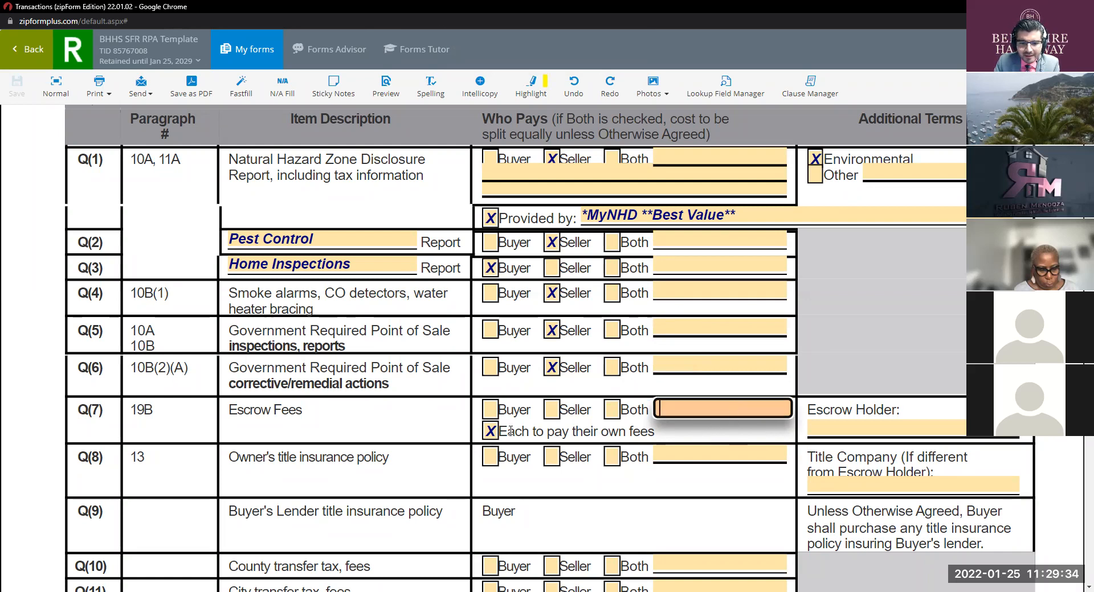
Step: Enter 'Cast' as the Q(7) Escrow Holder and choose CastleHead Escrow from the suggestions
{"action": "left_click", "coordinate": [833, 433]}
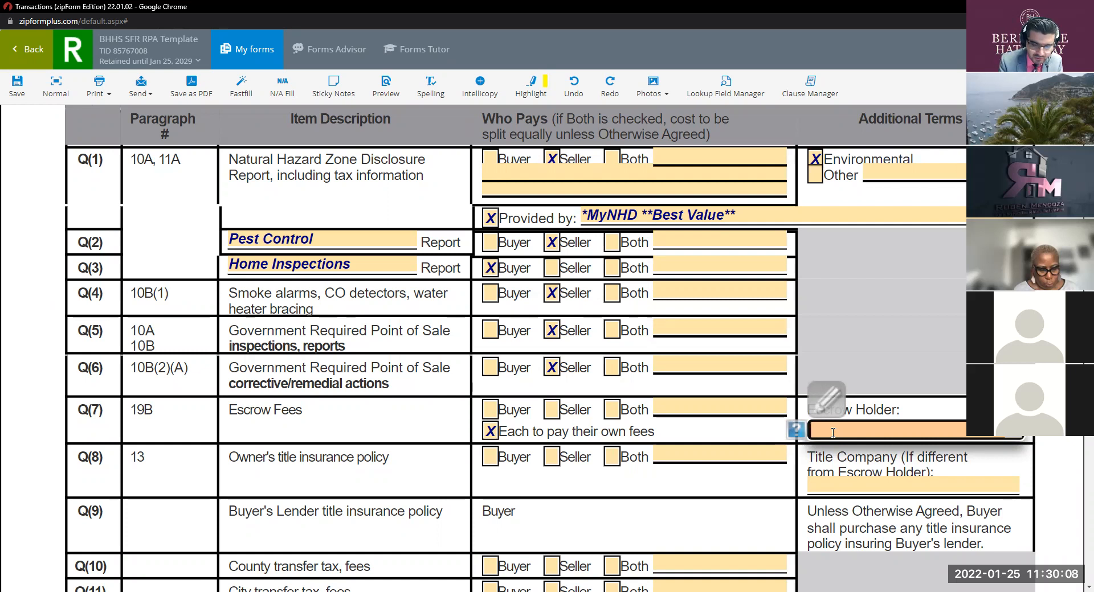
{"action": "type", "text": "Cast"}
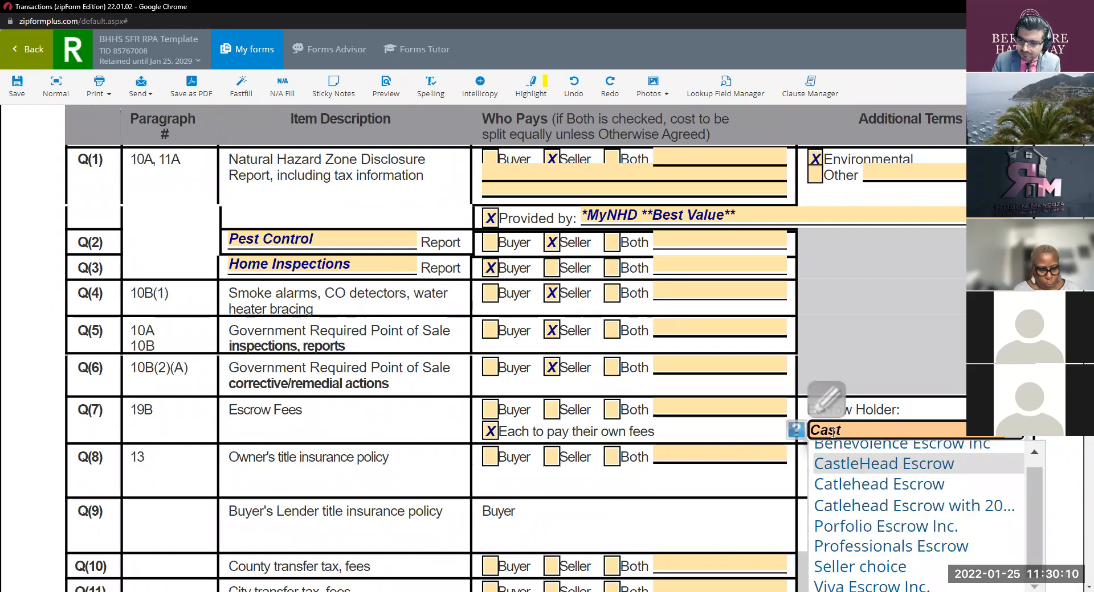
{"action": "left_click", "coordinate": [855, 465]}
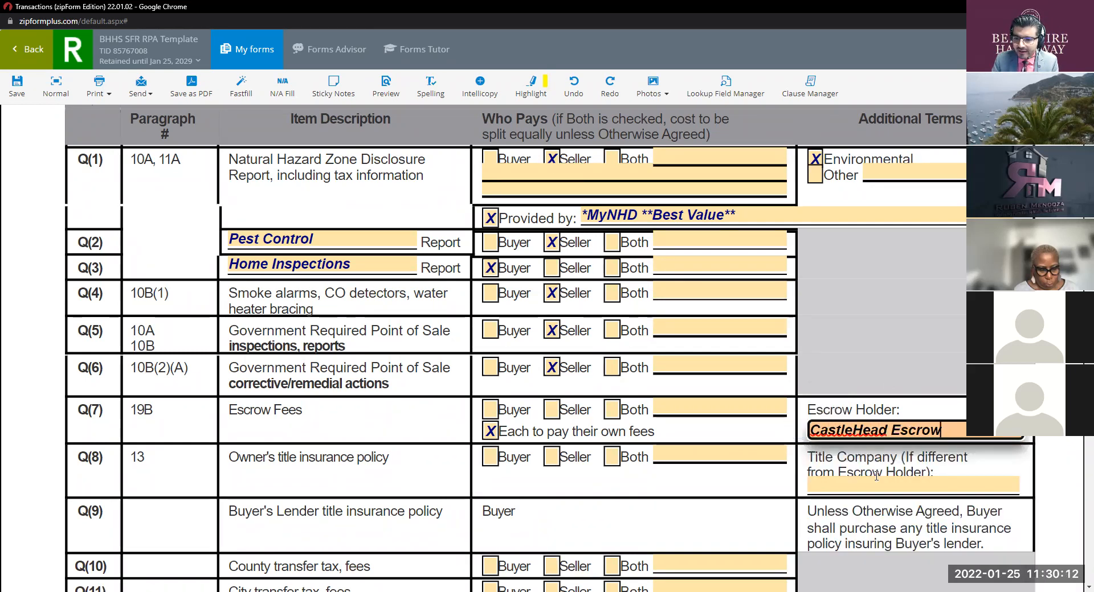
{"action": "left_click", "coordinate": [875, 483]}
Step: Type 'Ora' as the Q(8) Title Company and choose Orange Coast Title
{"action": "type", "text": "Ora"}
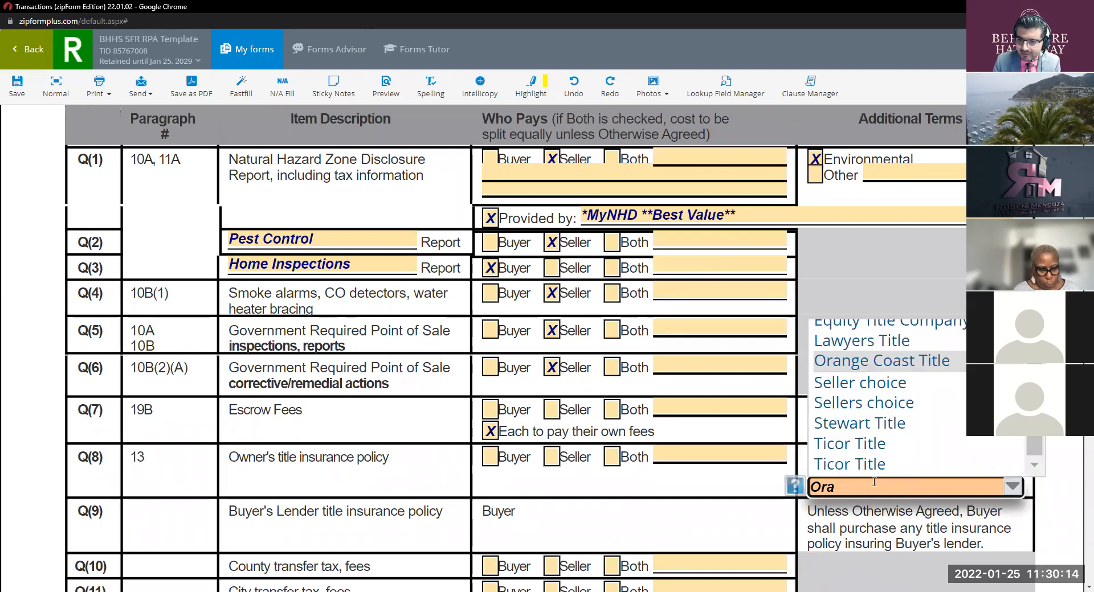
{"action": "left_click", "coordinate": [891, 362]}
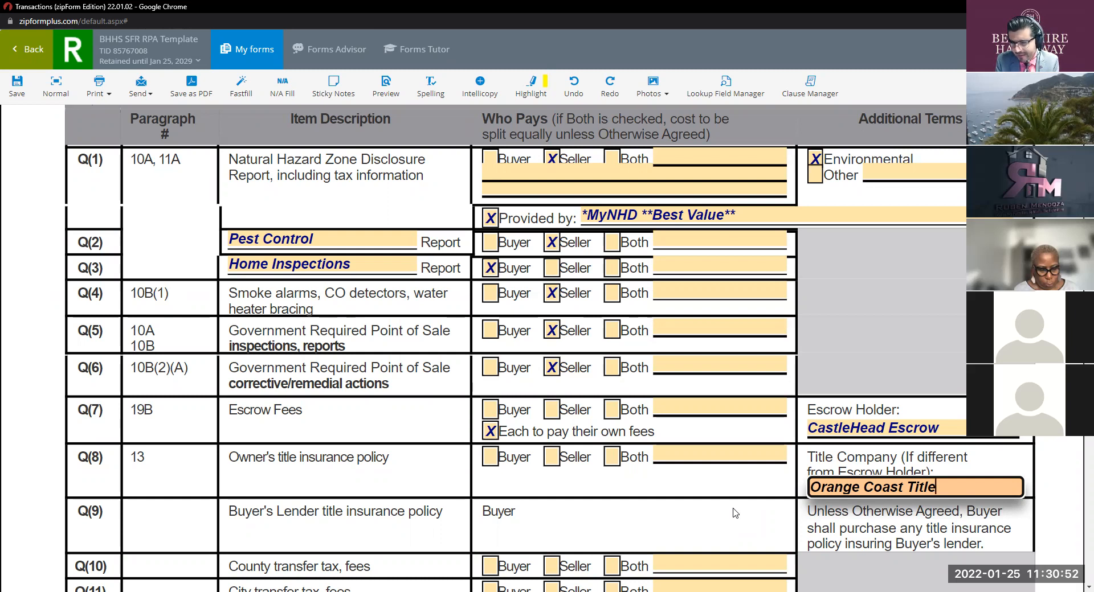
{"action": "scroll", "coordinate": [580, 371], "scroll_direction": "up", "scroll_amount": 5}
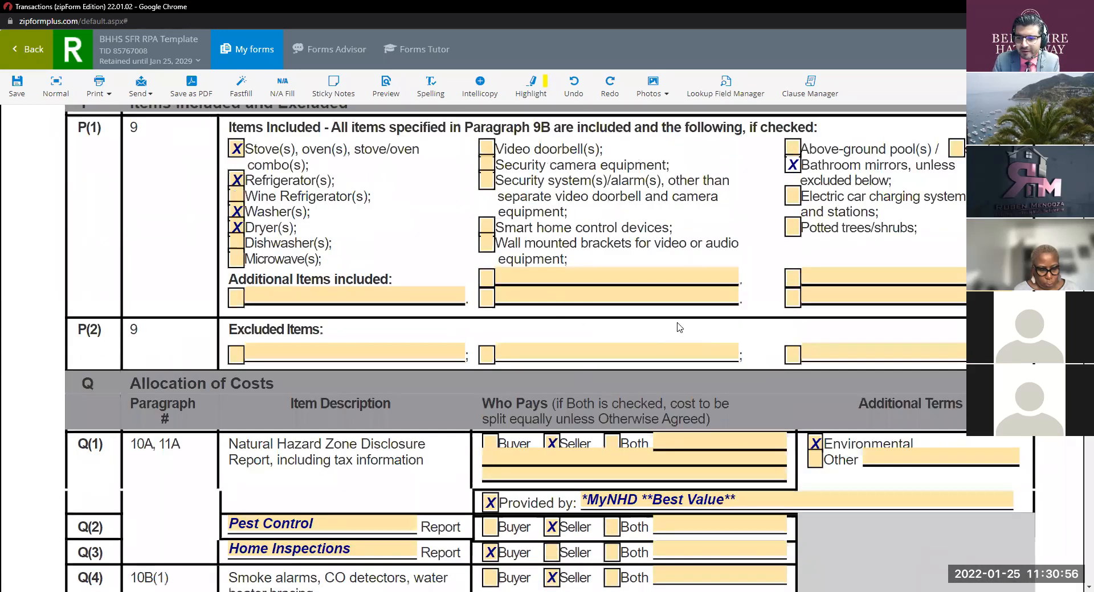
{"action": "scroll", "coordinate": [676, 327], "scroll_direction": "down", "scroll_amount": 5}
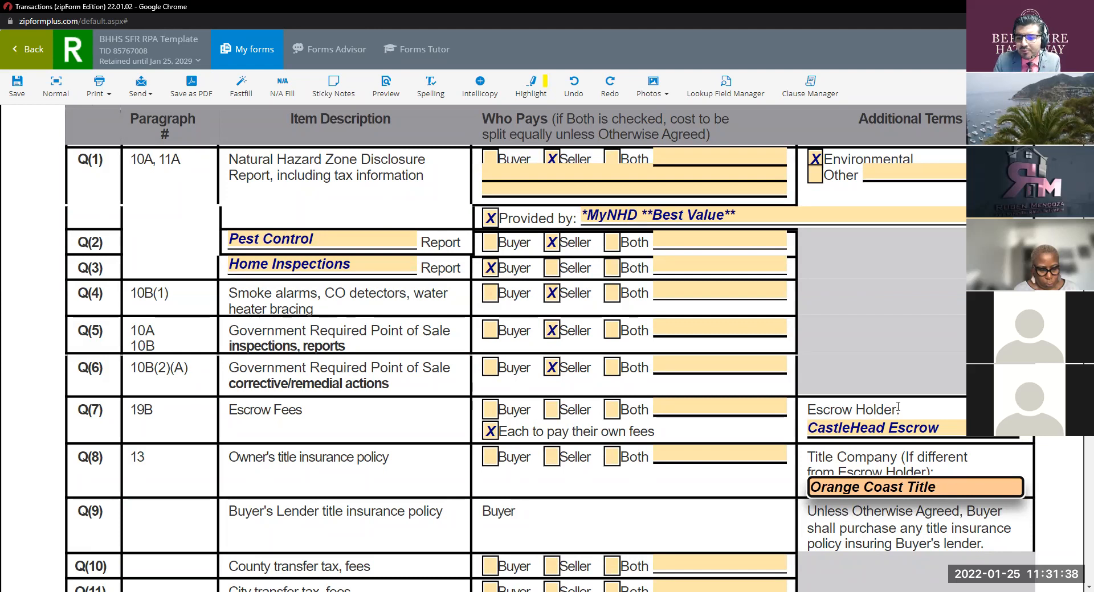
{"action": "left_click", "coordinate": [950, 427]}
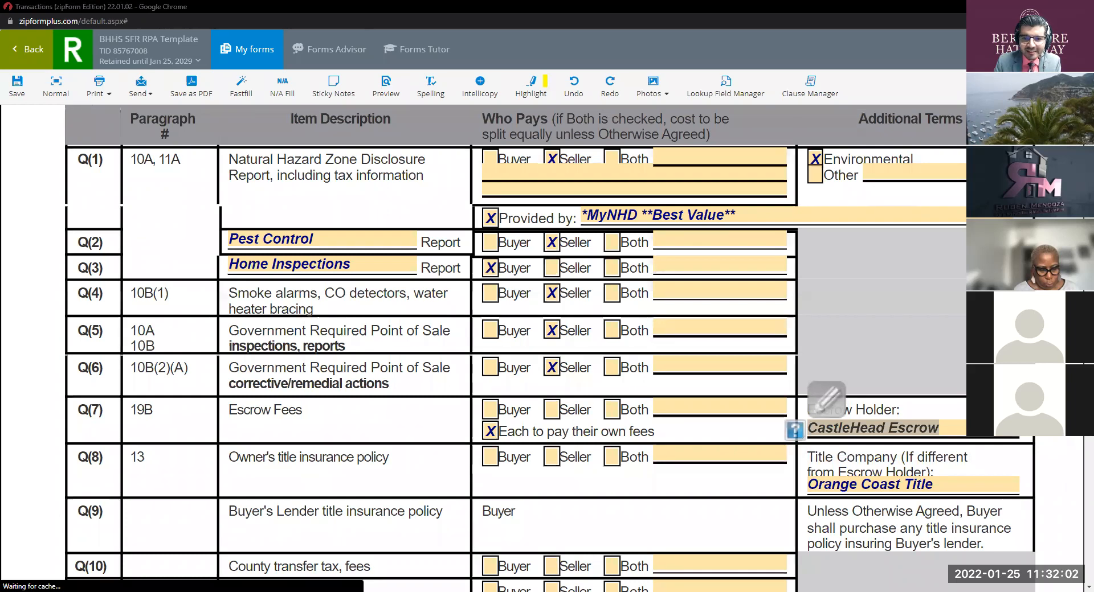
{"action": "key", "text": "alt+Tab"}
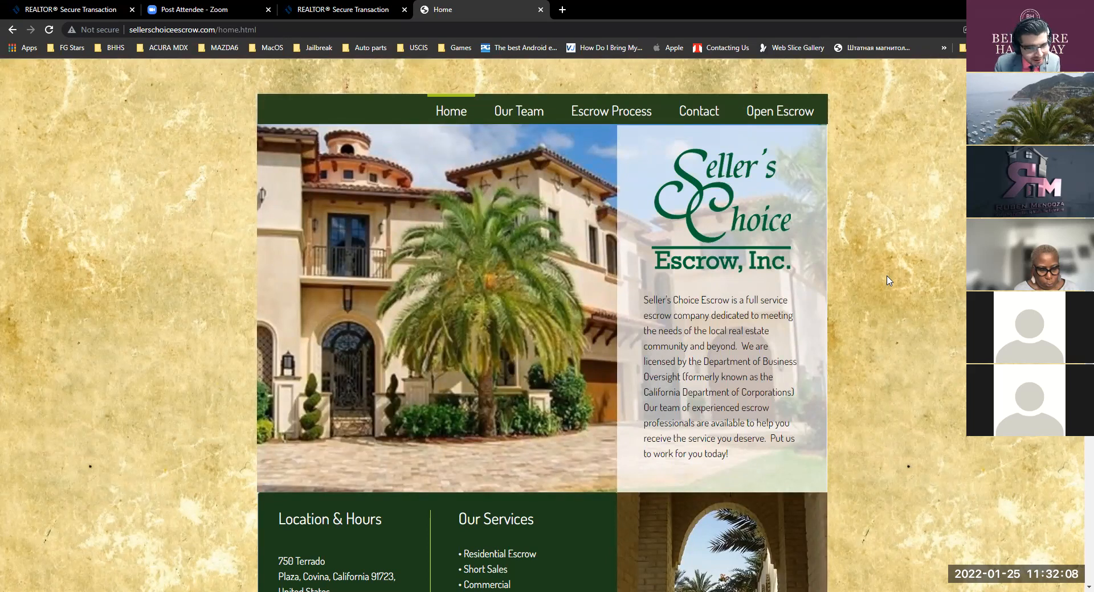
{"action": "scroll", "coordinate": [820, 245], "scroll_direction": "down", "scroll_amount": 5}
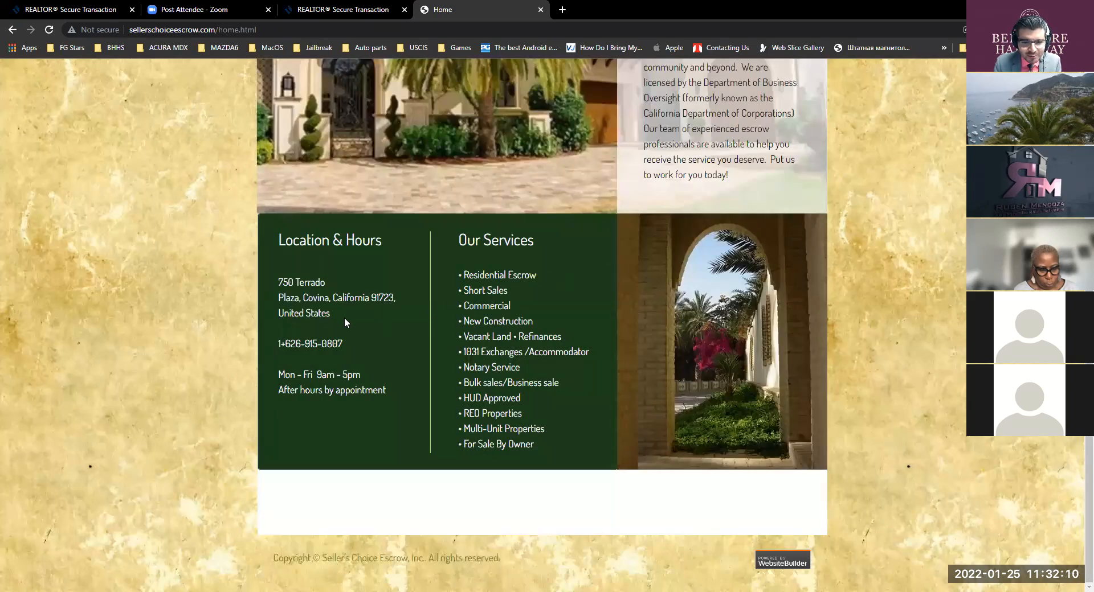
{"action": "left_click_drag", "start_coordinate": [325, 298], "coordinate": [318, 299]}
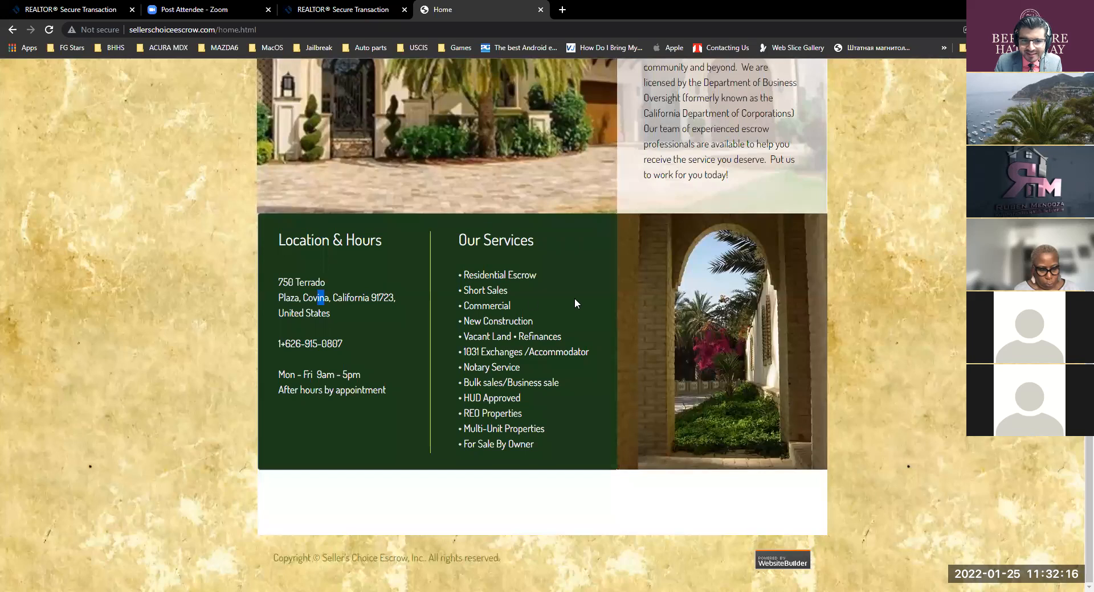
{"action": "scroll", "coordinate": [577, 301], "scroll_direction": "up", "scroll_amount": 5}
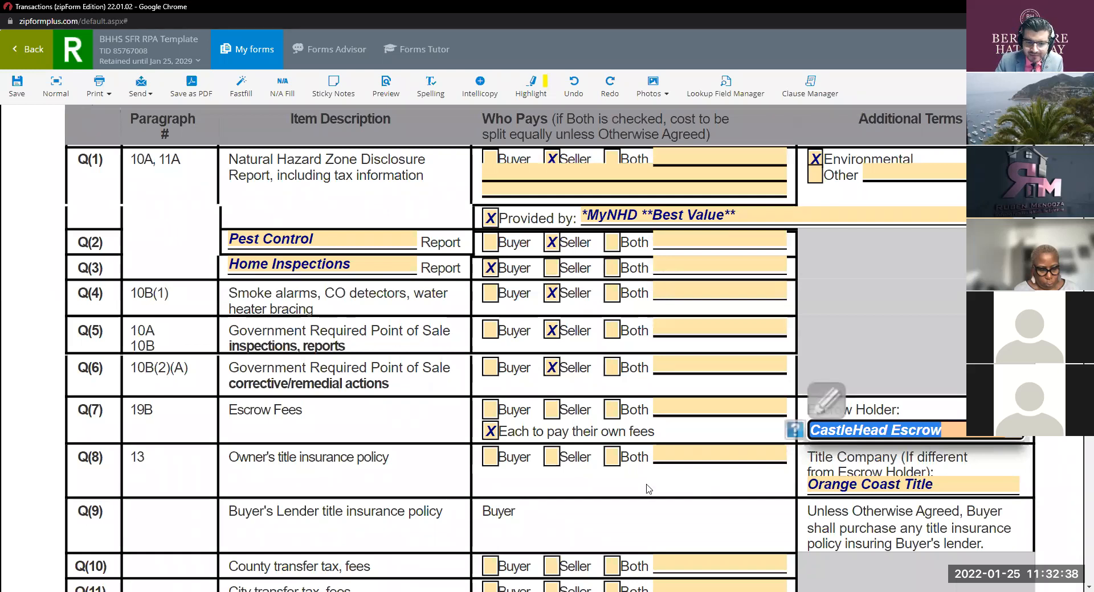
Step: Tick Seller for the Q(8) owner's title policy, Q(10) and Q(11) transfer taxes, and Q(14) HOA fees
{"action": "left_click", "coordinate": [556, 457]}
{"action": "scroll", "coordinate": [596, 408], "scroll_direction": "down", "scroll_amount": 2}
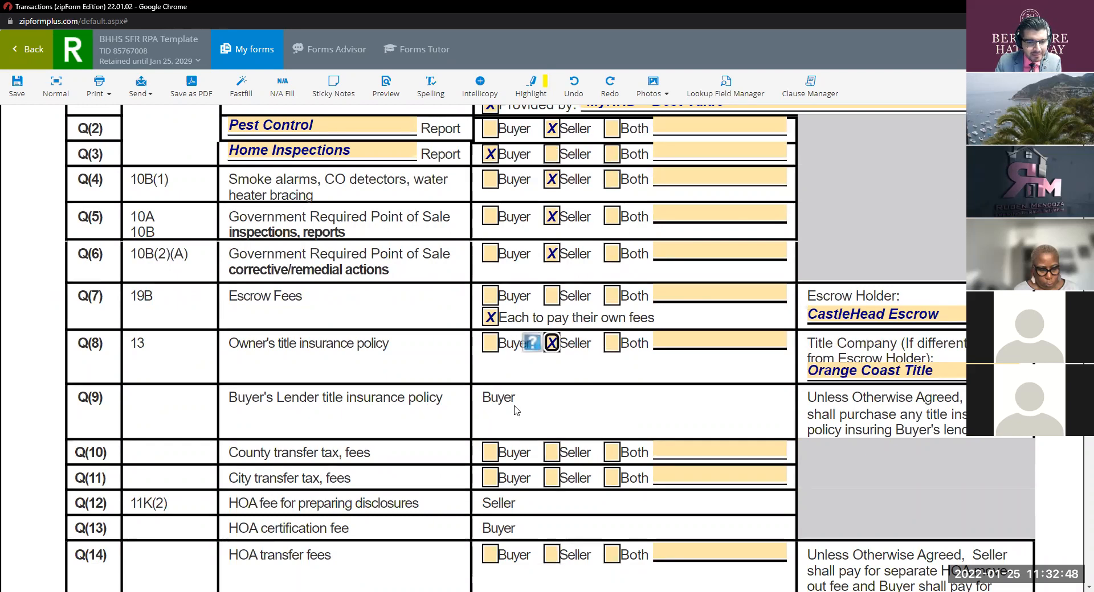
{"action": "scroll", "coordinate": [513, 410], "scroll_direction": "down", "scroll_amount": 1}
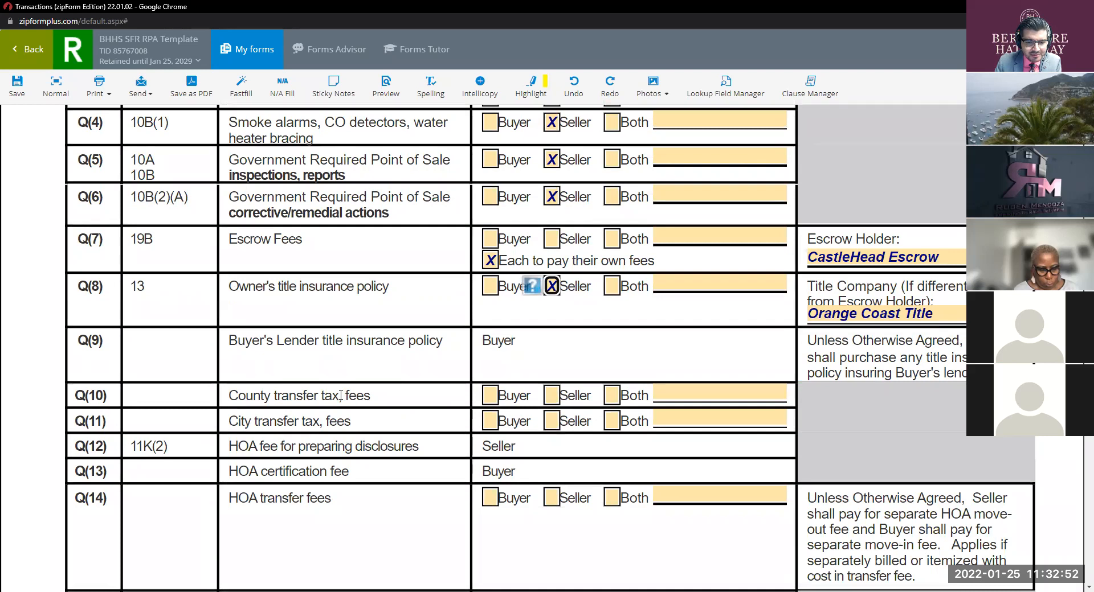
{"action": "left_click", "coordinate": [554, 398]}
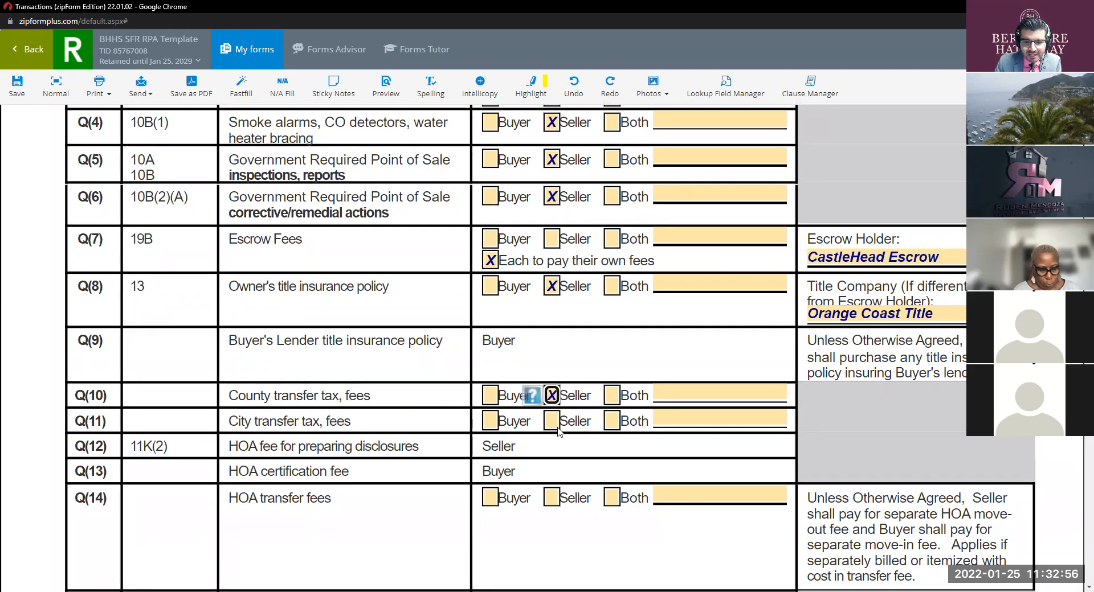
{"action": "scroll", "coordinate": [549, 422], "scroll_direction": "down", "scroll_amount": 2}
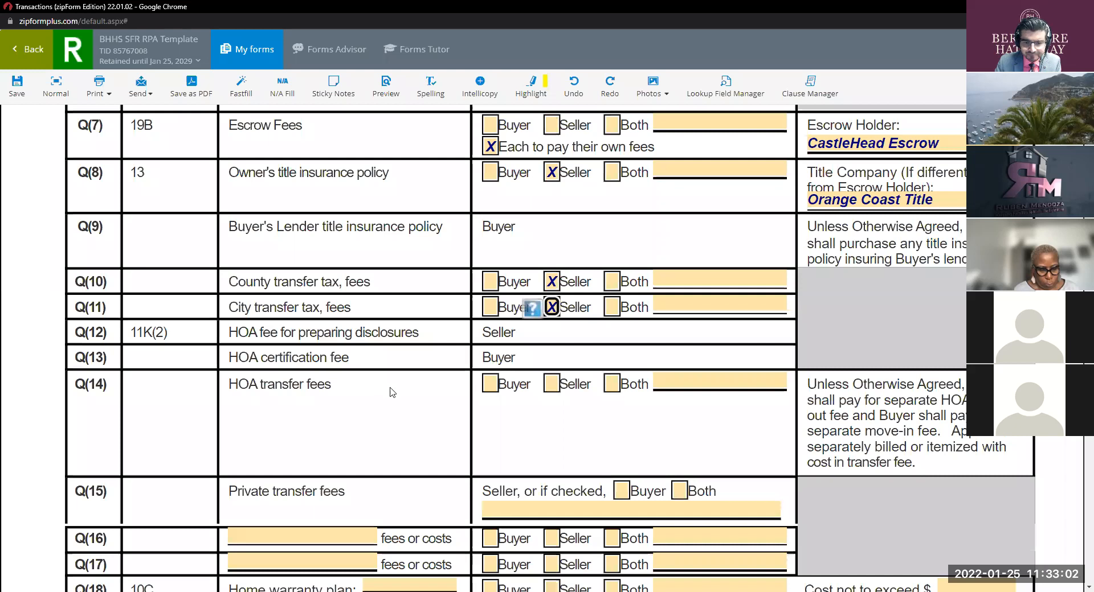
{"action": "left_click", "coordinate": [551, 385]}
{"action": "scroll", "coordinate": [553, 389], "scroll_direction": "down", "scroll_amount": 2}
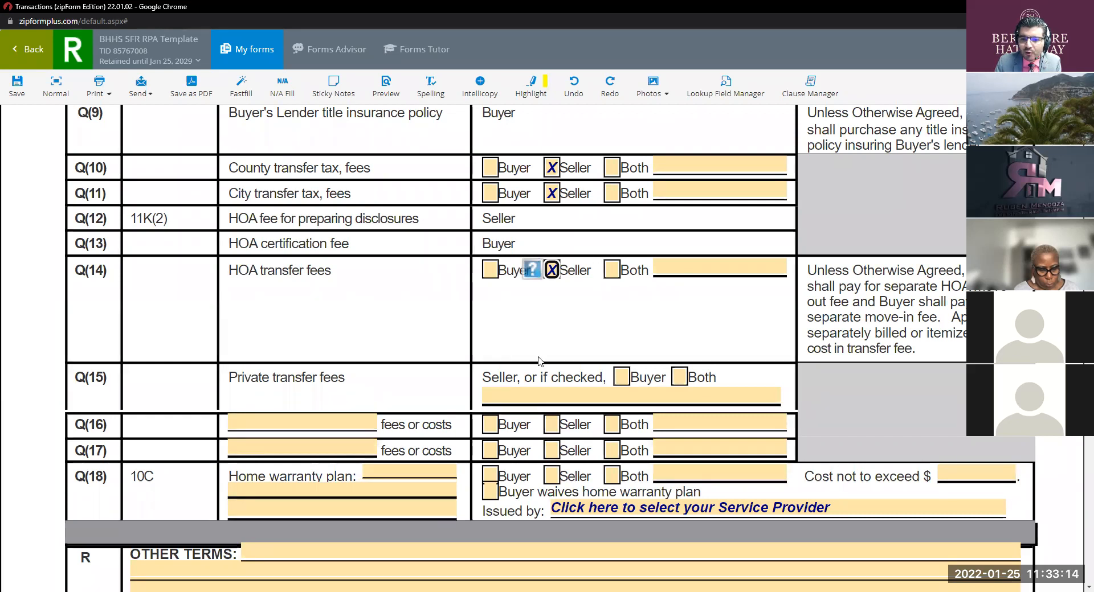
{"action": "left_click", "coordinate": [535, 393]}
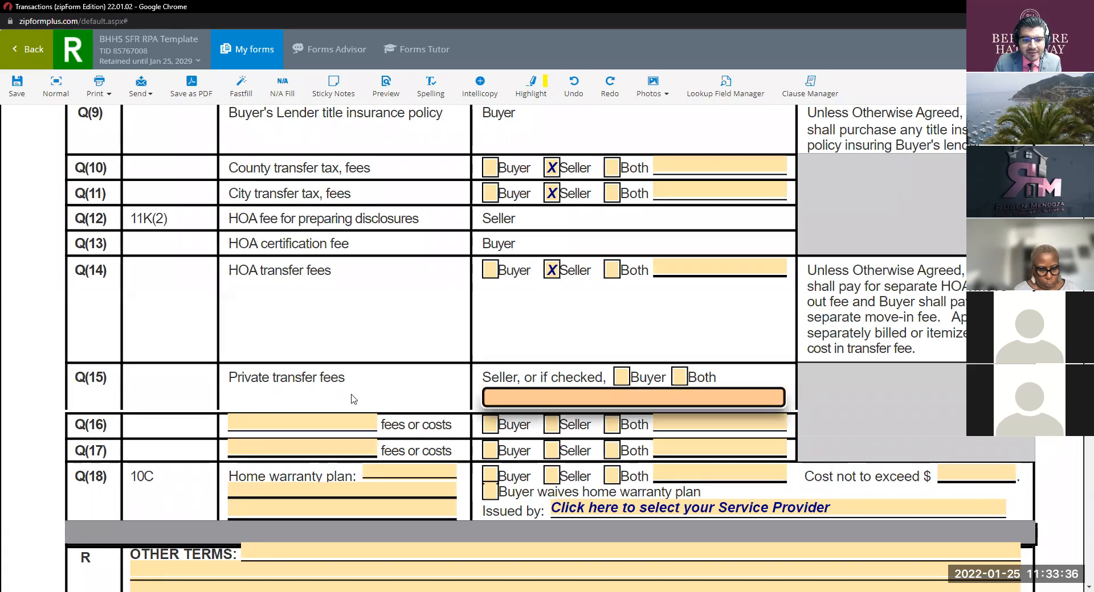
{"action": "scroll", "coordinate": [437, 322], "scroll_direction": "down", "scroll_amount": 1}
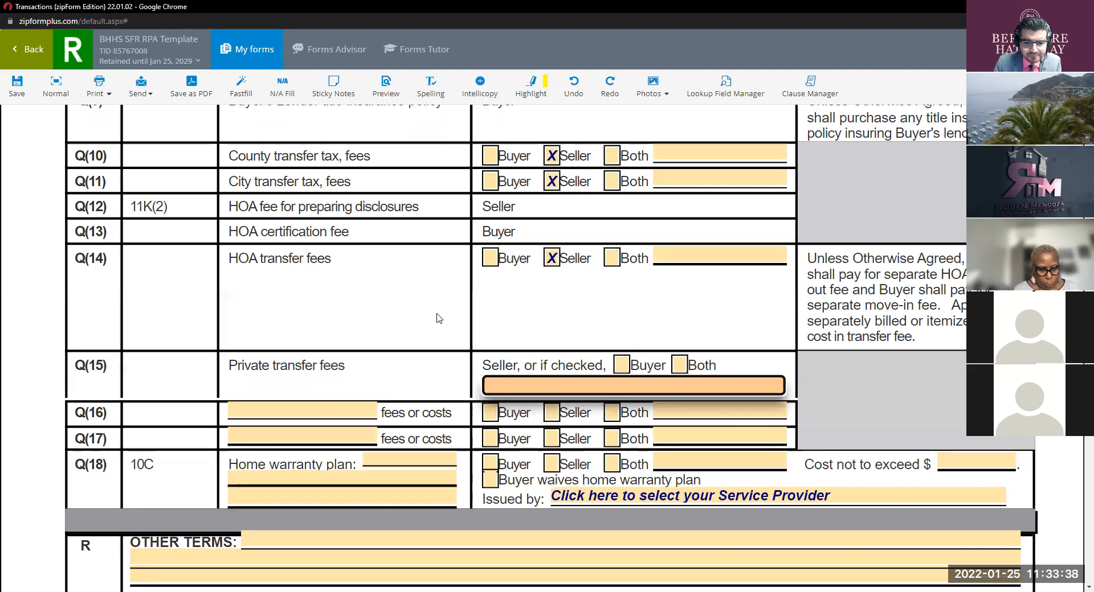
Step: Add a Q(16) 'Document' fee paid by Buyer at $400
{"action": "left_click", "coordinate": [324, 368]}
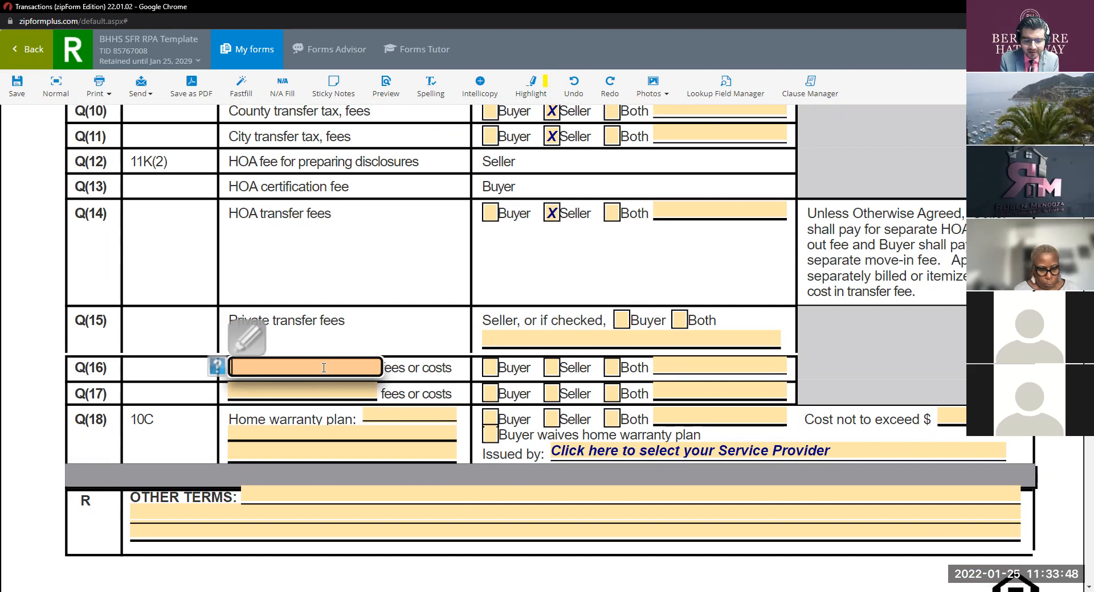
{"action": "type", "text": "Doc"}
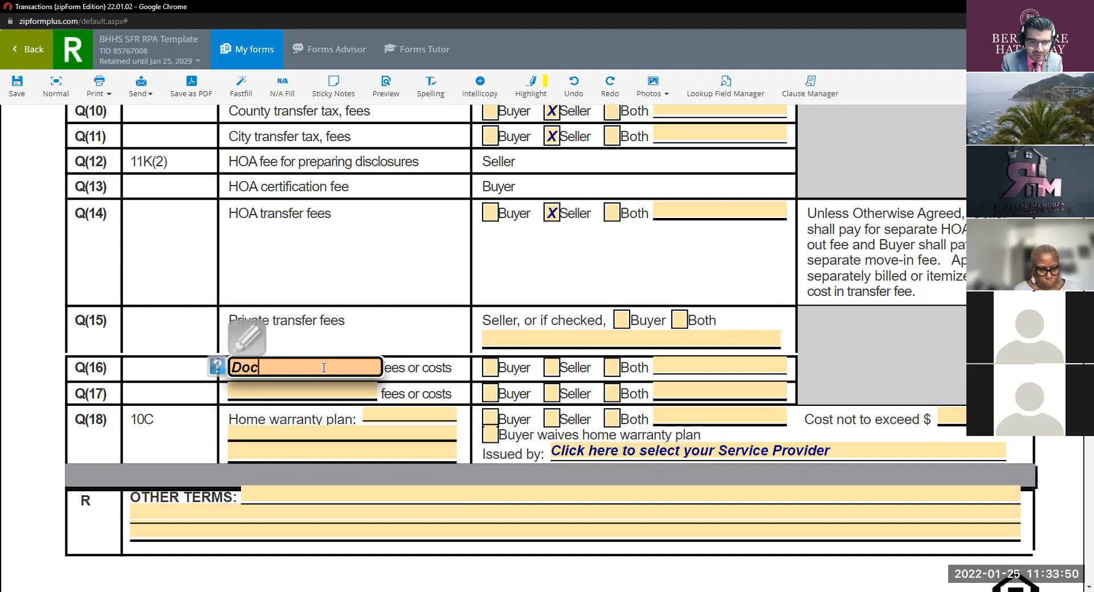
{"action": "type", "text": "ument"}
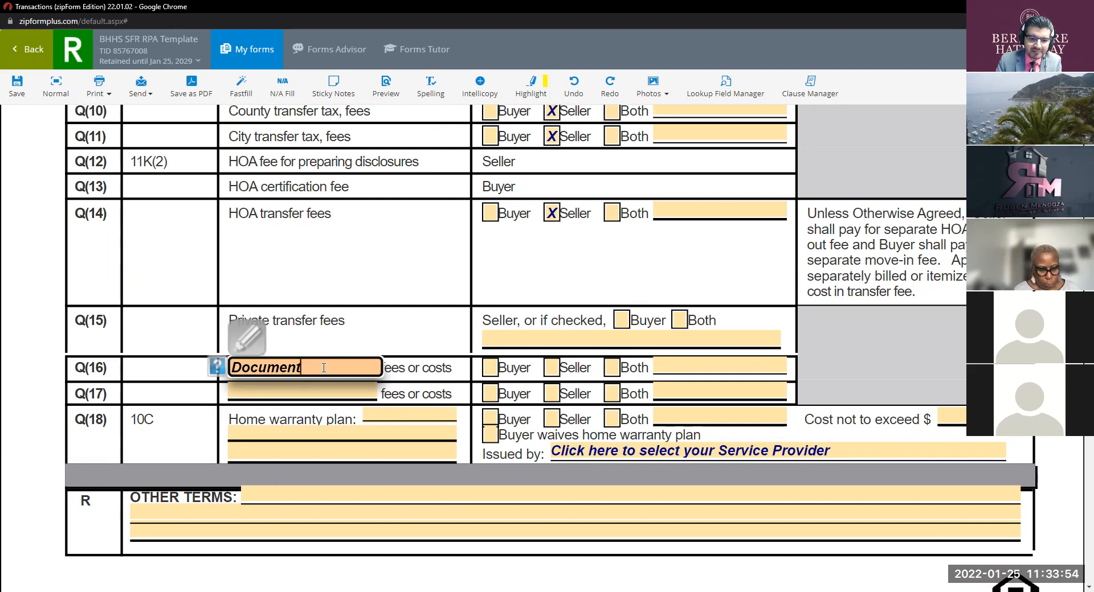
{"action": "left_click", "coordinate": [493, 370]}
{"action": "left_click", "coordinate": [667, 369]}
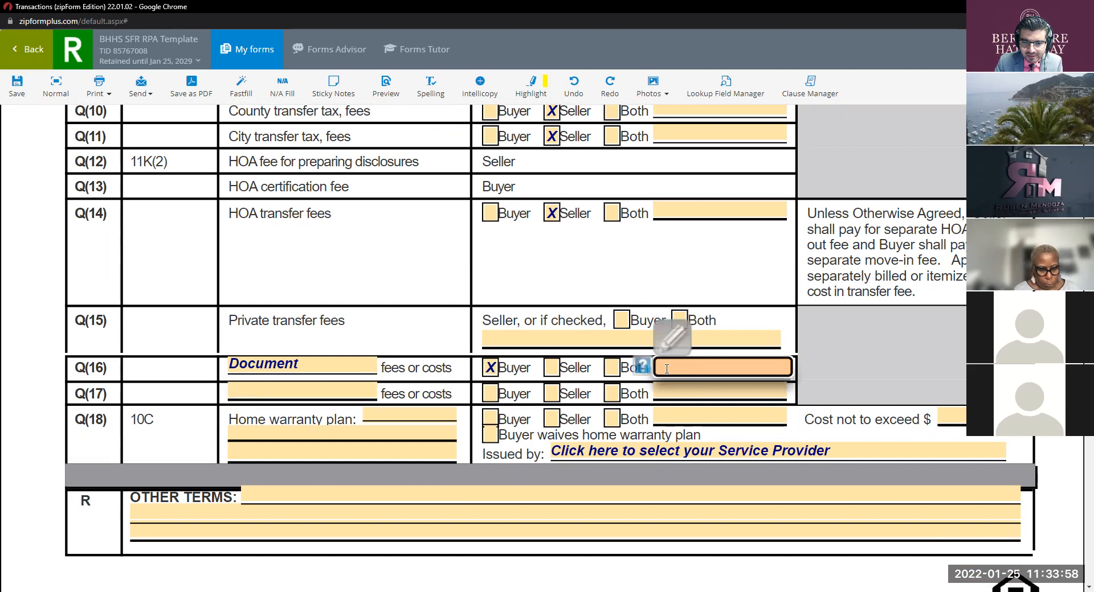
{"action": "type", "text": "$400"}
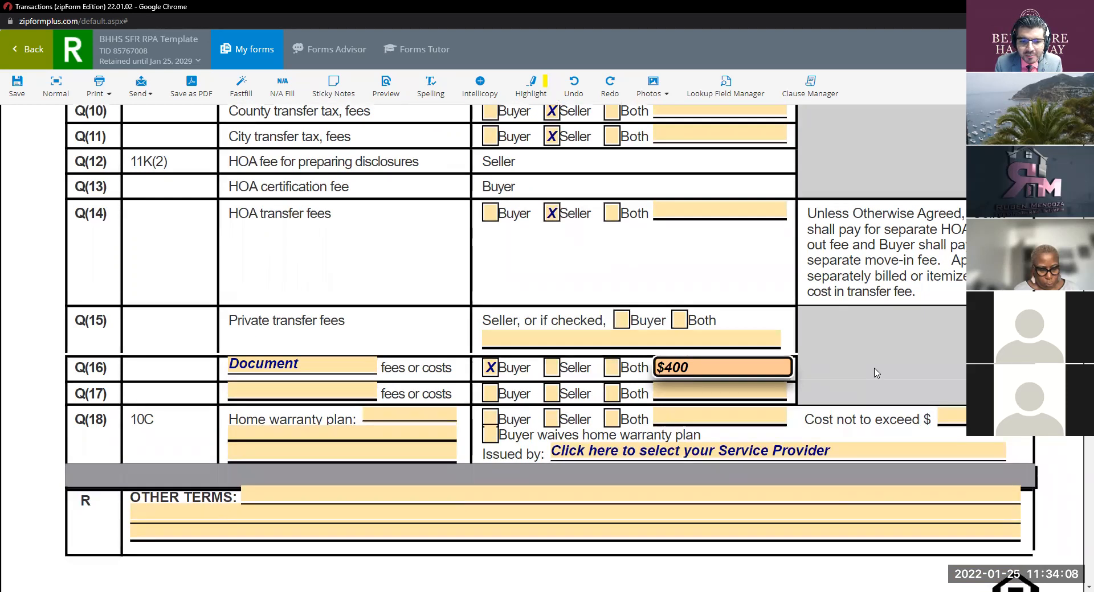
Step: Change the Q(16) fee description from 'Document' to 'Documents'
{"action": "left_click", "coordinate": [308, 365]}
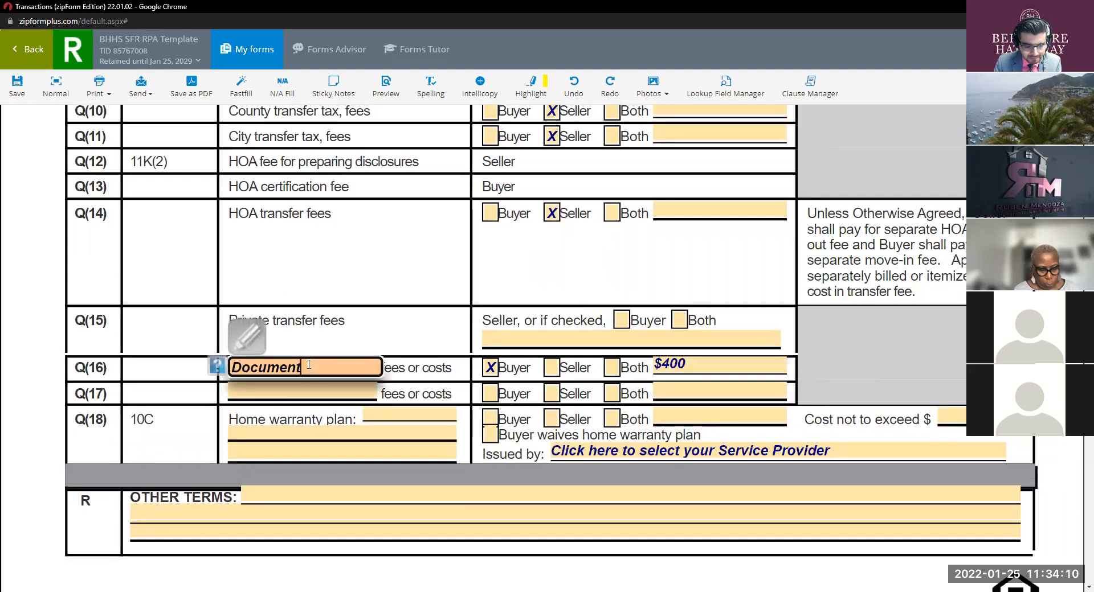
{"action": "type", "text": "s"}
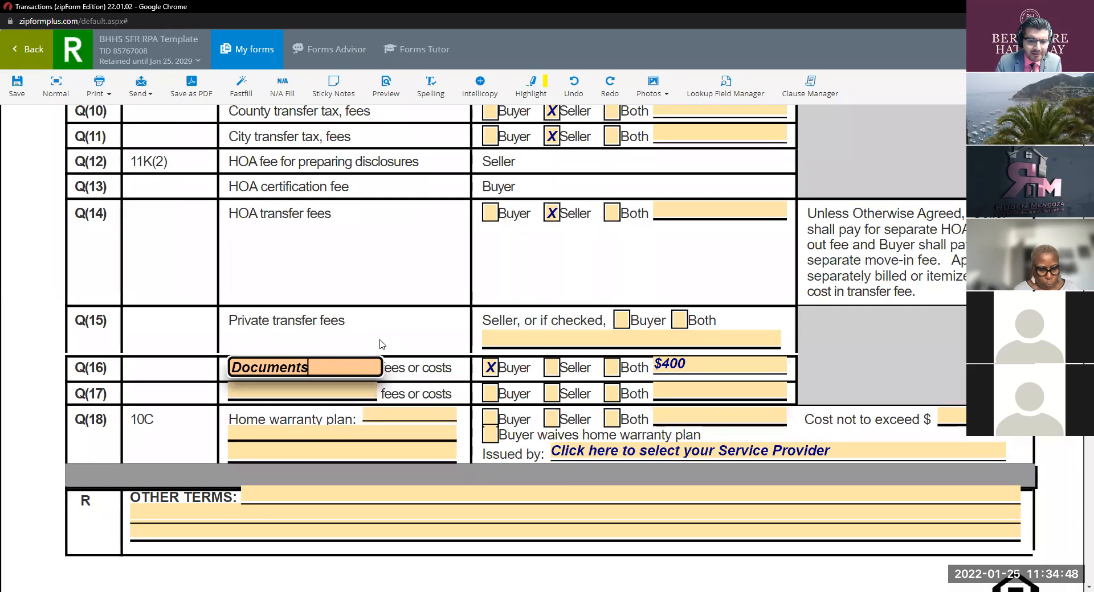
{"action": "left_click", "coordinate": [336, 394]}
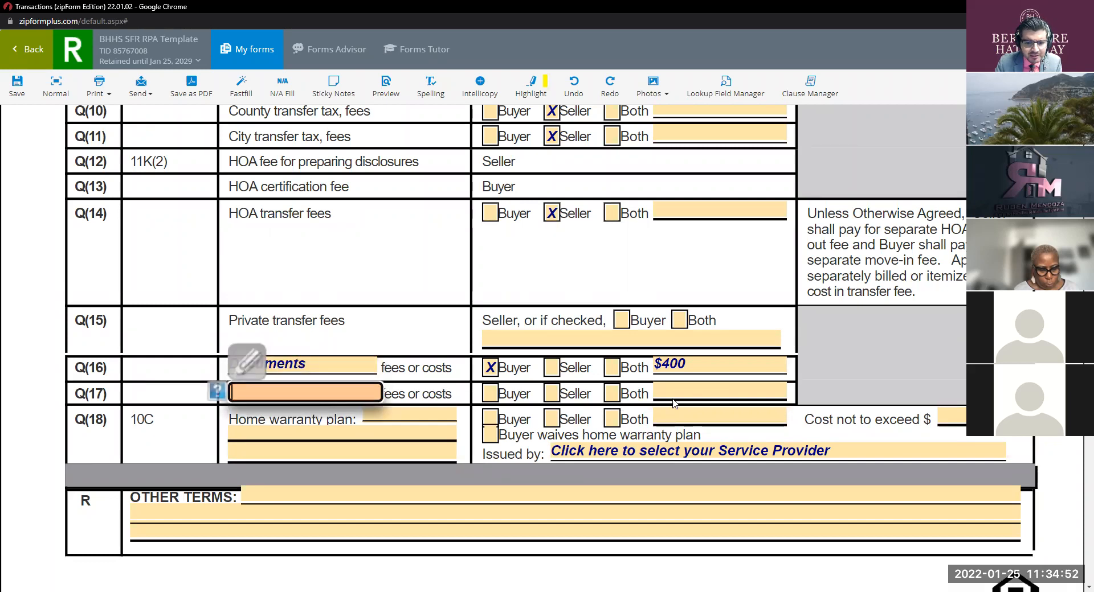
Step: Enter 'Ultimate With W/D' as the Q(18) home warranty plan
{"action": "left_click", "coordinate": [418, 412]}
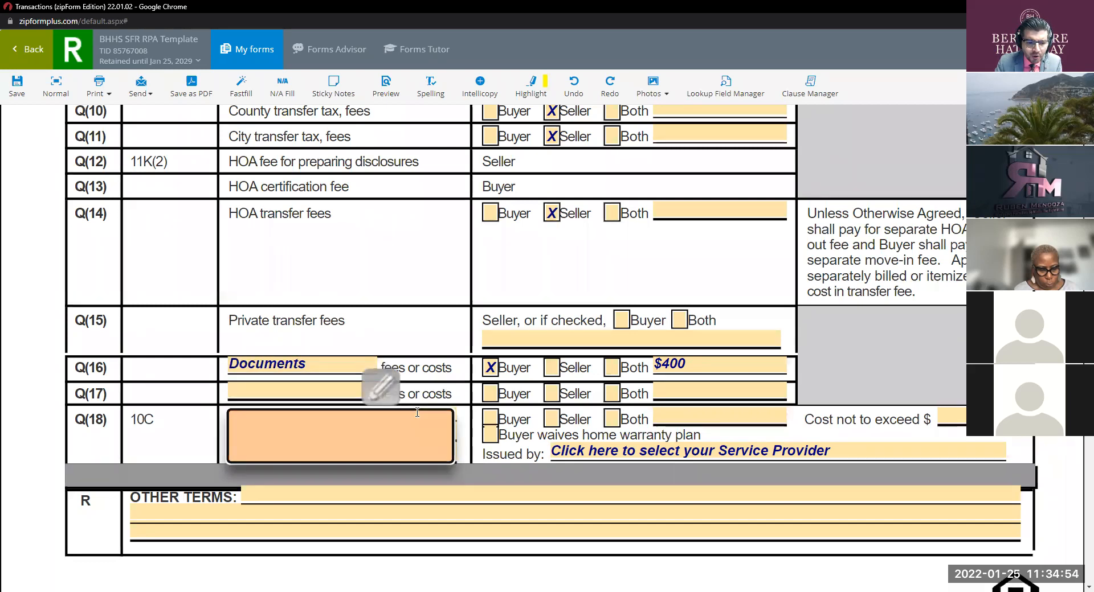
{"action": "left_click", "coordinate": [340, 304]}
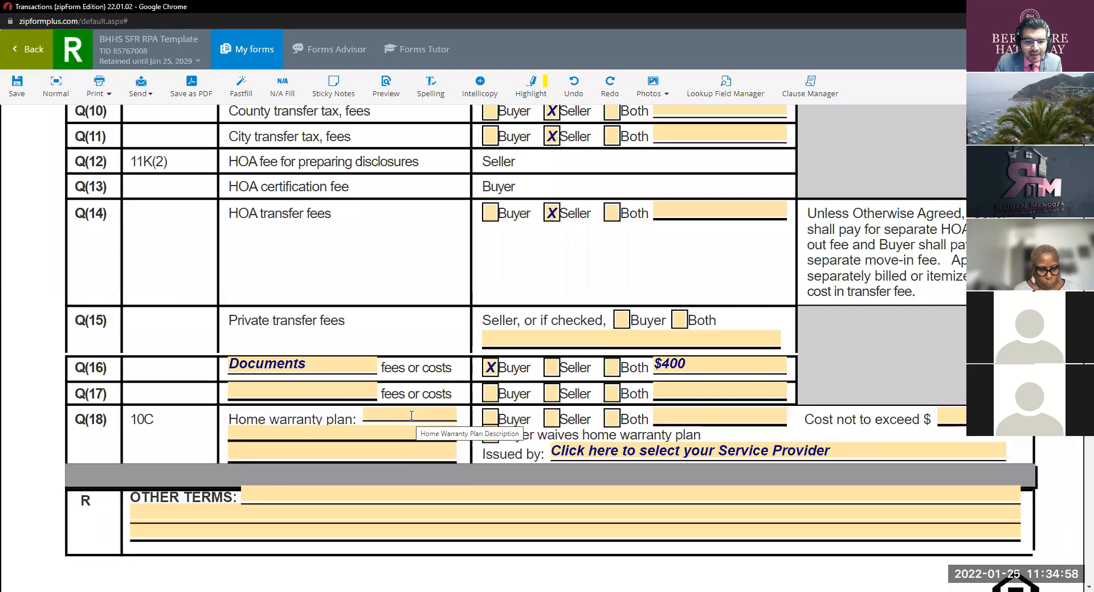
{"action": "left_click", "coordinate": [411, 416]}
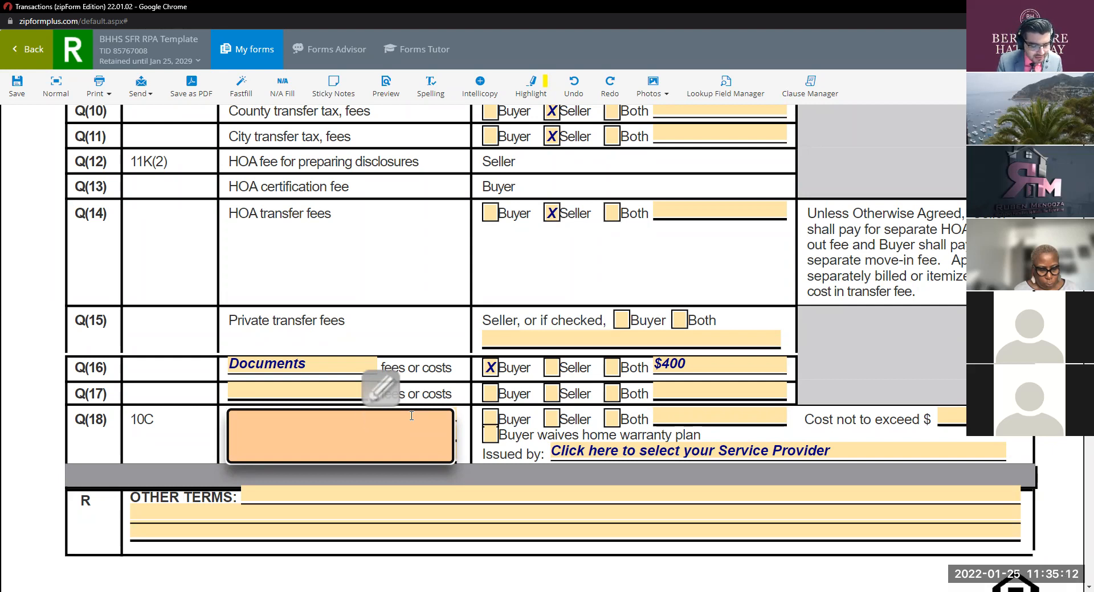
{"action": "type", "text": "Ul"}
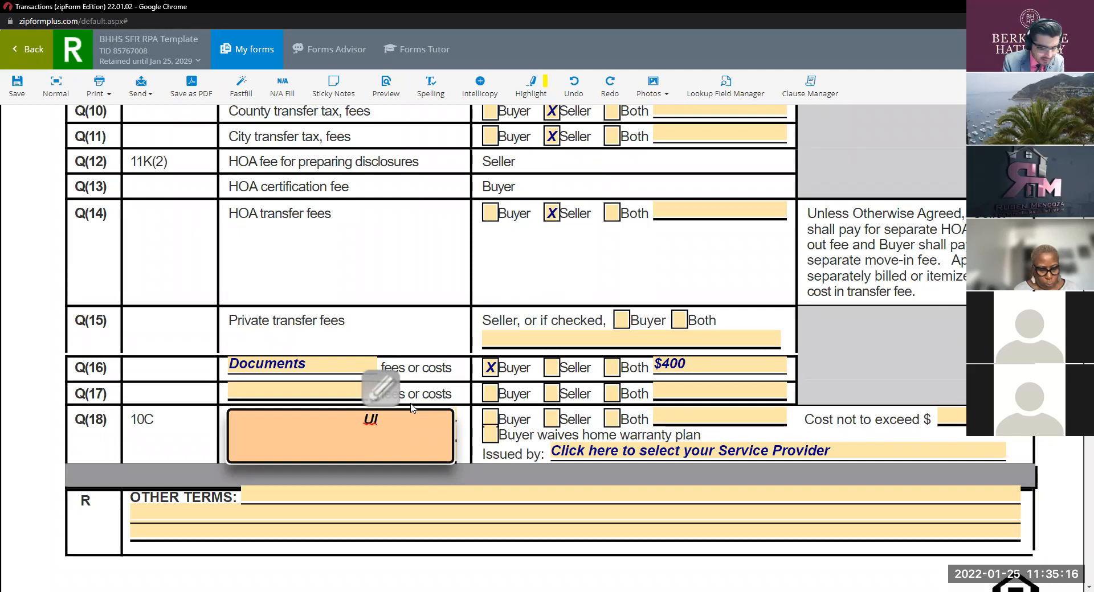
{"action": "type", "text": "ti"}
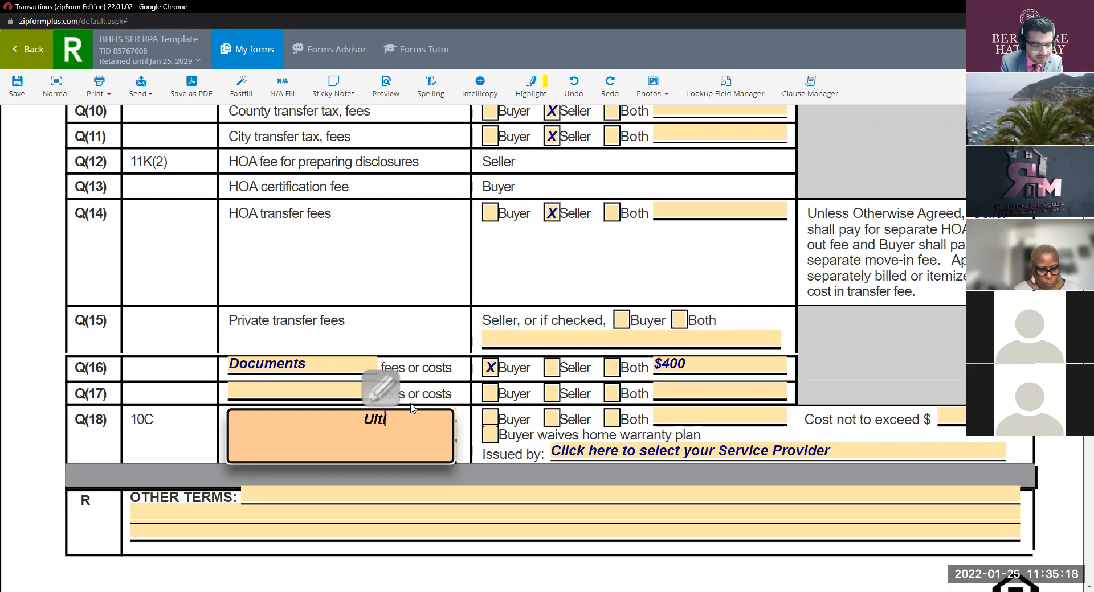
{"action": "type", "text": "mate "}
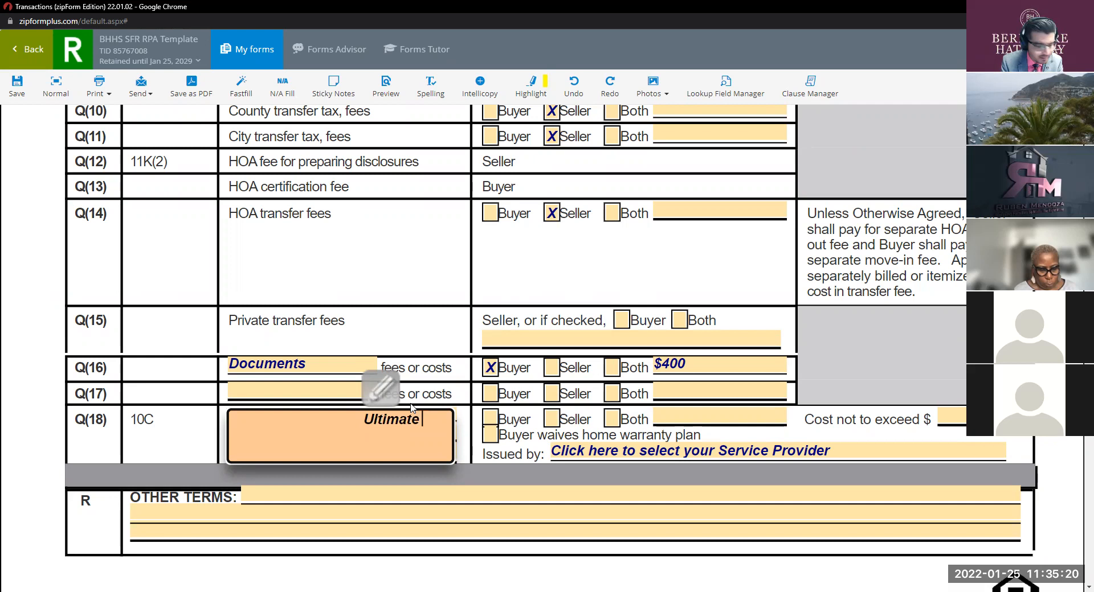
{"action": "type", "text": "With "}
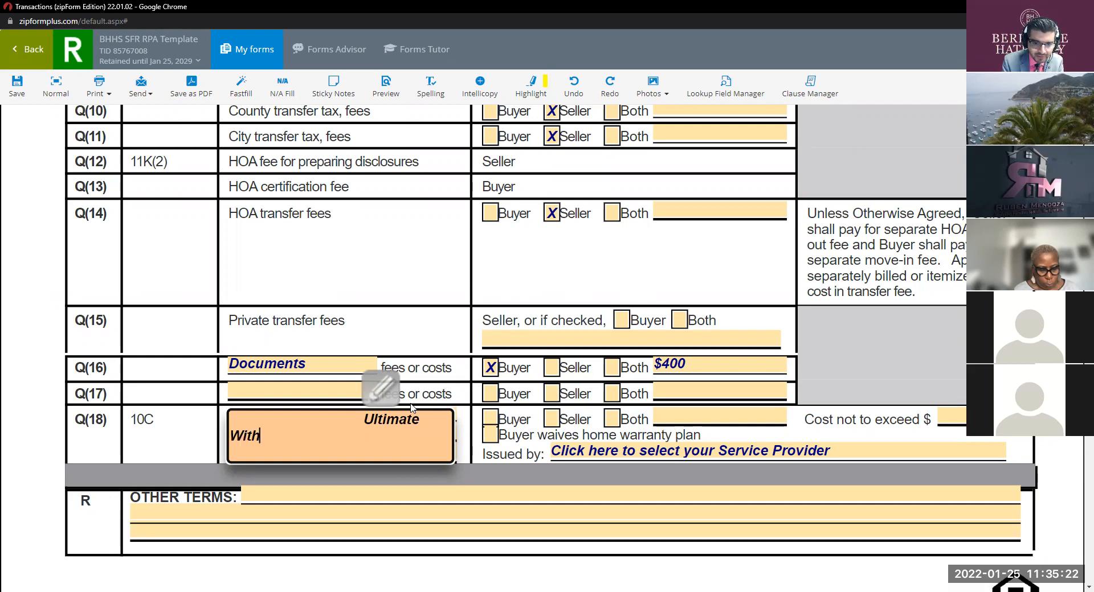
{"action": "type", "text": "W/D"}
{"action": "key", "text": "BackSpace"}
{"action": "key", "text": "BackSpace"}
{"action": "type", "text": "/D"}
{"action": "left_click", "coordinate": [193, 431]}
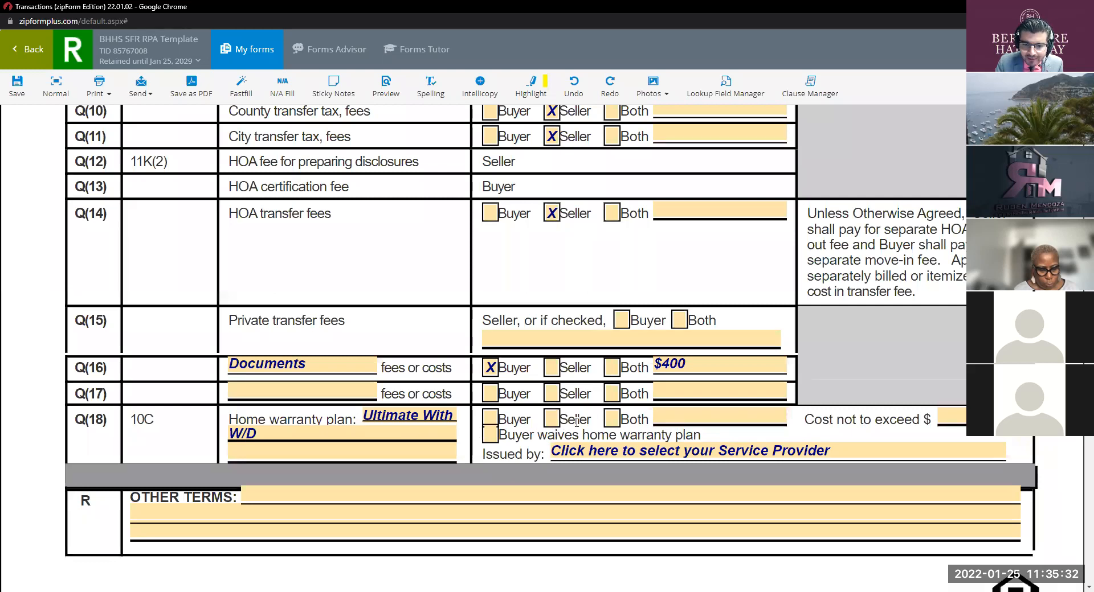
Step: Make the warranty seller-paid, capped at 550, and issued by Old Republic Home Protection
{"action": "left_click", "coordinate": [559, 420]}
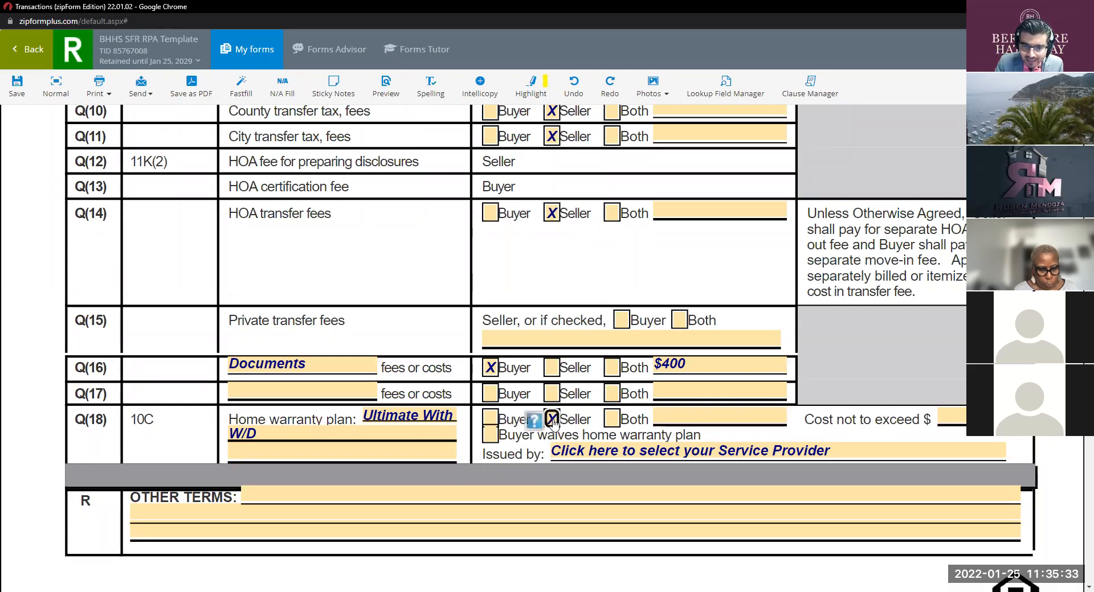
{"action": "left_click", "coordinate": [951, 419]}
{"action": "type", "text": "550."}
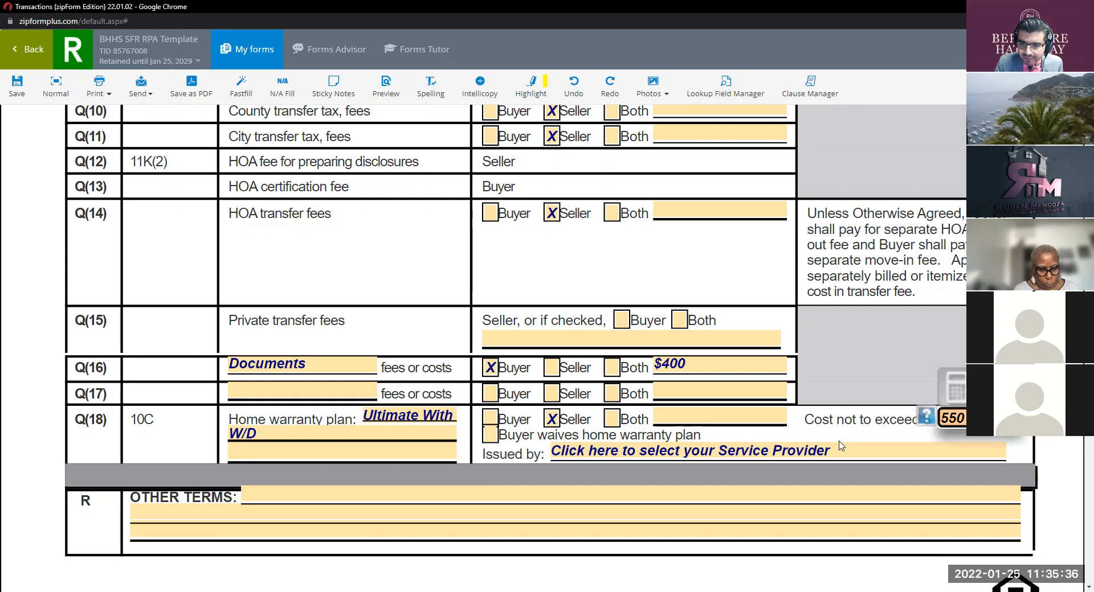
{"action": "left_click", "coordinate": [833, 453]}
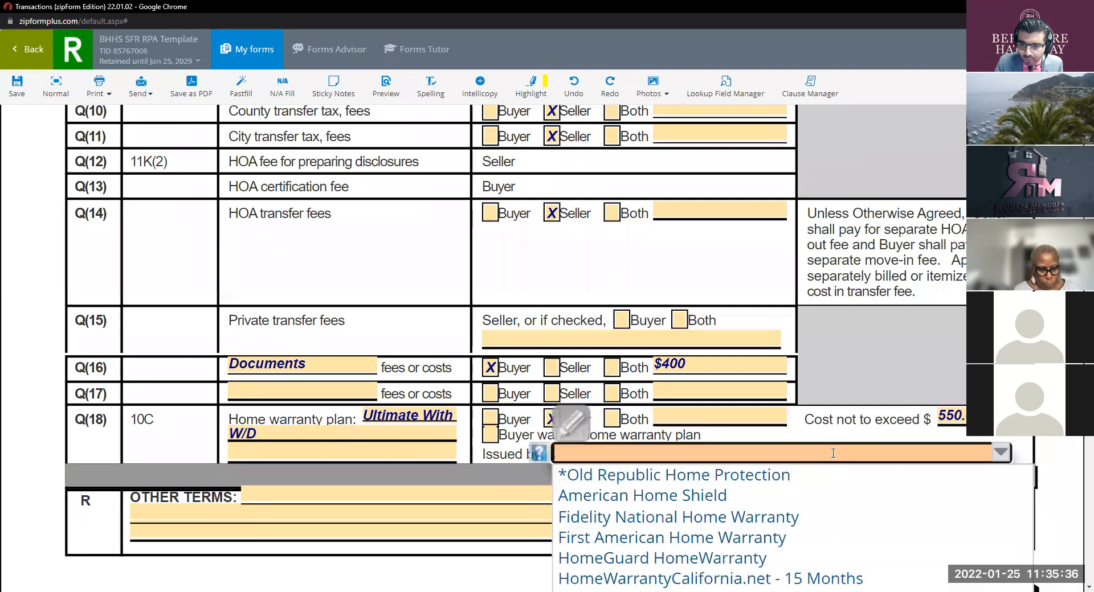
{"action": "left_click", "coordinate": [757, 478]}
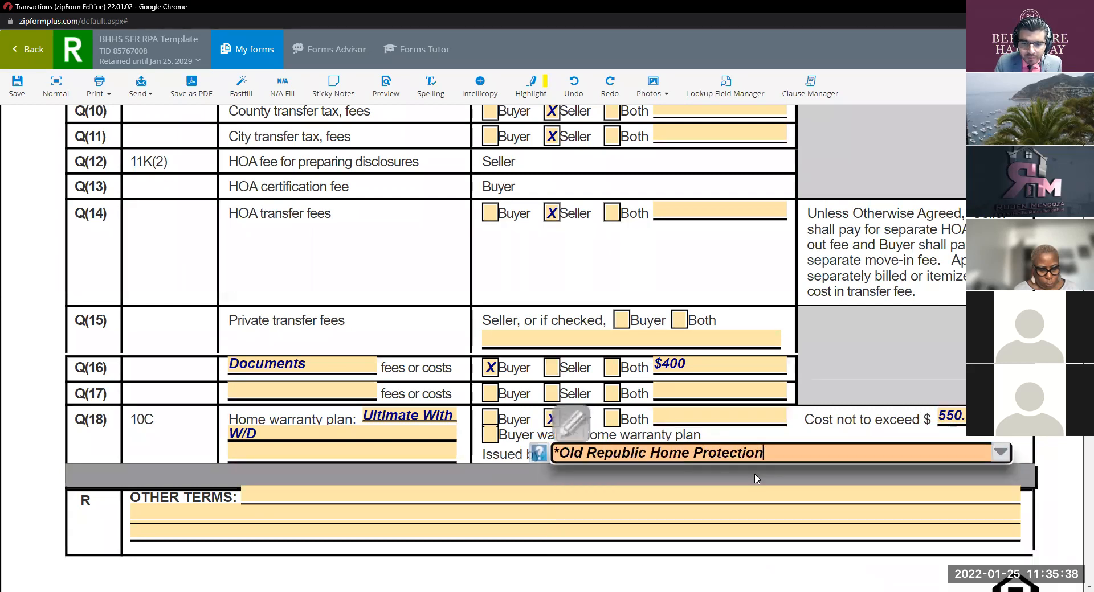
{"action": "left_click", "coordinate": [410, 417]}
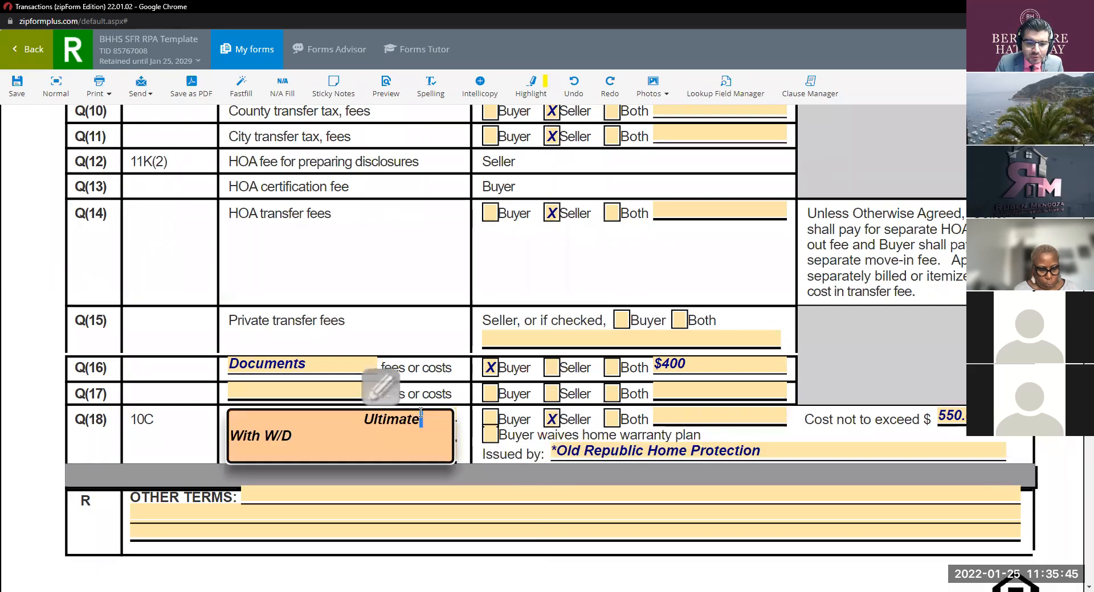
{"action": "left_click", "coordinate": [424, 353]}
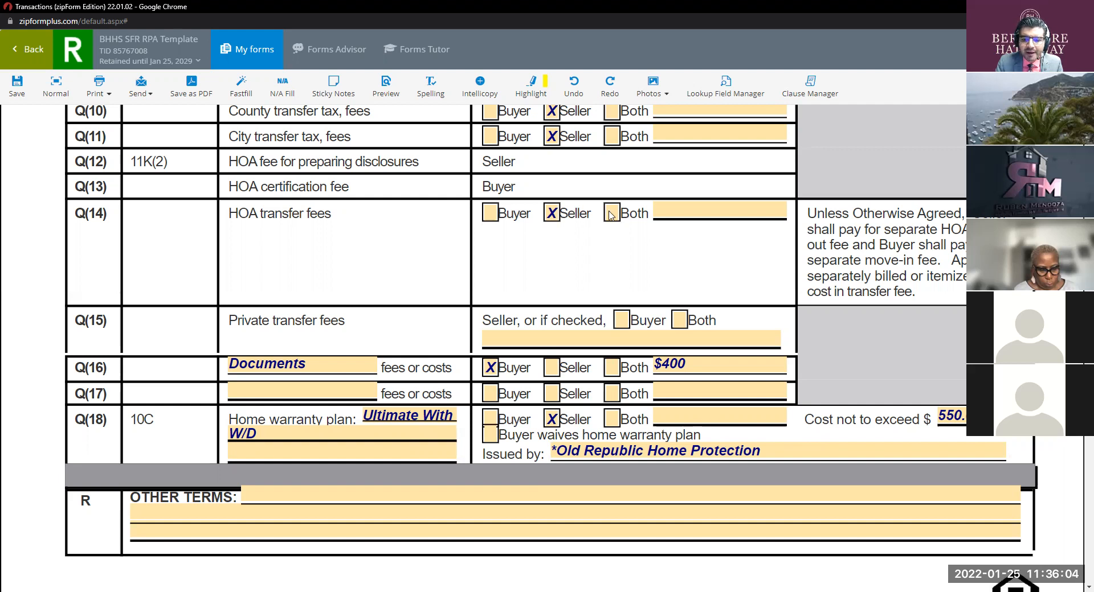
{"action": "scroll", "coordinate": [611, 215], "scroll_direction": "down", "scroll_amount": 2}
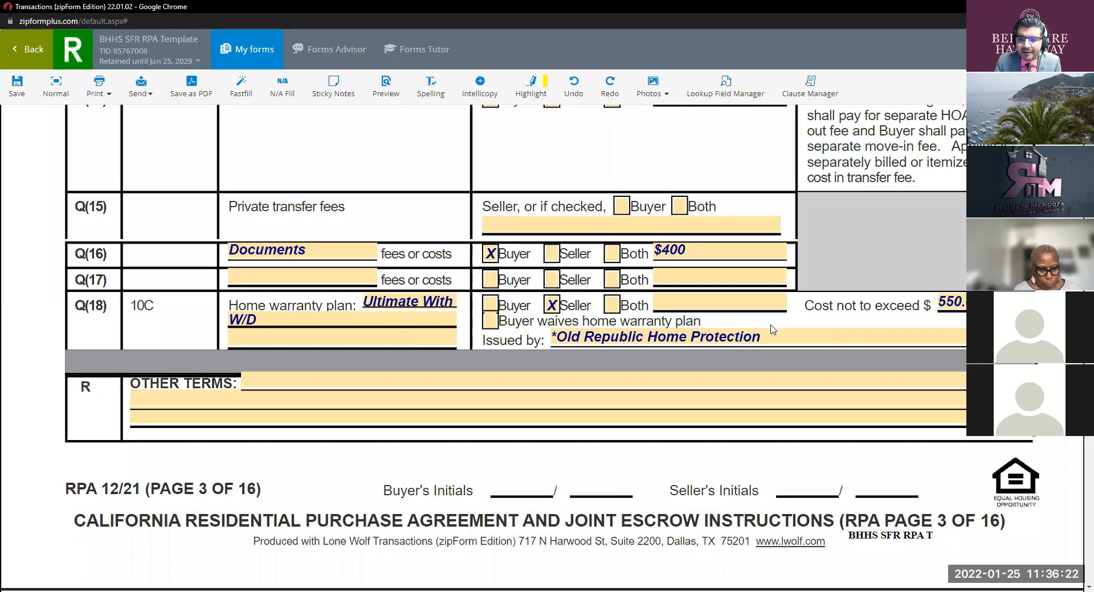
{"action": "key", "text": "ctrl"}
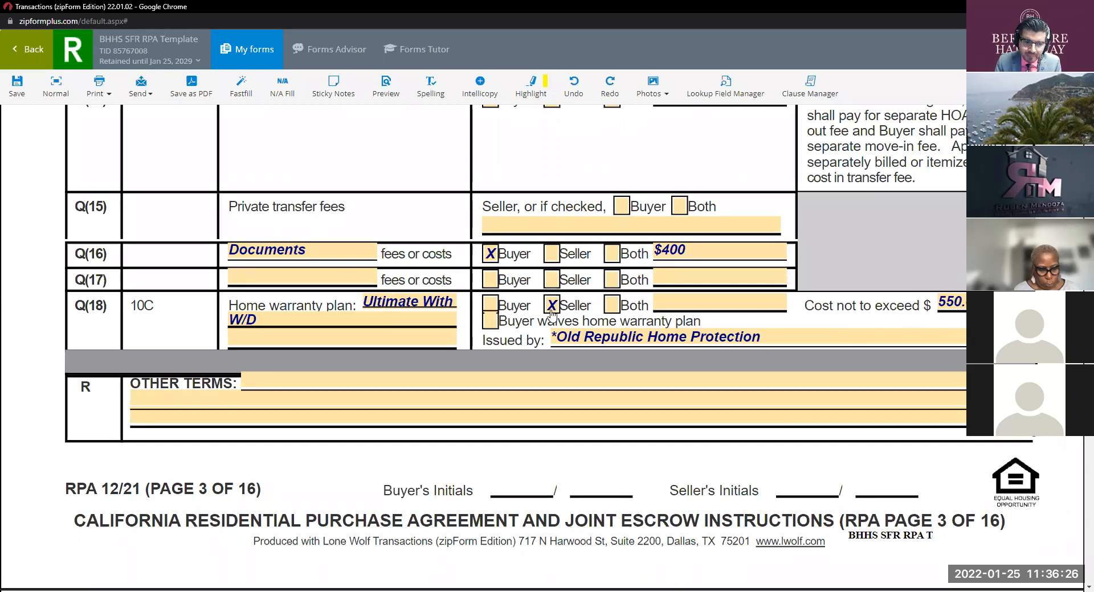
Step: In Other Terms, type 'Seller to pay for Section 1 and Buyer to pay for Section 2 of the Termite Report'
{"action": "left_click", "coordinate": [362, 387]}
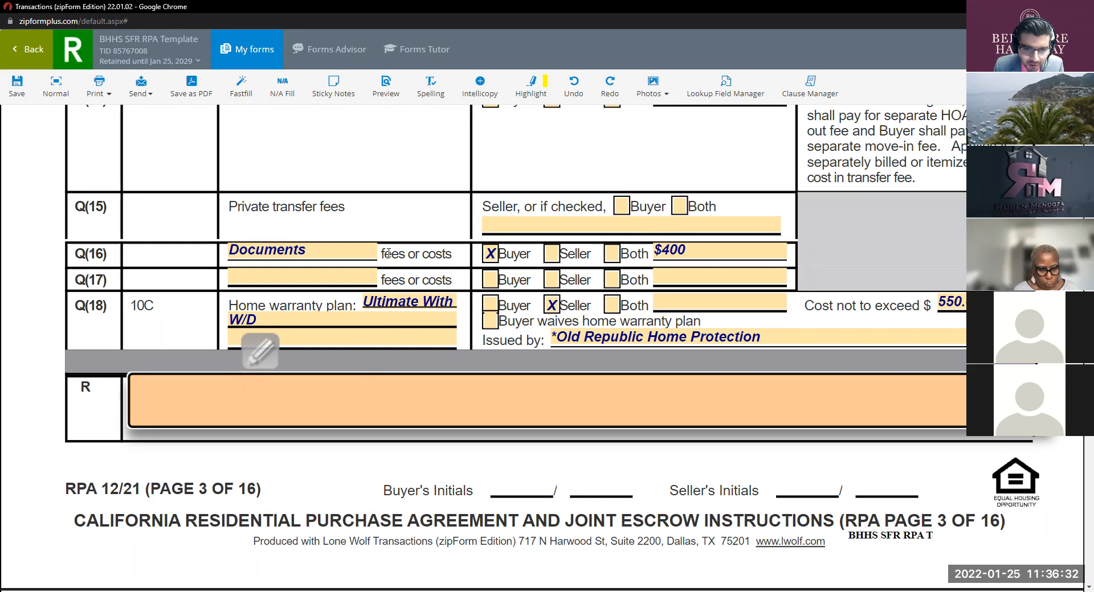
{"action": "scroll", "coordinate": [388, 253], "scroll_direction": "up", "scroll_amount": 5}
{"action": "scroll", "coordinate": [388, 255], "scroll_direction": "down", "scroll_amount": 4}
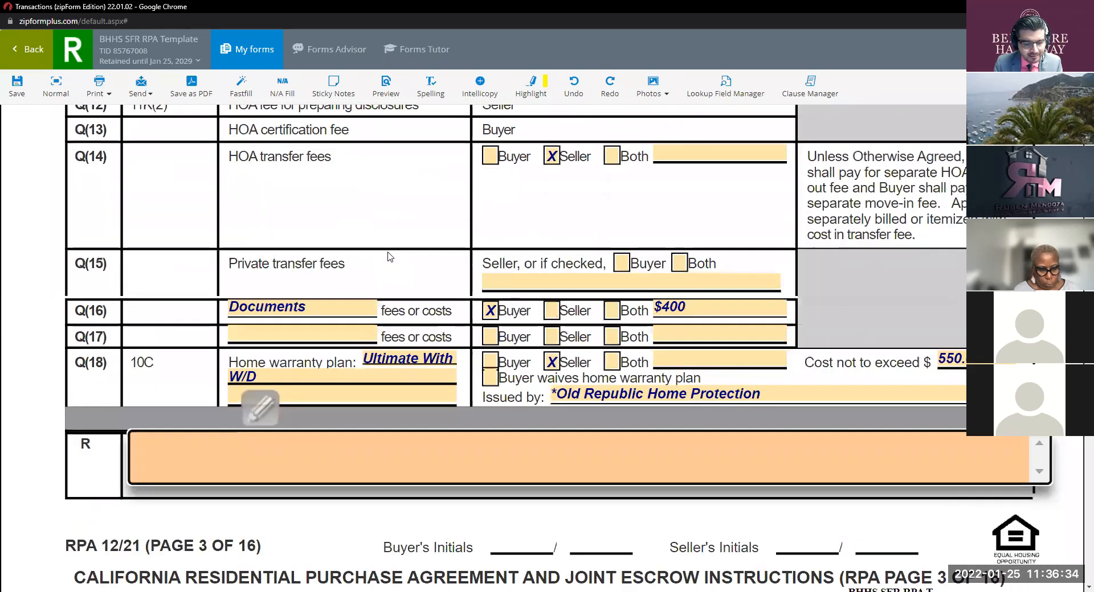
{"action": "type", "text": "Seller to "}
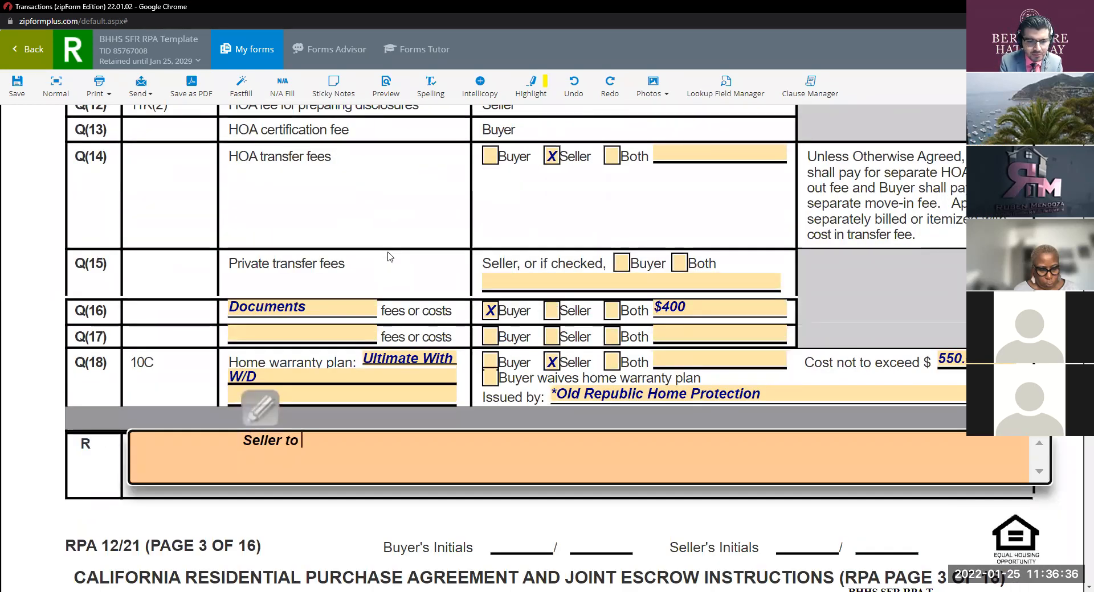
{"action": "type", "text": "pay fo"}
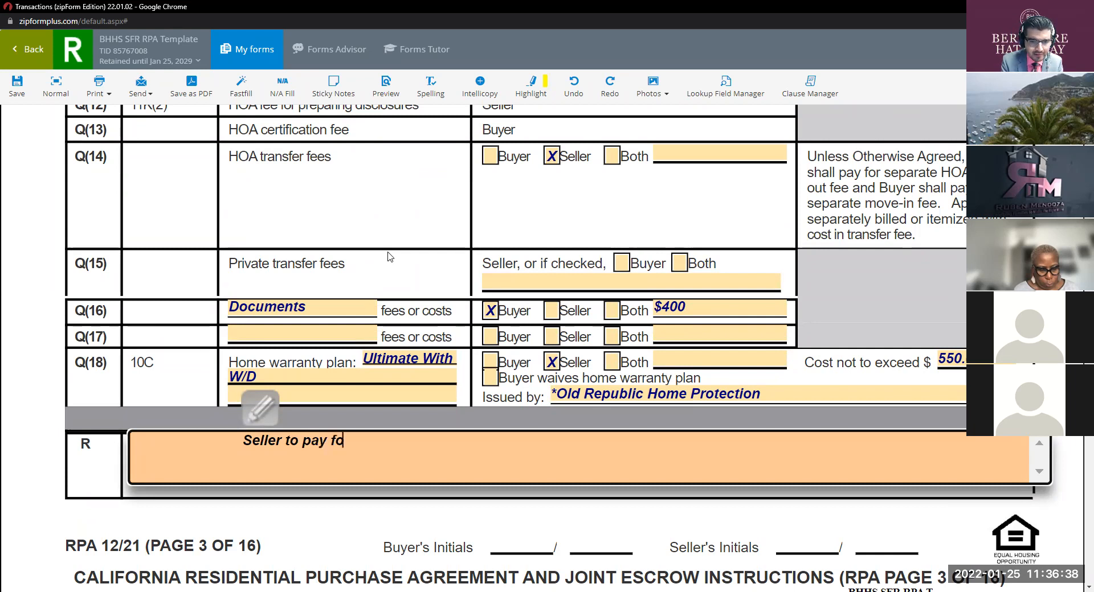
{"action": "type", "text": "r Section "}
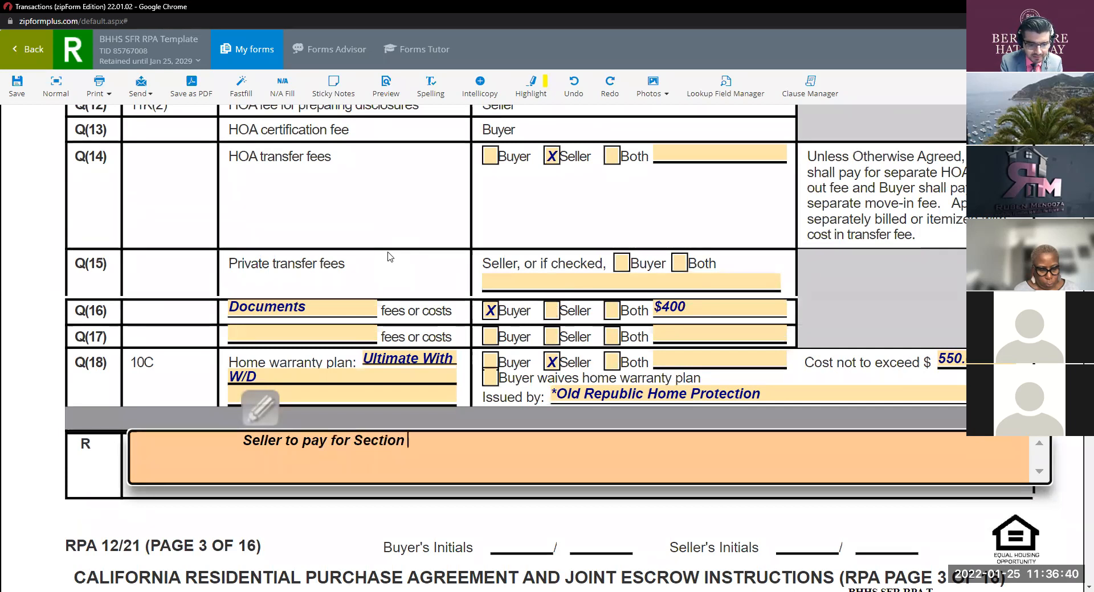
{"action": "type", "text": "1 a"}
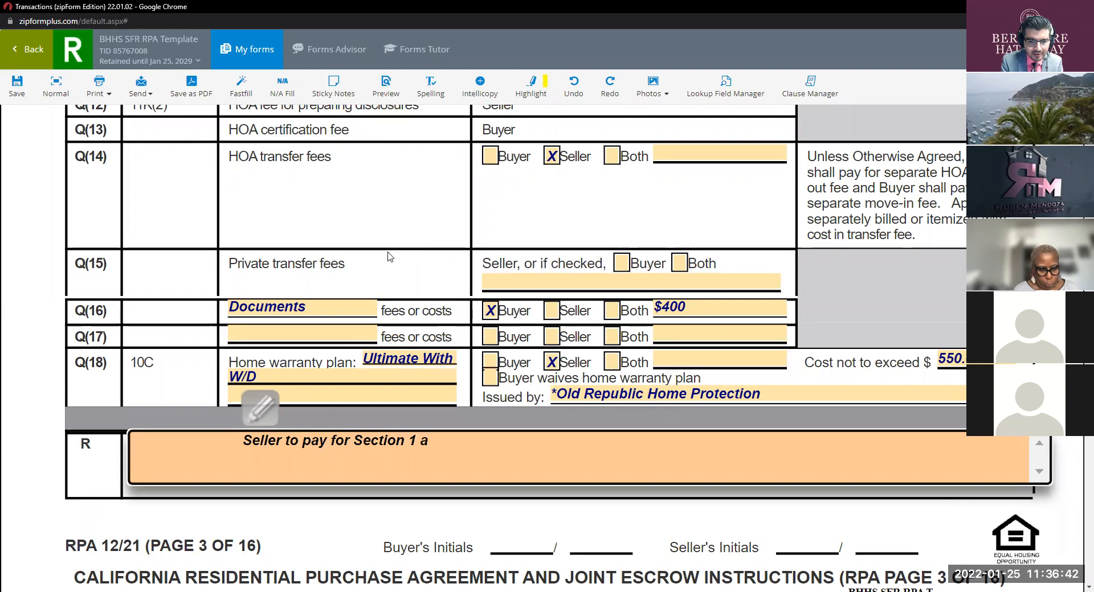
{"action": "type", "text": "nd S"}
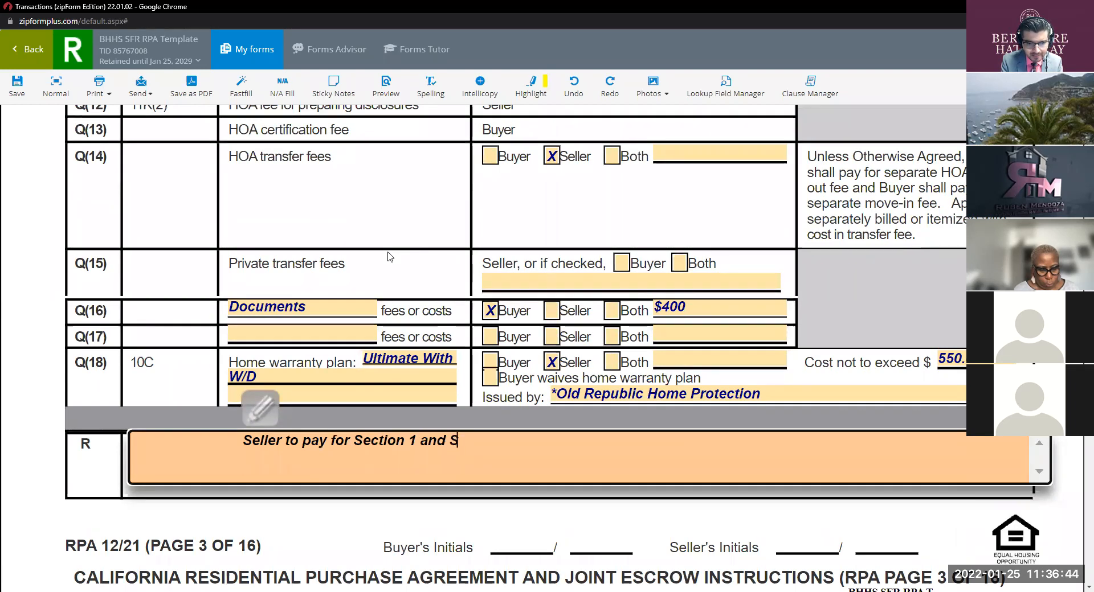
{"action": "type", "text": "bbu"}
{"action": "key", "text": "BackSpace"}
{"action": "type", "text": "buy"}
{"action": "key", "text": "BackSpace"}
{"action": "key", "text": "BackSpace"}
{"action": "key", "text": "BackSpace"}
{"action": "key", "text": "BackSpace"}
{"action": "type", "text": "Buyer to pay "}
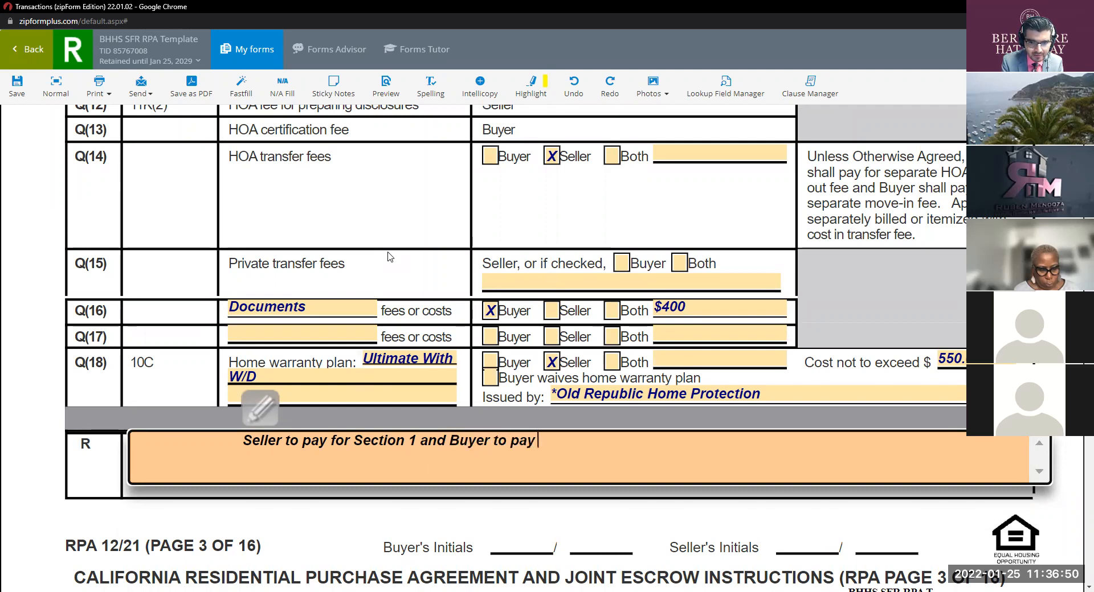
{"action": "type", "text": "for sec"}
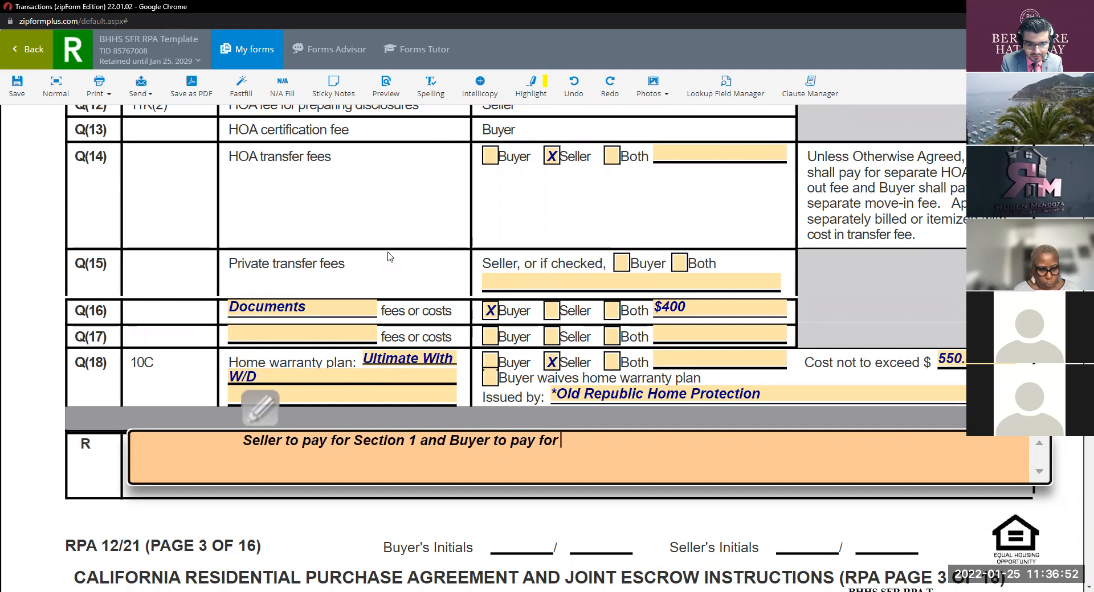
{"action": "key", "text": "BackSpace"}
{"action": "key", "text": "BackSpace"}
{"action": "key", "text": "BackSpace"}
{"action": "type", "text": "Sec"}
{"action": "key", "text": "BackSpace"}
{"action": "type", "text": "ction 2 "}
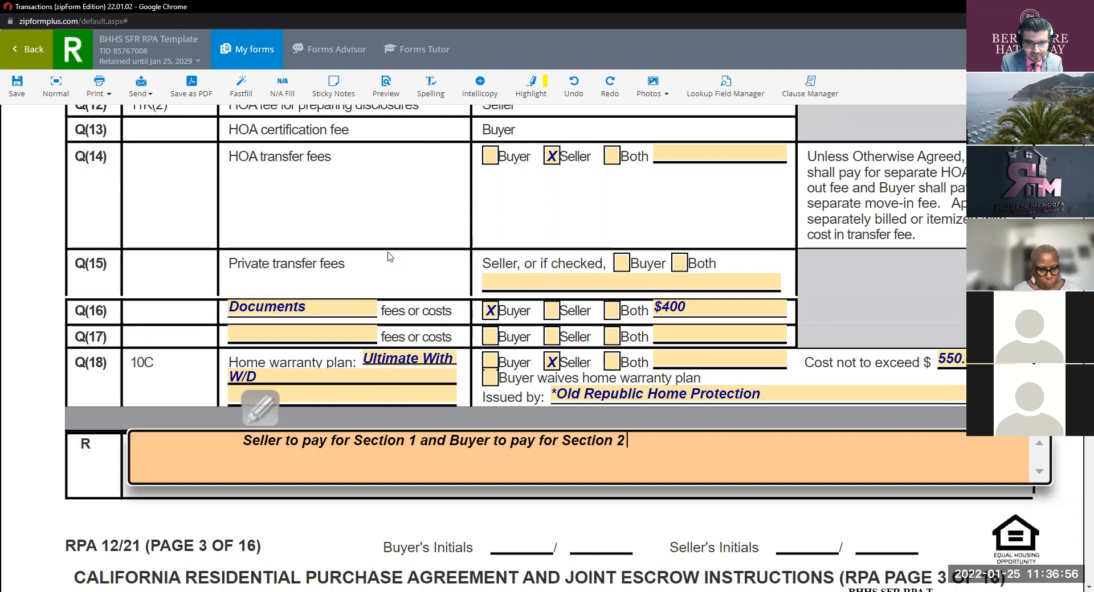
{"action": "type", "text": "of the PEr"}
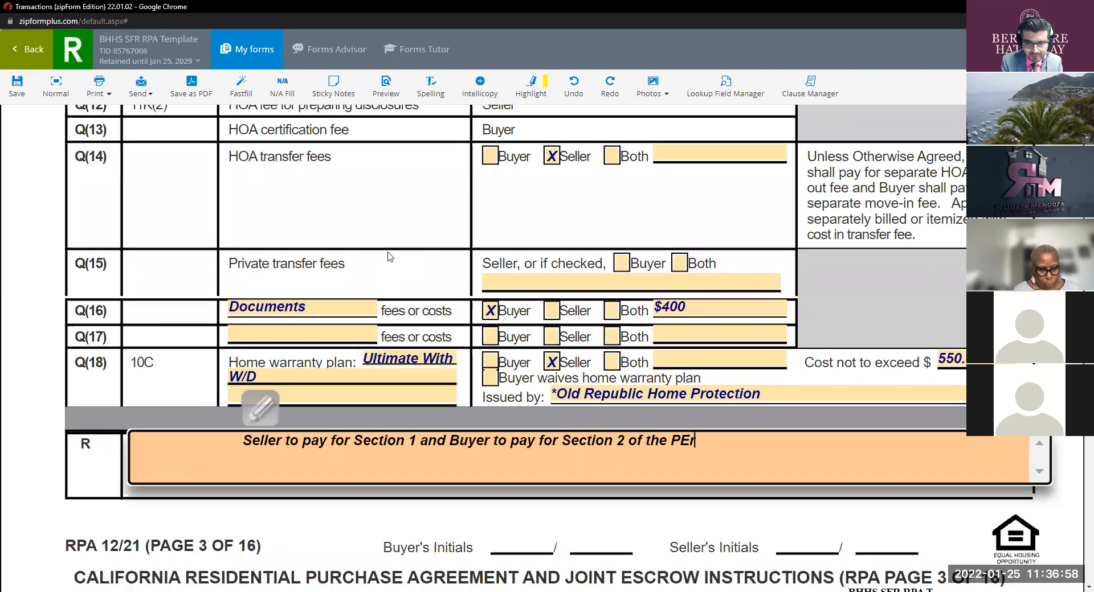
{"action": "key", "text": "BackSpace"}
{"action": "type", "text": "est Co"}
{"action": "key", "text": "BackSpace"}
{"action": "key", "text": "BackSpace"}
{"action": "key", "text": "BackSpace"}
{"action": "key", "text": "BackSpace"}
{"action": "key", "text": "BackSpace"}
{"action": "key", "text": "BackSpace"}
{"action": "key", "text": "BackSpace"}
{"action": "type", "text": "Term"}
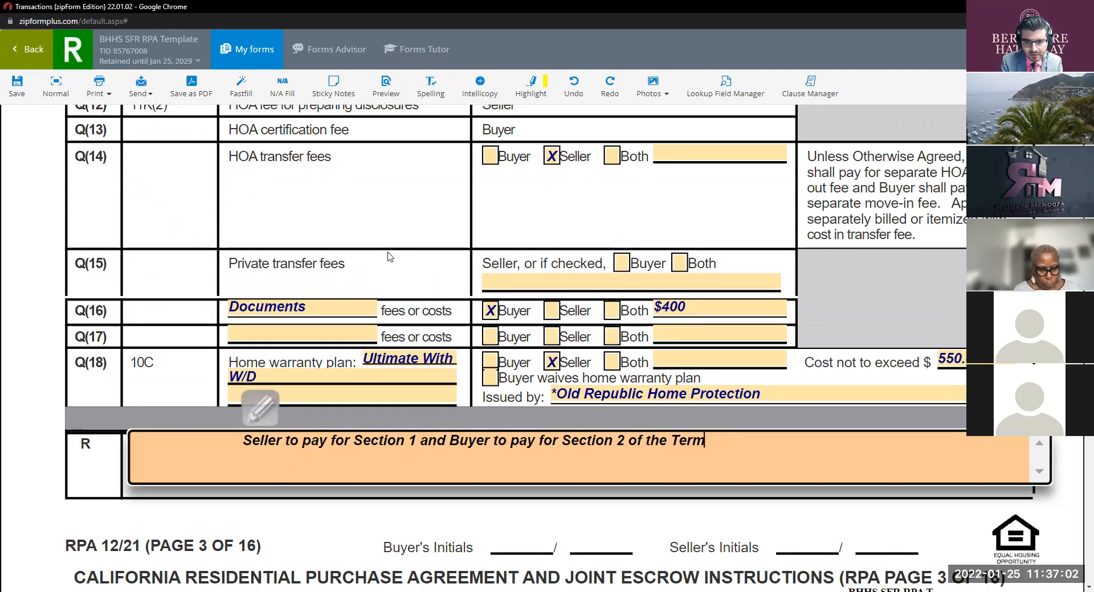
{"action": "type", "text": "ite Report"}
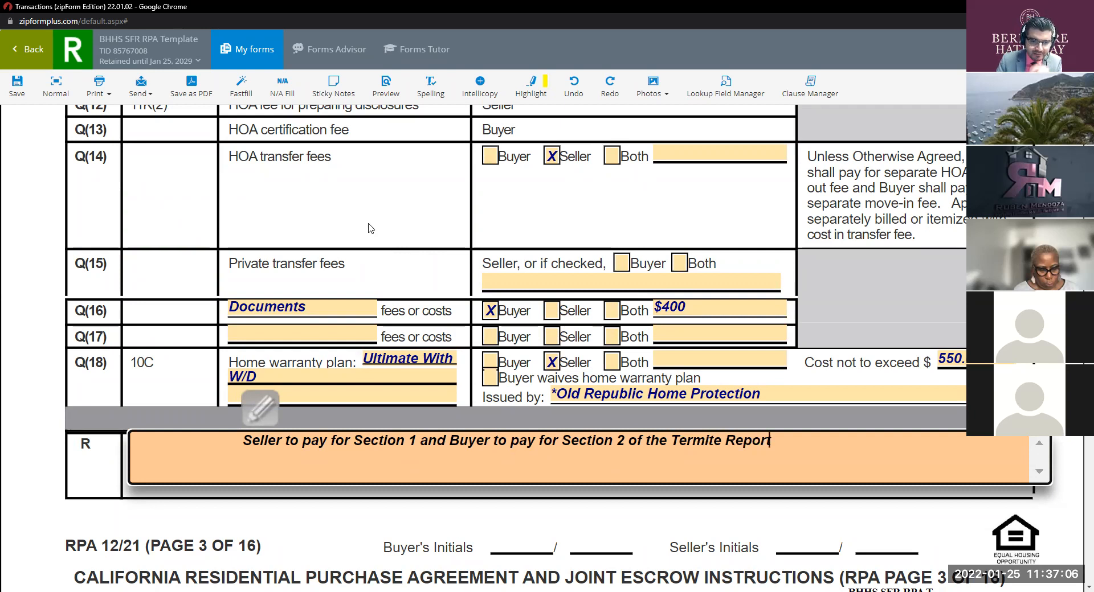
Step: Number the termite clause with '1.' at its start and close the text editor
{"action": "left_click", "coordinate": [243, 434]}
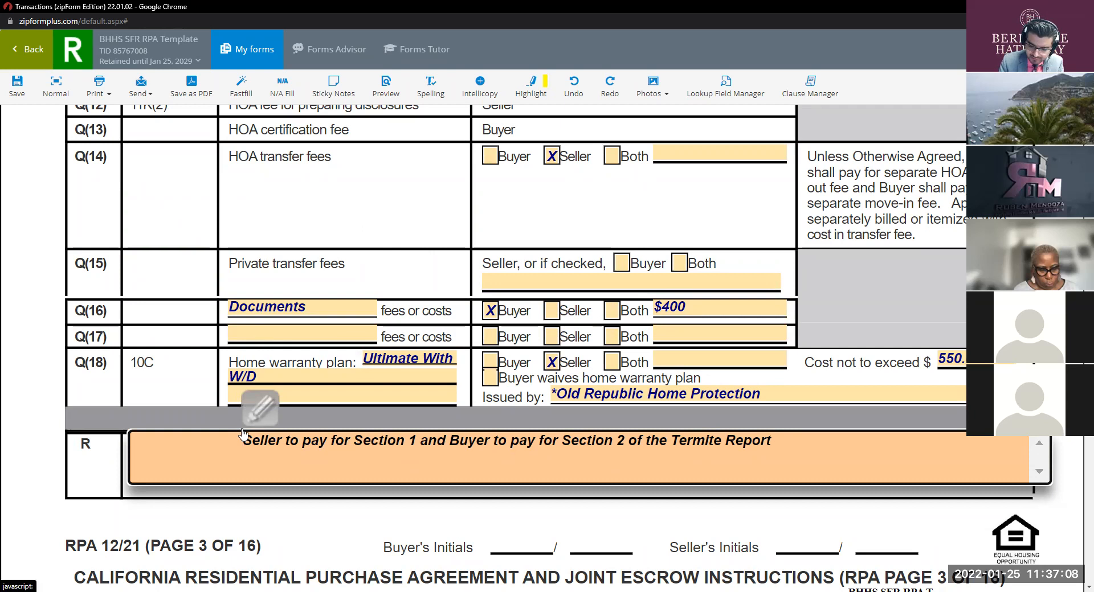
{"action": "type", "text": "1."}
{"action": "left_click", "coordinate": [357, 518]}
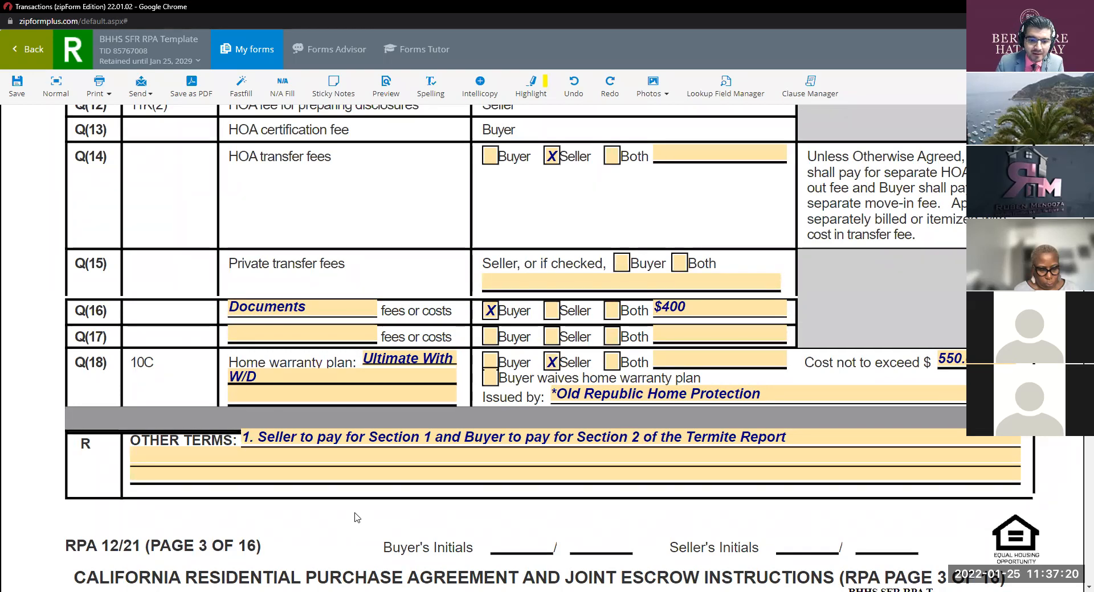
Step: Scroll back up to review the filled Allocation of Costs rows
{"action": "scroll", "coordinate": [428, 424], "scroll_direction": "up", "scroll_amount": 8}
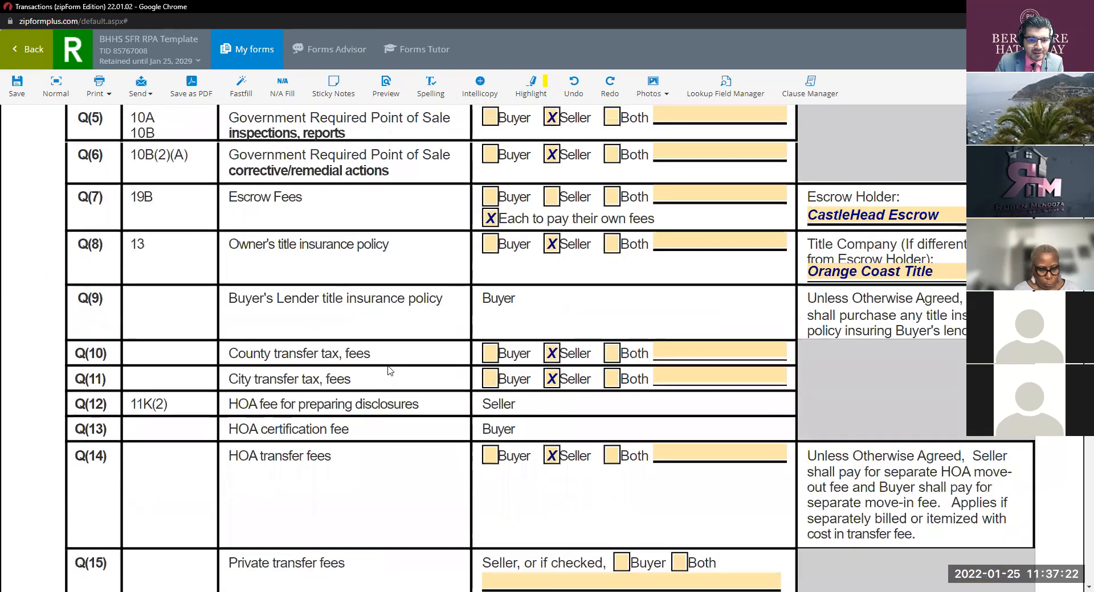
{"action": "scroll", "coordinate": [387, 371], "scroll_direction": "up", "scroll_amount": 2}
{"action": "scroll", "coordinate": [171, 416], "scroll_direction": "down", "scroll_amount": 1}
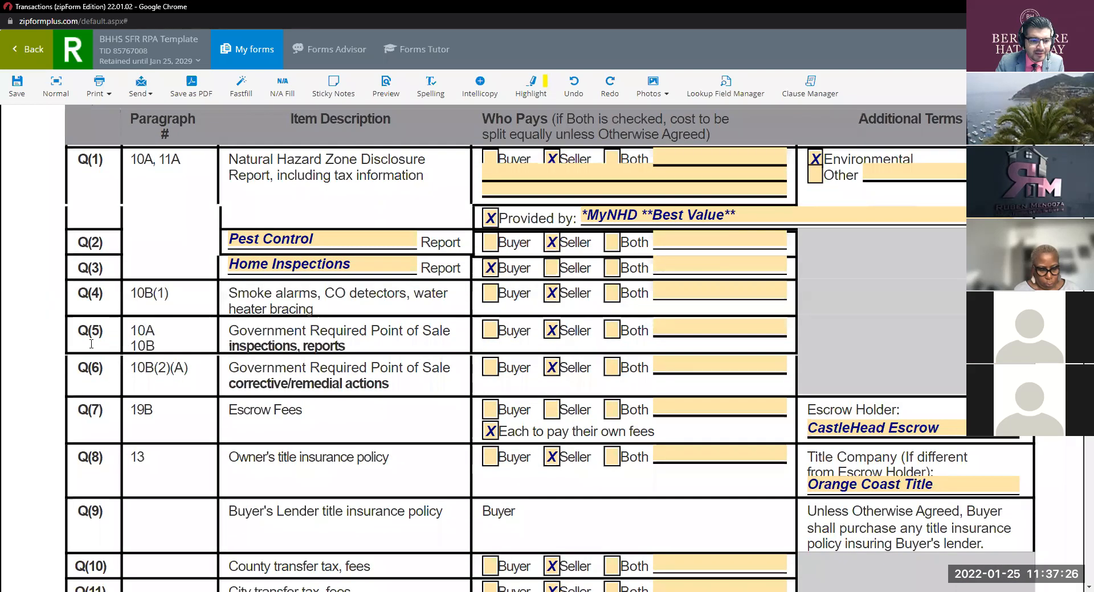
{"action": "left_click", "coordinate": [95, 368]}
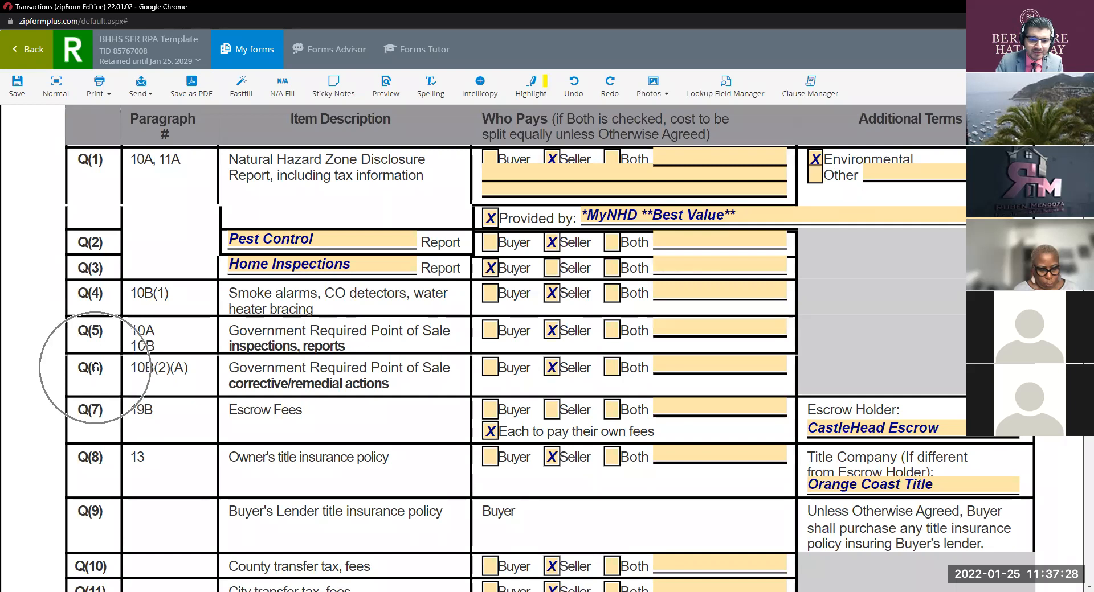
{"action": "left_click", "coordinate": [280, 334]}
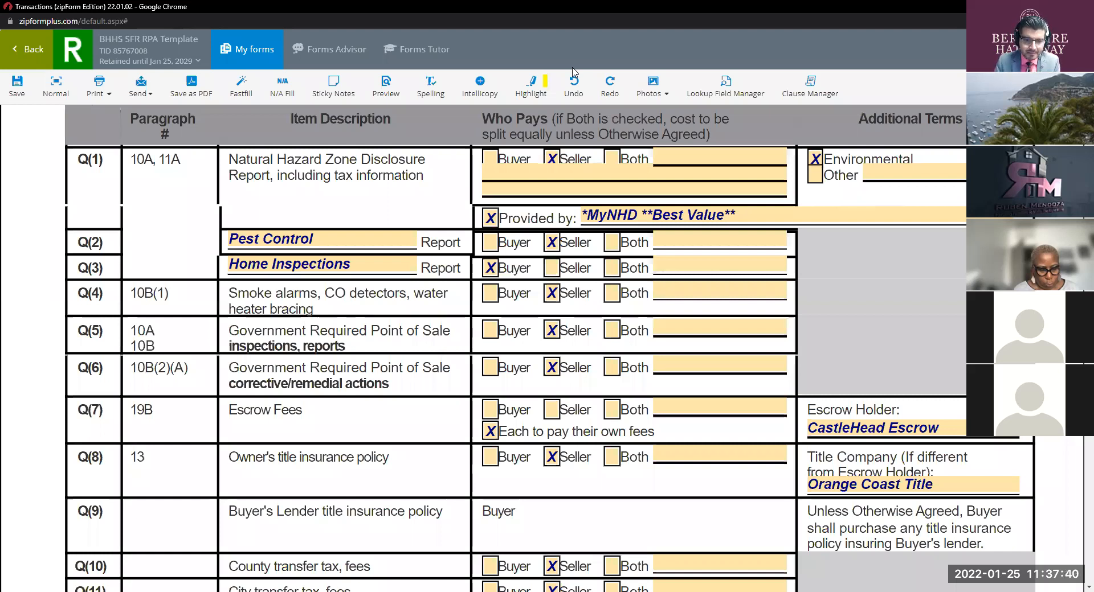
{"action": "key", "text": "ctrl"}
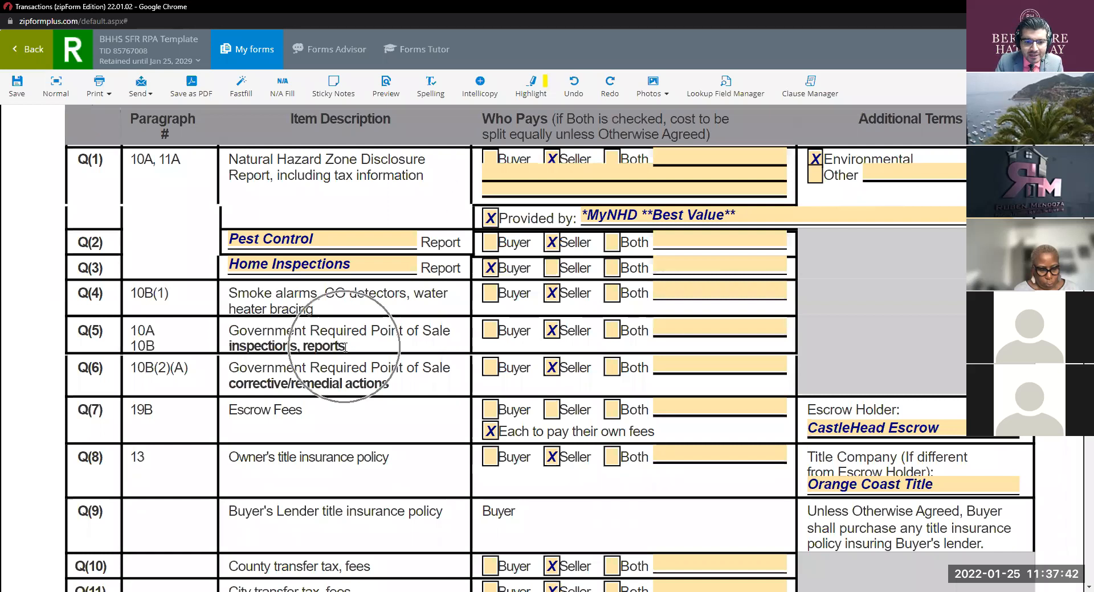
{"action": "key", "text": "ctrl"}
{"action": "key", "text": "ctrl"}
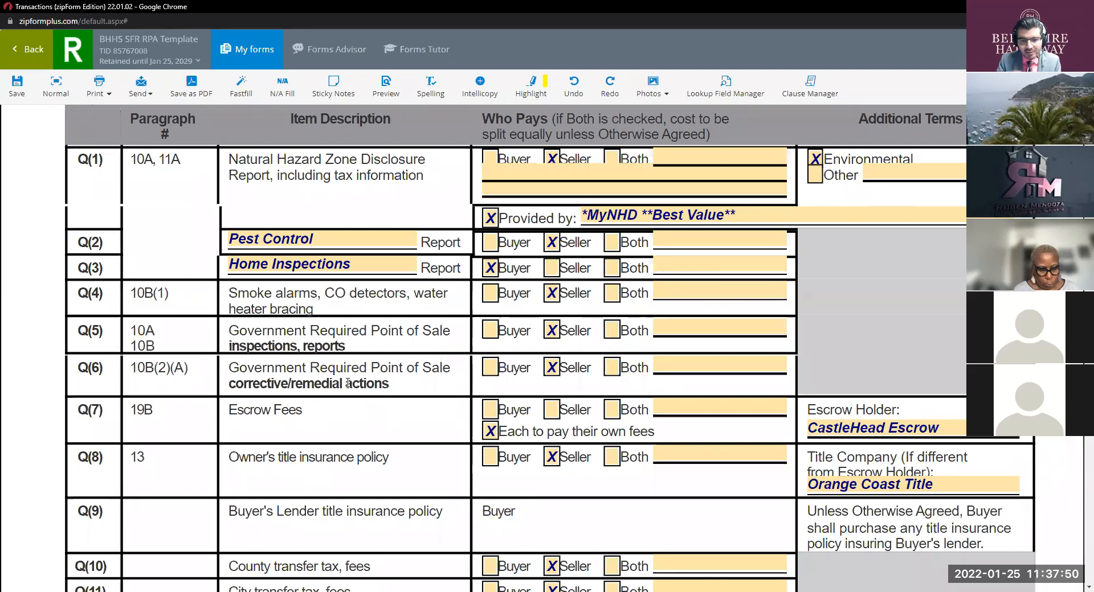
Step: Scroll down past the page 3 footer to section 4, Property Addenda and Advisories
{"action": "scroll", "coordinate": [462, 350], "scroll_direction": "down", "scroll_amount": 6}
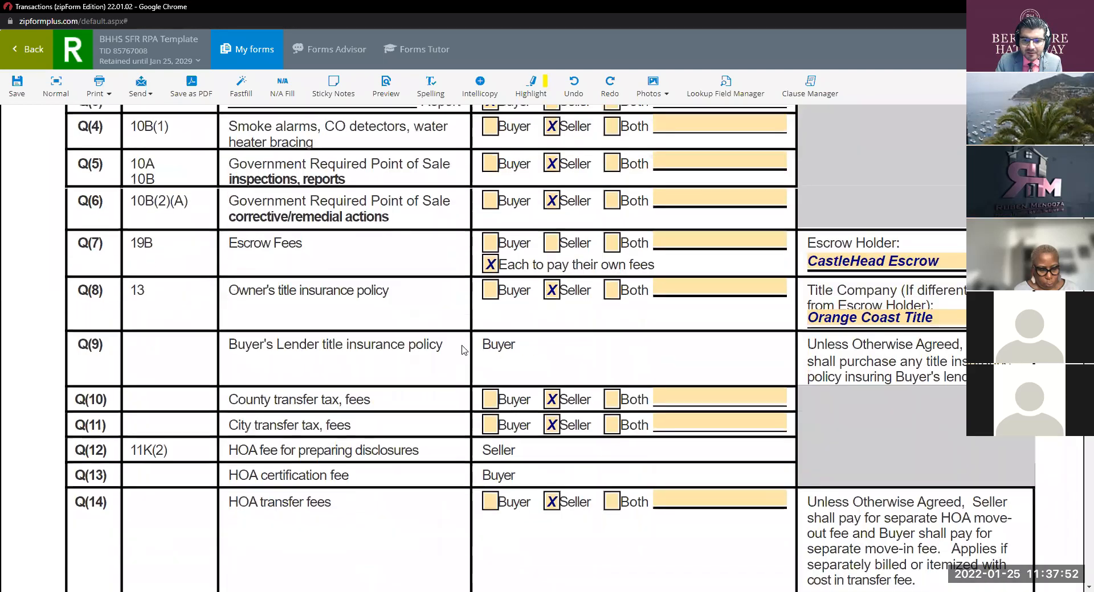
{"action": "scroll", "coordinate": [462, 350], "scroll_direction": "down", "scroll_amount": 5}
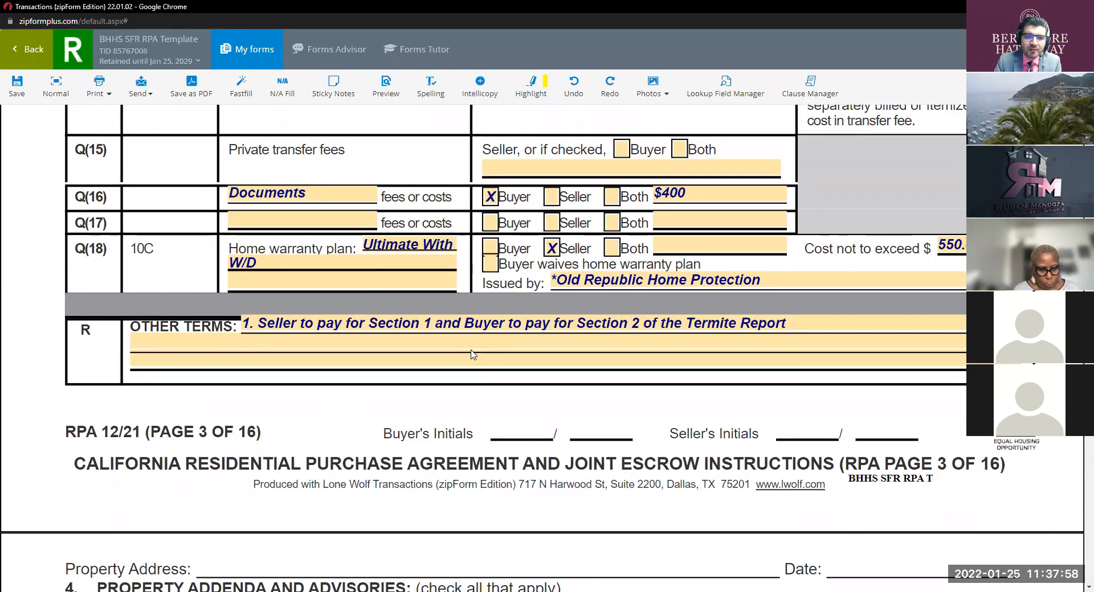
{"action": "scroll", "coordinate": [472, 299], "scroll_direction": "up", "scroll_amount": 4}
{"action": "scroll", "coordinate": [471, 302], "scroll_direction": "up", "scroll_amount": 5}
{"action": "scroll", "coordinate": [468, 302], "scroll_direction": "down", "scroll_amount": 7}
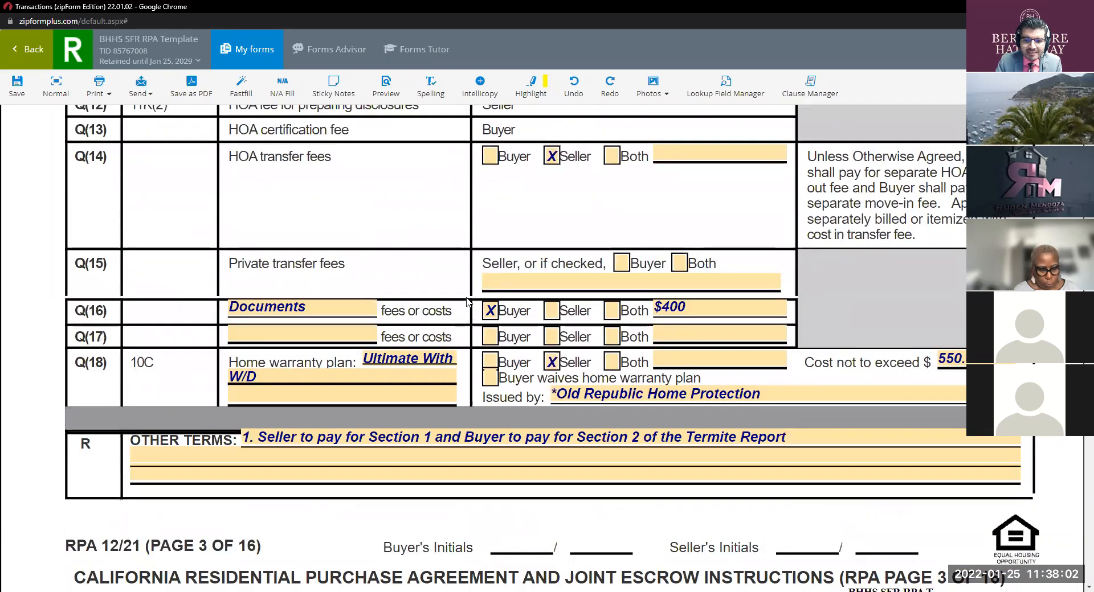
{"action": "scroll", "coordinate": [468, 302], "scroll_direction": "down", "scroll_amount": 8}
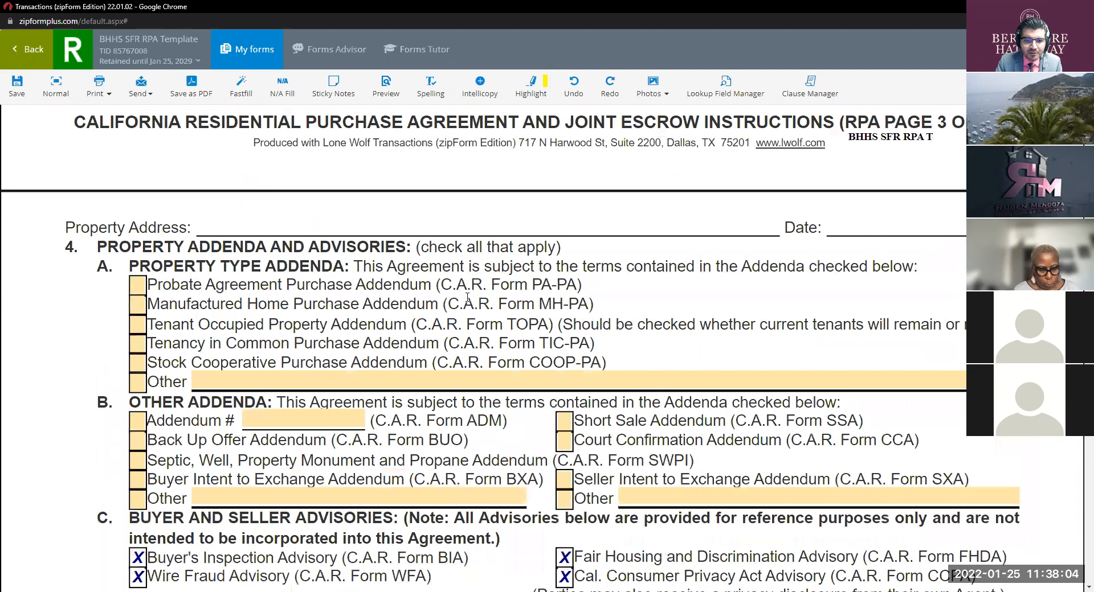
{"action": "scroll", "coordinate": [467, 298], "scroll_direction": "up", "scroll_amount": 6}
{"action": "scroll", "coordinate": [467, 298], "scroll_direction": "down", "scroll_amount": 7}
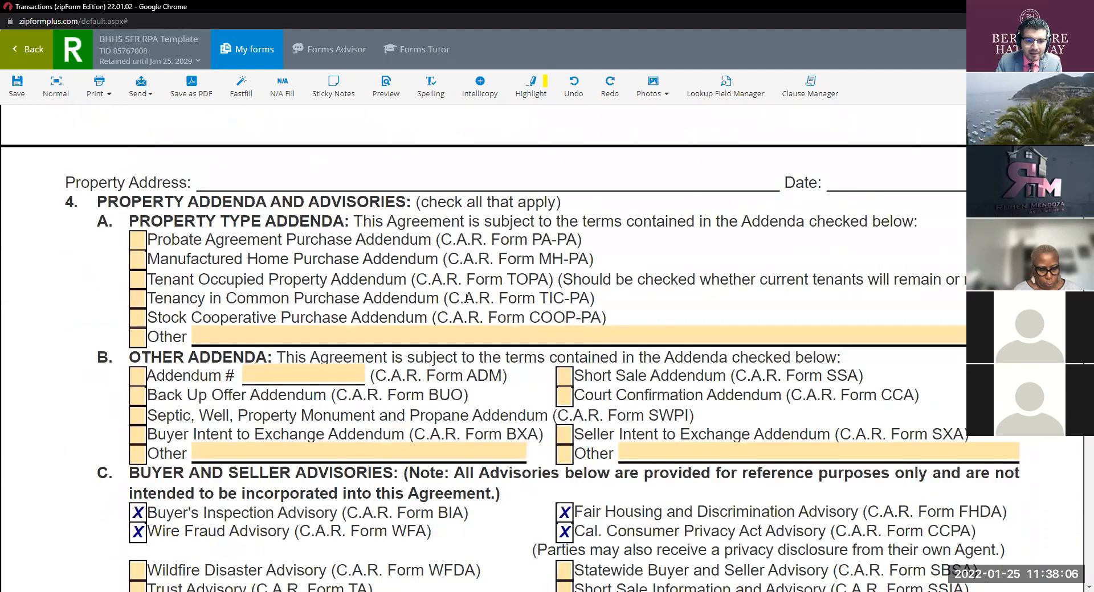
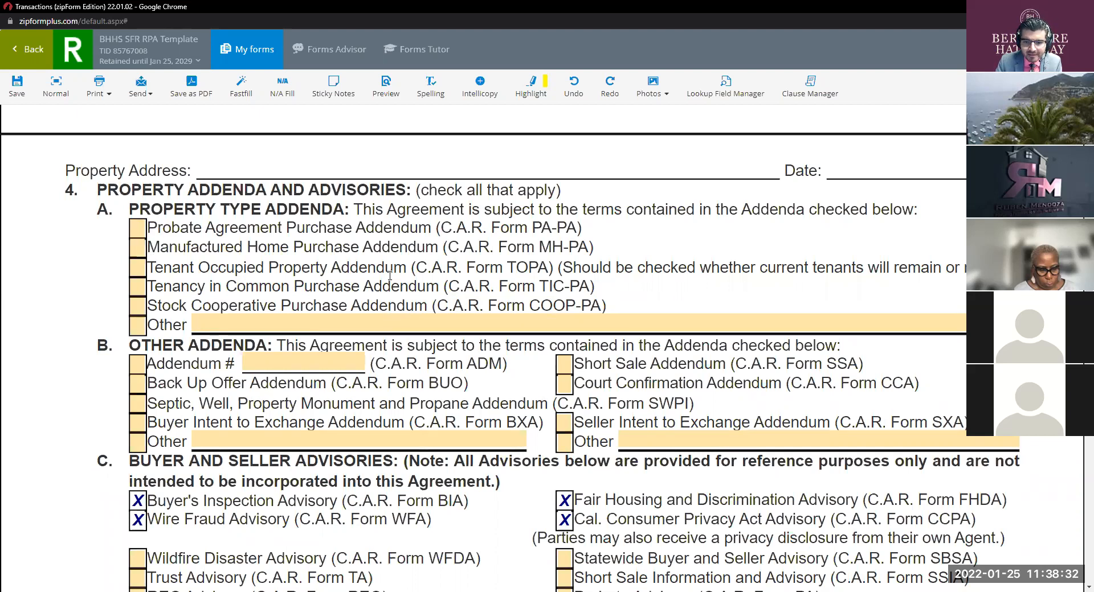
Step: Scroll from section 4 through the contingencies and terms down to paragraph 31, Arbitration of Disputes
{"action": "scroll", "coordinate": [389, 276], "scroll_direction": "down", "scroll_amount": 2}
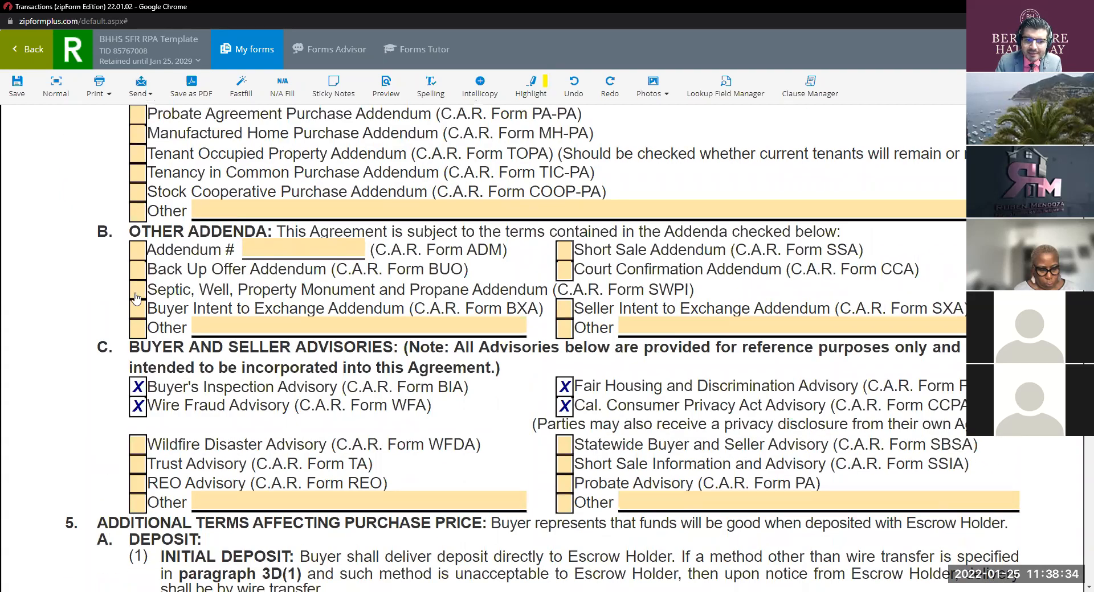
{"action": "scroll", "coordinate": [451, 337], "scroll_direction": "down", "scroll_amount": 2}
{"action": "scroll", "coordinate": [450, 330], "scroll_direction": "down", "scroll_amount": 8}
{"action": "scroll", "coordinate": [451, 331], "scroll_direction": "down", "scroll_amount": 7}
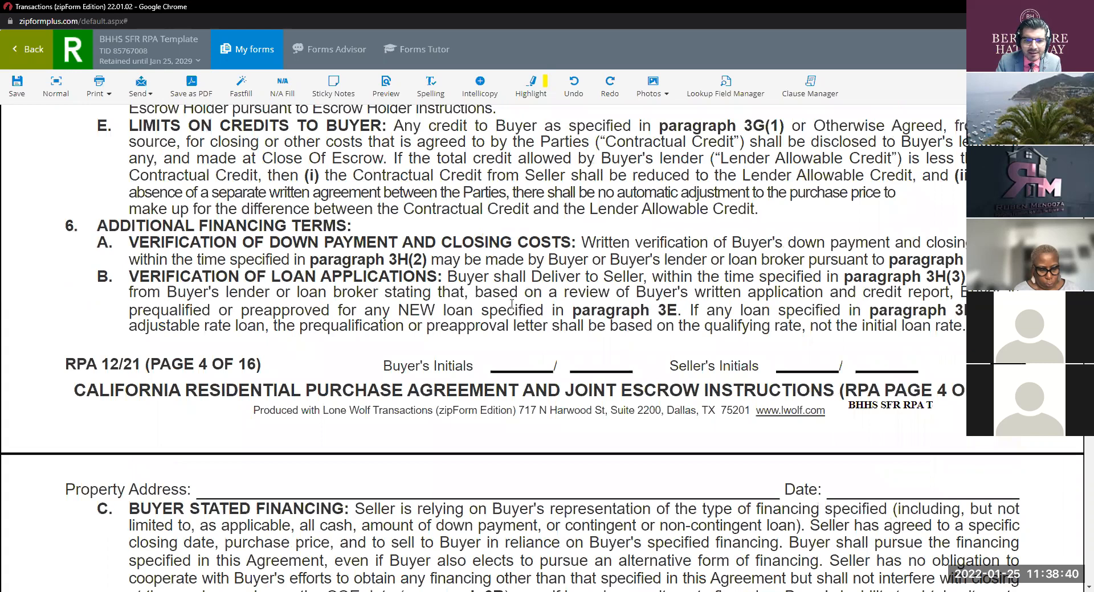
{"action": "scroll", "coordinate": [511, 304], "scroll_direction": "down", "scroll_amount": 3}
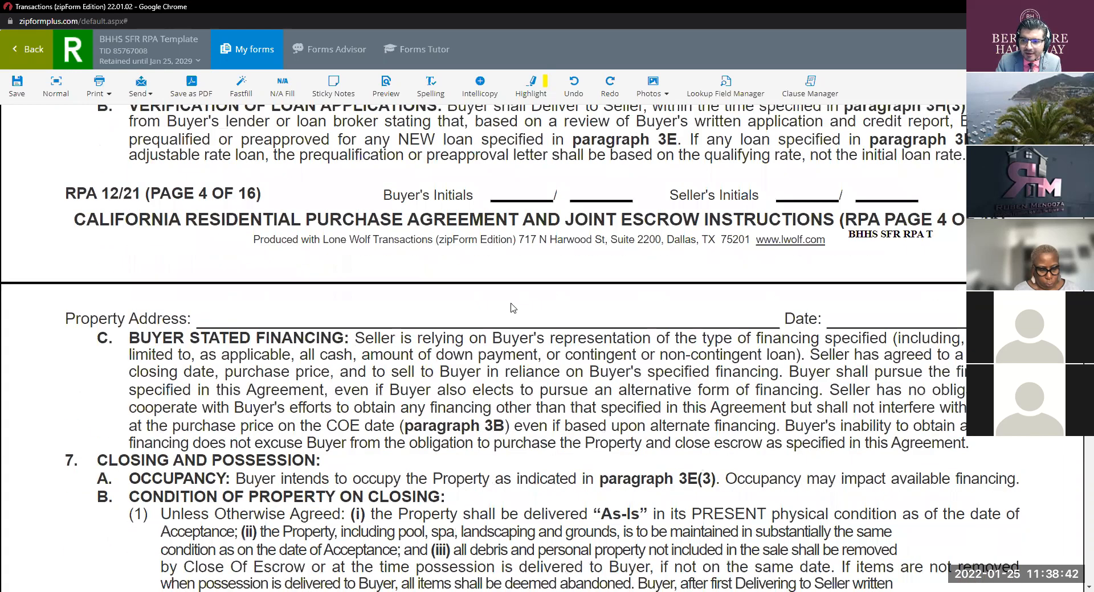
{"action": "scroll", "coordinate": [512, 305], "scroll_direction": "down", "scroll_amount": 5}
{"action": "scroll", "coordinate": [511, 308], "scroll_direction": "down", "scroll_amount": 9}
{"action": "scroll", "coordinate": [512, 308], "scroll_direction": "down", "scroll_amount": 20}
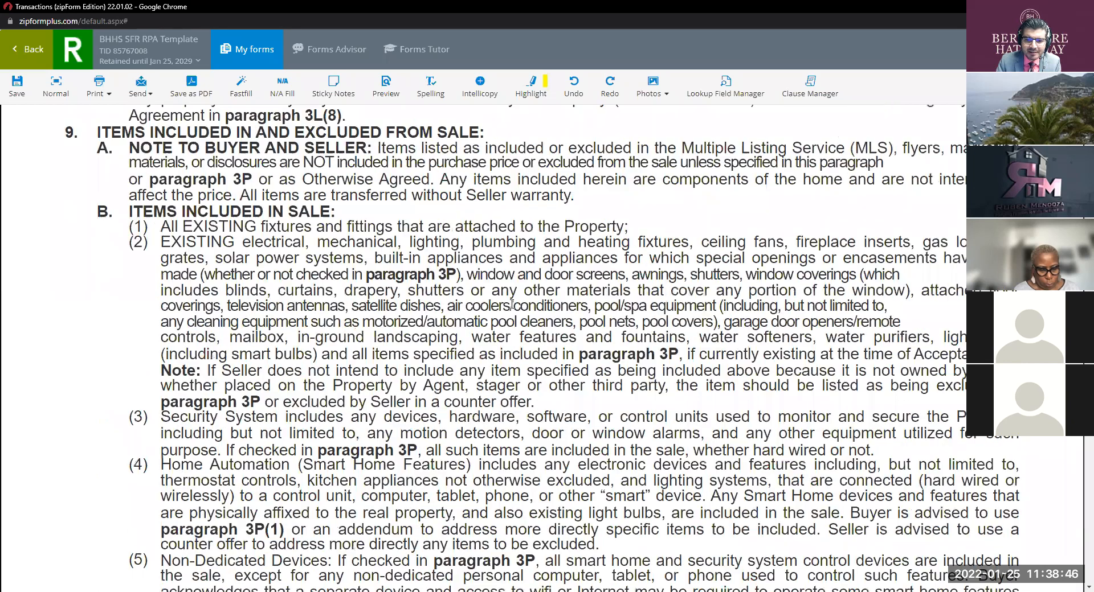
{"action": "scroll", "coordinate": [511, 305], "scroll_direction": "down", "scroll_amount": 20}
{"action": "scroll", "coordinate": [512, 305], "scroll_direction": "down", "scroll_amount": 8}
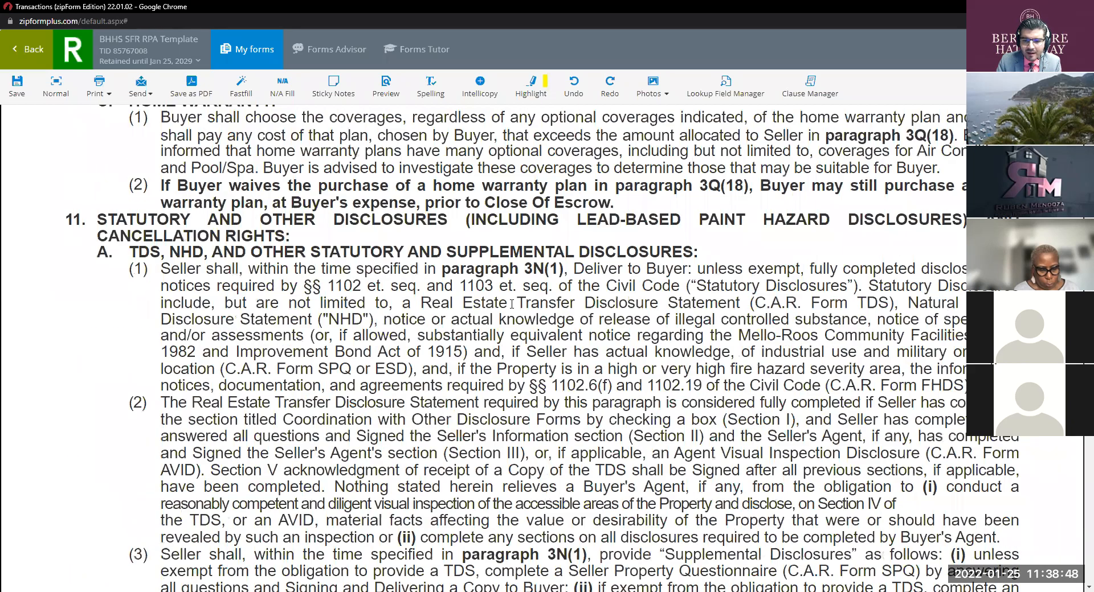
{"action": "scroll", "coordinate": [512, 304], "scroll_direction": "down", "scroll_amount": 15}
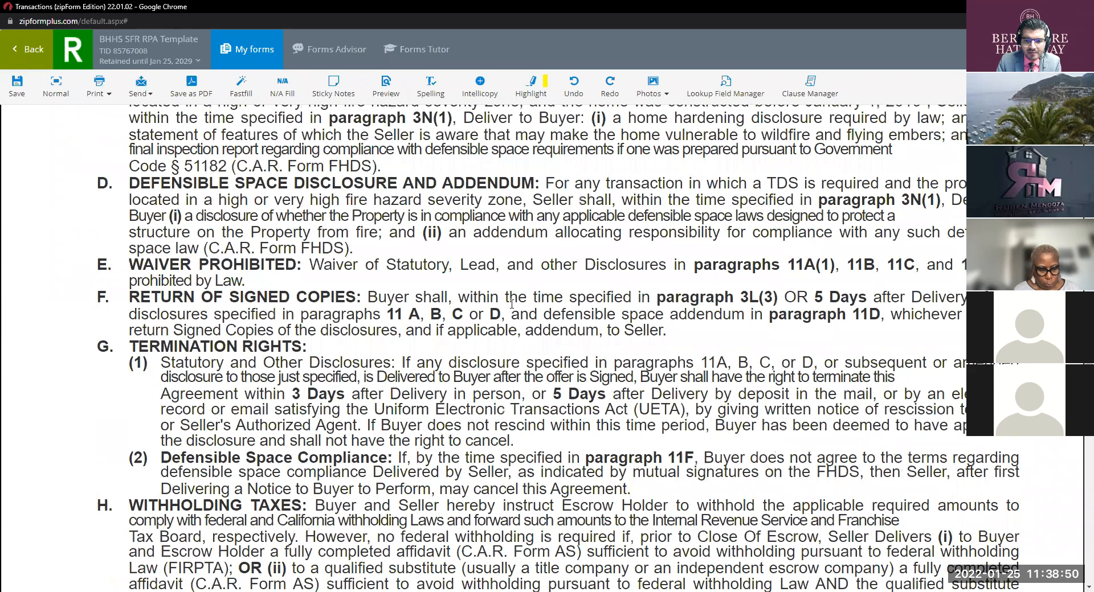
{"action": "scroll", "coordinate": [511, 304], "scroll_direction": "down", "scroll_amount": 12}
{"action": "scroll", "coordinate": [511, 304], "scroll_direction": "down", "scroll_amount": 20}
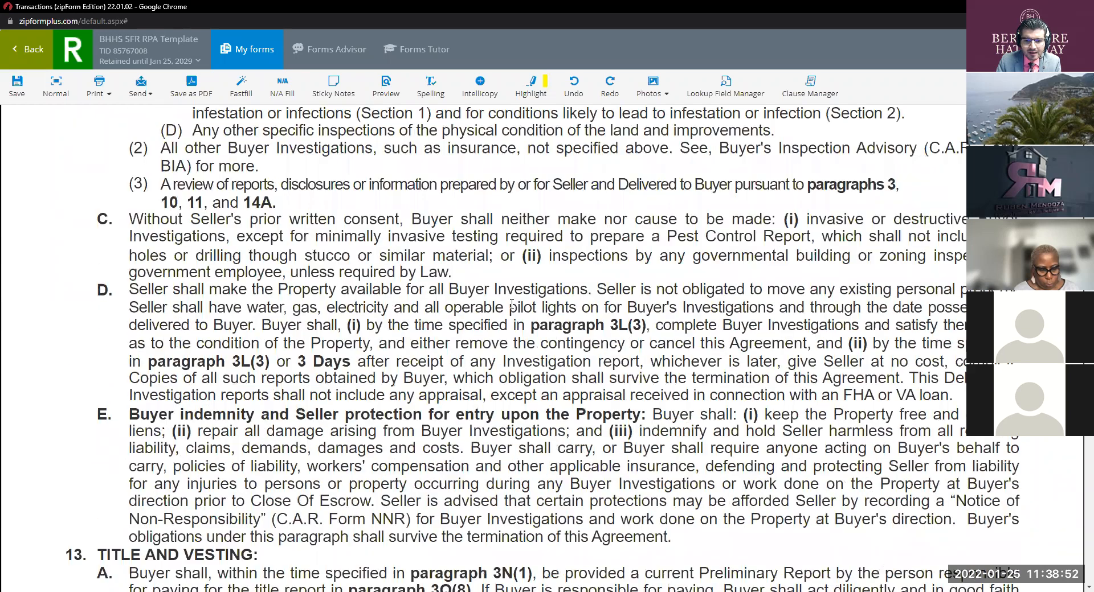
{"action": "scroll", "coordinate": [512, 304], "scroll_direction": "down", "scroll_amount": 12}
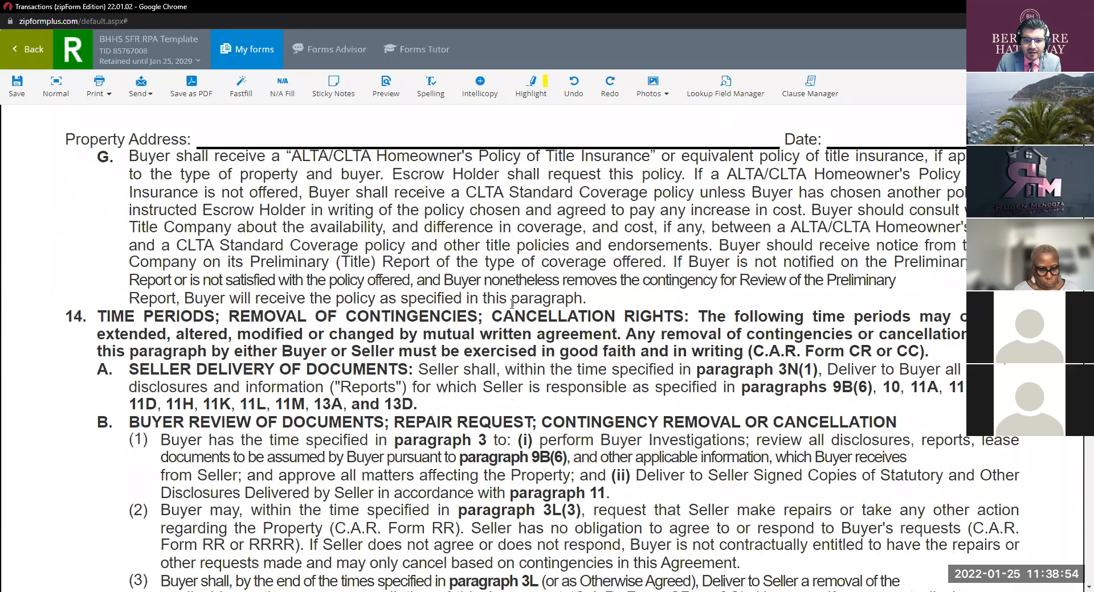
{"action": "scroll", "coordinate": [512, 305], "scroll_direction": "down", "scroll_amount": 20}
{"action": "scroll", "coordinate": [512, 304], "scroll_direction": "down", "scroll_amount": 20}
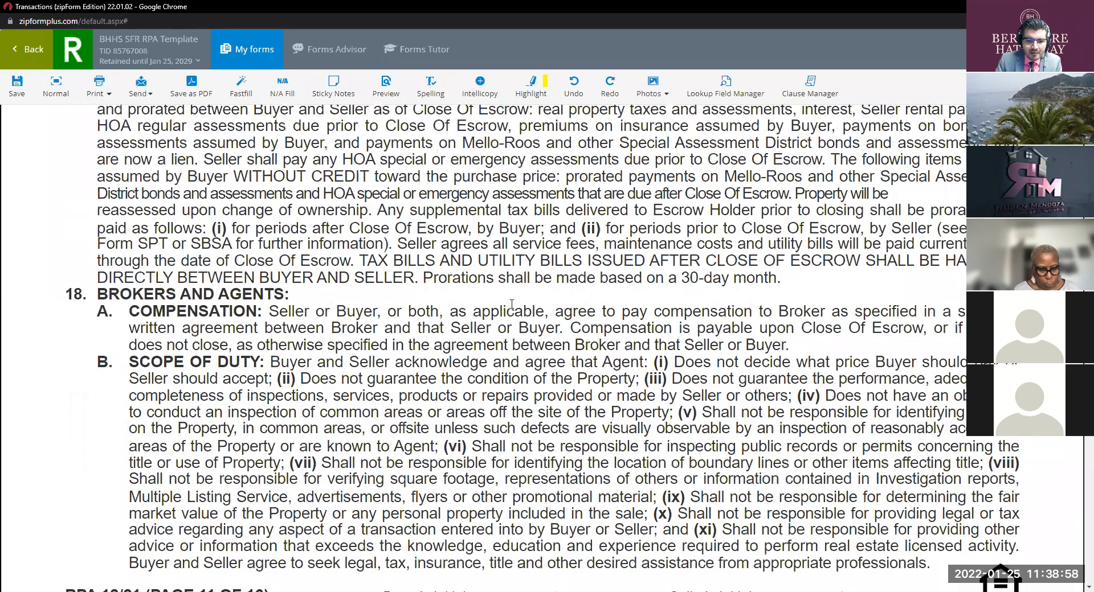
{"action": "scroll", "coordinate": [512, 304], "scroll_direction": "down", "scroll_amount": 10}
{"action": "scroll", "coordinate": [511, 304], "scroll_direction": "down", "scroll_amount": 5}
{"action": "scroll", "coordinate": [512, 304], "scroll_direction": "down", "scroll_amount": 15}
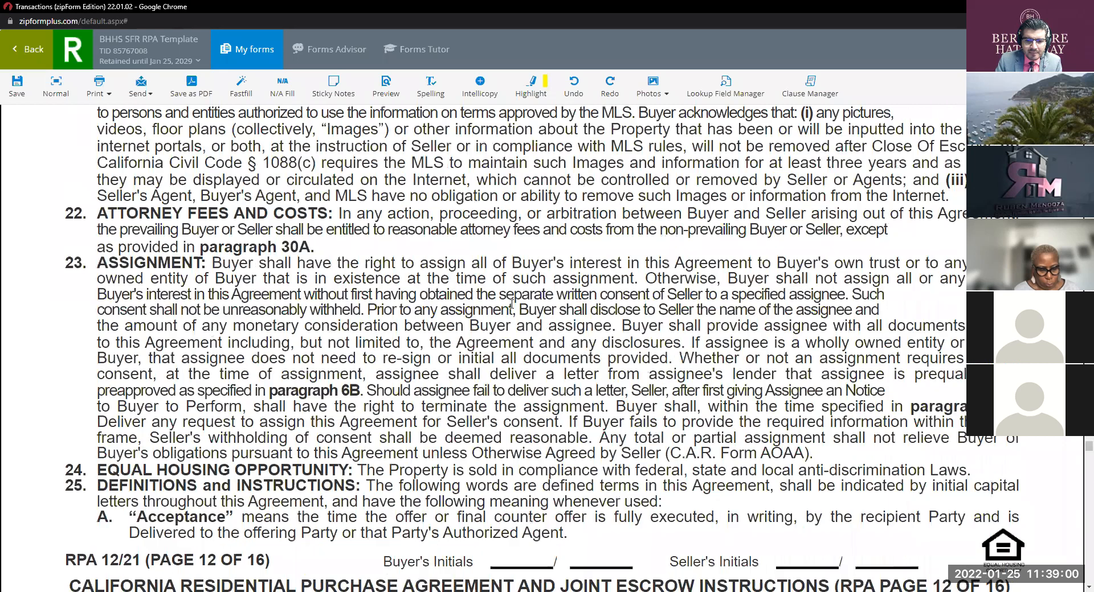
{"action": "scroll", "coordinate": [512, 304], "scroll_direction": "down", "scroll_amount": 8}
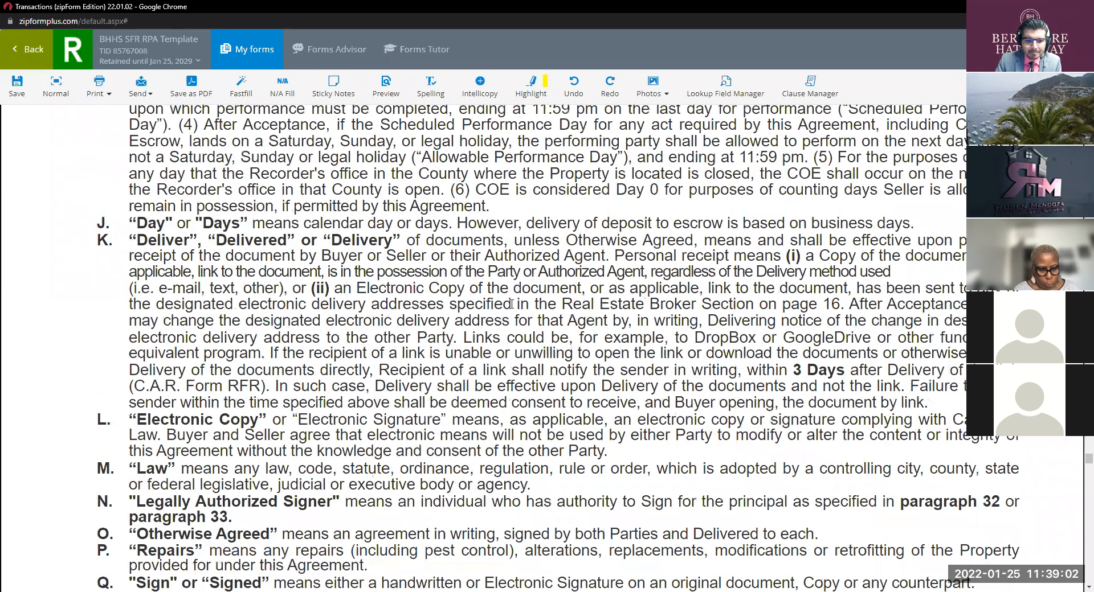
{"action": "scroll", "coordinate": [511, 304], "scroll_direction": "down", "scroll_amount": 15}
{"action": "scroll", "coordinate": [511, 304], "scroll_direction": "down", "scroll_amount": 7}
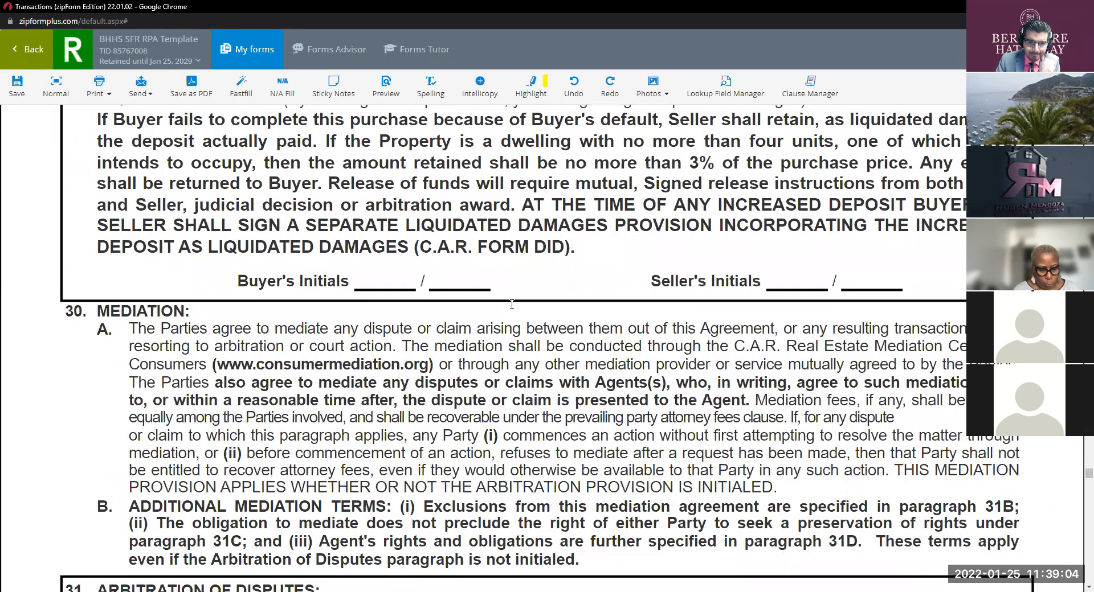
{"action": "scroll", "coordinate": [511, 304], "scroll_direction": "down", "scroll_amount": 4}
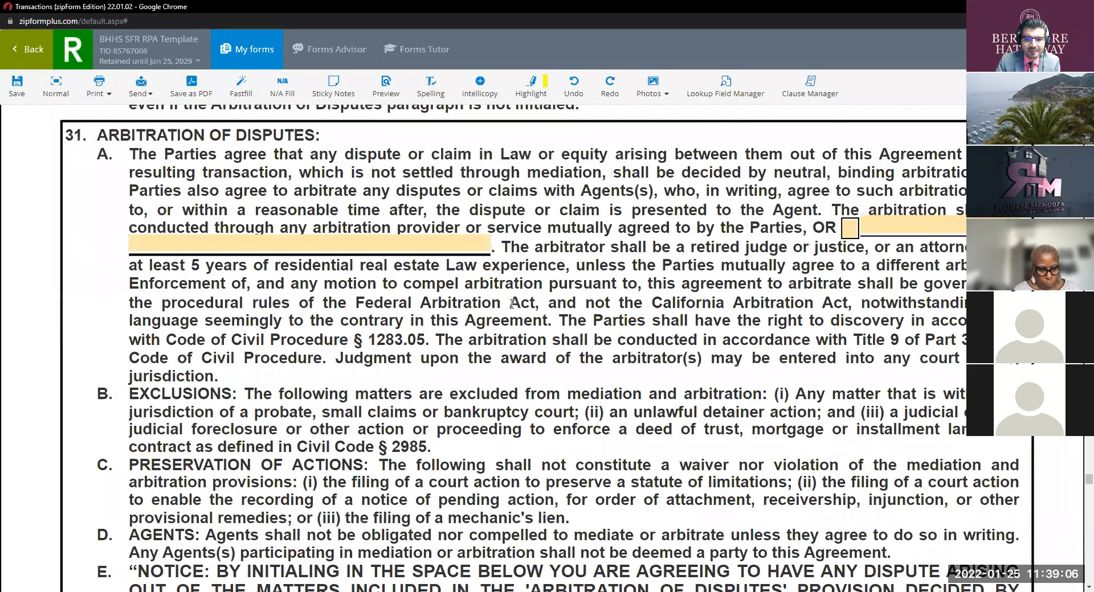
{"action": "scroll", "coordinate": [512, 304], "scroll_direction": "down", "scroll_amount": 14}
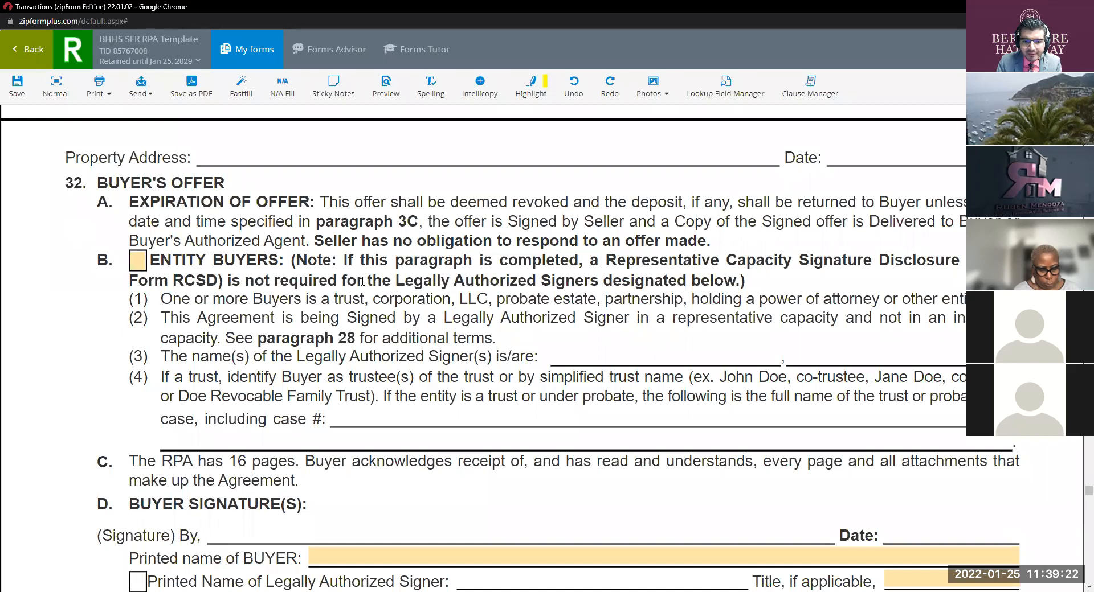
Step: Click beside the ASA checkbox in section 33 Acceptance, then continue to page 16's Real Estate Brokers section
{"action": "scroll", "coordinate": [283, 274], "scroll_direction": "down", "scroll_amount": 3}
{"action": "scroll", "coordinate": [284, 268], "scroll_direction": "down", "scroll_amount": 3}
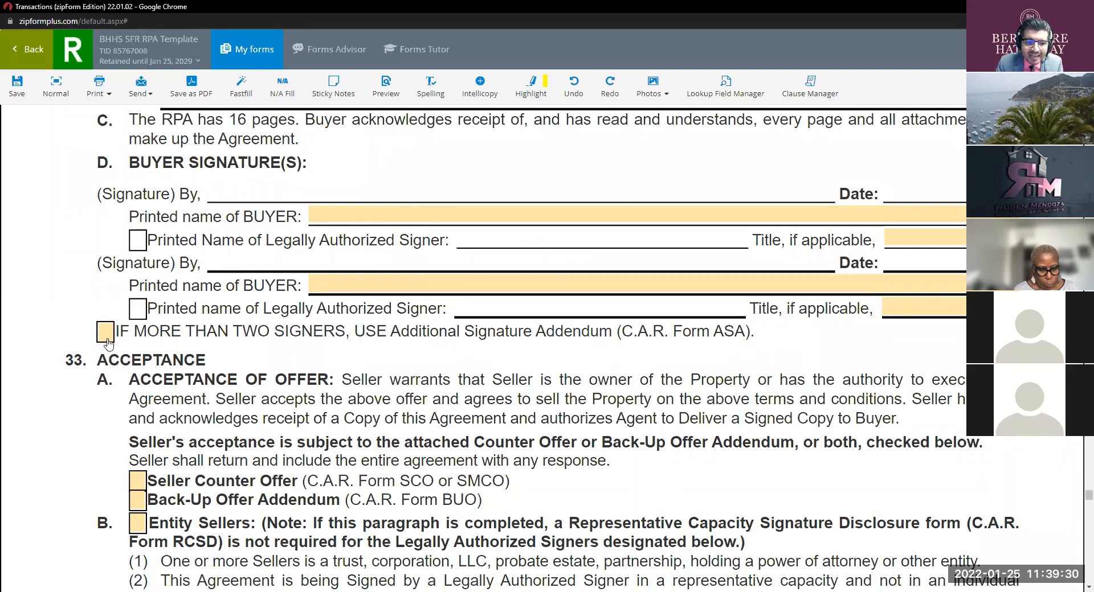
{"action": "left_click", "coordinate": [688, 329]}
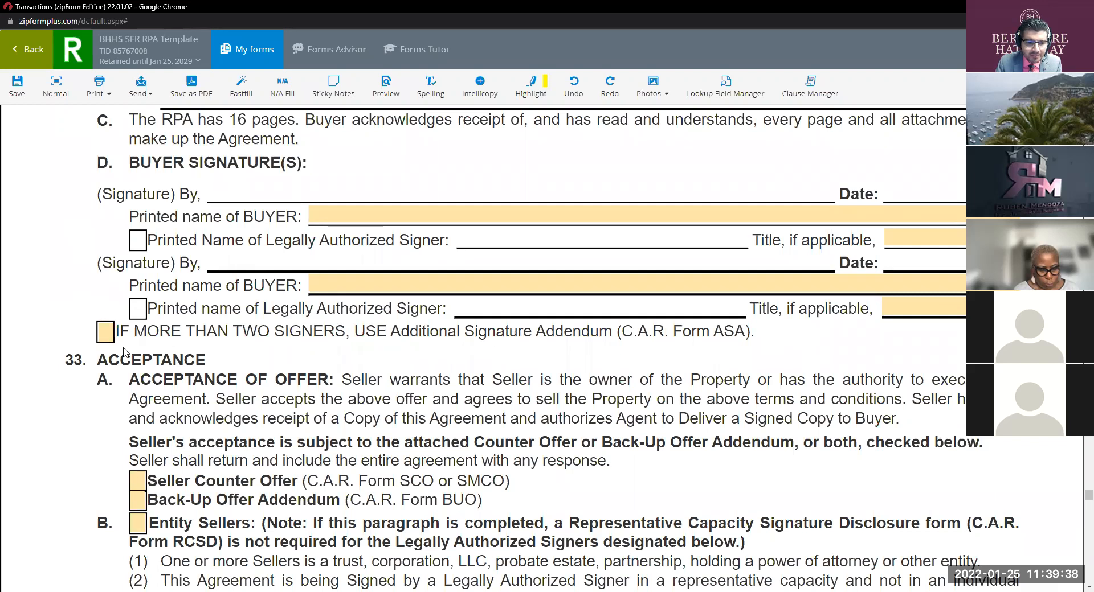
{"action": "scroll", "coordinate": [302, 314], "scroll_direction": "down", "scroll_amount": 1}
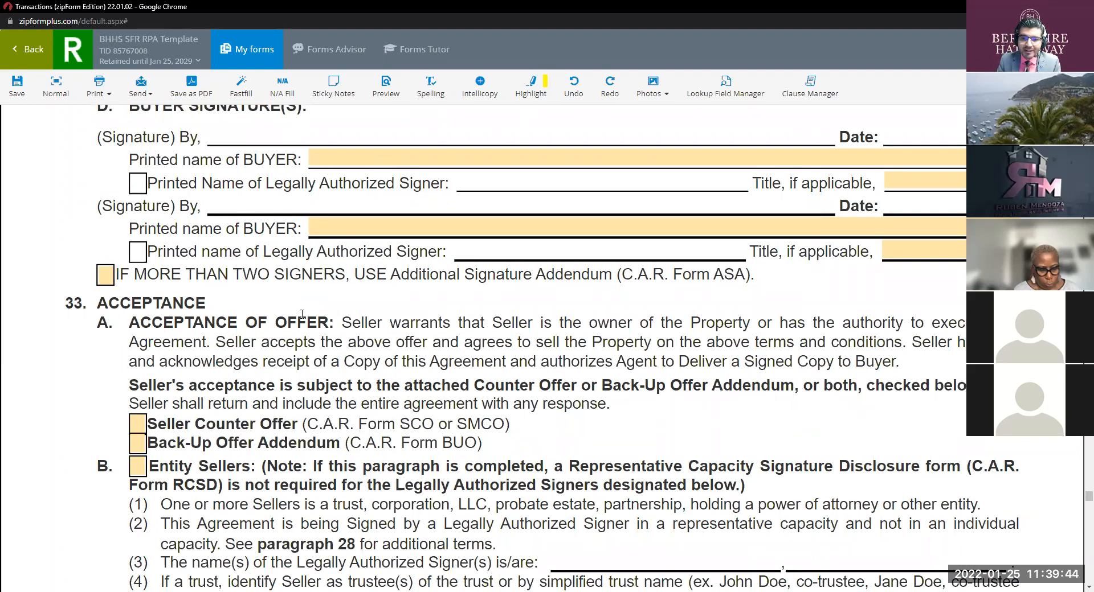
{"action": "scroll", "coordinate": [303, 313], "scroll_direction": "down", "scroll_amount": 3}
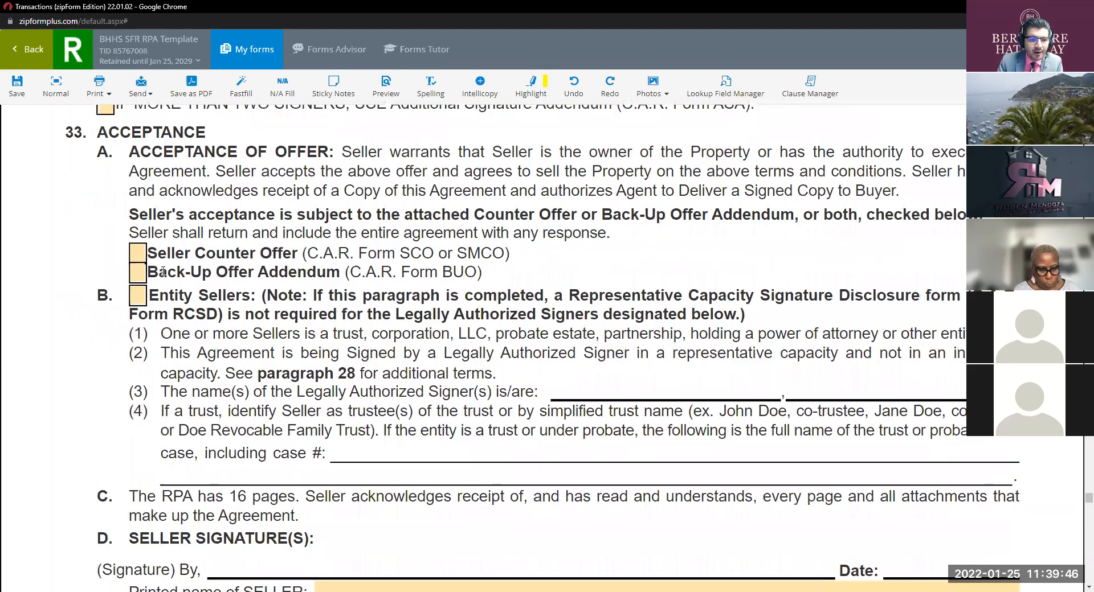
{"action": "scroll", "coordinate": [363, 327], "scroll_direction": "down", "scroll_amount": 3}
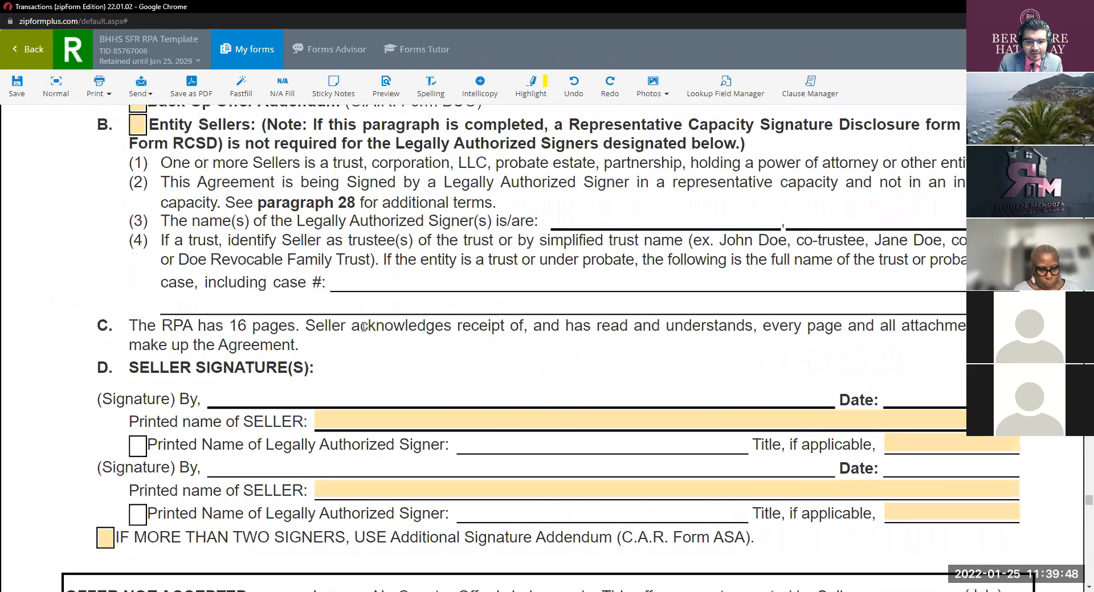
{"action": "scroll", "coordinate": [363, 327], "scroll_direction": "up", "scroll_amount": 2}
{"action": "scroll", "coordinate": [364, 327], "scroll_direction": "down", "scroll_amount": 7}
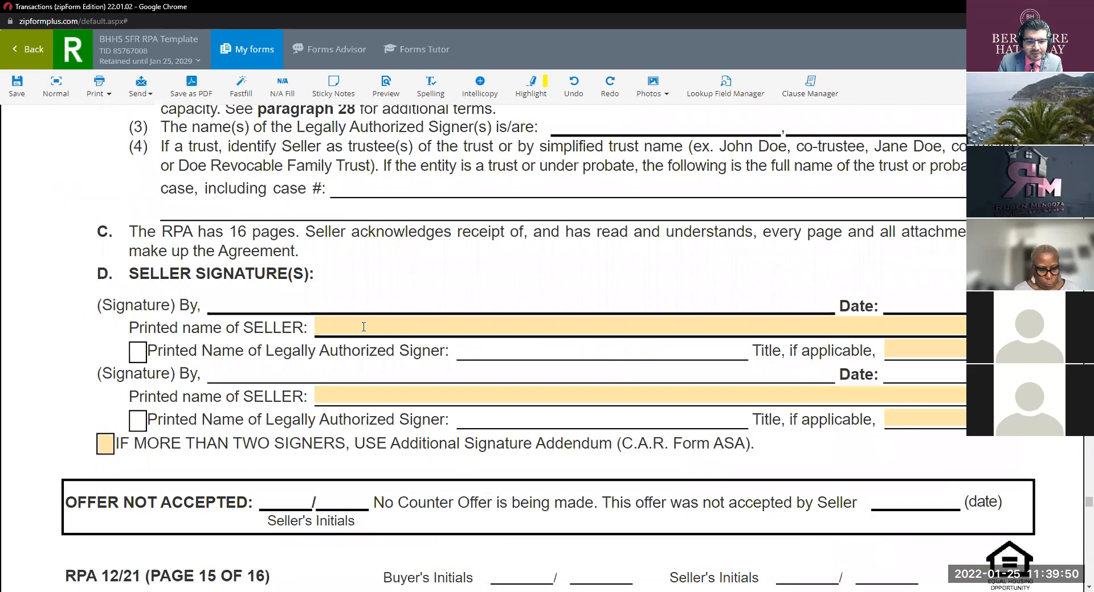
{"action": "scroll", "coordinate": [364, 327], "scroll_direction": "down", "scroll_amount": 9}
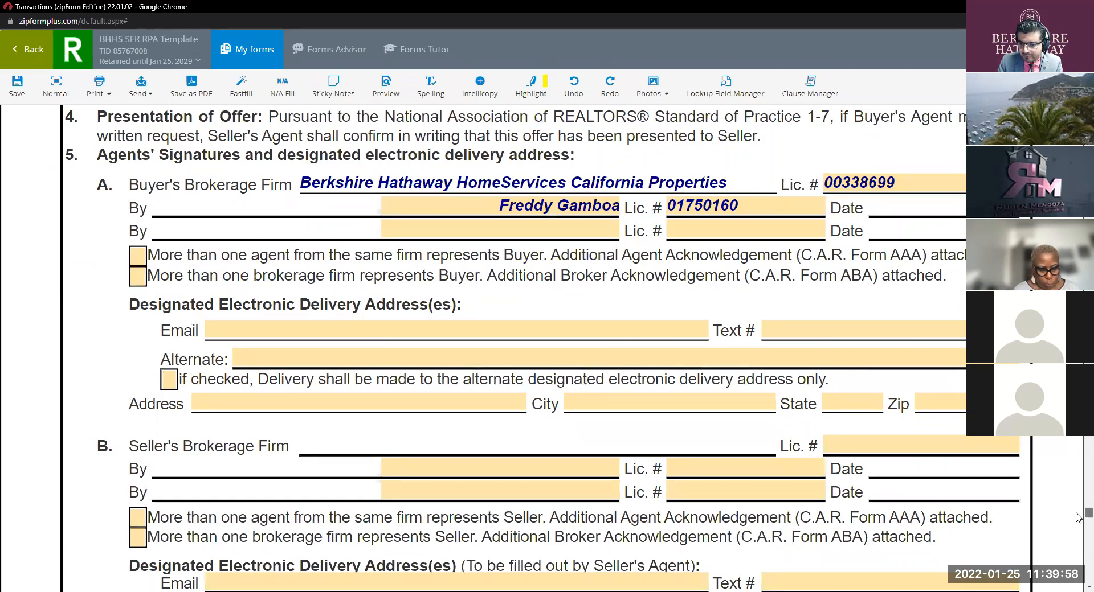
Step: Return to page 1's Agency Confirmation and add a second agent name to the Buyer's Agent field
{"action": "scroll", "coordinate": [1078, 518], "scroll_direction": "down", "scroll_amount": 12}
{"action": "left_click_drag", "start_coordinate": [1076, 525], "coordinate": [1076, 112]}
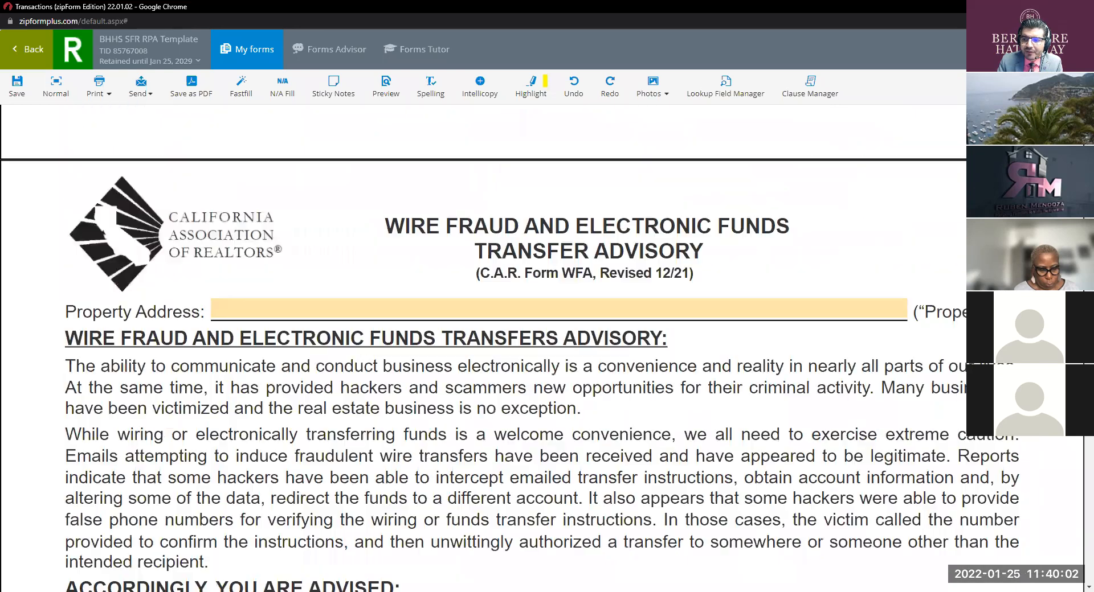
{"action": "scroll", "coordinate": [513, 341], "scroll_direction": "down", "scroll_amount": 5}
{"action": "scroll", "coordinate": [542, 348], "scroll_direction": "down", "scroll_amount": 20}
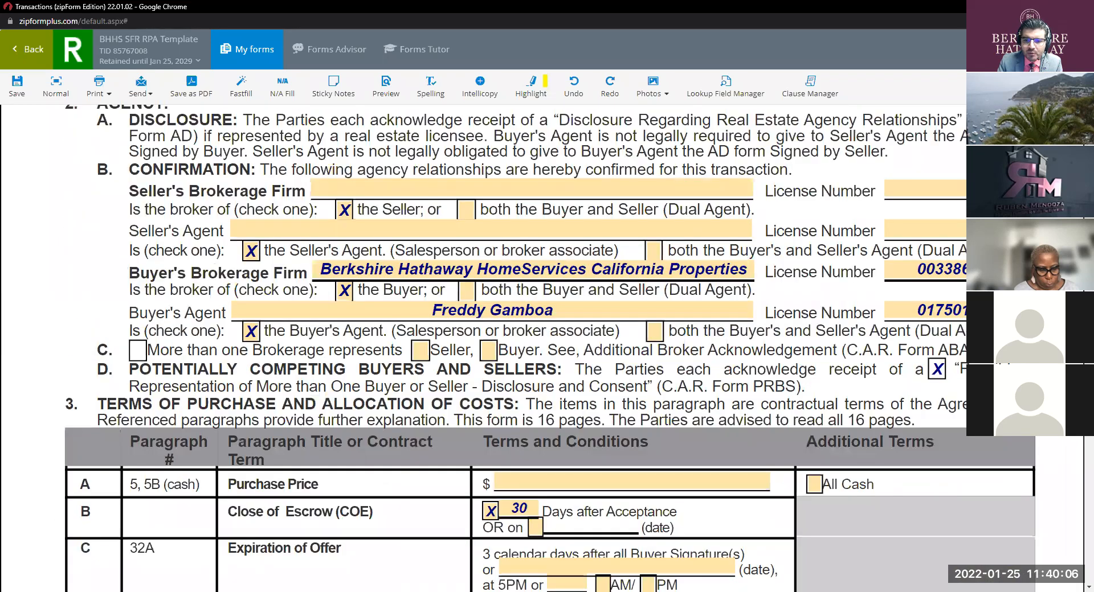
{"action": "left_click", "coordinate": [581, 309]}
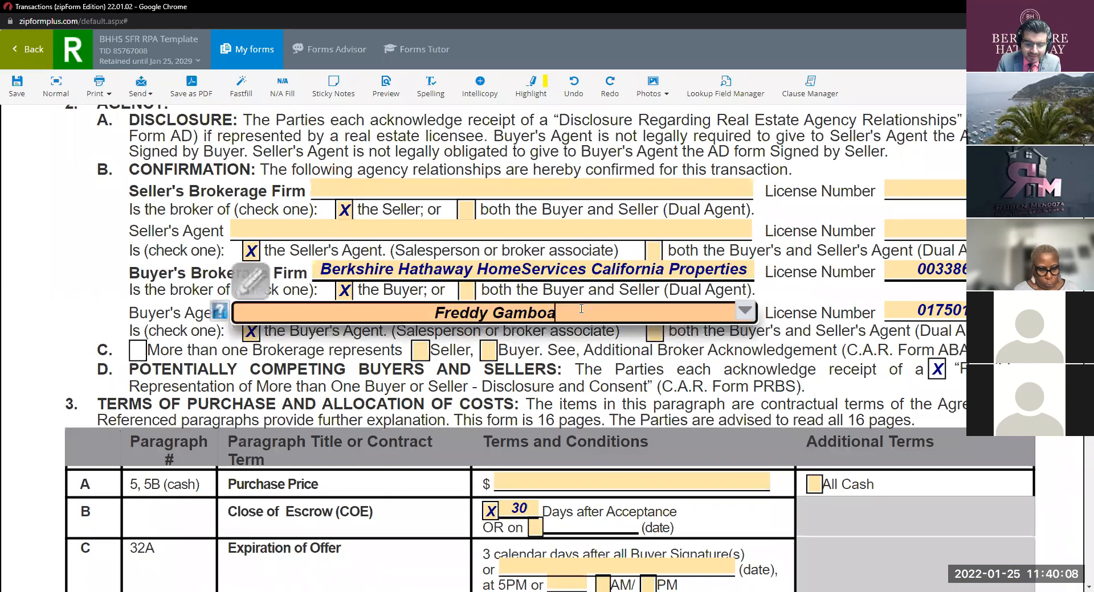
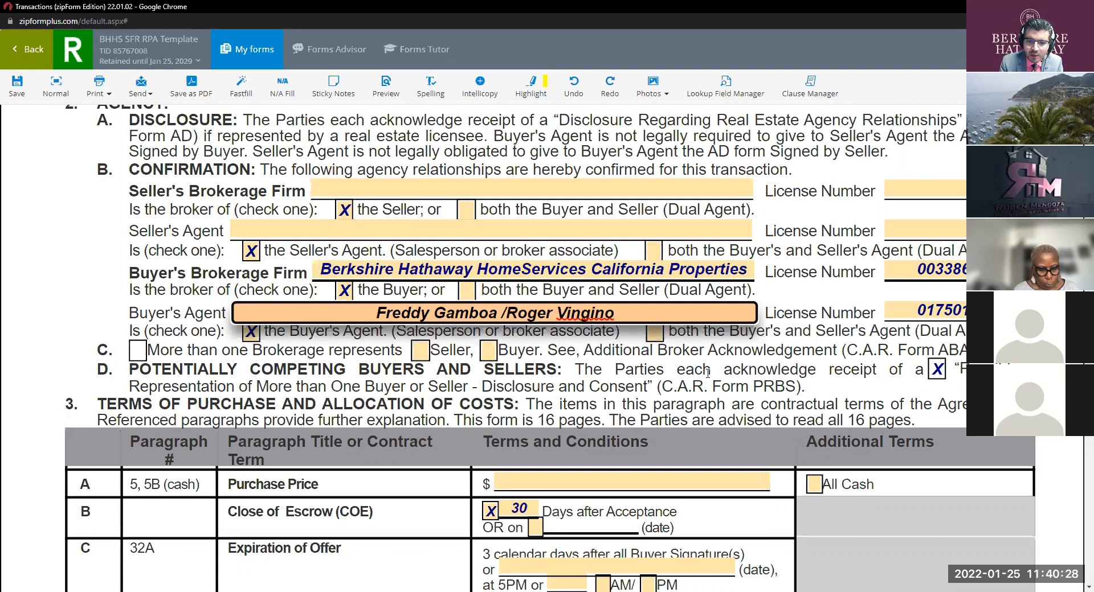
Step: Delete the added second agent name so only the original buyer's agent remains
{"action": "triple_click", "coordinate": [616, 311]}
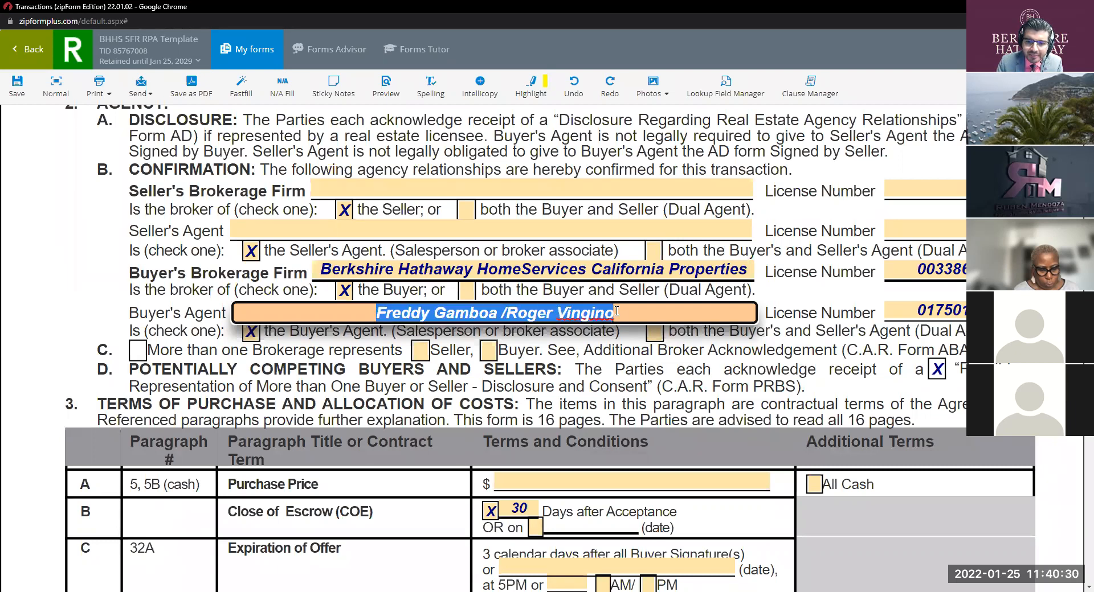
{"action": "left_click", "coordinate": [617, 311]}
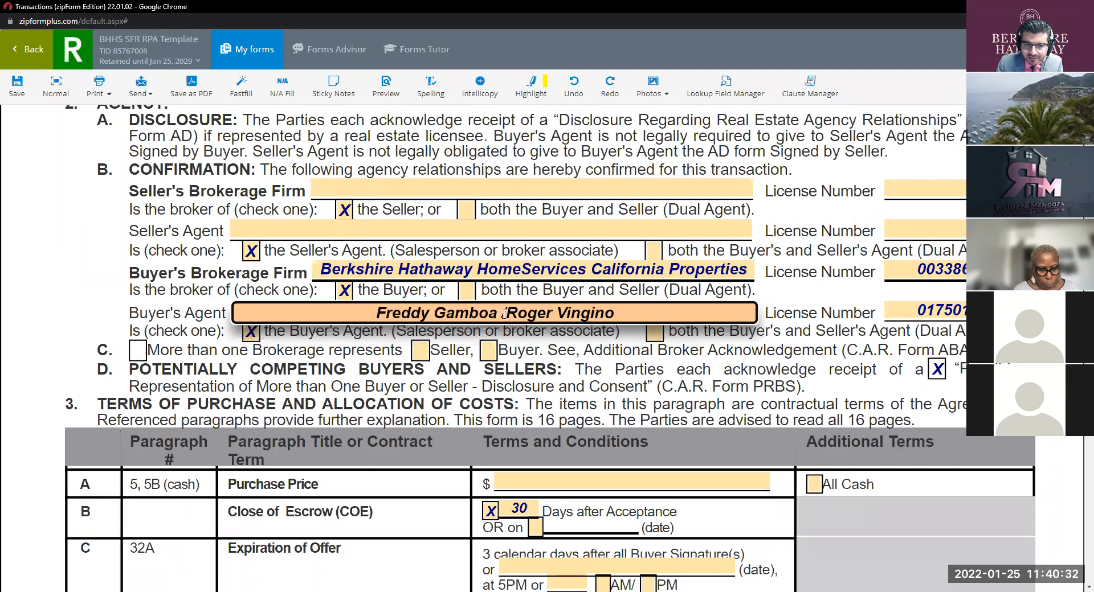
{"action": "left_click_drag", "start_coordinate": [505, 313], "coordinate": [649, 338]}
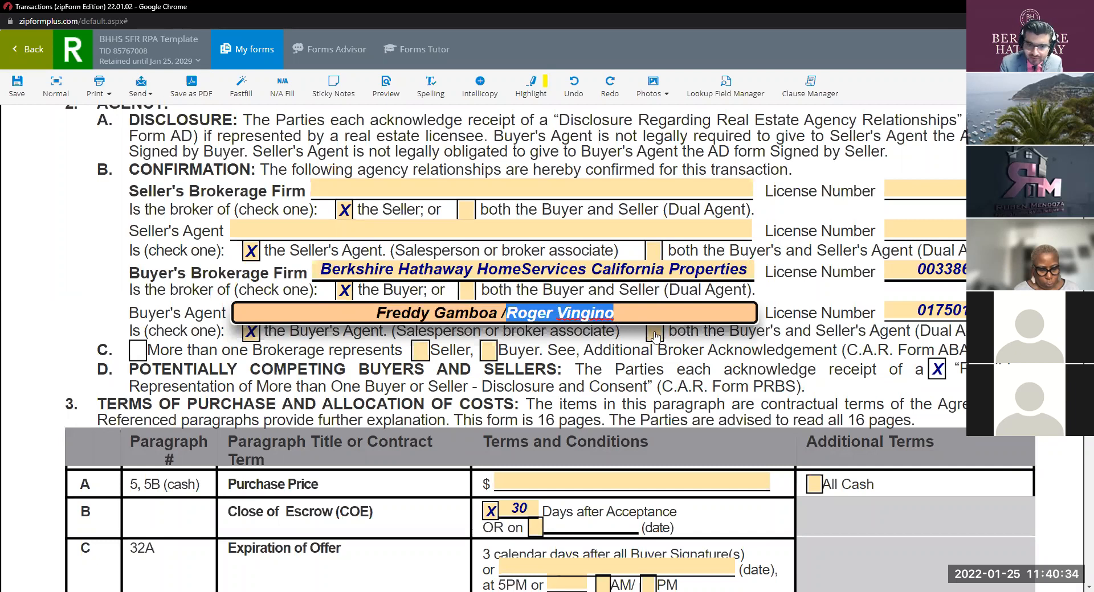
{"action": "key", "text": "BackSpace"}
{"action": "key", "text": "BackSpace"}
{"action": "key", "text": "BackSpace"}
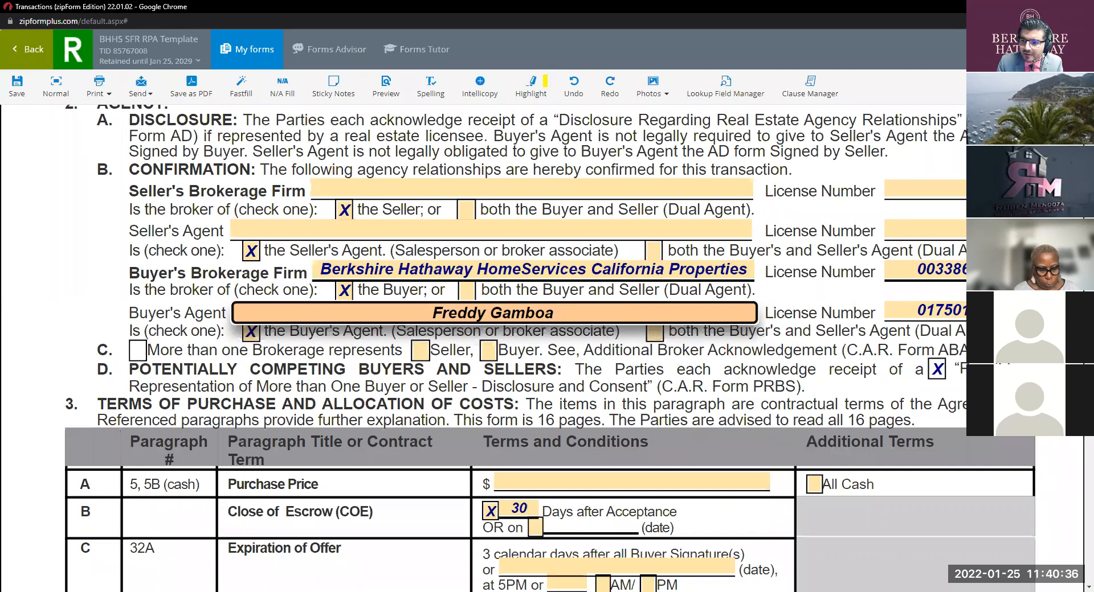
Step: Scroll down to the Agents' Signatures section on page 16
{"action": "scroll", "coordinate": [541, 349], "scroll_direction": "up", "scroll_amount": 7}
{"action": "scroll", "coordinate": [512, 348], "scroll_direction": "down", "scroll_amount": 20}
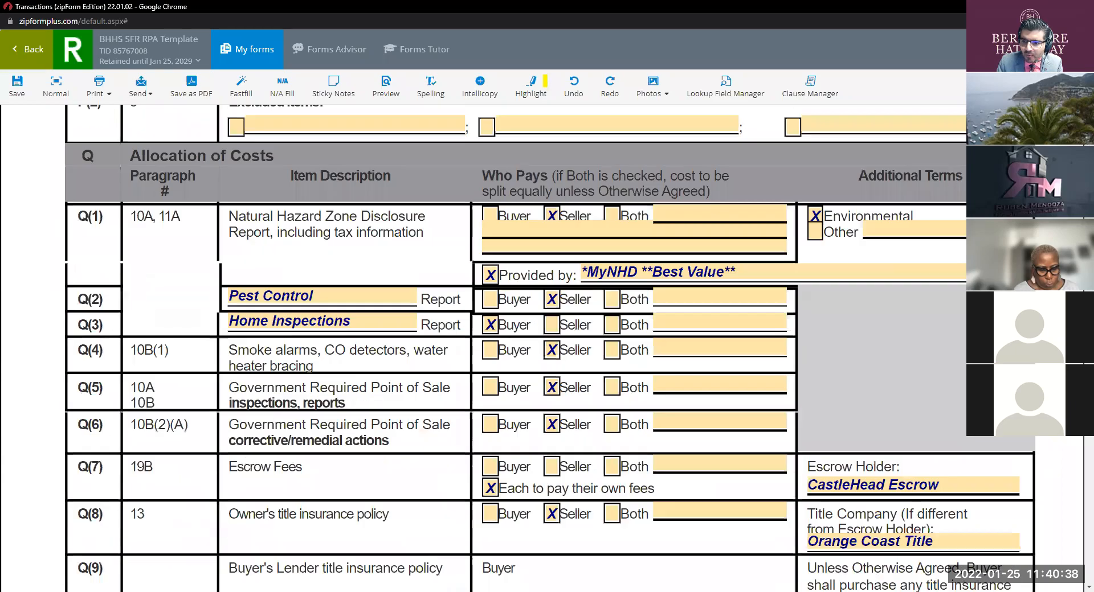
{"action": "scroll", "coordinate": [513, 348], "scroll_direction": "down", "scroll_amount": 20}
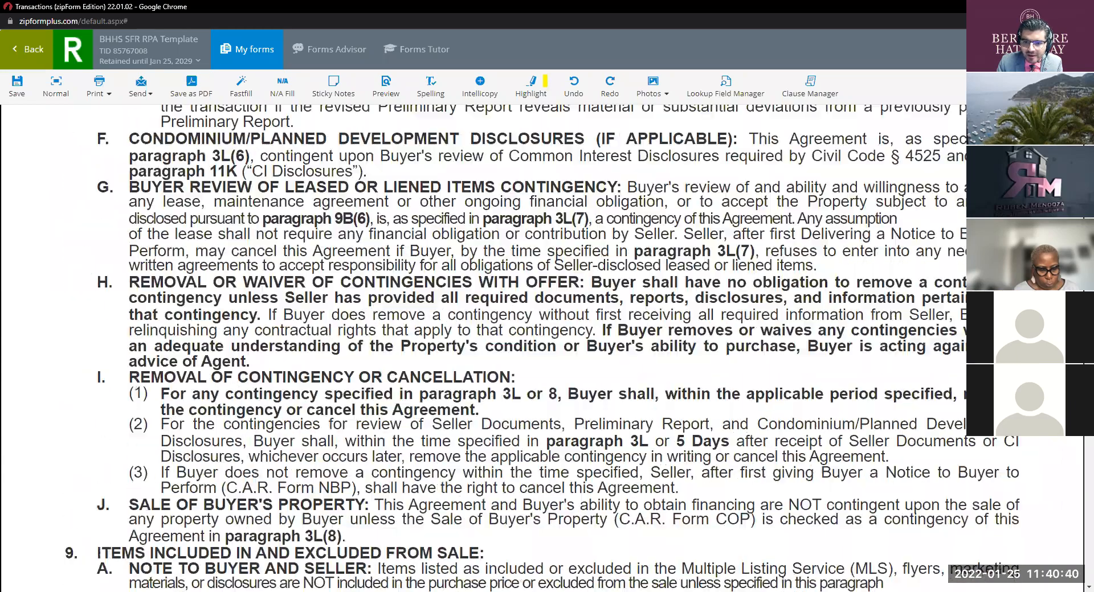
{"action": "scroll", "coordinate": [513, 349], "scroll_direction": "down", "scroll_amount": 15}
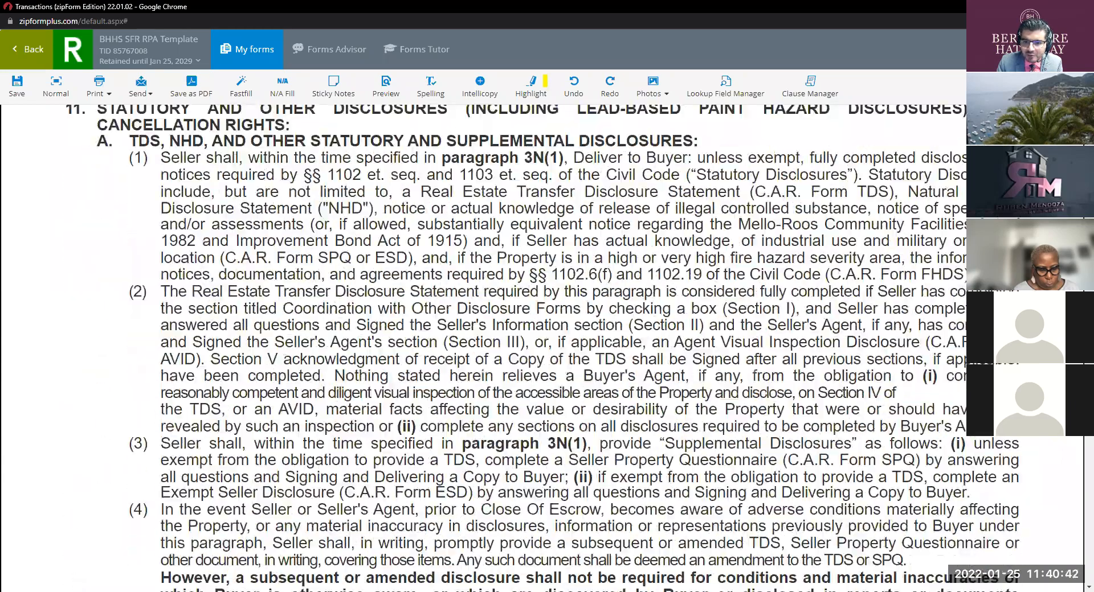
{"action": "scroll", "coordinate": [513, 349], "scroll_direction": "down", "scroll_amount": 20}
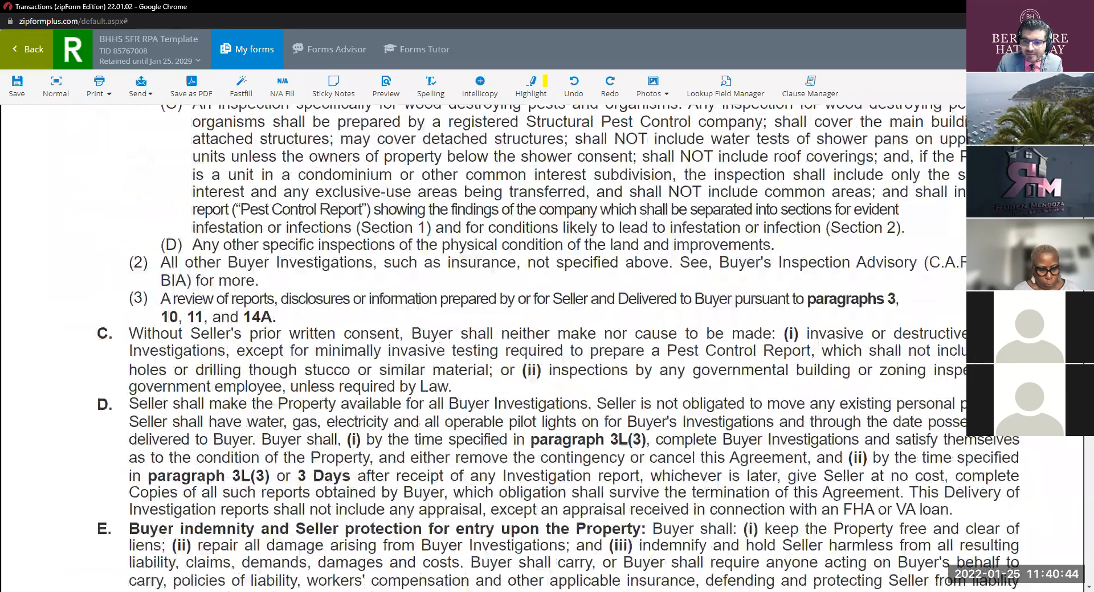
{"action": "scroll", "coordinate": [513, 348], "scroll_direction": "down", "scroll_amount": 20}
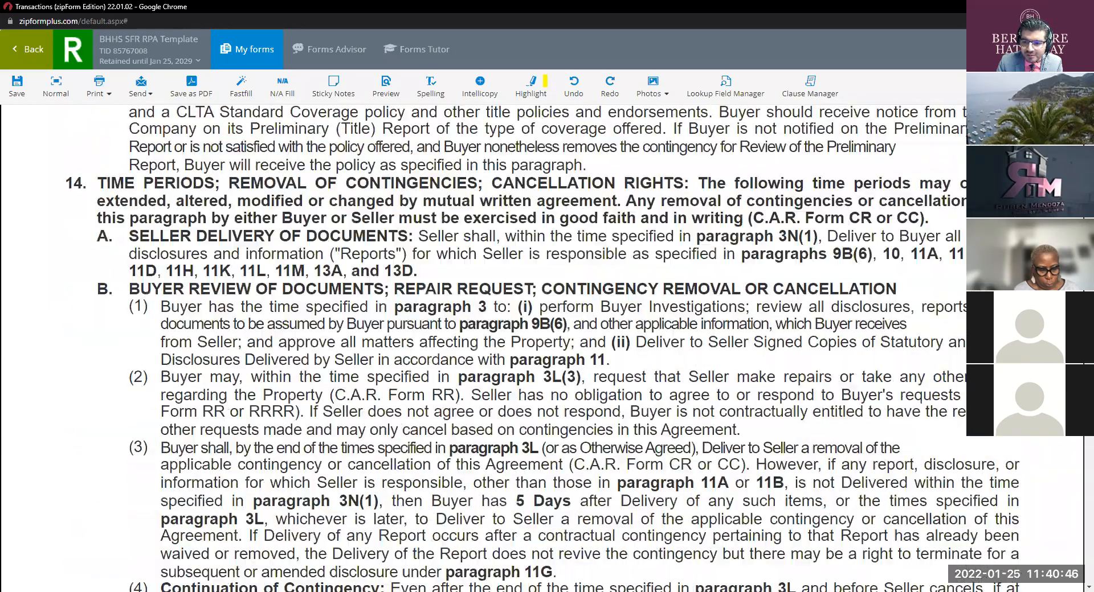
{"action": "scroll", "coordinate": [1079, 440], "scroll_direction": "down", "scroll_amount": 20}
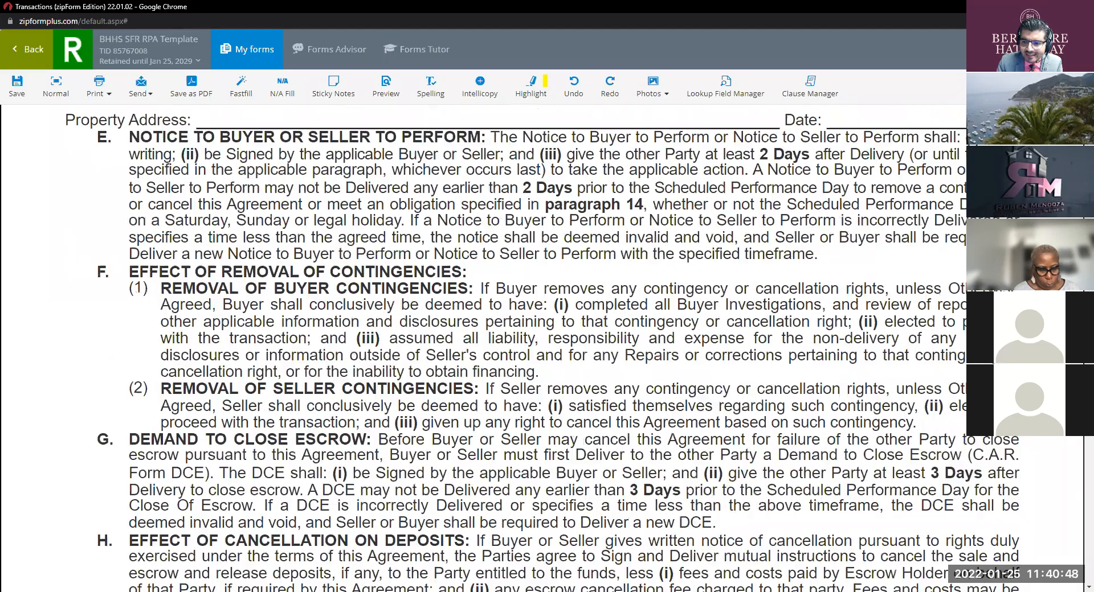
{"action": "scroll", "coordinate": [1078, 440], "scroll_direction": "down", "scroll_amount": 20}
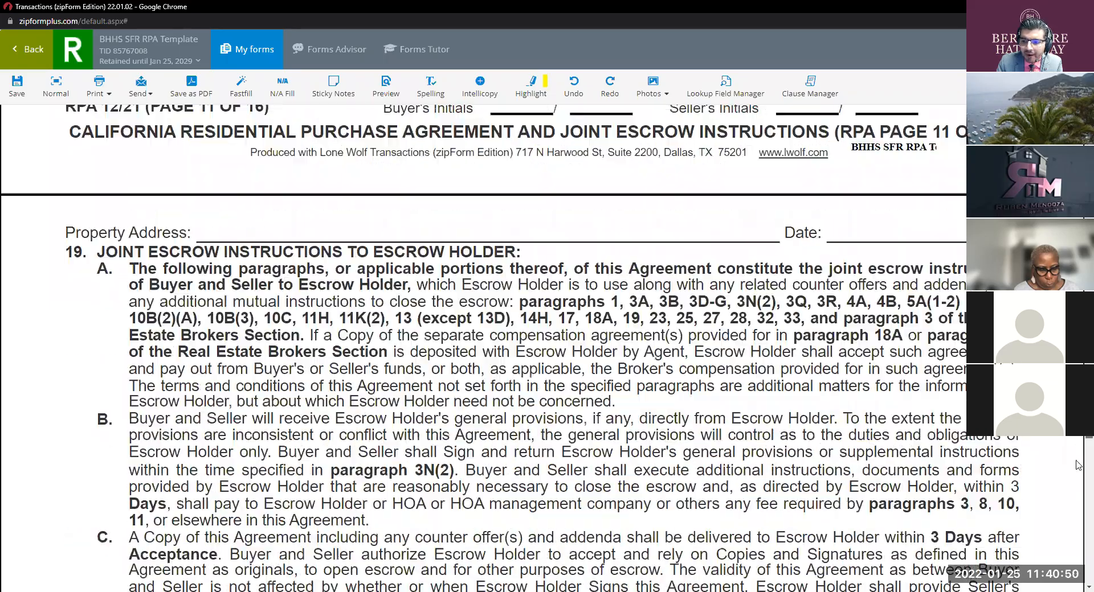
{"action": "scroll", "coordinate": [1079, 484], "scroll_direction": "down", "scroll_amount": 20}
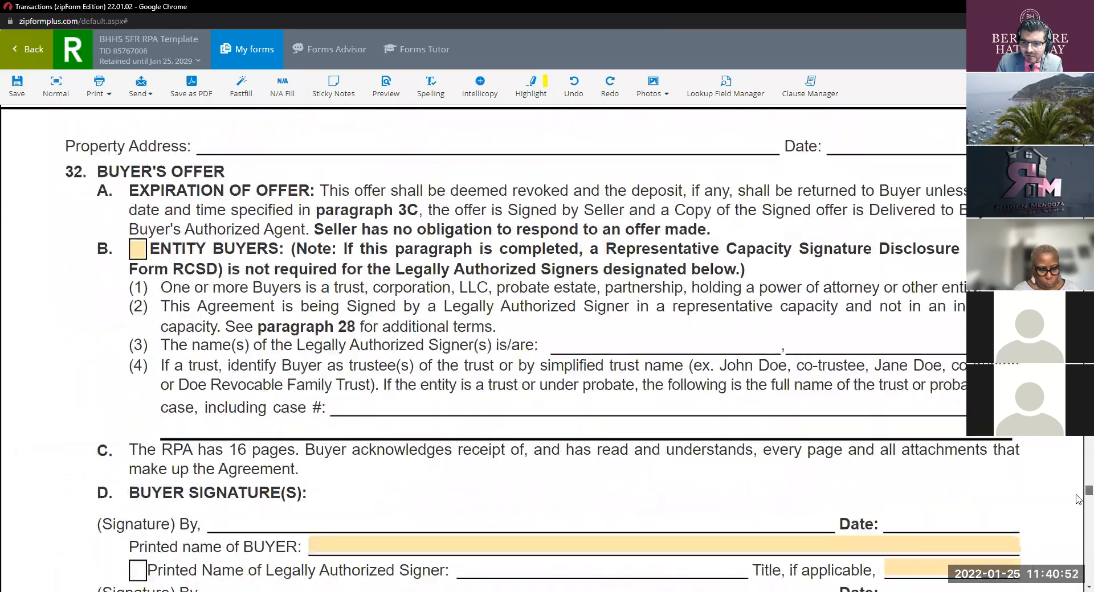
{"action": "scroll", "coordinate": [982, 453], "scroll_direction": "down", "scroll_amount": 20}
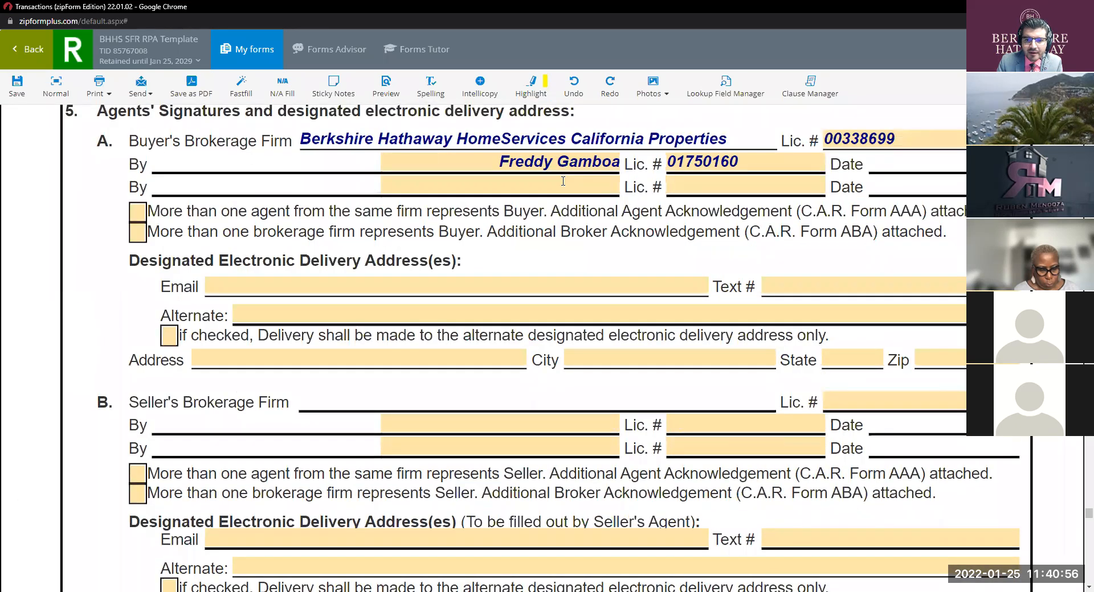
Step: Leave the second buyer's agent By line blank and begin entering the agent's e-mail address
{"action": "left_click", "coordinate": [562, 180]}
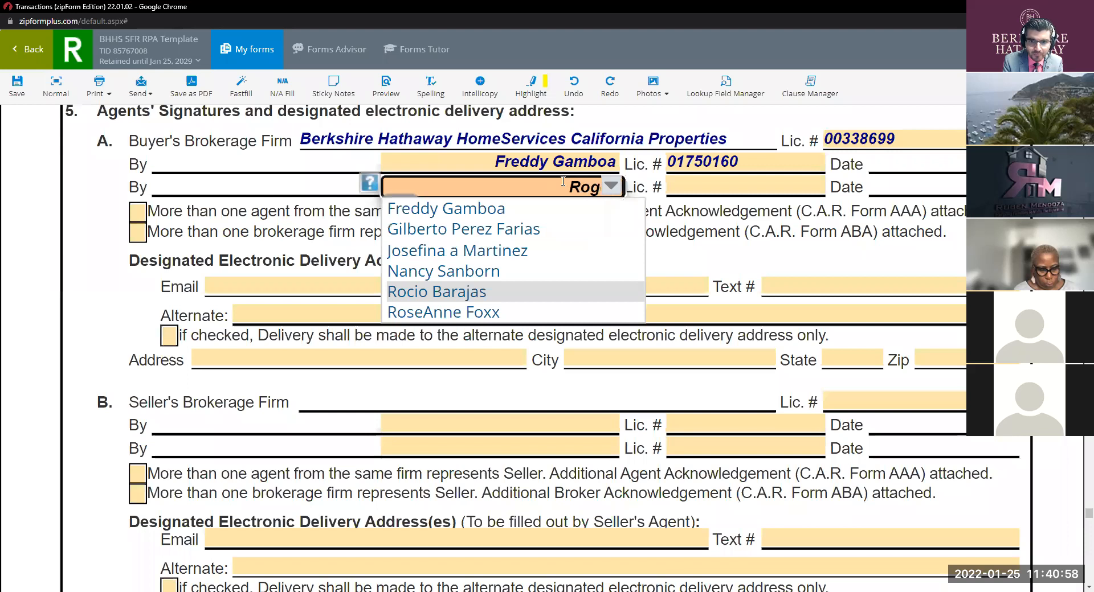
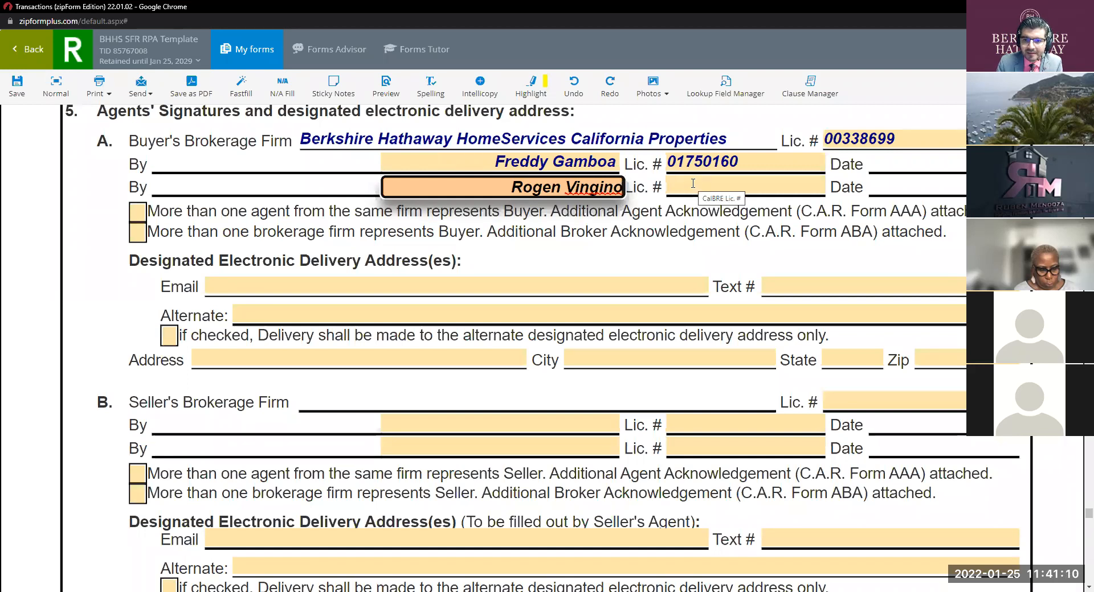
{"action": "double_click", "coordinate": [549, 190]}
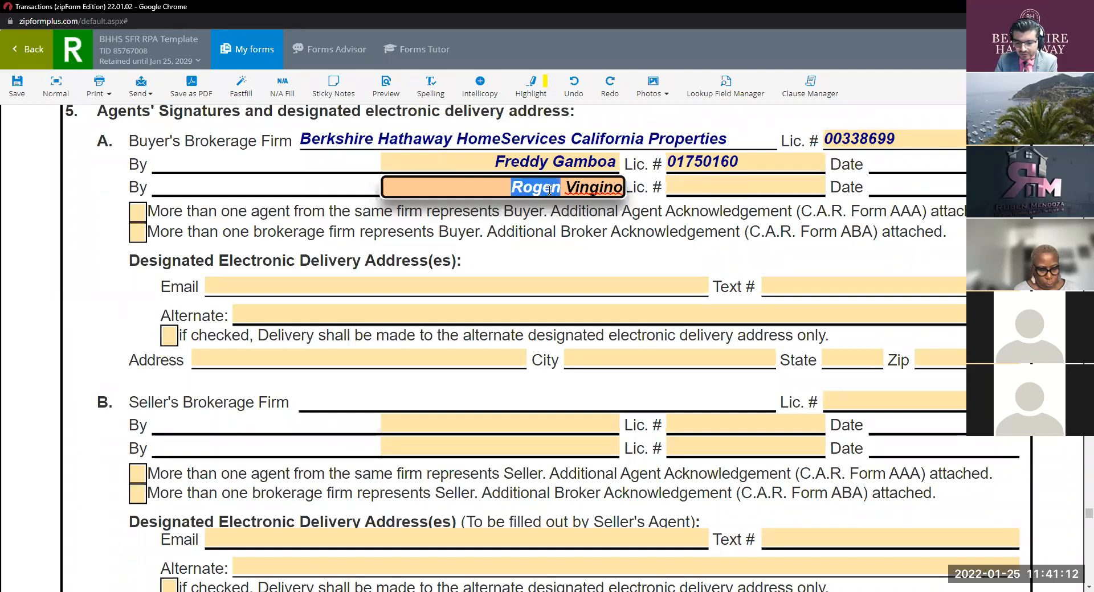
{"action": "key", "text": "BackSpace"}
{"action": "key", "text": "Delete"}
{"action": "key", "text": "Delete"}
{"action": "key", "text": "Delete"}
{"action": "key", "text": "Delete"}
{"action": "key", "text": "Delete"}
{"action": "key", "text": "Delete"}
{"action": "key", "text": "Delete"}
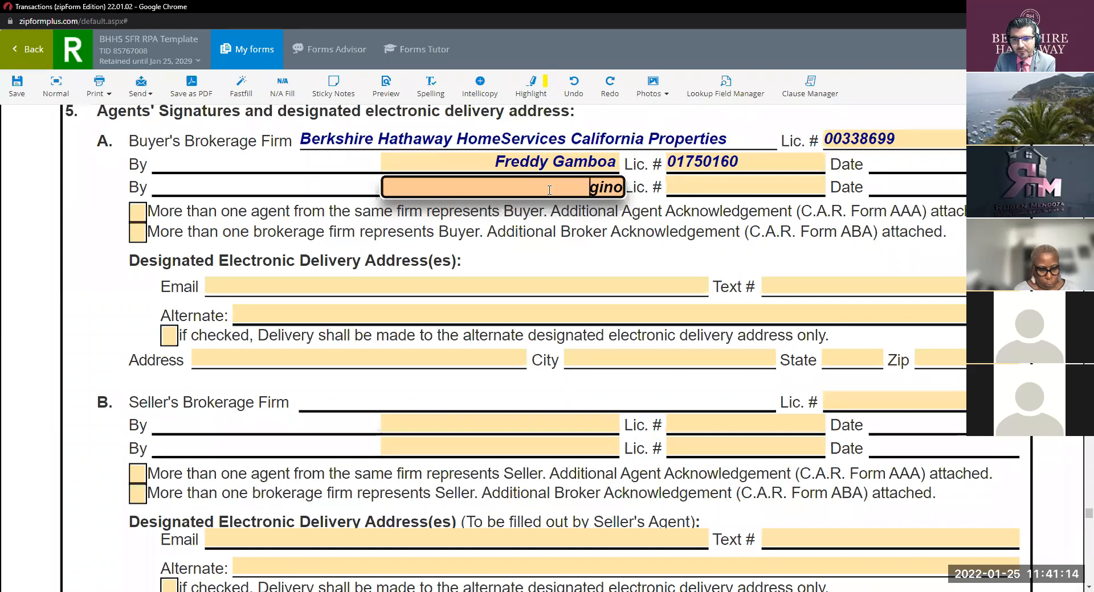
{"action": "left_click", "coordinate": [785, 246]}
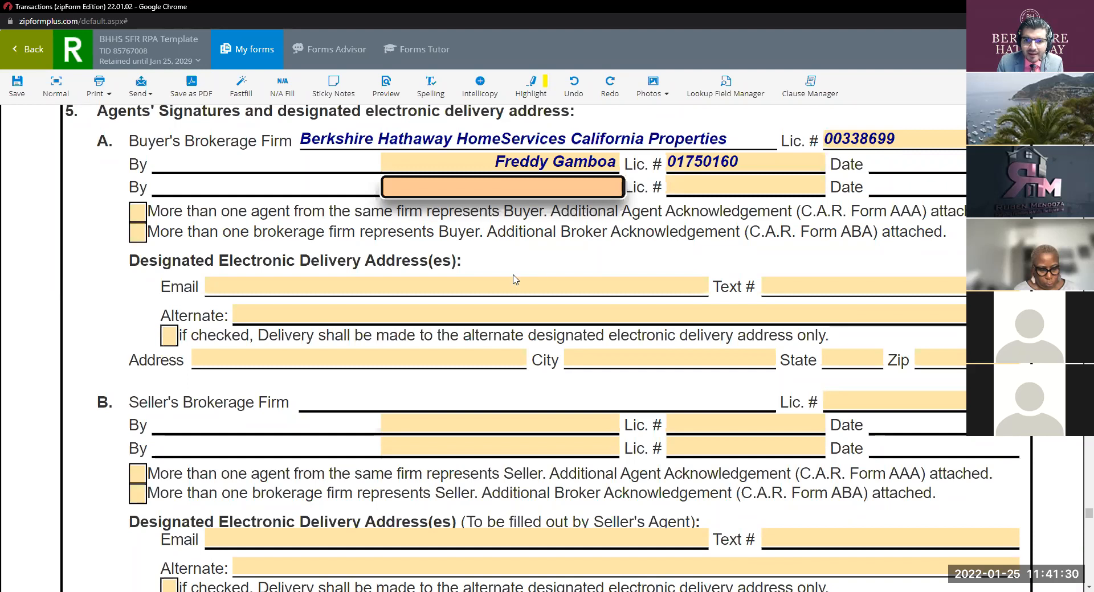
{"action": "left_click", "coordinate": [626, 286]}
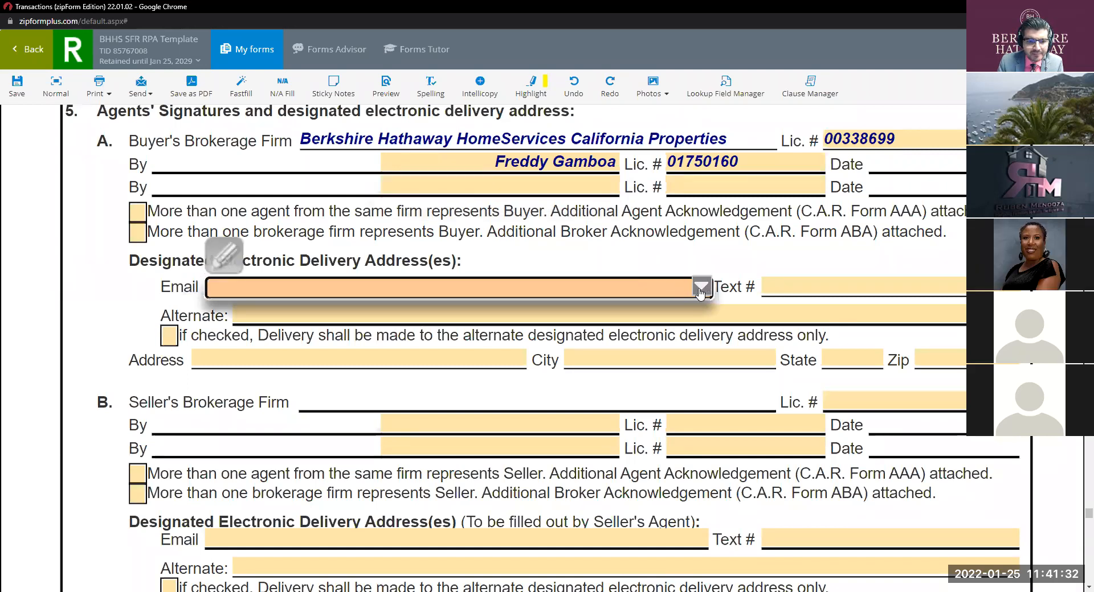
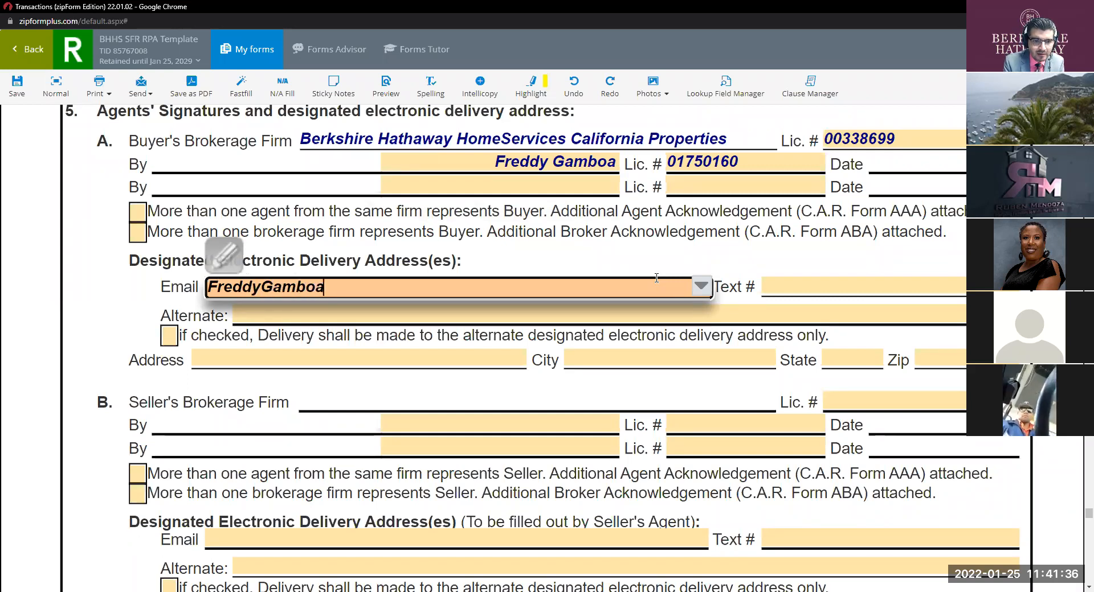
Step: Complete the buyer's agent e-mail address and enter the agent's text phone number
{"action": "key", "text": "BackSpace"}
{"action": "key", "text": "BackSpace"}
{"action": "key", "text": "BackSpace"}
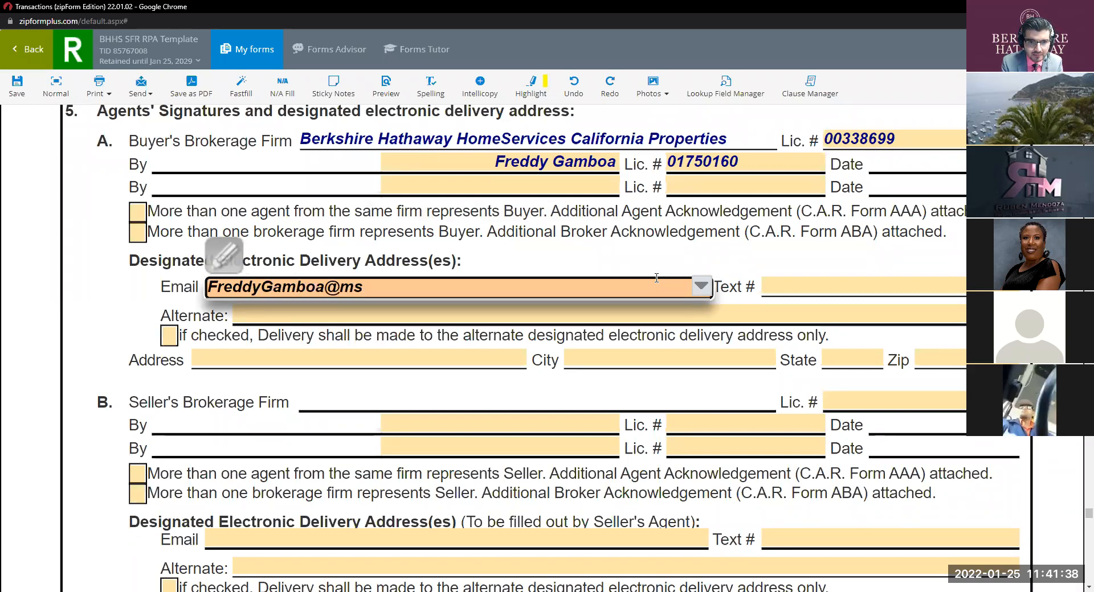
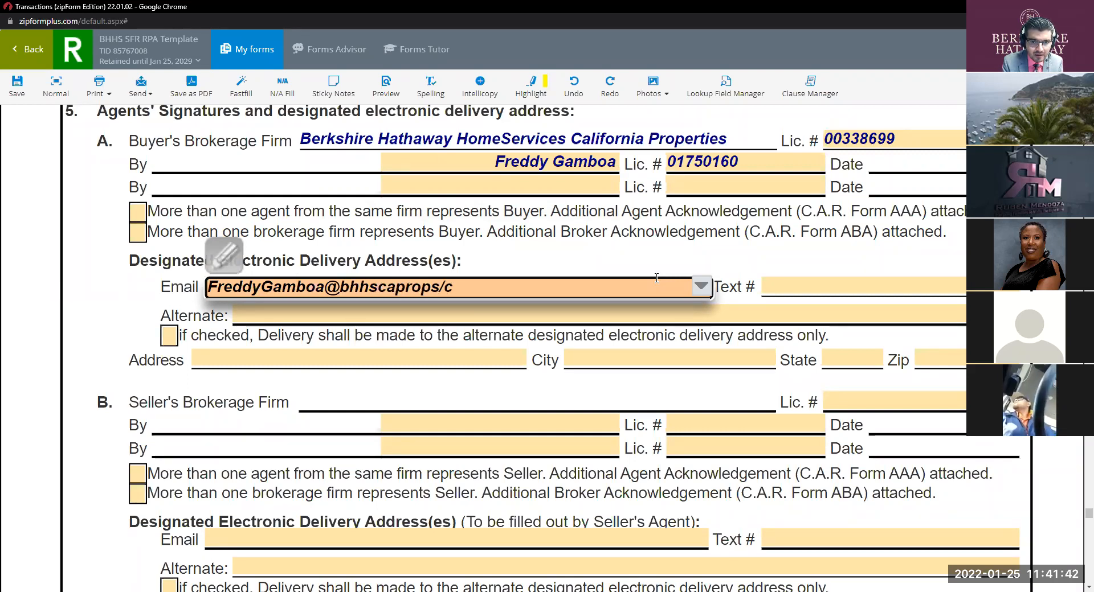
{"action": "scroll", "coordinate": [658, 283], "scroll_direction": "up", "scroll_amount": 10}
{"action": "scroll", "coordinate": [636, 280], "scroll_direction": "down", "scroll_amount": 15}
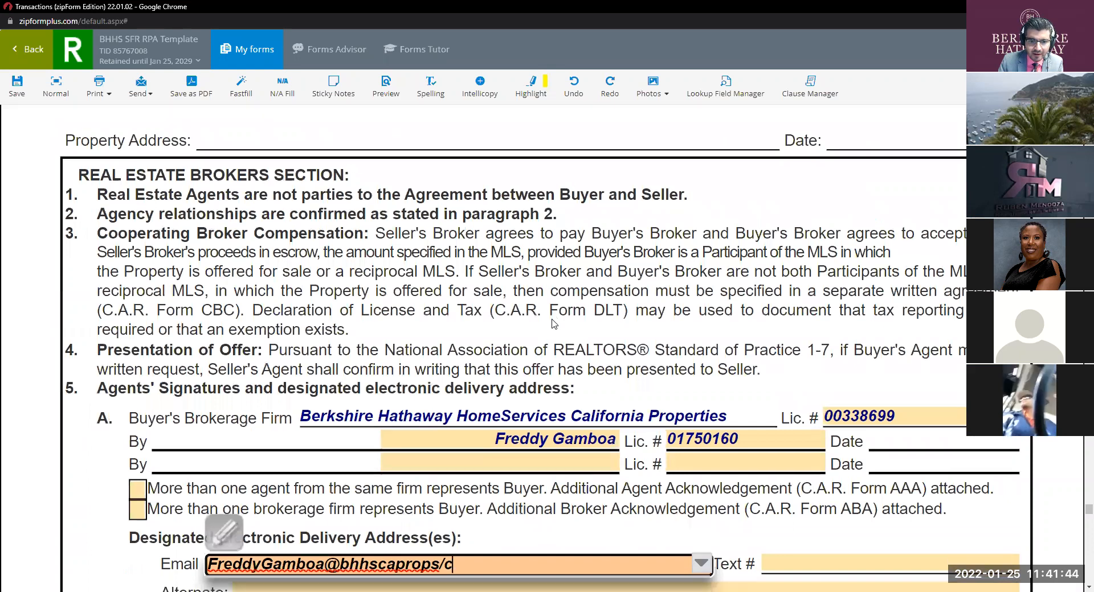
{"action": "key", "text": "BackSpace"}
{"action": "key", "text": "BackSpace"}
{"action": "type", "text": ".com"}
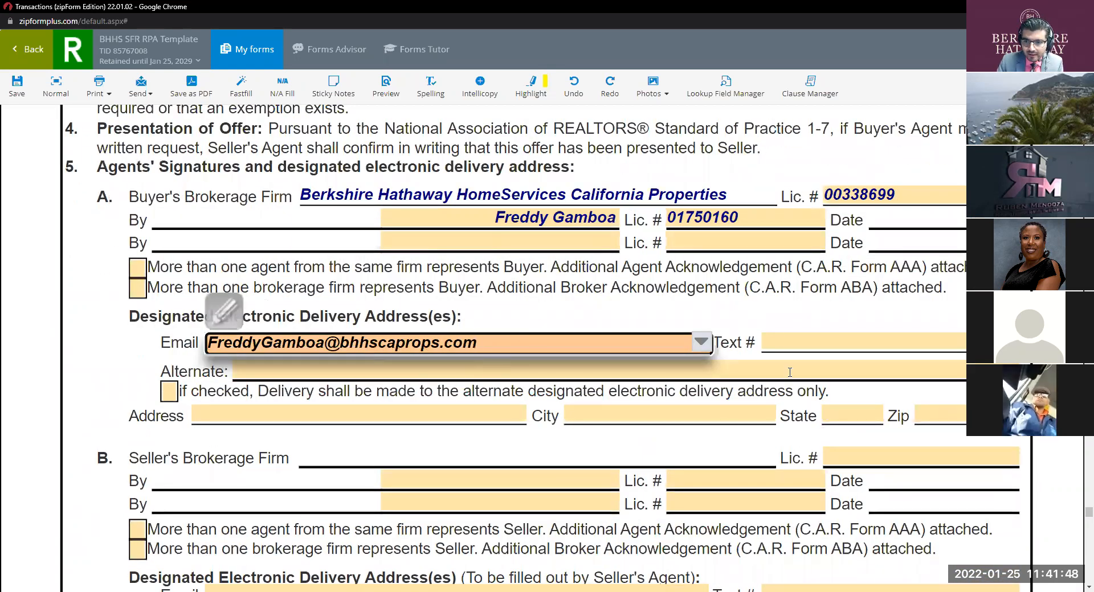
{"action": "left_click", "coordinate": [779, 343]}
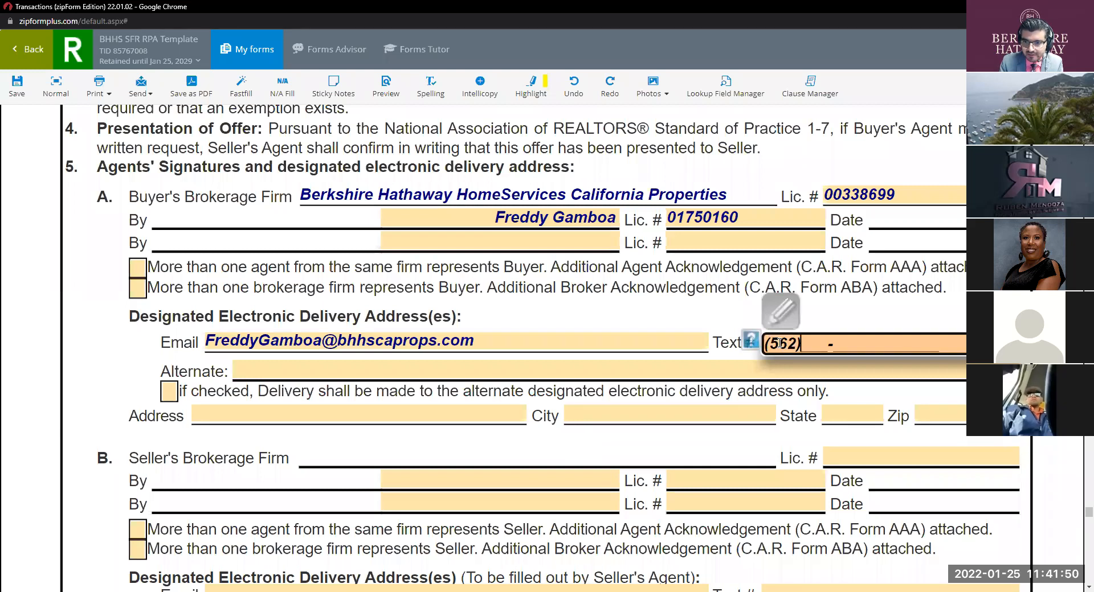
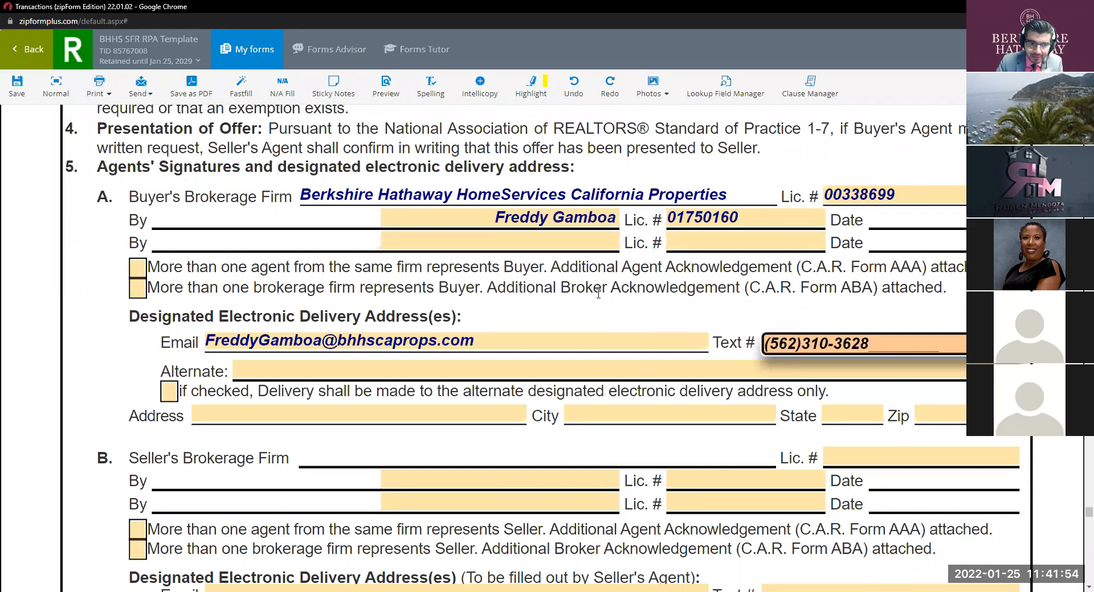
Step: Pick the saved office street address from the Address suggestions
{"action": "scroll", "coordinate": [607, 302], "scroll_direction": "down", "scroll_amount": 2}
{"action": "scroll", "coordinate": [549, 296], "scroll_direction": "up", "scroll_amount": 1}
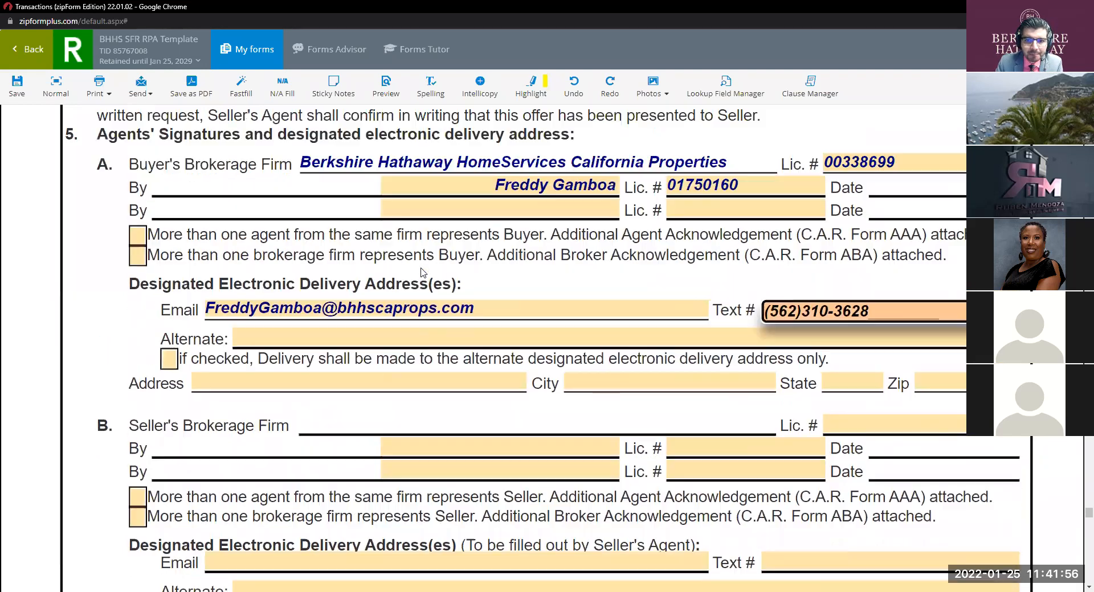
{"action": "scroll", "coordinate": [550, 297], "scroll_direction": "down", "scroll_amount": 1}
{"action": "left_click", "coordinate": [425, 302]}
{"action": "left_click", "coordinate": [519, 301]}
{"action": "left_click", "coordinate": [416, 318]}
Step: Choose the office city from the list, then enter state CA and the ZIP code
{"action": "left_click", "coordinate": [657, 304]}
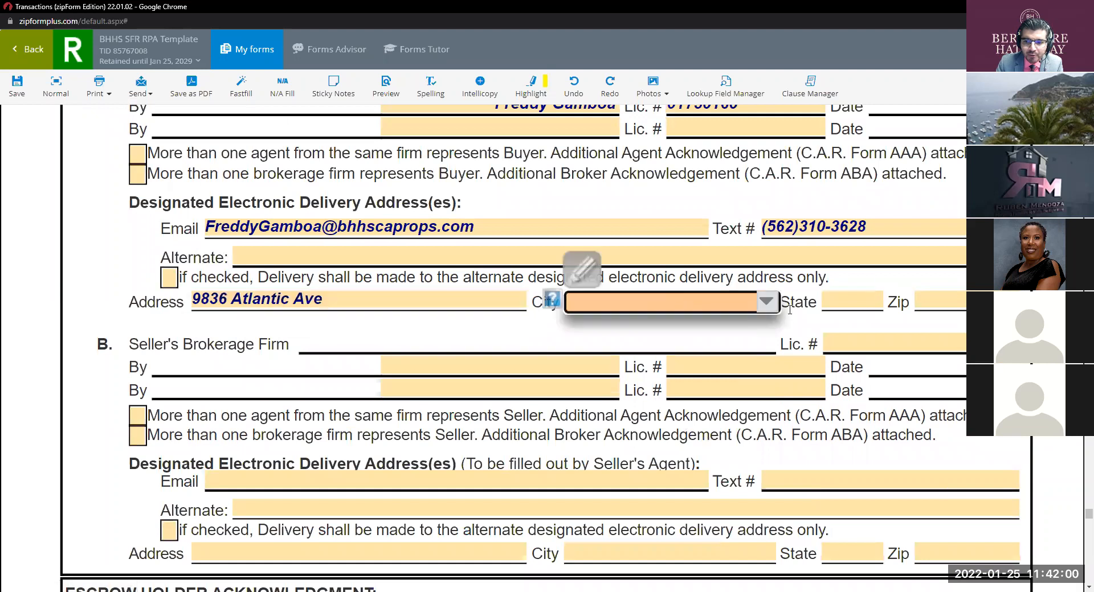
{"action": "left_click", "coordinate": [658, 303]}
{"action": "type", "text": "Sot"}
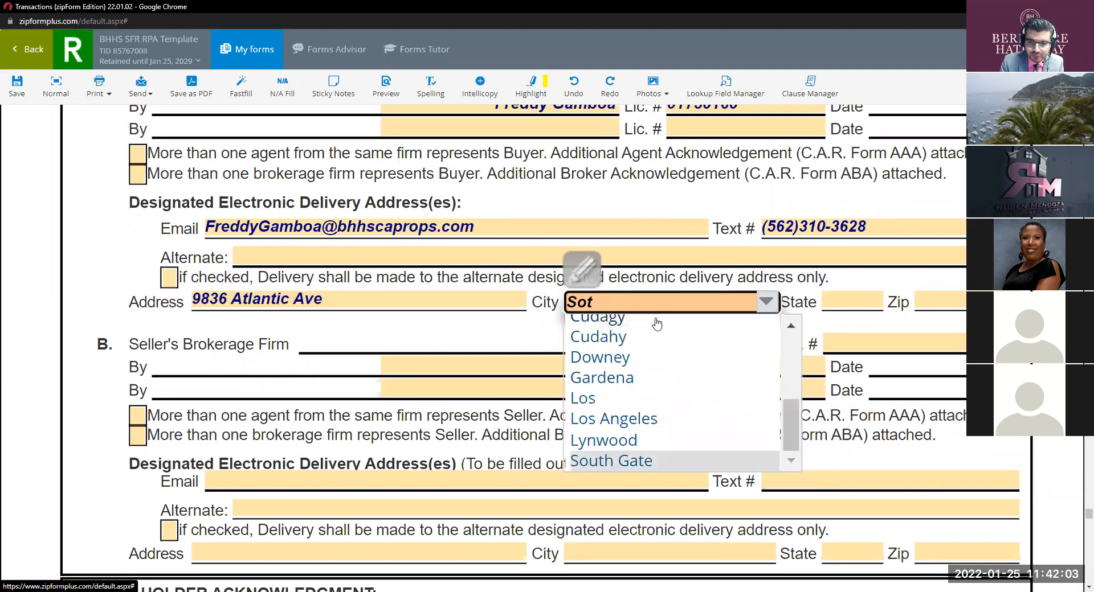
{"action": "left_click", "coordinate": [613, 461]}
{"action": "left_click", "coordinate": [860, 301]}
{"action": "type", "text": "CA"}
{"action": "left_click", "coordinate": [919, 301]}
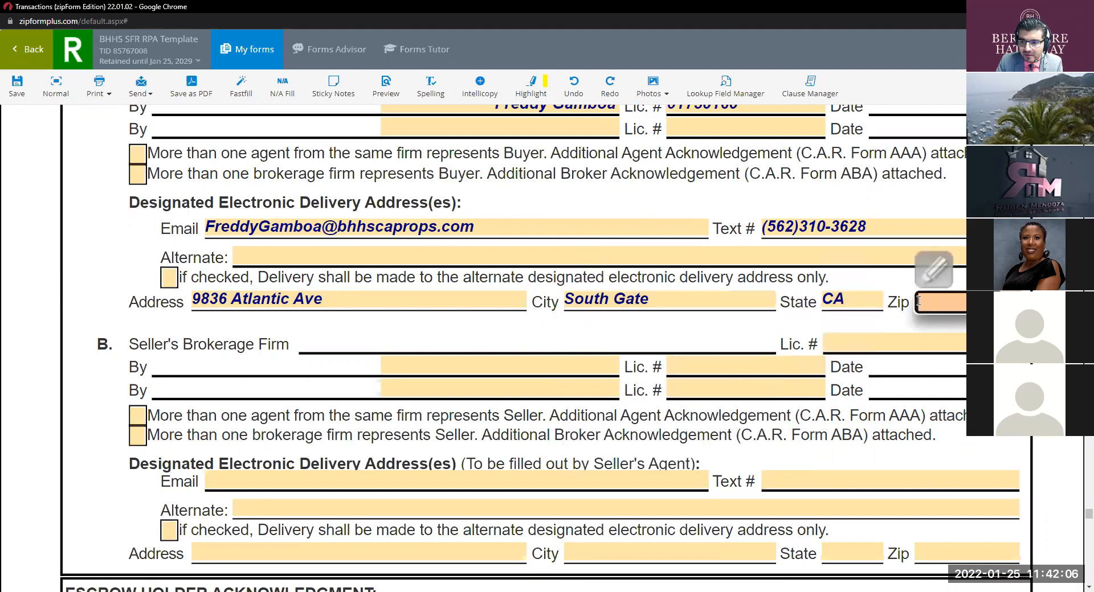
{"action": "type", "text": "90280"}
{"action": "left_click", "coordinate": [742, 326]}
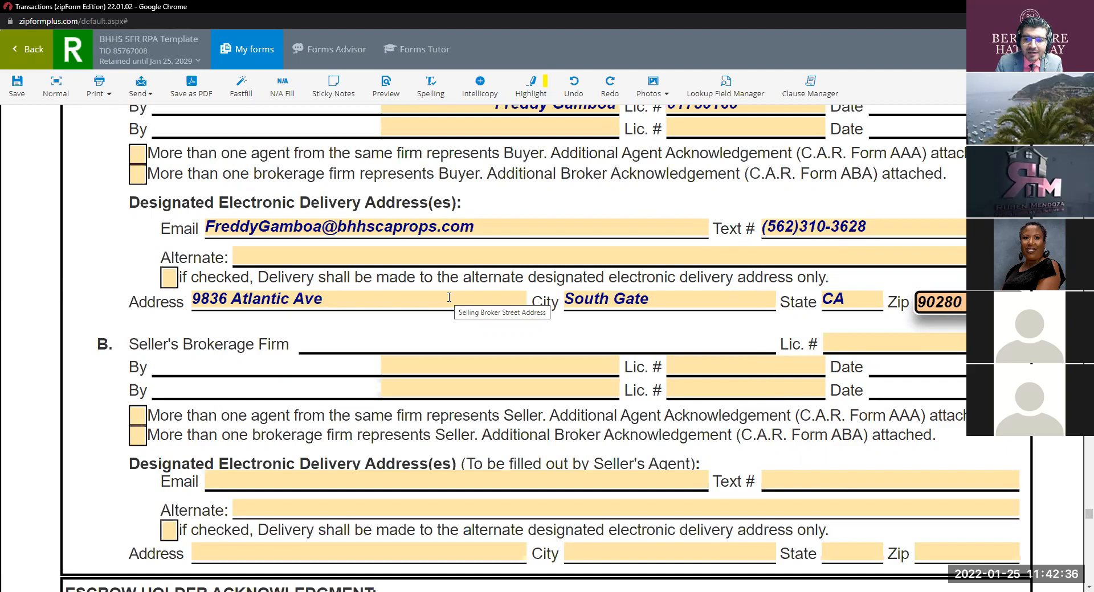
{"action": "left_click", "coordinate": [169, 278]}
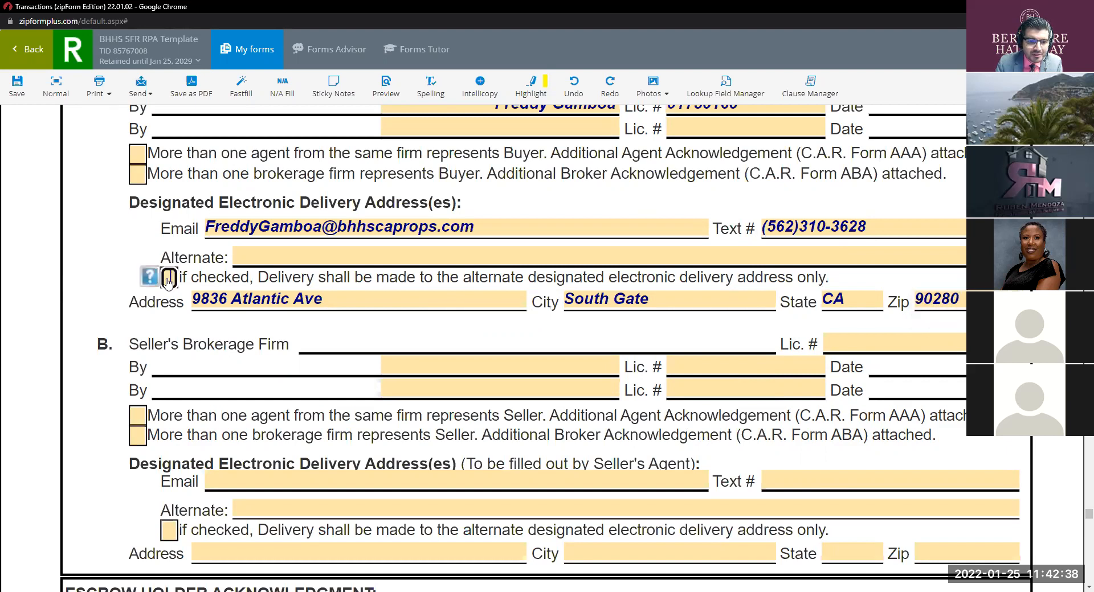
{"action": "left_click", "coordinate": [262, 256]}
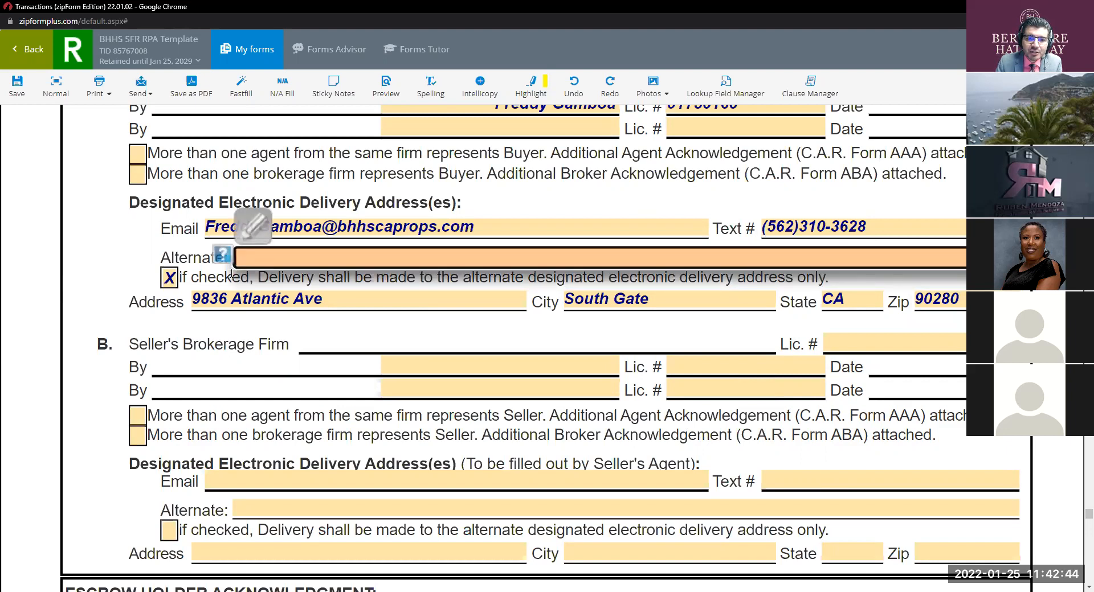
{"action": "left_click", "coordinate": [170, 278]}
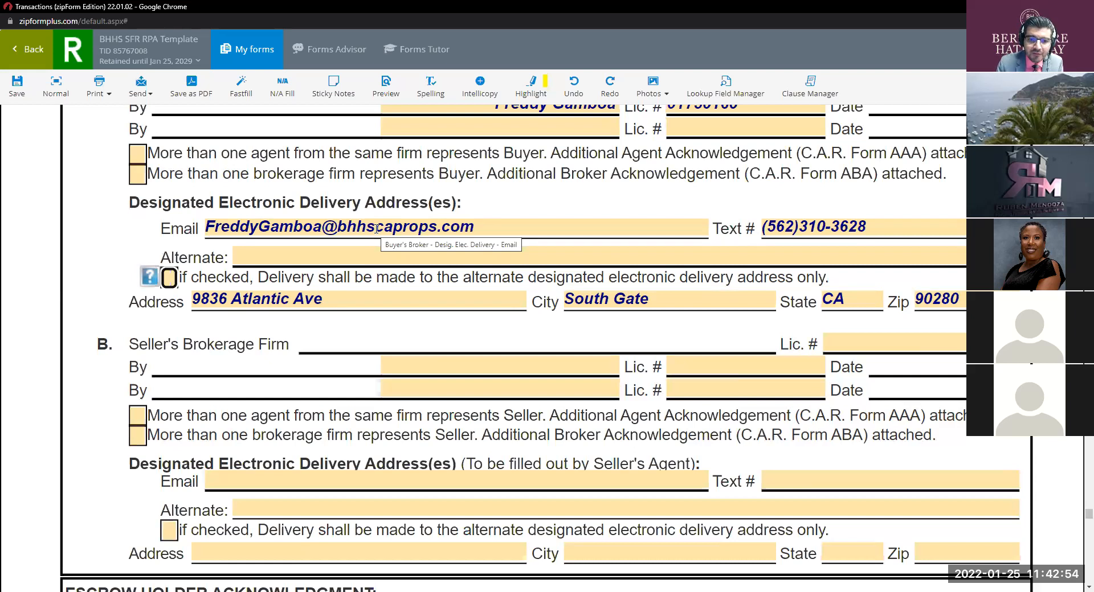
{"action": "scroll", "coordinate": [520, 266], "scroll_direction": "down", "scroll_amount": 2}
{"action": "scroll", "coordinate": [518, 267], "scroll_direction": "up", "scroll_amount": 2}
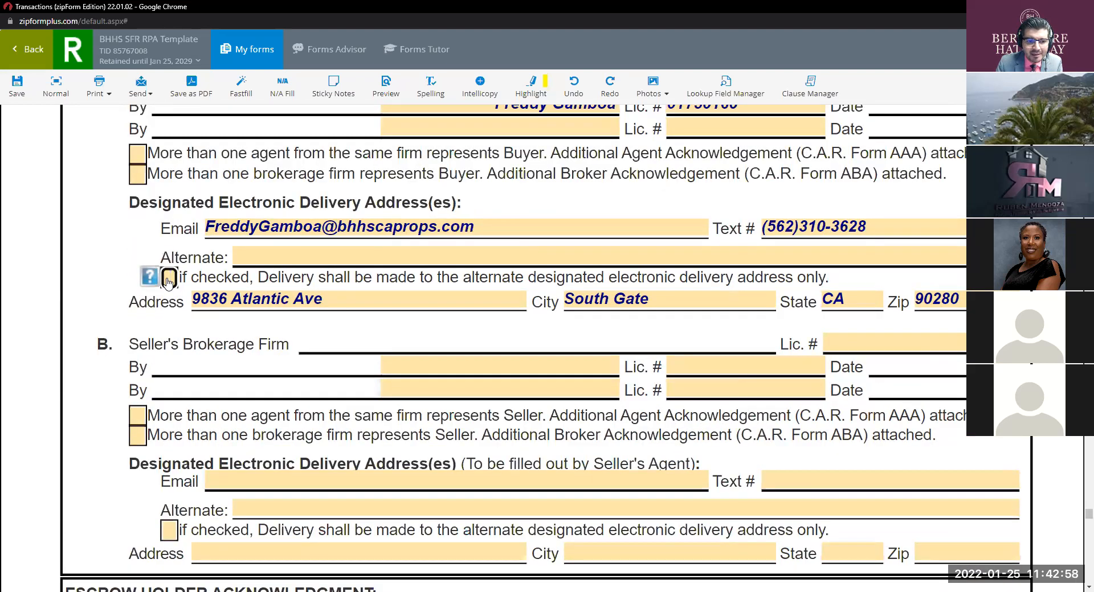
{"action": "left_click", "coordinate": [331, 254]}
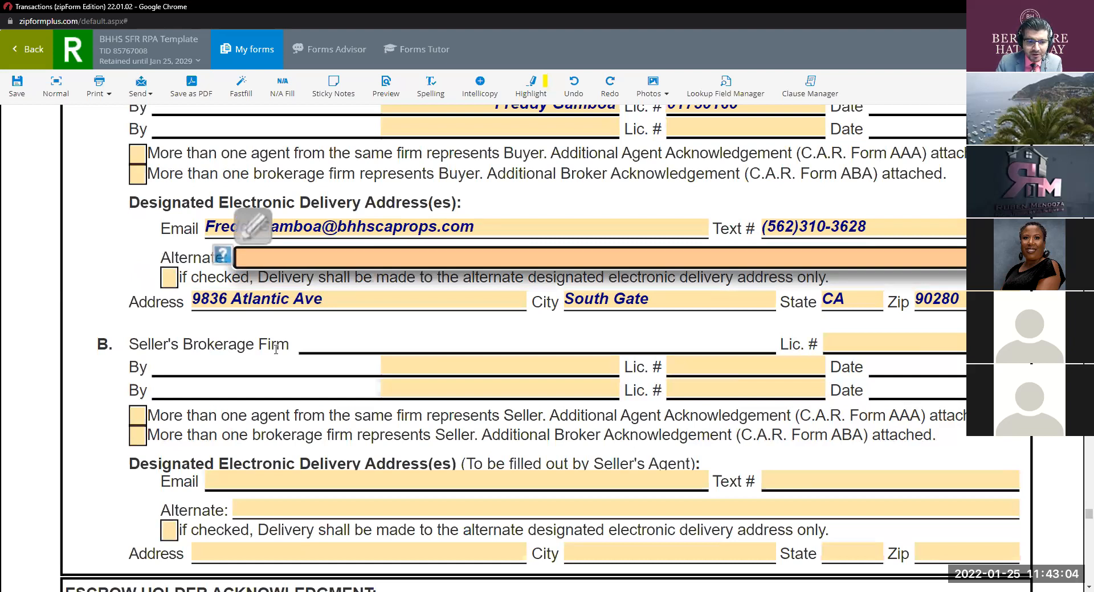
Step: Scroll through the rest of the agreement, then save and exit with Back
{"action": "scroll", "coordinate": [324, 319], "scroll_direction": "down", "scroll_amount": 4}
{"action": "scroll", "coordinate": [325, 319], "scroll_direction": "down", "scroll_amount": 3}
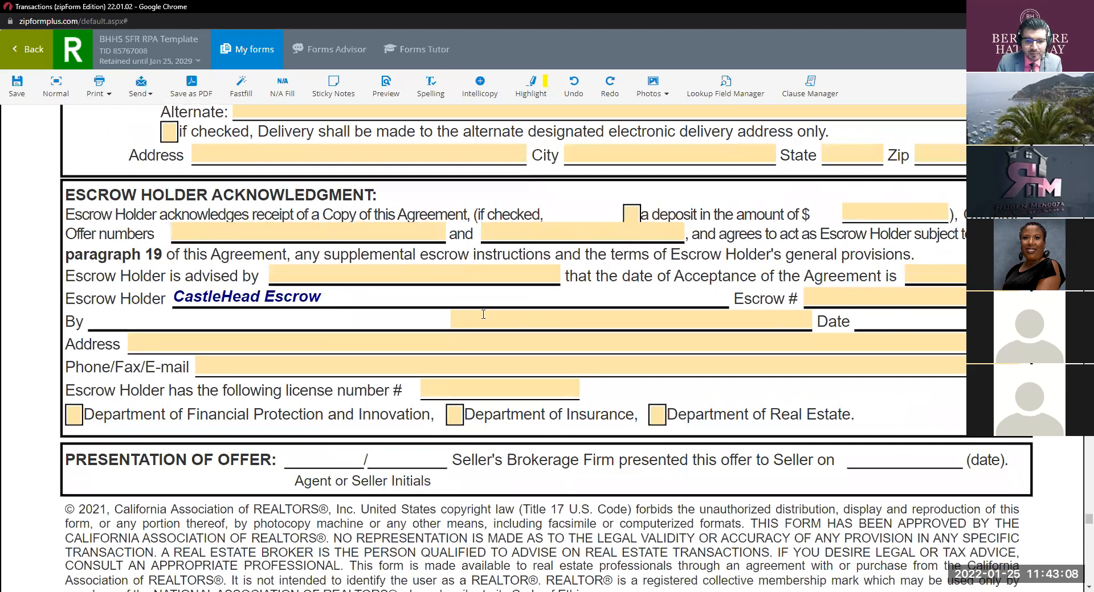
{"action": "scroll", "coordinate": [483, 315], "scroll_direction": "down", "scroll_amount": 15}
{"action": "scroll", "coordinate": [483, 314], "scroll_direction": "down", "scroll_amount": 20}
{"action": "scroll", "coordinate": [485, 320], "scroll_direction": "down", "scroll_amount": 20}
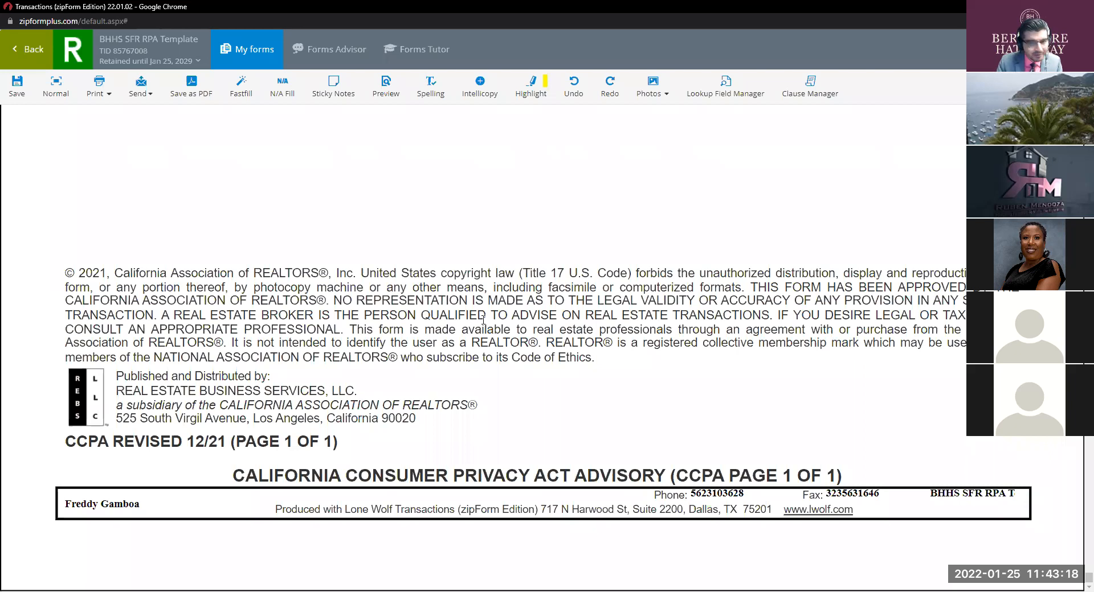
{"action": "left_click", "coordinate": [39, 49]}
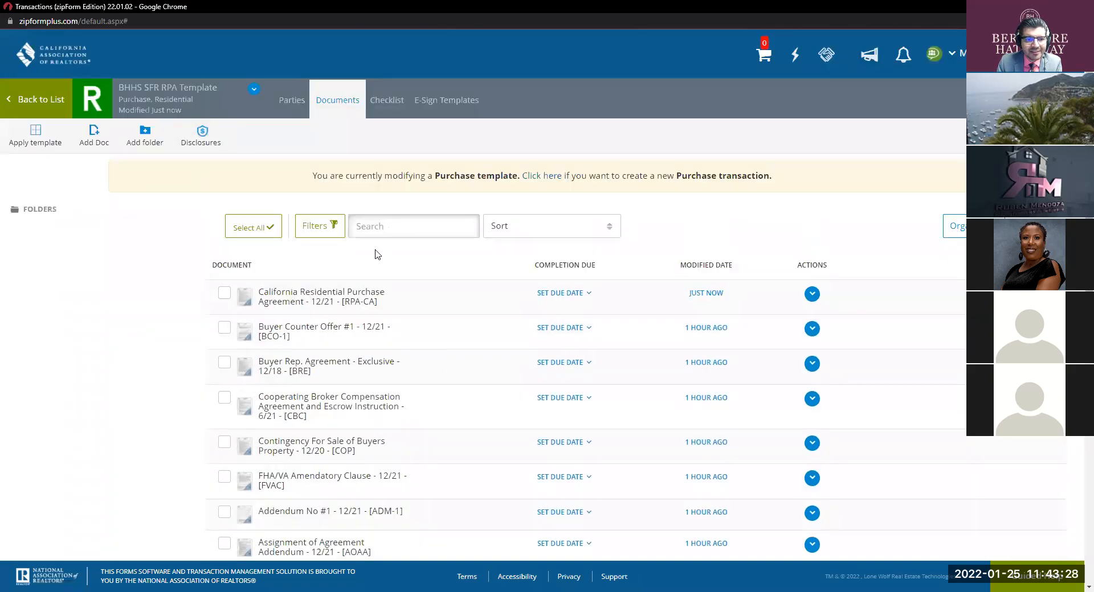
{"action": "left_click", "coordinate": [49, 104]}
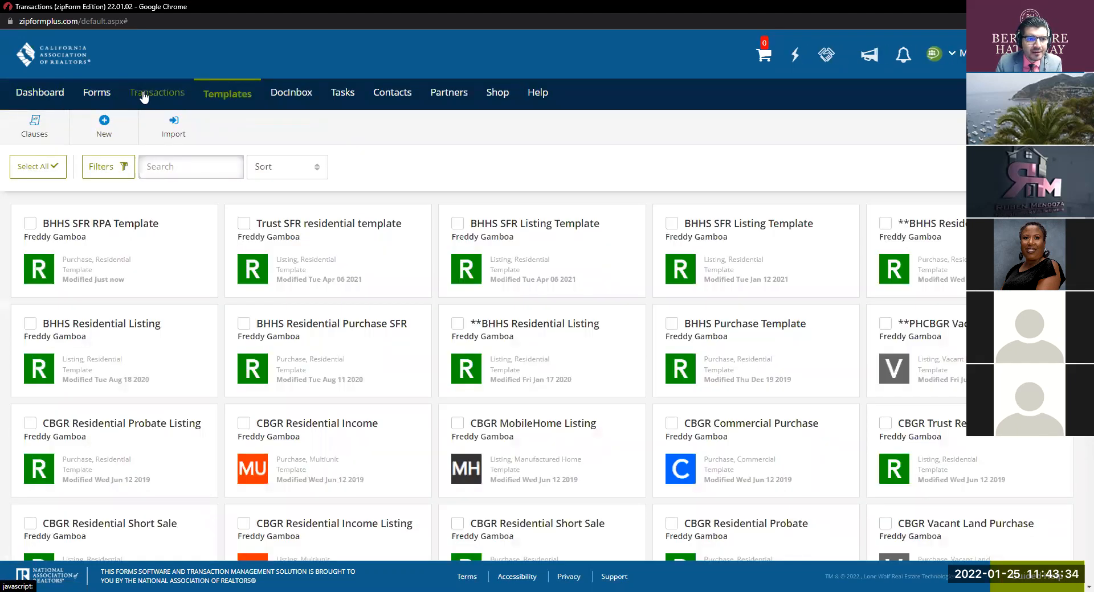
{"action": "left_click", "coordinate": [173, 96]}
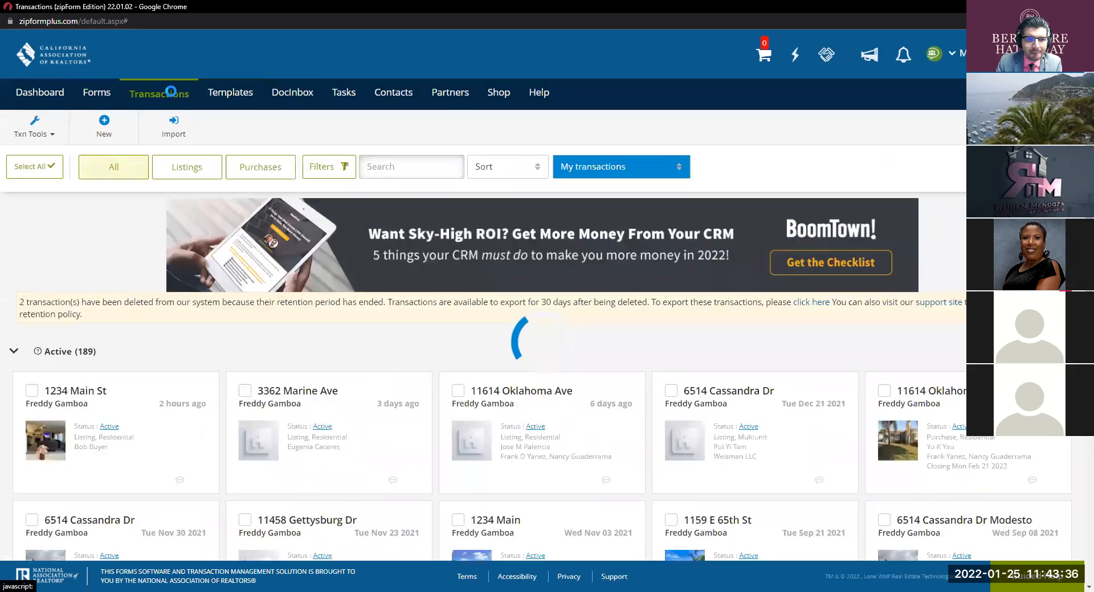
{"action": "left_click", "coordinate": [102, 126]}
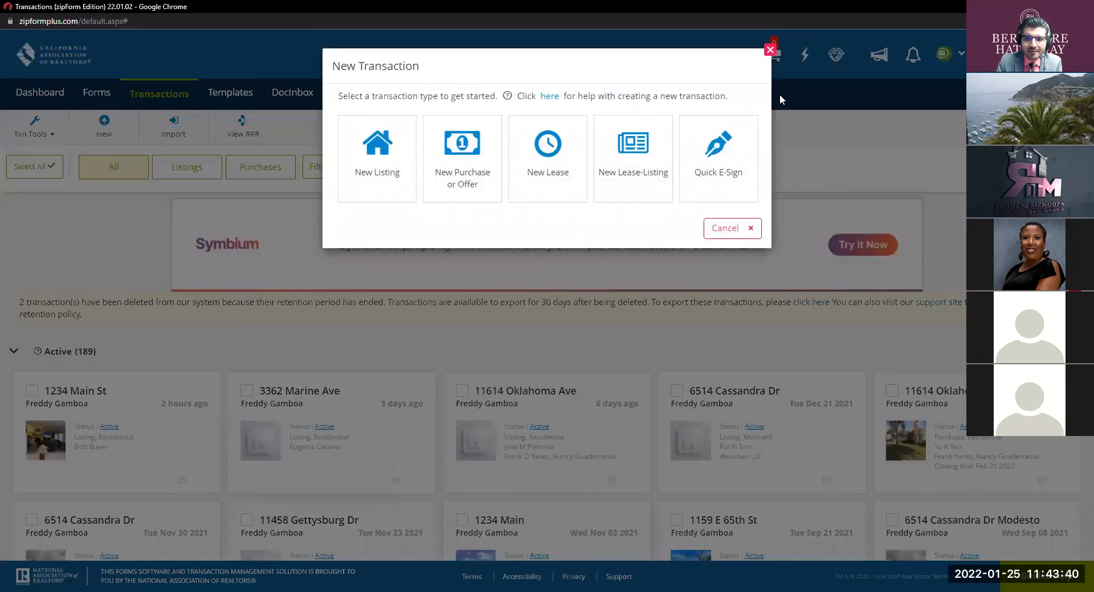
{"action": "left_click", "coordinate": [475, 158]}
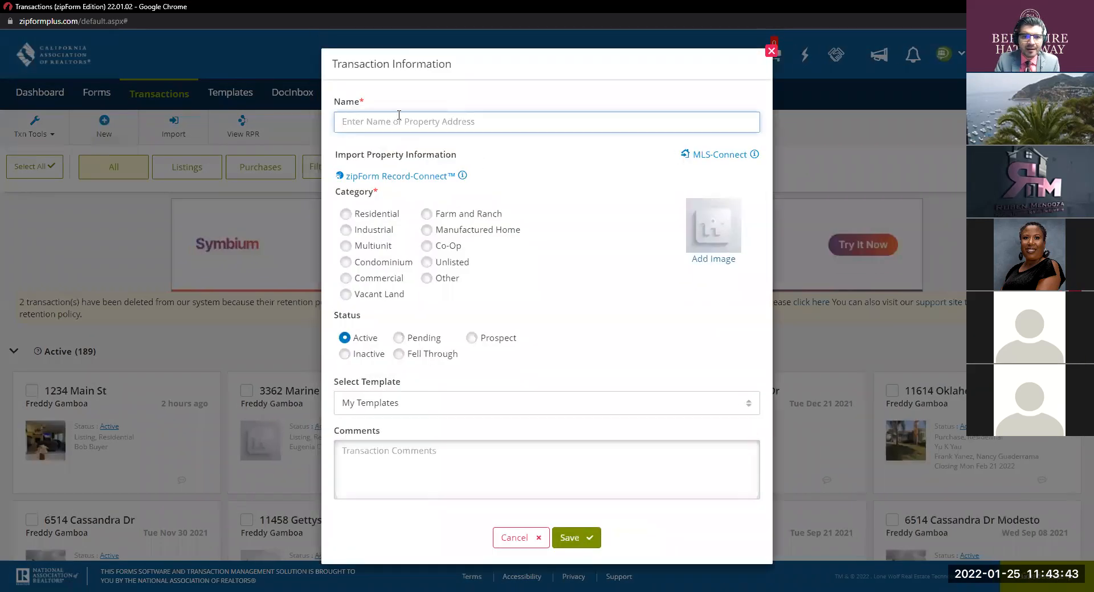
{"action": "left_click", "coordinate": [399, 116]}
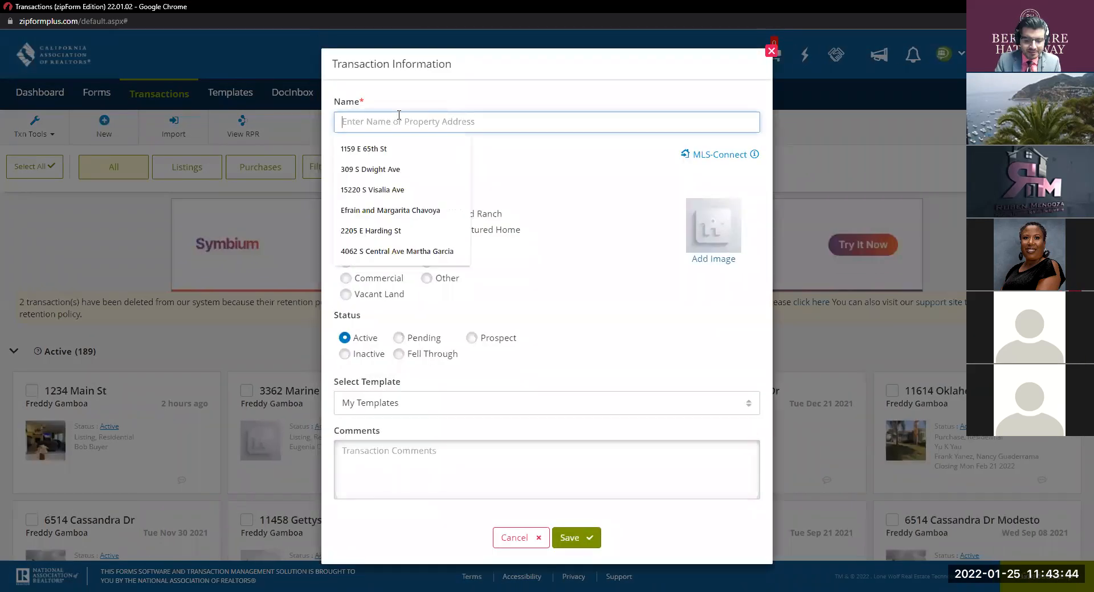
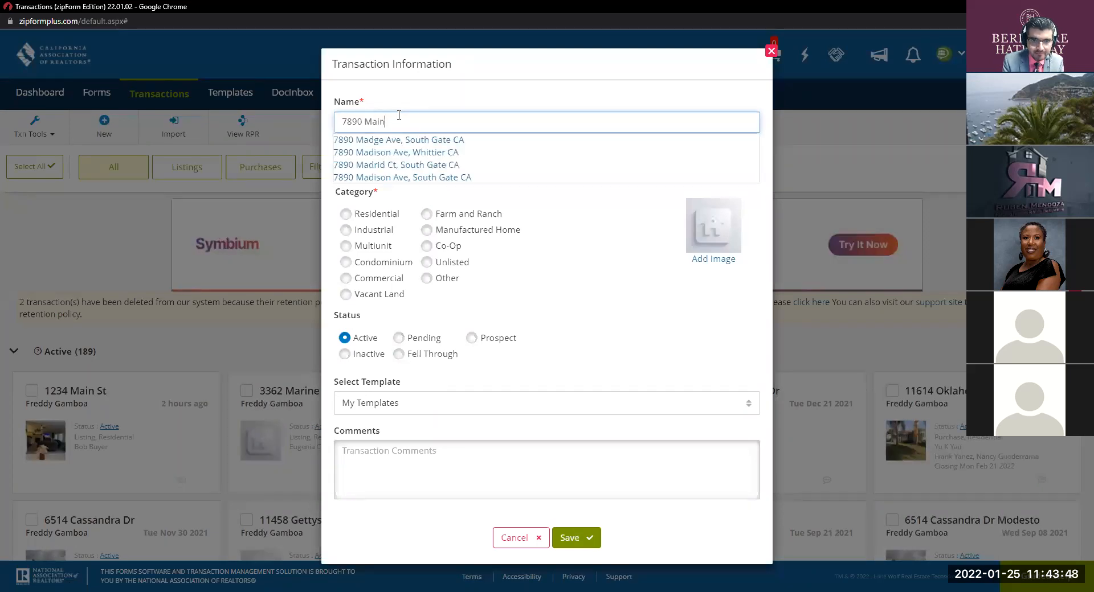
{"action": "left_click", "coordinate": [346, 214]}
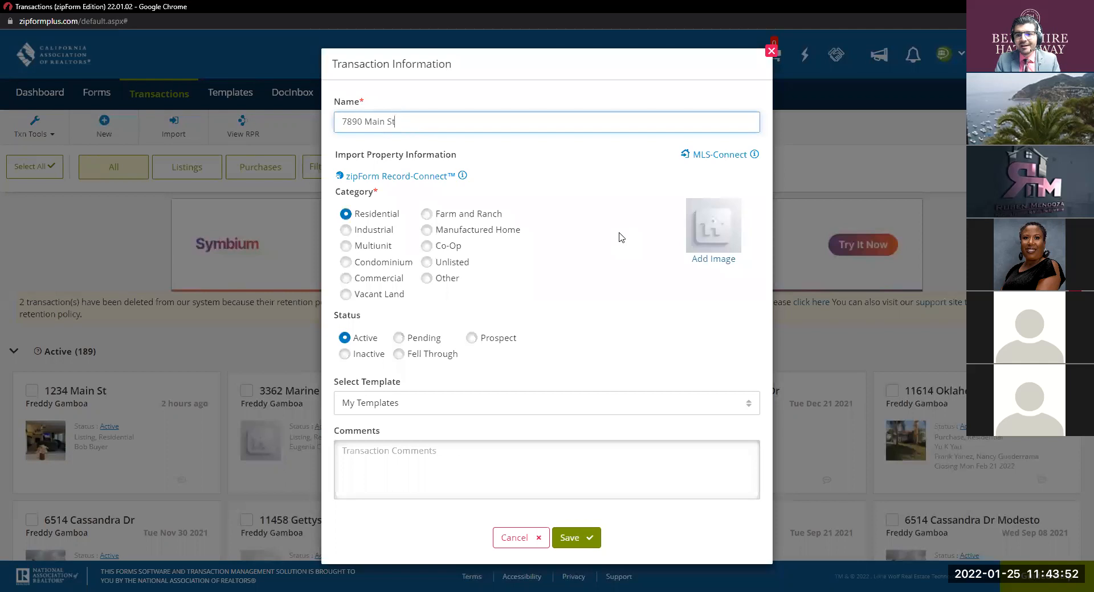
Step: Find MLS listing DW21174557 as Property with its photo through MLS-Connect and use it
{"action": "left_click", "coordinate": [716, 158]}
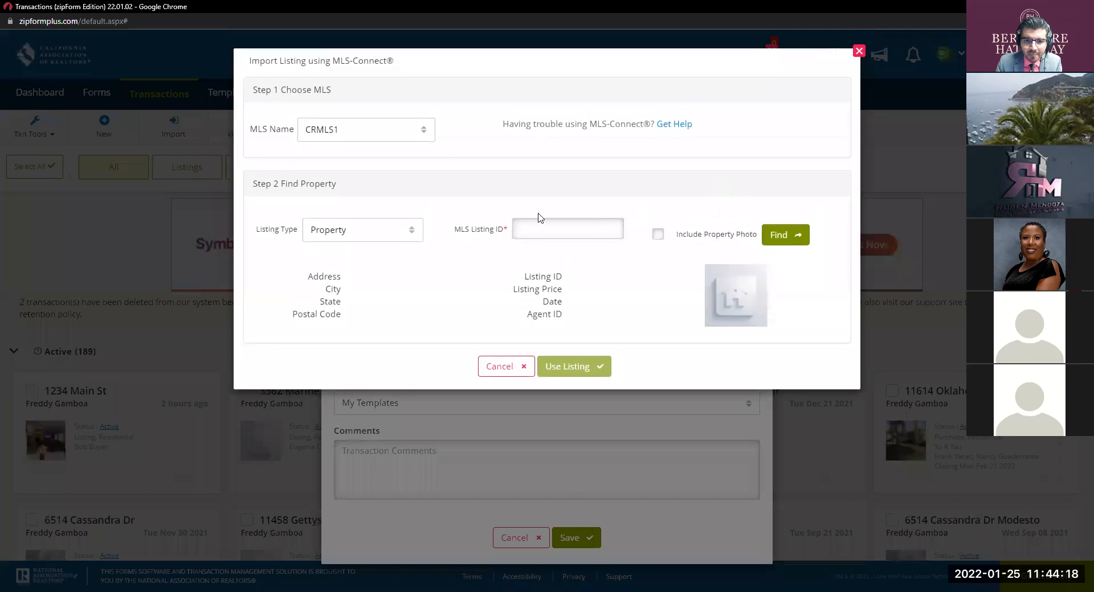
{"action": "left_click", "coordinate": [554, 219]}
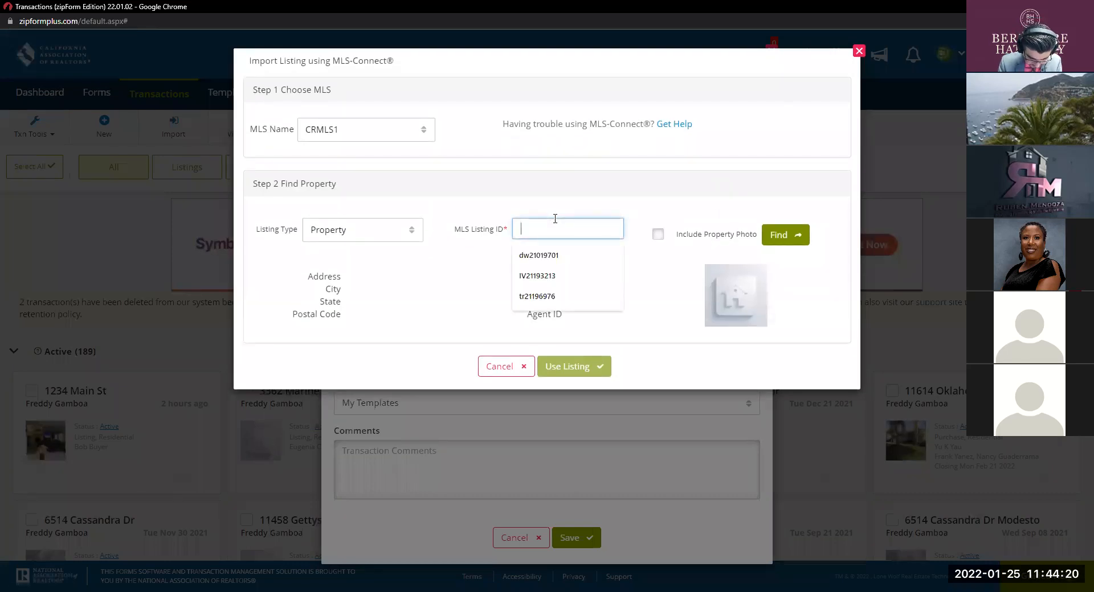
{"action": "type", "text": "DW2"}
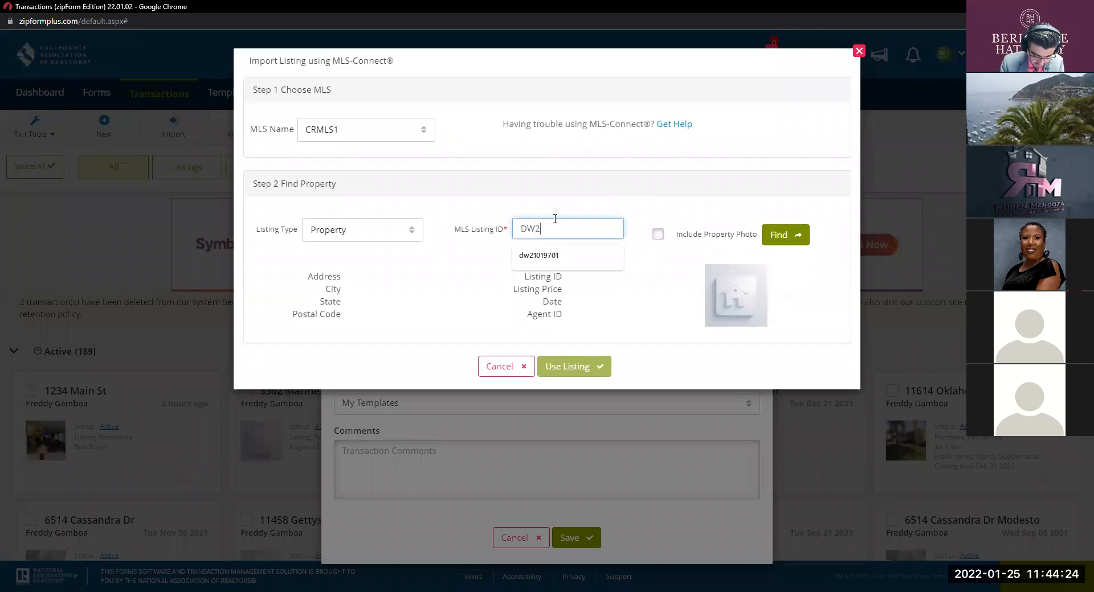
{"action": "type", "text": "1174557"}
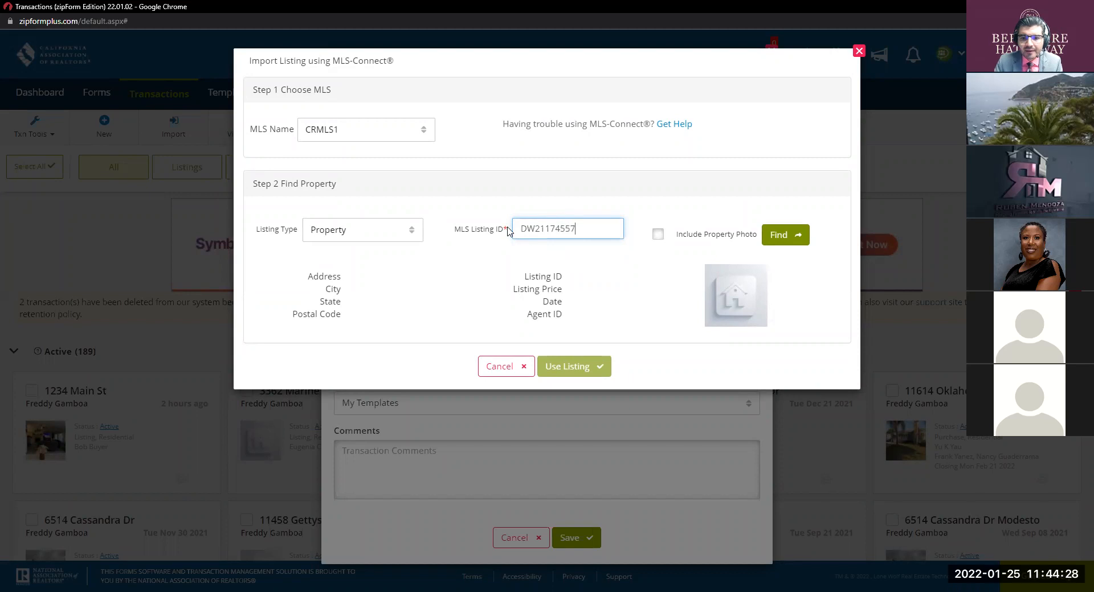
{"action": "left_click", "coordinate": [395, 229]}
{"action": "left_click", "coordinate": [434, 207]}
{"action": "left_click", "coordinate": [398, 233]}
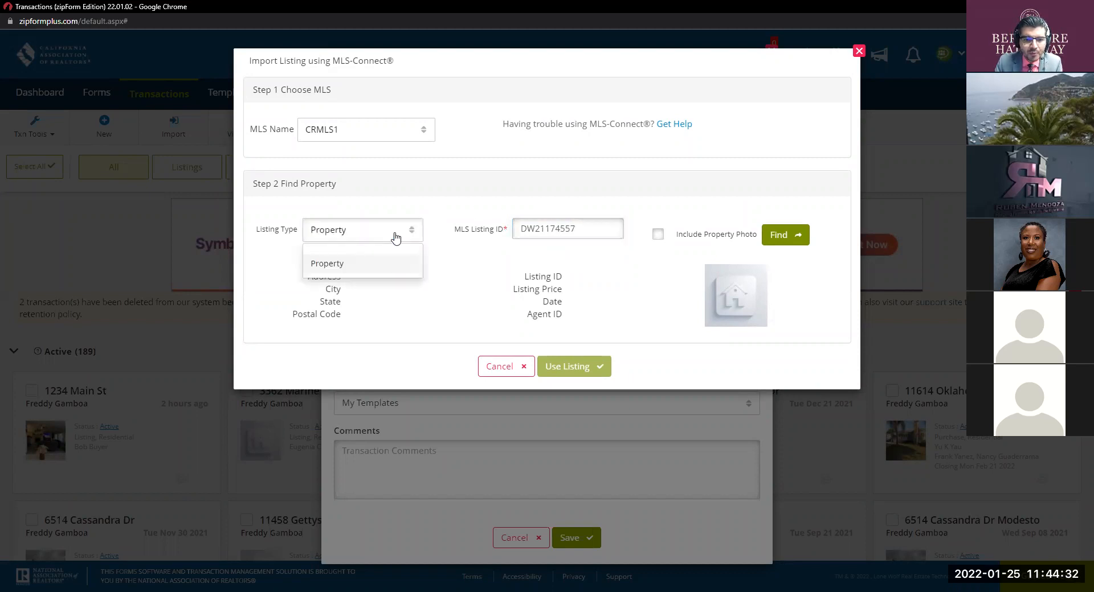
{"action": "left_click", "coordinate": [381, 264]}
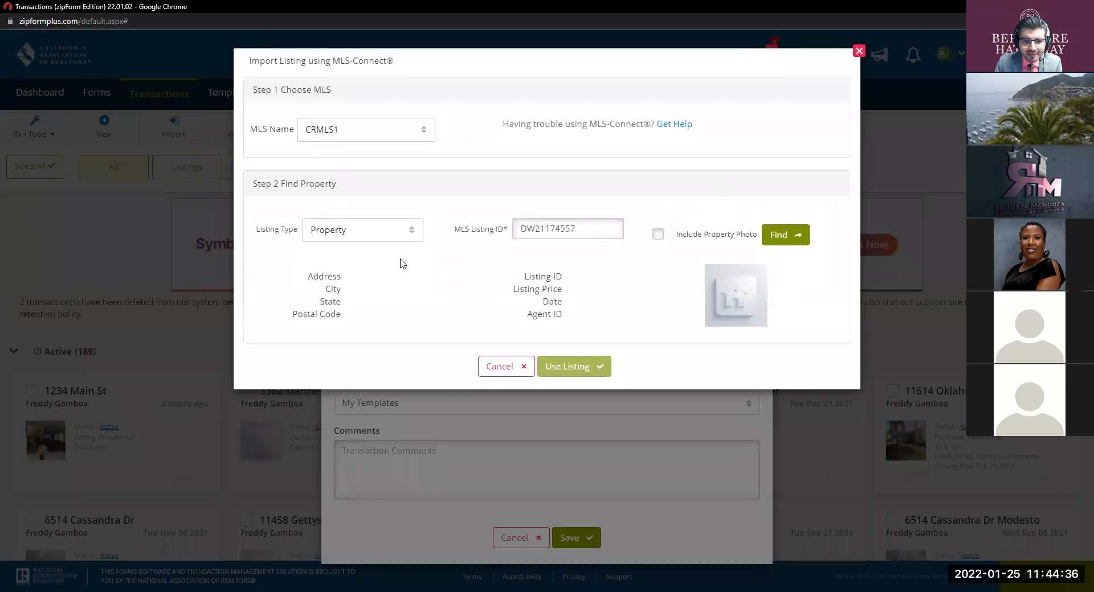
{"action": "left_click", "coordinate": [657, 234]}
{"action": "left_click", "coordinate": [795, 235]}
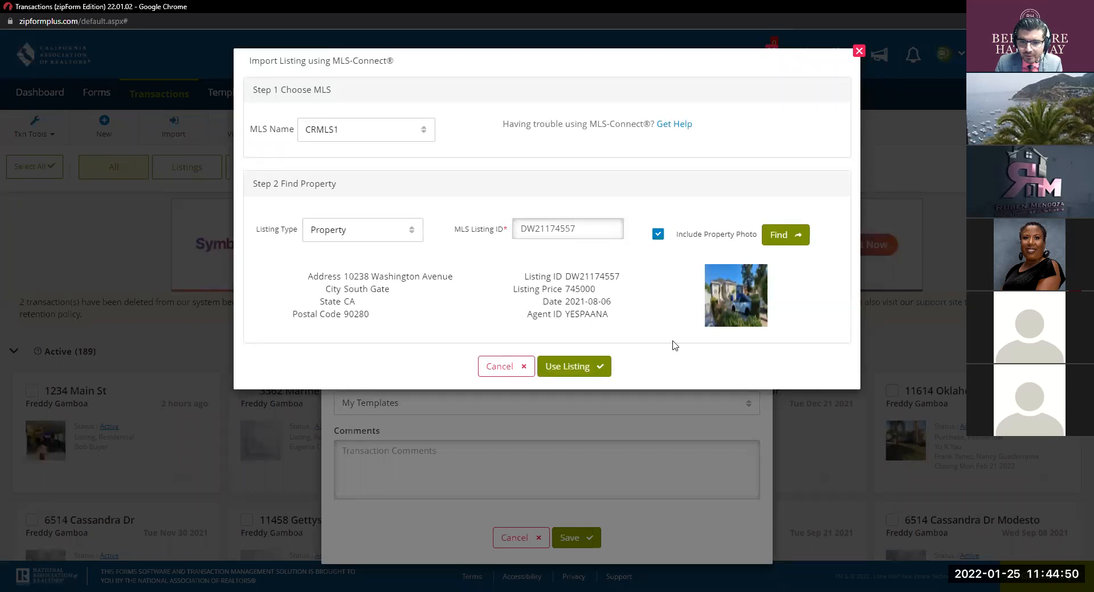
{"action": "left_click", "coordinate": [583, 366]}
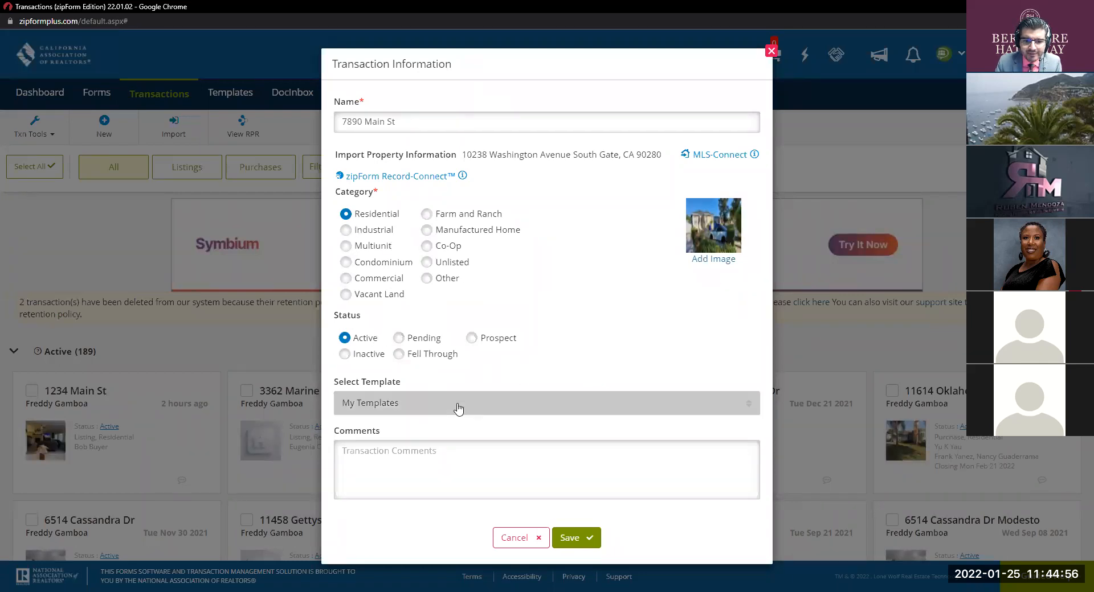
Step: Choose Personal - BHHS SFR RPA Template from the template list and save the transaction
{"action": "key", "text": "ctrl"}
{"action": "key", "text": "ctrl"}
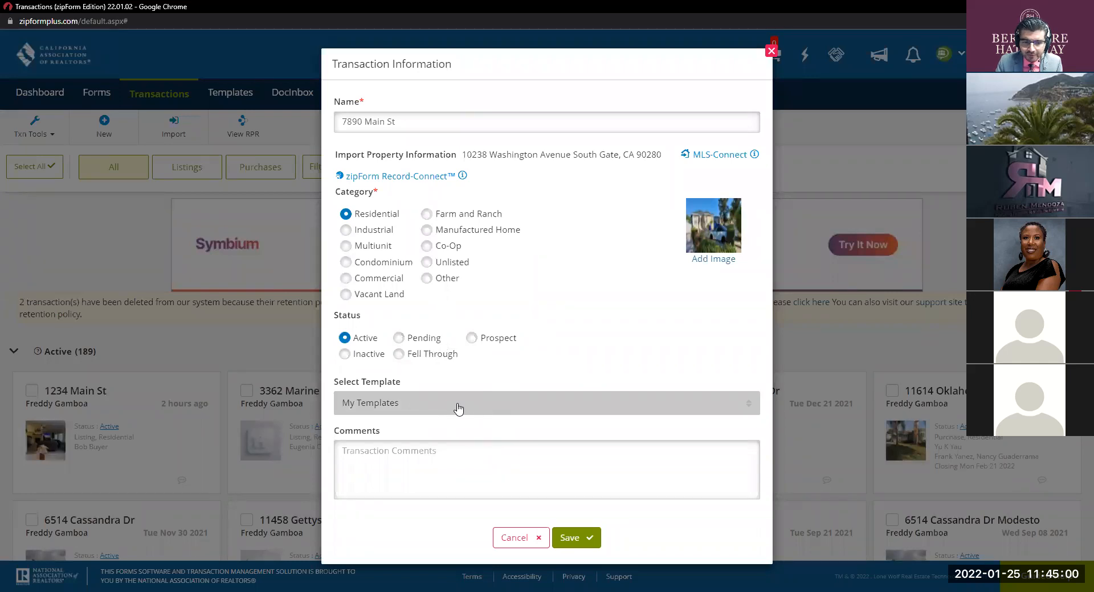
{"action": "left_click", "coordinate": [458, 407]}
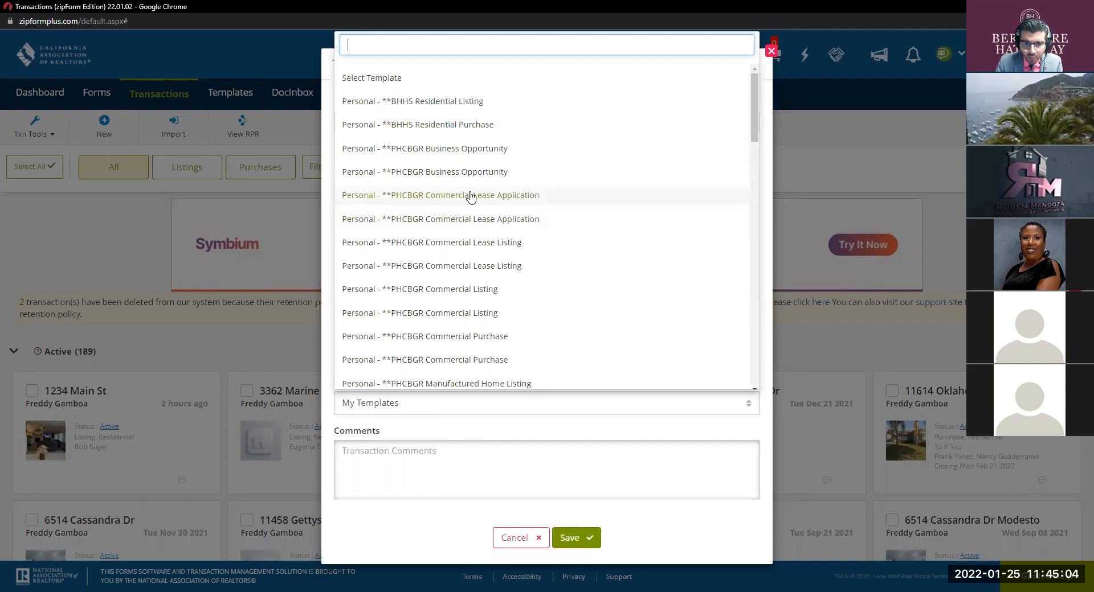
{"action": "scroll", "coordinate": [470, 197], "scroll_direction": "down", "scroll_amount": 4}
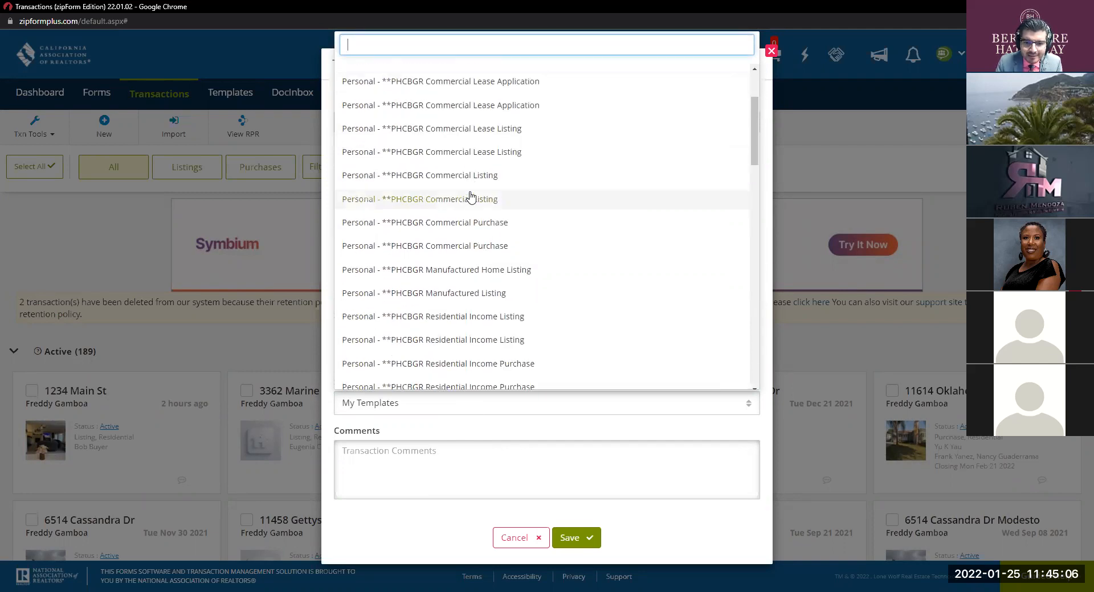
{"action": "scroll", "coordinate": [470, 196], "scroll_direction": "down", "scroll_amount": 7}
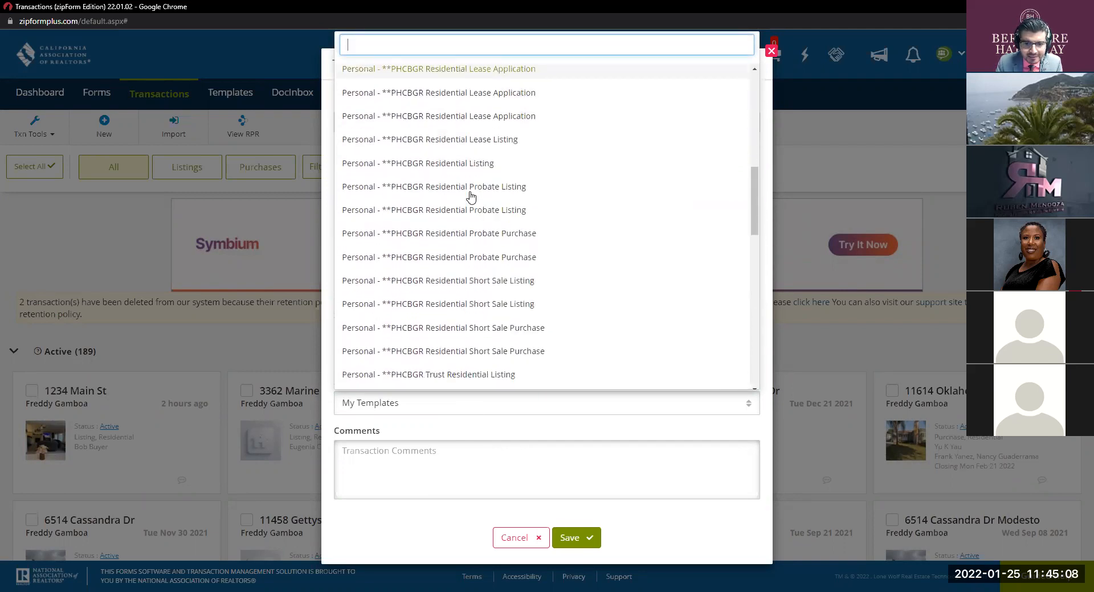
{"action": "scroll", "coordinate": [471, 197], "scroll_direction": "down", "scroll_amount": 3}
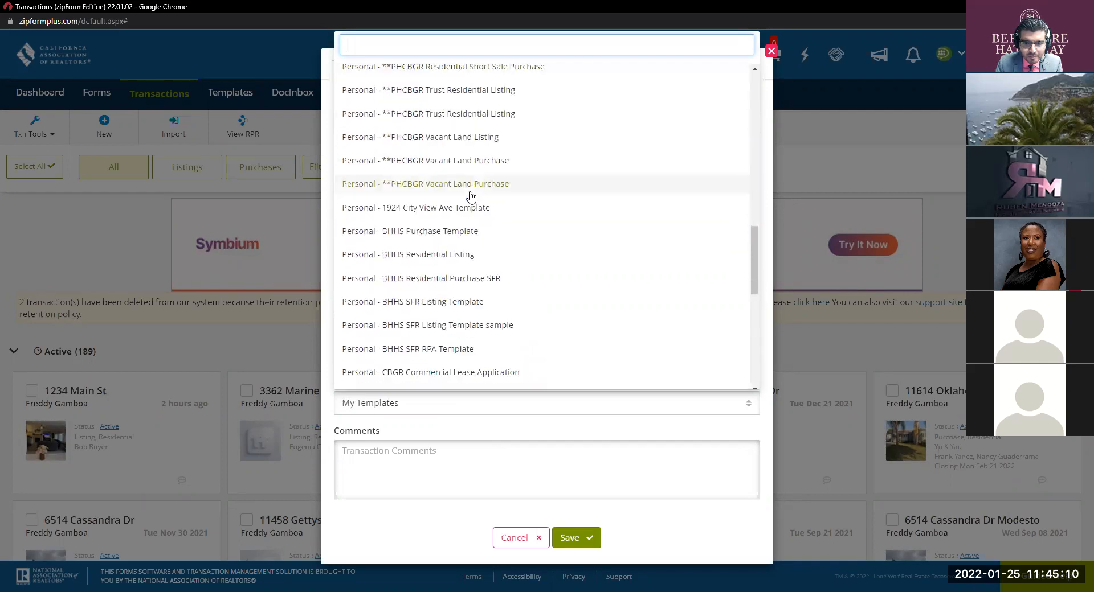
{"action": "scroll", "coordinate": [494, 296], "scroll_direction": "down", "scroll_amount": 2}
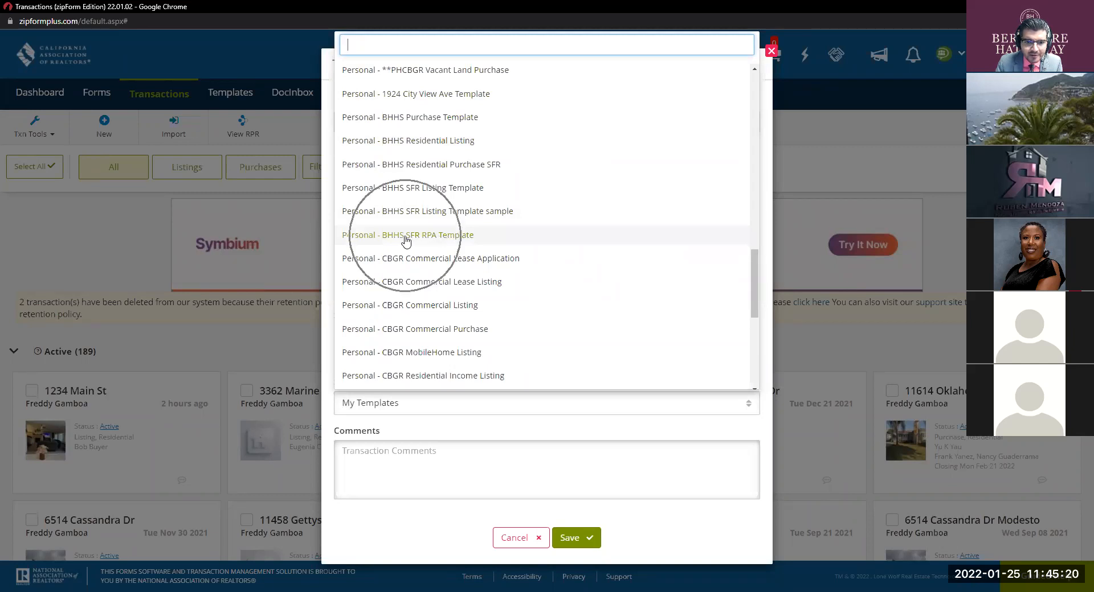
{"action": "left_click", "coordinate": [435, 242]}
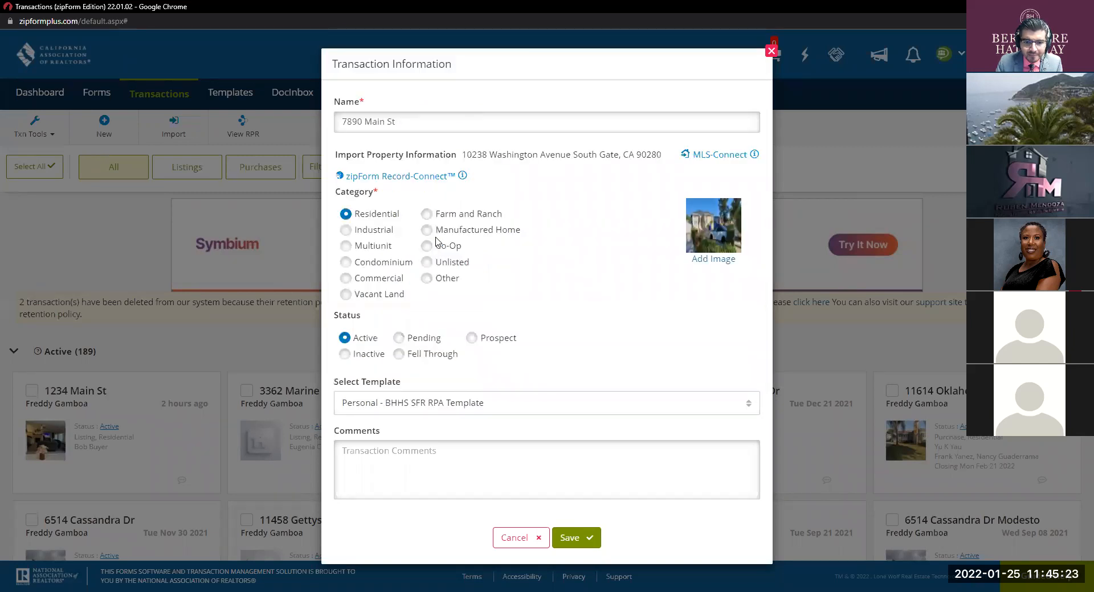
{"action": "left_click", "coordinate": [577, 537]}
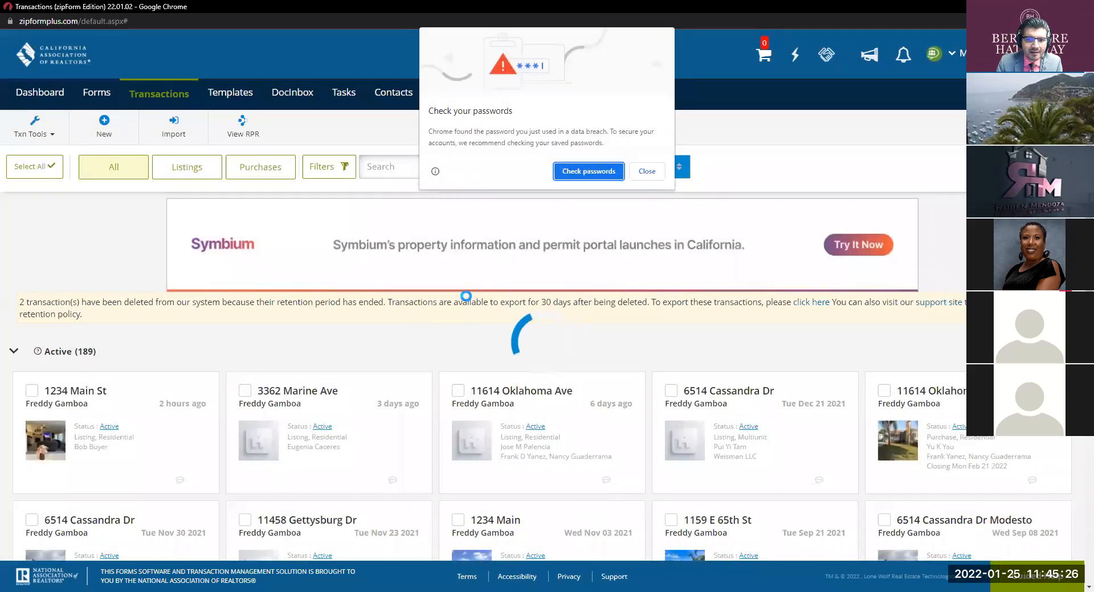
Step: Dismiss the password warning, view the Documents tab, and open the California Residential Purchase Agreement
{"action": "left_click", "coordinate": [646, 170]}
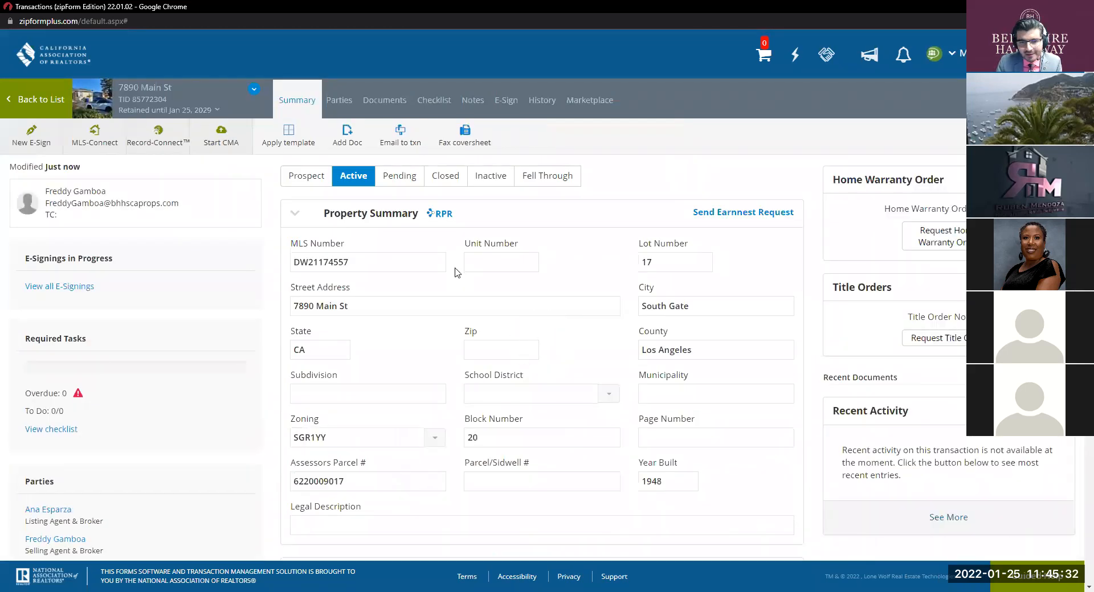
{"action": "left_click", "coordinate": [393, 102]}
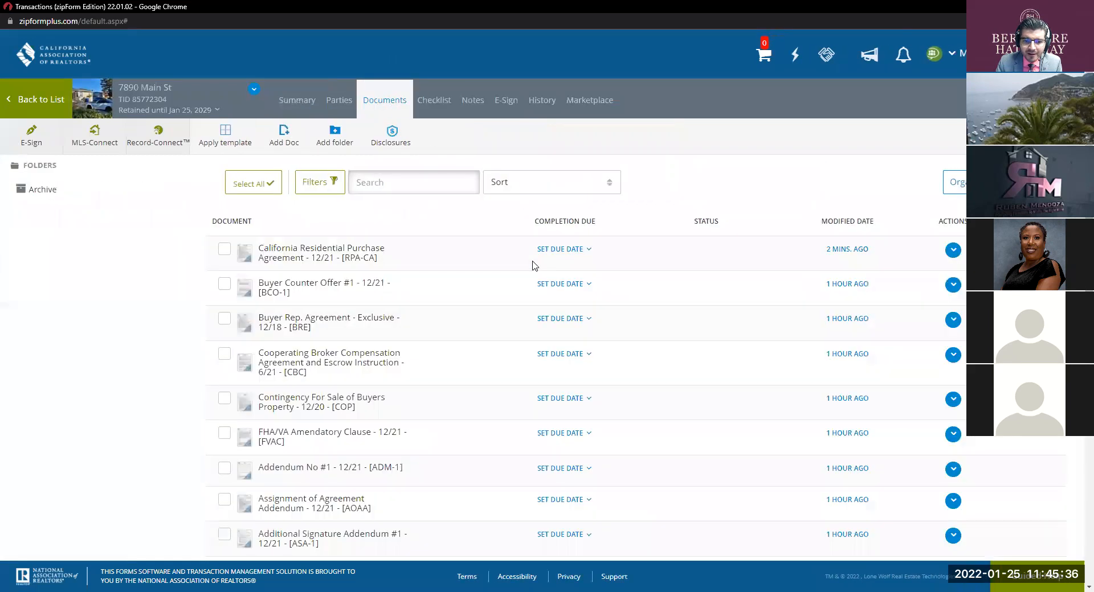
{"action": "scroll", "coordinate": [532, 263], "scroll_direction": "down", "scroll_amount": 5}
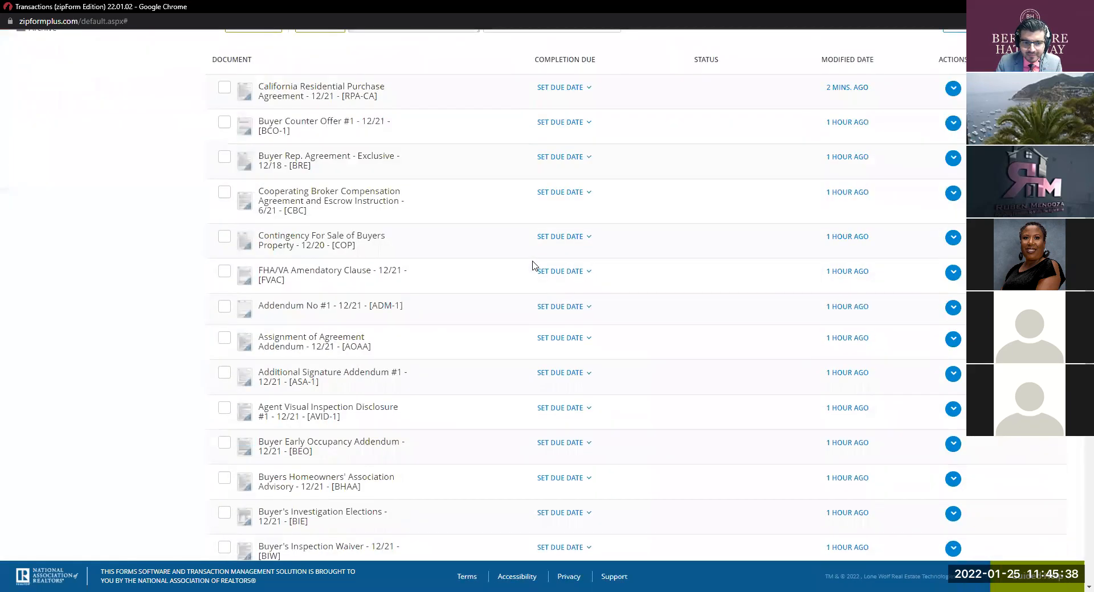
{"action": "scroll", "coordinate": [532, 268], "scroll_direction": "up", "scroll_amount": 5}
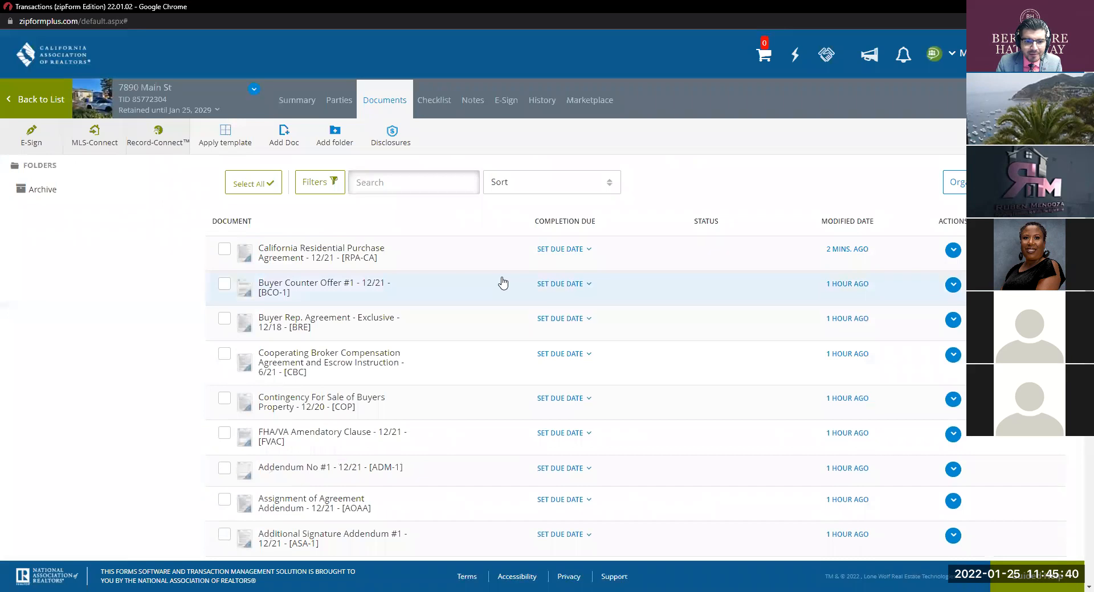
{"action": "scroll", "coordinate": [501, 282], "scroll_direction": "down", "scroll_amount": 10}
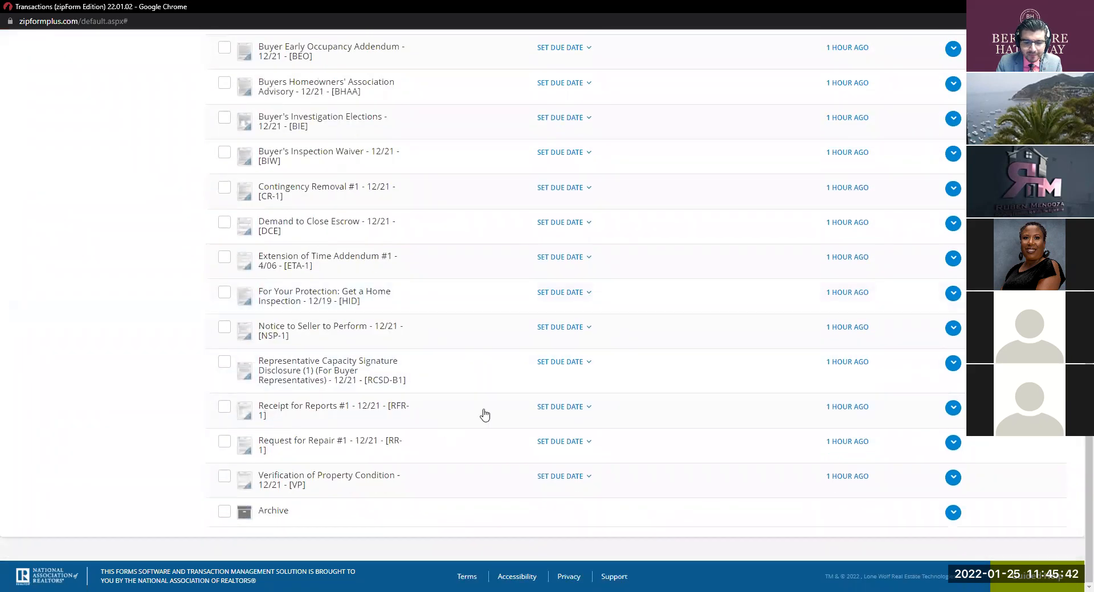
{"action": "scroll", "coordinate": [524, 350], "scroll_direction": "up", "scroll_amount": 10}
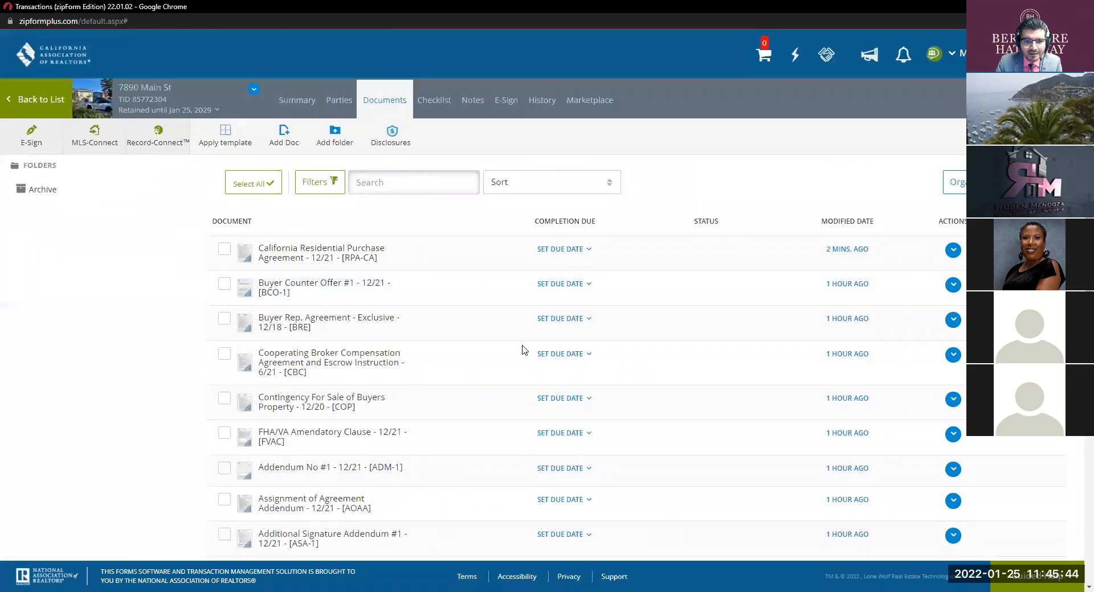
{"action": "left_click", "coordinate": [368, 251]}
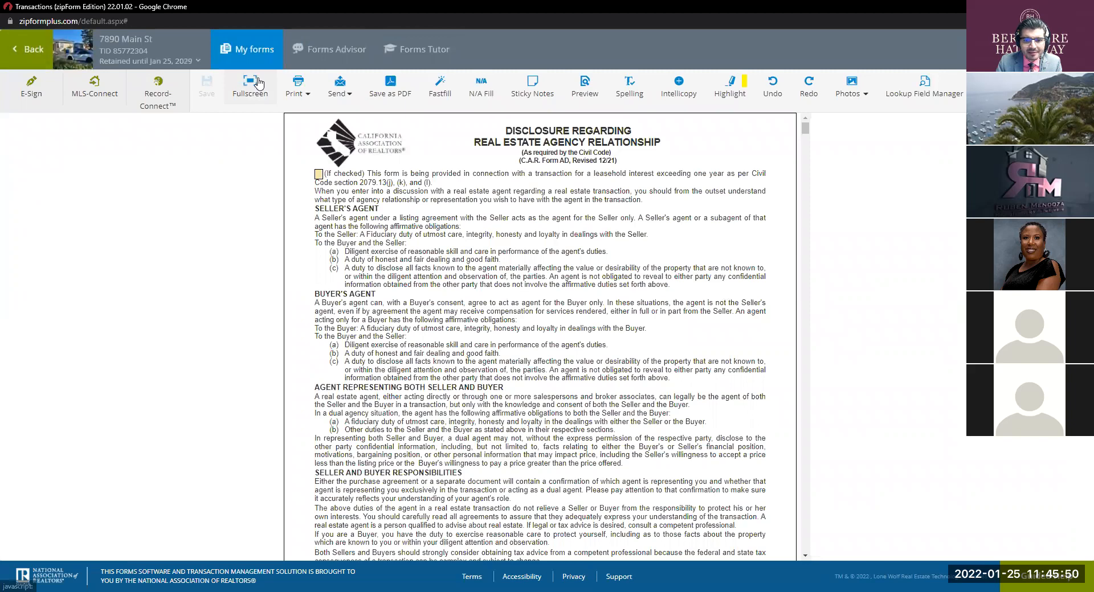
Step: Switch to fullscreen and uncheck the second Buyer box on the agency disclosure
{"action": "left_click", "coordinate": [257, 83]}
{"action": "scroll", "coordinate": [507, 289], "scroll_direction": "down", "scroll_amount": 3}
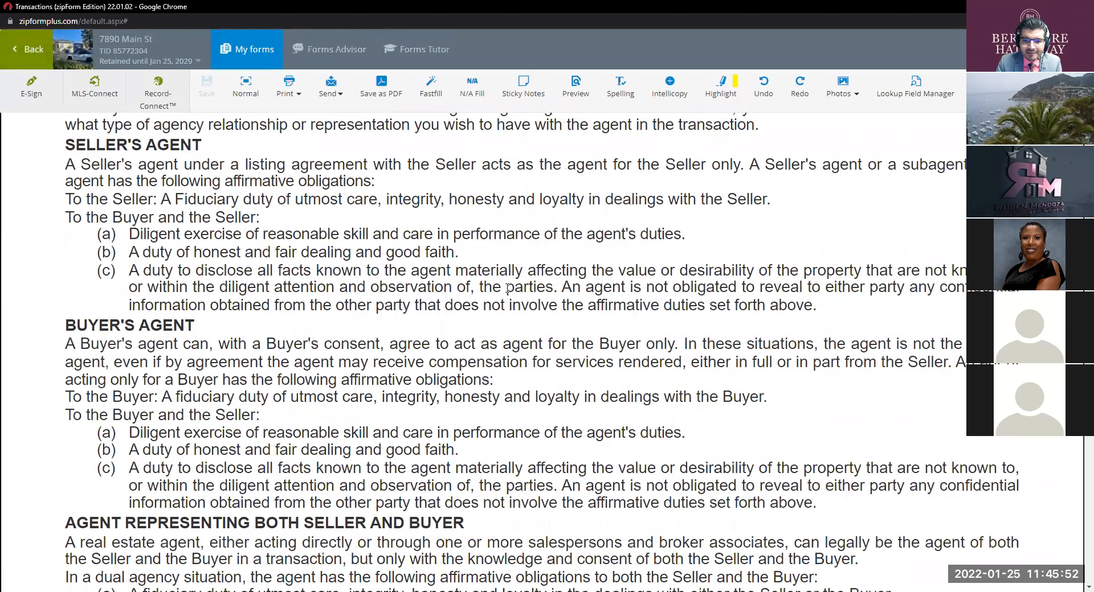
{"action": "scroll", "coordinate": [507, 288], "scroll_direction": "down", "scroll_amount": 4}
{"action": "scroll", "coordinate": [507, 289], "scroll_direction": "down", "scroll_amount": 3}
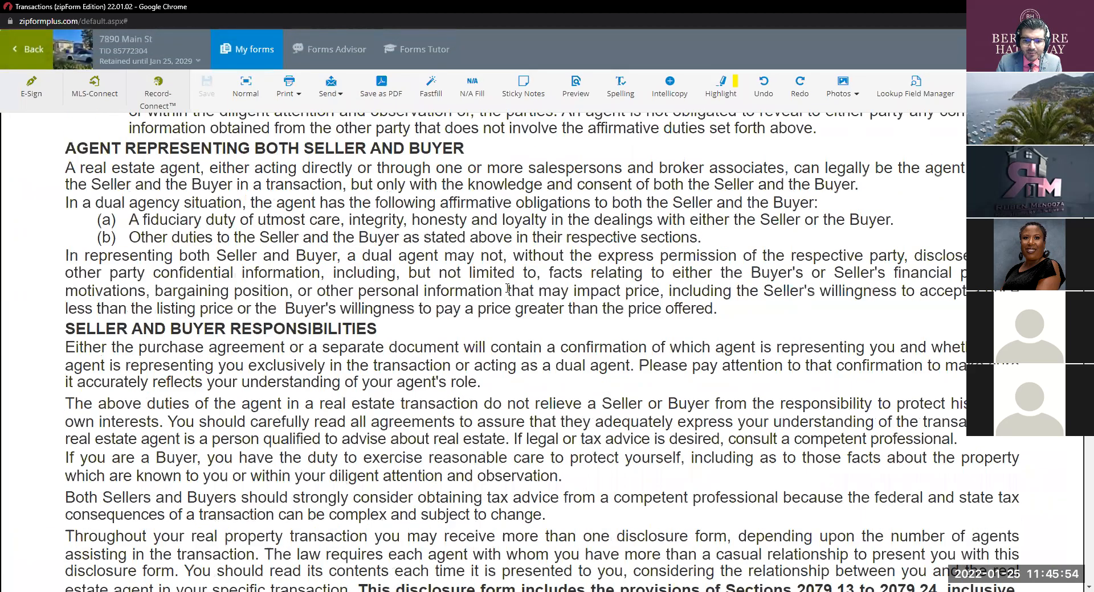
{"action": "scroll", "coordinate": [507, 289], "scroll_direction": "down", "scroll_amount": 6}
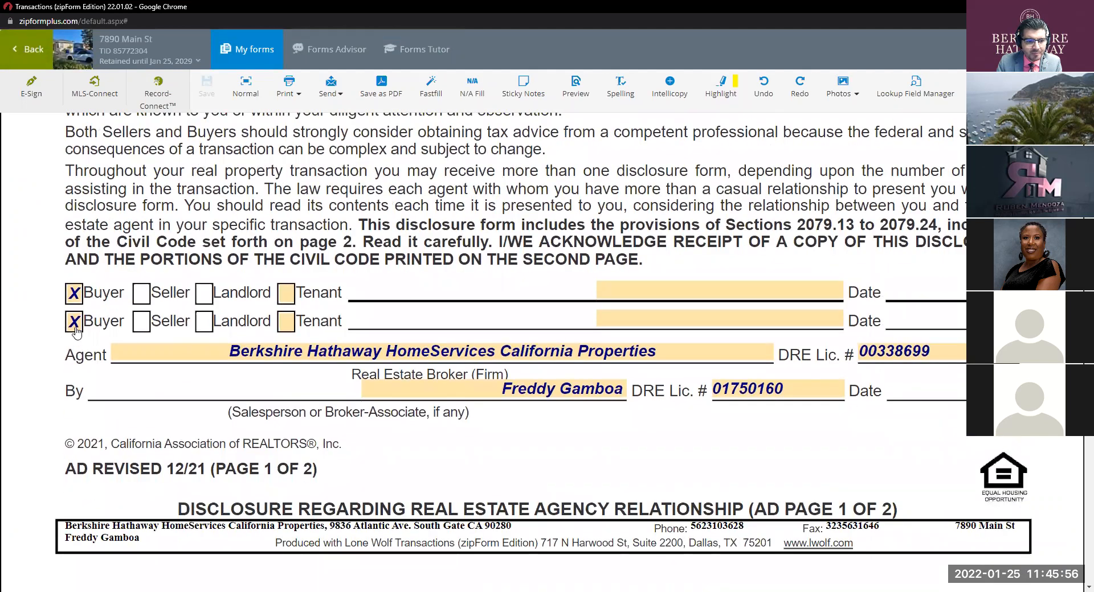
{"action": "left_click", "coordinate": [73, 324]}
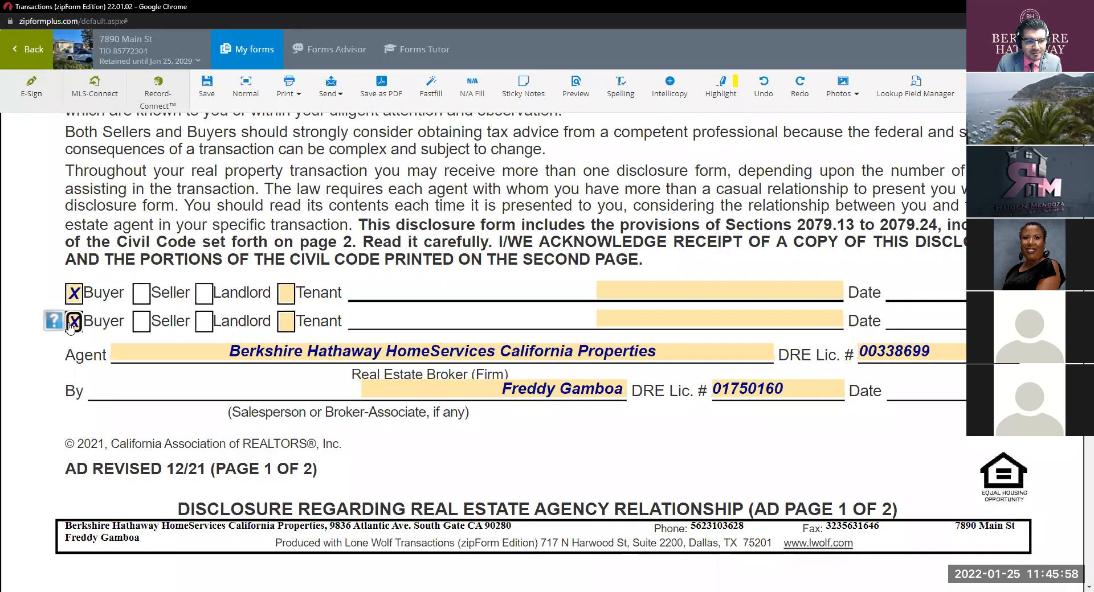
Step: Enter the buyer's name on the disclosure signature line and fill the Fair Housing Buyer/Tenant lines
{"action": "left_click", "coordinate": [610, 296]}
{"action": "type", "text": "Bob Buyer"}
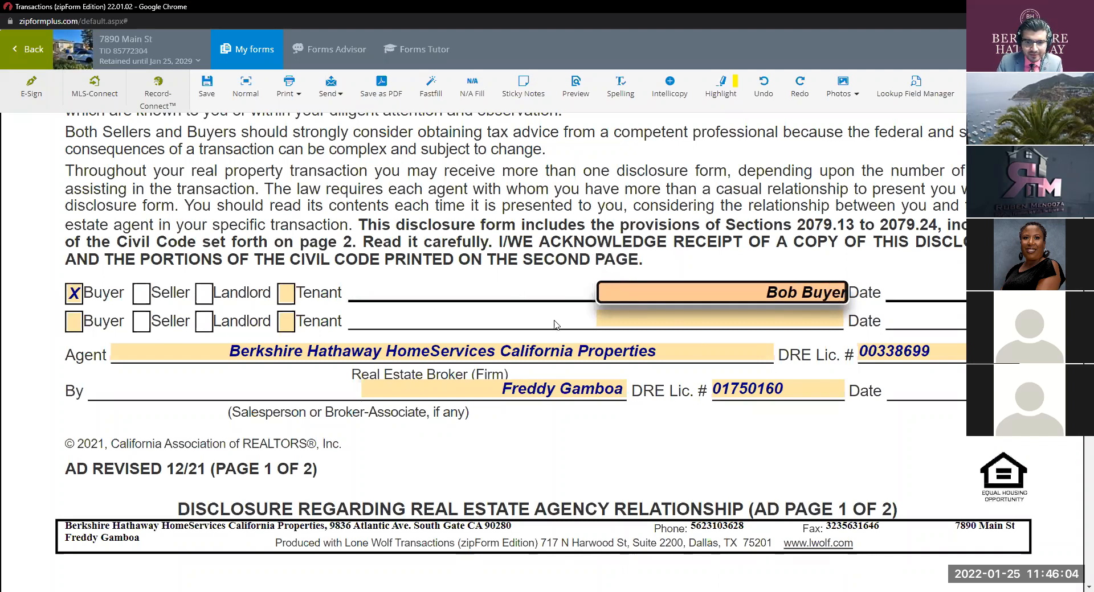
{"action": "scroll", "coordinate": [625, 342], "scroll_direction": "down", "scroll_amount": 8}
{"action": "scroll", "coordinate": [625, 342], "scroll_direction": "down", "scroll_amount": 15}
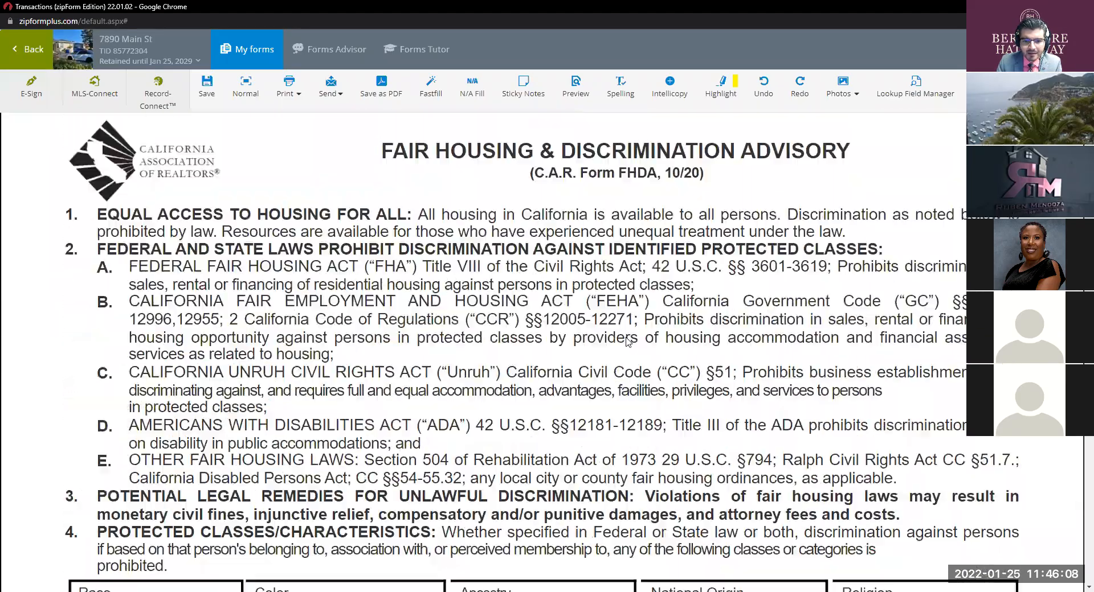
{"action": "scroll", "coordinate": [627, 340], "scroll_direction": "down", "scroll_amount": 15}
{"action": "scroll", "coordinate": [627, 342], "scroll_direction": "down", "scroll_amount": 15}
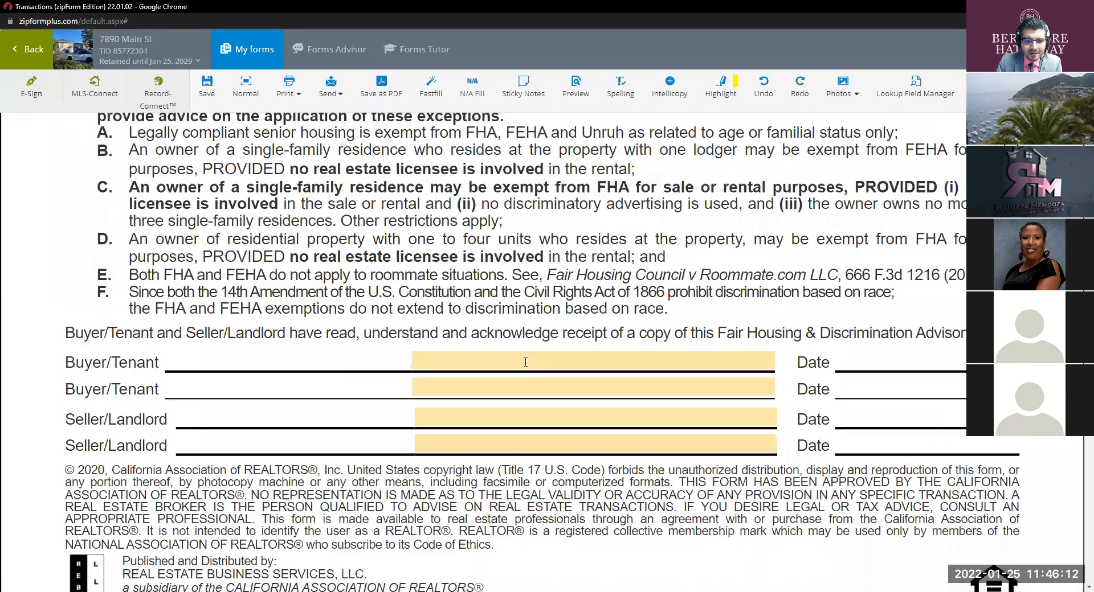
{"action": "left_click", "coordinate": [525, 363]}
{"action": "left_click", "coordinate": [654, 391]}
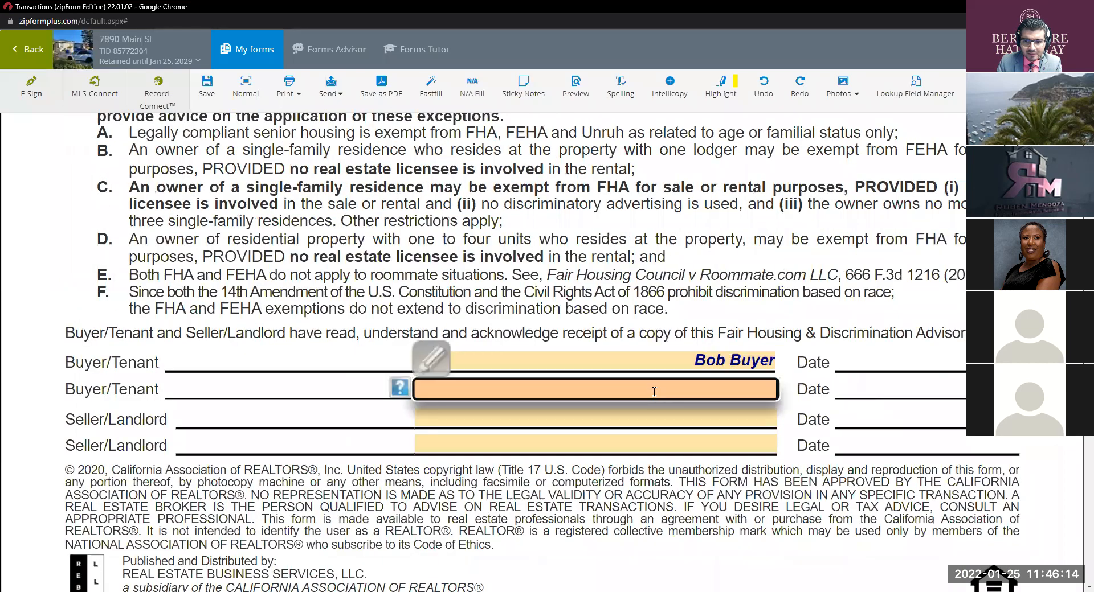
{"action": "scroll", "coordinate": [635, 328], "scroll_direction": "down", "scroll_amount": 15}
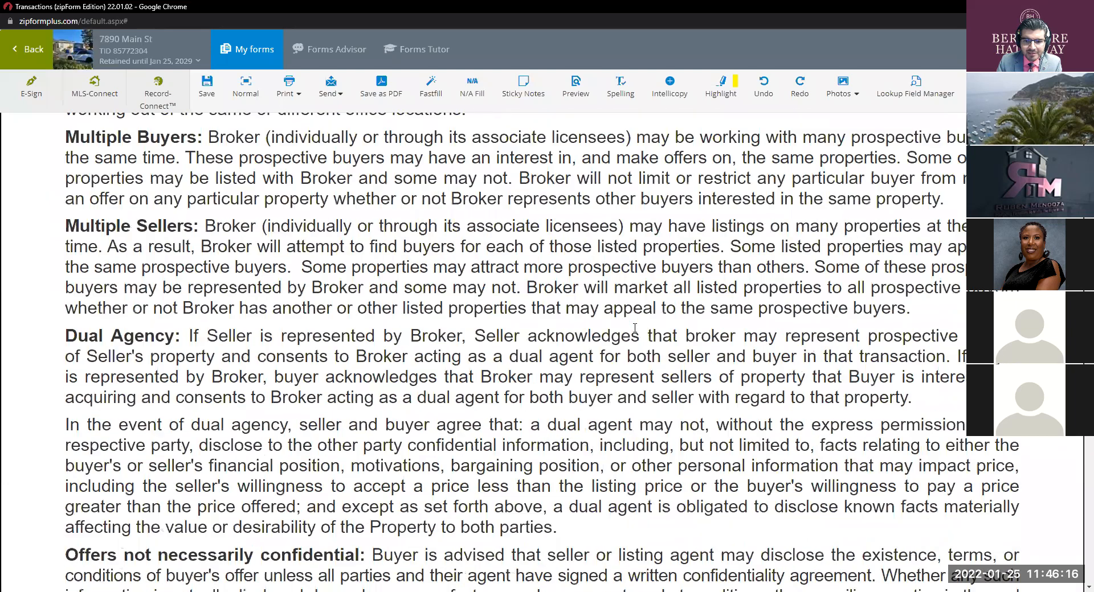
Step: Delete the seller brokerage DRE Lic # on the multiple-representation disclosure, then switch to the browser
{"action": "scroll", "coordinate": [635, 328], "scroll_direction": "down", "scroll_amount": 4}
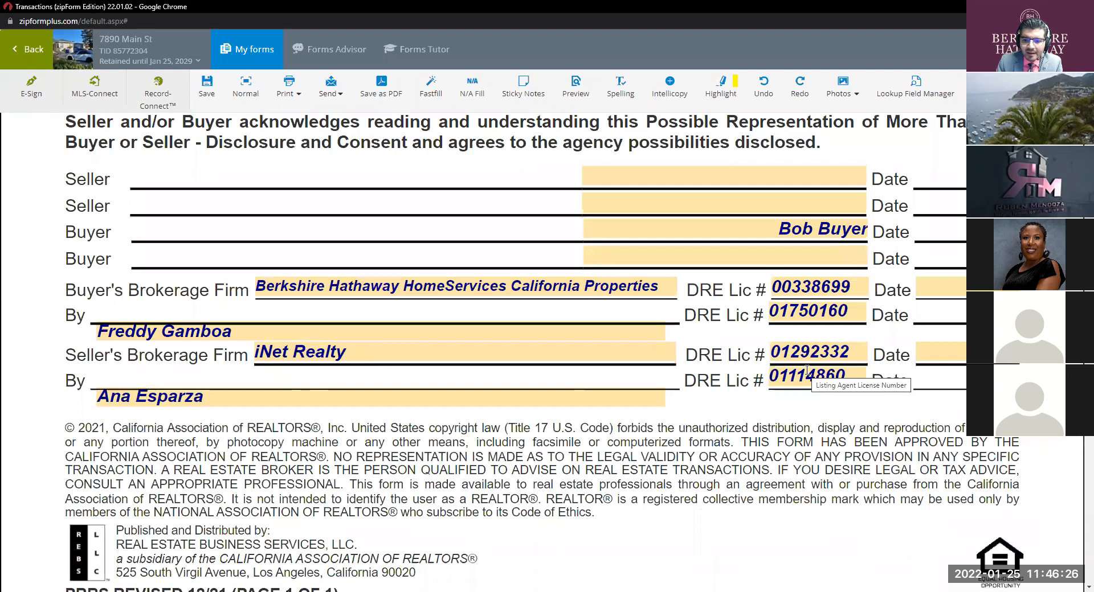
{"action": "left_click", "coordinate": [853, 355]}
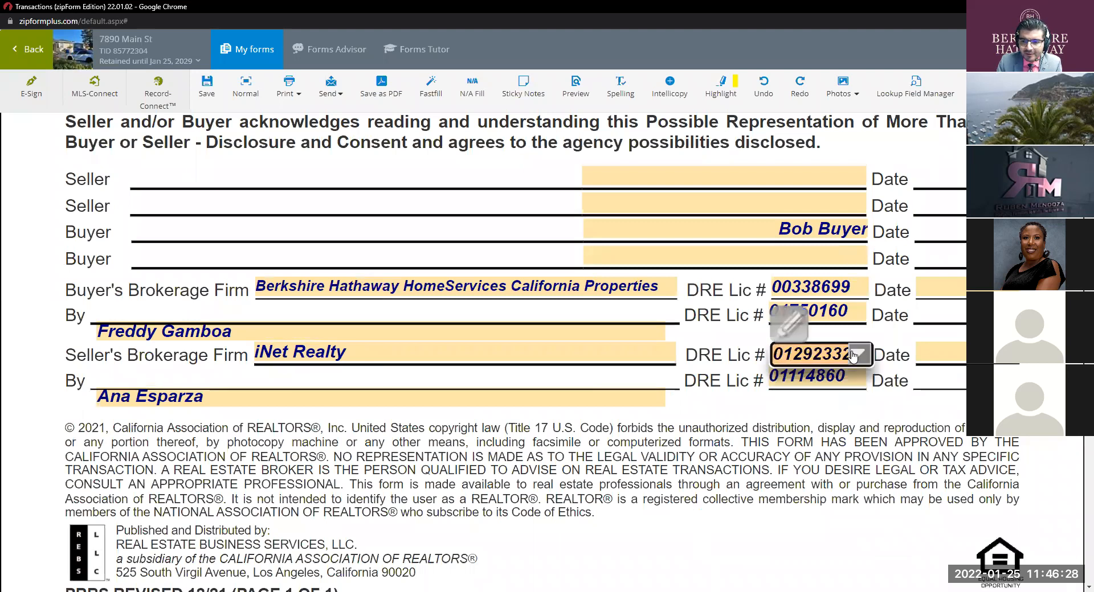
{"action": "double_click", "coordinate": [838, 352]}
{"action": "key", "text": "ctrl+c"}
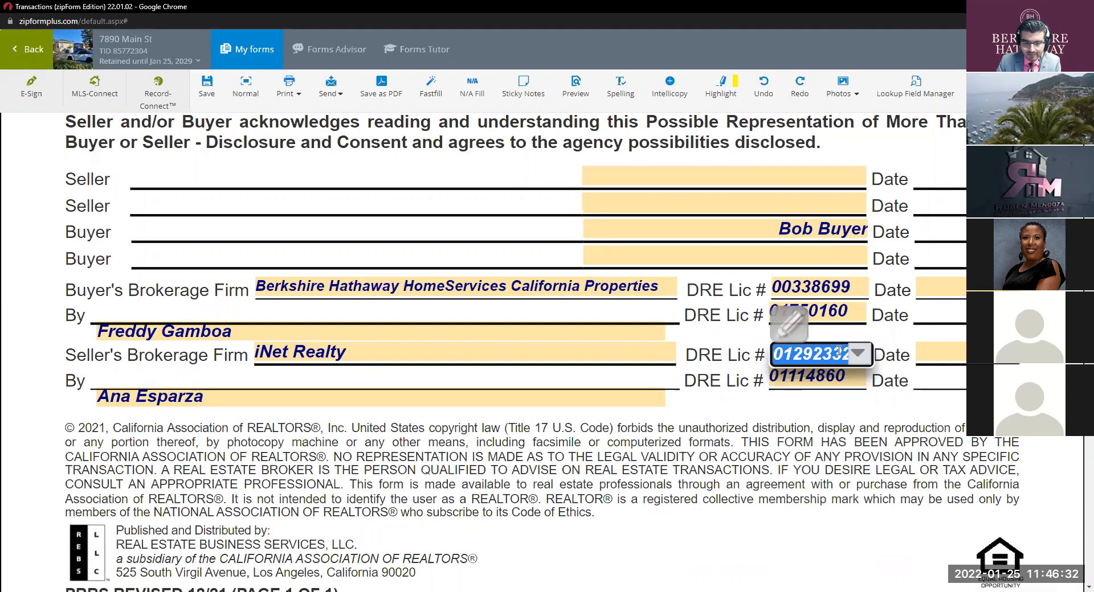
{"action": "key", "text": "BackSpace"}
{"action": "left_click", "coordinate": [699, 413]}
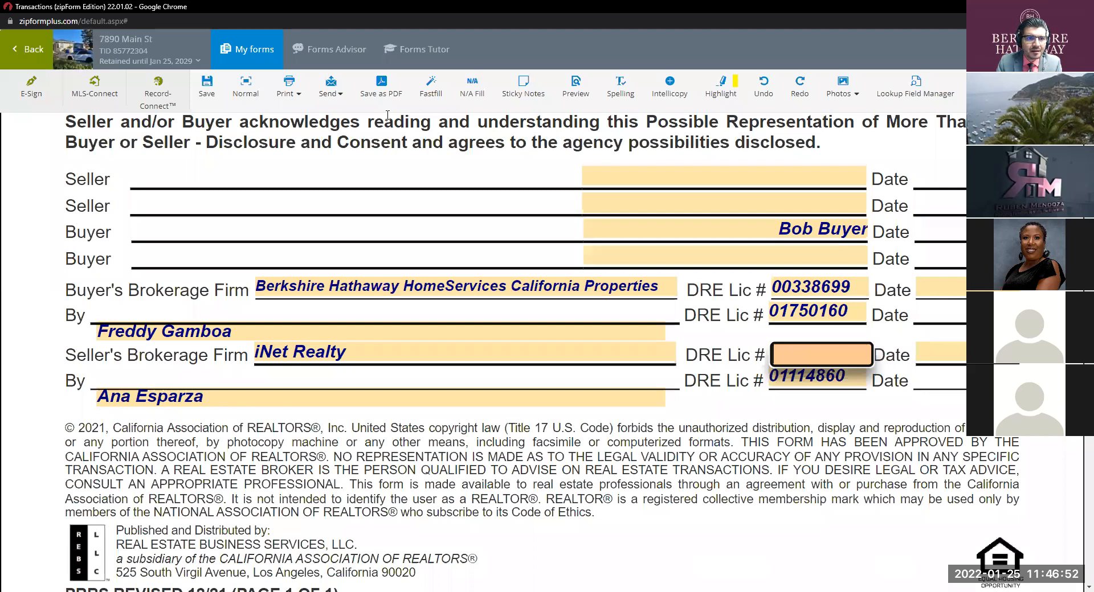
{"action": "key", "text": "alt+Tab"}
{"action": "left_click", "coordinate": [264, 28]}
Step: Load dre.ca.gov and open the Verify a Real Estate License lookup page
{"action": "type", "text": "dre.ca.gov"}
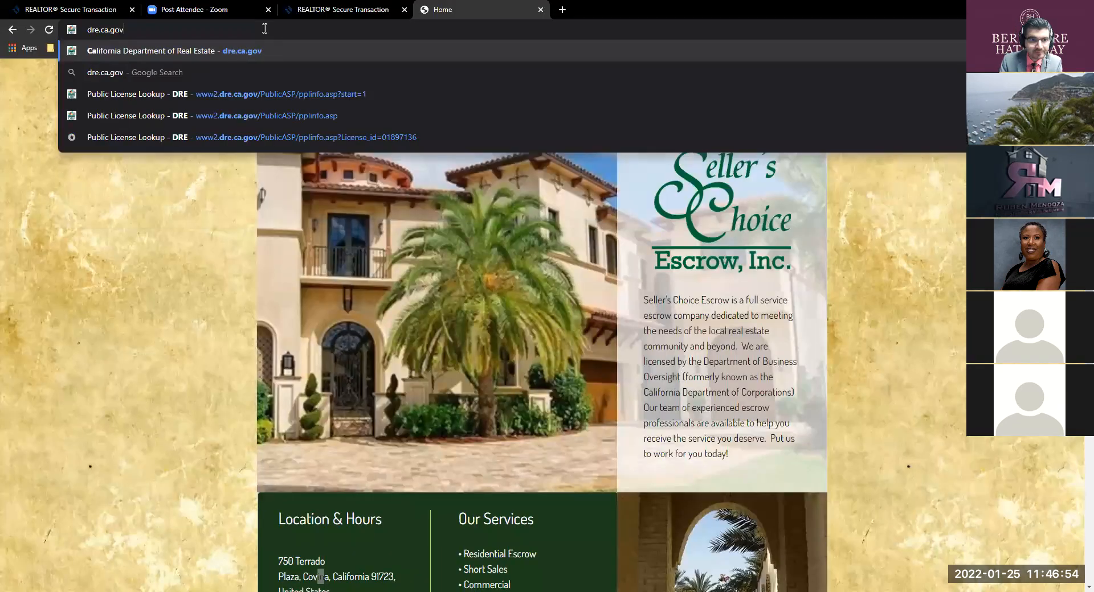
{"action": "key", "text": "Return"}
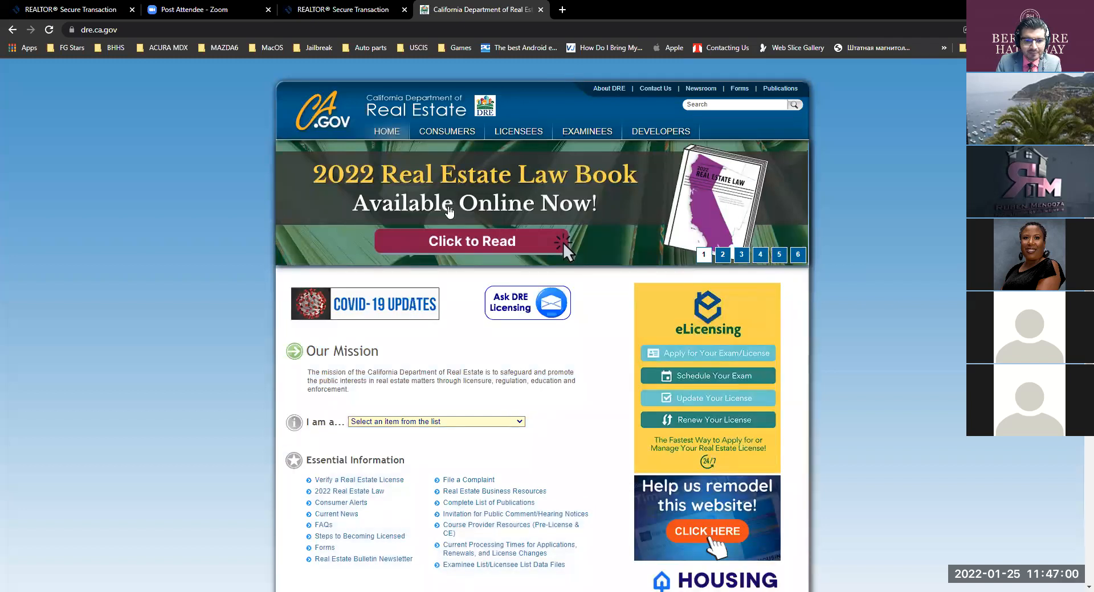
{"action": "scroll", "coordinate": [367, 373], "scroll_direction": "down", "scroll_amount": 2}
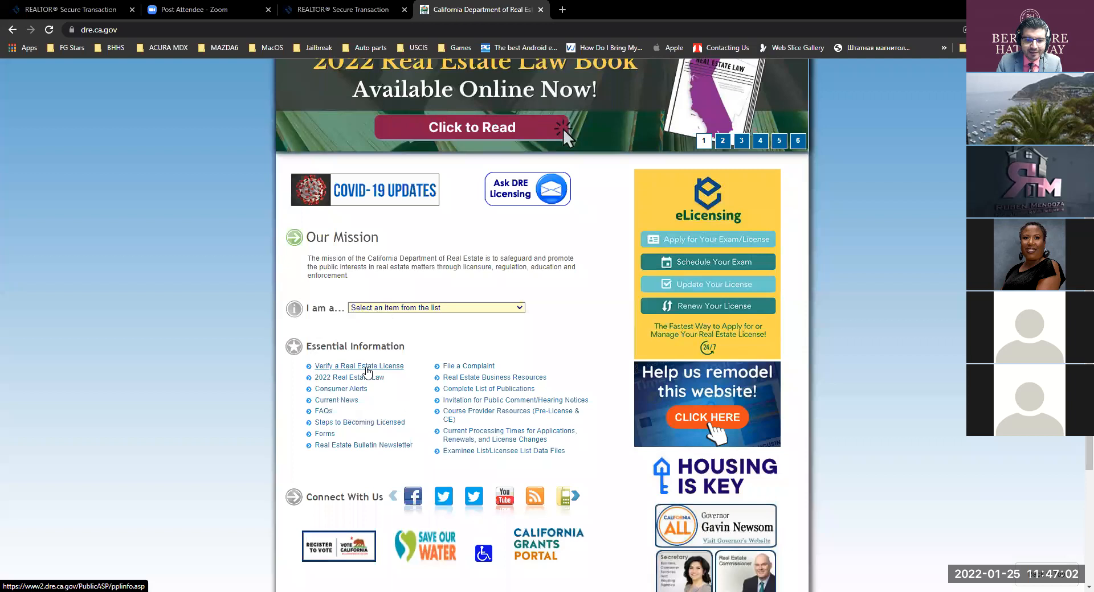
{"action": "left_click", "coordinate": [366, 368]}
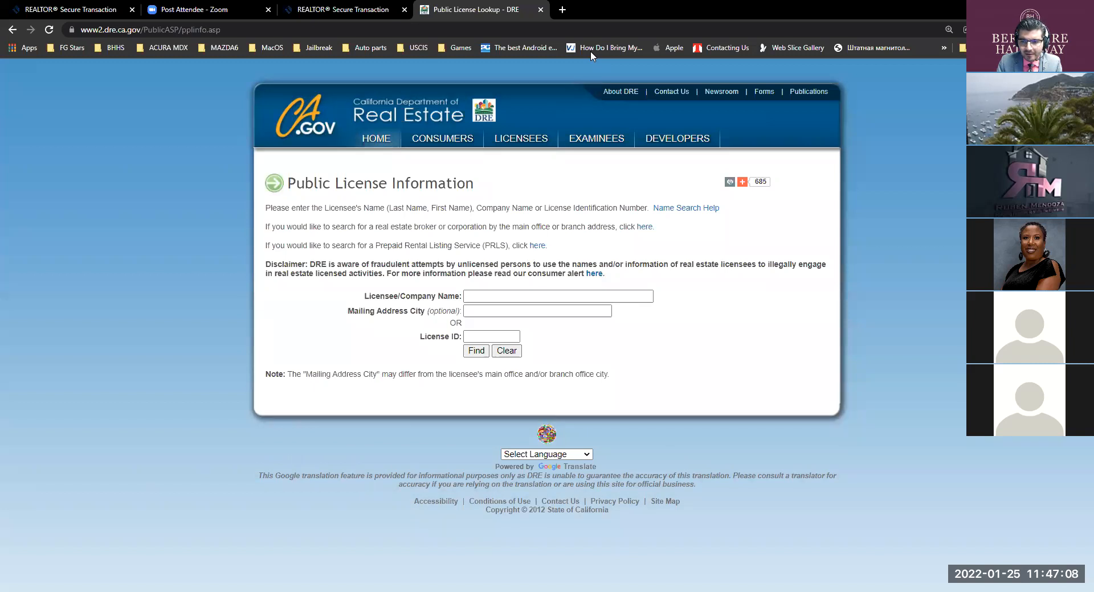
Step: Copy the listing agent's licence number from the form and look up the Responsible Broker licence ID
{"action": "key", "text": "alt+Tab"}
{"action": "left_click", "coordinate": [833, 377]}
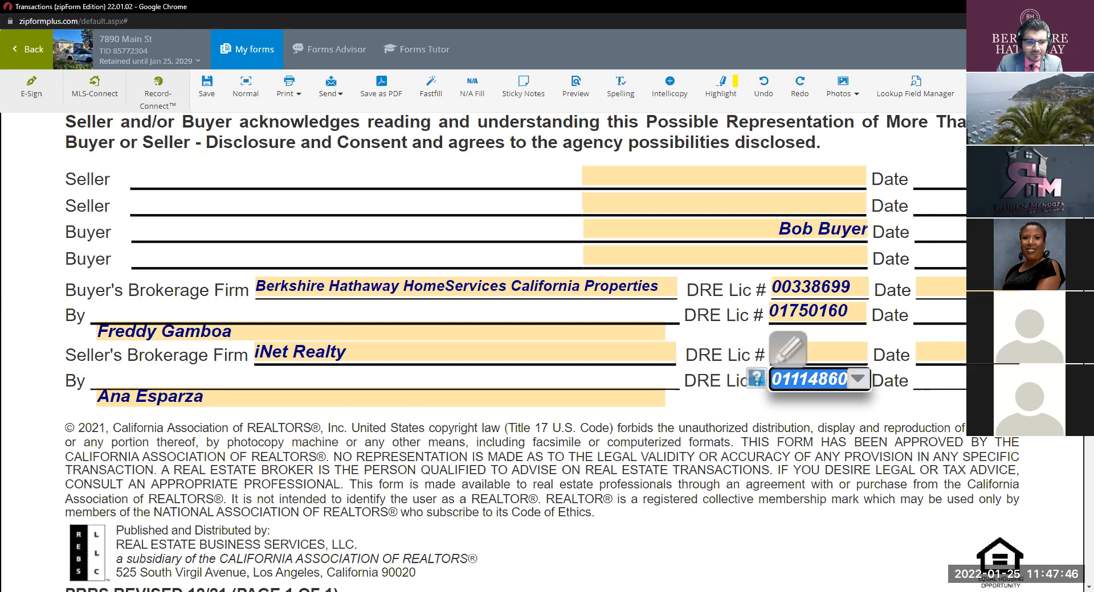
{"action": "key", "text": "alt+Tab"}
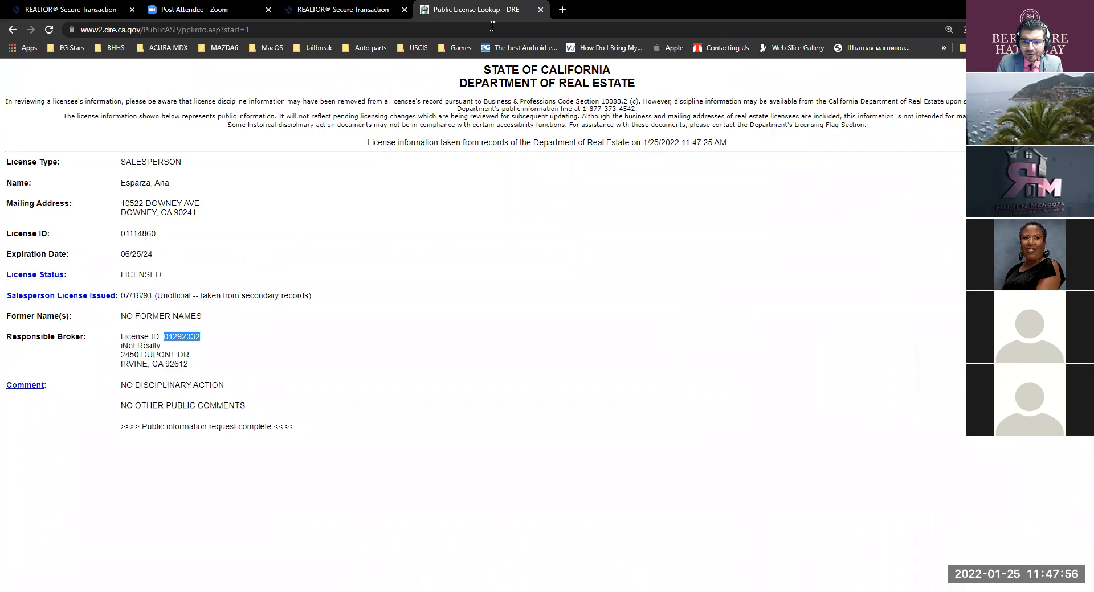
{"action": "key", "text": "alt+Tab"}
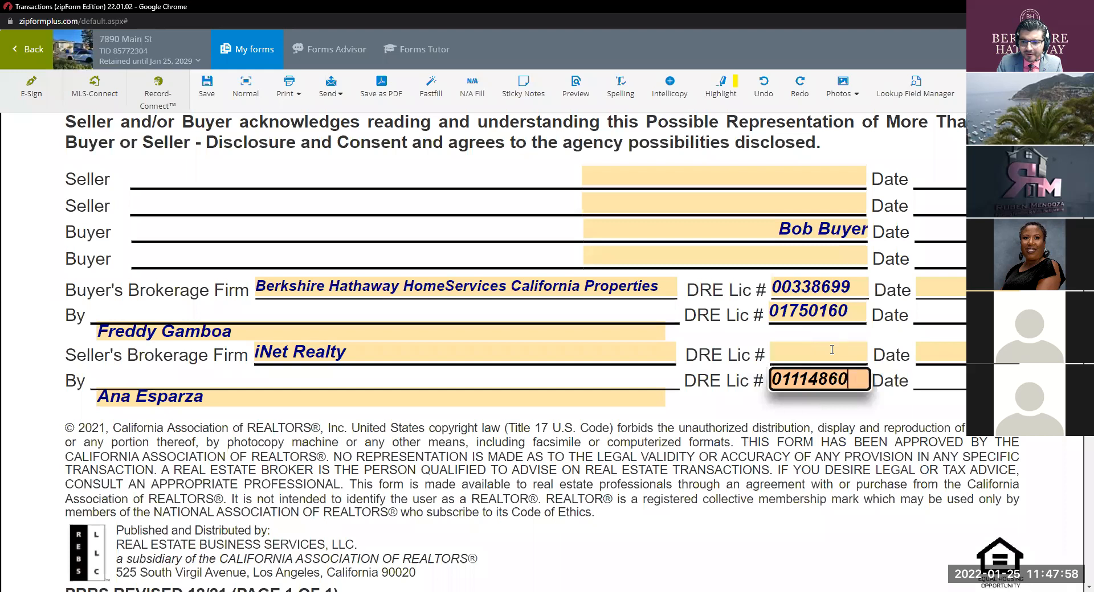
Step: Paste iNet Realty's broker licence ID into the seller's DRE Lic # field
{"action": "left_click", "coordinate": [832, 350]}
{"action": "key", "text": "ctrl+v"}
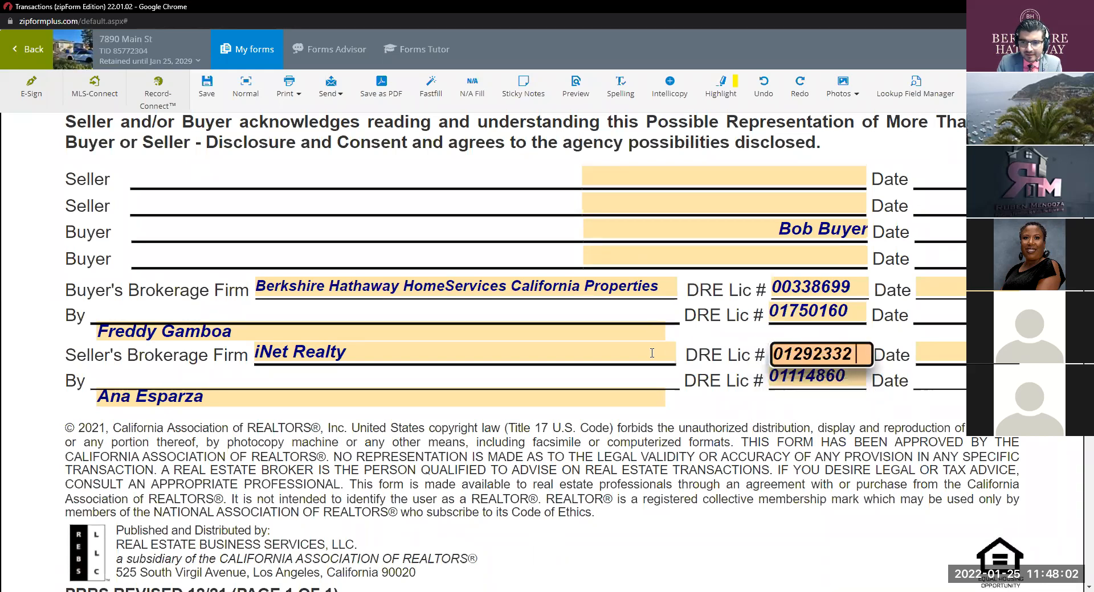
{"action": "key", "text": "shift+Tab"}
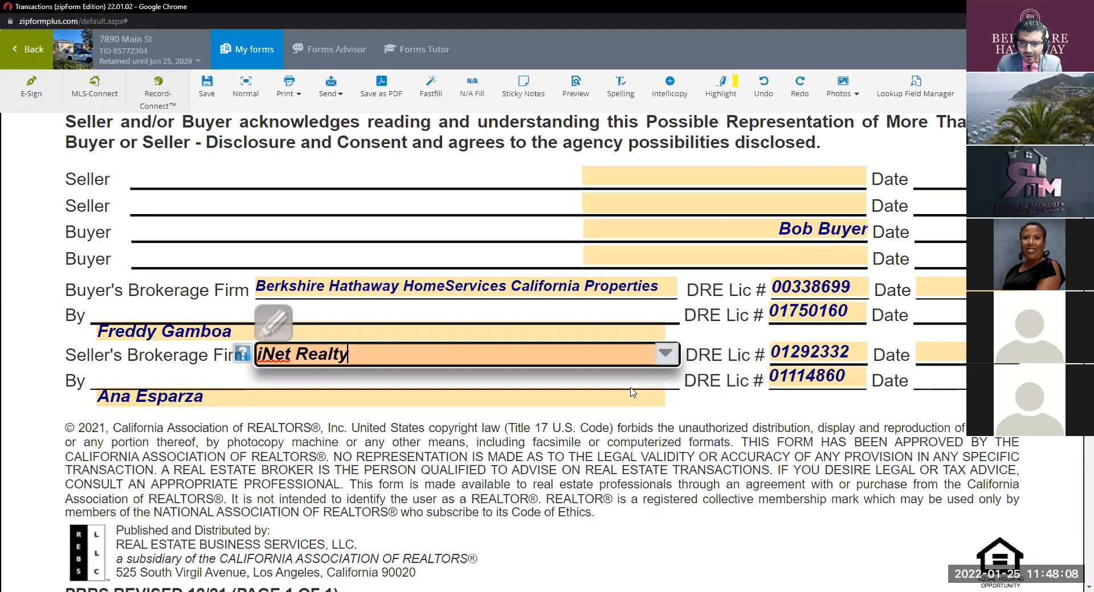
Step: Scroll through the wire fraud advisory to page 1 of the Purchase Agreement
{"action": "scroll", "coordinate": [632, 392], "scroll_direction": "down", "scroll_amount": 7}
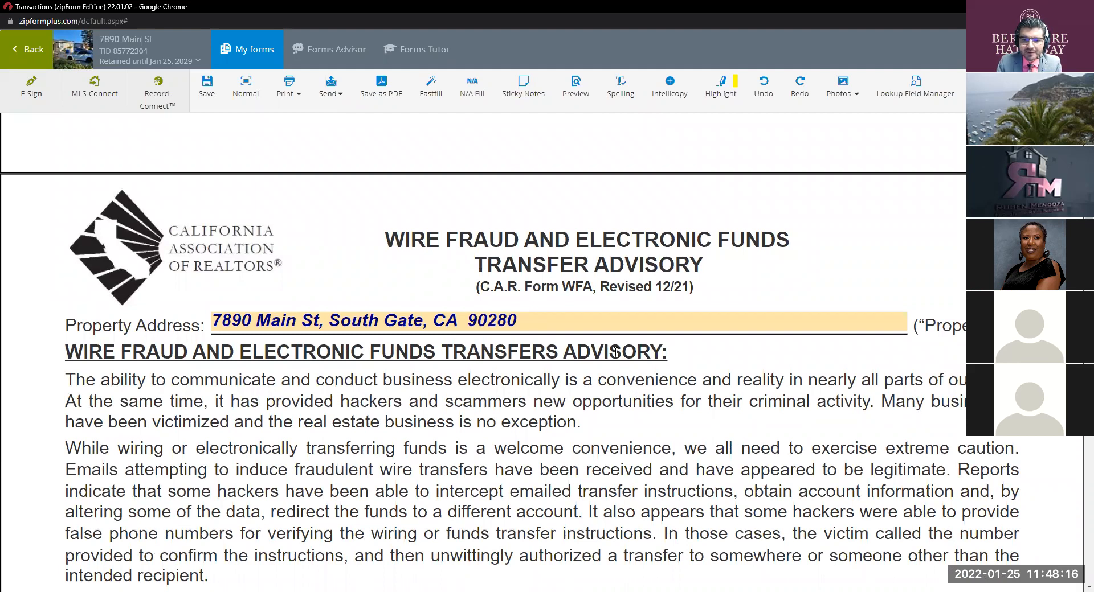
{"action": "scroll", "coordinate": [611, 345], "scroll_direction": "down", "scroll_amount": 3}
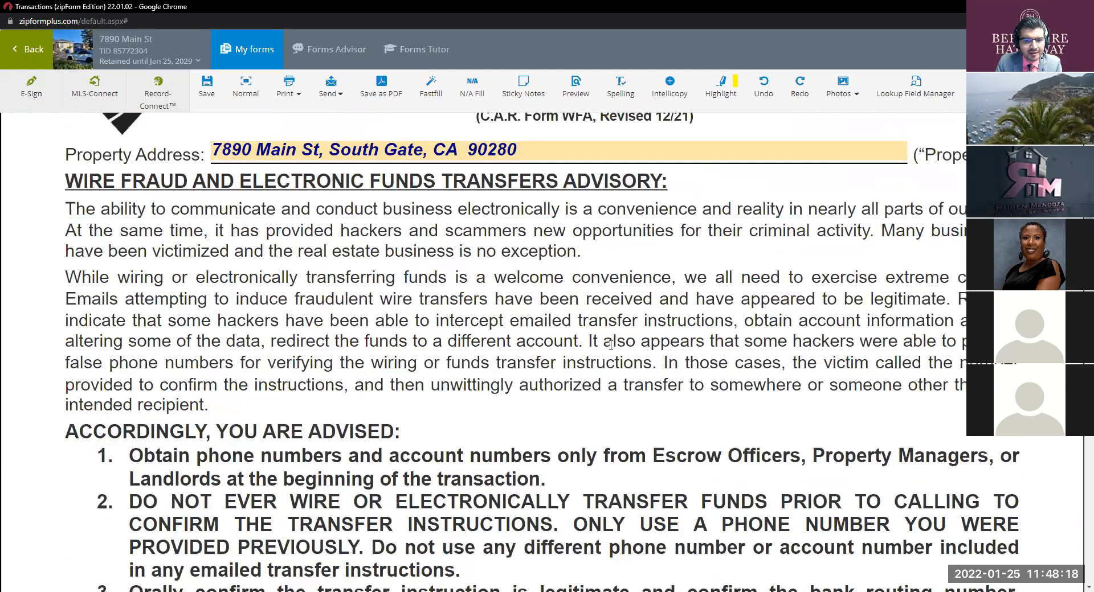
{"action": "scroll", "coordinate": [474, 284], "scroll_direction": "down", "scroll_amount": 5}
{"action": "scroll", "coordinate": [459, 269], "scroll_direction": "up", "scroll_amount": 6}
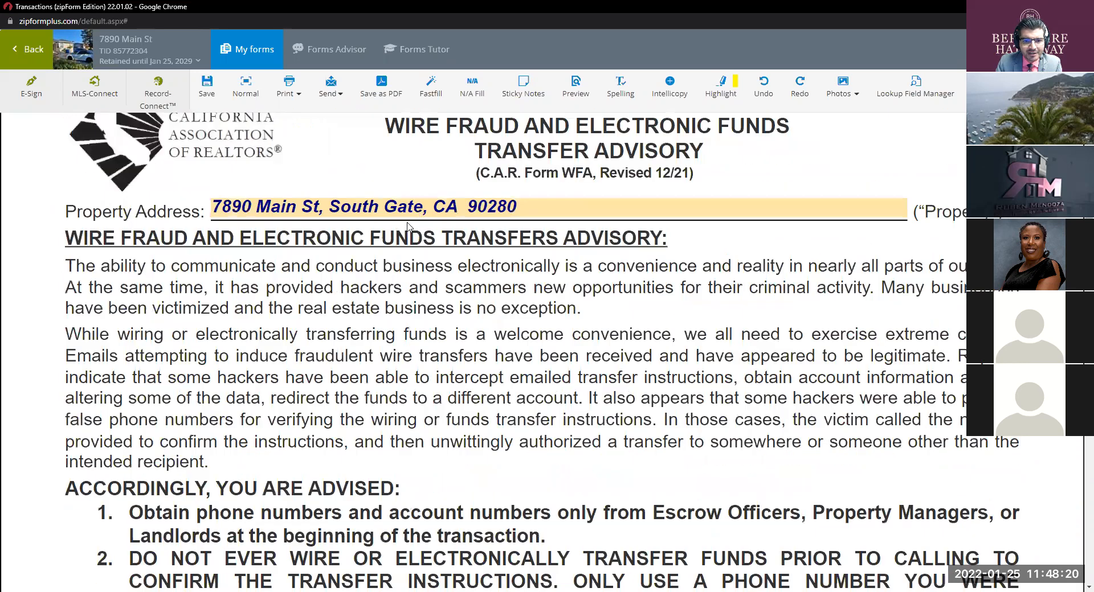
{"action": "scroll", "coordinate": [424, 326], "scroll_direction": "down", "scroll_amount": 12}
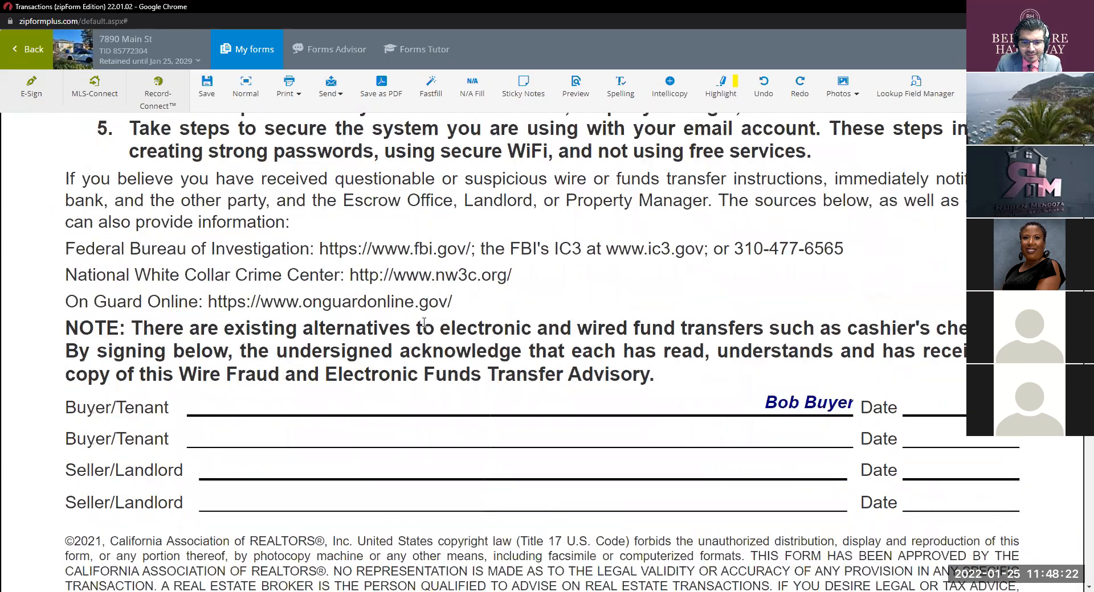
{"action": "scroll", "coordinate": [607, 325], "scroll_direction": "down", "scroll_amount": 10}
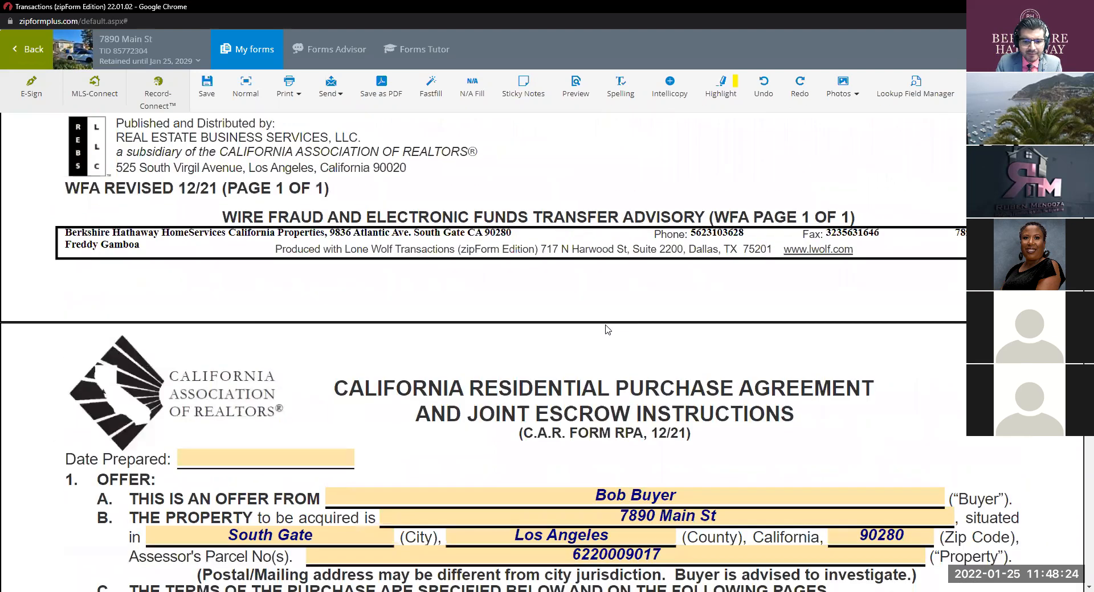
Step: Set the Date Prepared to January 25, 2022
{"action": "left_click", "coordinate": [301, 292]}
{"action": "scroll", "coordinate": [308, 379], "scroll_direction": "down", "scroll_amount": 2}
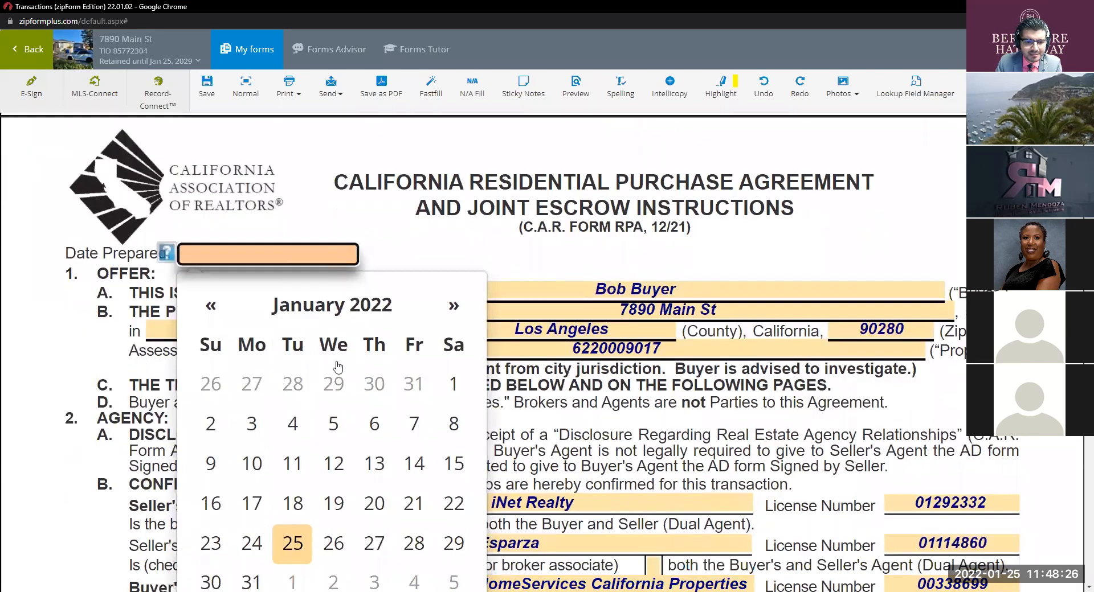
{"action": "left_click", "coordinate": [291, 467]}
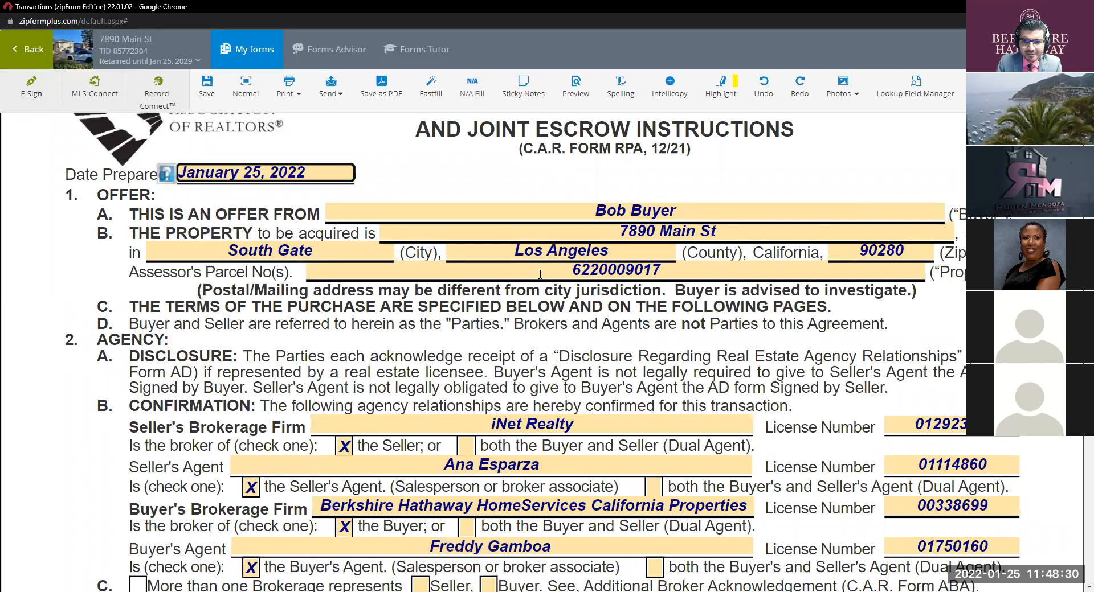
Step: Enter a purchase price of 525,000
{"action": "scroll", "coordinate": [597, 356], "scroll_direction": "down", "scroll_amount": 3}
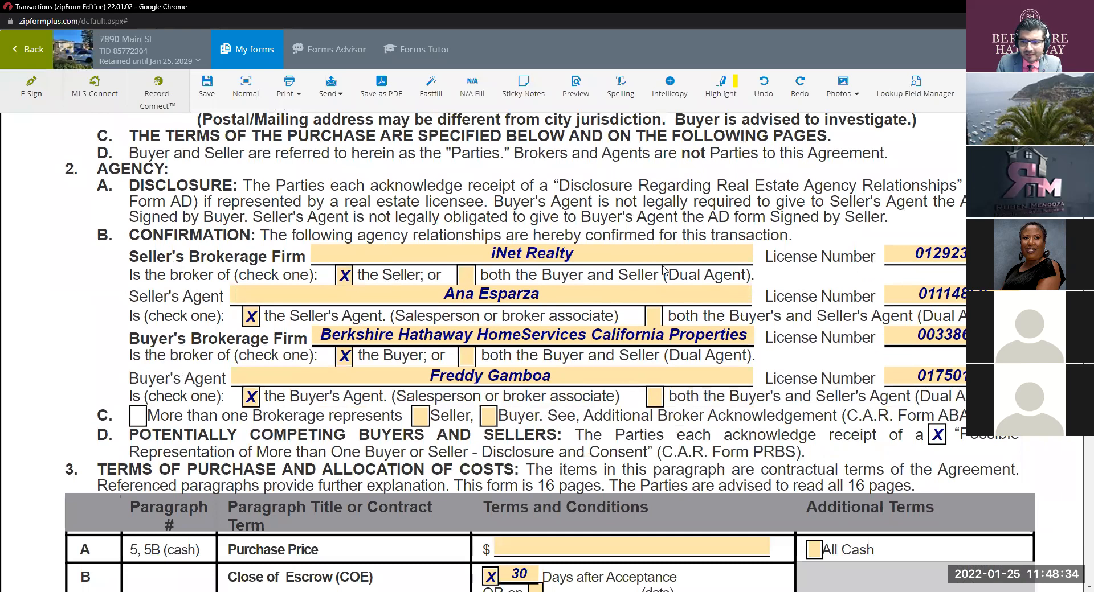
{"action": "scroll", "coordinate": [490, 342], "scroll_direction": "down", "scroll_amount": 2}
{"action": "scroll", "coordinate": [496, 325], "scroll_direction": "down", "scroll_amount": 2}
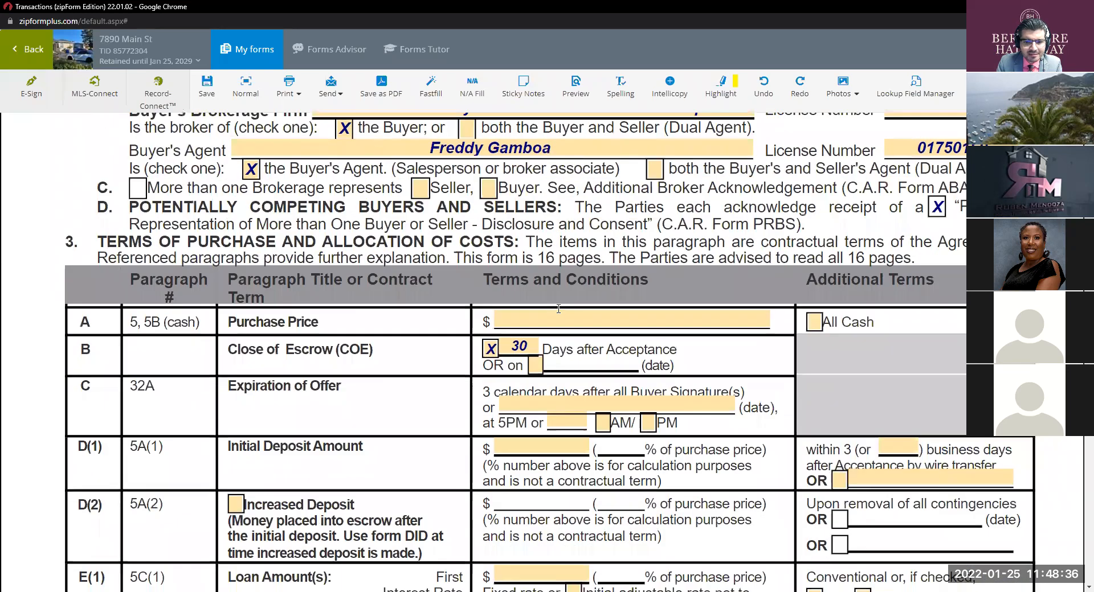
{"action": "left_click", "coordinate": [564, 323]}
{"action": "type", "text": "525000"}
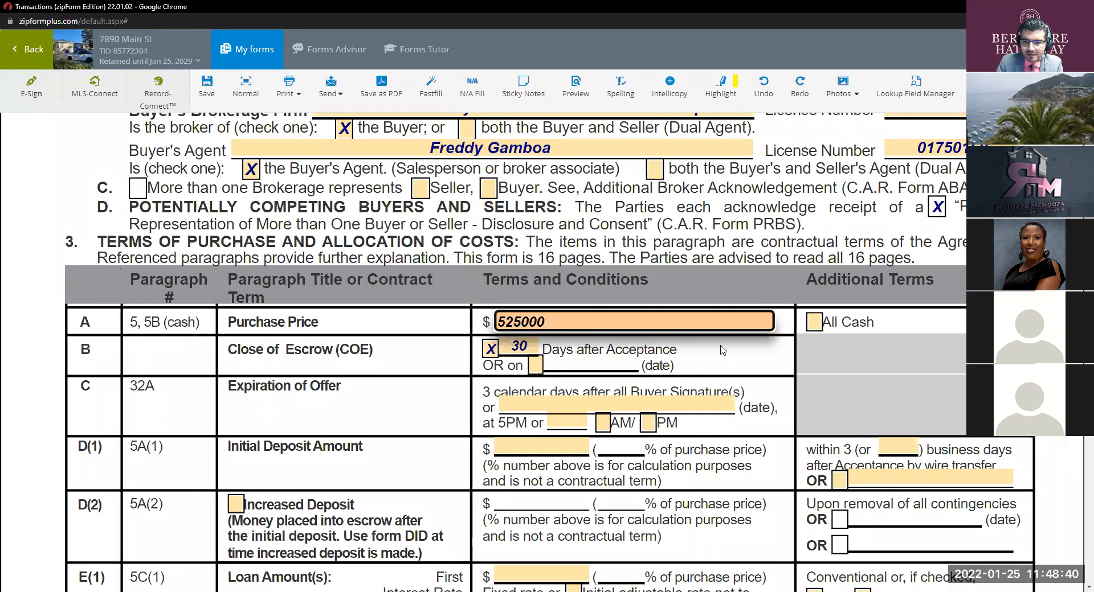
{"action": "left_click", "coordinate": [531, 399]}
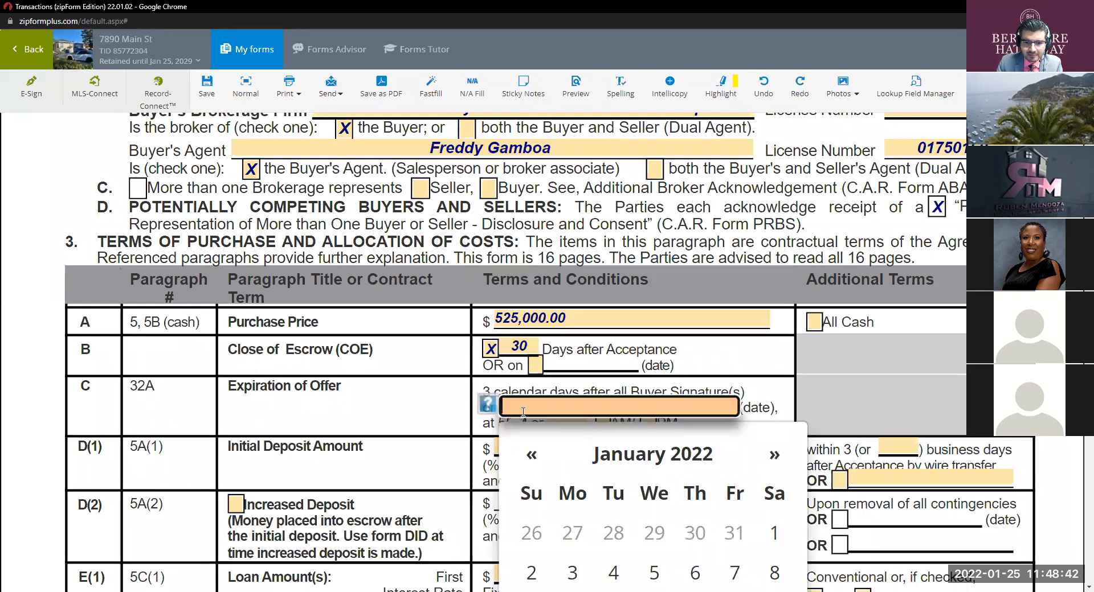
Step: Enter 400,000 as the first loan amount in E(1)
{"action": "scroll", "coordinate": [410, 361], "scroll_direction": "down", "scroll_amount": 1}
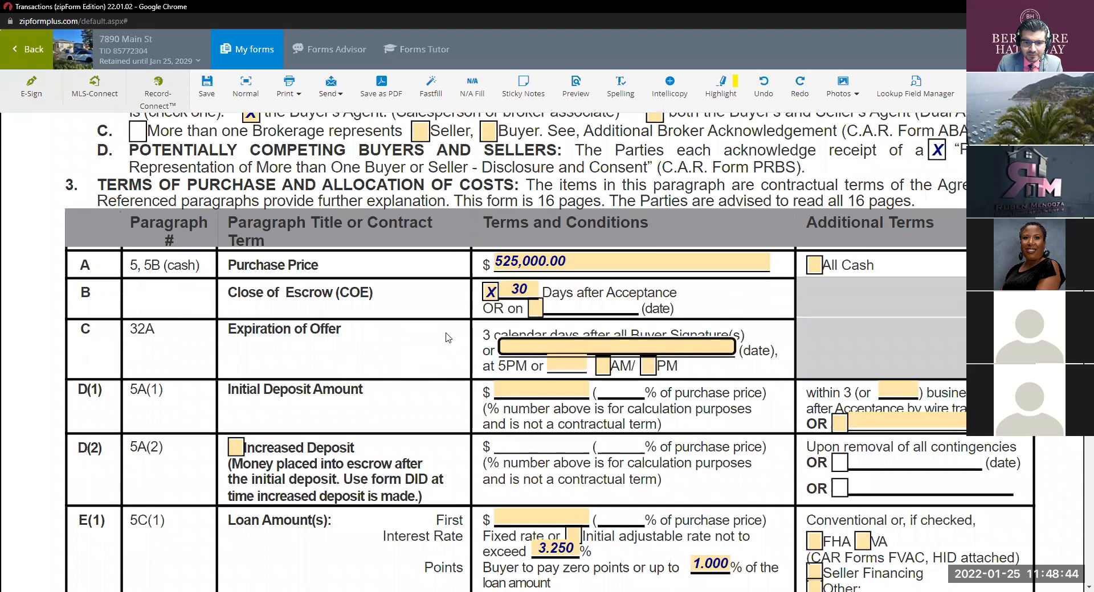
{"action": "scroll", "coordinate": [409, 321], "scroll_direction": "down", "scroll_amount": 2}
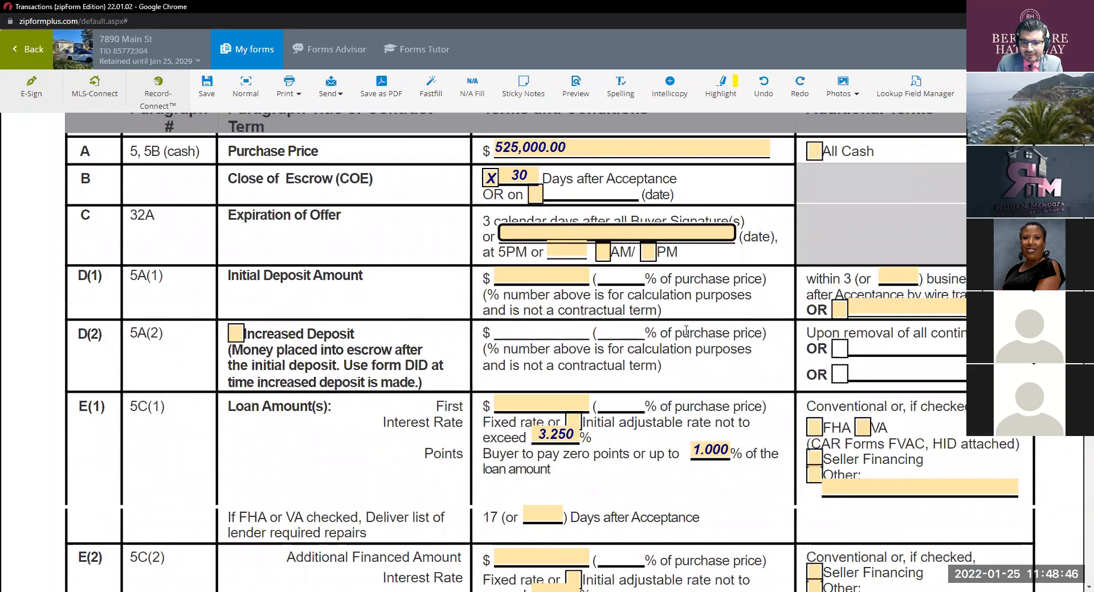
{"action": "left_click", "coordinate": [540, 403]}
{"action": "type", "text": "400000"}
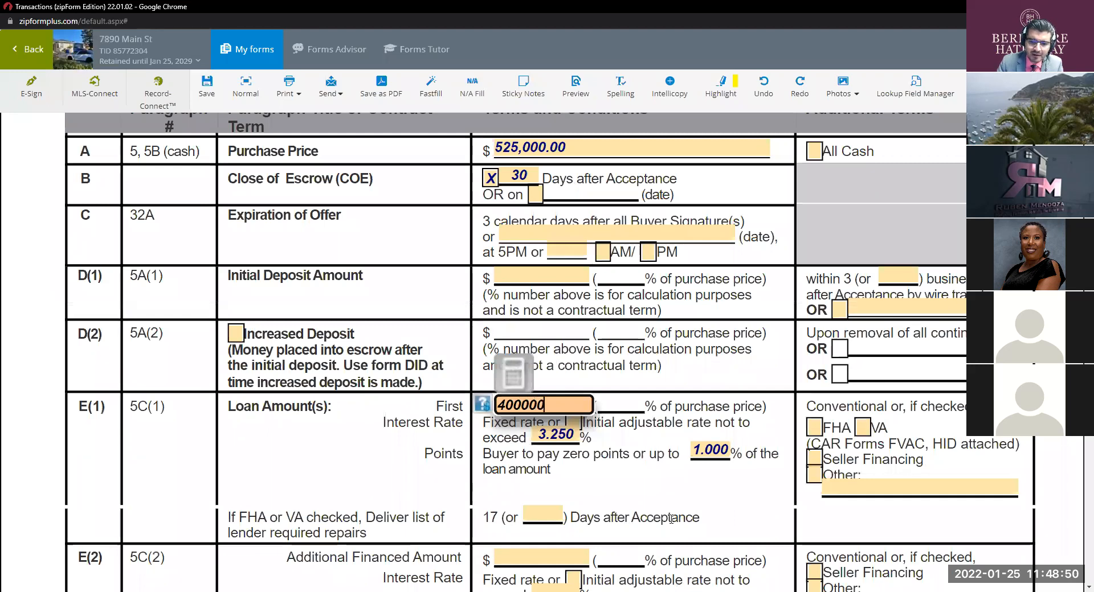
{"action": "key", "text": "Tab"}
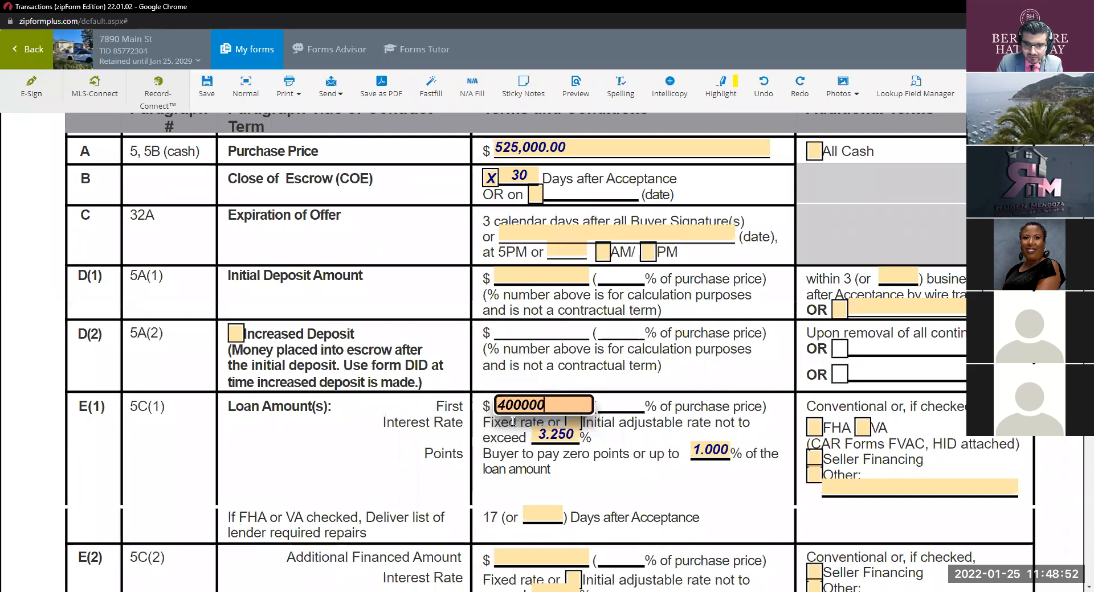
Step: Check the G(1) seller credit and enter 12,000 as its amount
{"action": "scroll", "coordinate": [649, 438], "scroll_direction": "down", "scroll_amount": 1}
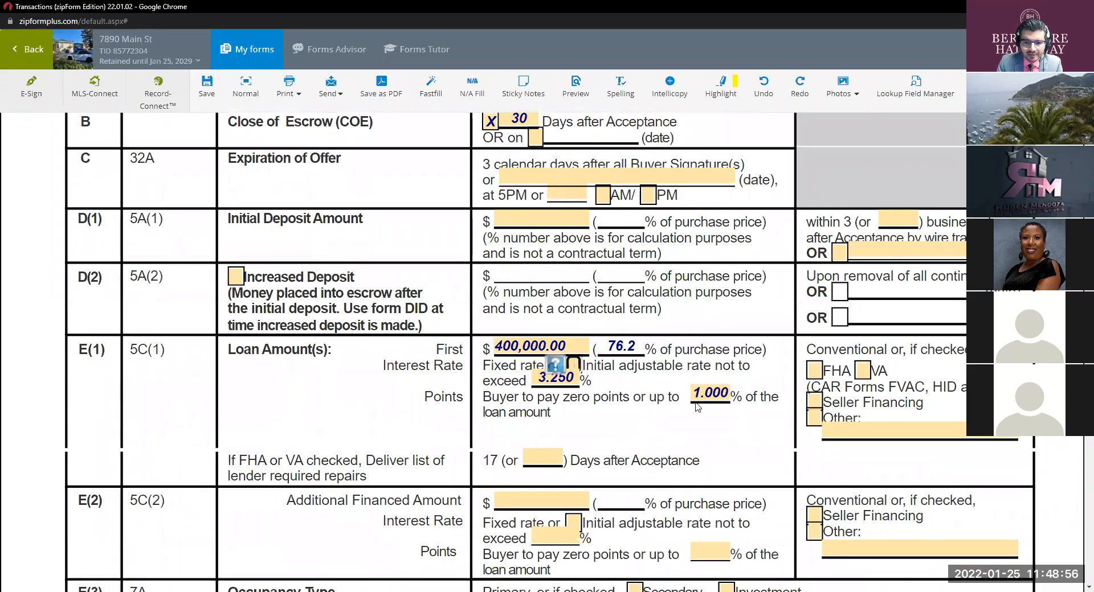
{"action": "scroll", "coordinate": [697, 400], "scroll_direction": "down", "scroll_amount": 3}
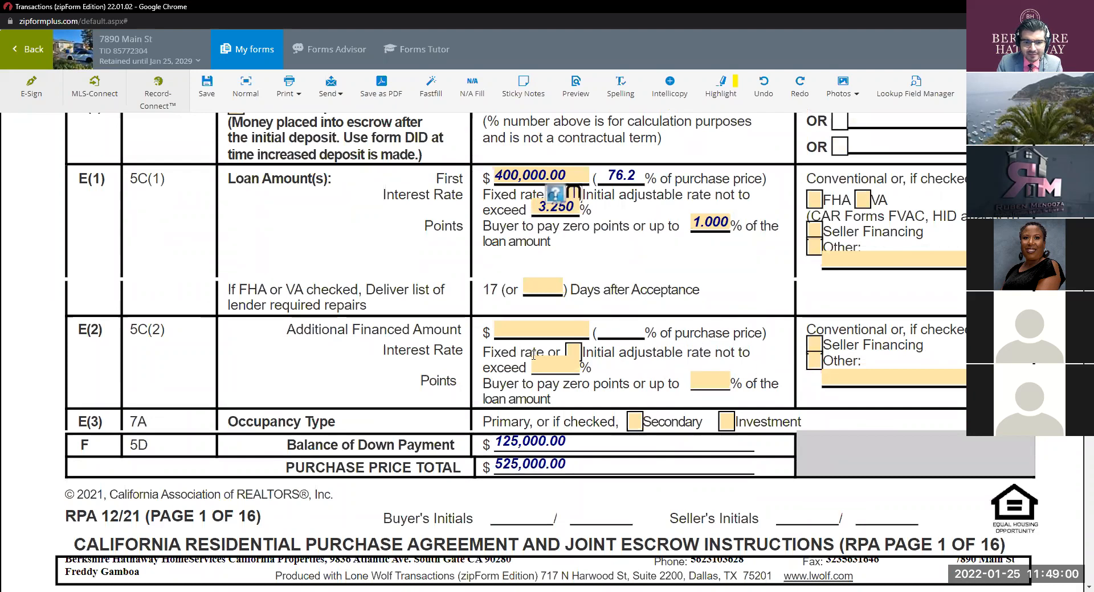
{"action": "scroll", "coordinate": [532, 353], "scroll_direction": "down", "scroll_amount": 8}
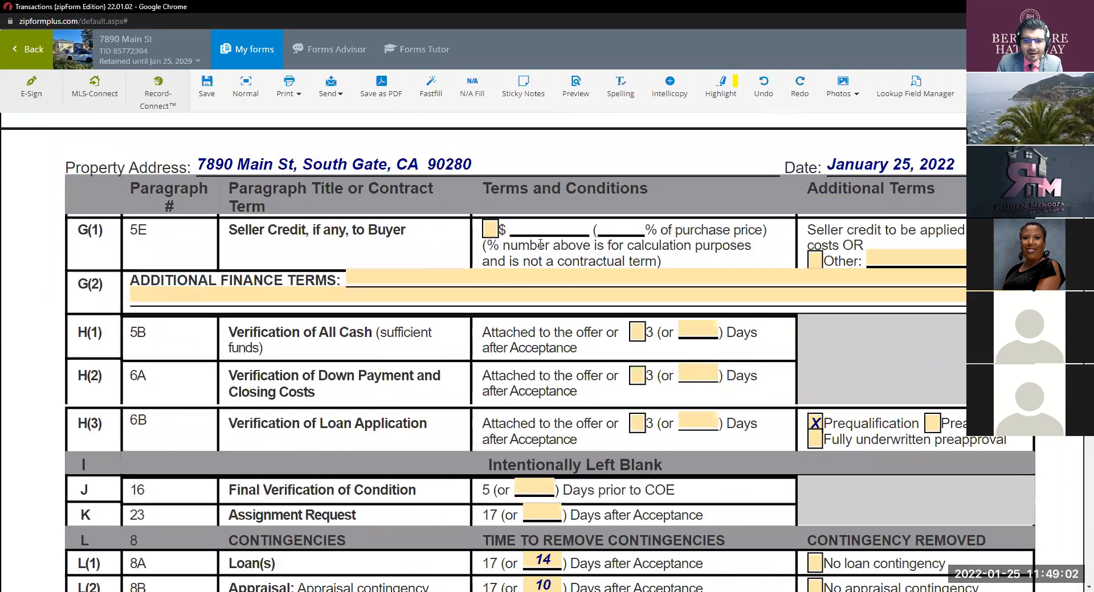
{"action": "left_click", "coordinate": [498, 233]}
{"action": "left_click", "coordinate": [535, 229]}
{"action": "type", "text": "12000"}
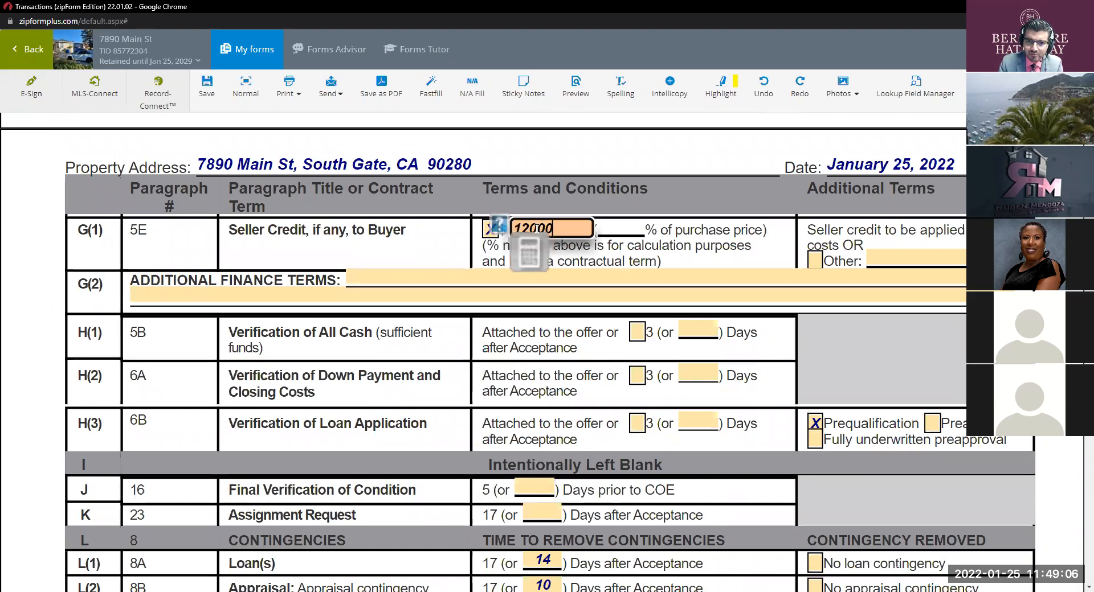
{"action": "key", "text": "Tab"}
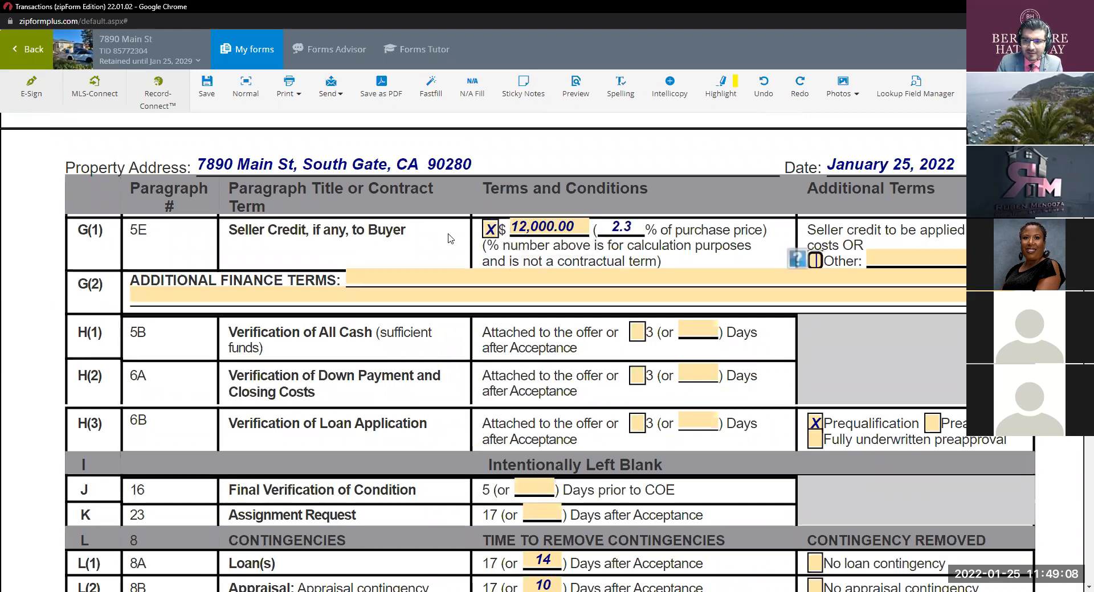
Step: Check No appraisal contingency to waive it
{"action": "scroll", "coordinate": [549, 341], "scroll_direction": "down", "scroll_amount": 1}
{"action": "scroll", "coordinate": [548, 342], "scroll_direction": "down", "scroll_amount": 1}
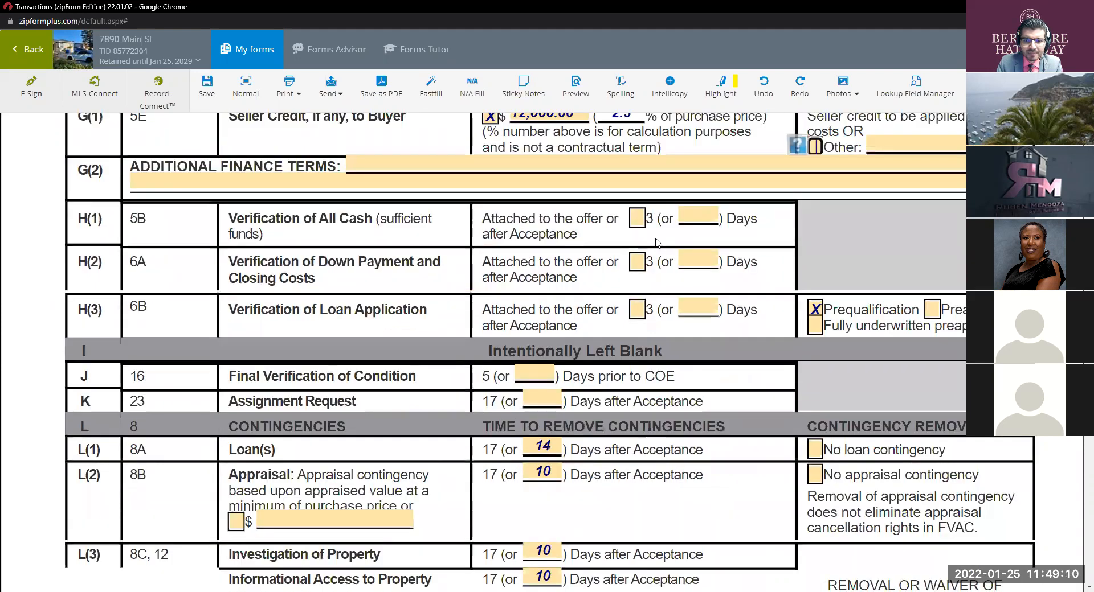
{"action": "scroll", "coordinate": [574, 347], "scroll_direction": "down", "scroll_amount": 2}
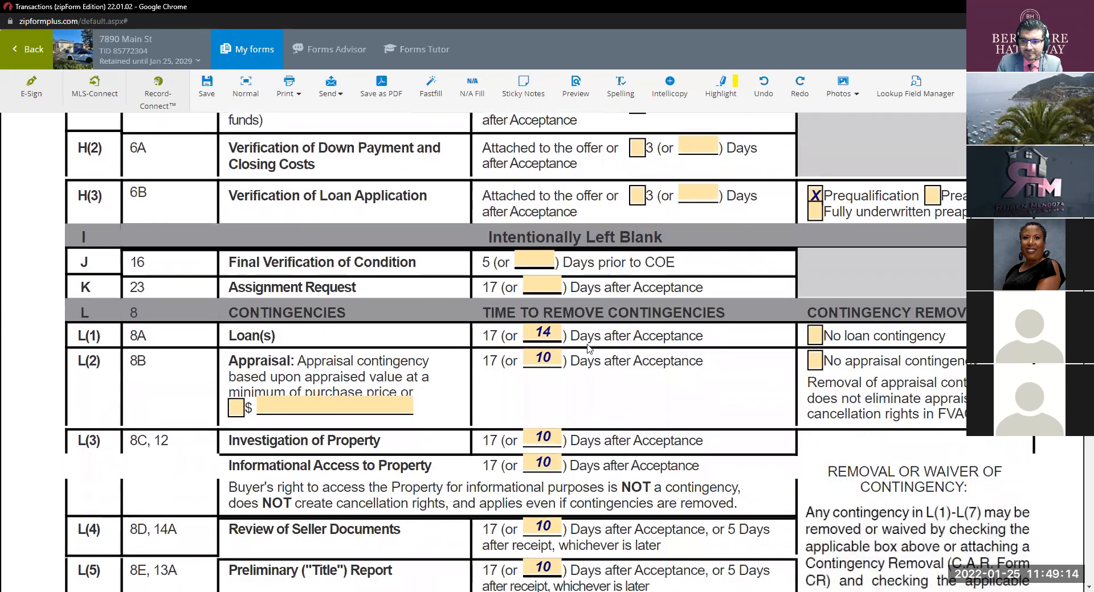
{"action": "left_click", "coordinate": [814, 367]}
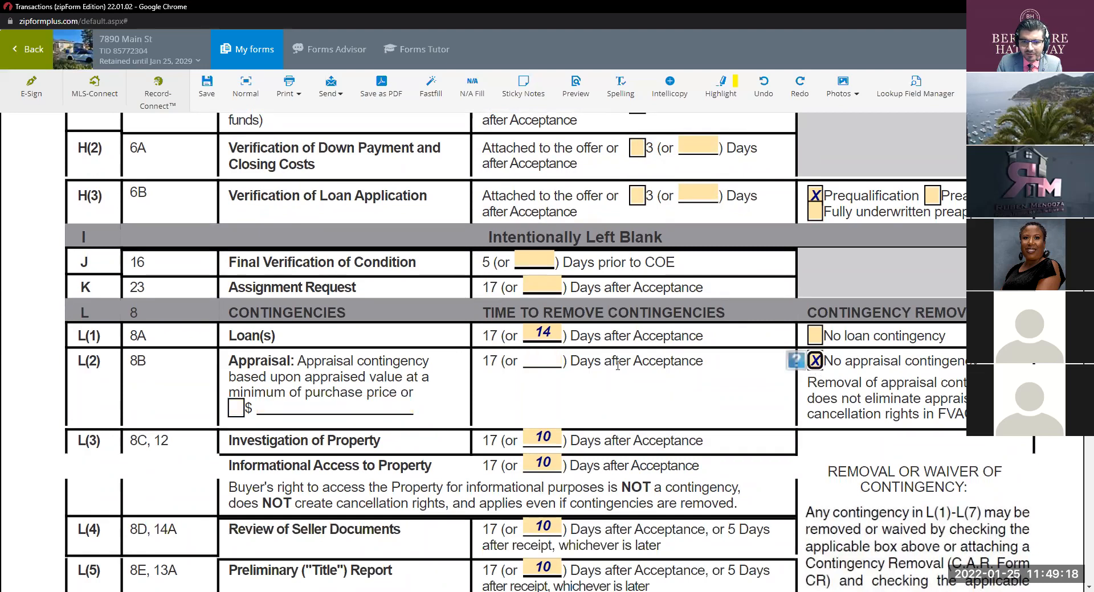
{"action": "scroll", "coordinate": [618, 371], "scroll_direction": "down", "scroll_amount": 2}
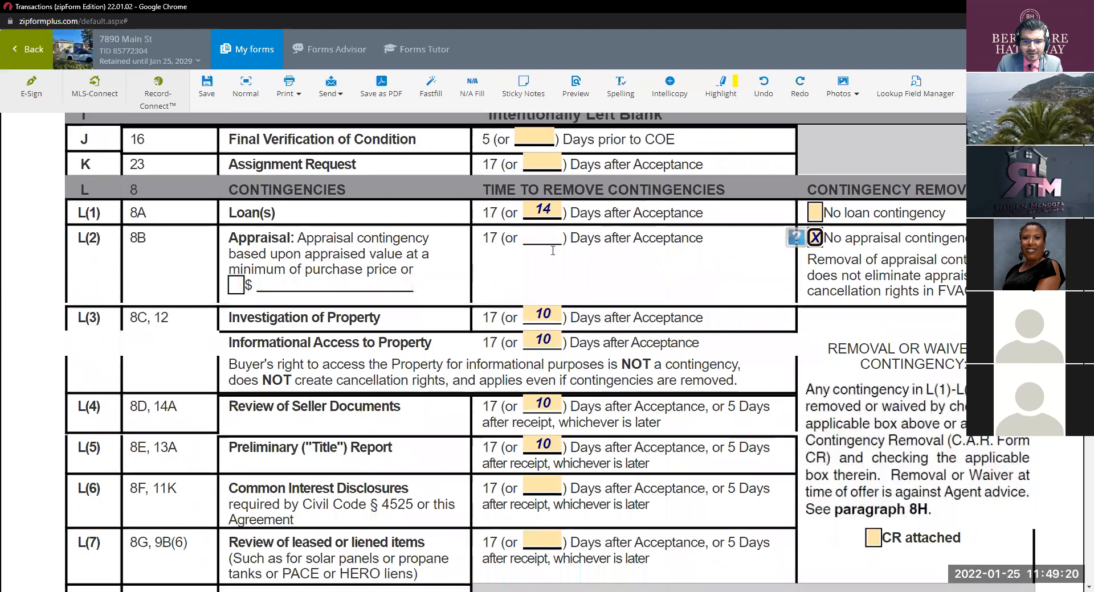
Step: Uncheck Stove(s), Refrigerator(s), Washer(s) and Dryer(s) in section P(1), leaving bathroom mirrors
{"action": "scroll", "coordinate": [619, 365], "scroll_direction": "down", "scroll_amount": 1}
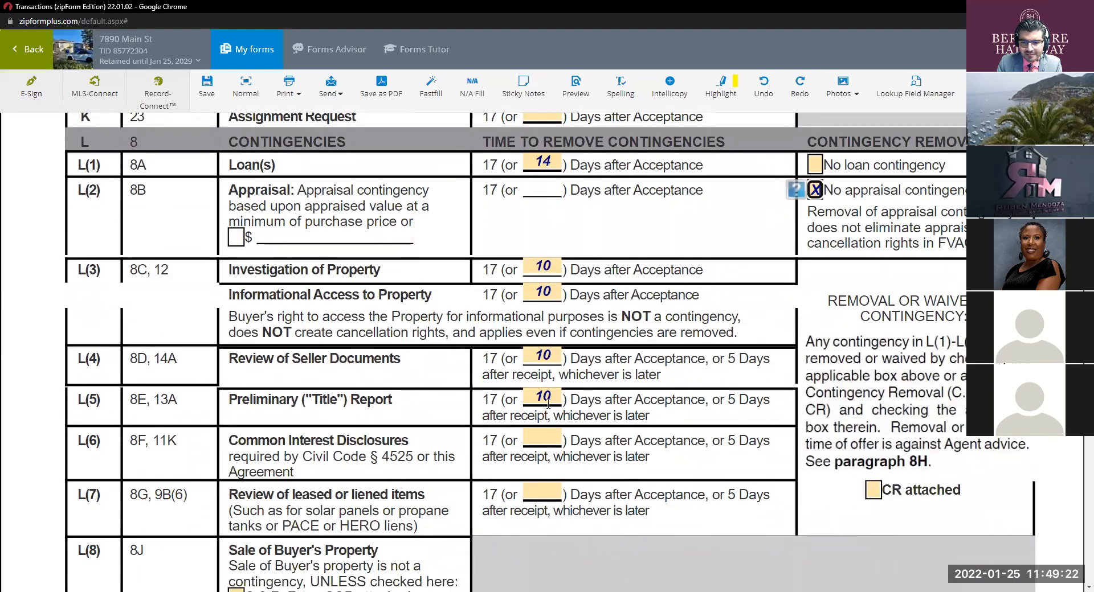
{"action": "scroll", "coordinate": [548, 404], "scroll_direction": "down", "scroll_amount": 7}
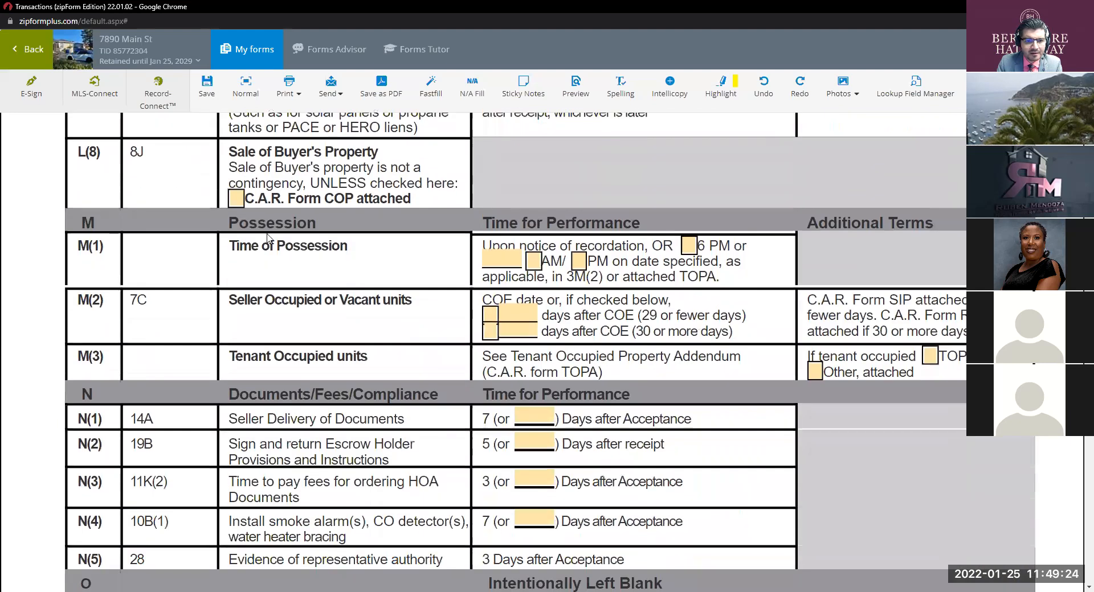
{"action": "scroll", "coordinate": [609, 324], "scroll_direction": "down", "scroll_amount": 9}
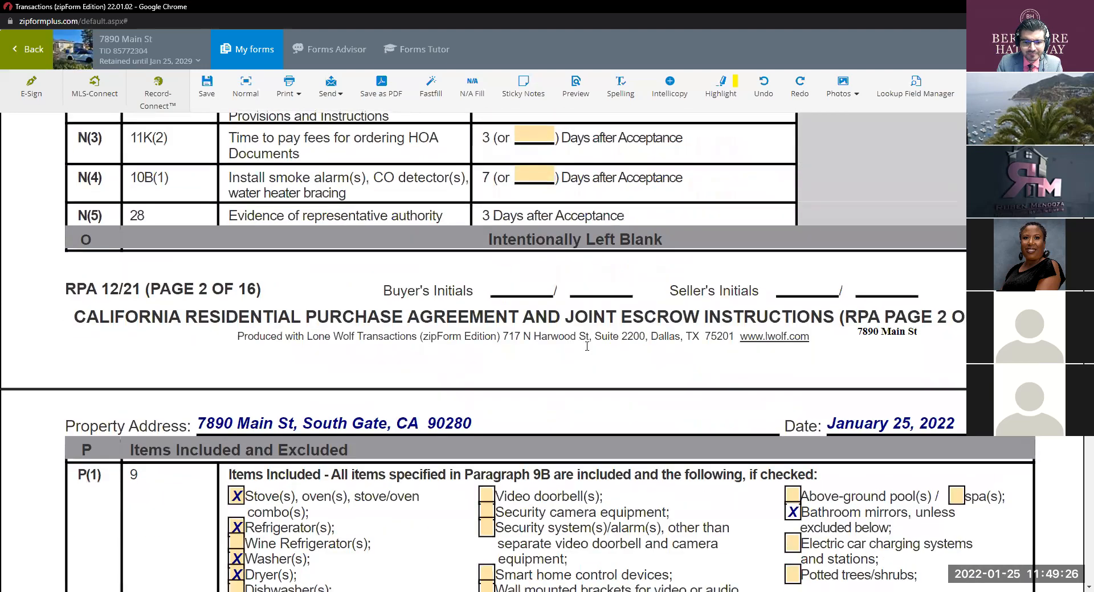
{"action": "scroll", "coordinate": [373, 309], "scroll_direction": "down", "scroll_amount": 1}
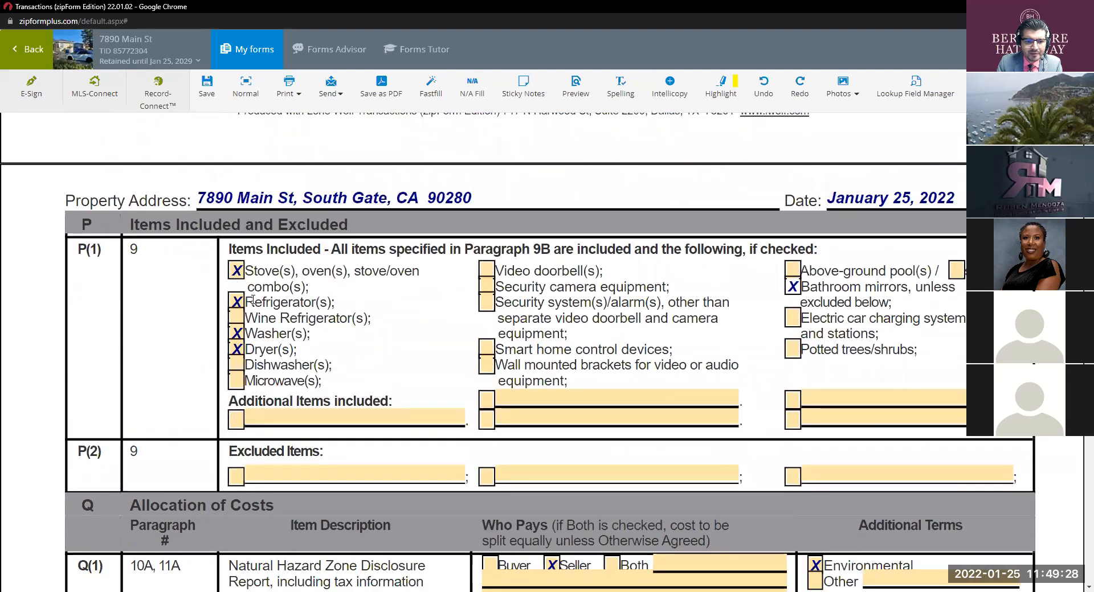
{"action": "left_click", "coordinate": [236, 271]}
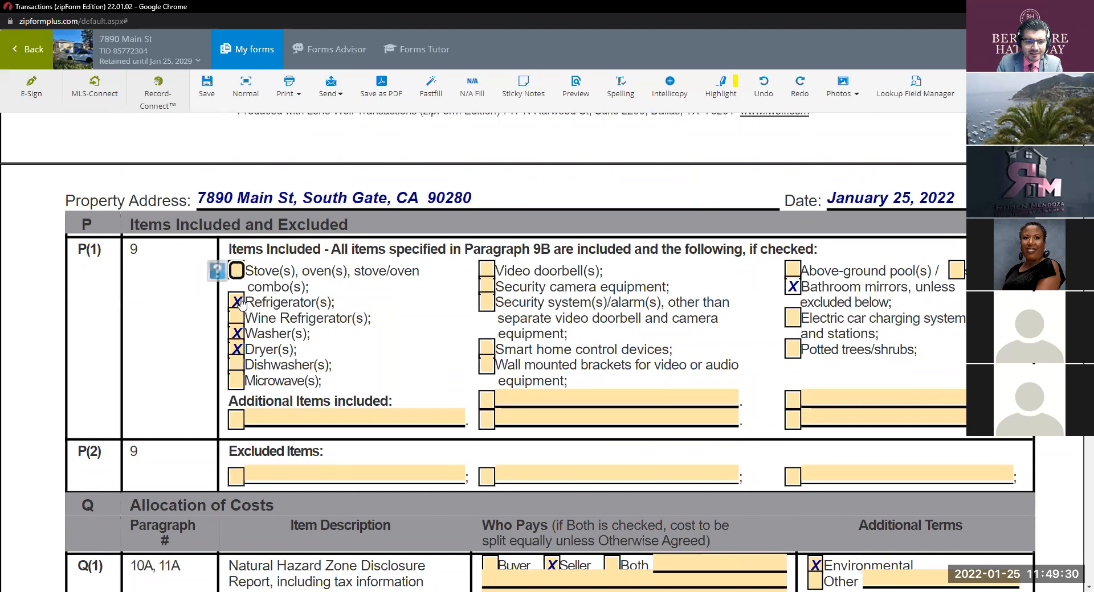
{"action": "left_click", "coordinate": [236, 302]}
{"action": "left_click", "coordinate": [236, 334]}
{"action": "left_click", "coordinate": [236, 349]}
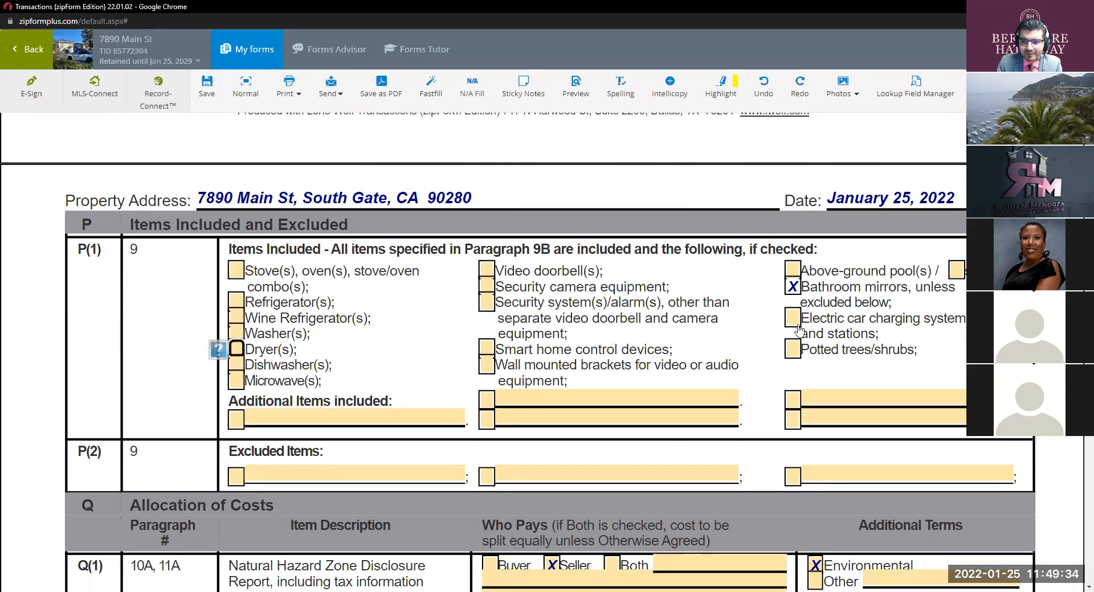
{"action": "scroll", "coordinate": [600, 338], "scroll_direction": "down", "scroll_amount": 5}
{"action": "scroll", "coordinate": [642, 264], "scroll_direction": "down", "scroll_amount": 1}
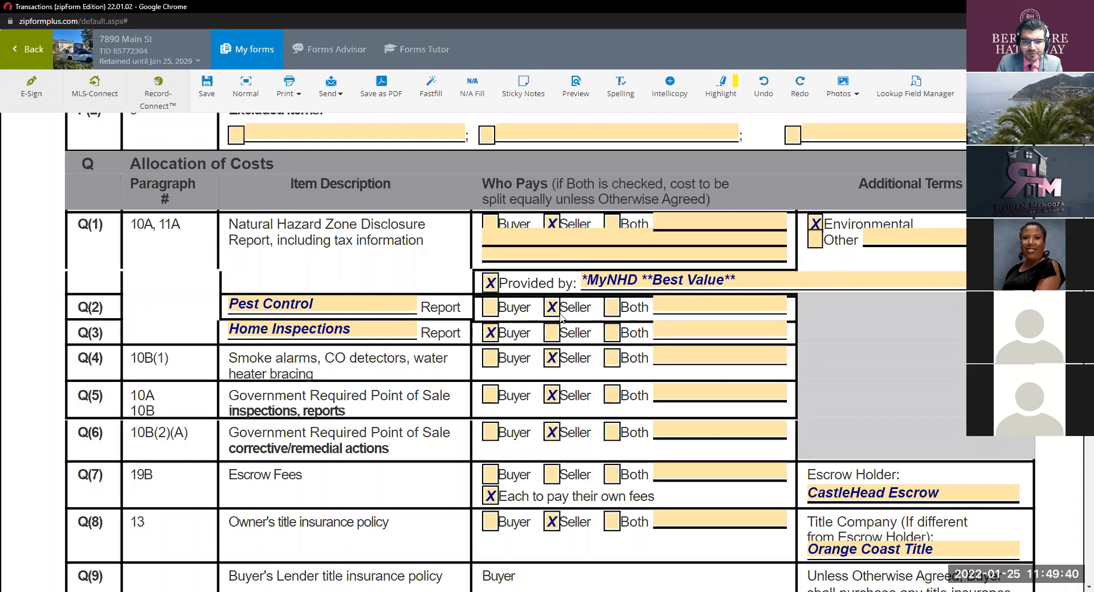
Step: Uncheck Seller as payer of the HOA transfer fees in Q(14)
{"action": "scroll", "coordinate": [543, 342], "scroll_direction": "down", "scroll_amount": 1}
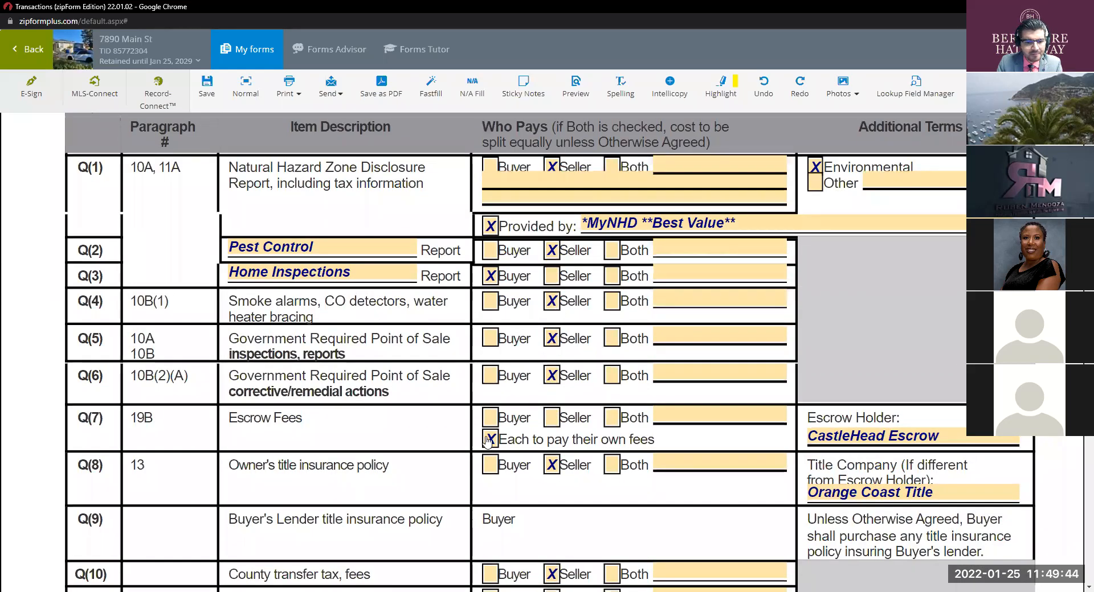
{"action": "scroll", "coordinate": [545, 421], "scroll_direction": "down", "scroll_amount": 2}
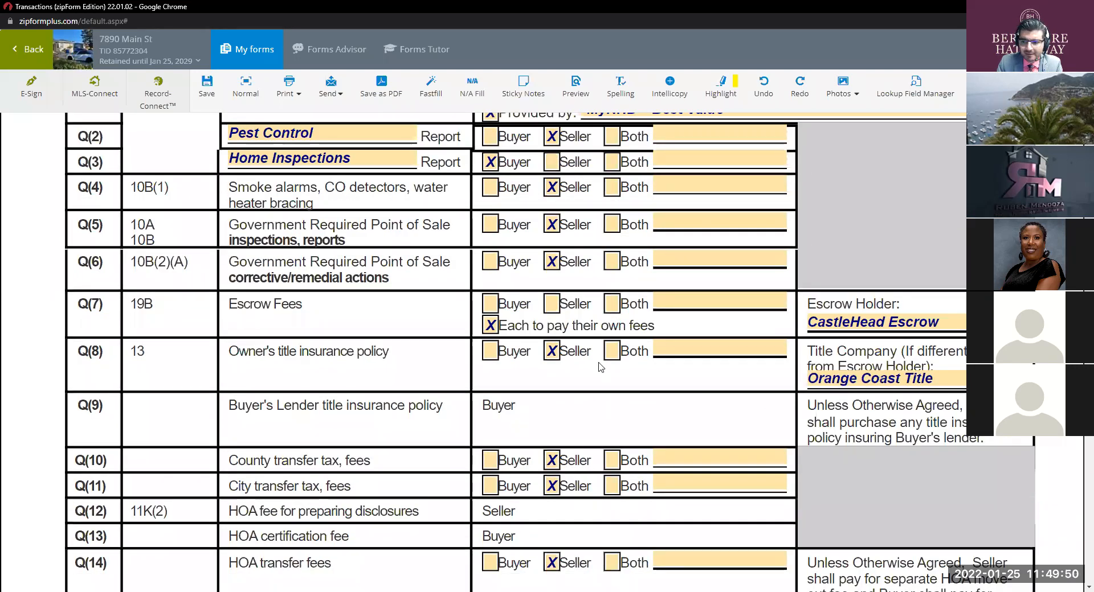
{"action": "scroll", "coordinate": [564, 366], "scroll_direction": "down", "scroll_amount": 2}
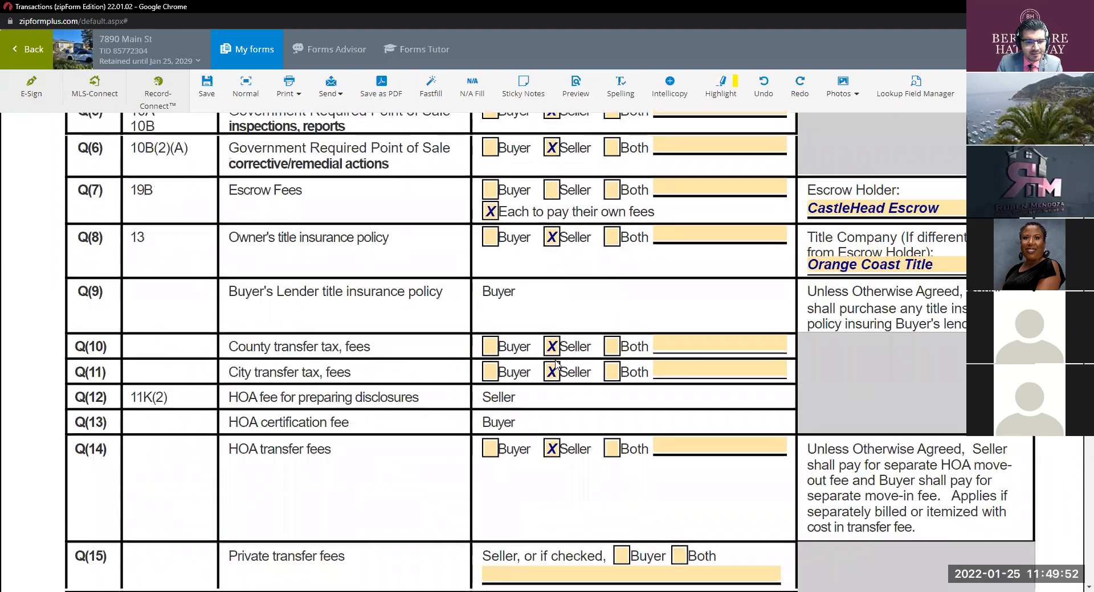
{"action": "scroll", "coordinate": [558, 366], "scroll_direction": "down", "scroll_amount": 1}
{"action": "left_click", "coordinate": [551, 393]}
Step: Uncheck Seller for the pest control report and clear its Pest Control field
{"action": "scroll", "coordinate": [564, 390], "scroll_direction": "down", "scroll_amount": 3}
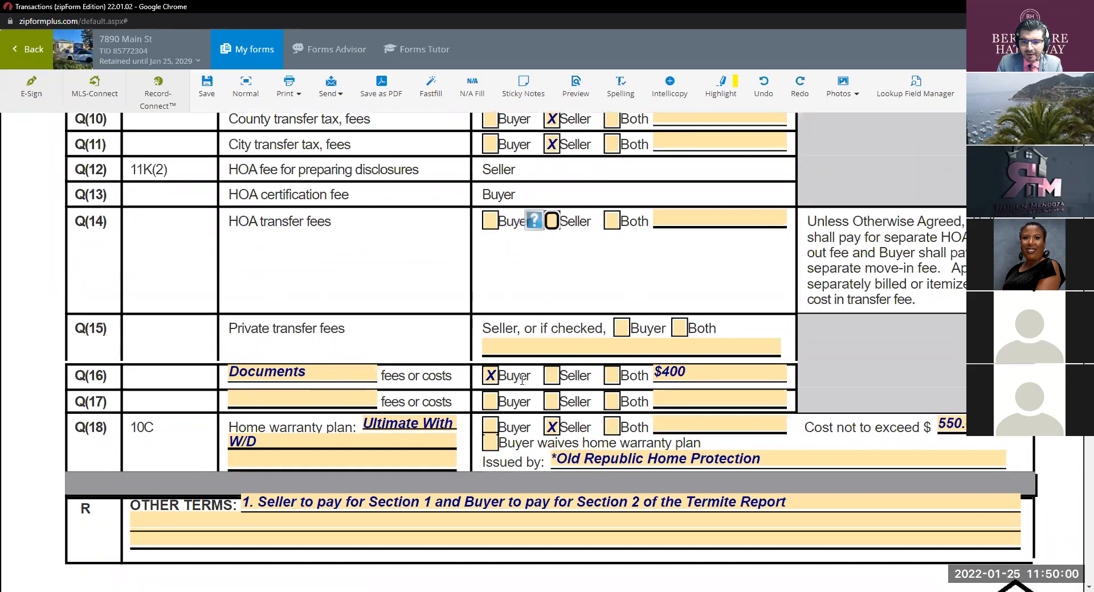
{"action": "scroll", "coordinate": [435, 400], "scroll_direction": "down", "scroll_amount": 1}
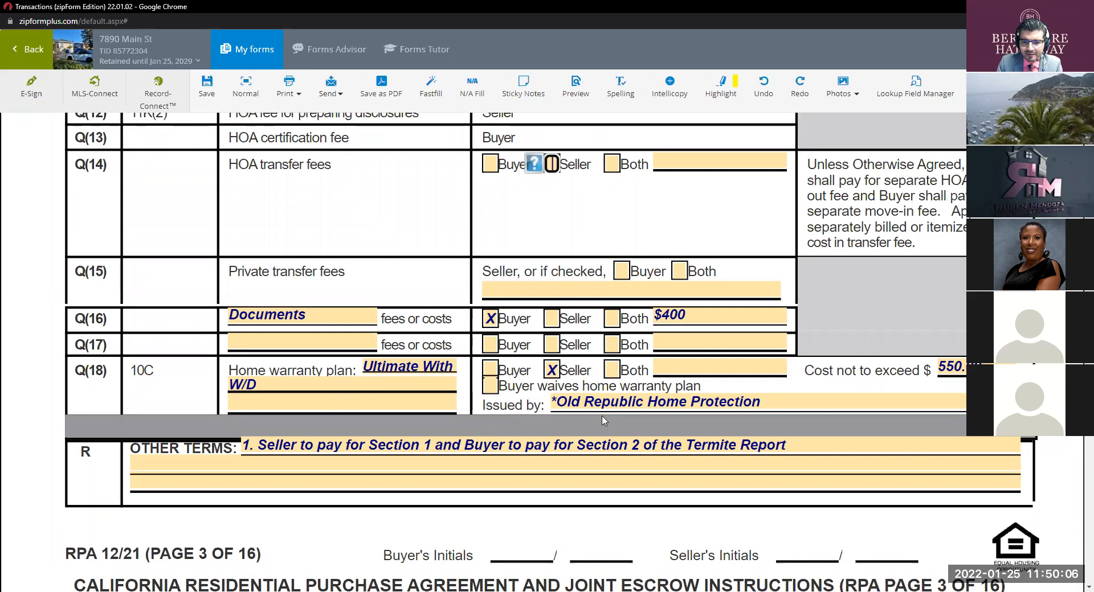
{"action": "scroll", "coordinate": [553, 382], "scroll_direction": "down", "scroll_amount": 2}
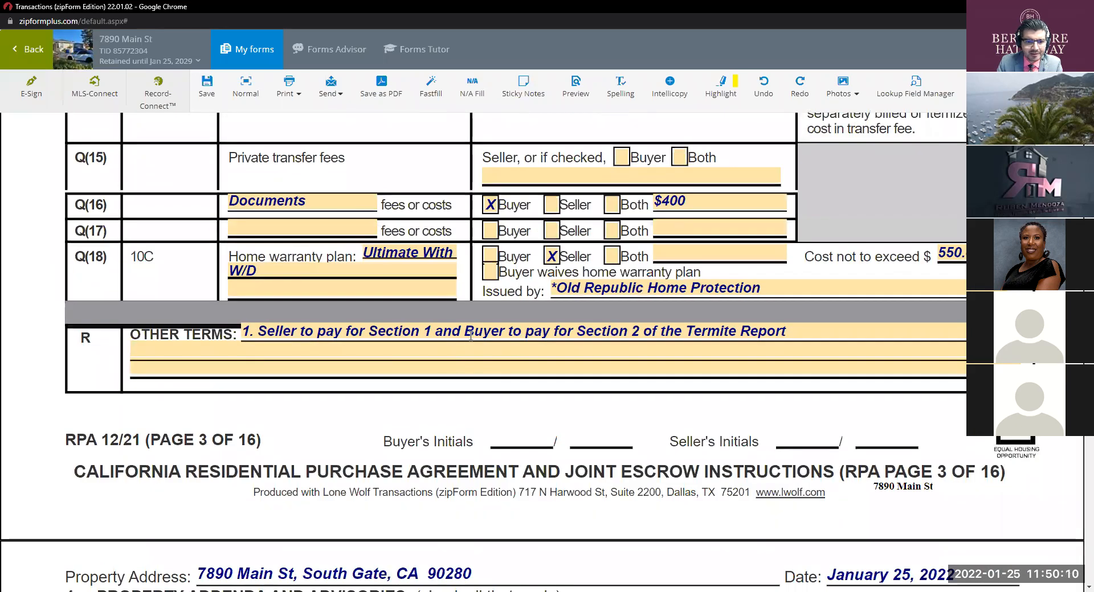
{"action": "scroll", "coordinate": [470, 336], "scroll_direction": "up", "scroll_amount": 10}
{"action": "scroll", "coordinate": [470, 339], "scroll_direction": "down", "scroll_amount": 5}
{"action": "scroll", "coordinate": [471, 340], "scroll_direction": "up", "scroll_amount": 8}
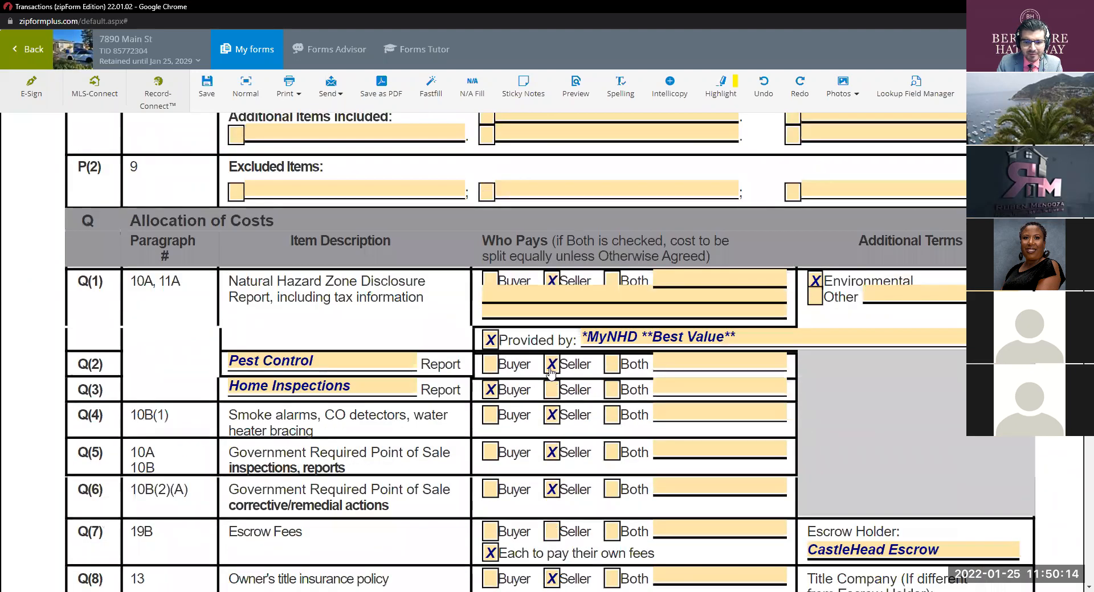
{"action": "left_click", "coordinate": [551, 365]}
{"action": "left_click", "coordinate": [405, 361]}
Step: Delete the OTHER TERMS text
{"action": "scroll", "coordinate": [405, 360], "scroll_direction": "down", "scroll_amount": 14}
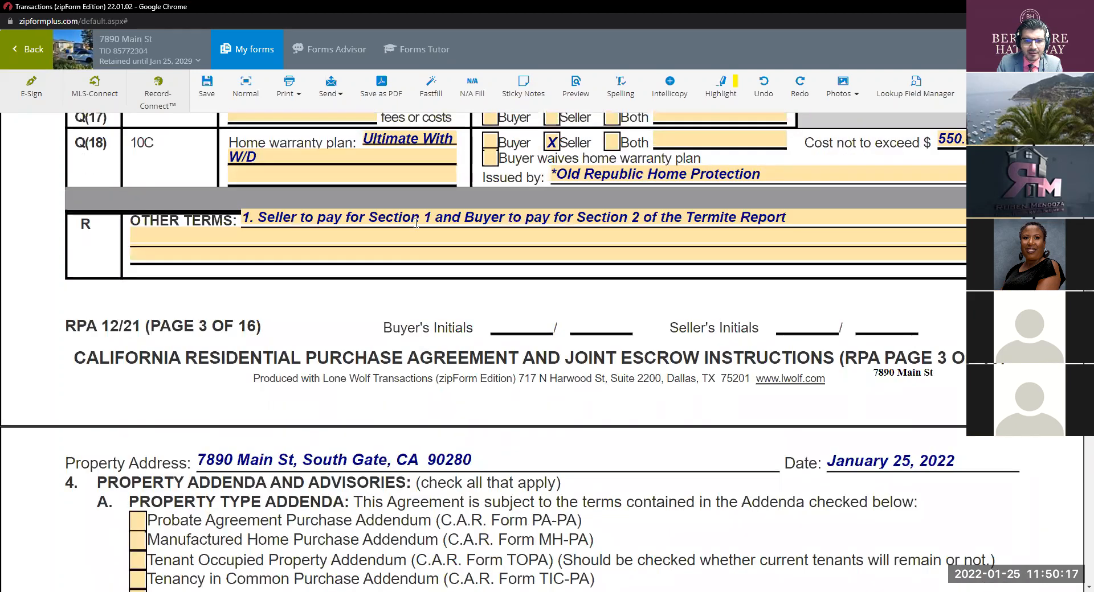
{"action": "left_click", "coordinate": [416, 222]}
{"action": "key", "text": "Delete"}
{"action": "scroll", "coordinate": [451, 356], "scroll_direction": "down", "scroll_amount": 5}
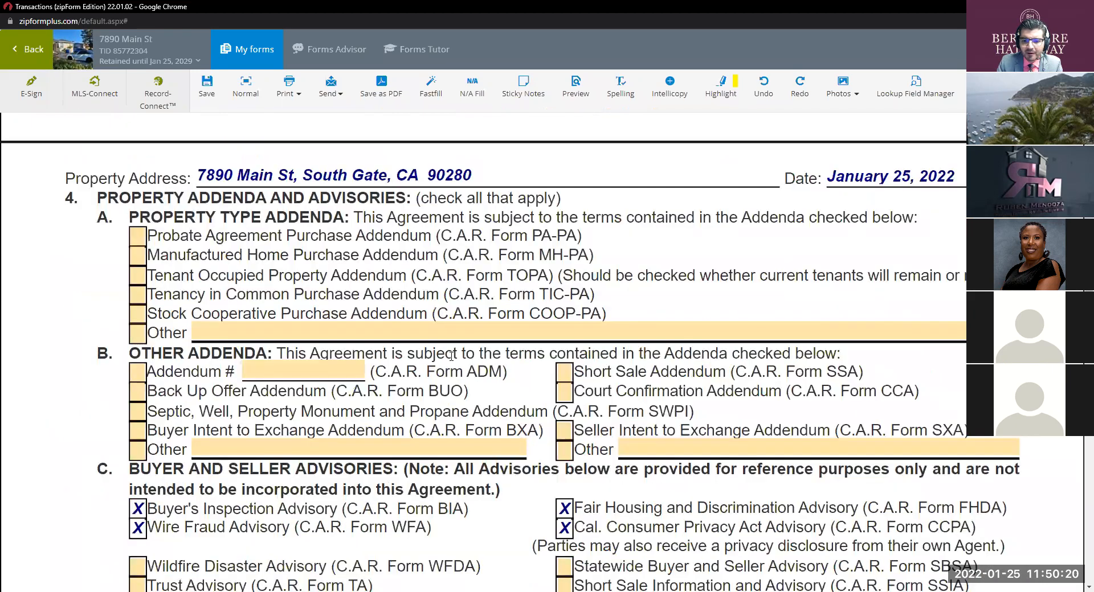
{"action": "scroll", "coordinate": [450, 356], "scroll_direction": "down", "scroll_amount": 2}
{"action": "left_click", "coordinate": [1088, 206]}
{"action": "left_click_drag", "start_coordinate": [1089, 206], "coordinate": [1088, 481]}
{"action": "left_click_drag", "start_coordinate": [1076, 562], "coordinate": [1074, 552]}
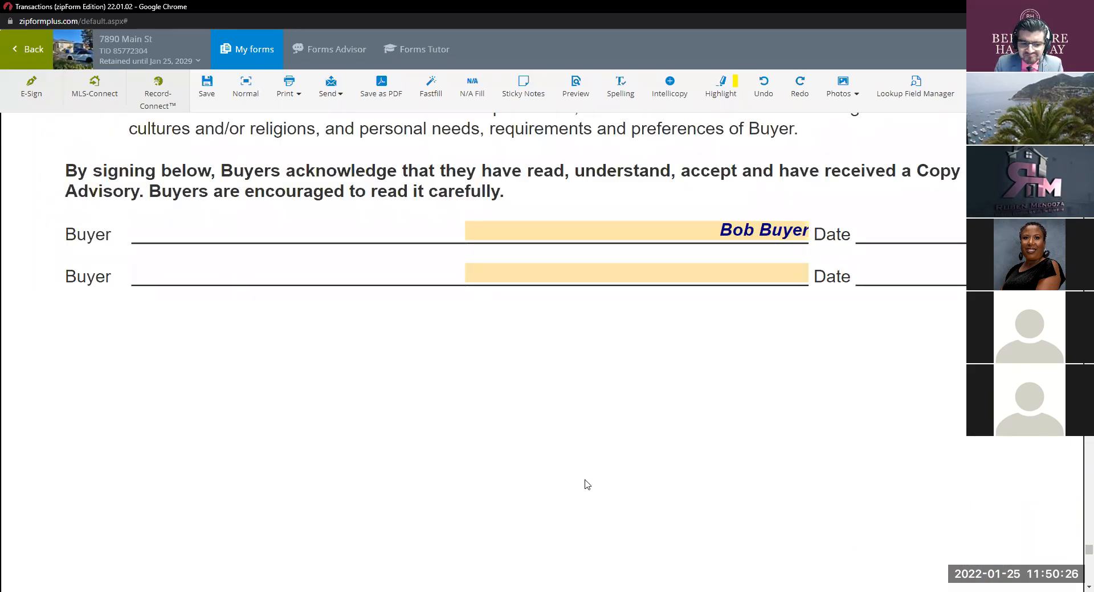
{"action": "scroll", "coordinate": [491, 362], "scroll_direction": "up", "scroll_amount": 12}
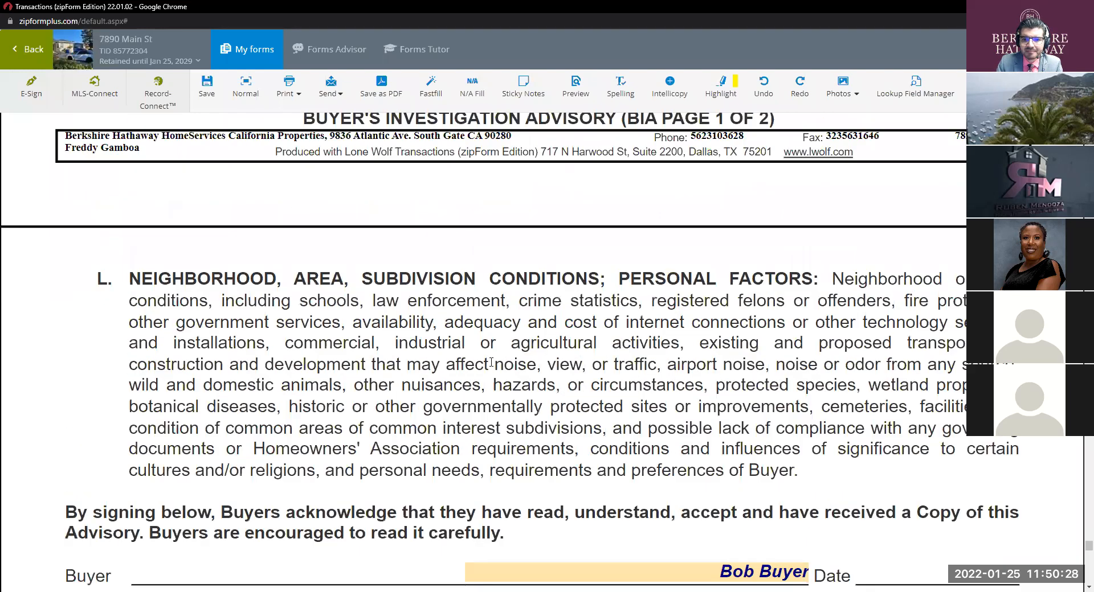
{"action": "scroll", "coordinate": [491, 362], "scroll_direction": "up", "scroll_amount": 6}
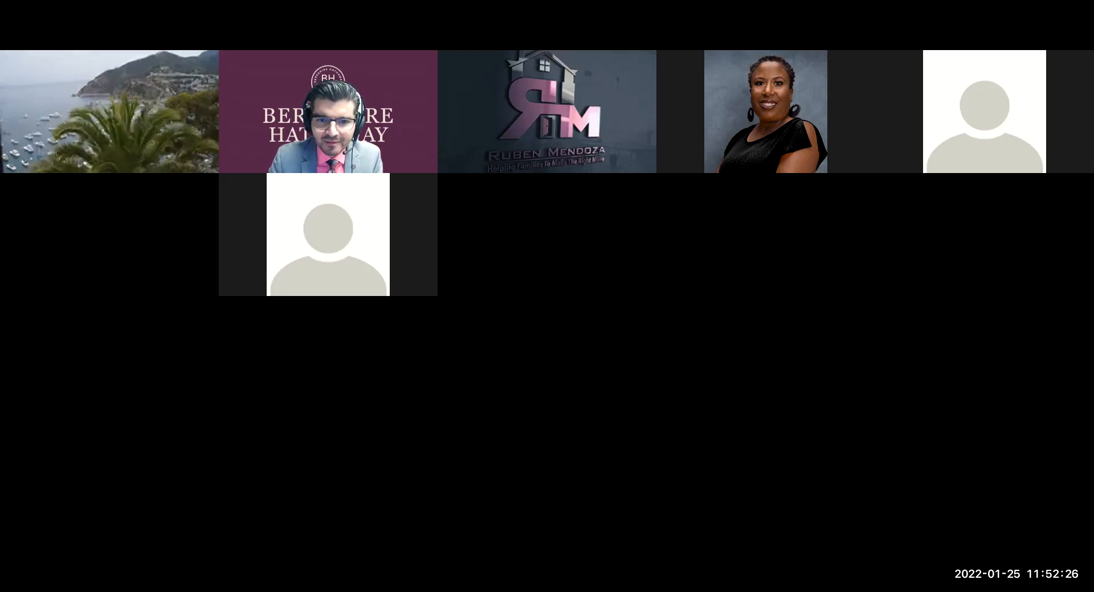
{"action": "scroll", "coordinate": [653, 294], "scroll_direction": "down", "scroll_amount": 5}
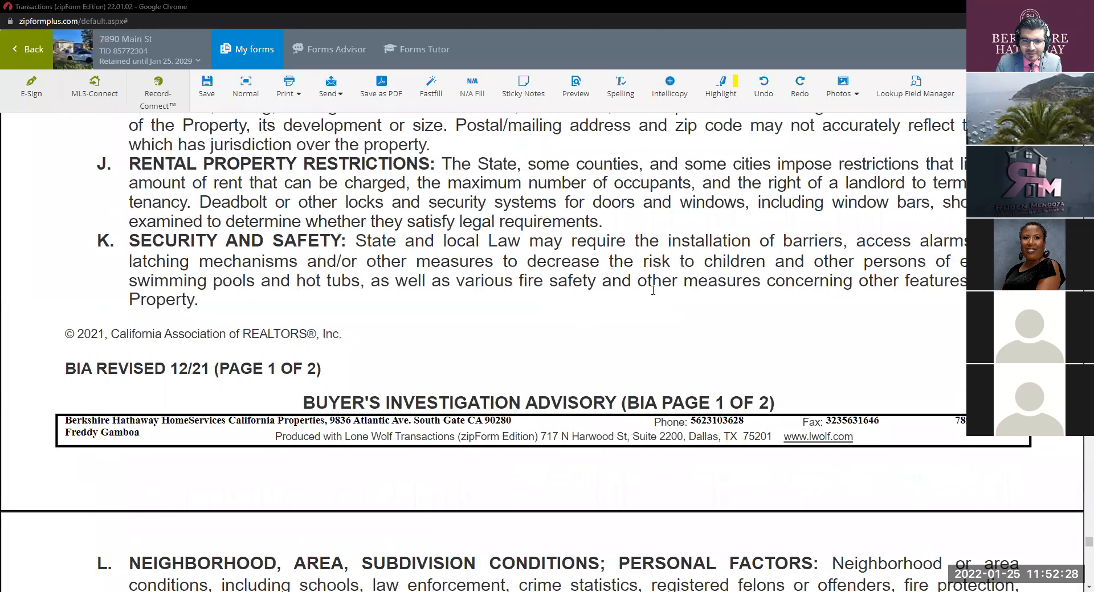
{"action": "scroll", "coordinate": [653, 290], "scroll_direction": "up", "scroll_amount": 20}
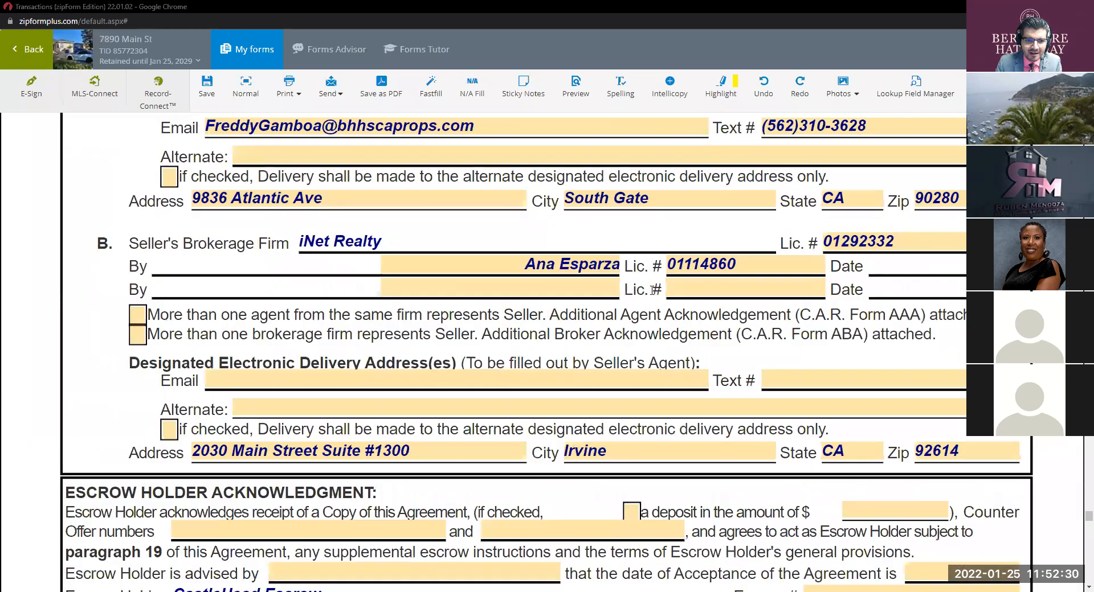
{"action": "scroll", "coordinate": [651, 290], "scroll_direction": "up", "scroll_amount": 5}
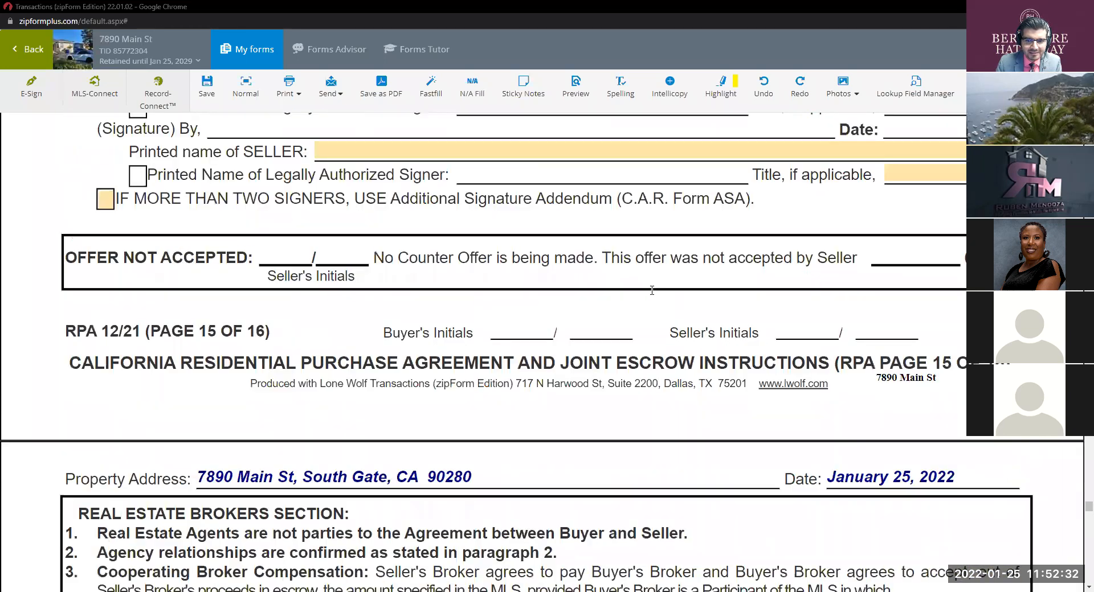
{"action": "scroll", "coordinate": [651, 291], "scroll_direction": "up", "scroll_amount": 1}
{"action": "scroll", "coordinate": [652, 291], "scroll_direction": "down", "scroll_amount": 12}
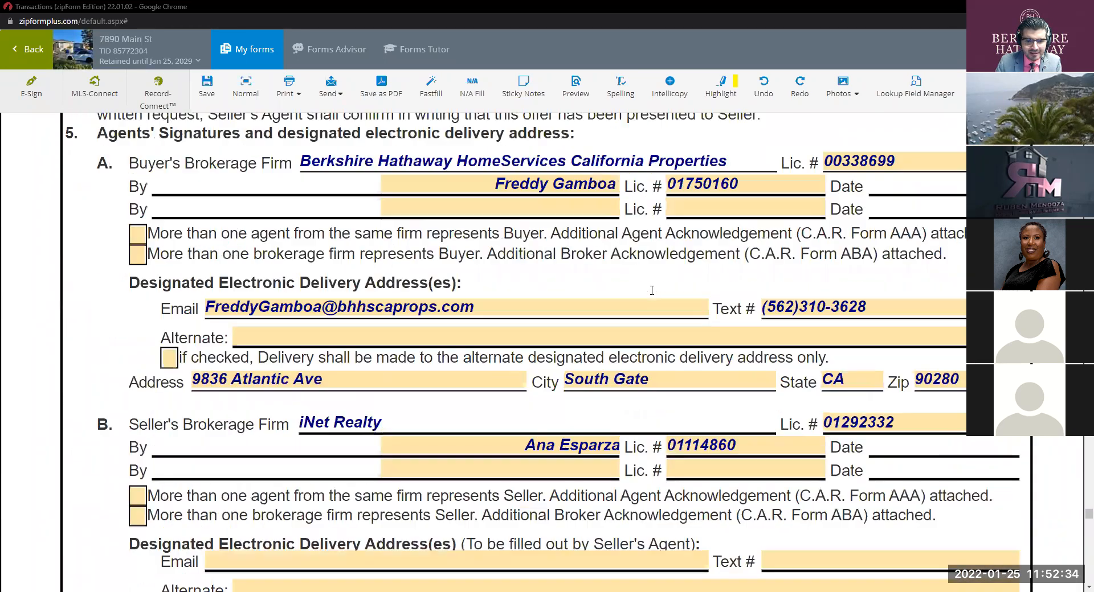
{"action": "scroll", "coordinate": [651, 291], "scroll_direction": "down", "scroll_amount": 6}
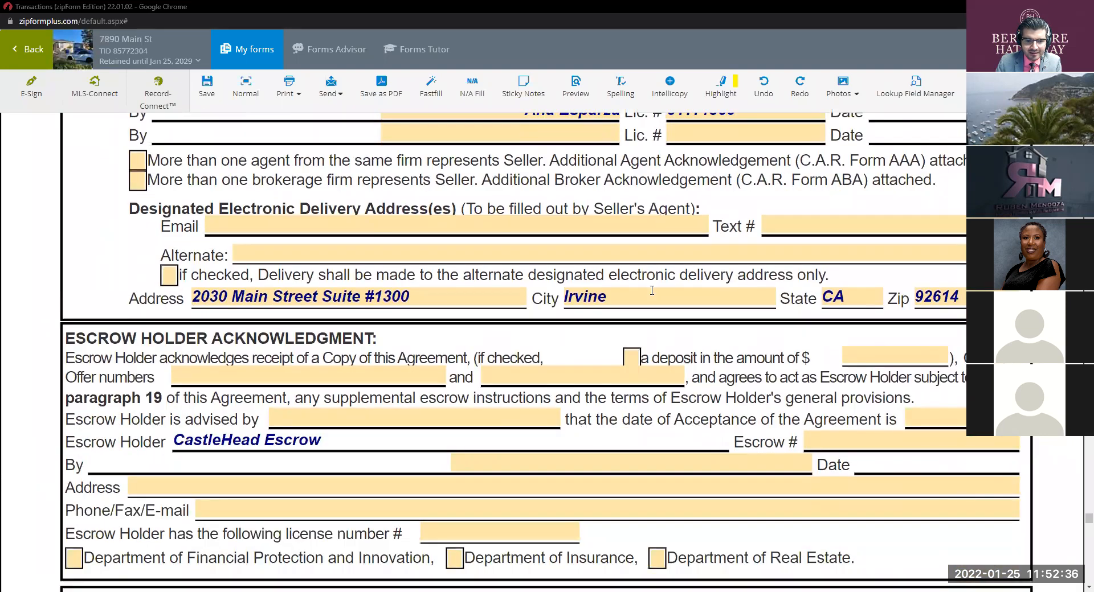
{"action": "scroll", "coordinate": [652, 291], "scroll_direction": "down", "scroll_amount": 6}
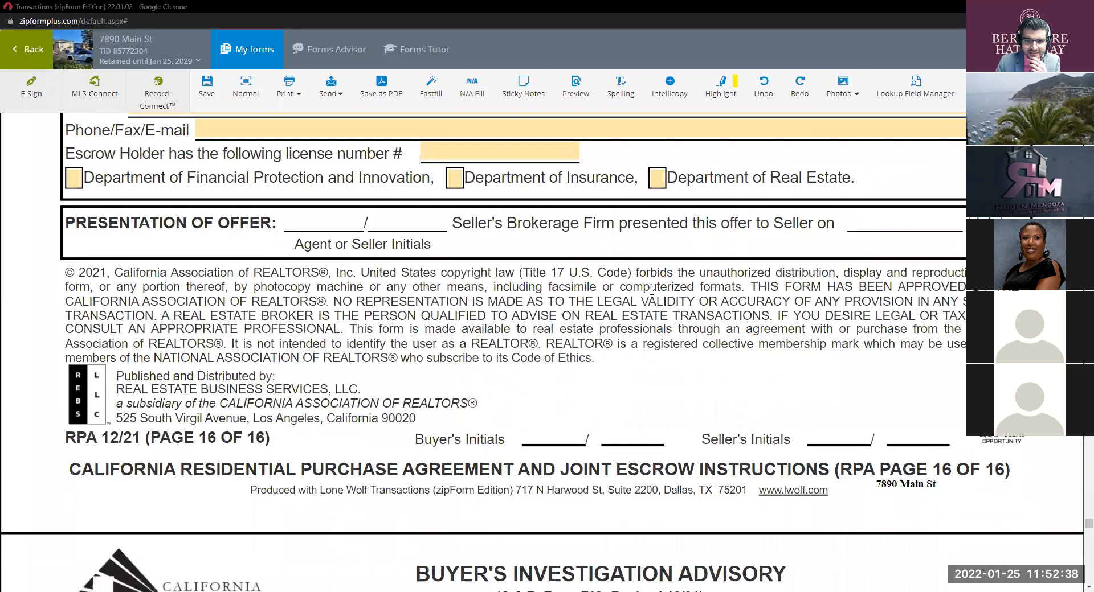
{"action": "scroll", "coordinate": [652, 290], "scroll_direction": "up", "scroll_amount": 2}
{"action": "scroll", "coordinate": [652, 291], "scroll_direction": "up", "scroll_amount": 4}
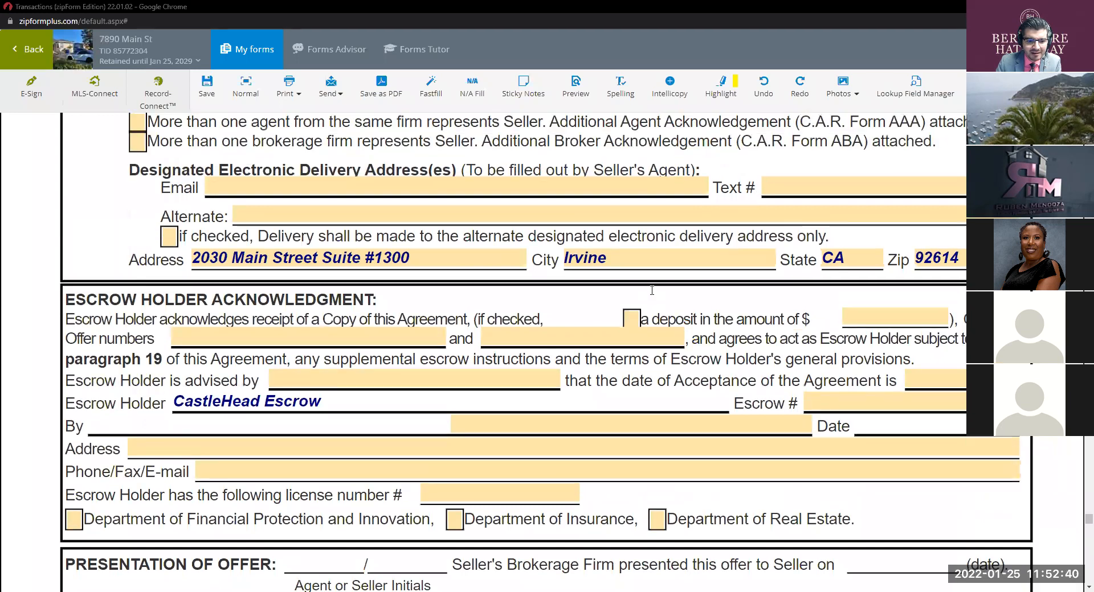
{"action": "scroll", "coordinate": [652, 291], "scroll_direction": "up", "scroll_amount": 2}
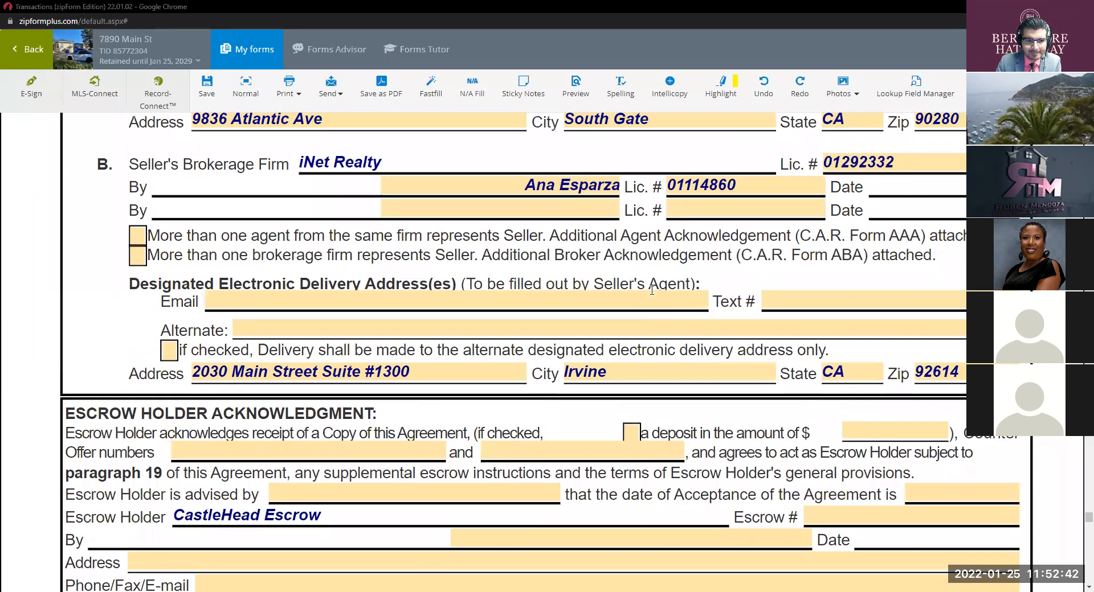
{"action": "scroll", "coordinate": [651, 291], "scroll_direction": "up", "scroll_amount": 2}
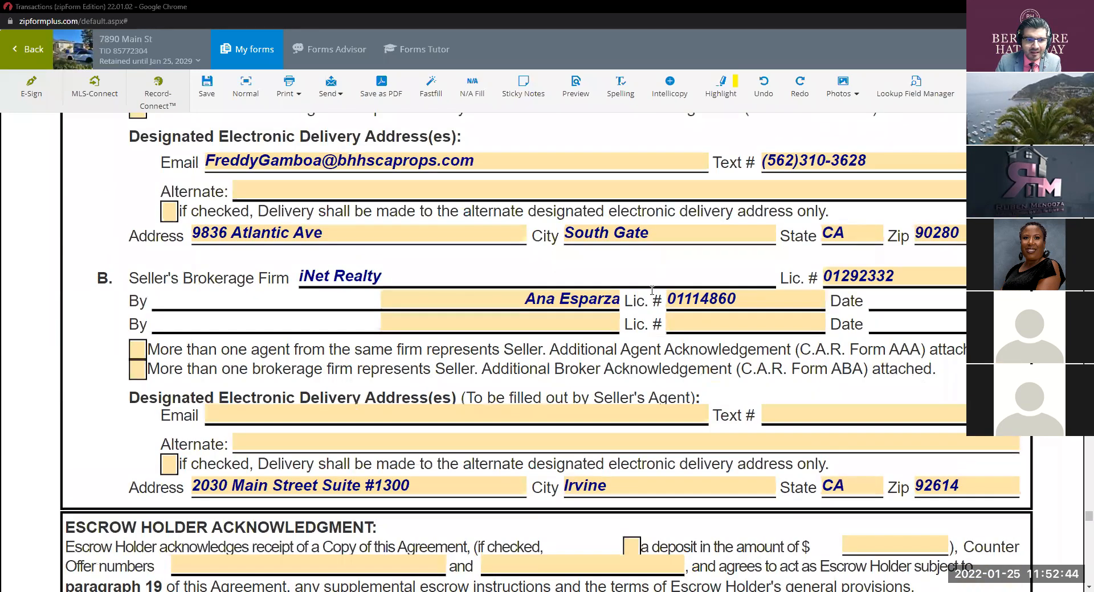
{"action": "scroll", "coordinate": [662, 352], "scroll_direction": "up", "scroll_amount": 5}
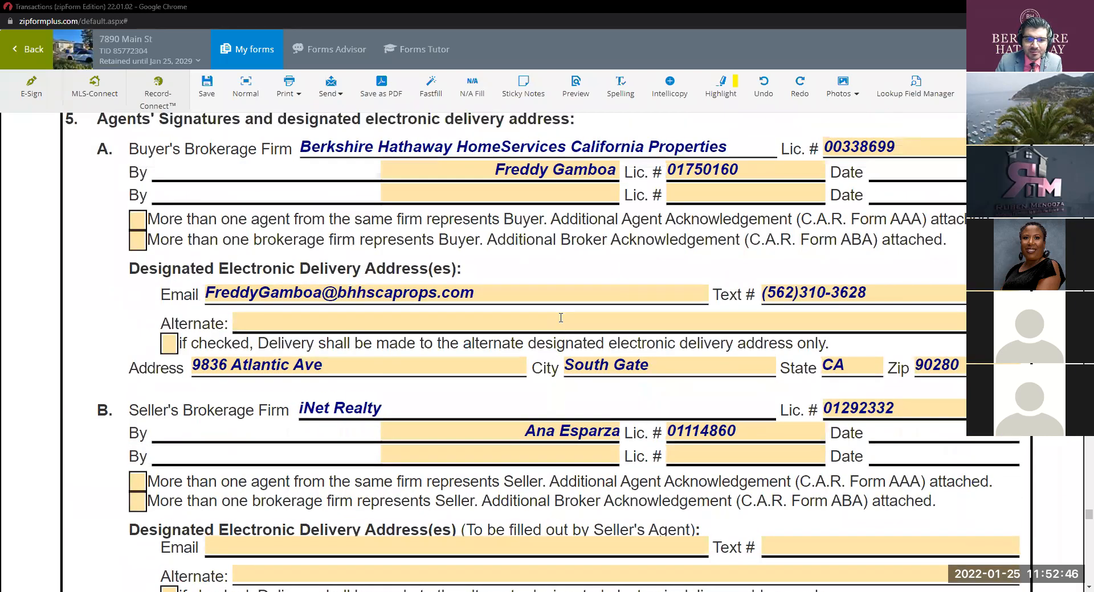
{"action": "scroll", "coordinate": [560, 318], "scroll_direction": "up", "scroll_amount": 10}
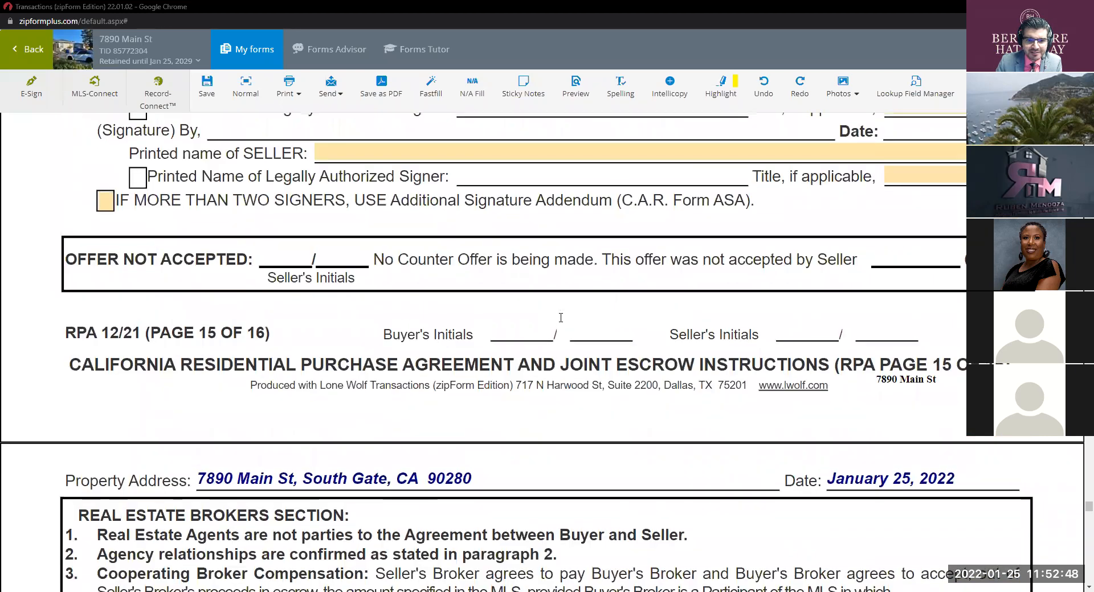
{"action": "scroll", "coordinate": [560, 318], "scroll_direction": "up", "scroll_amount": 6}
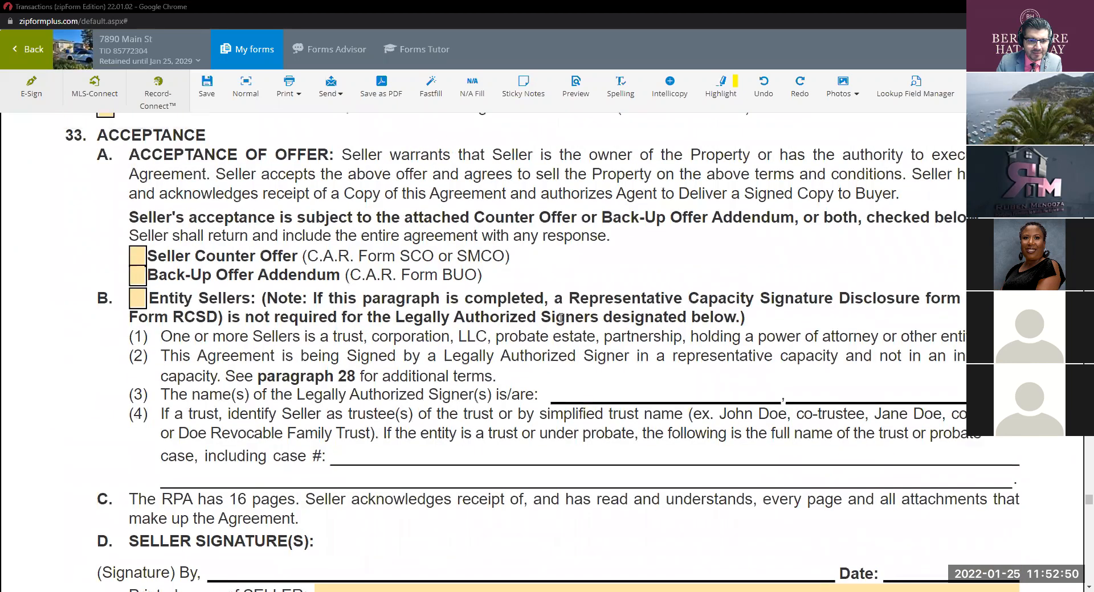
{"action": "scroll", "coordinate": [561, 318], "scroll_direction": "up", "scroll_amount": 2}
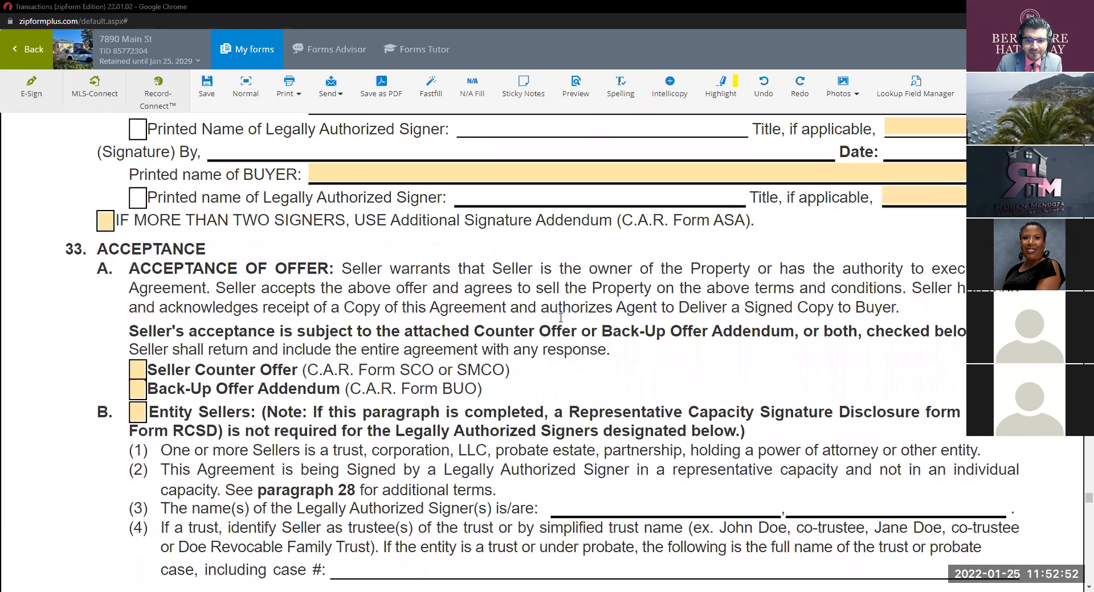
{"action": "scroll", "coordinate": [561, 318], "scroll_direction": "down", "scroll_amount": 3}
{"action": "scroll", "coordinate": [560, 318], "scroll_direction": "down", "scroll_amount": 4}
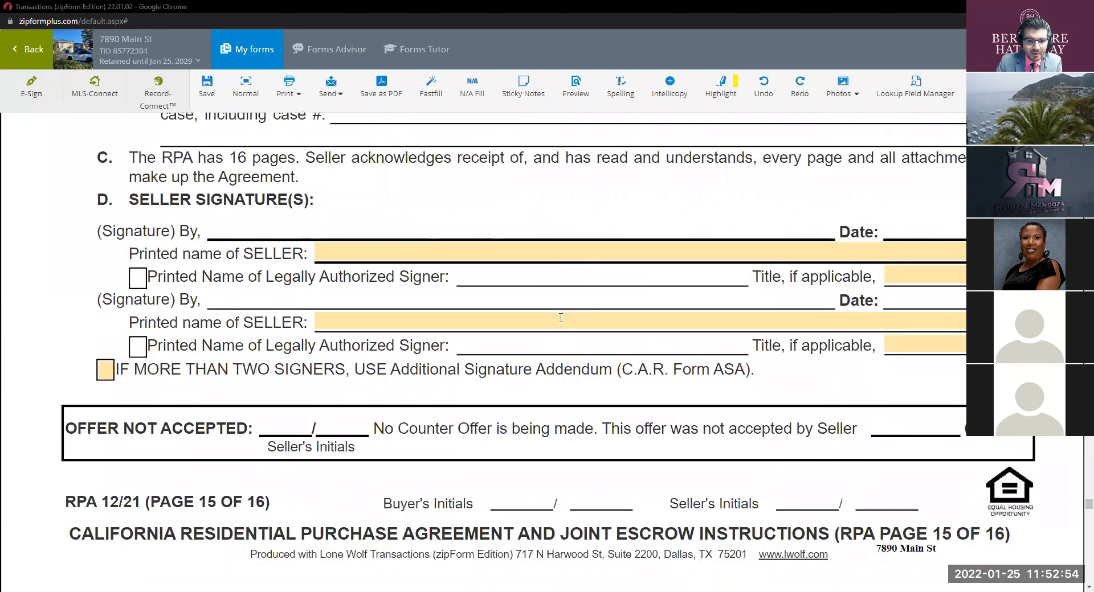
{"action": "scroll", "coordinate": [171, 368], "scroll_direction": "down", "scroll_amount": 1}
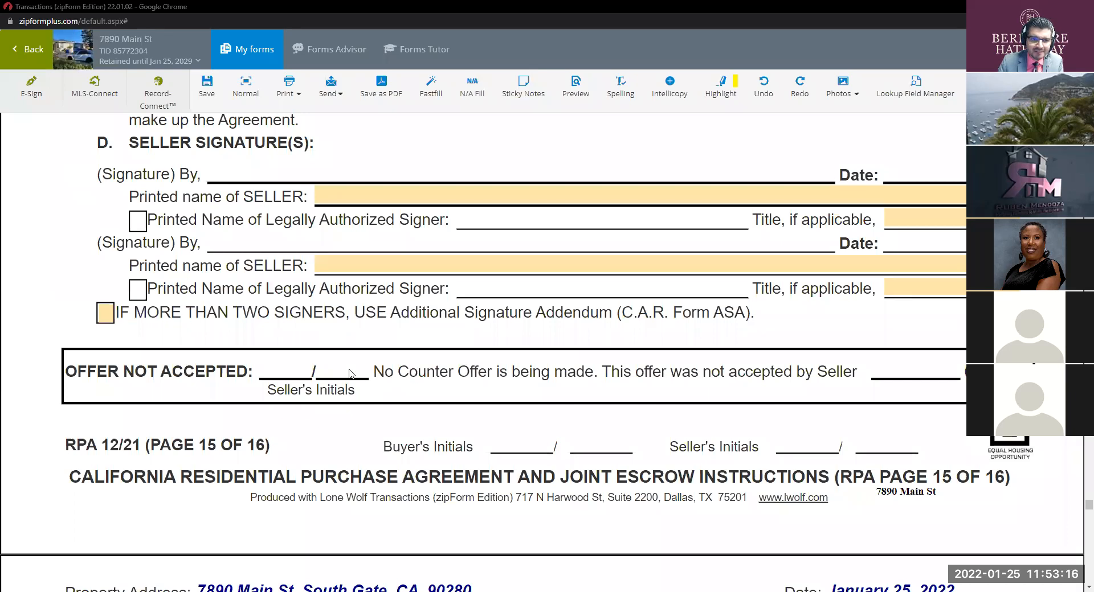
Step: Toggle the paragraph 33 checkboxes so only Seller Counter Offer remains checked
{"action": "scroll", "coordinate": [349, 374], "scroll_direction": "up", "scroll_amount": 5}
{"action": "scroll", "coordinate": [349, 374], "scroll_direction": "down", "scroll_amount": 4}
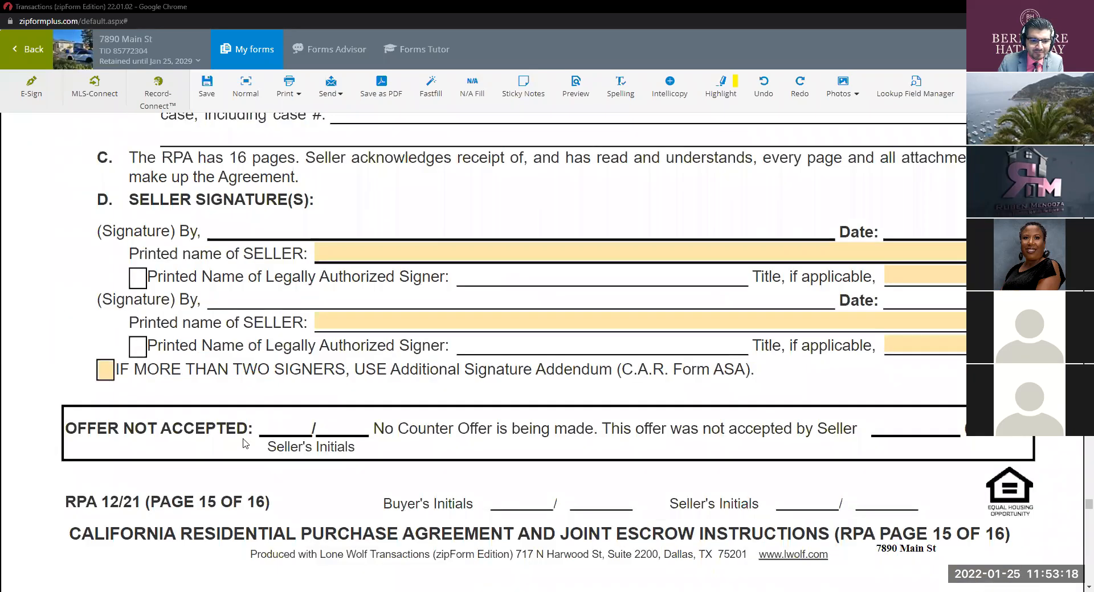
{"action": "scroll", "coordinate": [330, 433], "scroll_direction": "up", "scroll_amount": 4}
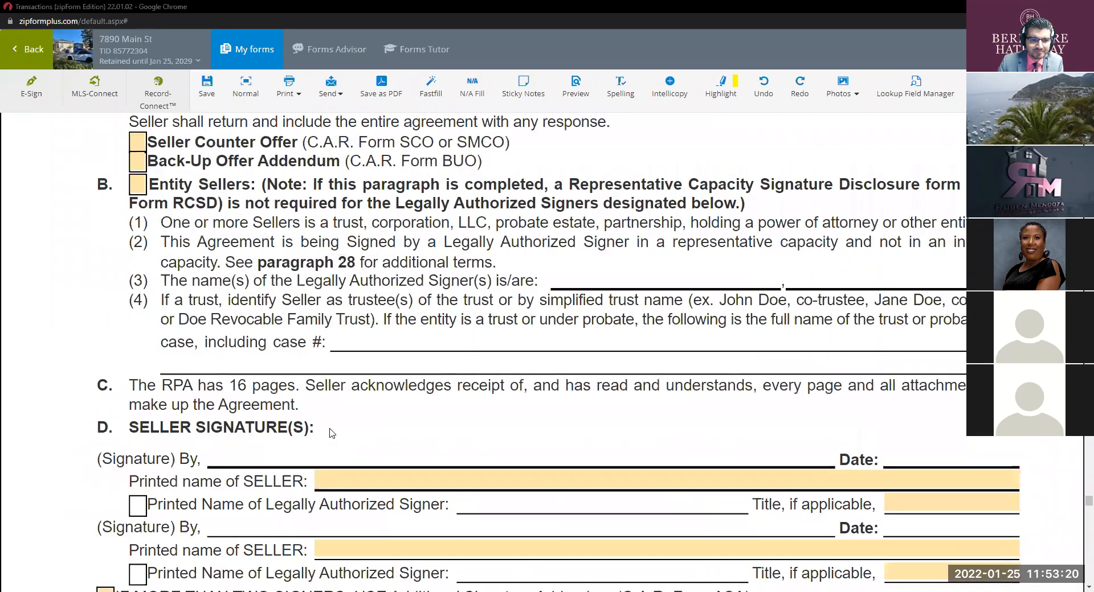
{"action": "scroll", "coordinate": [391, 413], "scroll_direction": "up", "scroll_amount": 2}
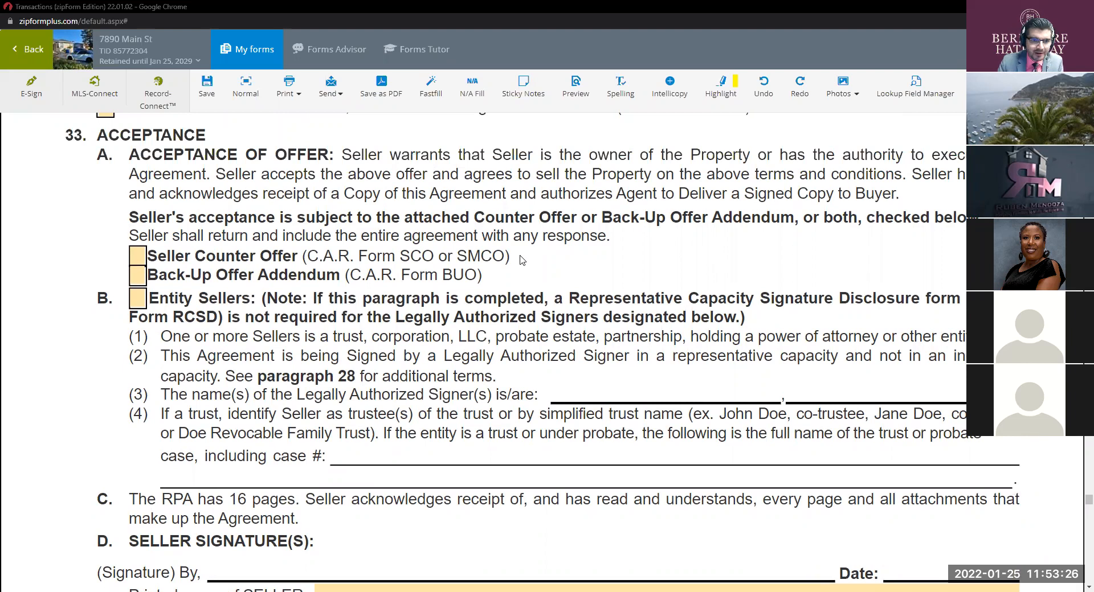
{"action": "scroll", "coordinate": [542, 275], "scroll_direction": "up", "scroll_amount": 2}
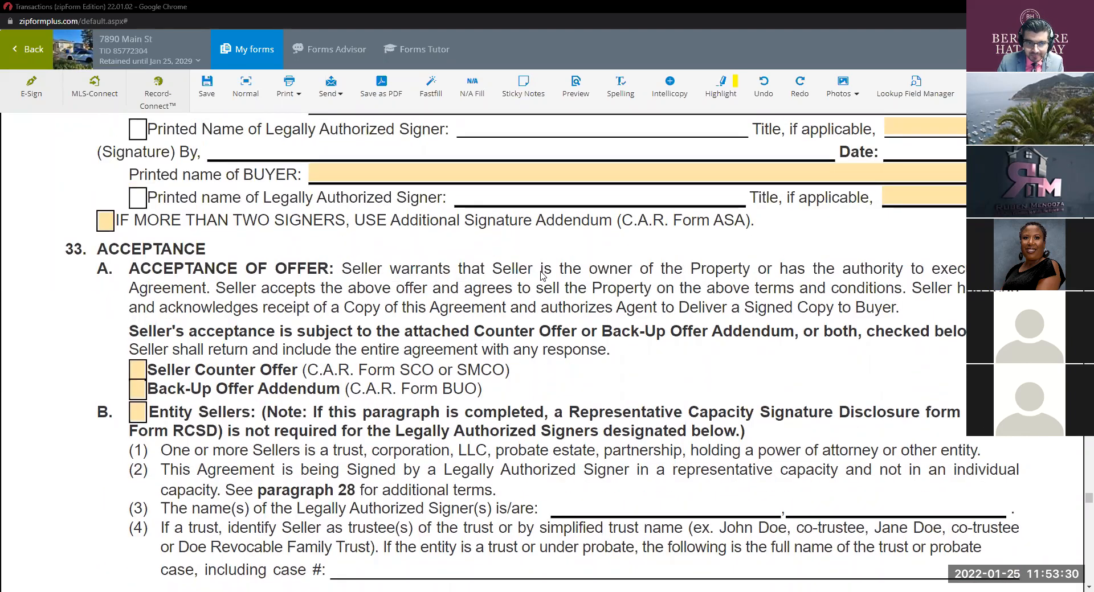
{"action": "scroll", "coordinate": [557, 251], "scroll_direction": "down", "scroll_amount": 2}
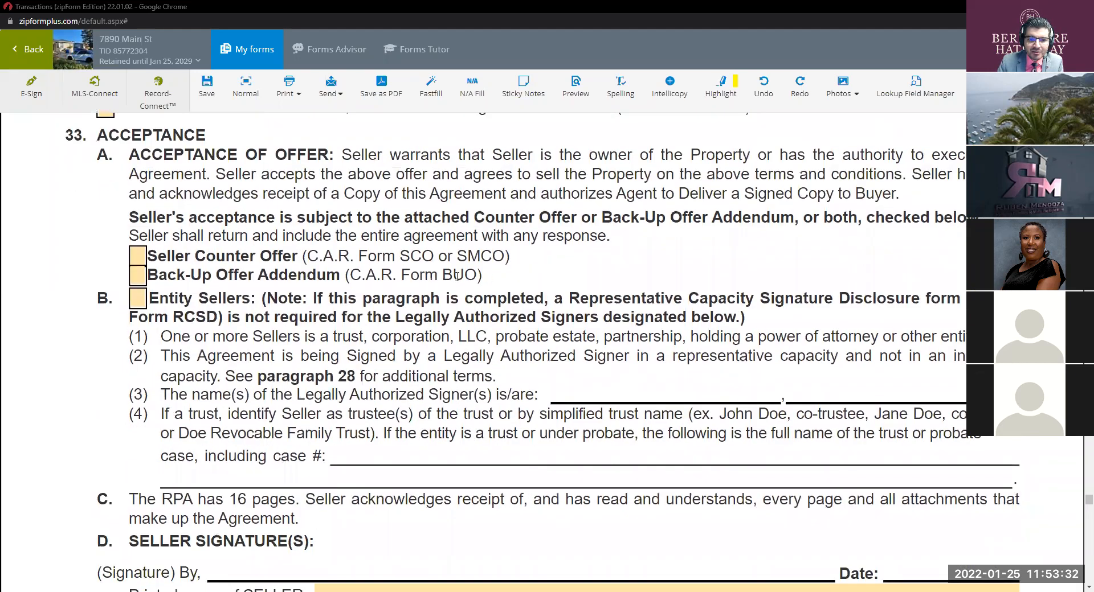
{"action": "left_click", "coordinate": [137, 258]}
{"action": "left_click", "coordinate": [137, 276]}
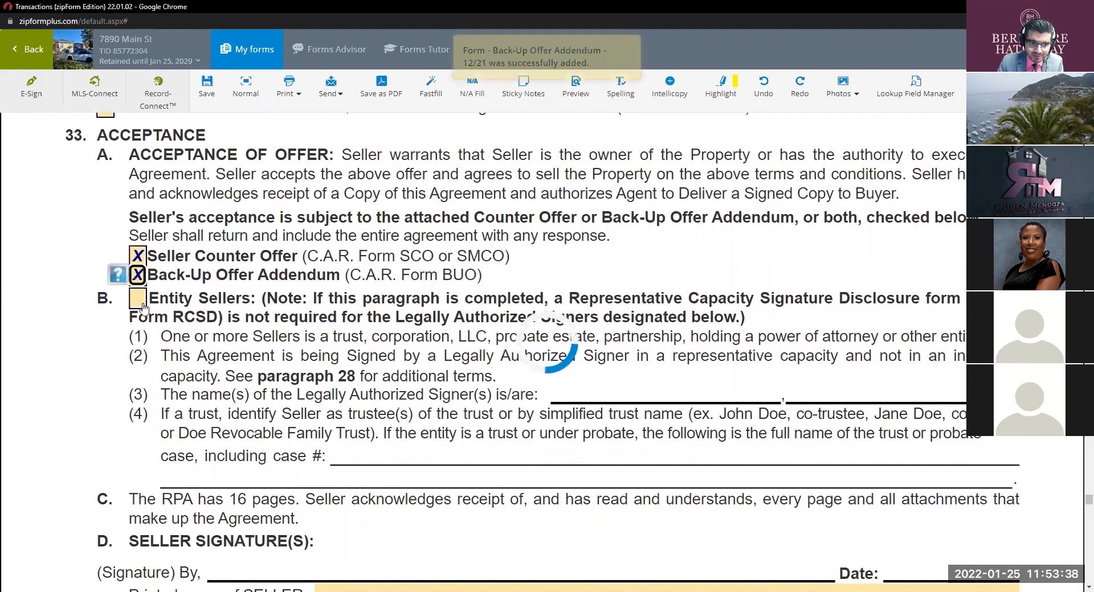
{"action": "left_click", "coordinate": [138, 300]}
{"action": "left_click", "coordinate": [137, 300]}
{"action": "left_click", "coordinate": [137, 260]}
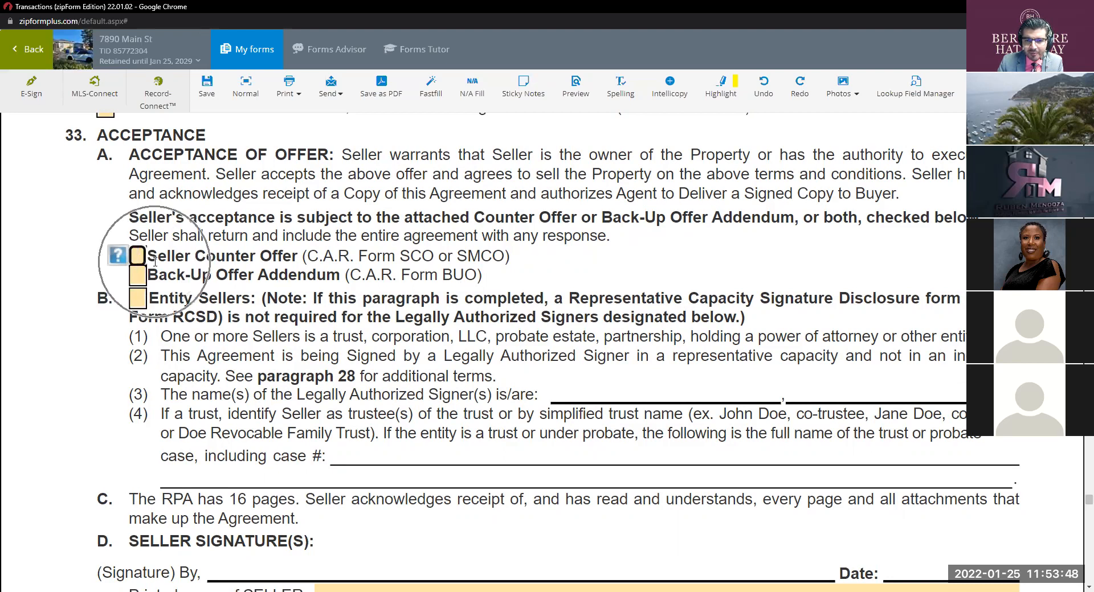
{"action": "left_click", "coordinate": [138, 258]}
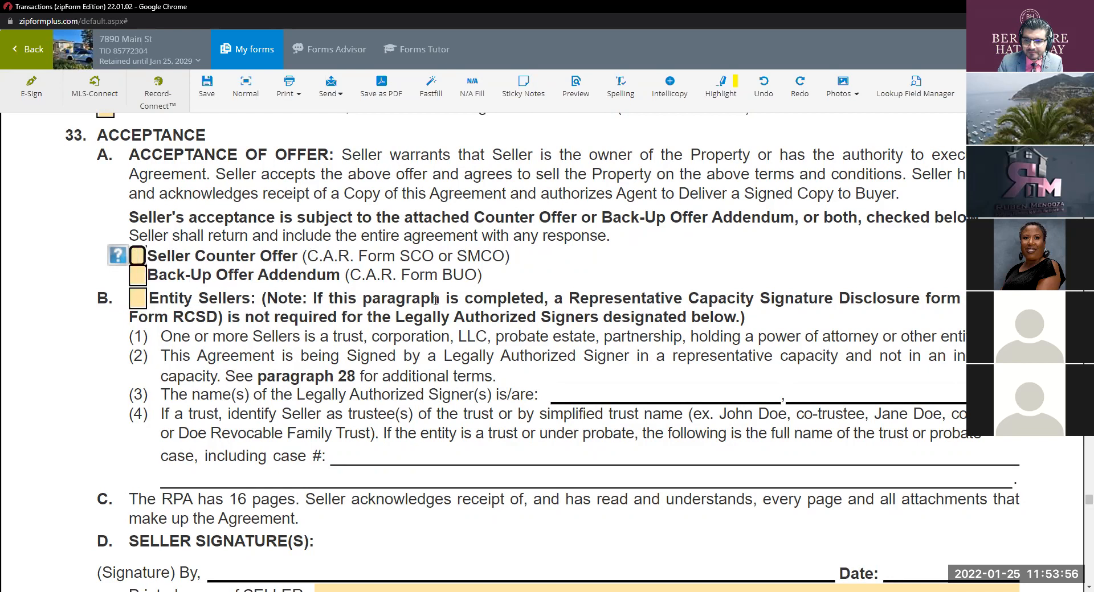
Step: Scroll back up to page 14 and stop the Zoom screen share
{"action": "scroll", "coordinate": [525, 322], "scroll_direction": "down", "scroll_amount": 5}
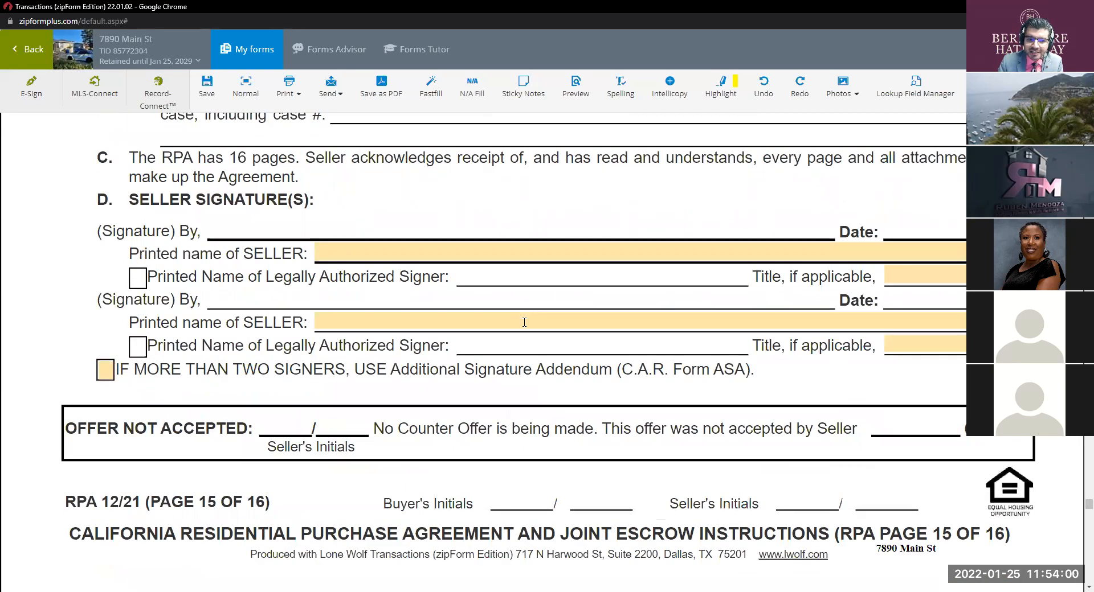
{"action": "scroll", "coordinate": [524, 322], "scroll_direction": "down", "scroll_amount": 4}
{"action": "scroll", "coordinate": [524, 327], "scroll_direction": "down", "scroll_amount": 2}
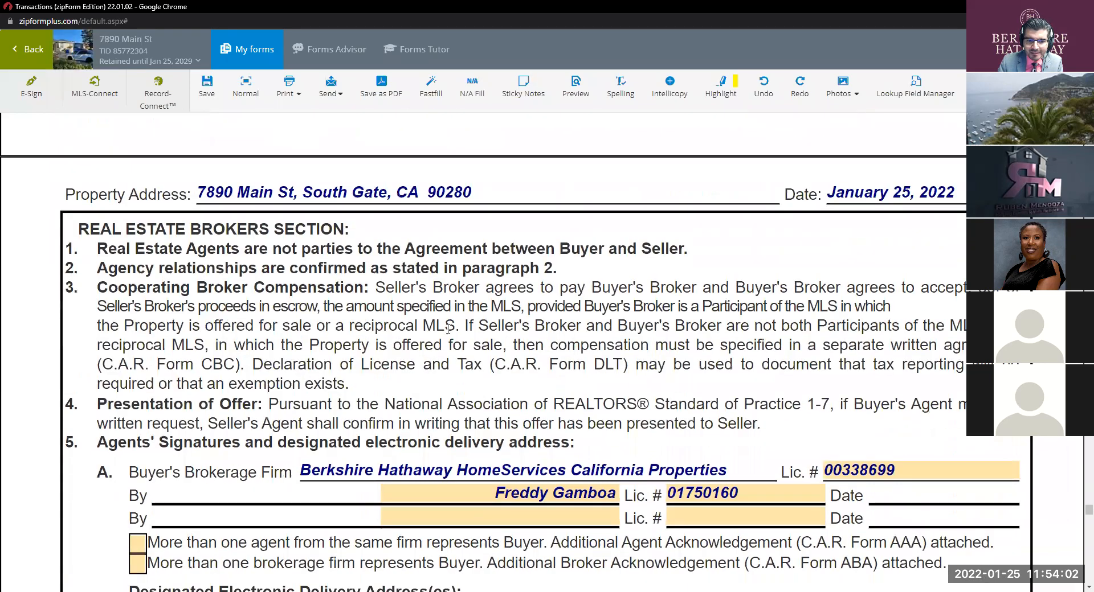
{"action": "scroll", "coordinate": [485, 316], "scroll_direction": "up", "scroll_amount": 4}
{"action": "scroll", "coordinate": [485, 316], "scroll_direction": "up", "scroll_amount": 6}
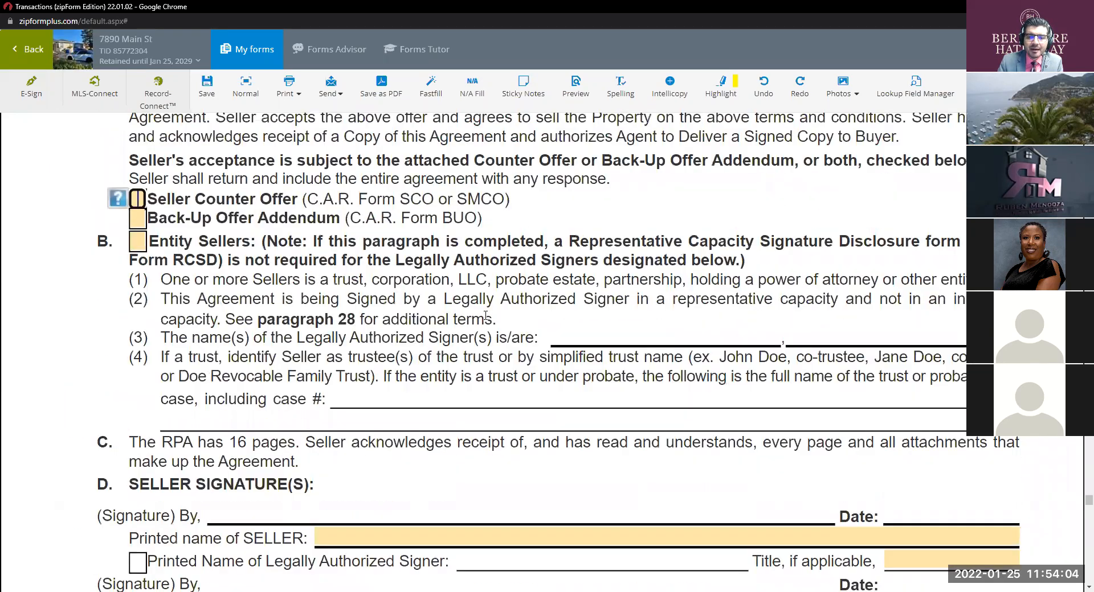
{"action": "scroll", "coordinate": [485, 319], "scroll_direction": "up", "scroll_amount": 10}
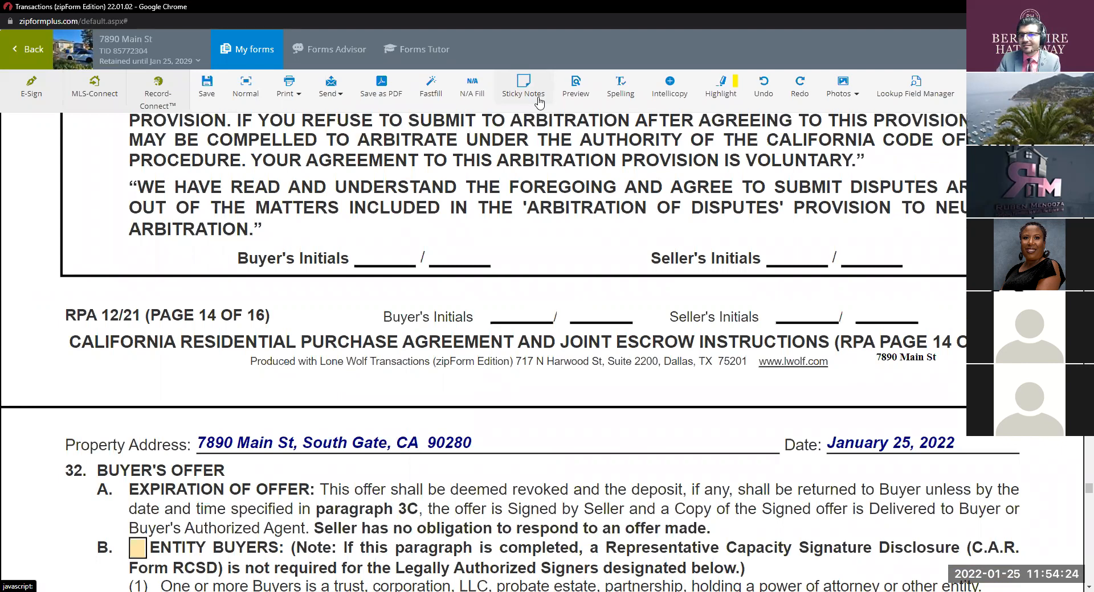
{"action": "left_click", "coordinate": [529, 36]}
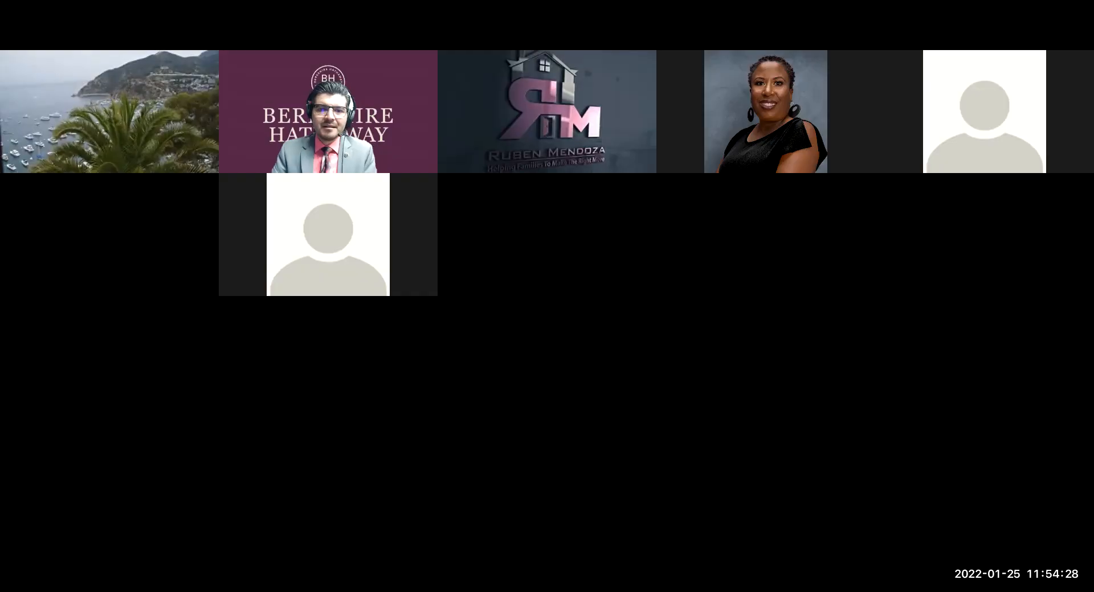